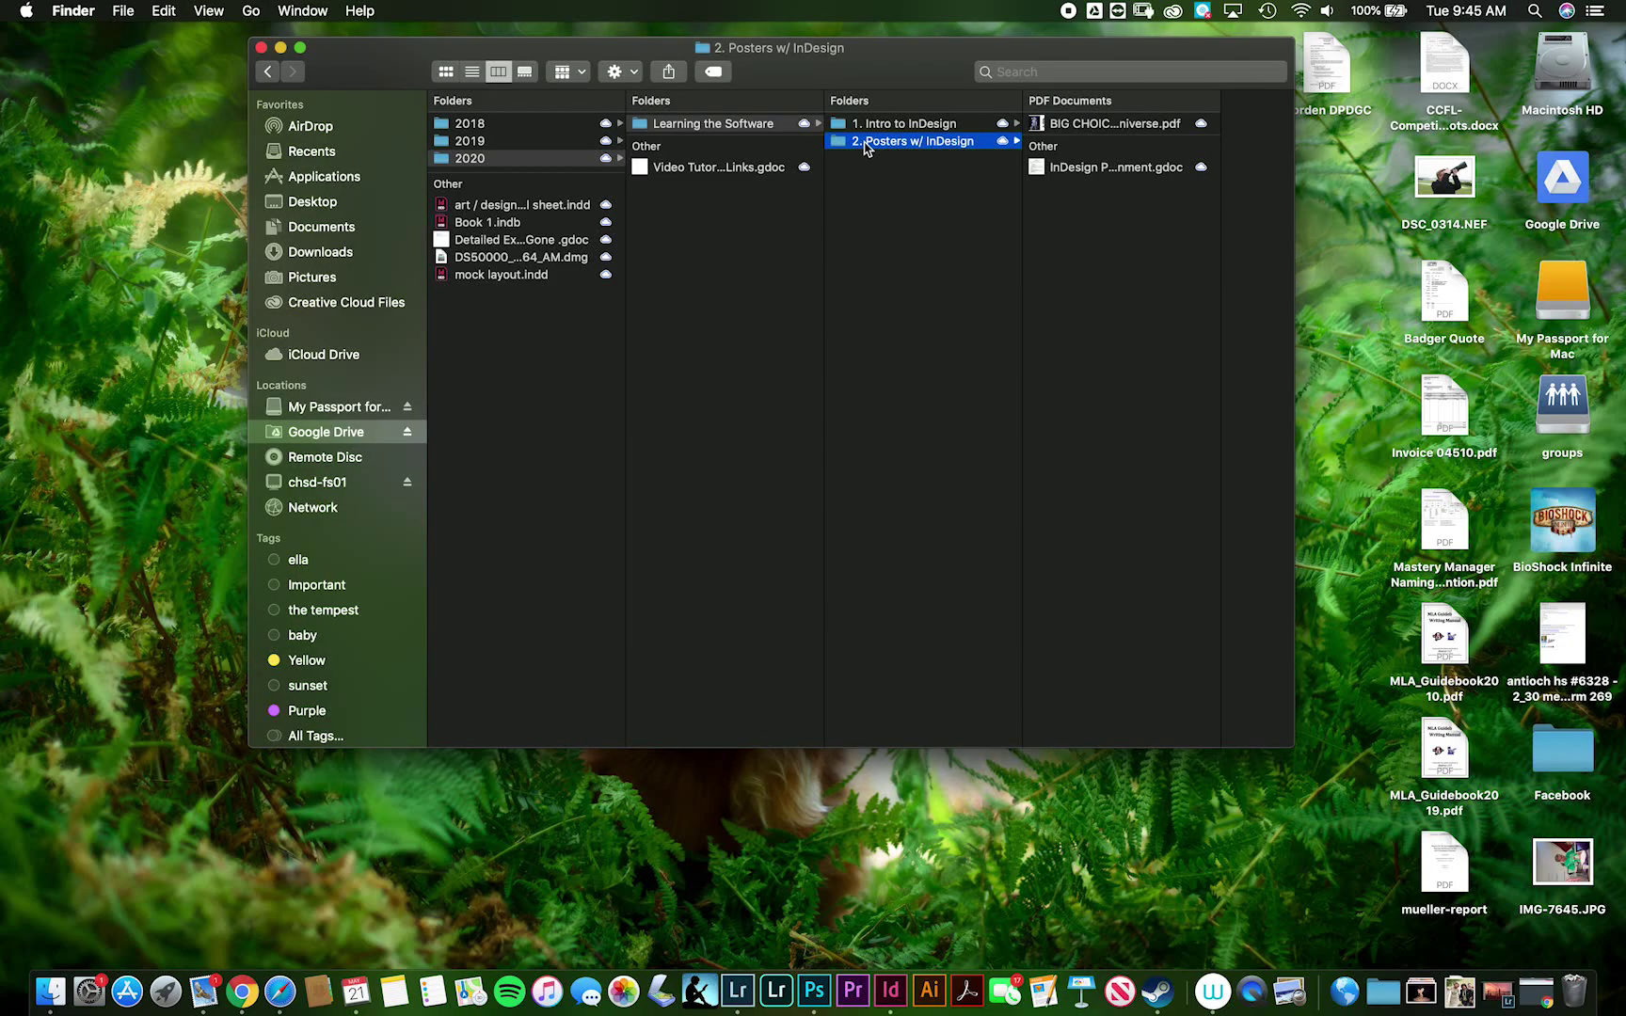
Copy the '2. Posters w/ InDesign' folder in Finder.
{"action": "right_click", "coordinate": [865, 141]}
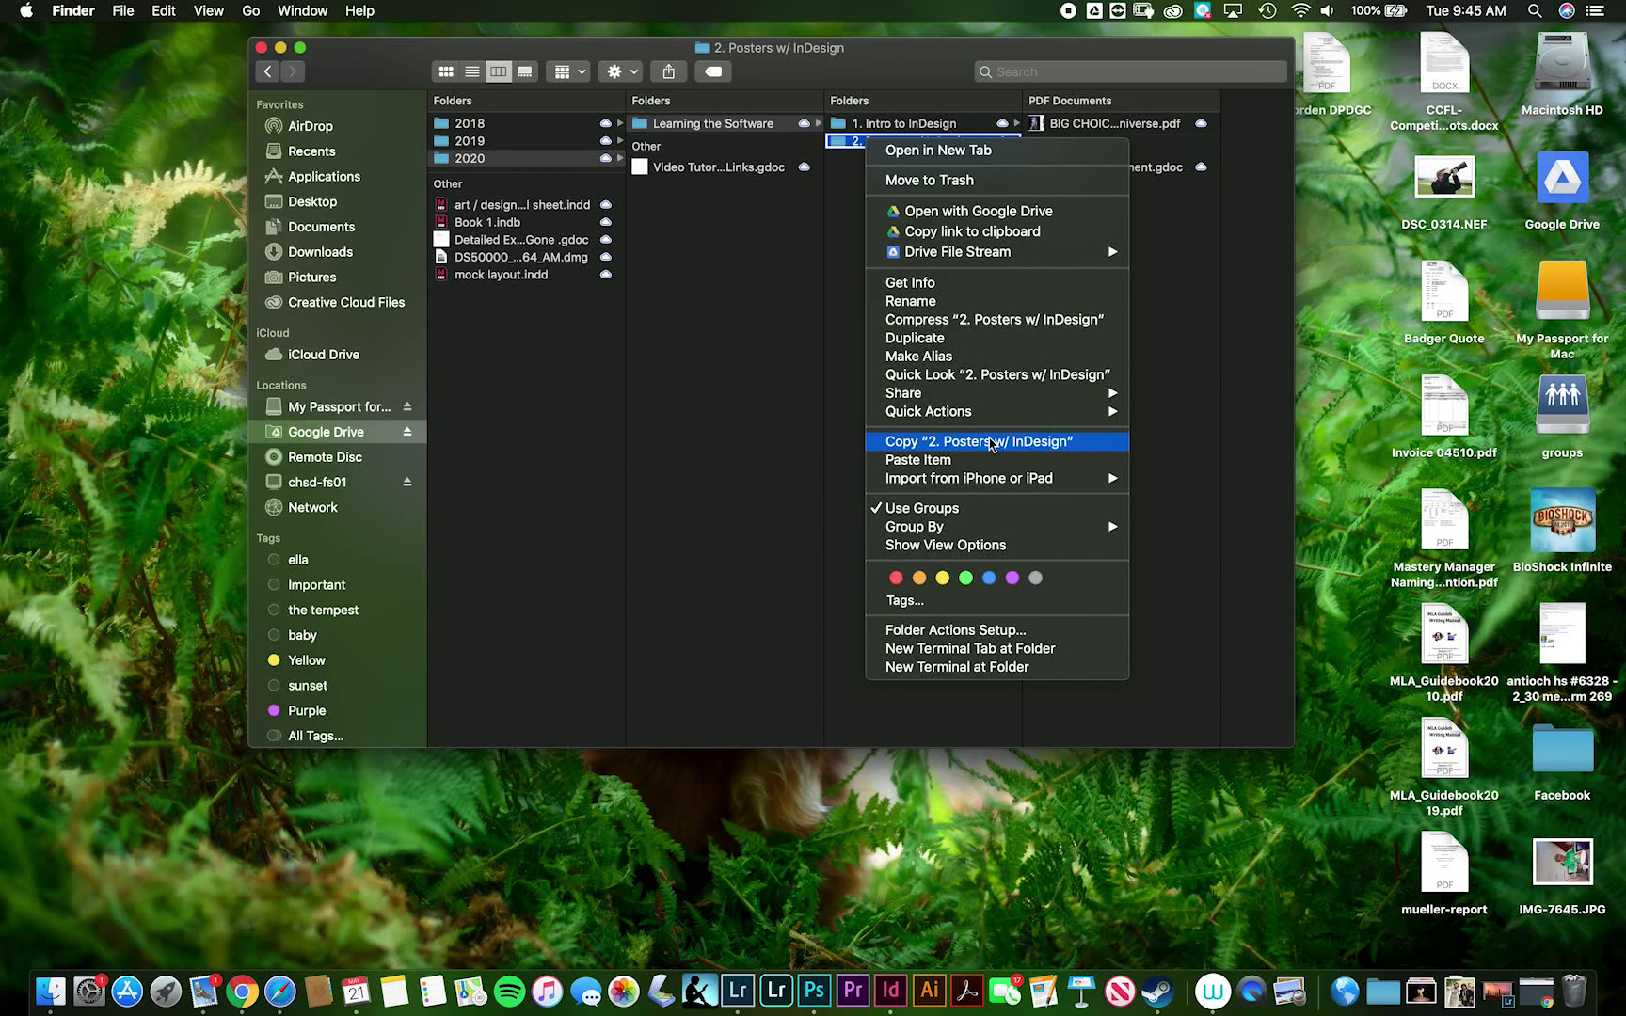
{"action": "left_click", "coordinate": [672, 327]}
{"action": "scroll", "coordinate": [668, 325], "scroll_direction": "left", "scroll_amount": 3}
{"action": "scroll", "coordinate": [668, 323], "scroll_direction": "left", "scroll_amount": 2}
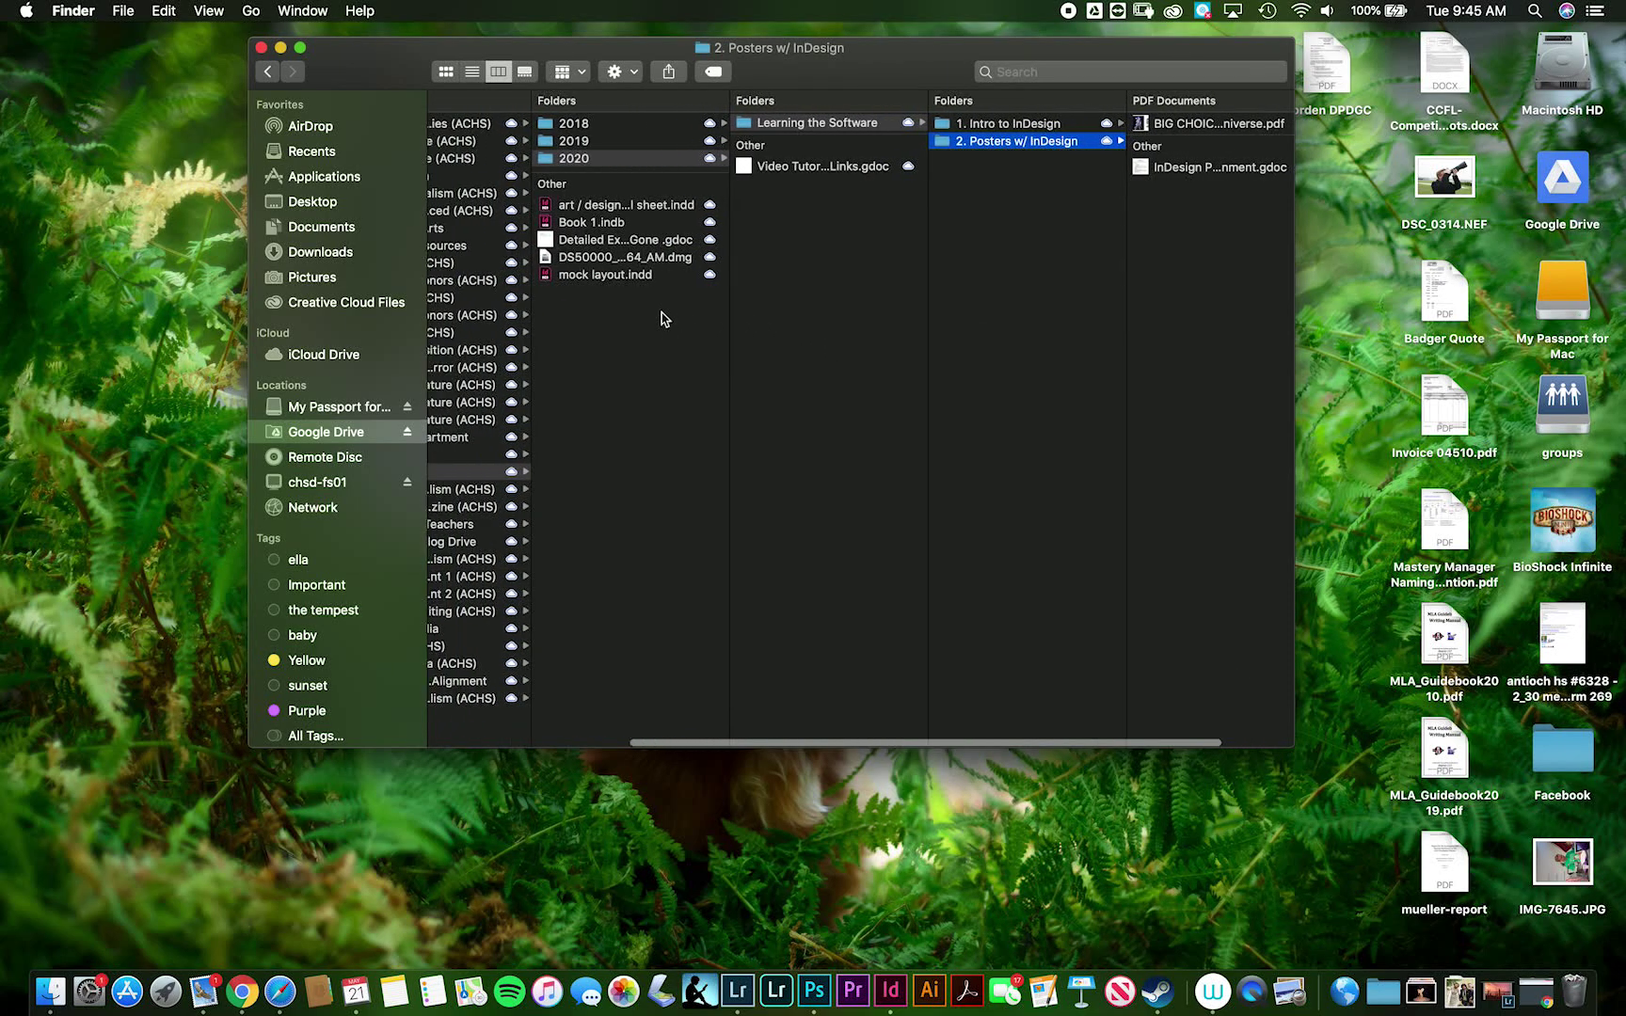
Create a new folder named 'Staff Folders' inside the 2020 folder.
{"action": "left_click", "coordinate": [588, 143]}
{"action": "left_click", "coordinate": [591, 160]}
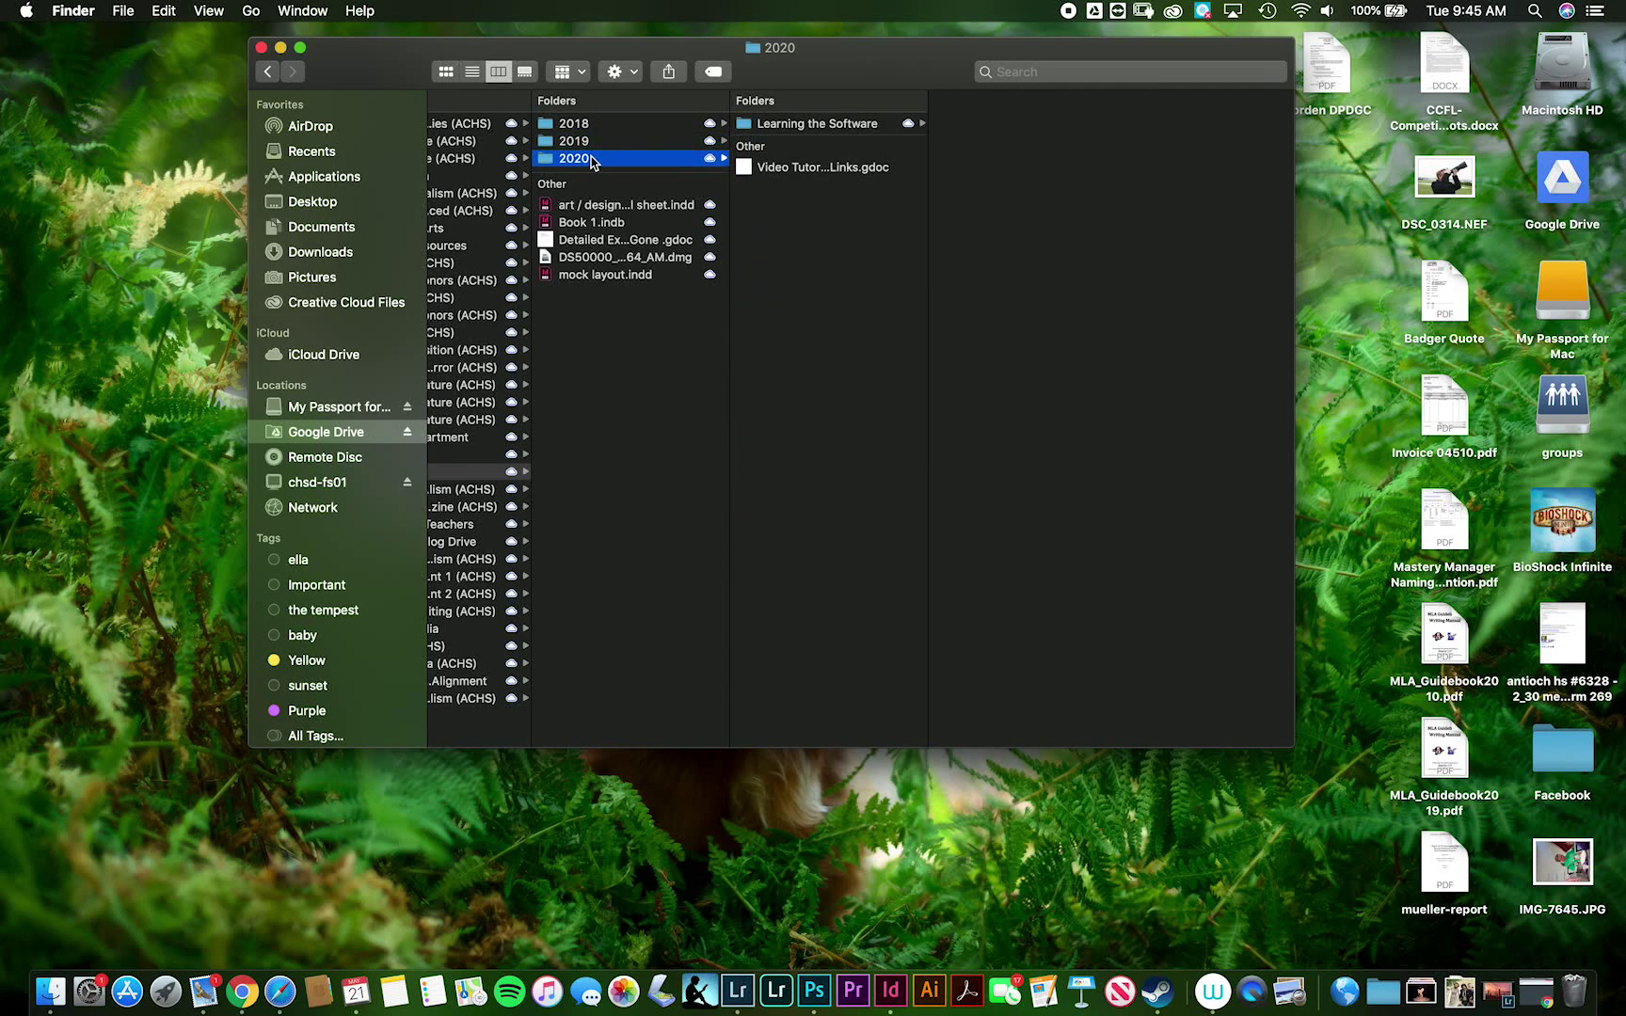
{"action": "right_click", "coordinate": [788, 212]}
{"action": "left_click", "coordinate": [817, 222]}
{"action": "type", "text": "Staffg"}
{"action": "key", "text": "BackSpace"}
{"action": "type", "text": "Folders"}
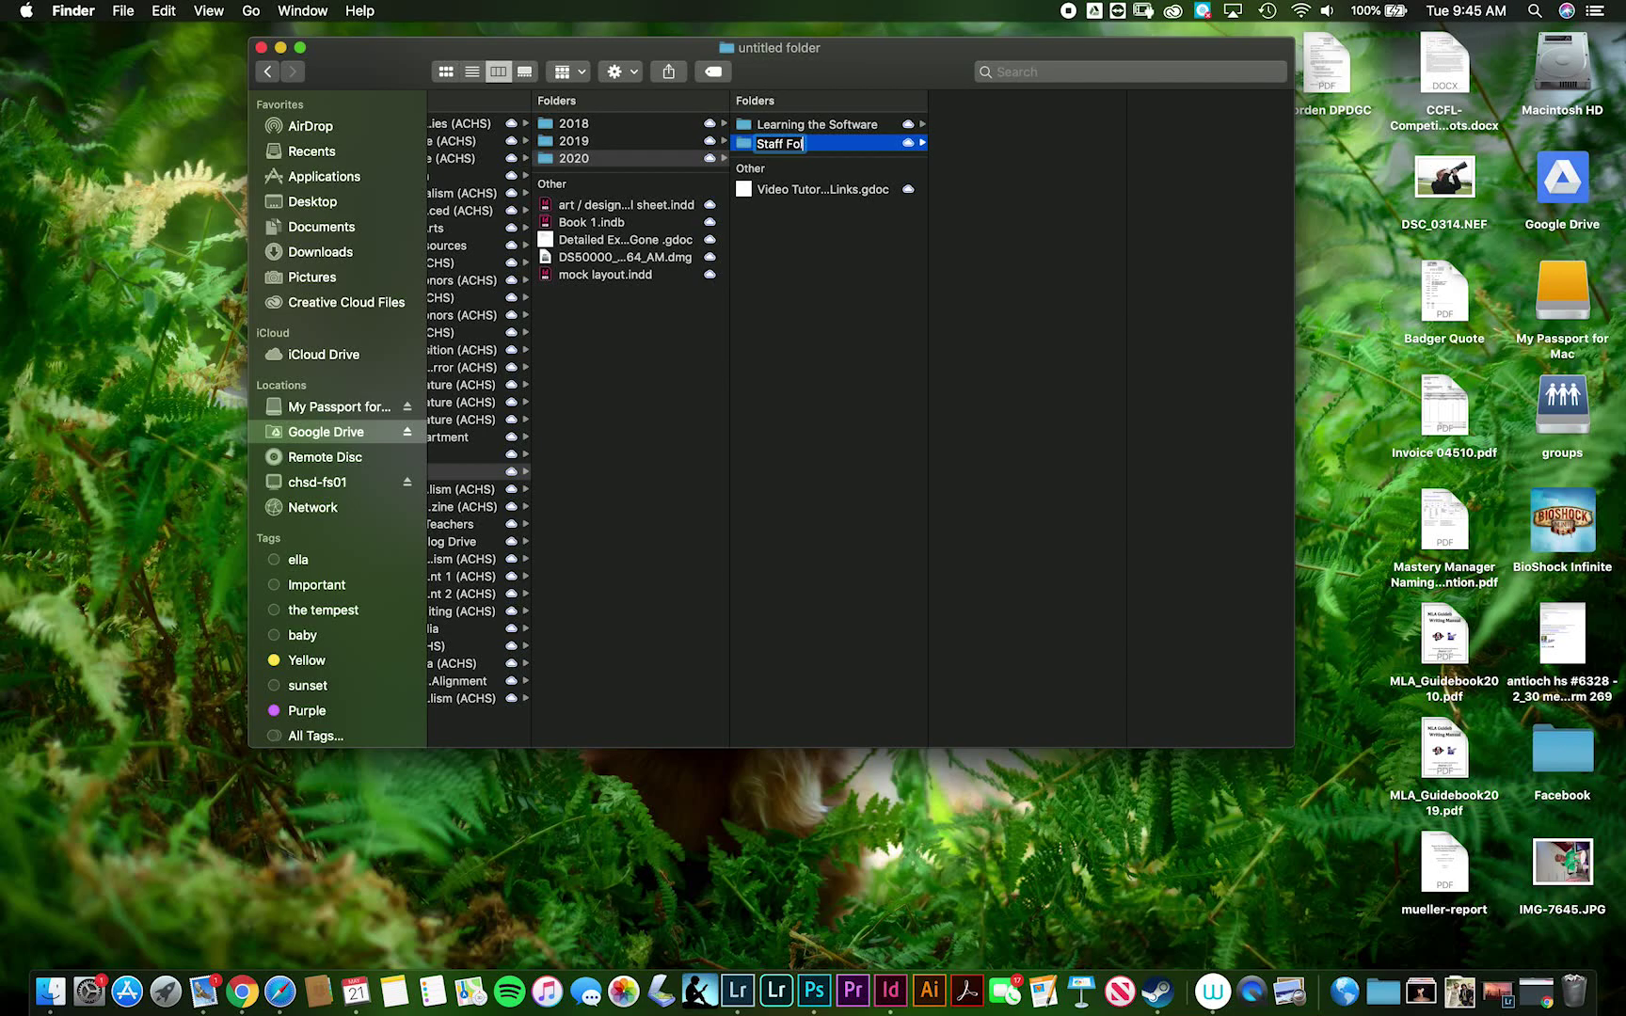
{"action": "key", "text": "Return"}
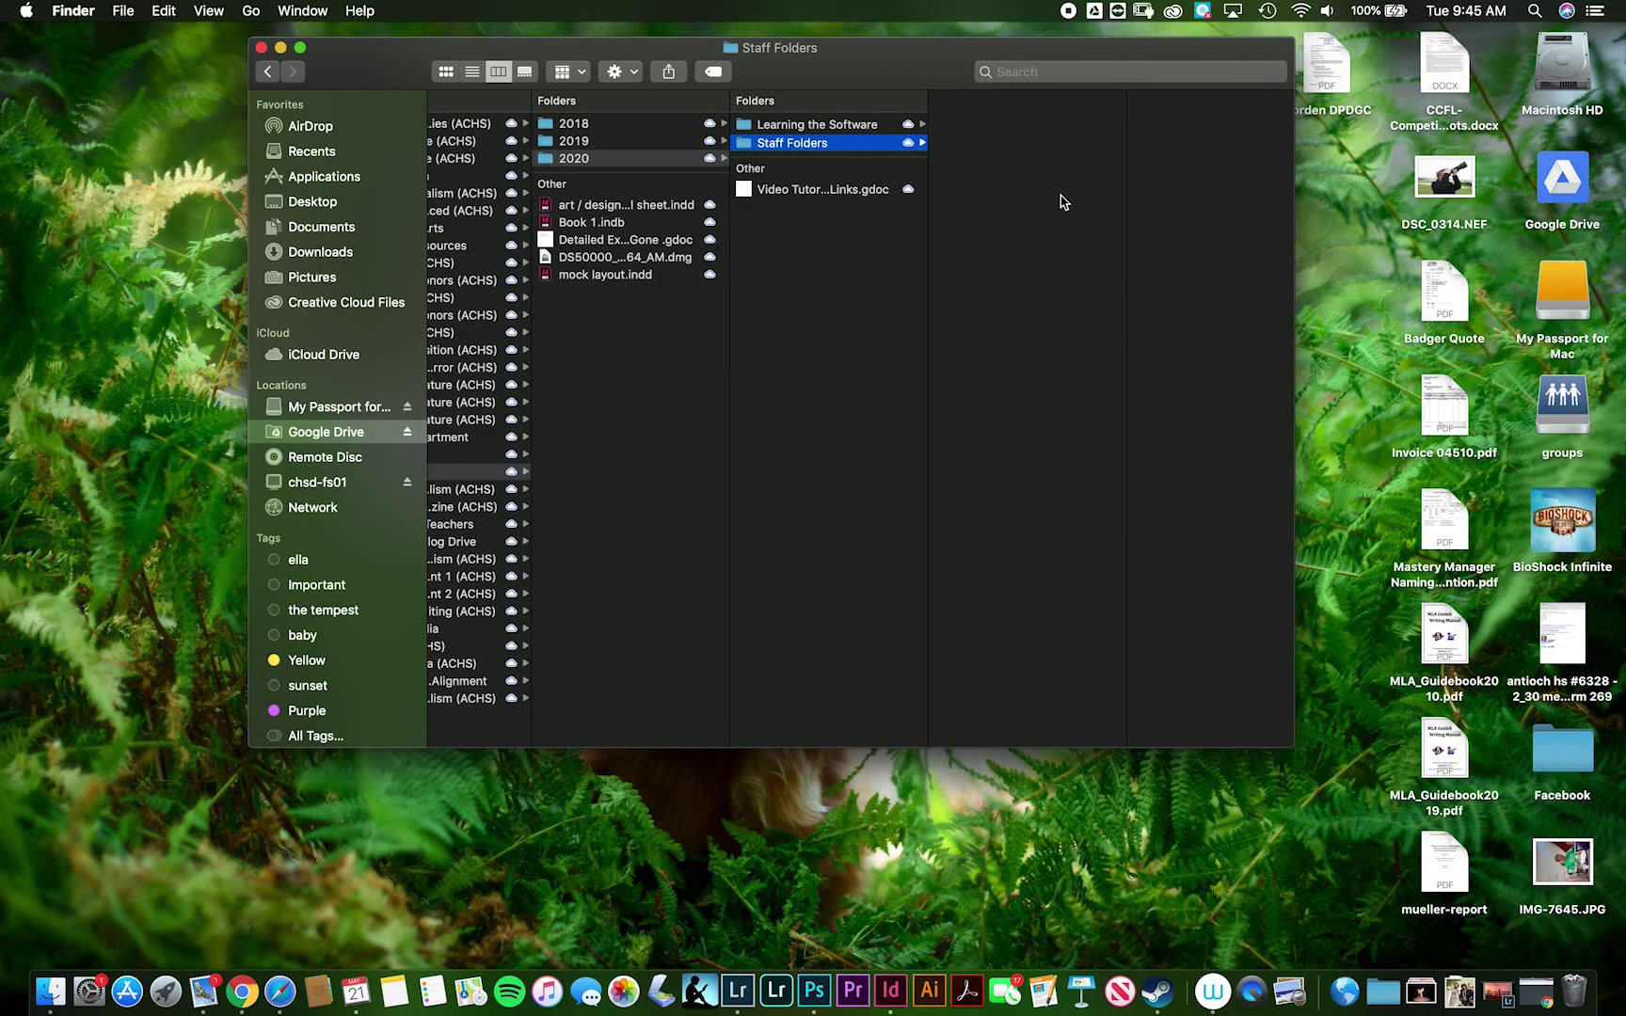
Create a new folder inside Staff Folders named after the staff member.
{"action": "right_click", "coordinate": [1006, 175]}
{"action": "left_click", "coordinate": [1040, 183]}
{"action": "type", "text": "Wor"}
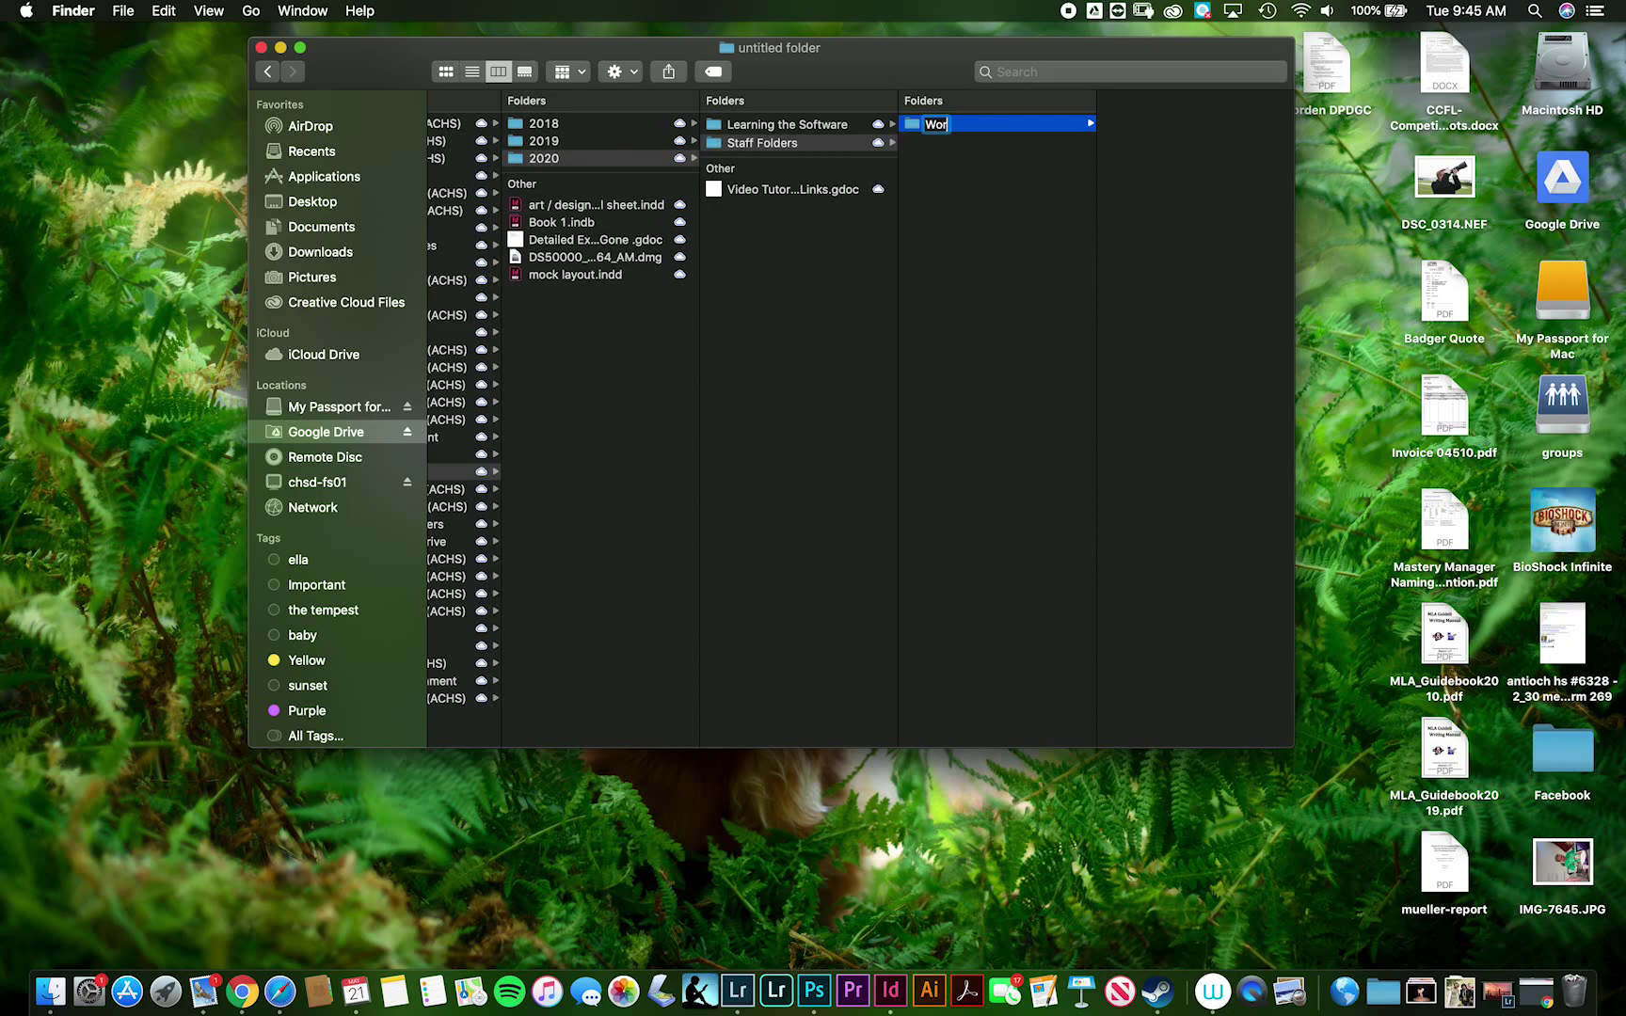
{"action": "type", "text": "den, Sam"}
{"action": "key", "text": "Return"}
Paste the copied posters folder into it, dismiss the error, and check the BIG CHOICE PDF arrived.
{"action": "right_click", "coordinate": [1101, 125]}
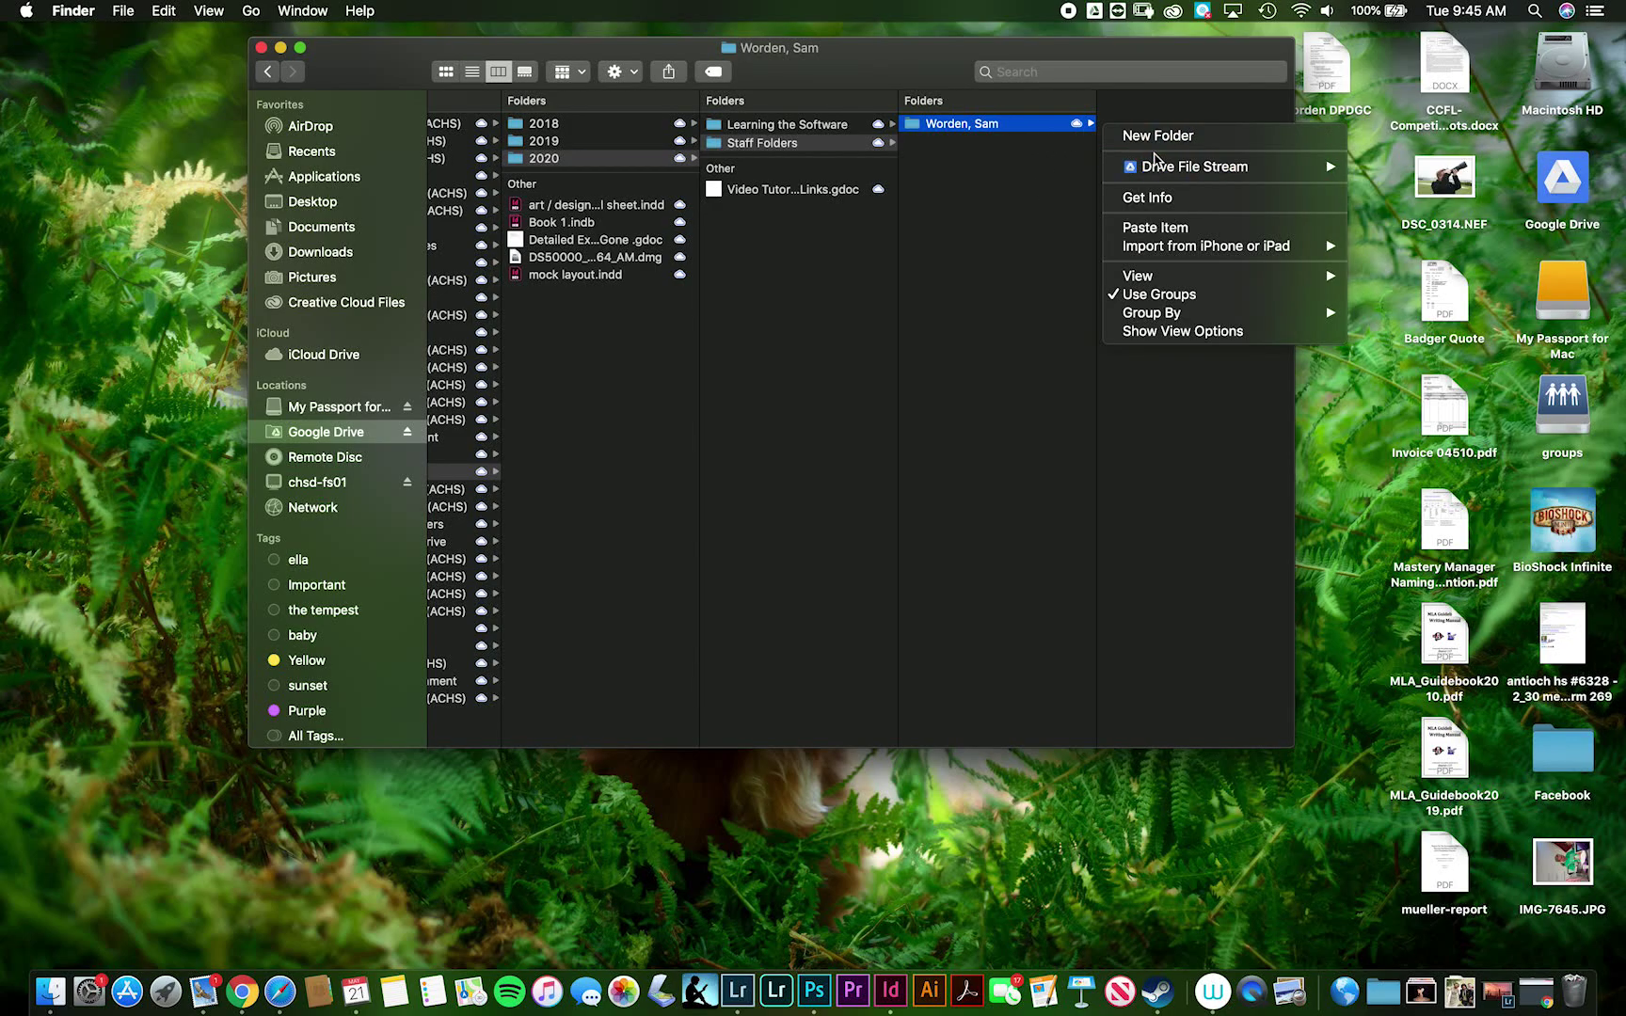
{"action": "left_click", "coordinate": [1168, 229]}
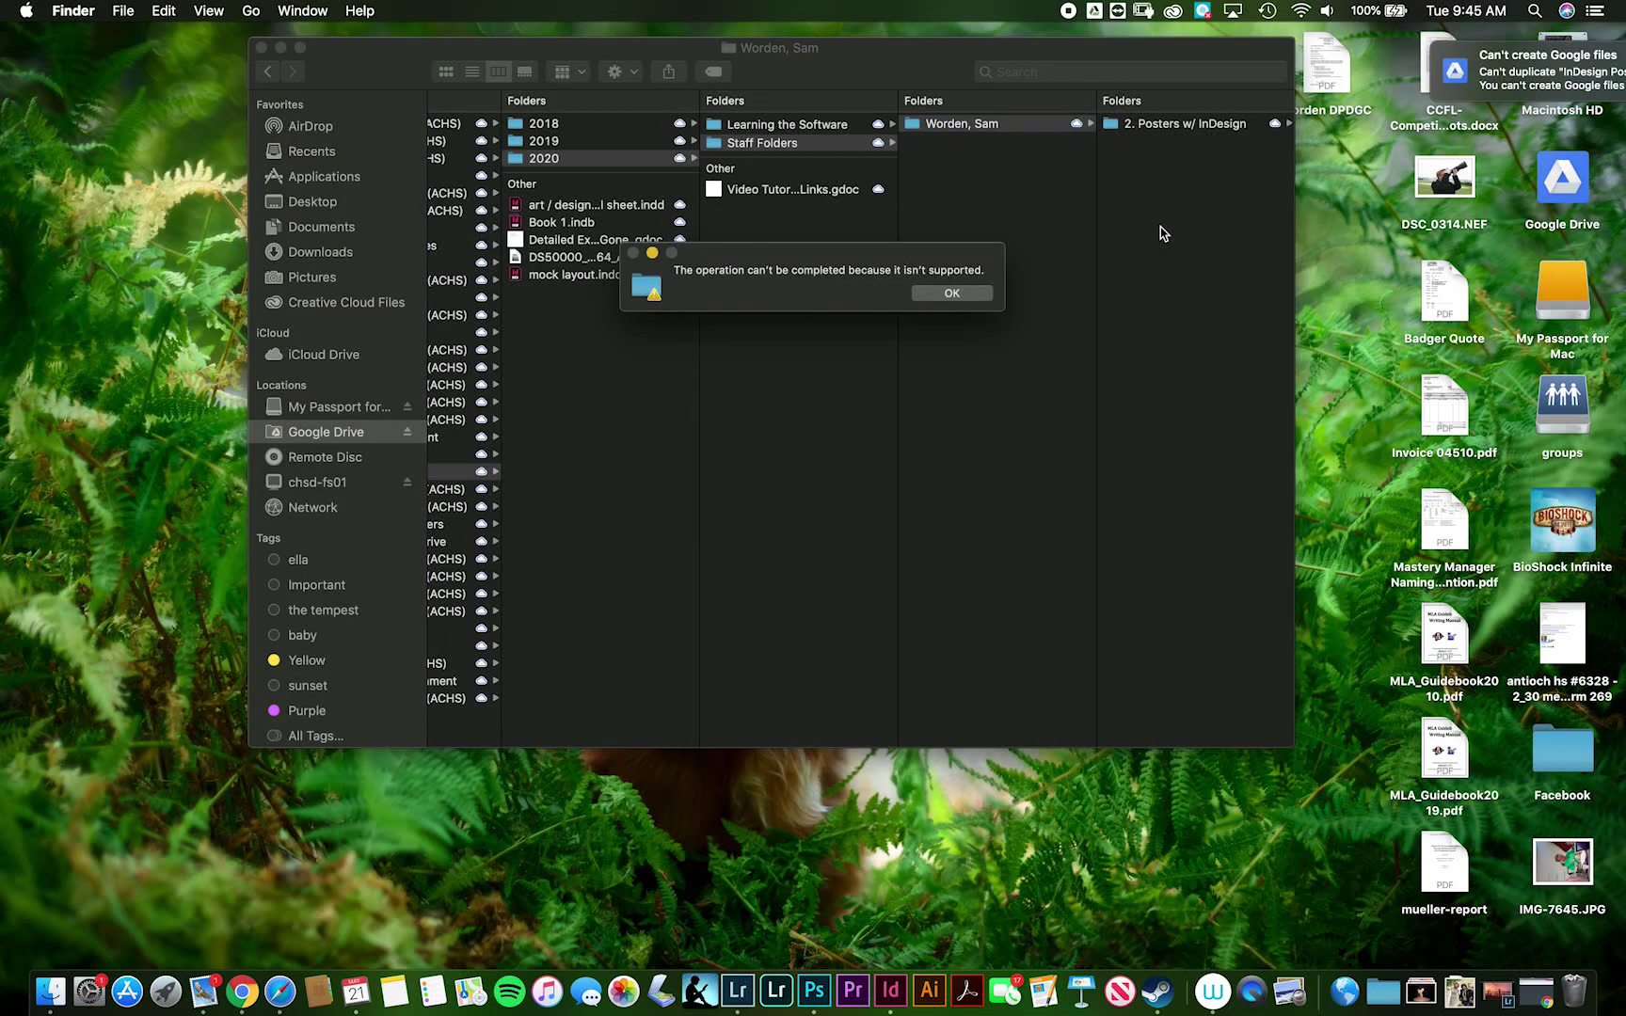
{"action": "left_click", "coordinate": [952, 293]}
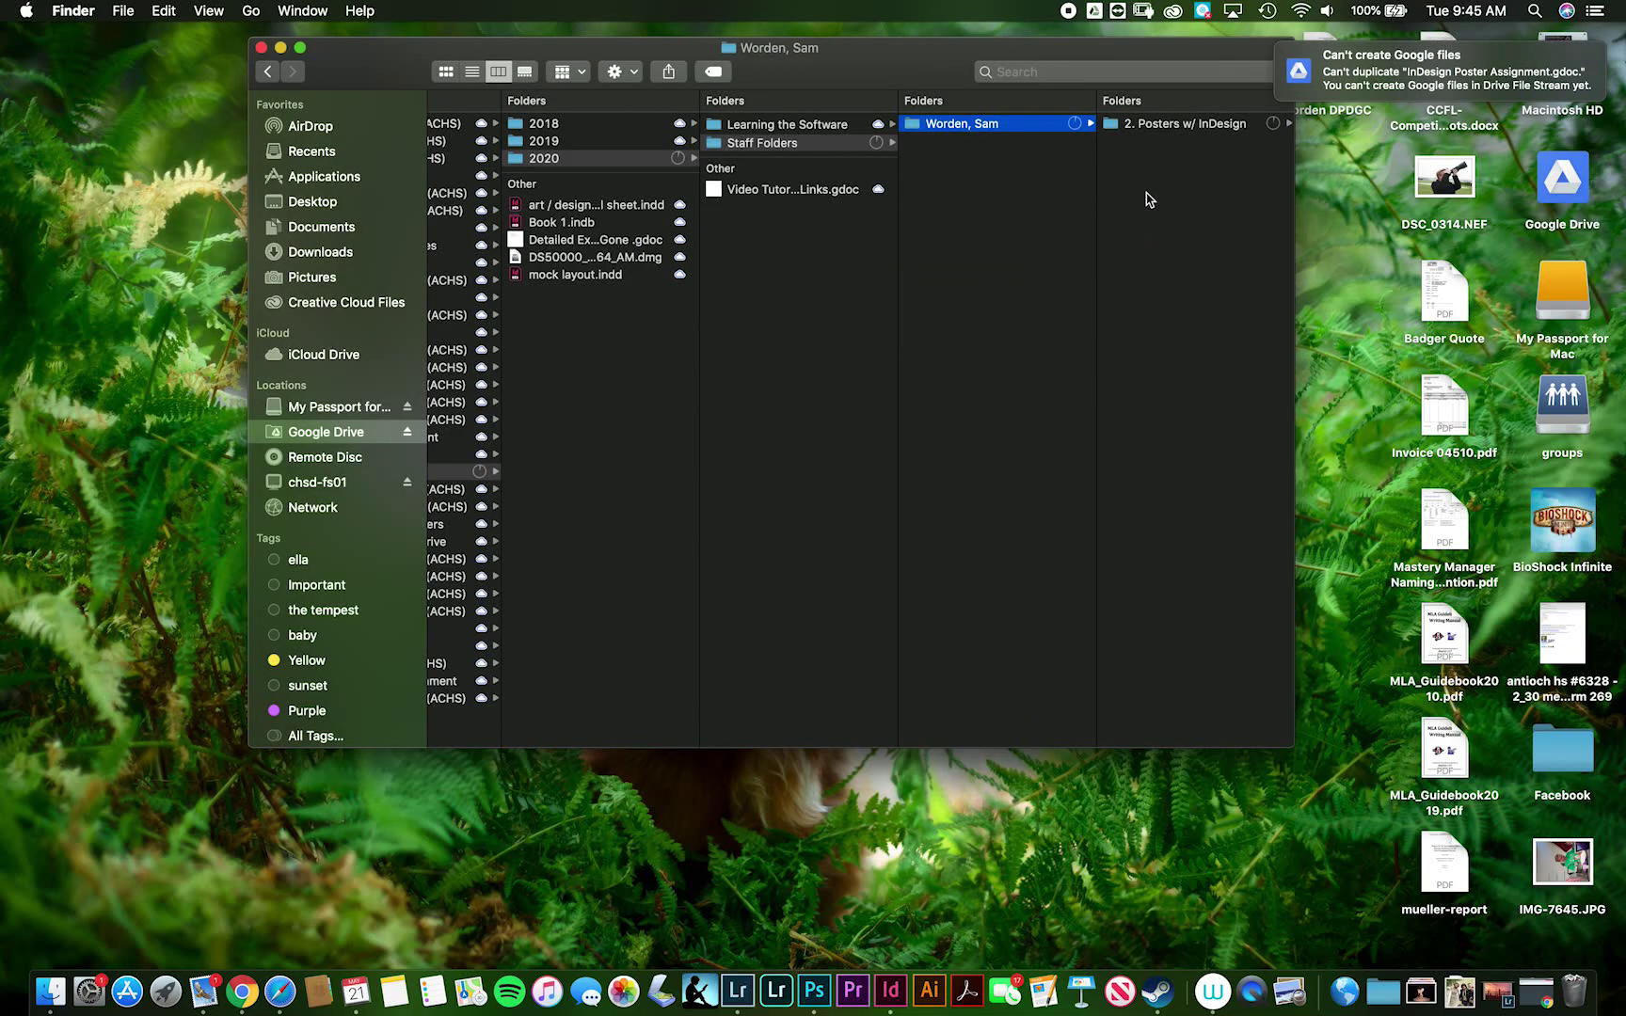
{"action": "left_click", "coordinate": [1152, 123]}
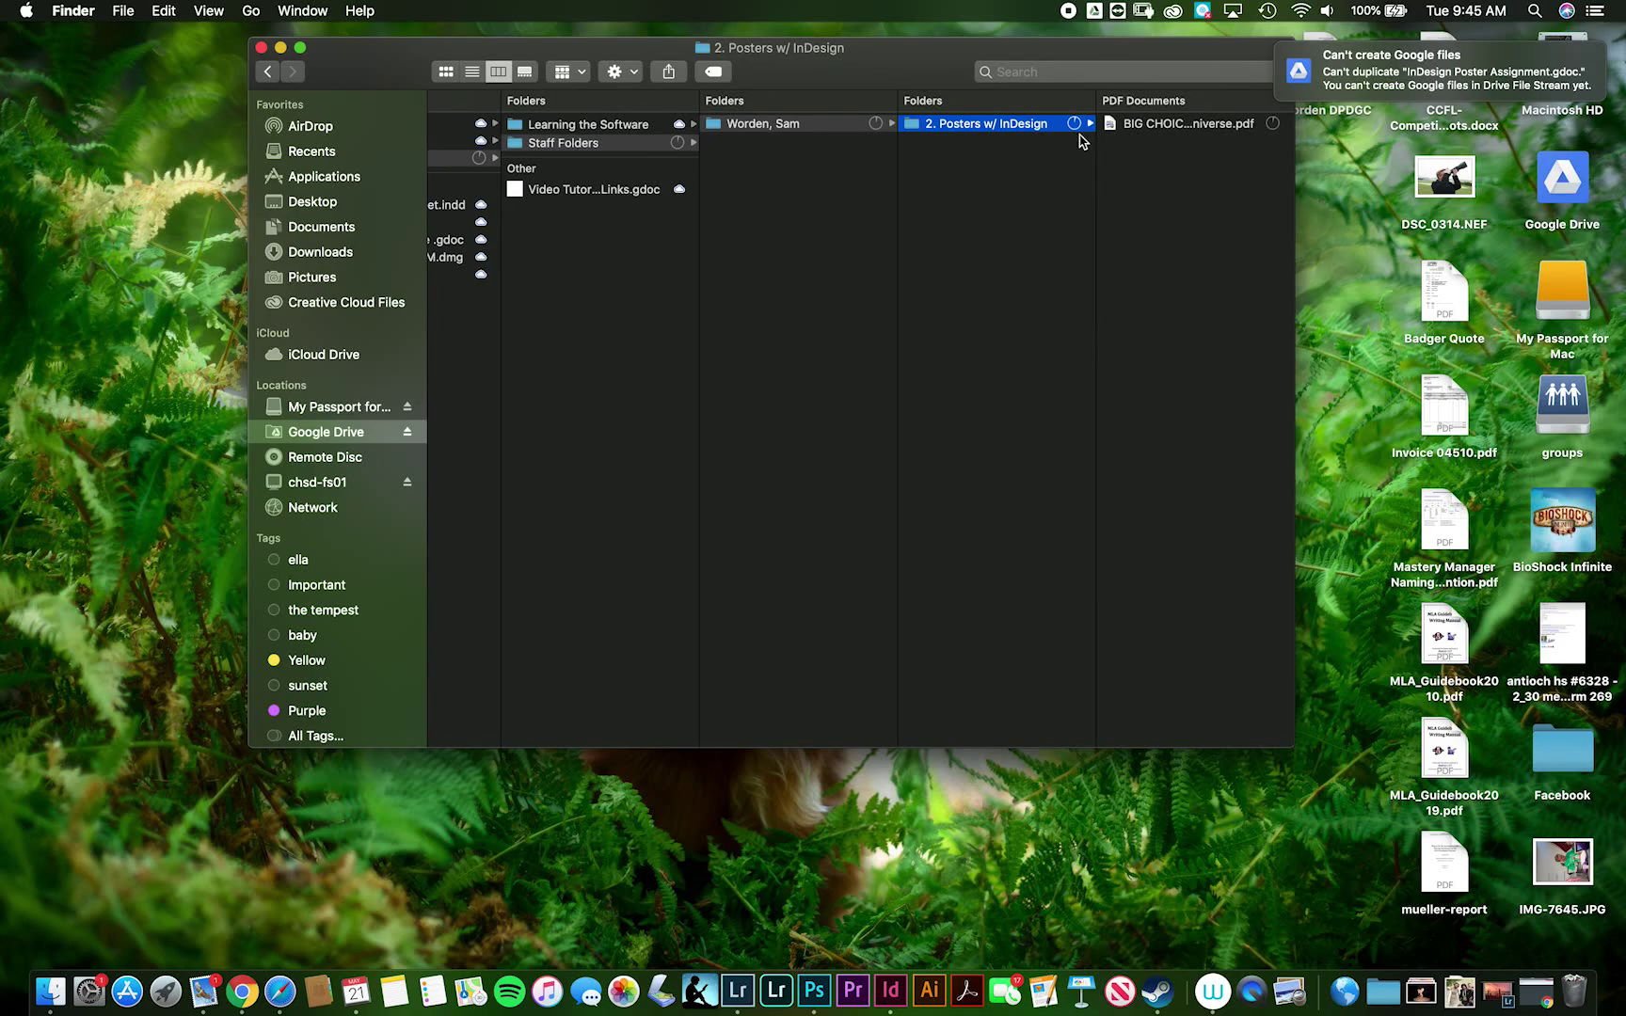
{"action": "left_click", "coordinate": [1143, 126]}
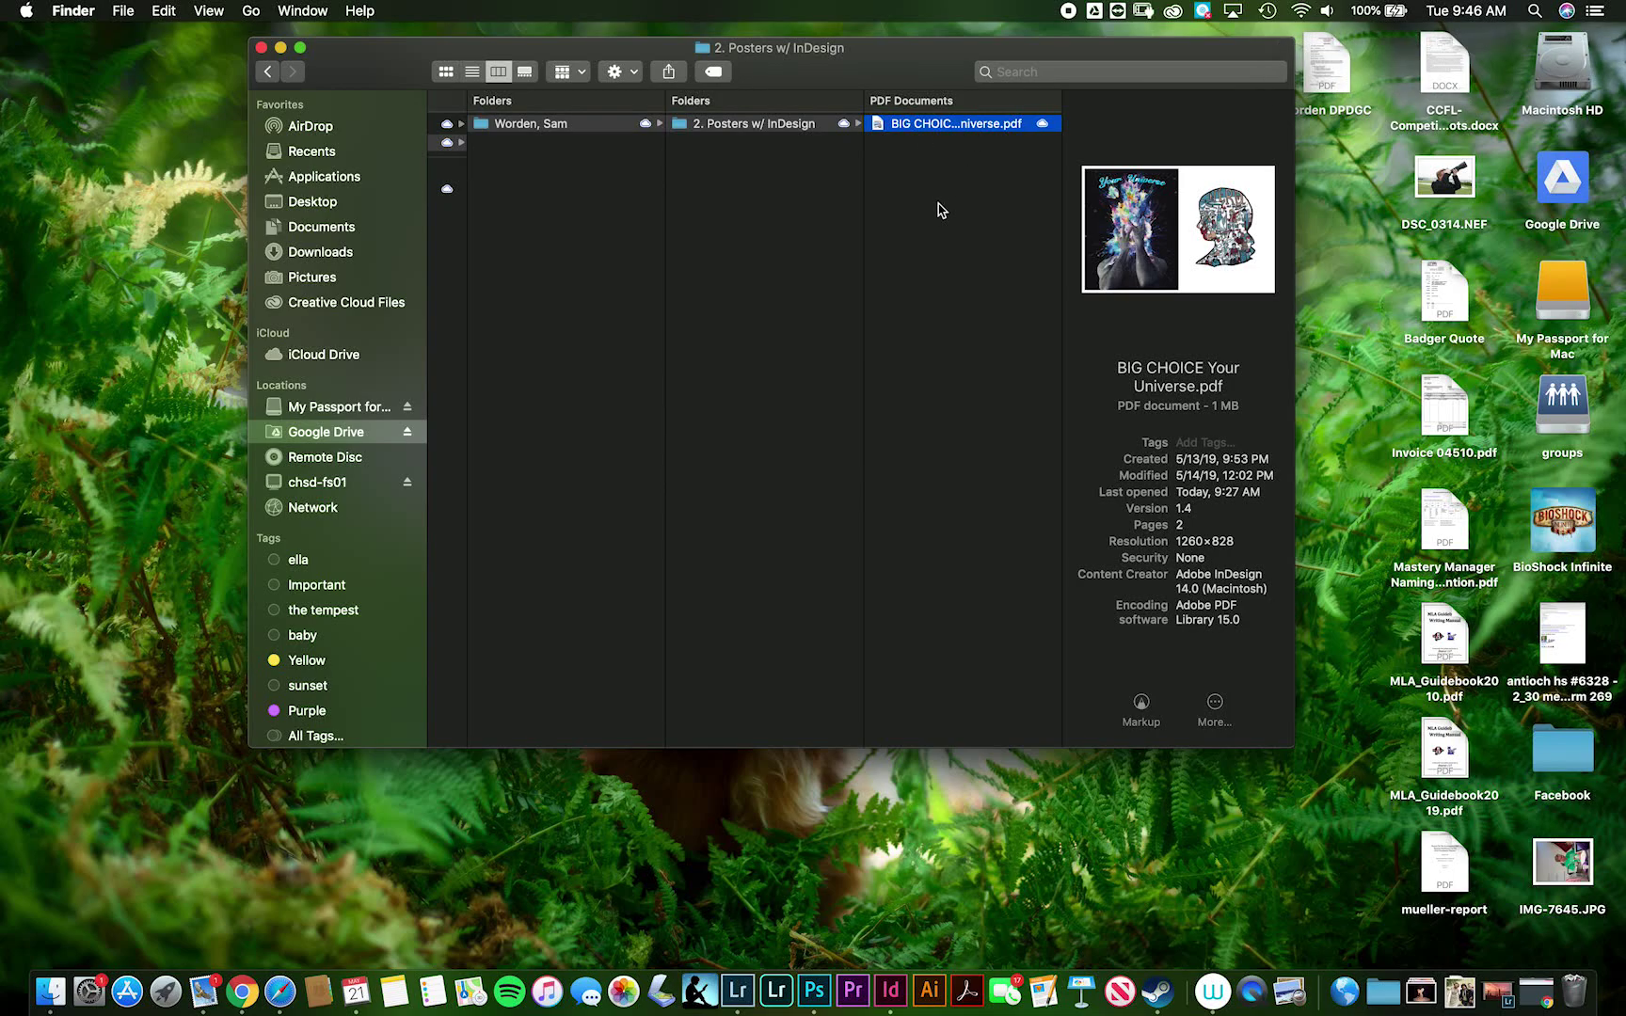
{"action": "left_click", "coordinate": [973, 200]}
Go back to the original '2. Posters w/ InDesign' folder and select the InDesign Poster Assignment document.
{"action": "scroll", "coordinate": [724, 225], "scroll_direction": "left", "scroll_amount": 5}
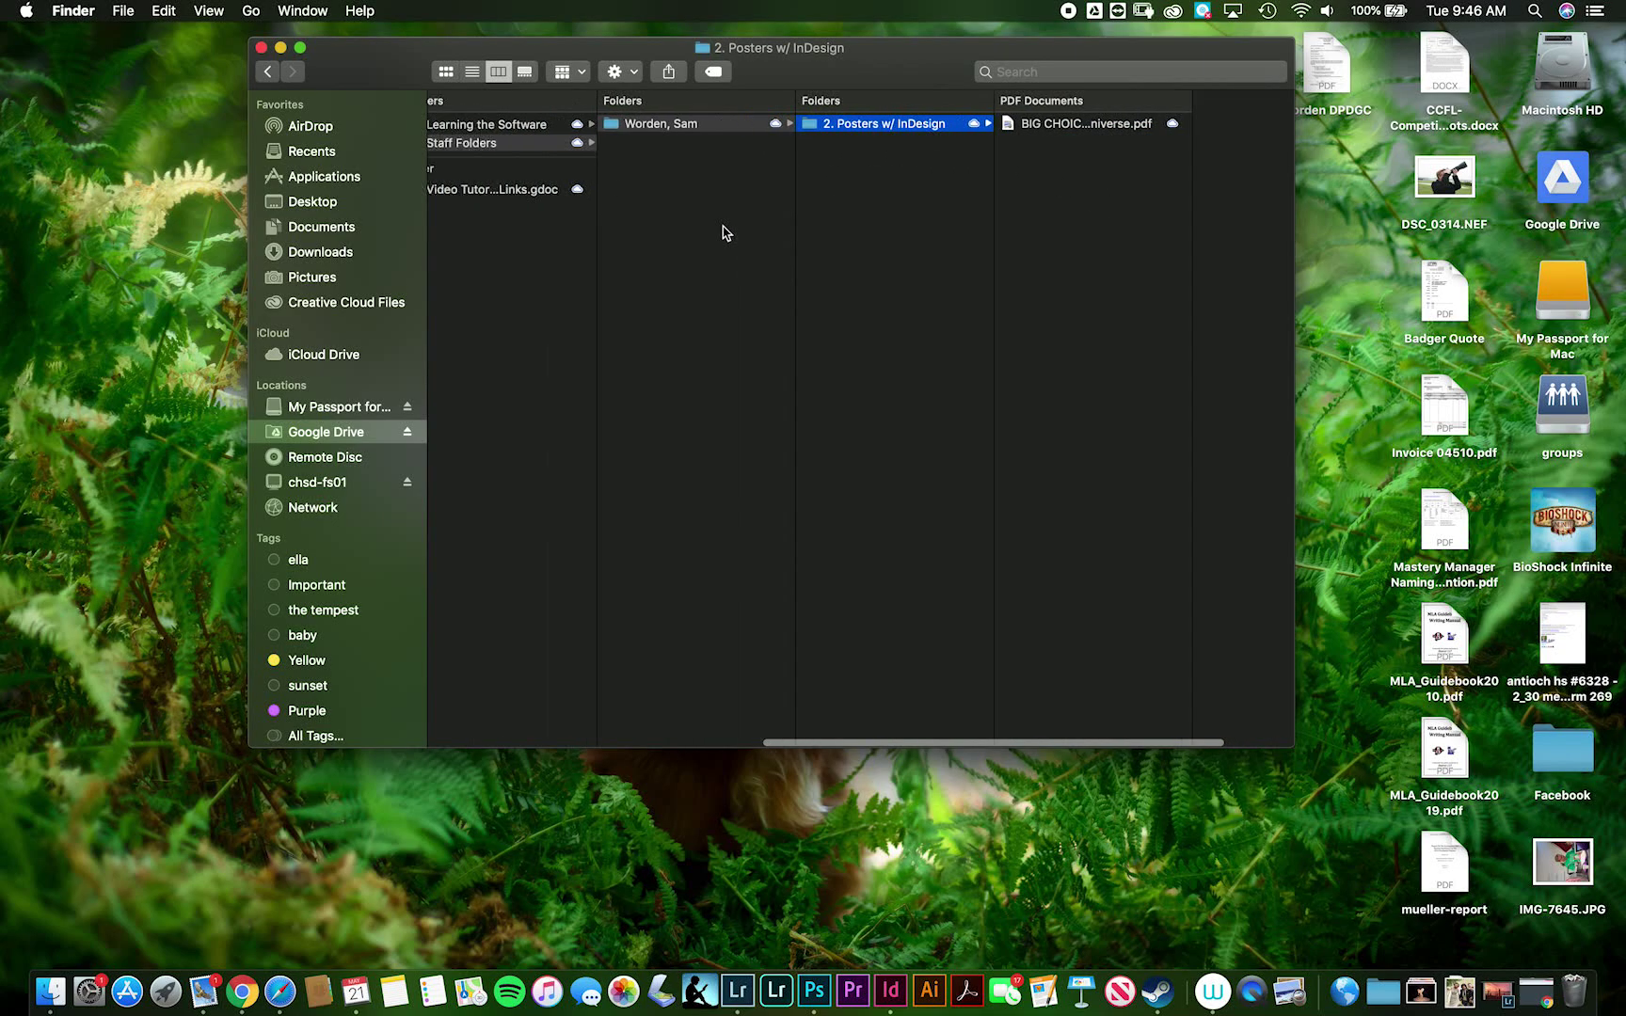
{"action": "left_click", "coordinate": [607, 132]}
{"action": "left_click", "coordinate": [767, 143]}
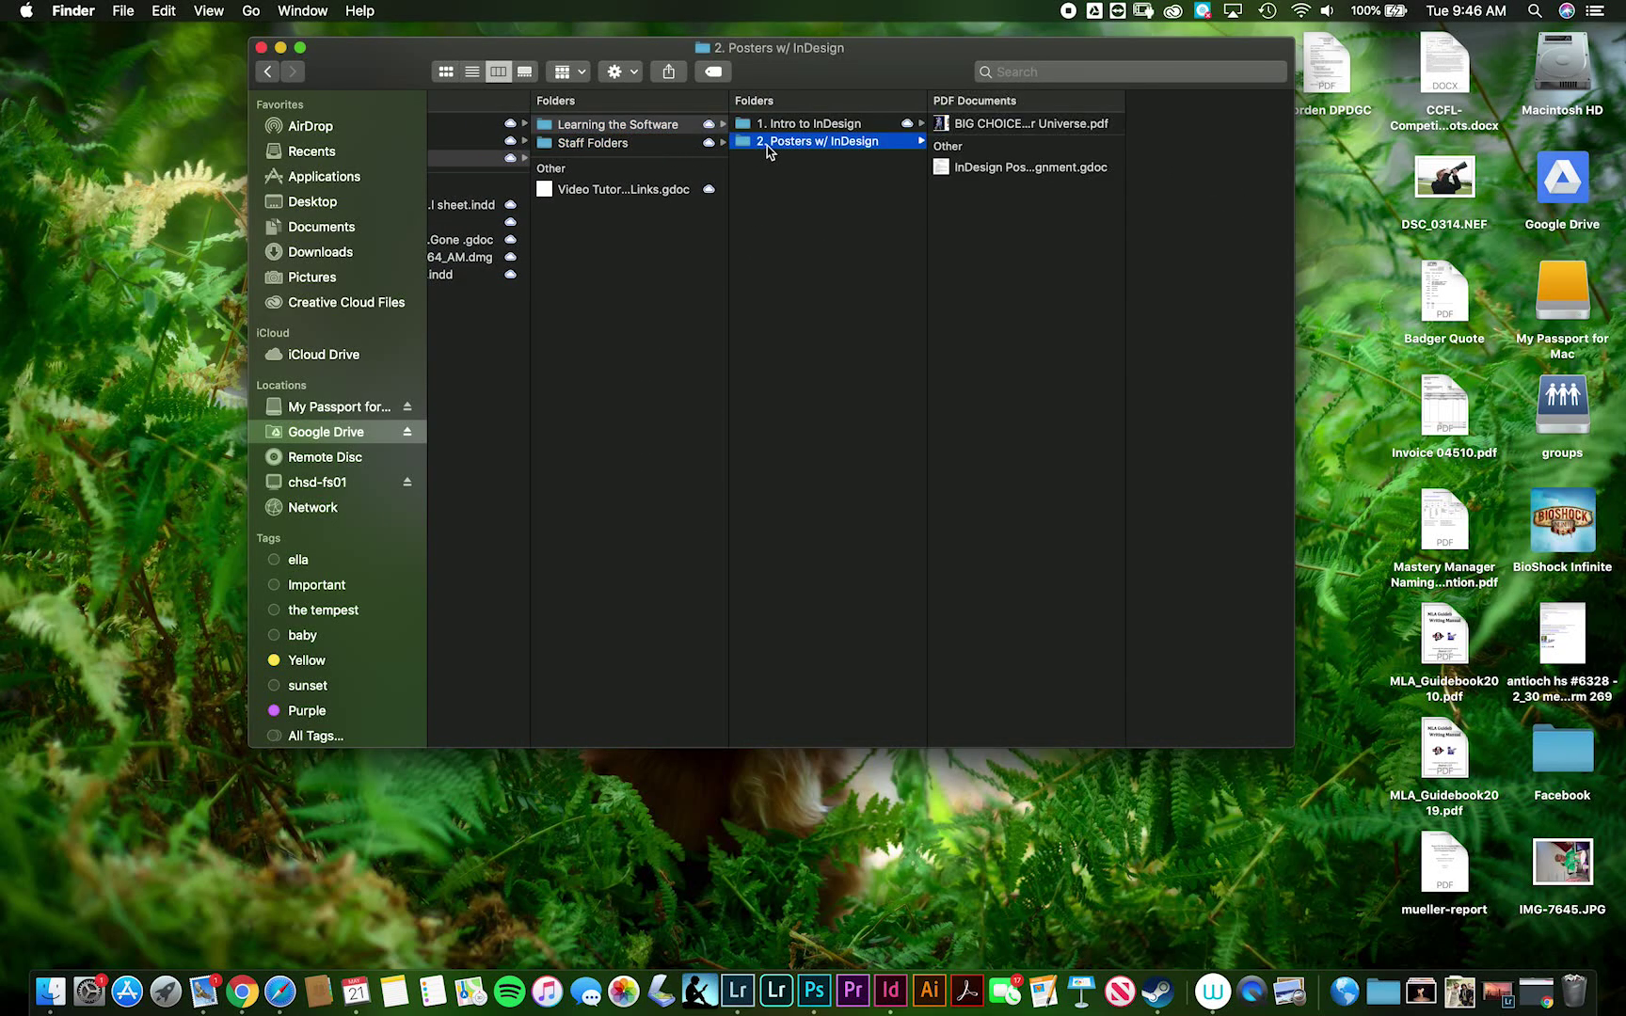
{"action": "left_click", "coordinate": [988, 170]}
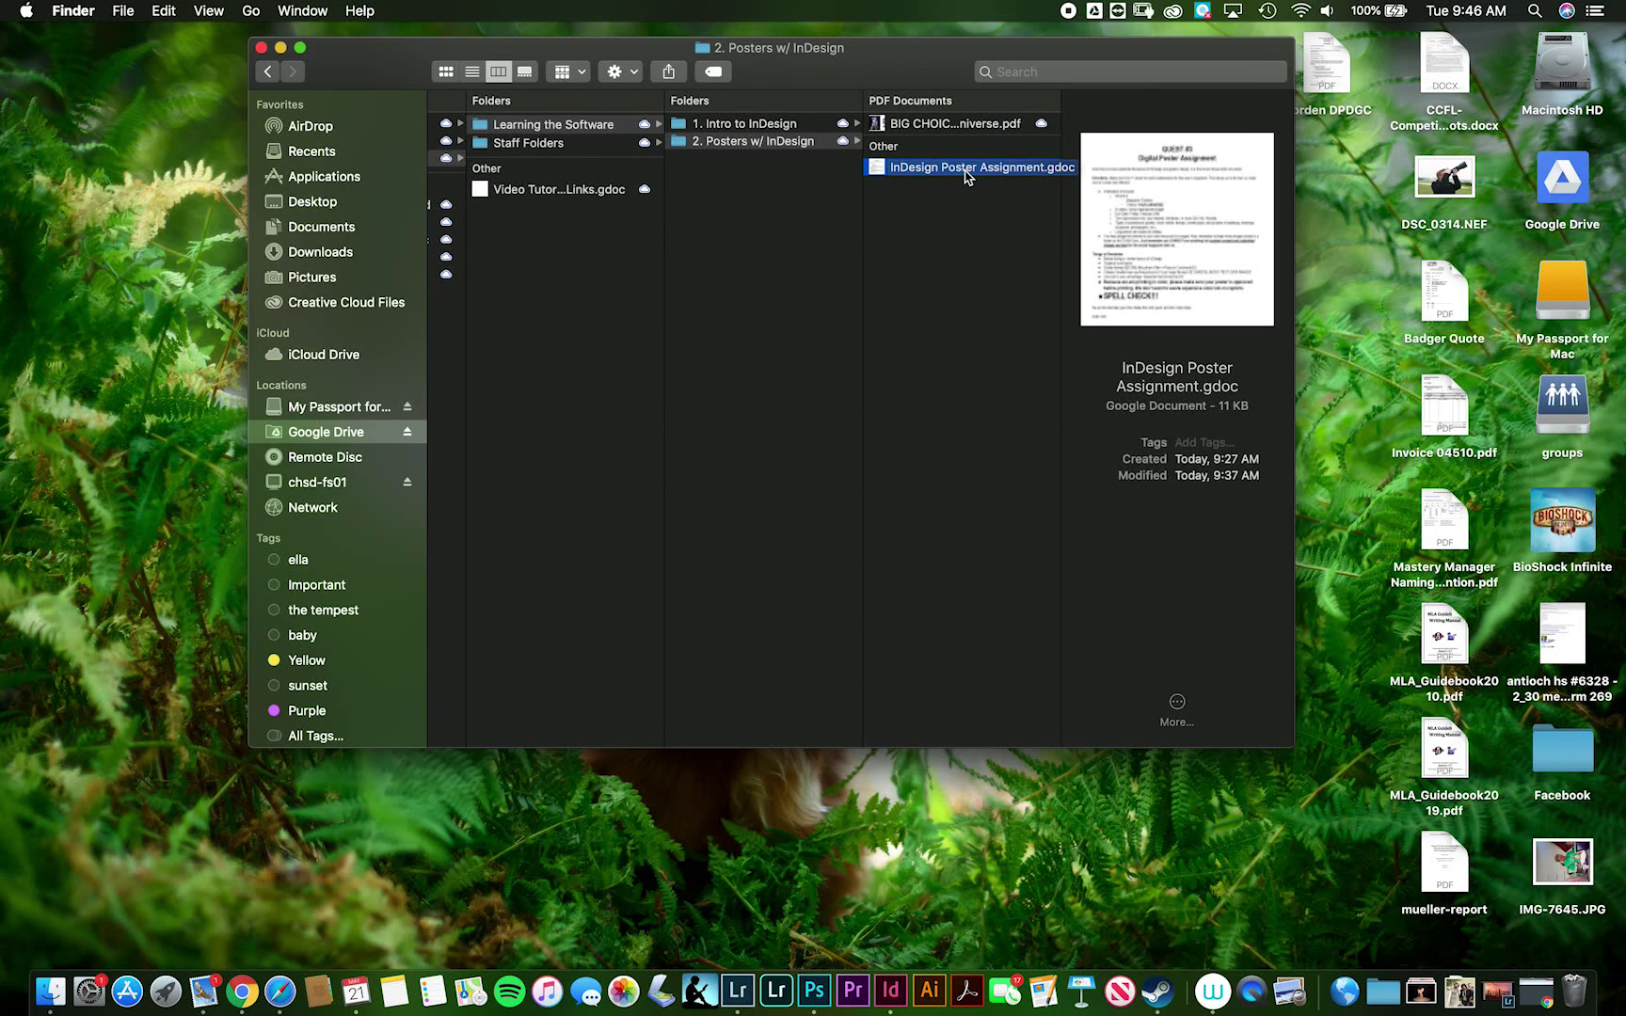
Open InDesign Poster Assignment.gdoc, highlight the magazine name 'Finesse', then return to Finder.
{"action": "double_click", "coordinate": [966, 177]}
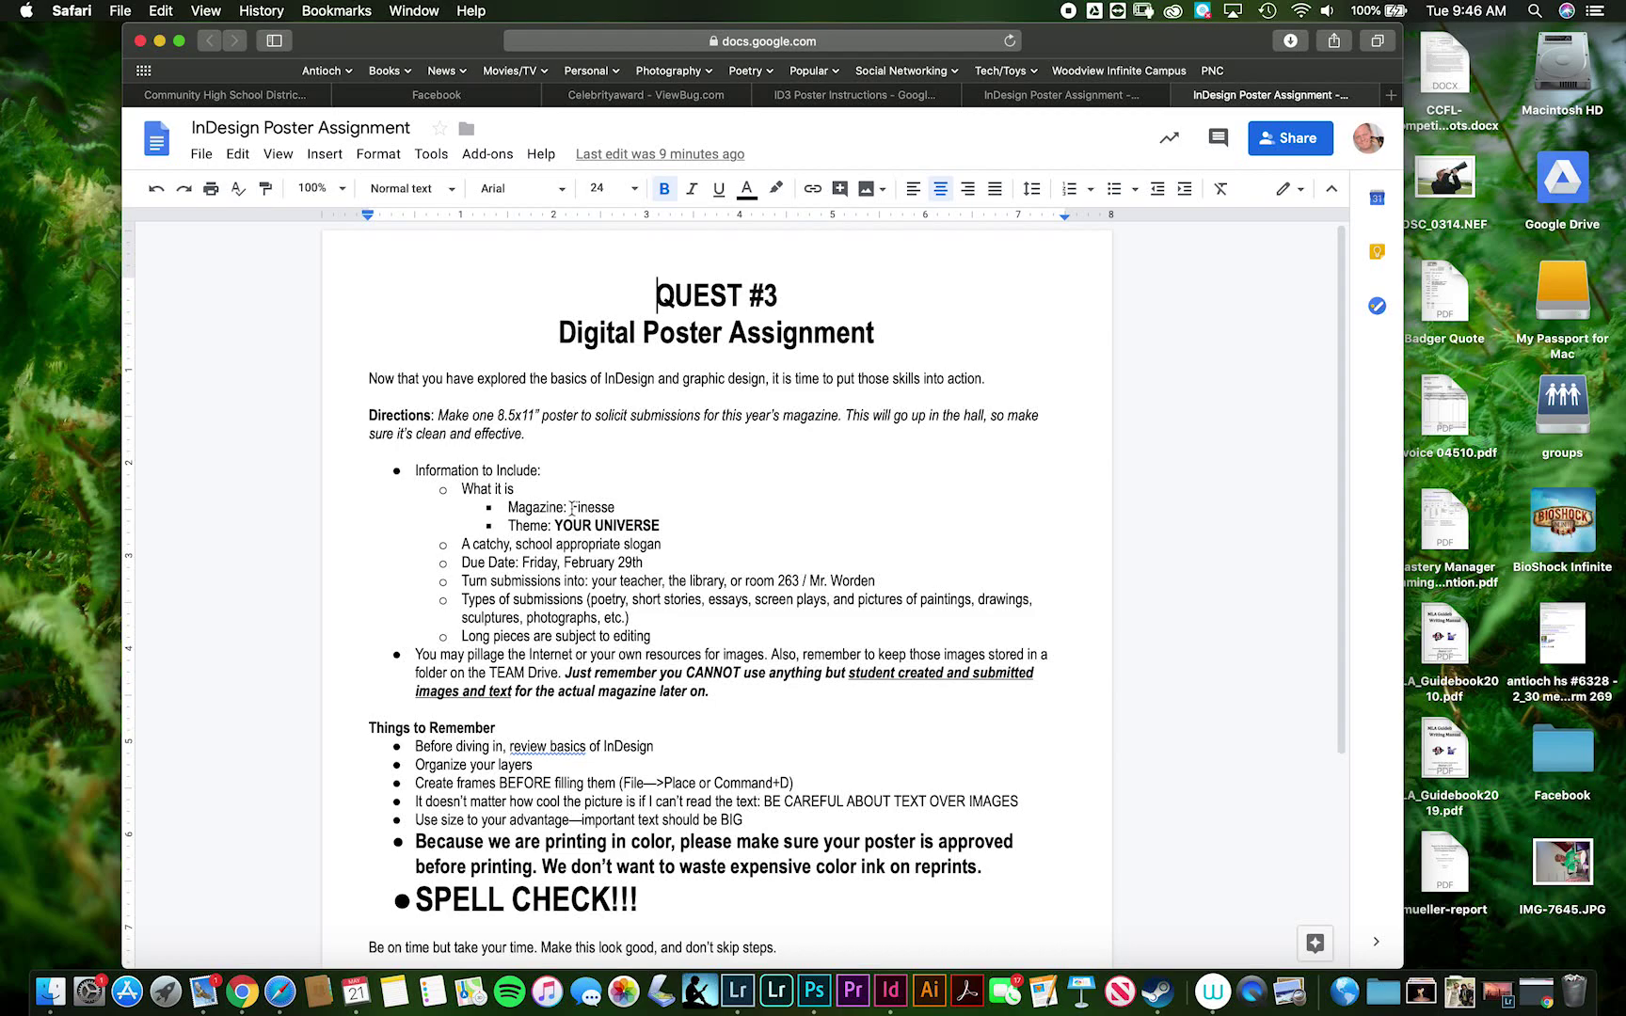
{"action": "left_click_drag", "start_coordinate": [570, 507], "coordinate": [622, 509]}
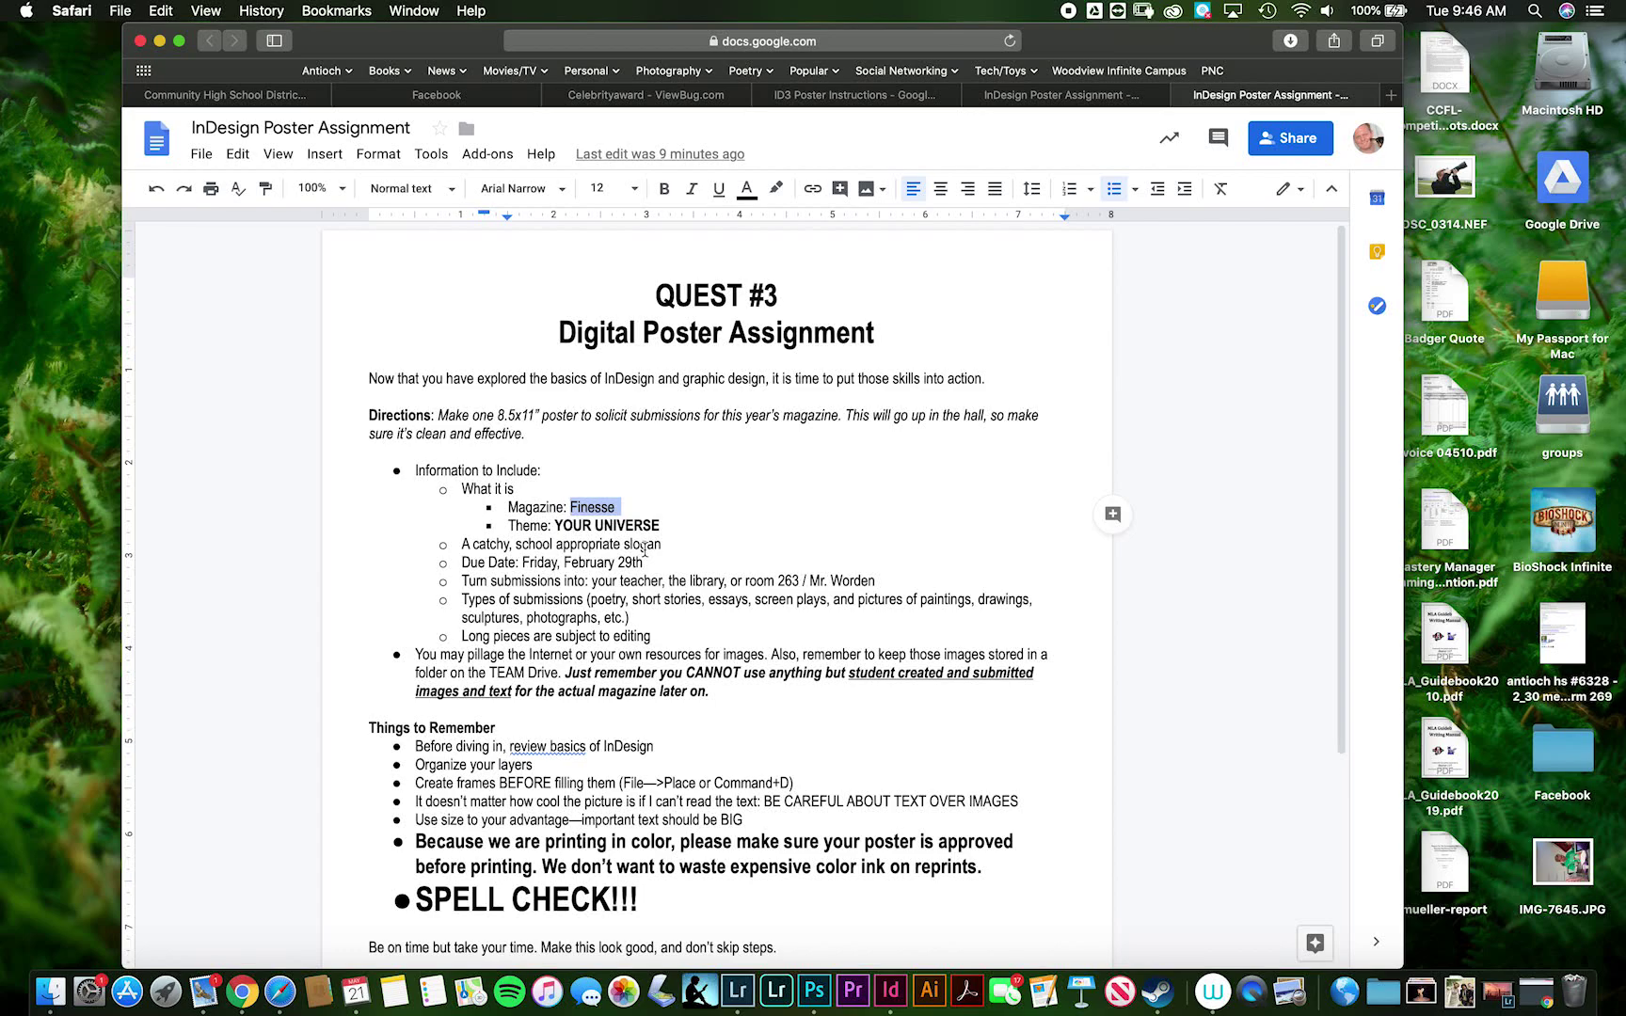
{"action": "key", "text": "super+Tab"}
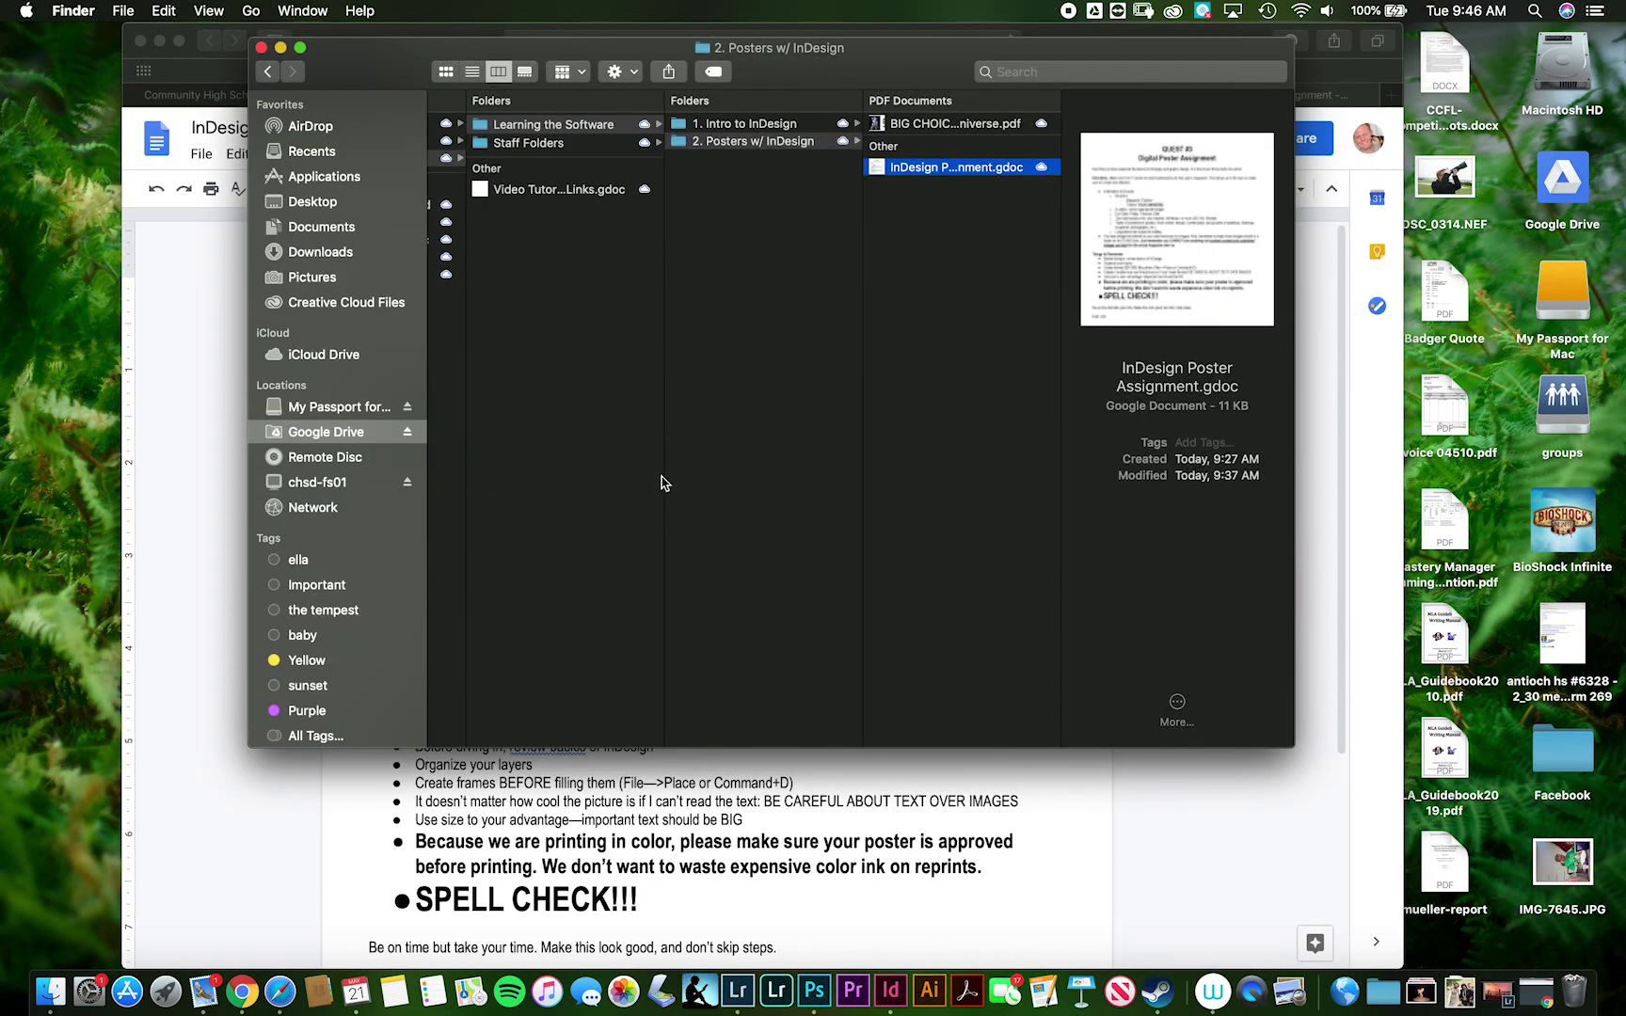
Open BIG CHOICE Your Universe.pdf in Preview and read through both pages before switching away.
{"action": "double_click", "coordinate": [927, 127]}
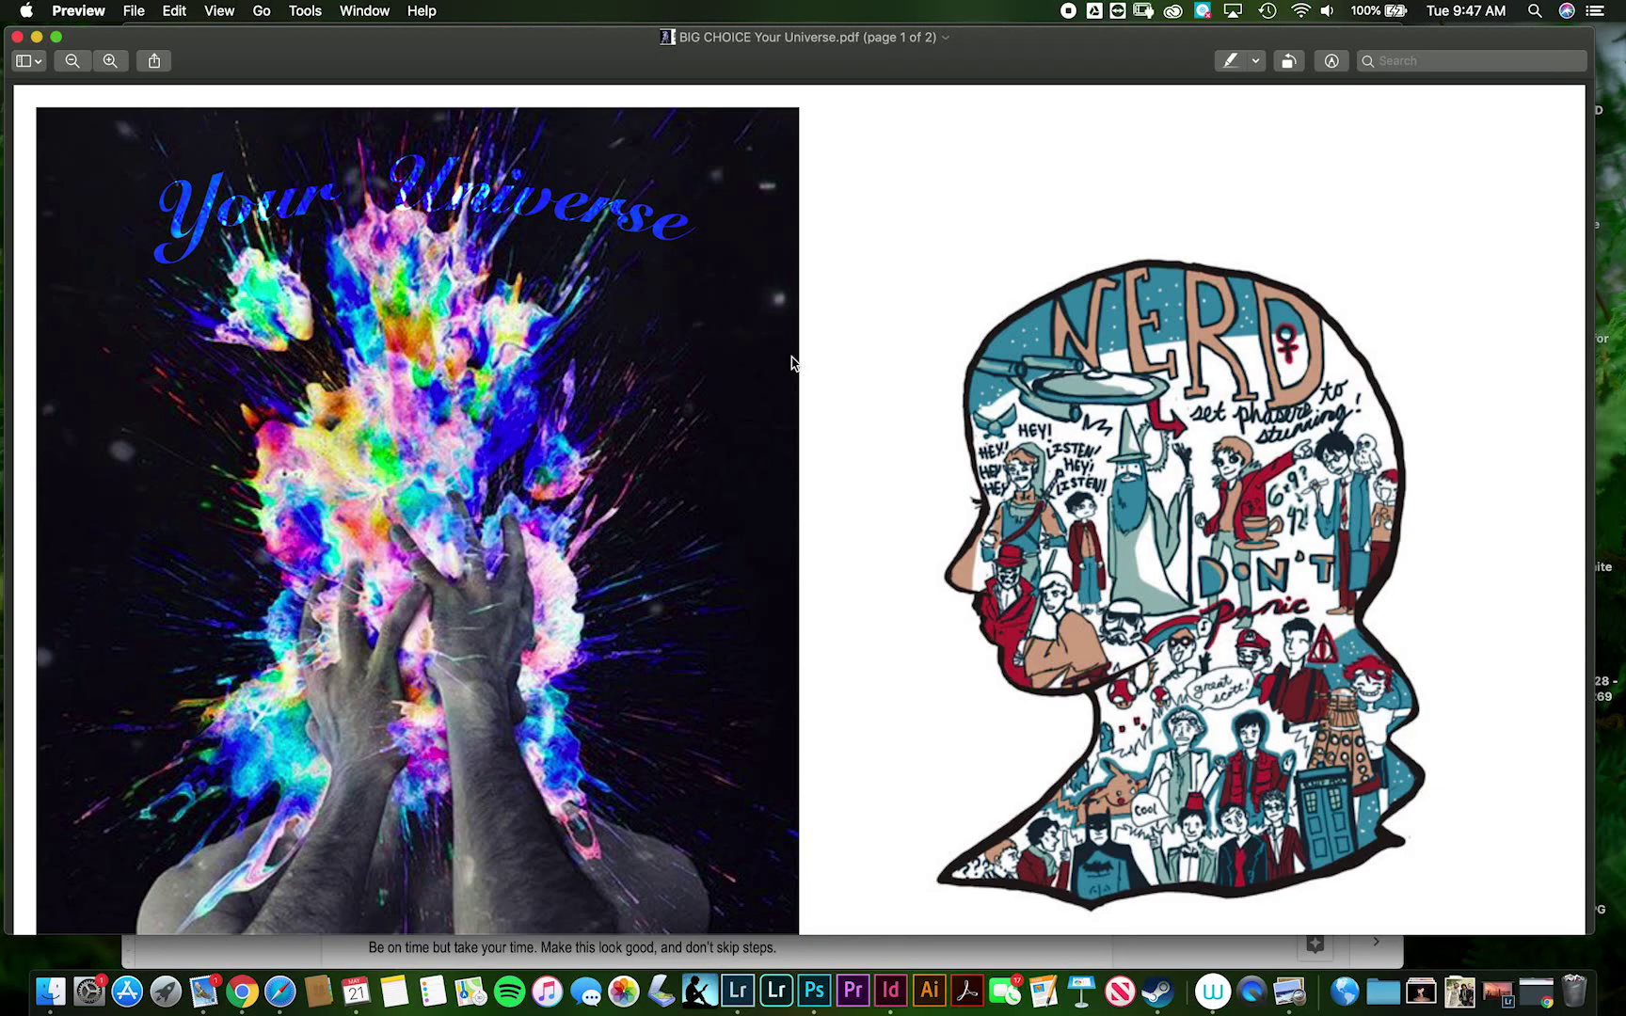
{"action": "scroll", "coordinate": [1016, 630], "scroll_direction": "down", "scroll_amount": 10}
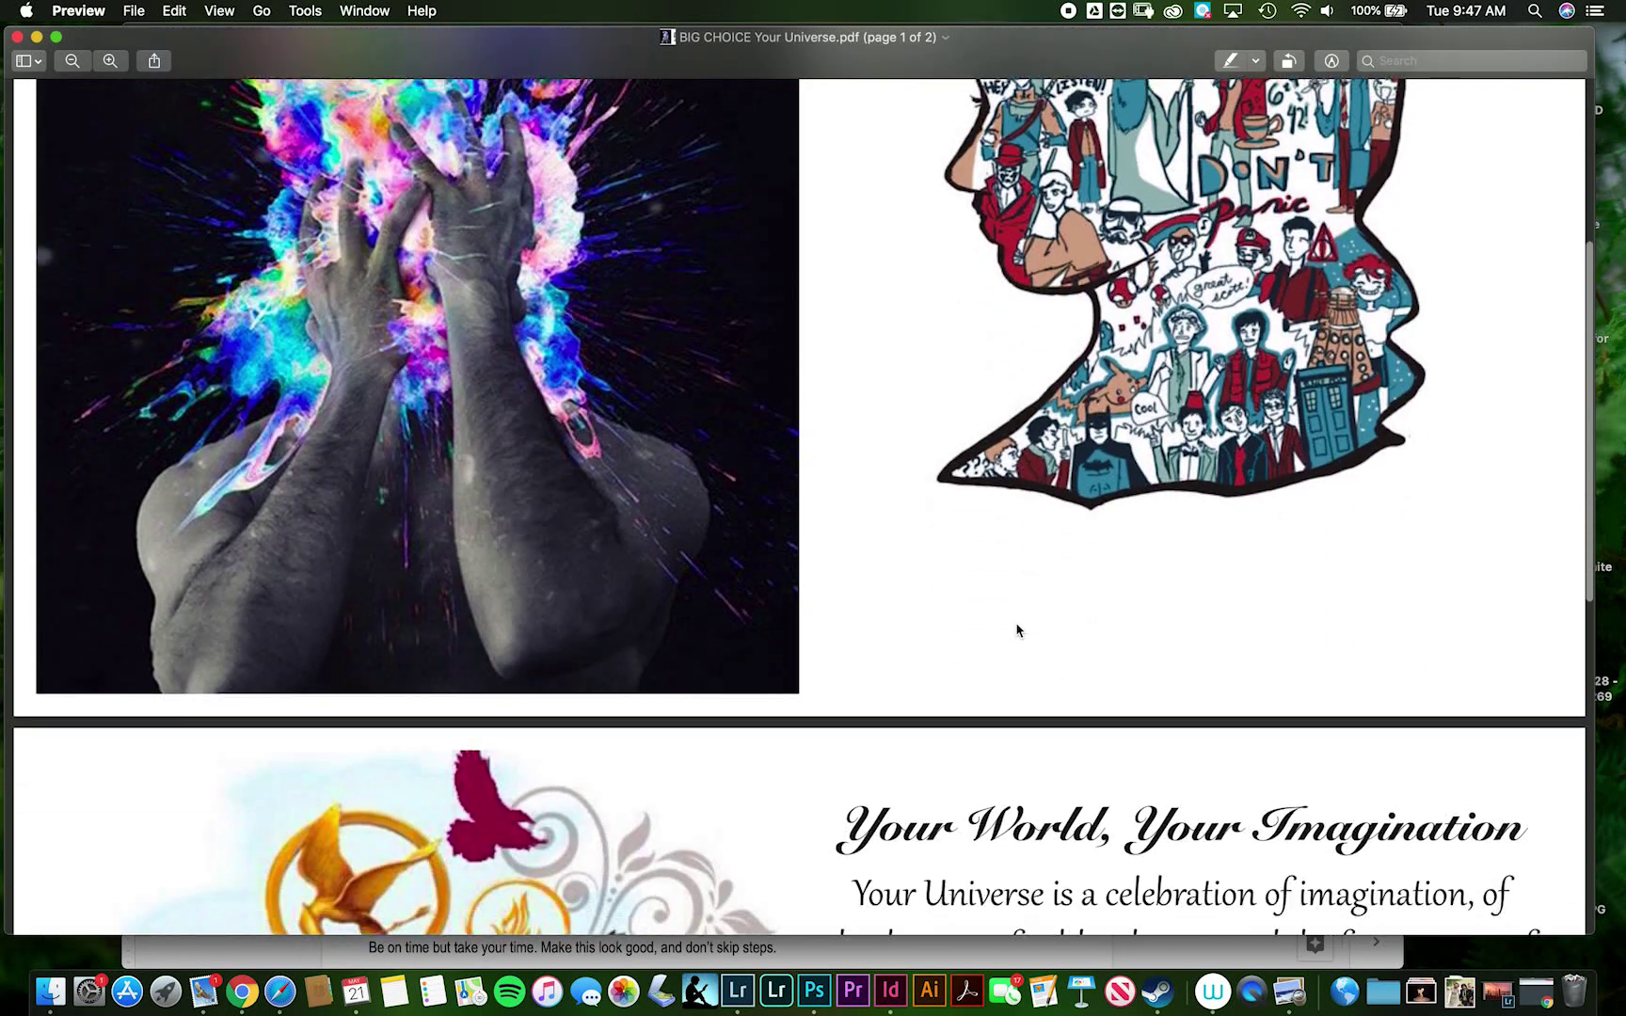
{"action": "scroll", "coordinate": [1016, 631], "scroll_direction": "down", "scroll_amount": 5}
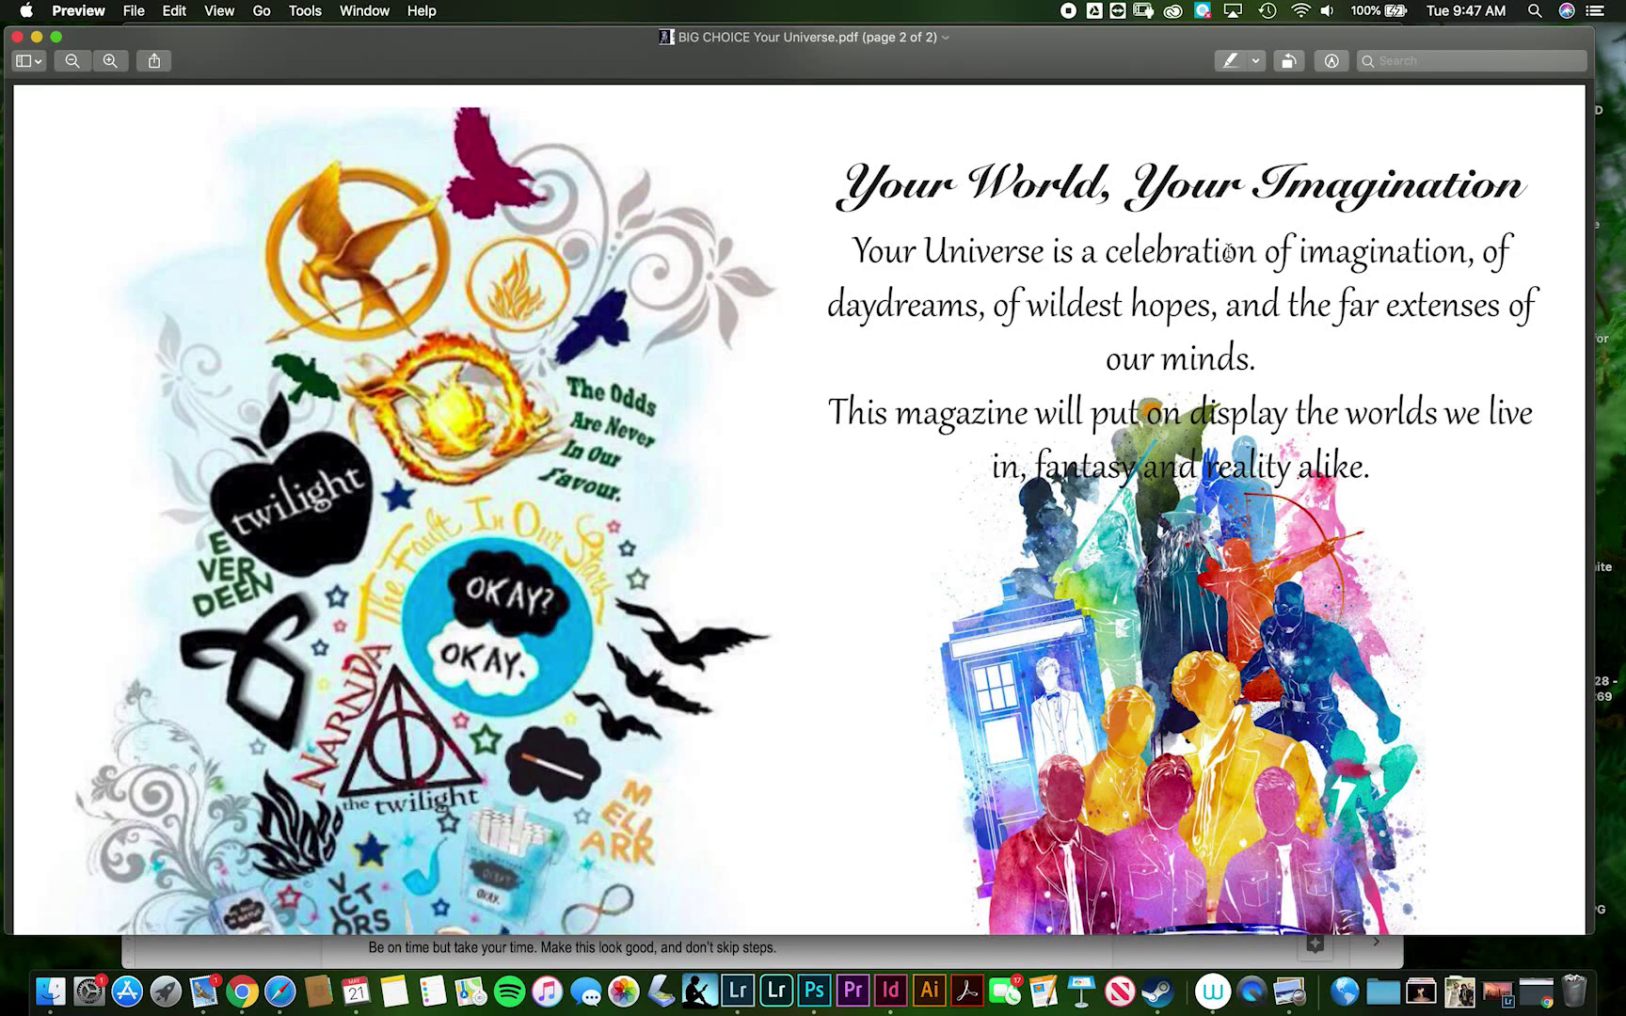
{"action": "scroll", "coordinate": [171, 193], "scroll_direction": "down", "scroll_amount": 2}
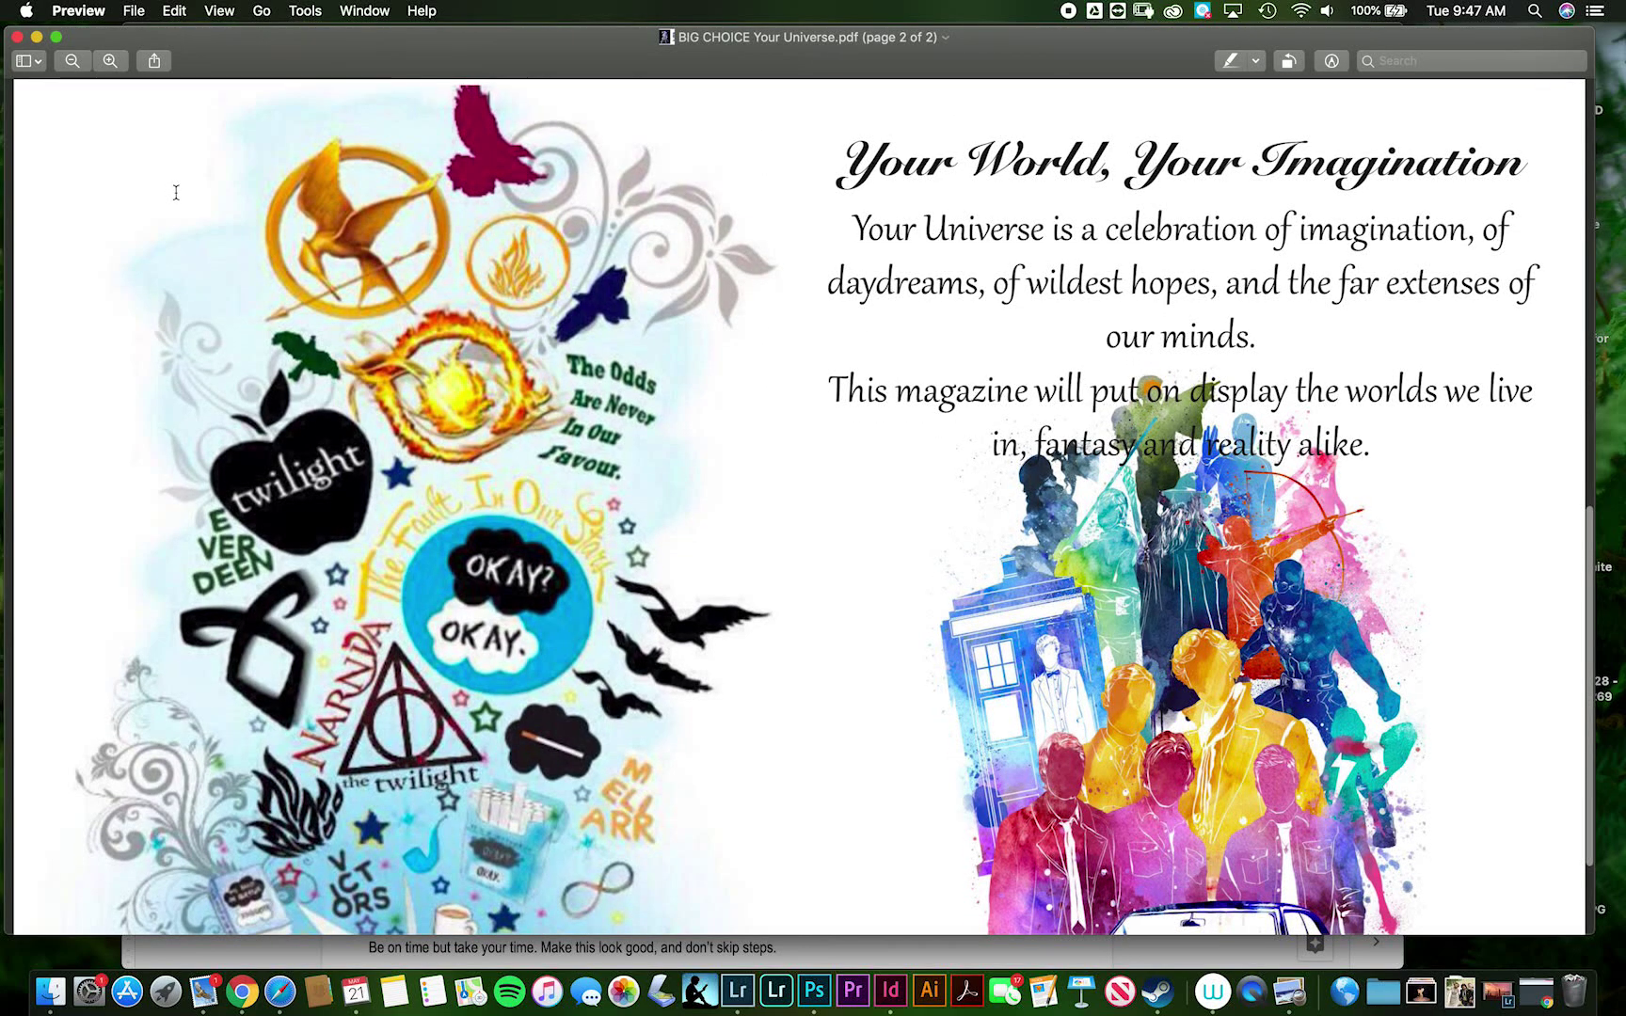
{"action": "key", "text": "super+Tab"}
{"action": "key", "text": "super+Tab"}
{"action": "key", "text": "super+Tab"}
{"action": "key", "text": "super+Tab"}
{"action": "key", "text": "super+Tab"}
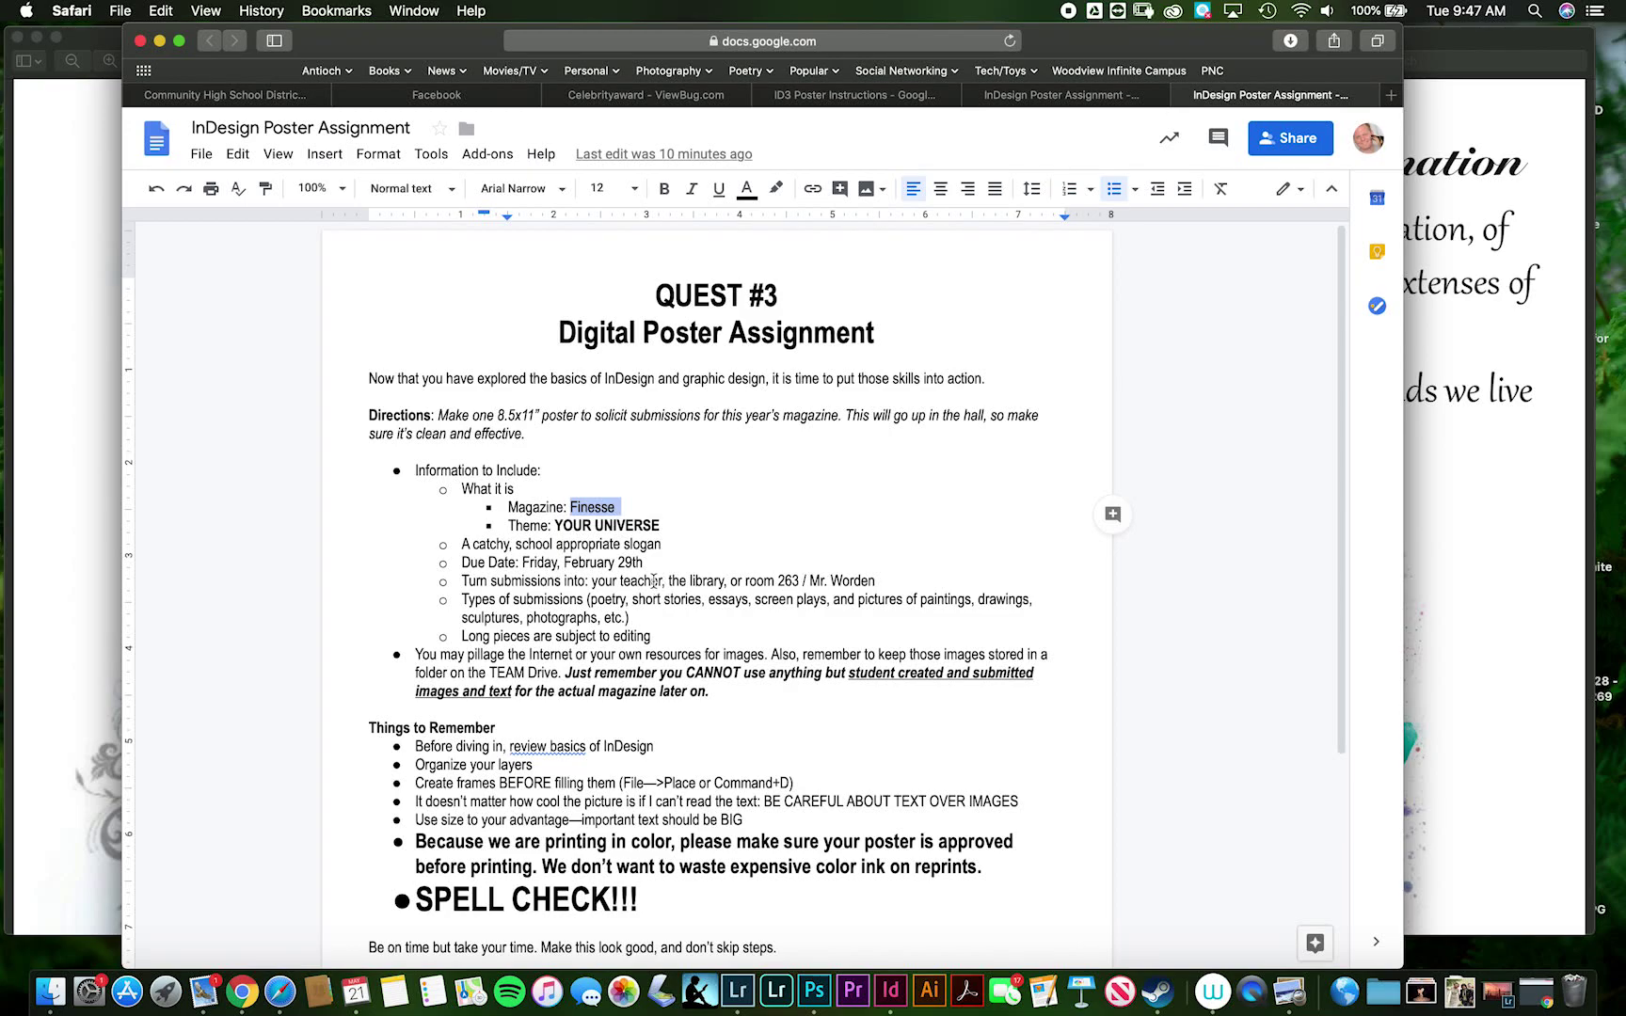
Insert 'English' before 'teacher' and highlight the 'Long pieces are subject to editing' line.
{"action": "left_click", "coordinate": [620, 580]}
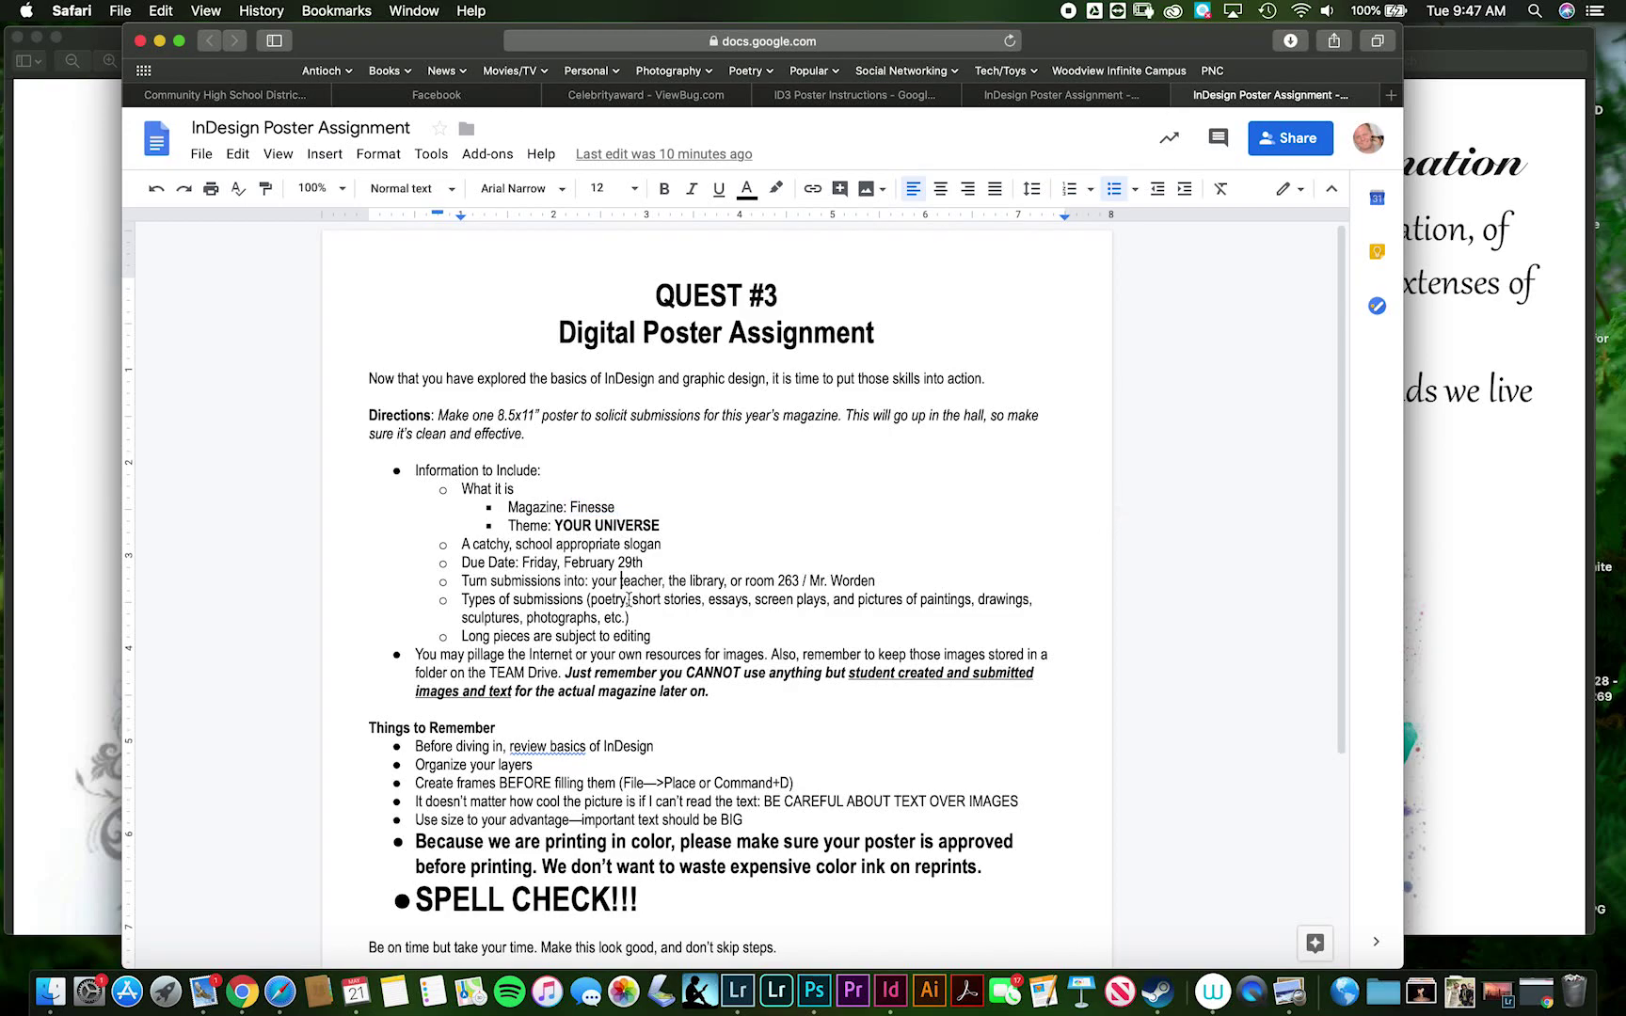
{"action": "type", "text": "English"}
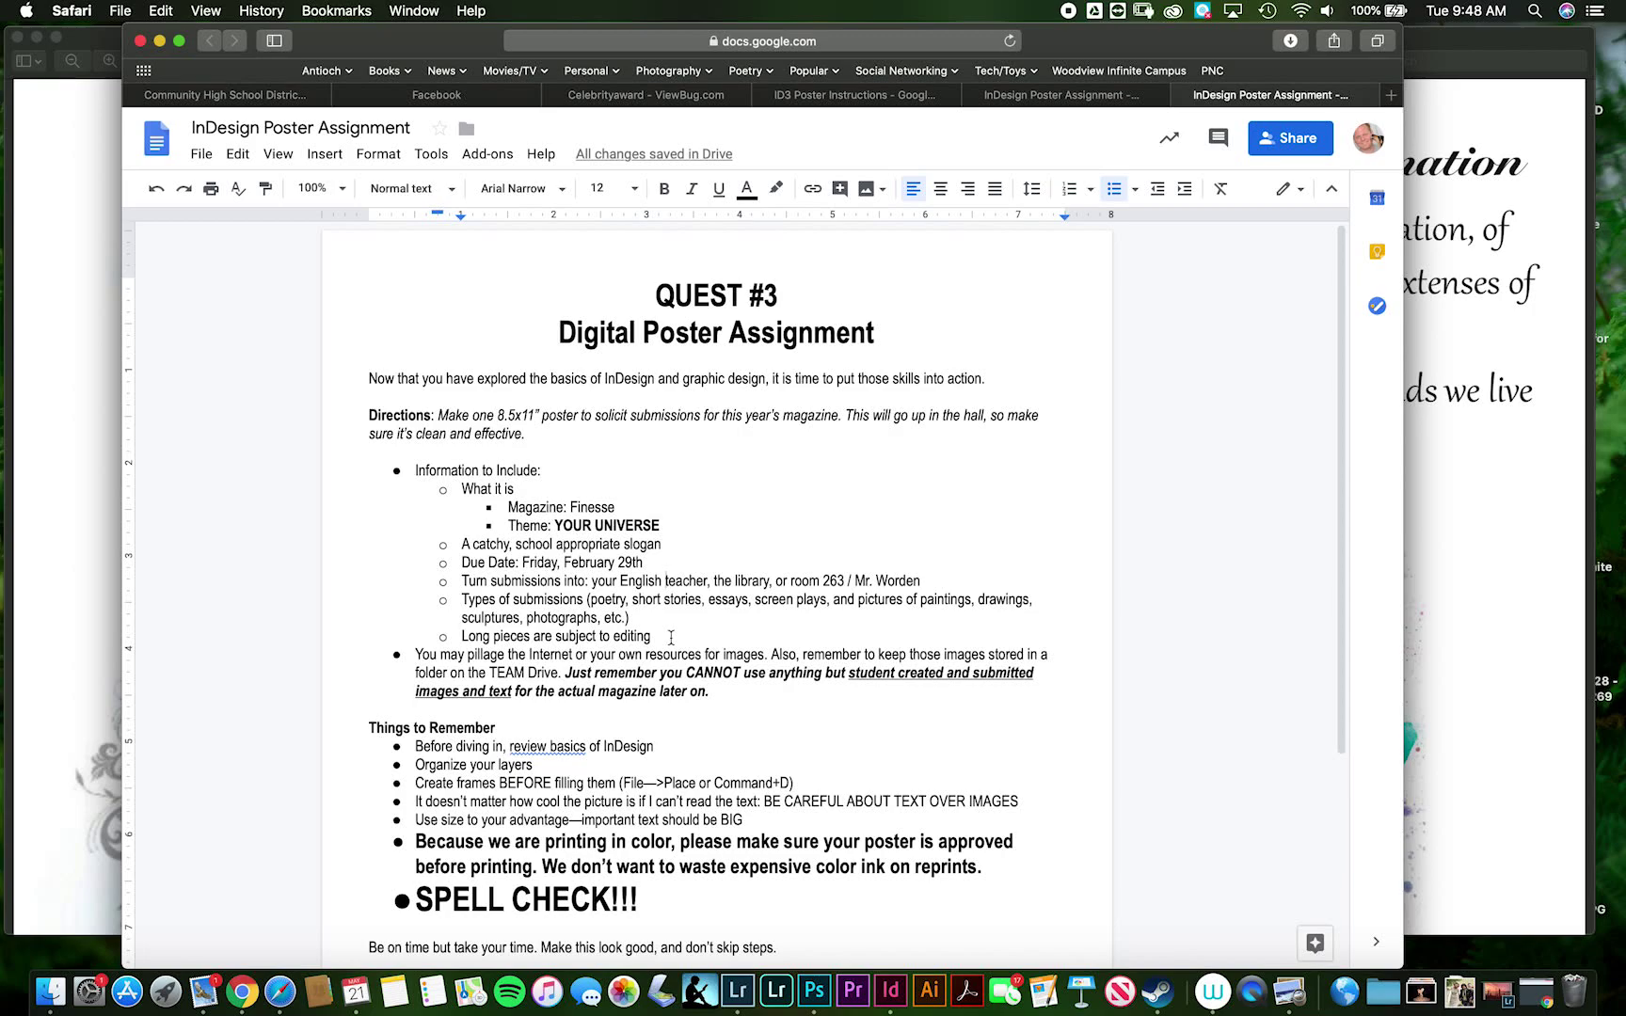
{"action": "left_click_drag", "start_coordinate": [651, 637], "coordinate": [452, 641]}
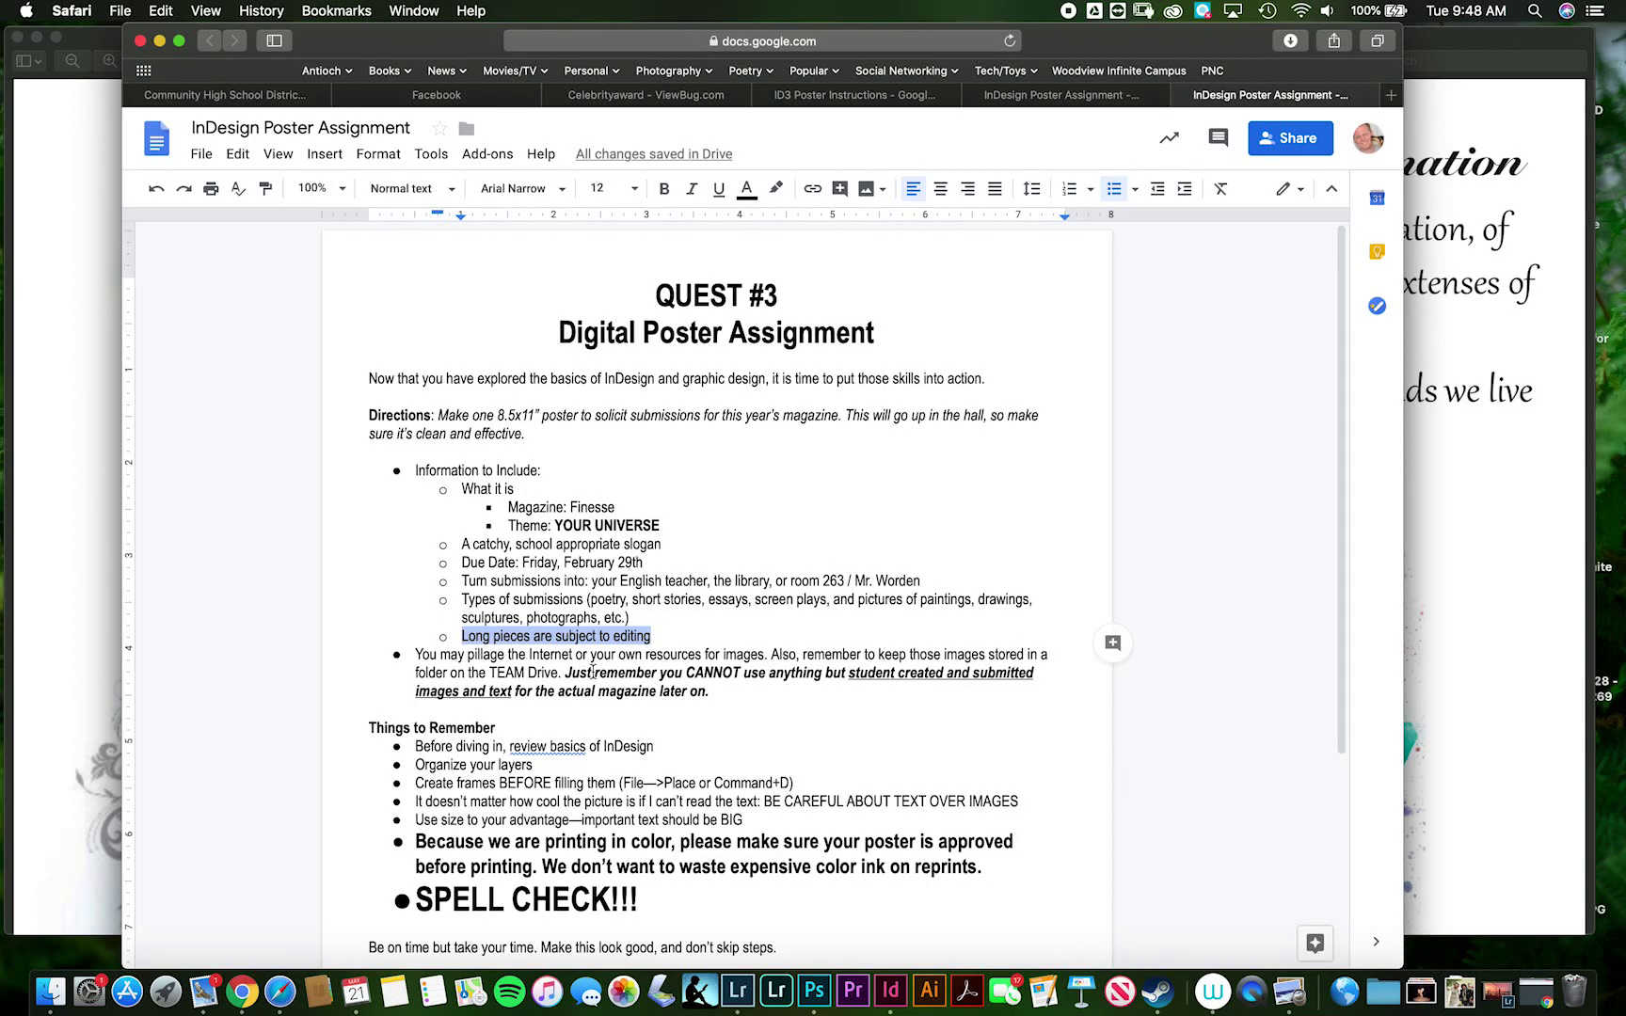
Scroll to the end of the assignment, bring up the example PDF, then switch to Finder.
{"action": "scroll", "coordinate": [592, 672], "scroll_direction": "down", "scroll_amount": 3}
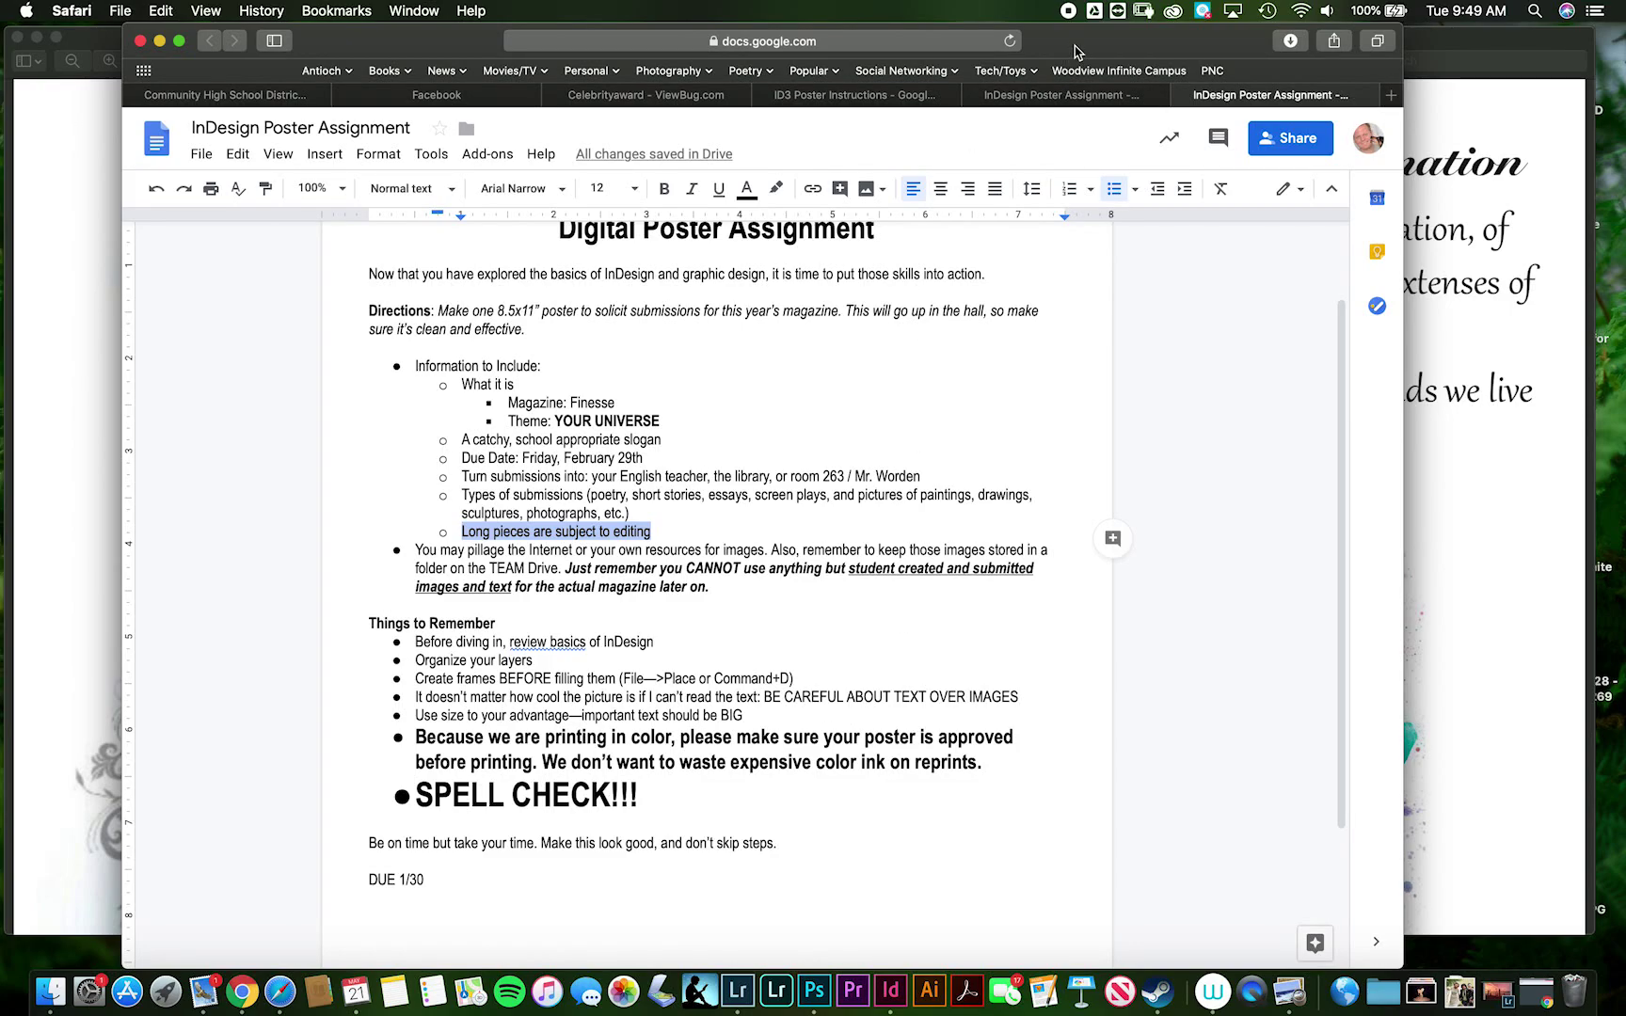
{"action": "left_click", "coordinate": [1439, 44]}
{"action": "key", "text": "super+Tab"}
{"action": "key", "text": "super+Tab"}
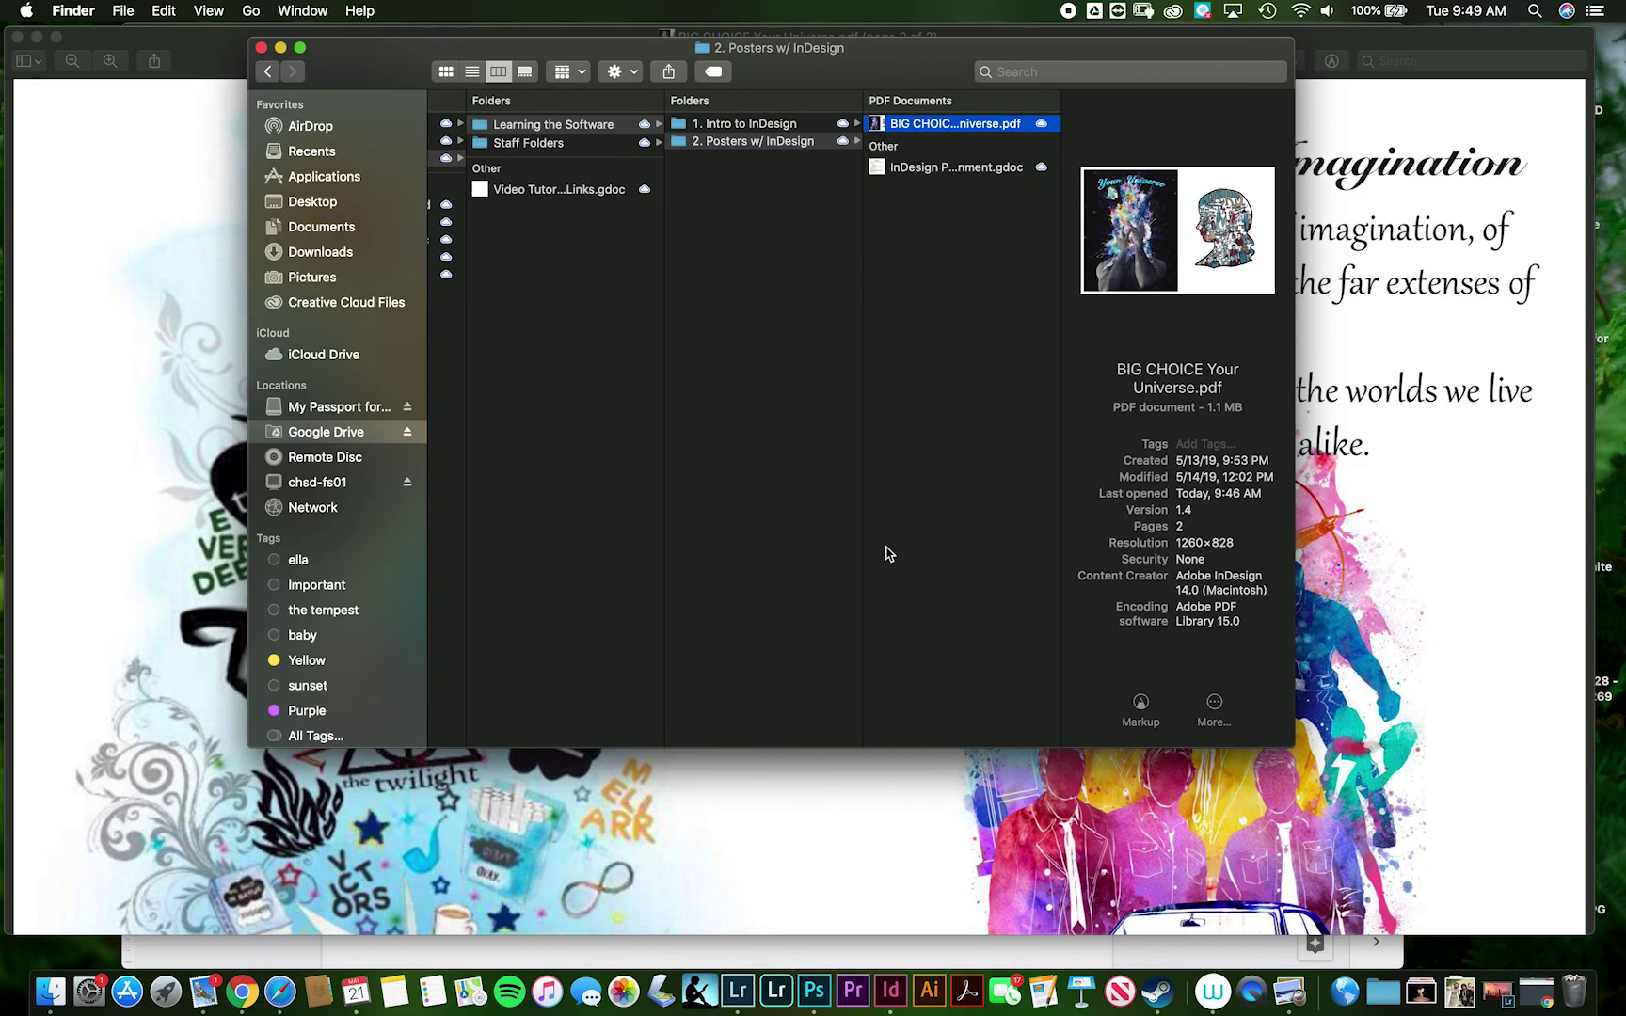
Launch InDesign and start a new document from the default preset.
{"action": "left_click", "coordinate": [890, 995]}
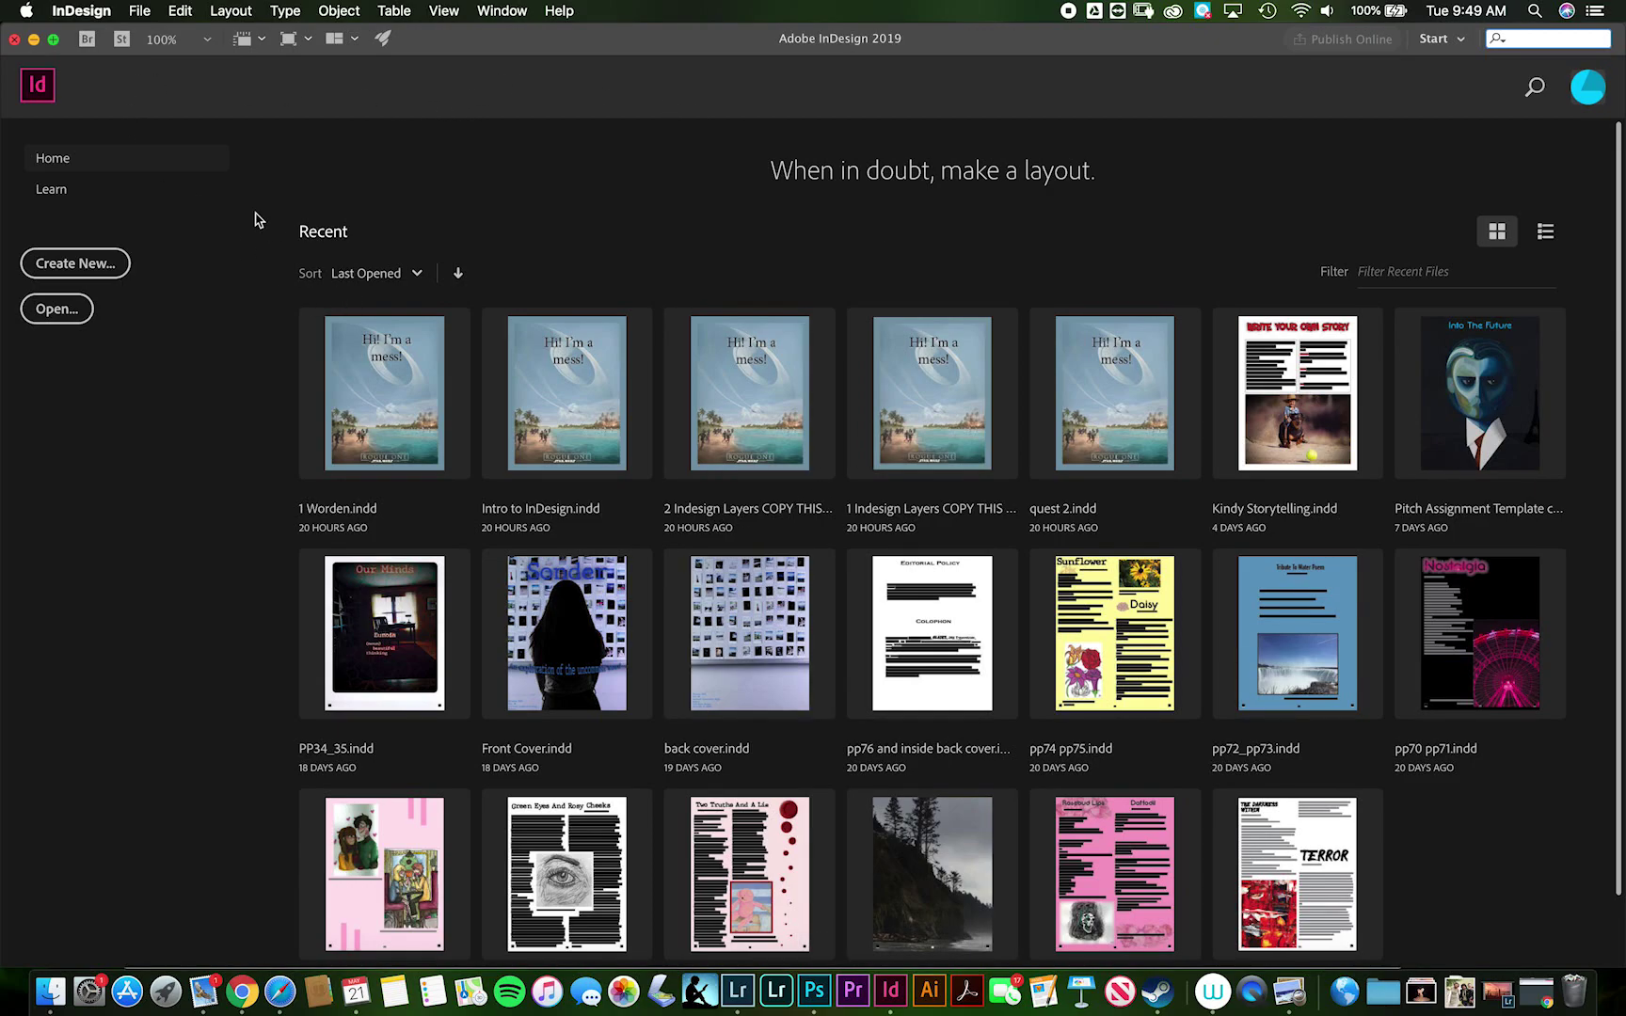
{"action": "left_click", "coordinate": [141, 18]}
{"action": "mouse_move", "coordinate": [154, 34]}
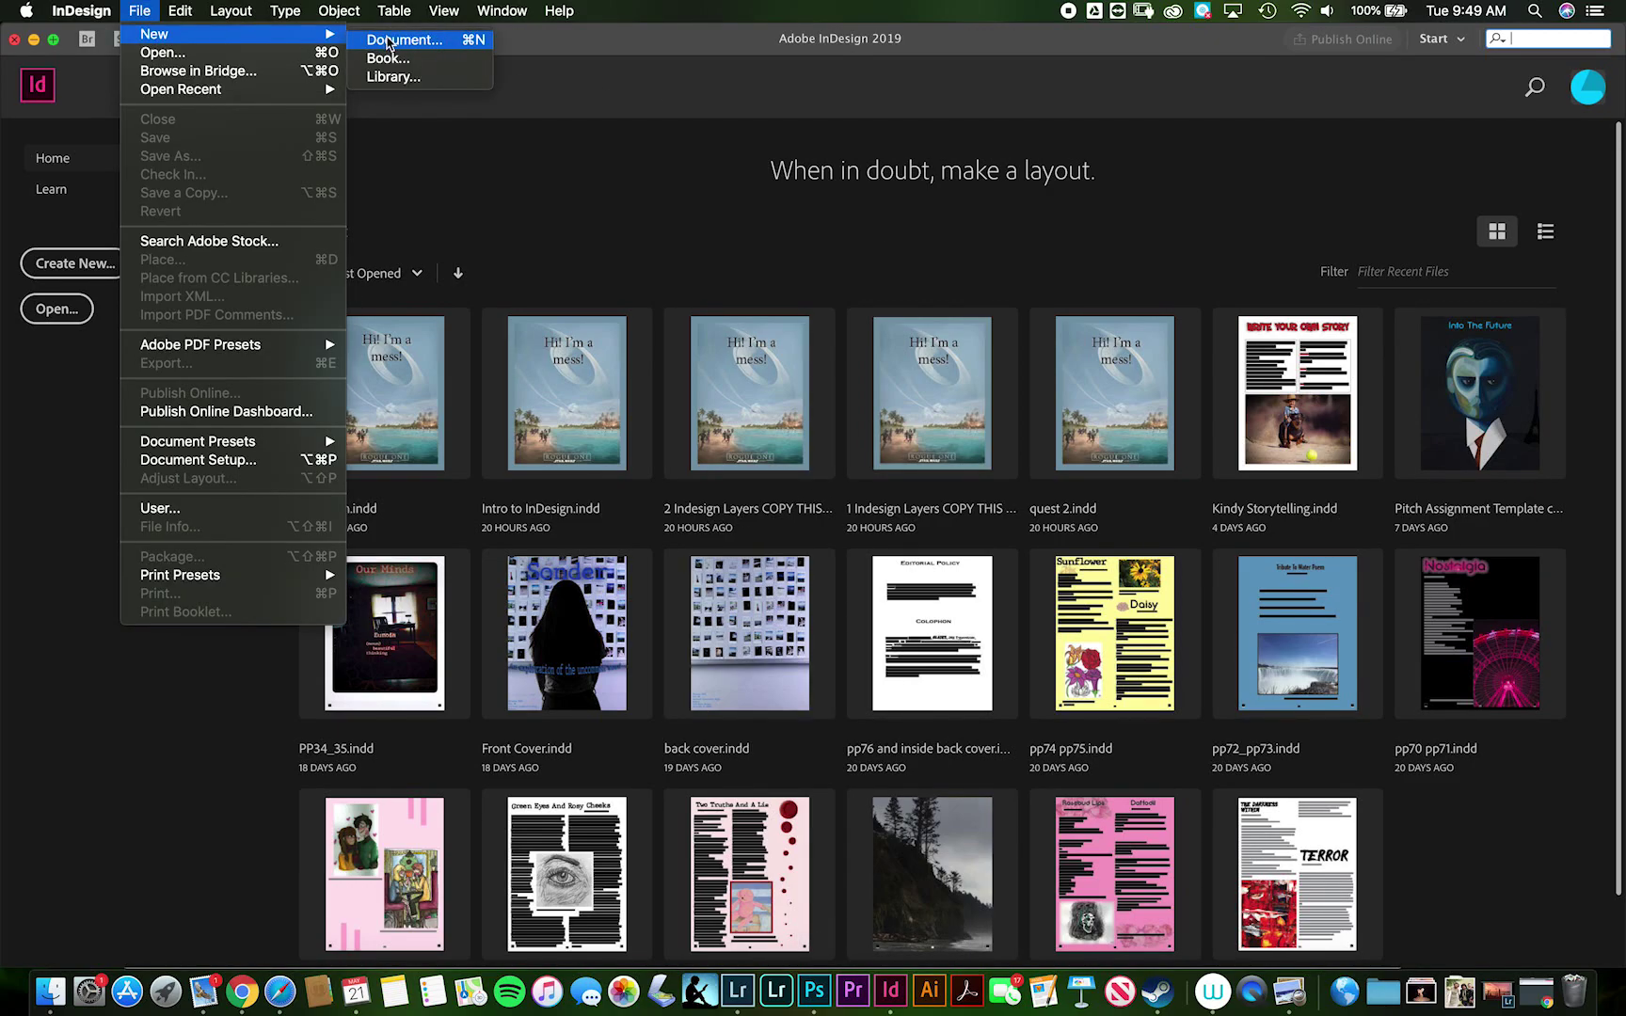
{"action": "left_click", "coordinate": [389, 40]}
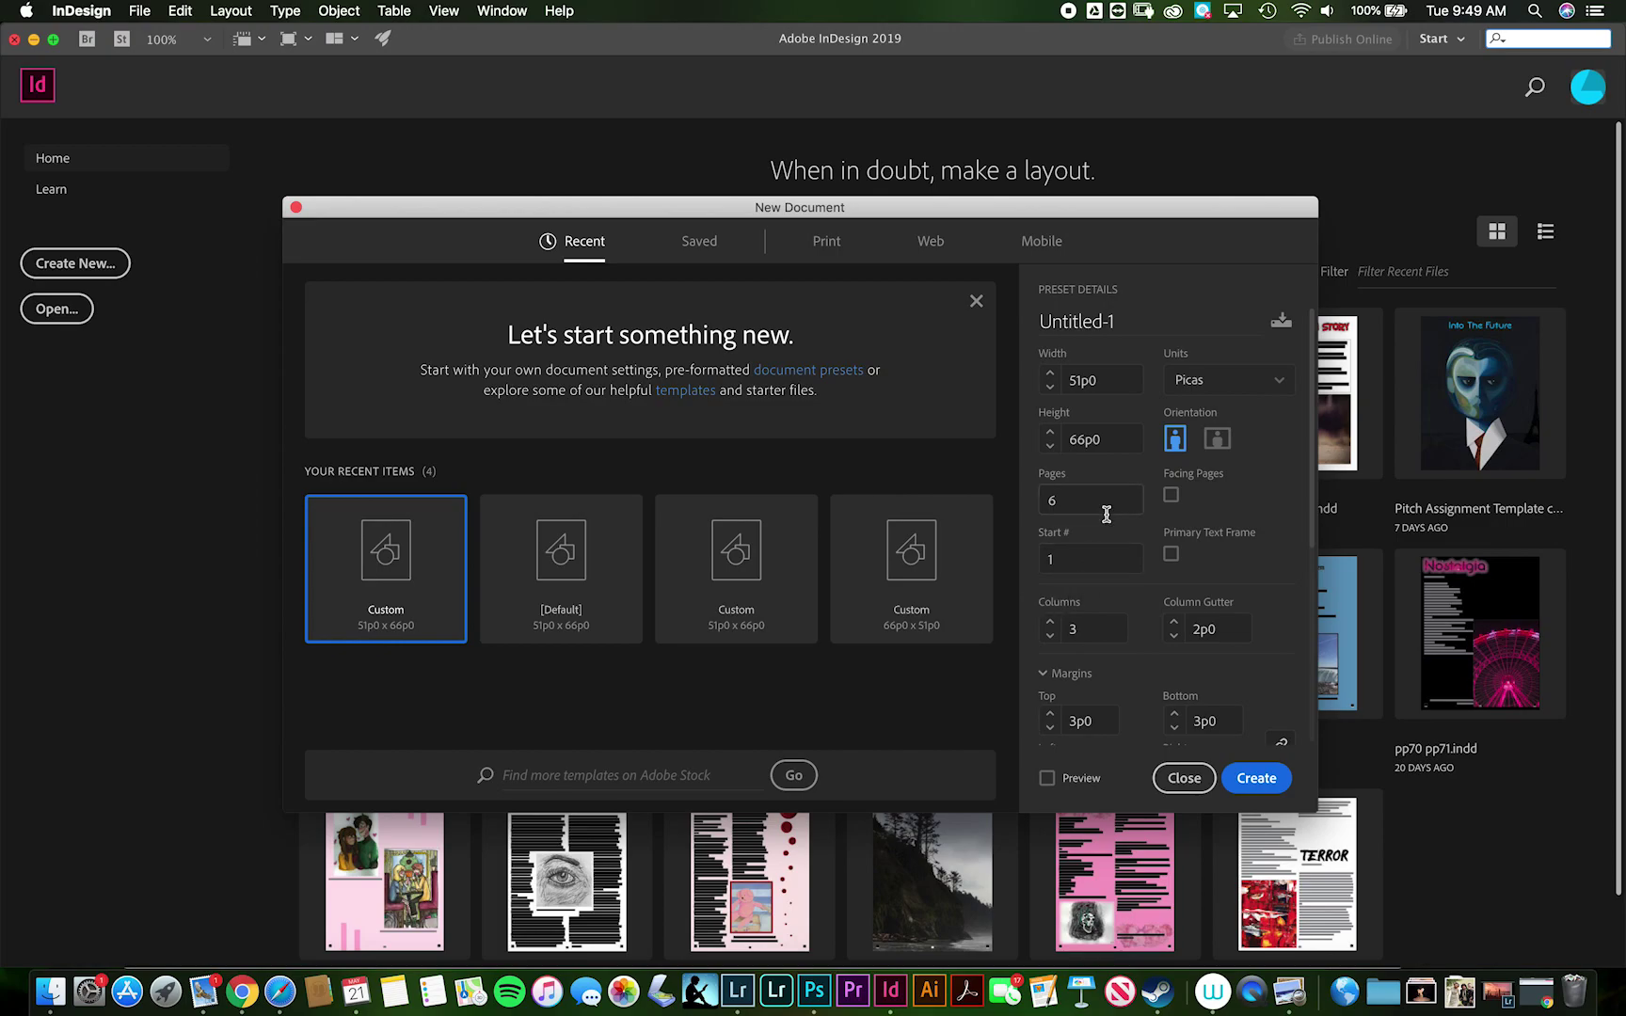
{"action": "left_click", "coordinate": [908, 569]}
{"action": "left_click", "coordinate": [785, 579]}
{"action": "left_click", "coordinate": [555, 548]}
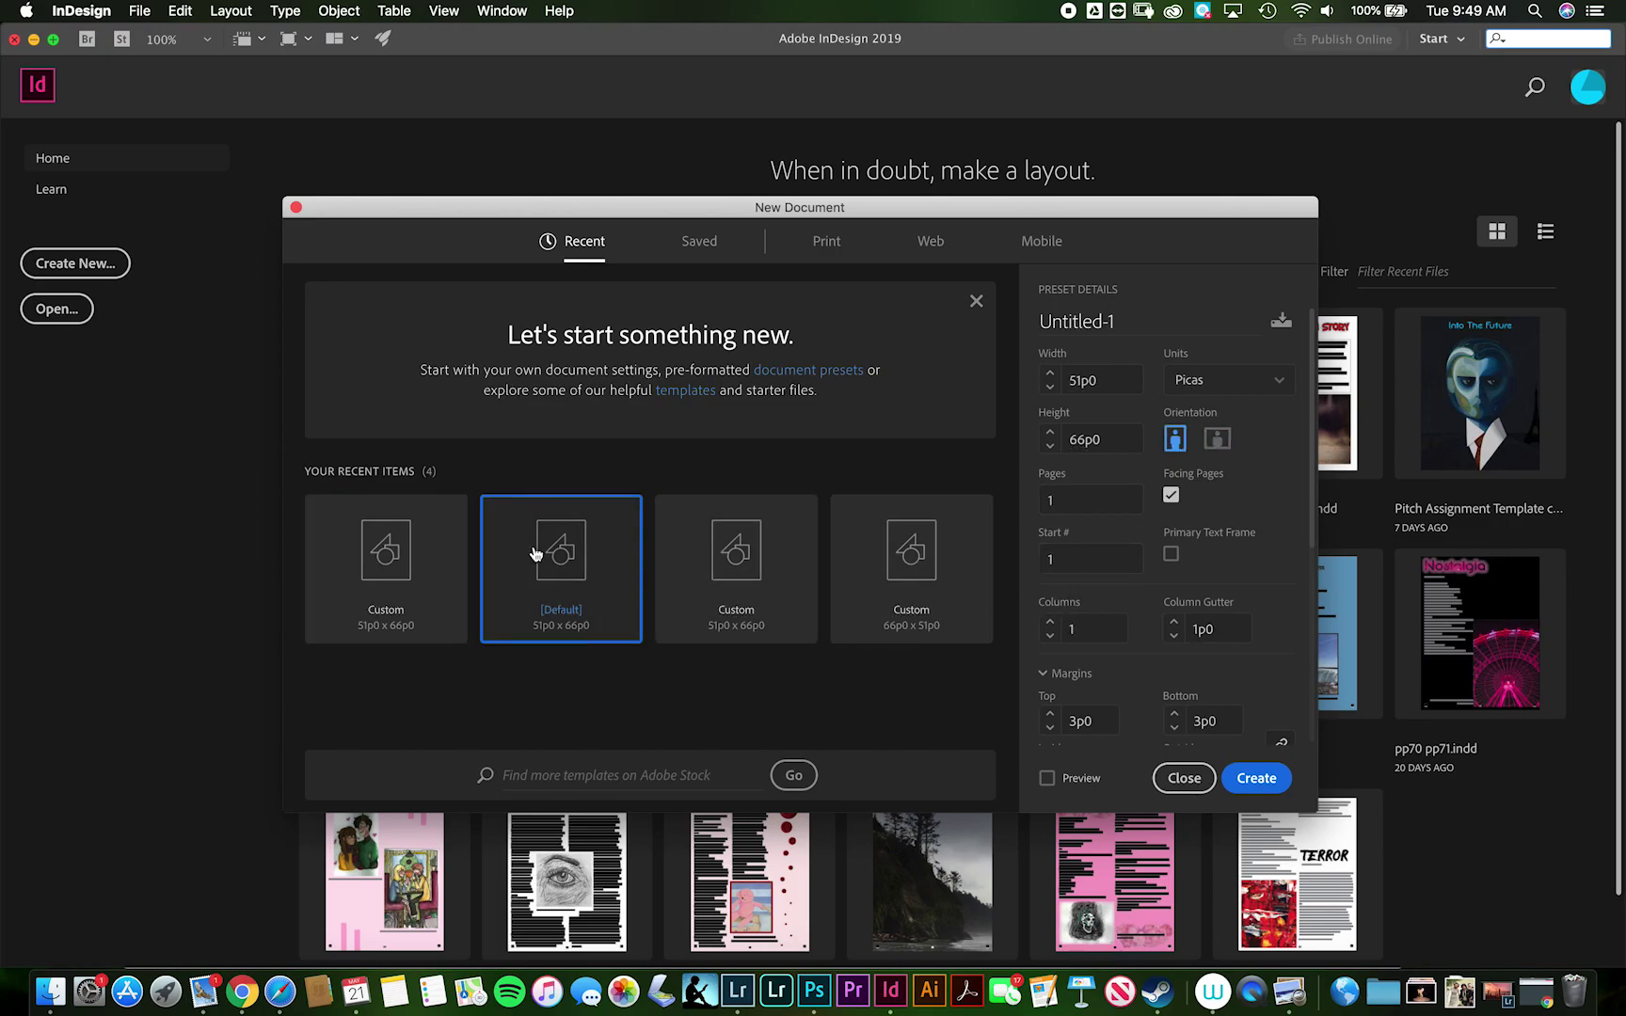
{"action": "left_click", "coordinate": [1283, 387]}
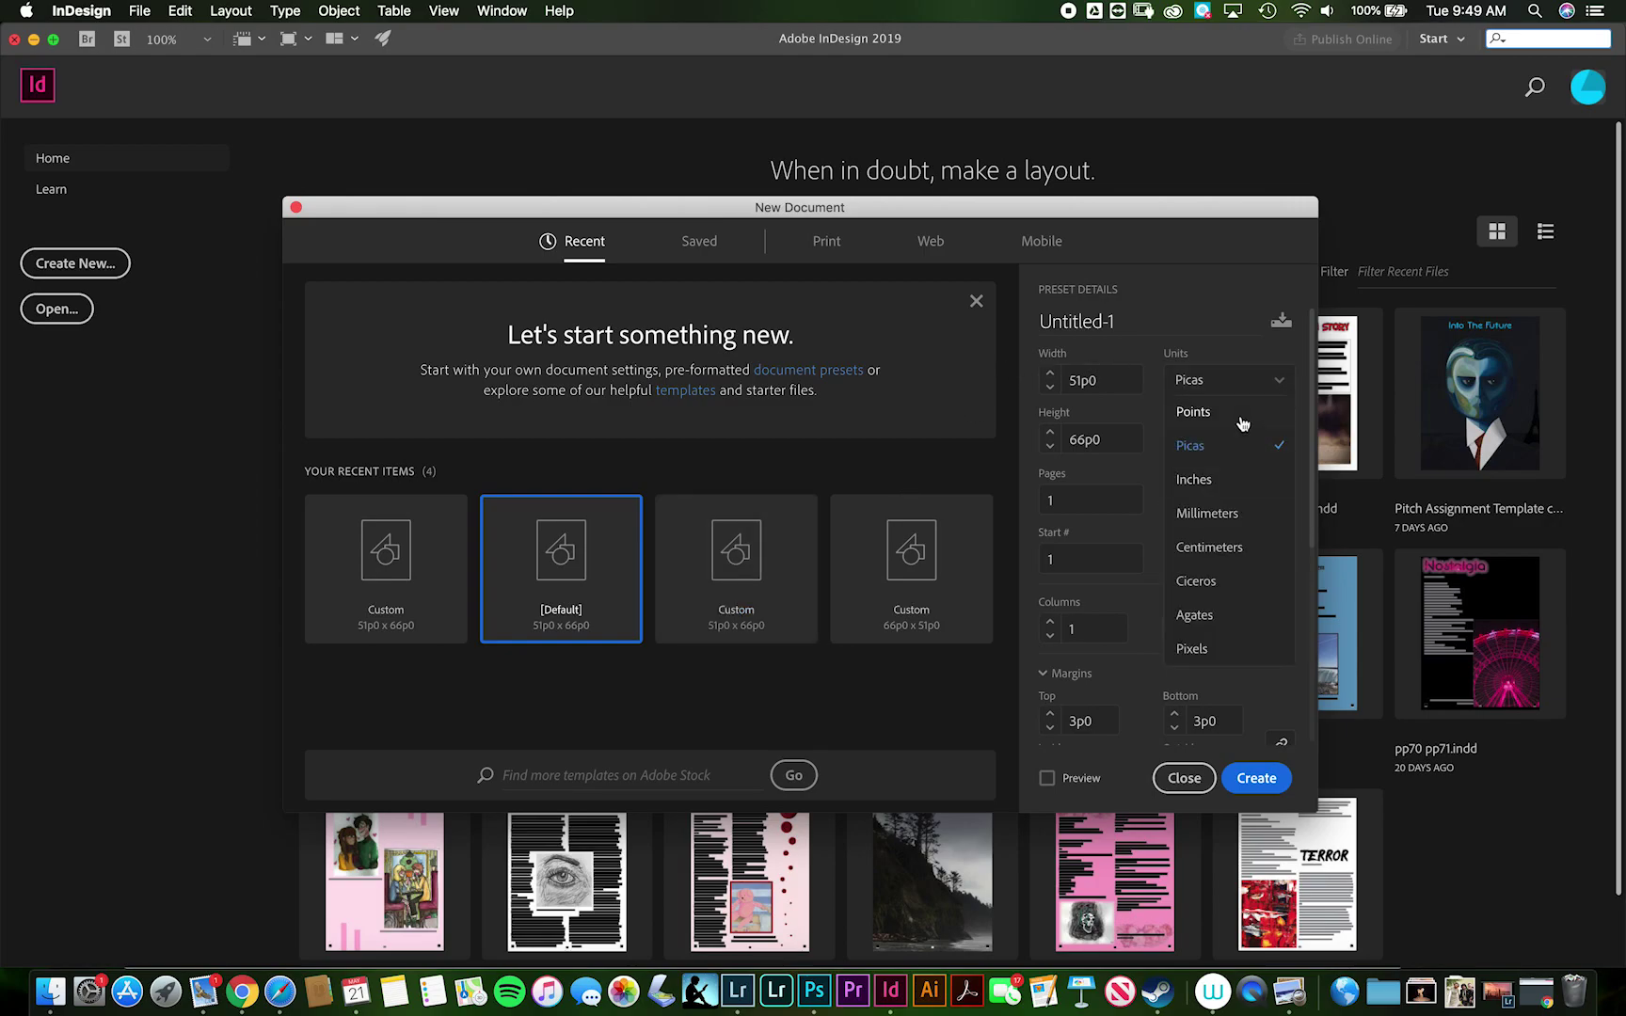
{"action": "left_click", "coordinate": [1247, 332]}
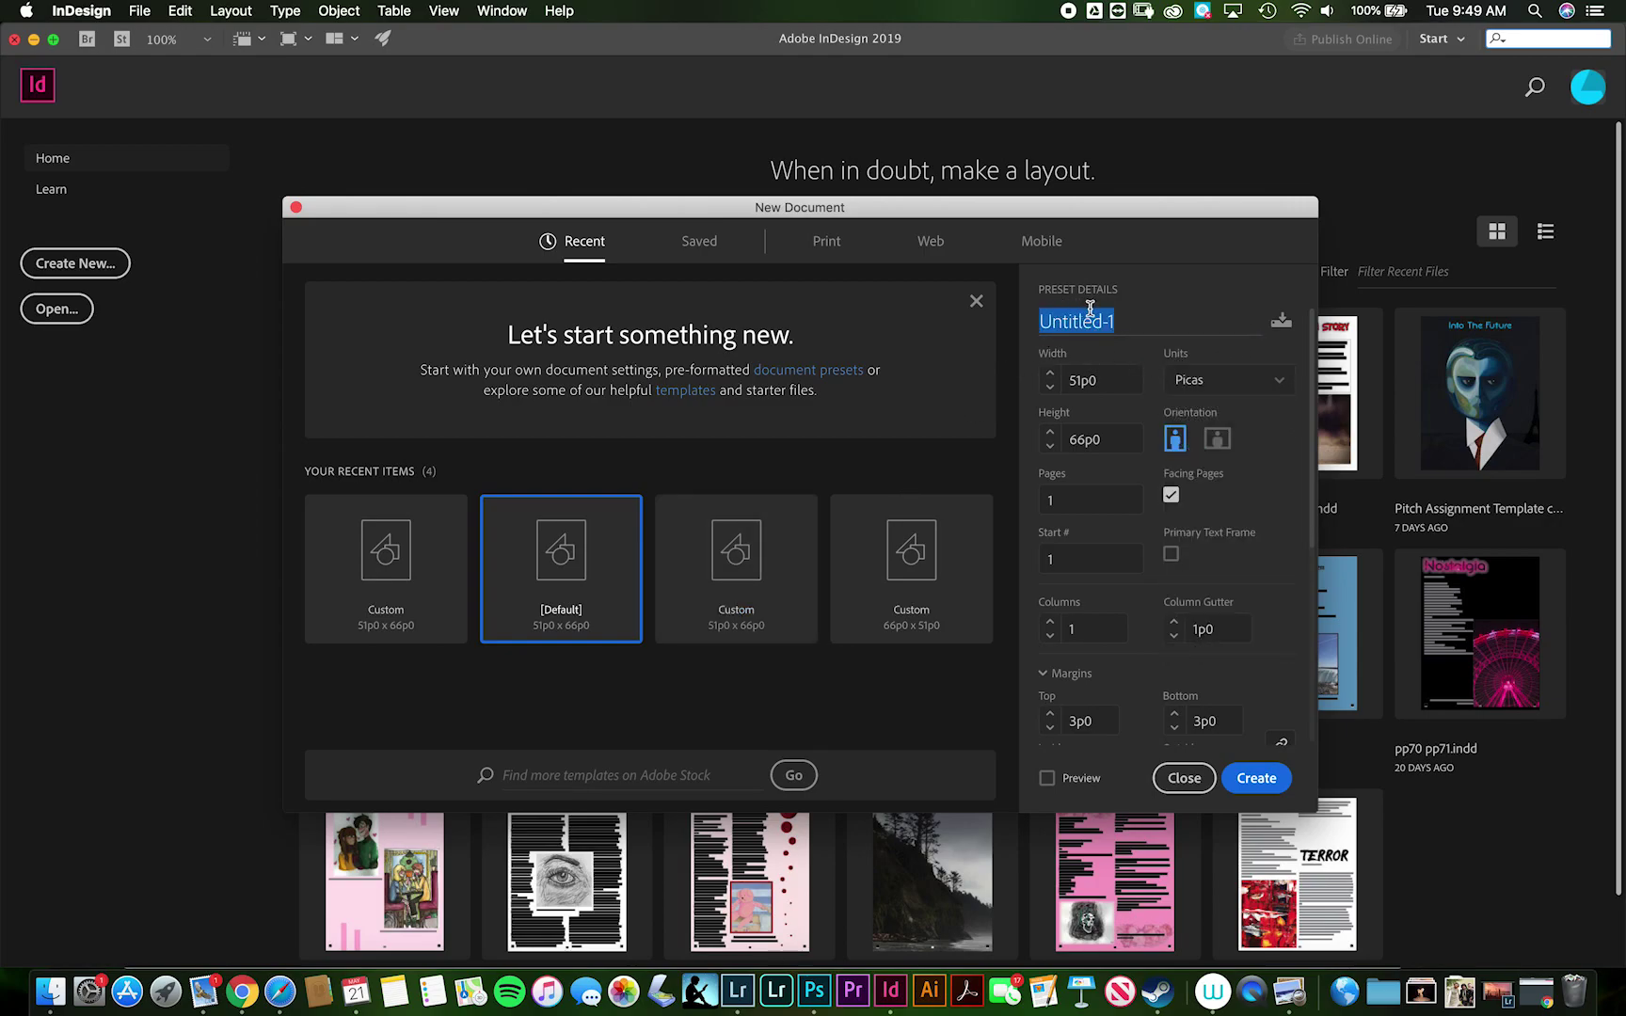
Use the Print Letter preset in inches with 3 columns and a 0.25 in bleed all round.
{"action": "left_click", "coordinate": [826, 242]}
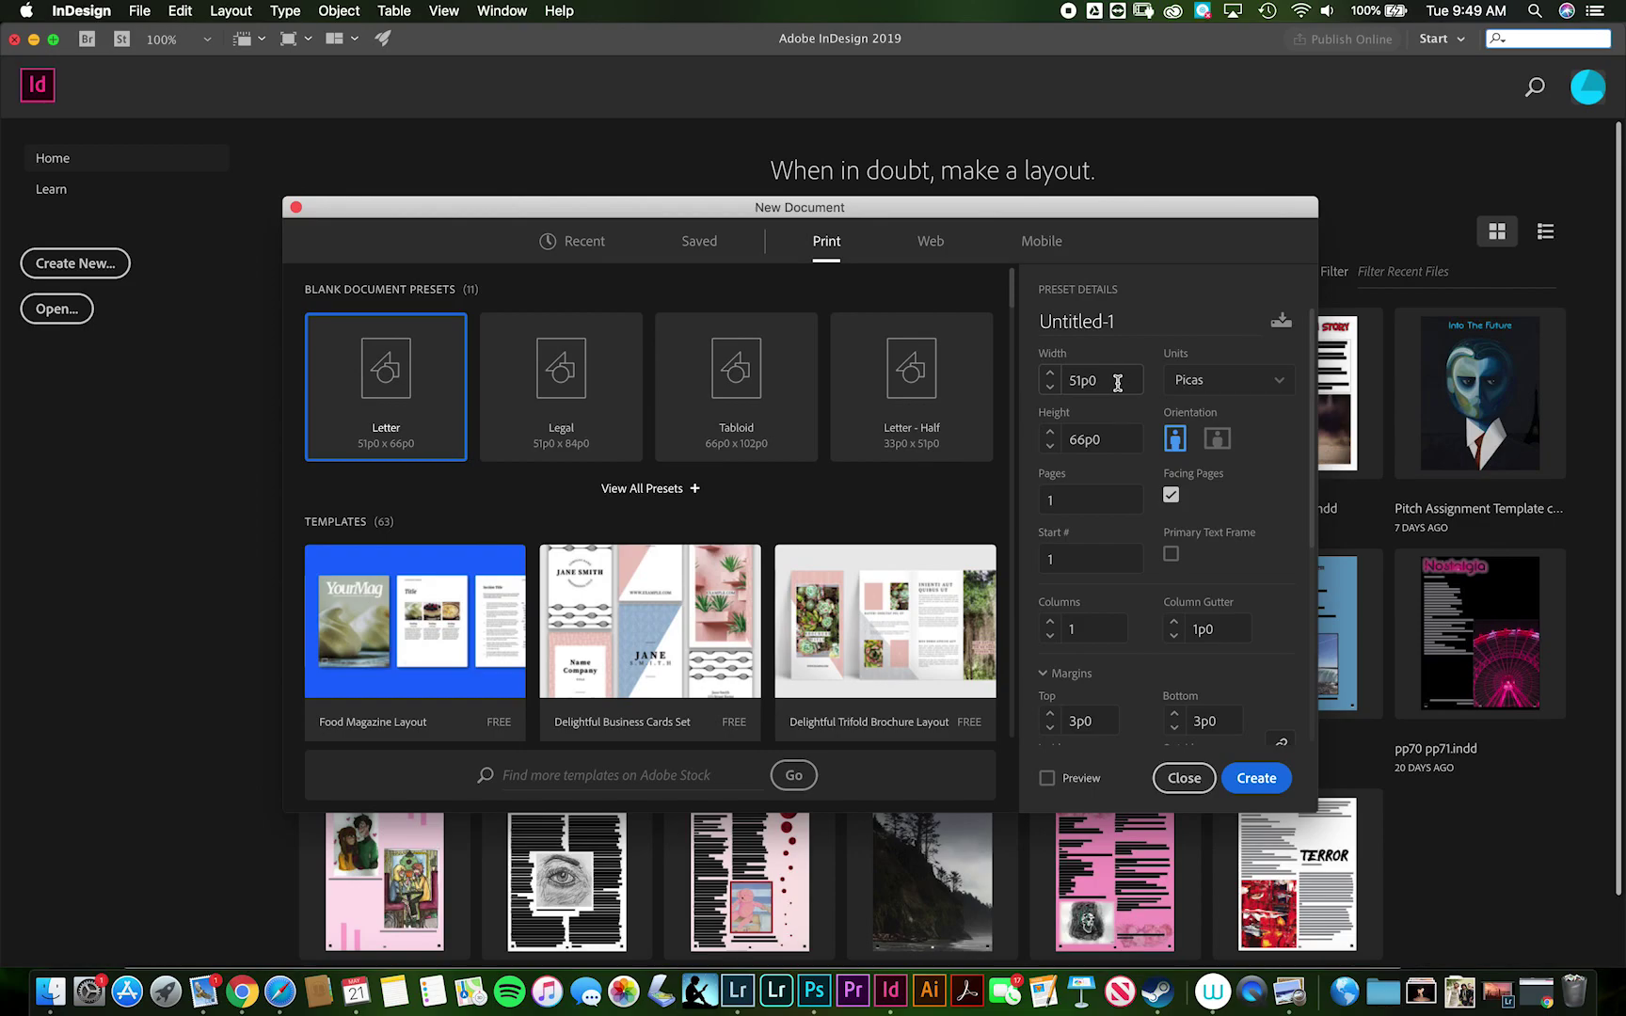
{"action": "scroll", "coordinate": [1120, 384], "scroll_direction": "down", "scroll_amount": 5}
{"action": "scroll", "coordinate": [1115, 388], "scroll_direction": "up", "scroll_amount": 5}
{"action": "left_click", "coordinate": [1280, 381]}
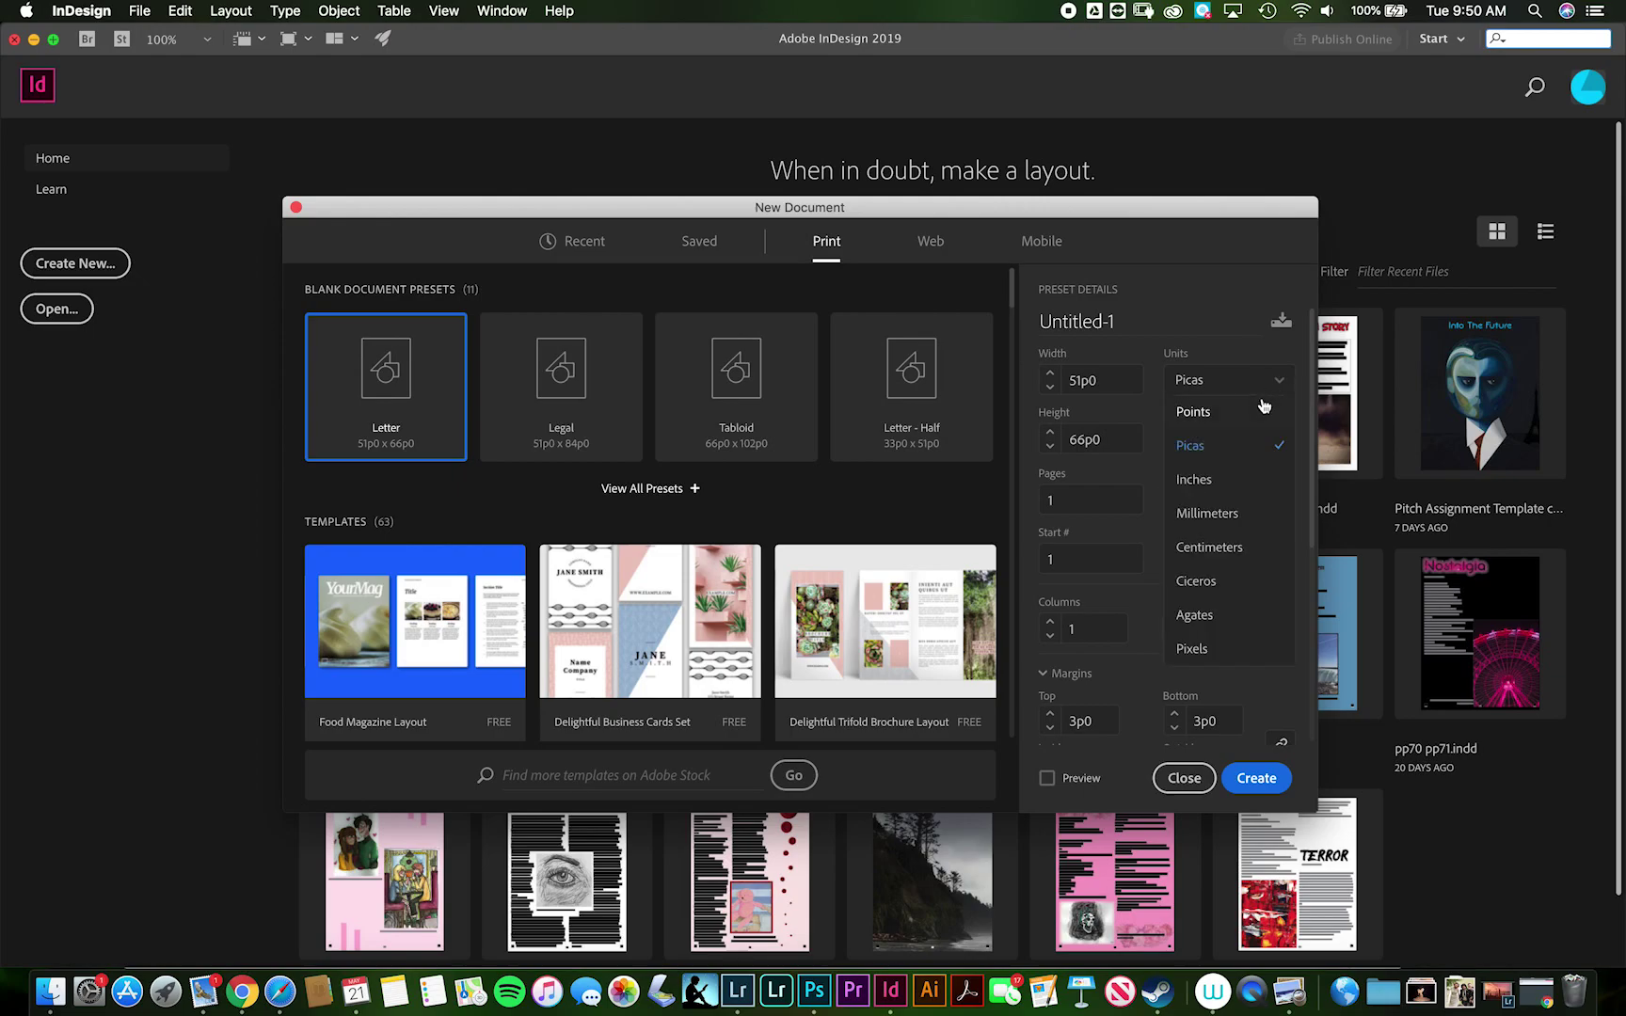
{"action": "left_click", "coordinate": [1241, 480]}
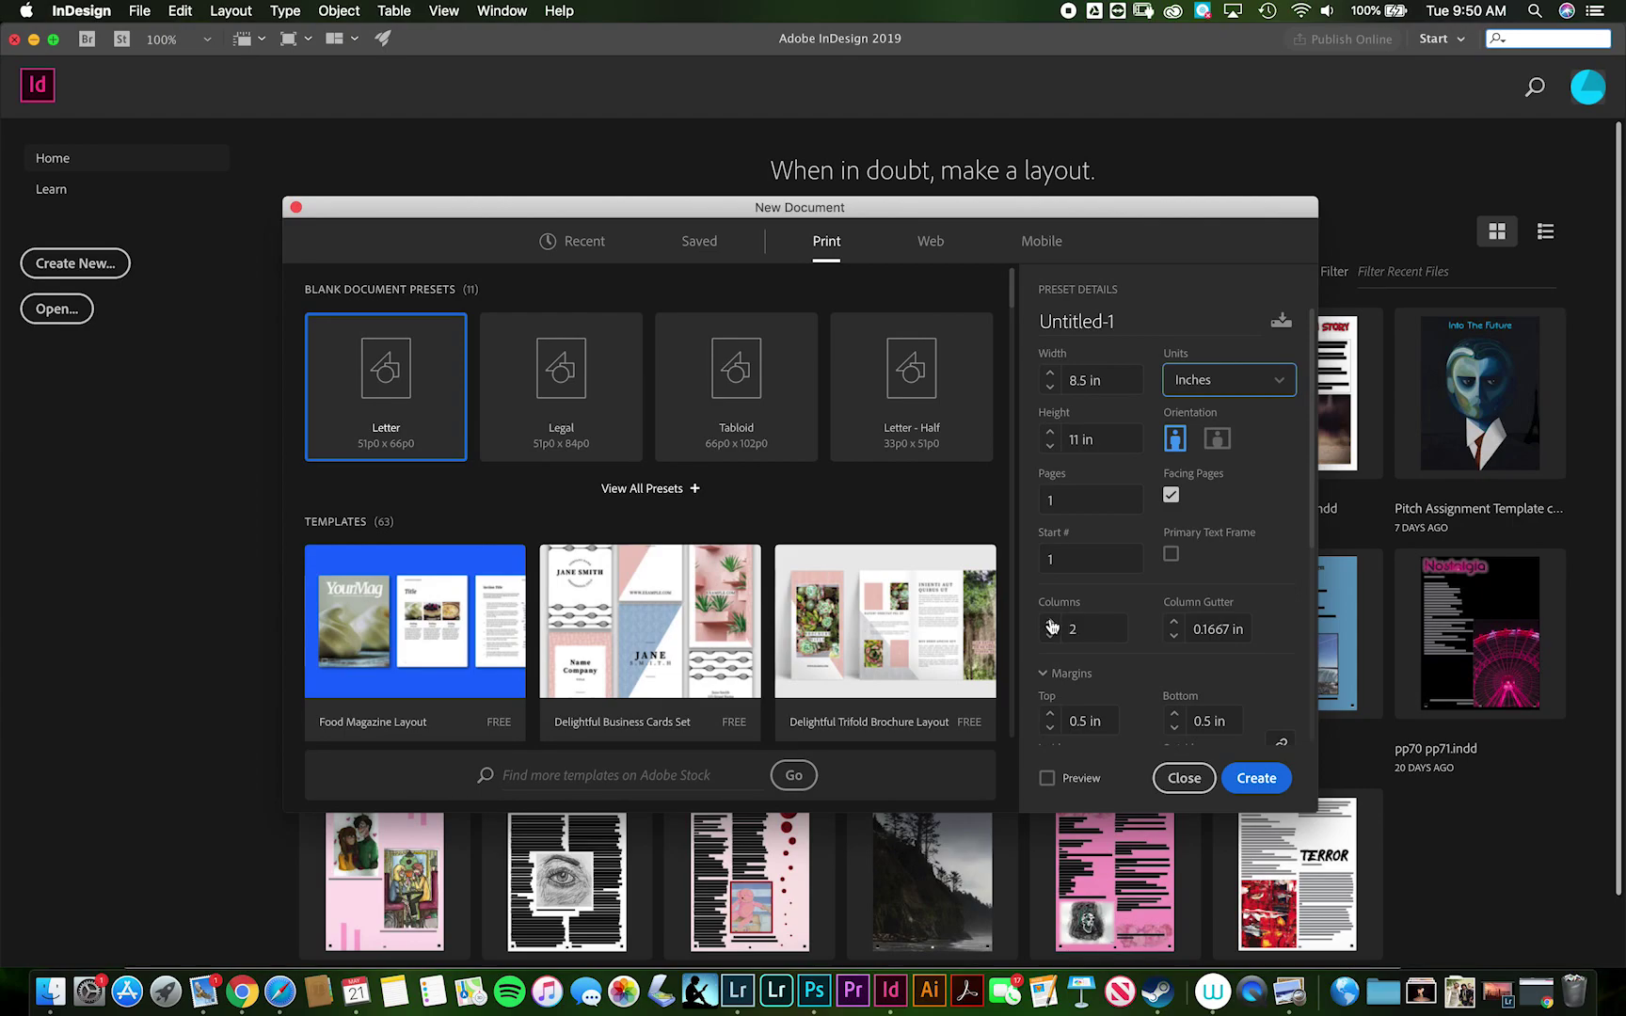
{"action": "scroll", "coordinate": [1082, 612], "scroll_direction": "down", "scroll_amount": 5}
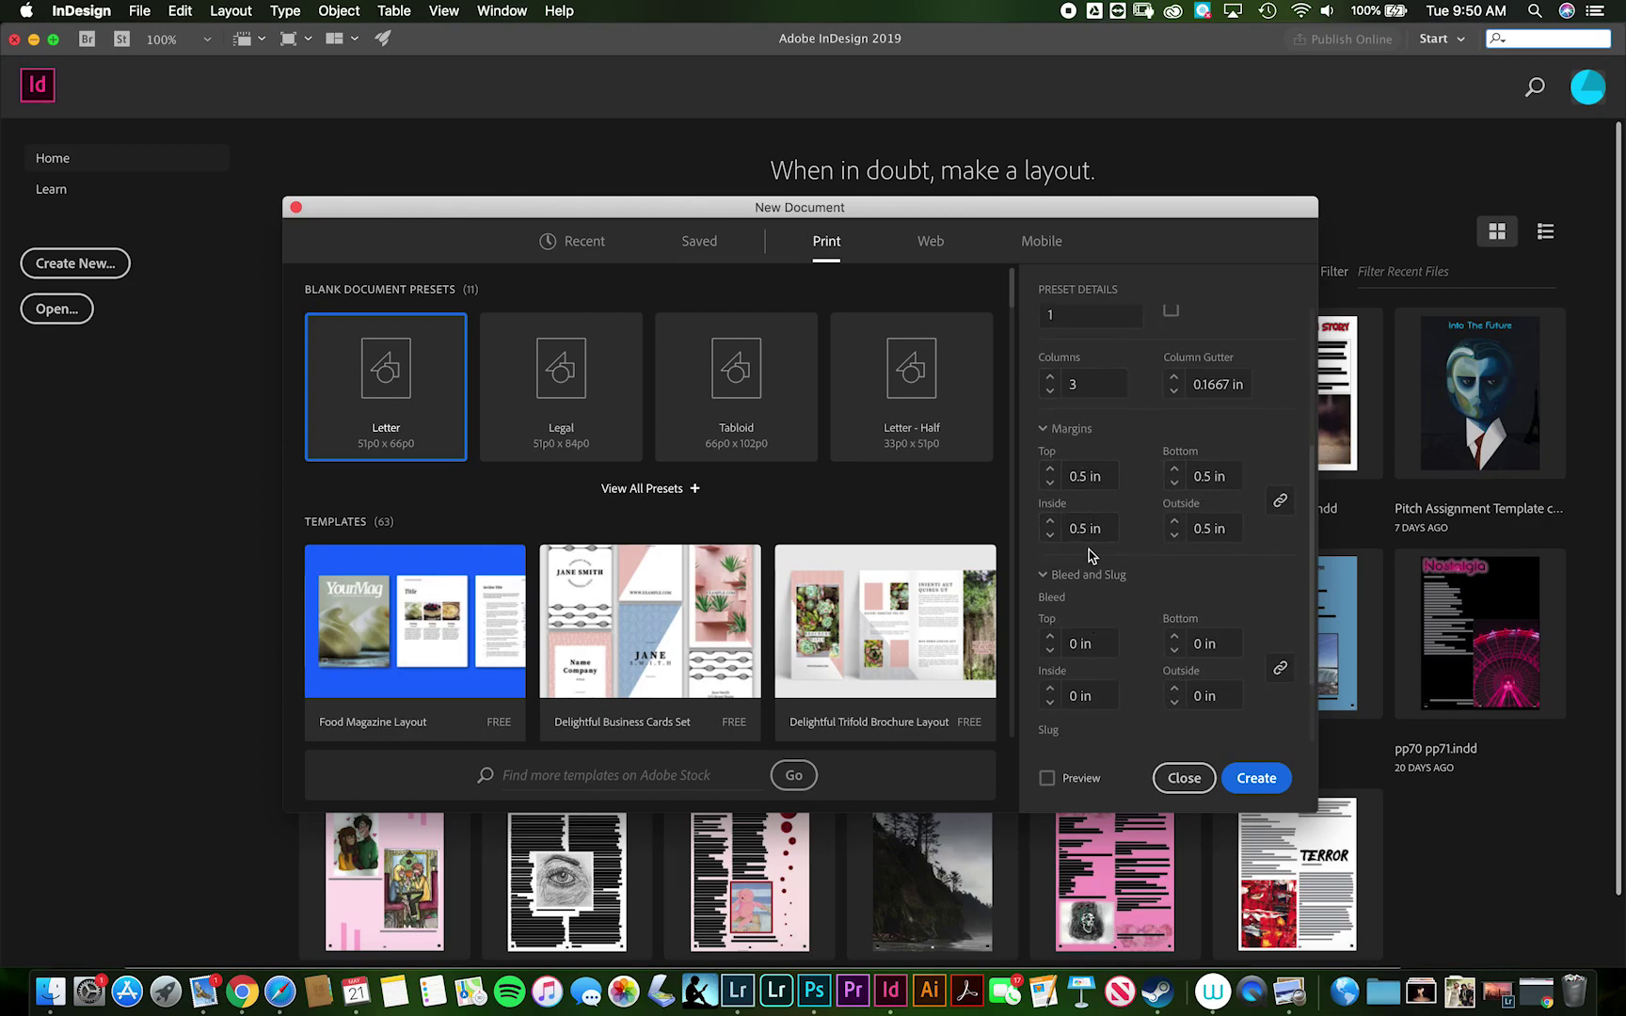
{"action": "left_click", "coordinate": [1050, 636]}
{"action": "left_click", "coordinate": [1051, 641]}
{"action": "scroll", "coordinate": [1112, 638], "scroll_direction": "down", "scroll_amount": 2}
{"action": "scroll", "coordinate": [1112, 639], "scroll_direction": "down", "scroll_amount": 2}
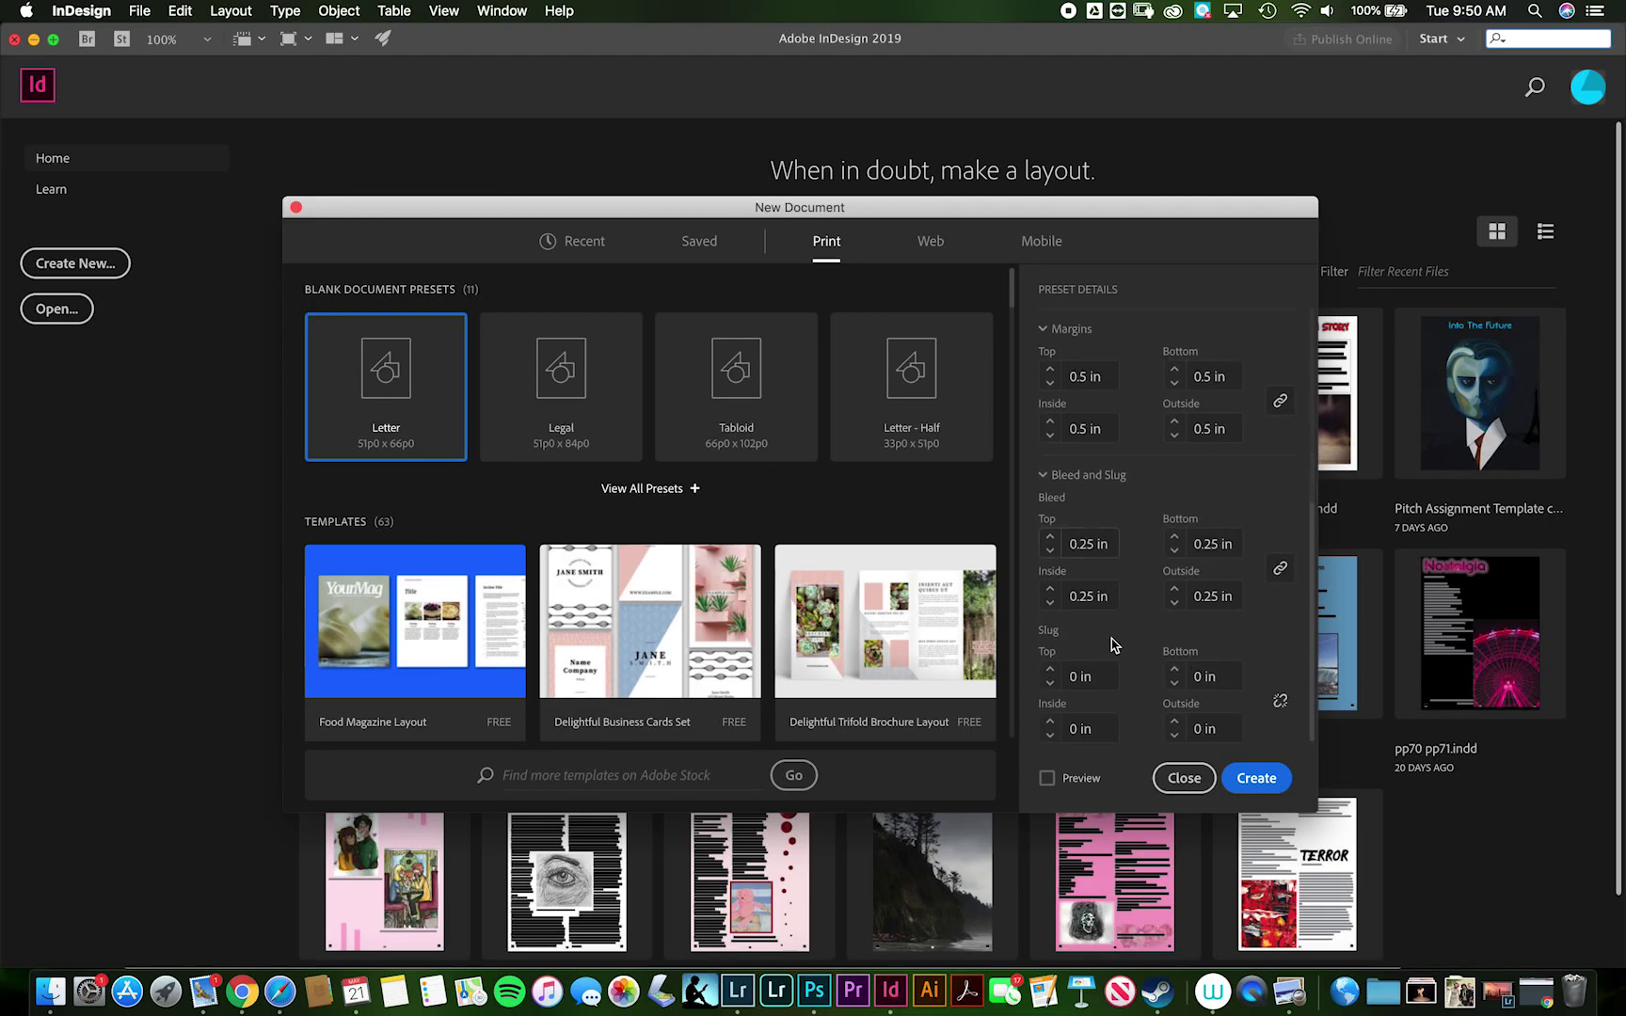
Create the Untitled-1 Letter document and drag across the three-column page with the Selection tool.
{"action": "left_click", "coordinate": [1256, 778]}
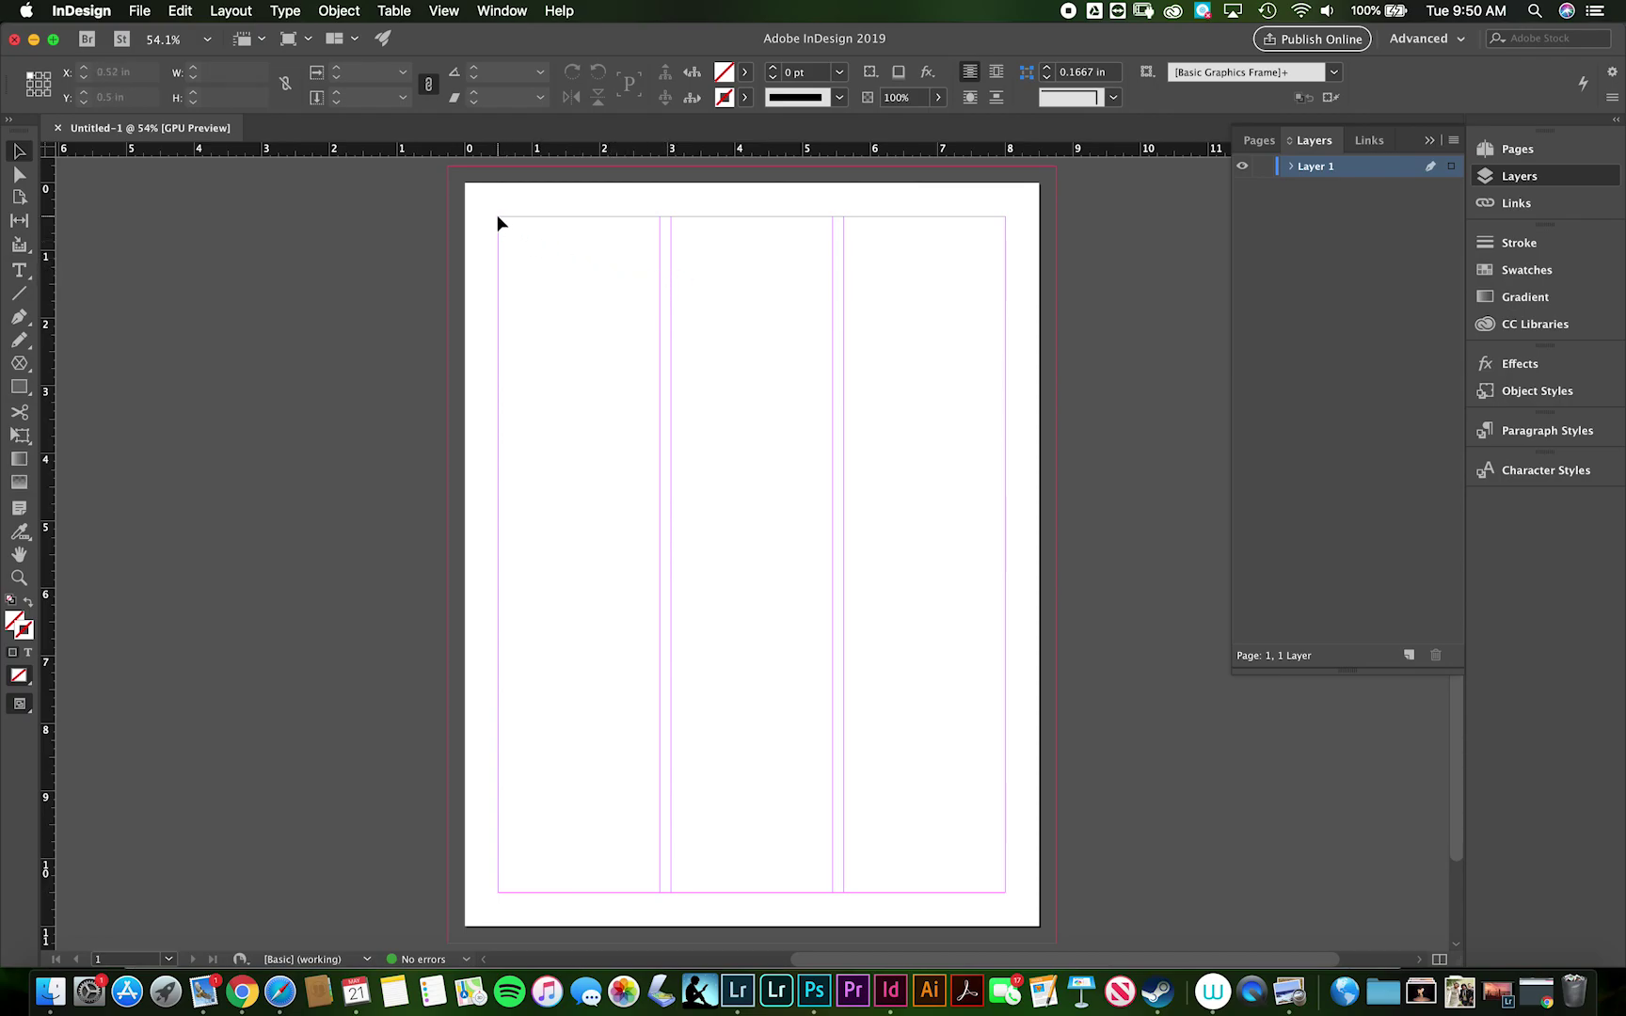
{"action": "left_click_drag", "start_coordinate": [498, 213], "coordinate": [1008, 890]}
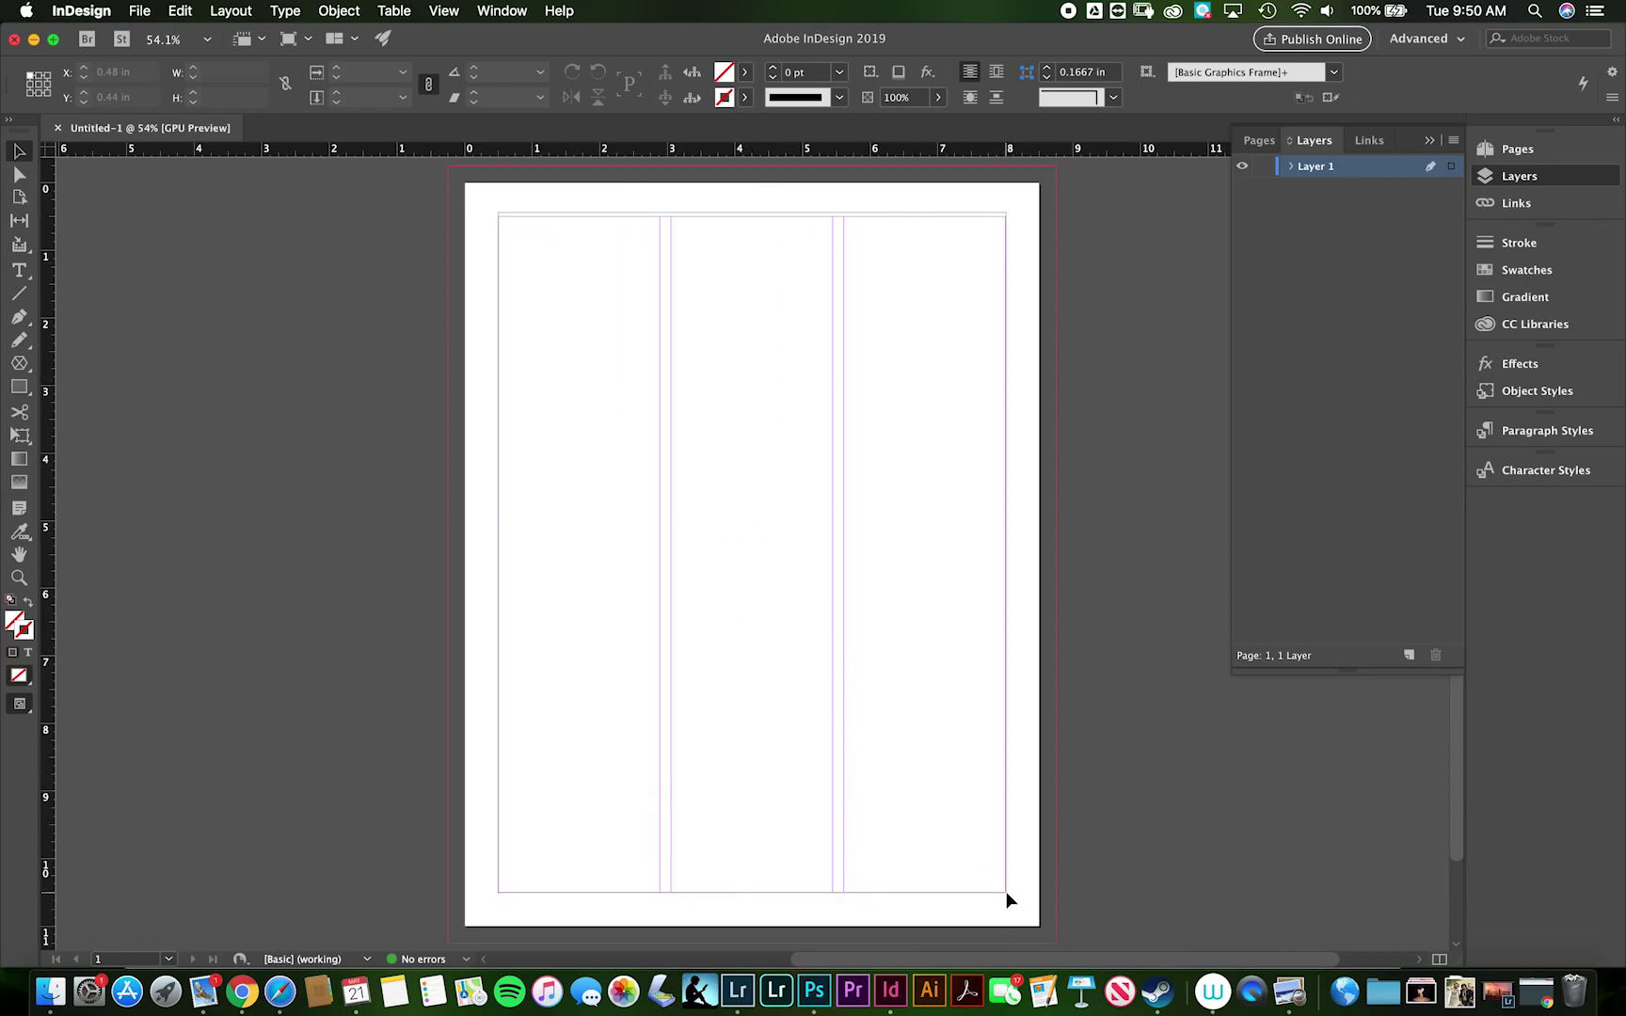
{"action": "left_click_drag", "start_coordinate": [1005, 890], "coordinate": [1005, 890]}
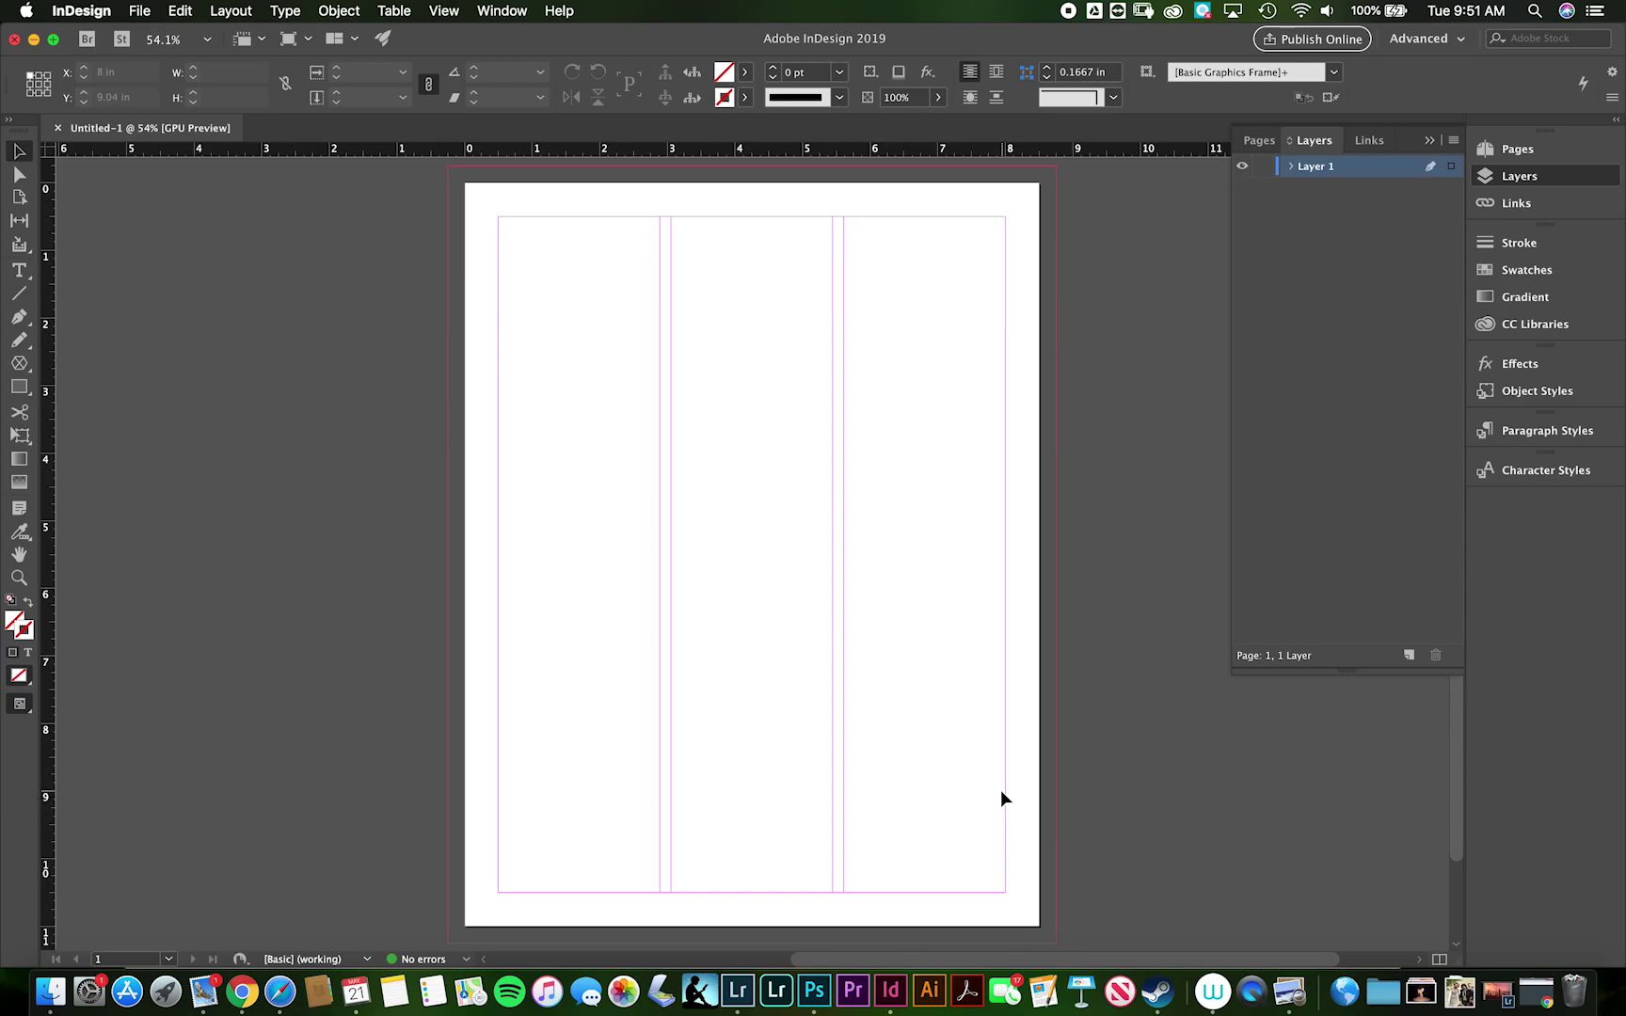
{"action": "left_click_drag", "start_coordinate": [1059, 747], "coordinate": [1049, 946]}
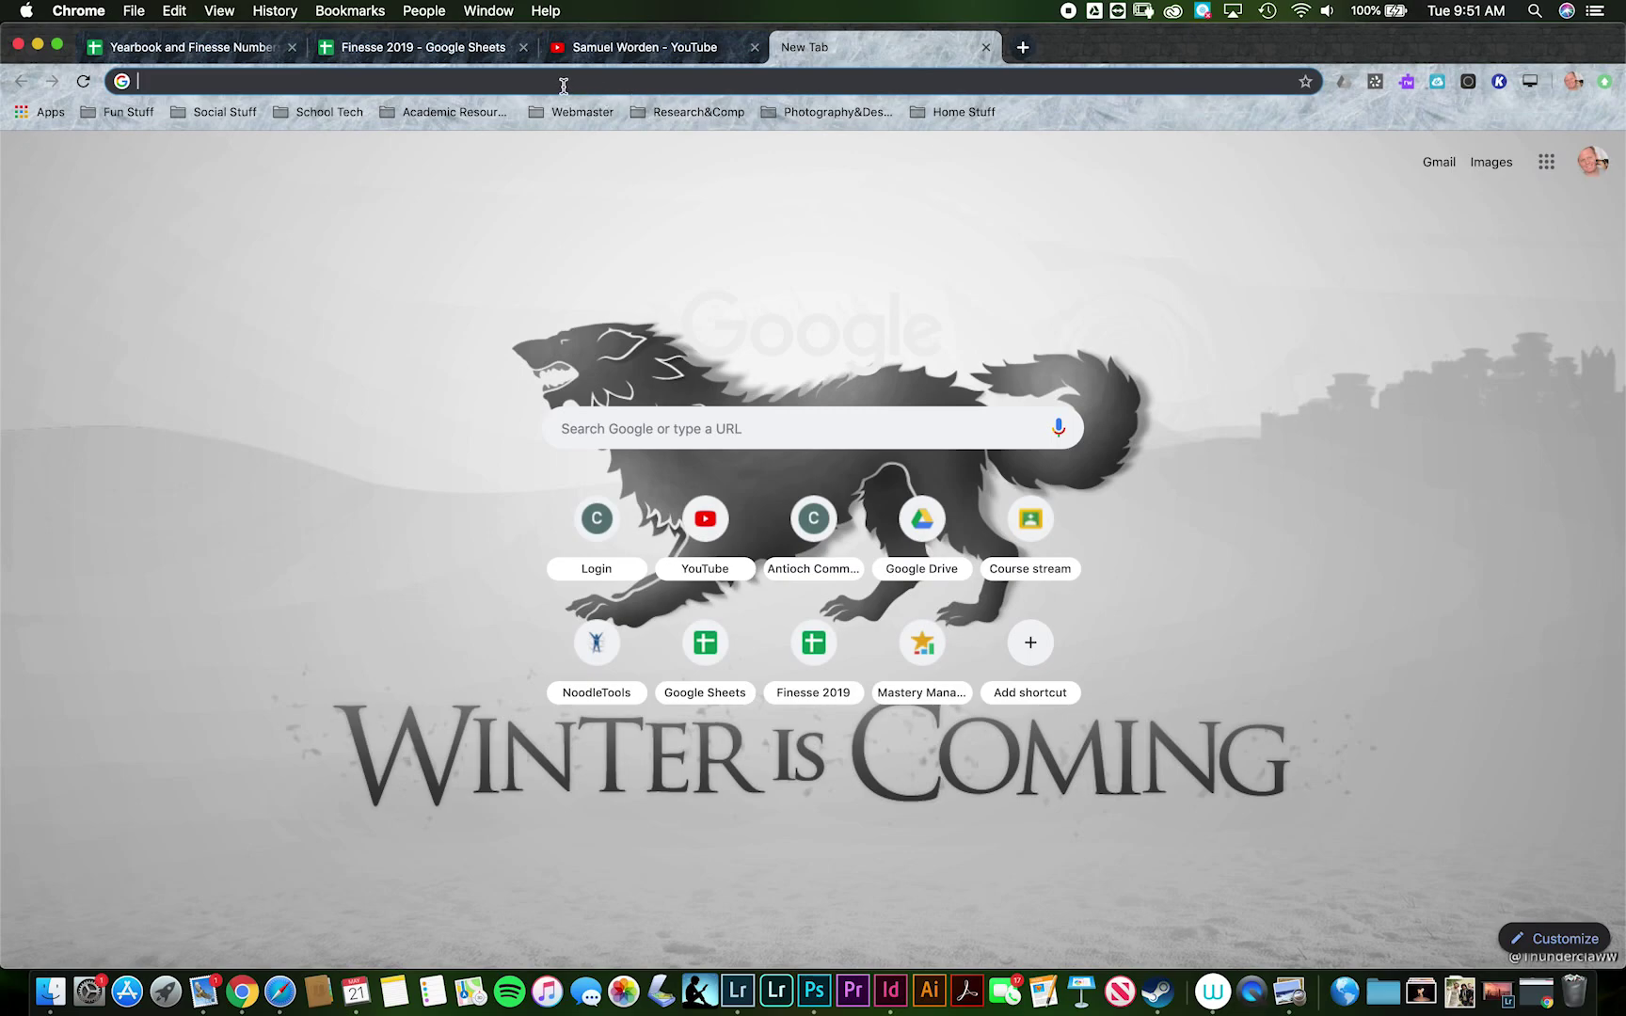
Search Google for 'universe' and browse the Images results.
{"action": "type", "text": "universe"}
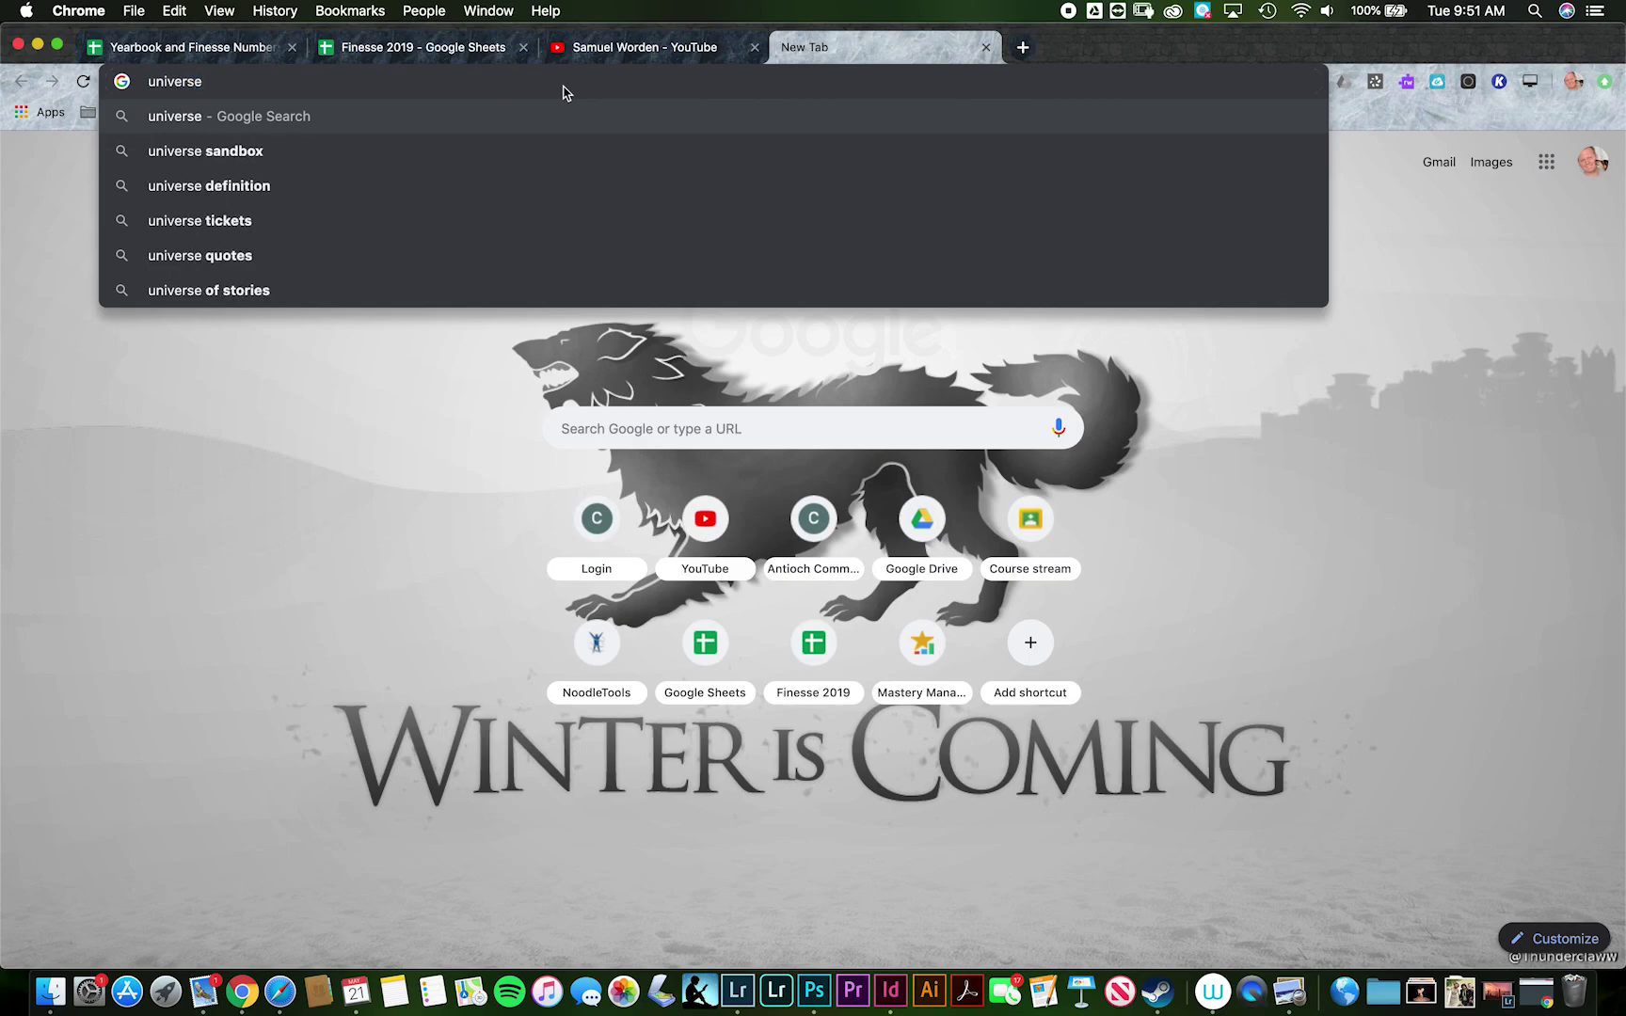
{"action": "key", "text": "Return"}
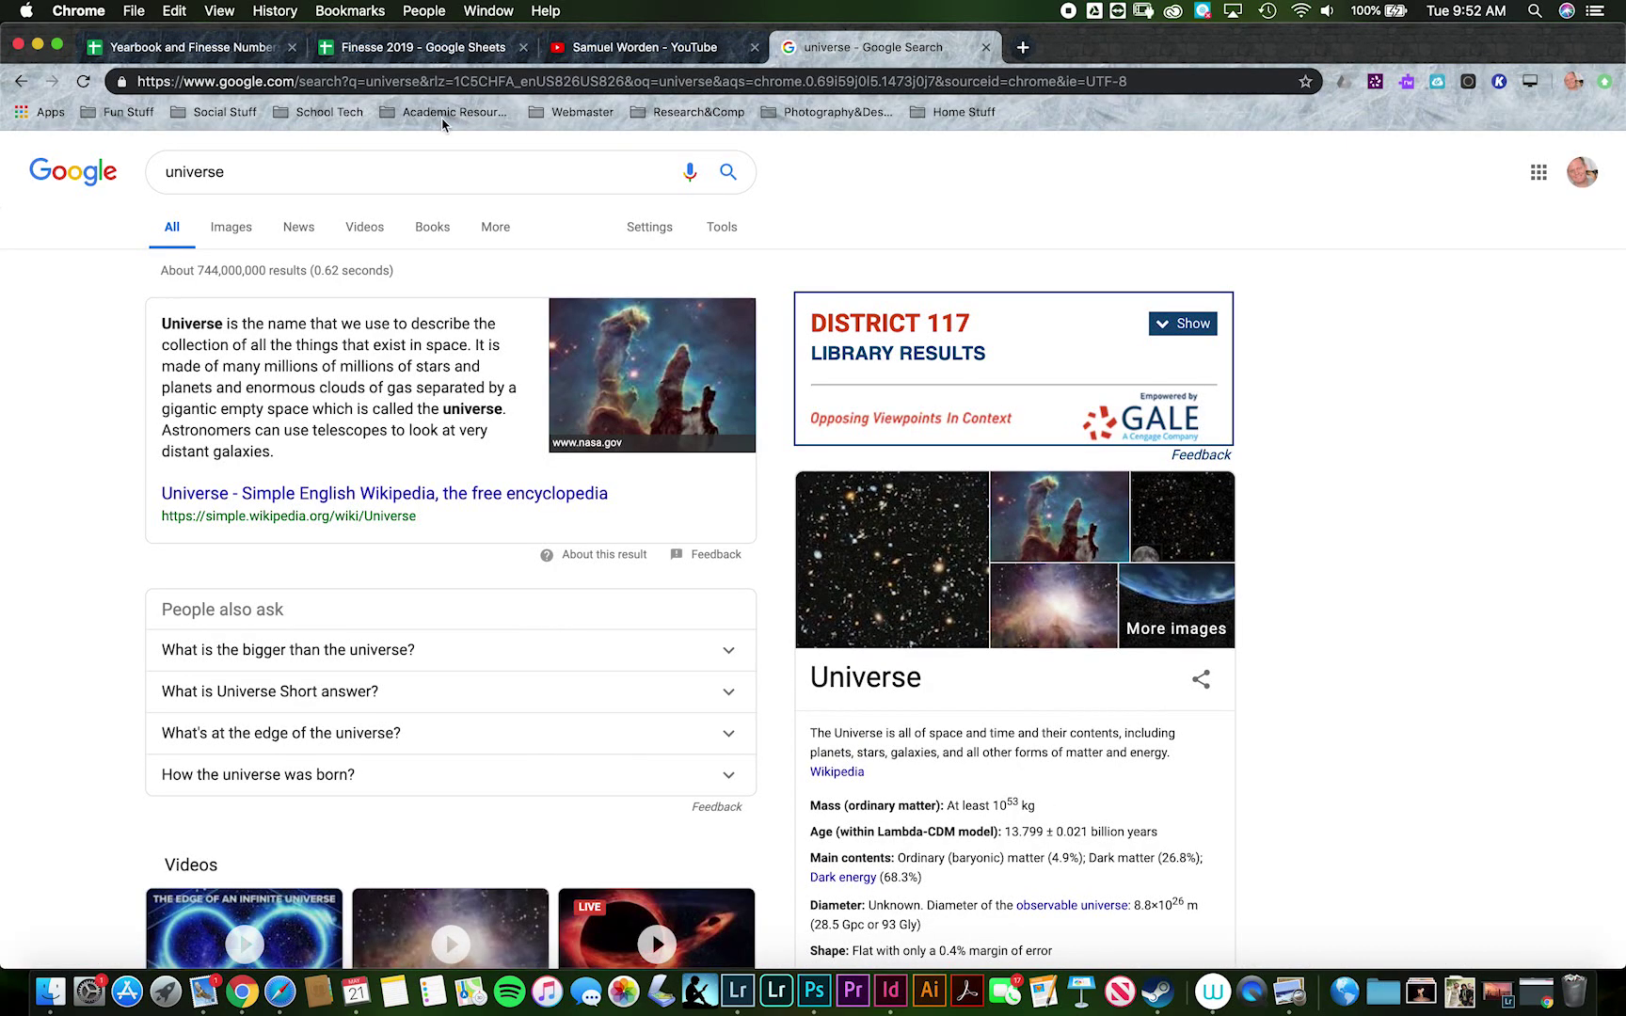
{"action": "left_click", "coordinate": [237, 227]}
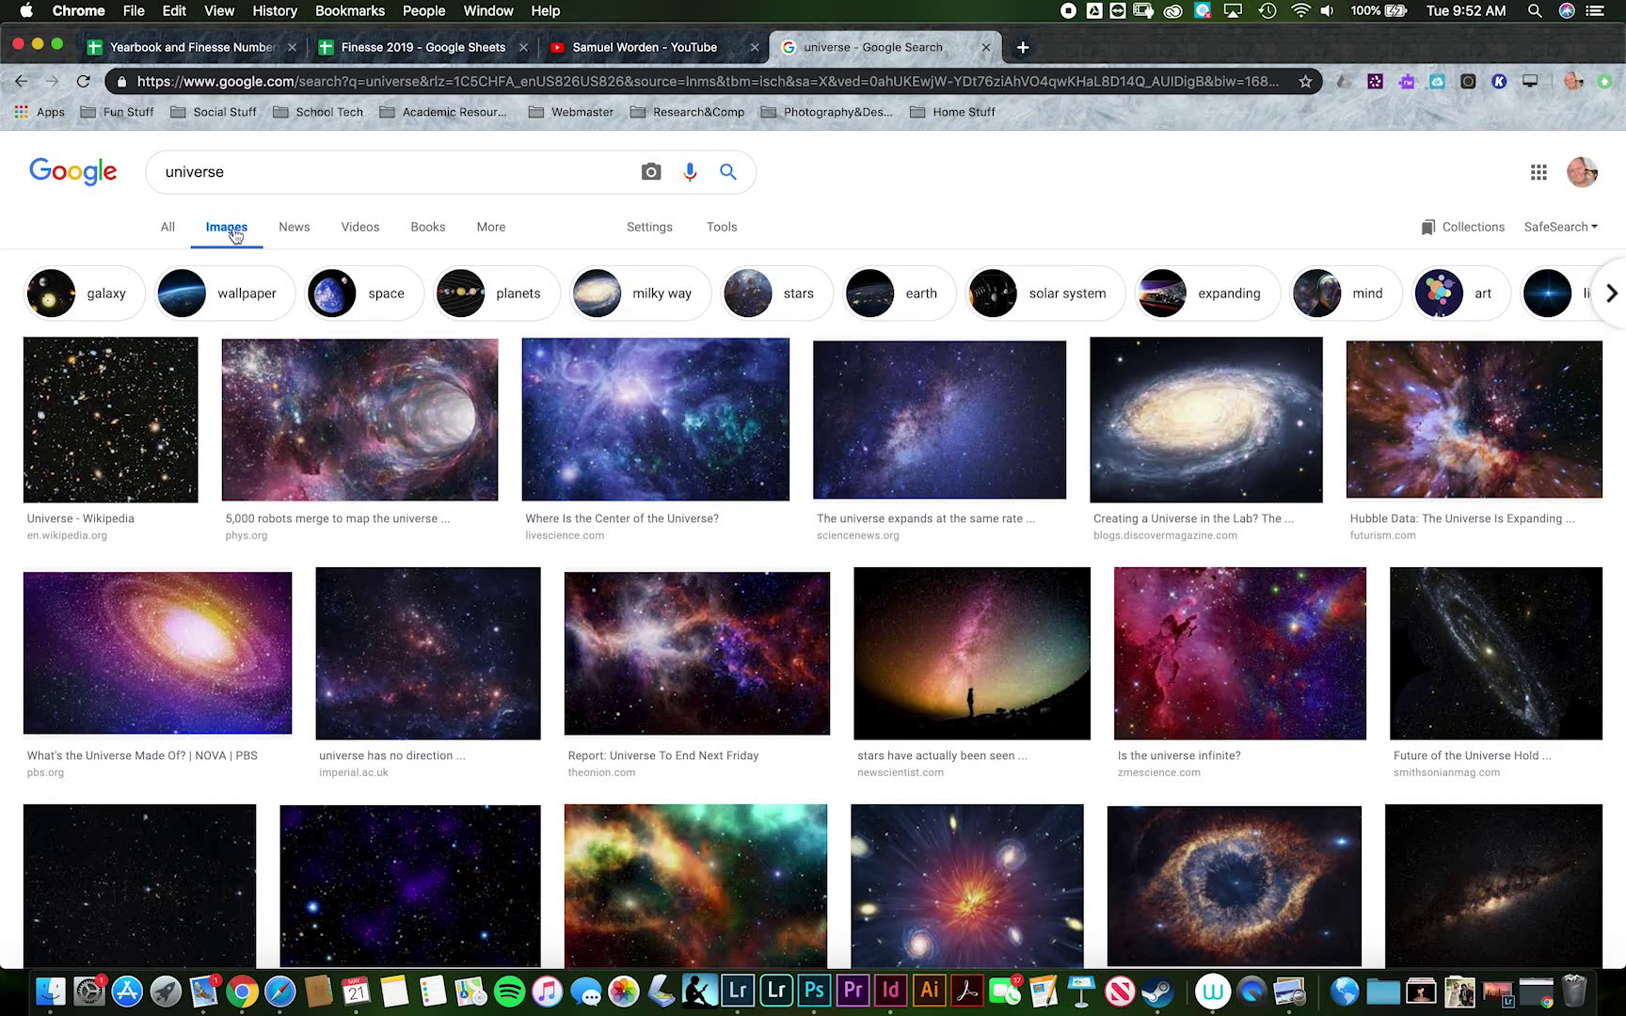
{"action": "scroll", "coordinate": [1030, 807], "scroll_direction": "down", "scroll_amount": 6}
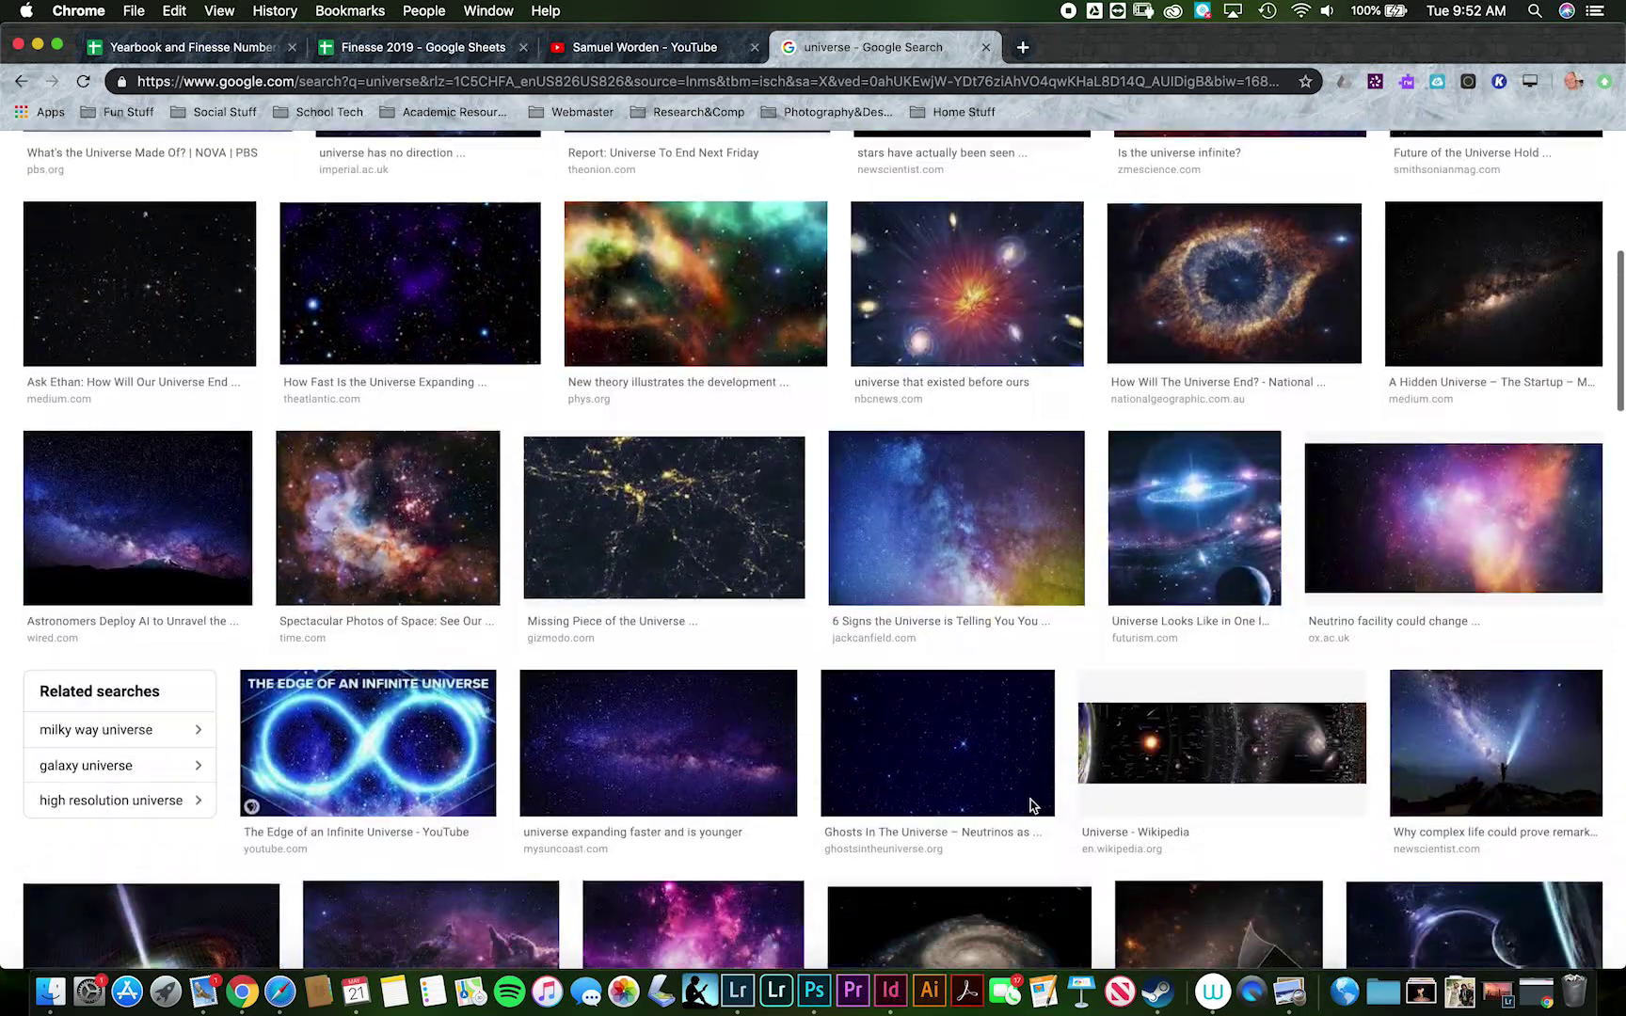
{"action": "scroll", "coordinate": [1027, 806], "scroll_direction": "up", "scroll_amount": 6}
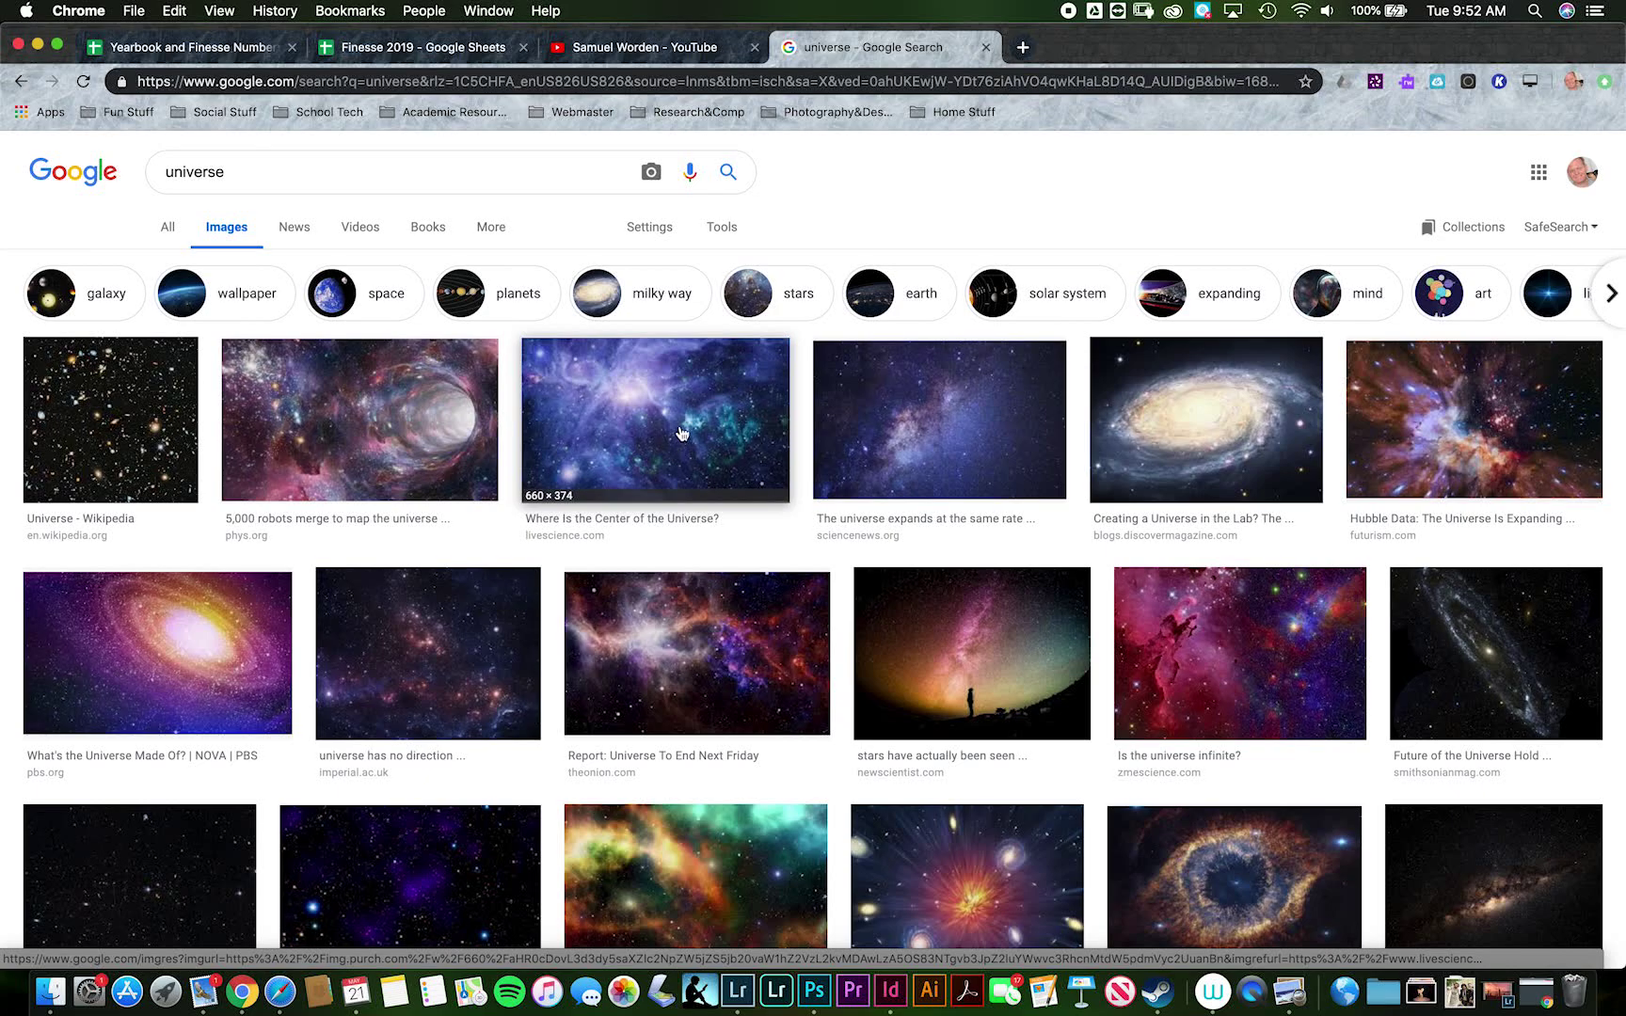
Filter the image results to sizes larger than 4 MP.
{"action": "left_click", "coordinate": [721, 226]}
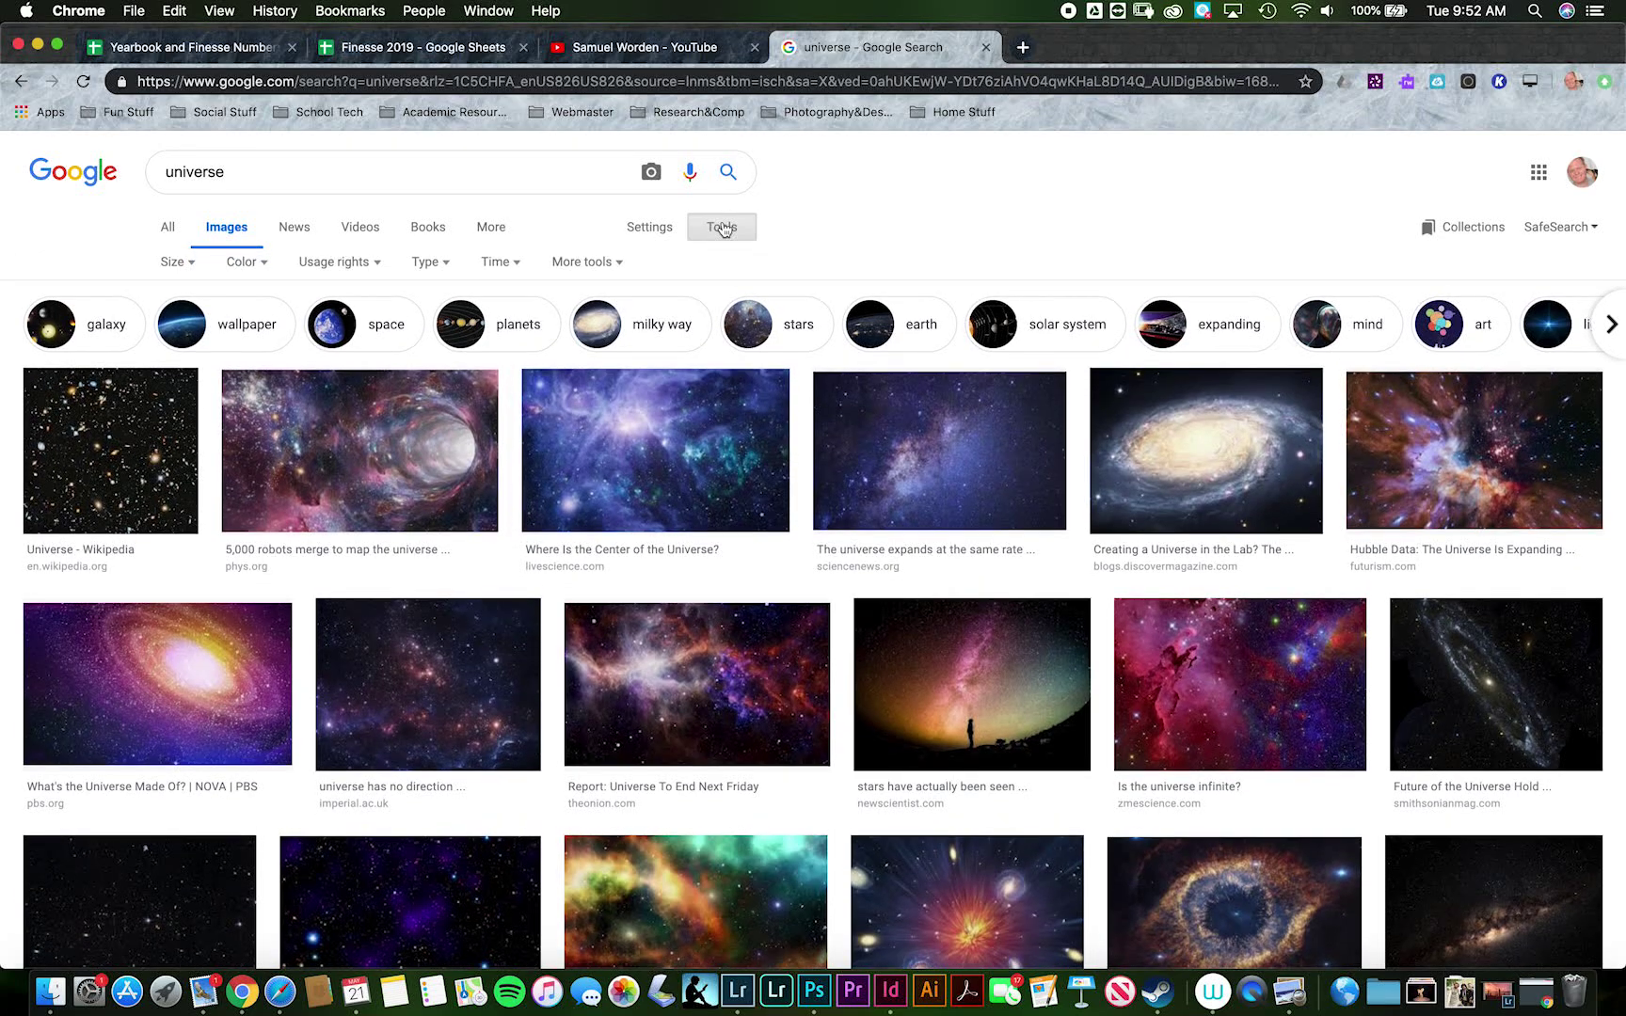
{"action": "left_click", "coordinate": [172, 262]}
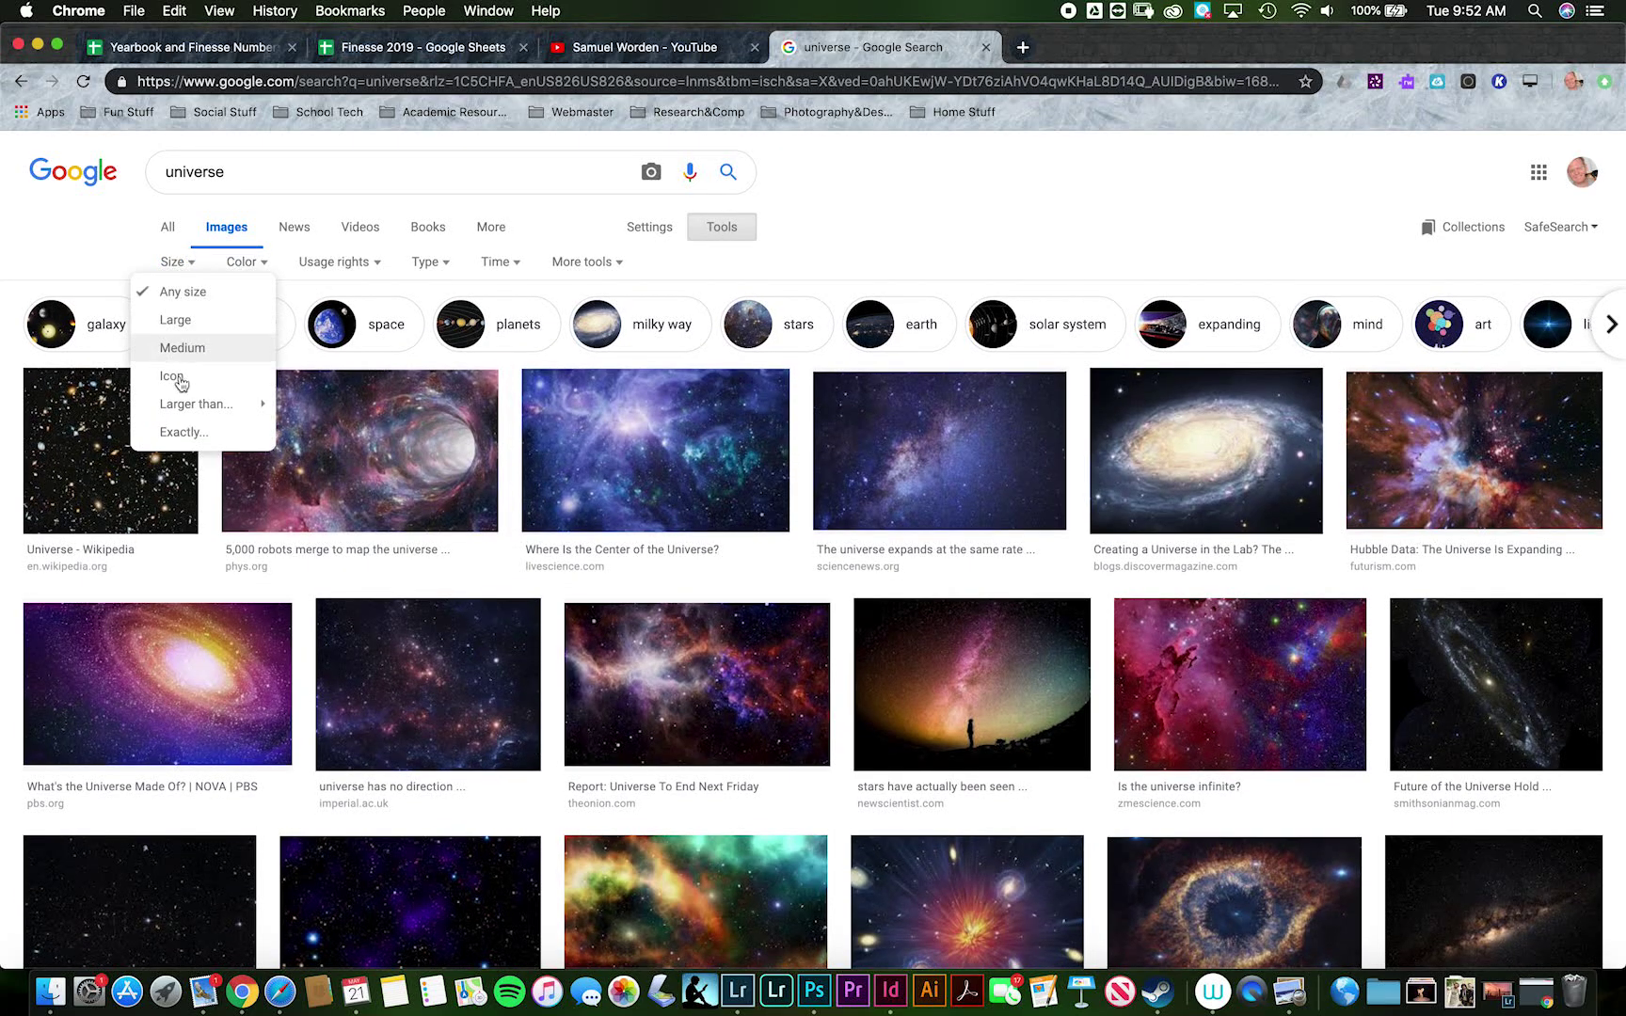
{"action": "mouse_move", "coordinate": [203, 407]}
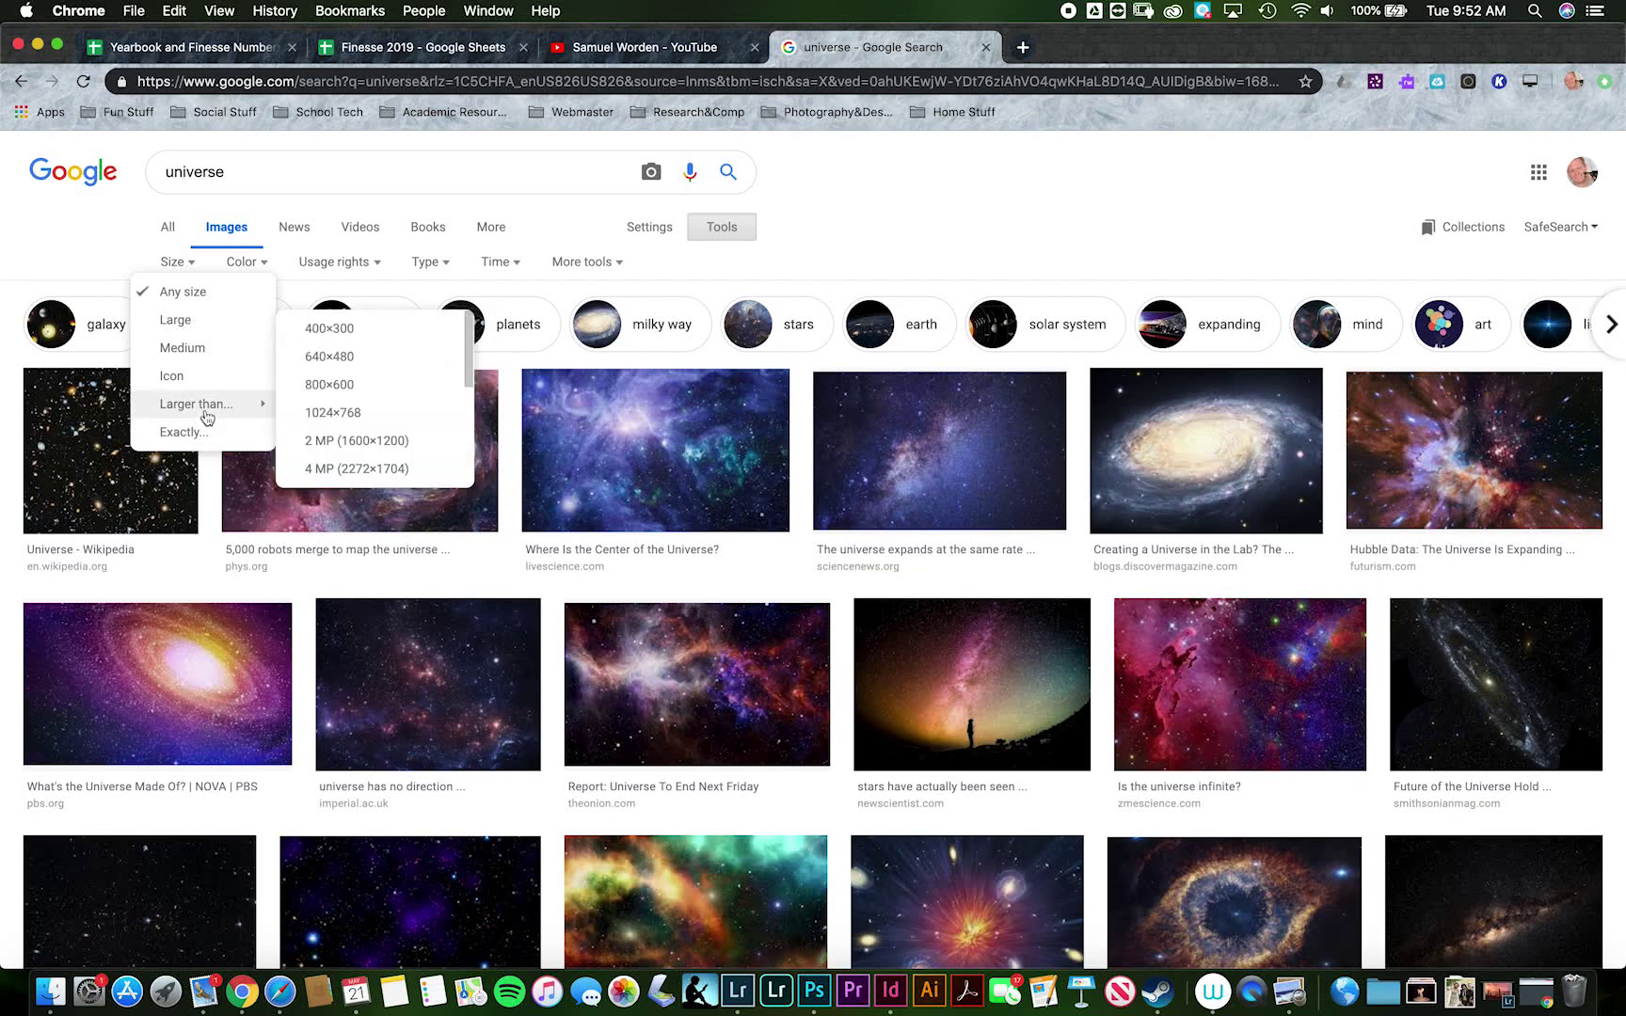
{"action": "left_click", "coordinate": [331, 465]}
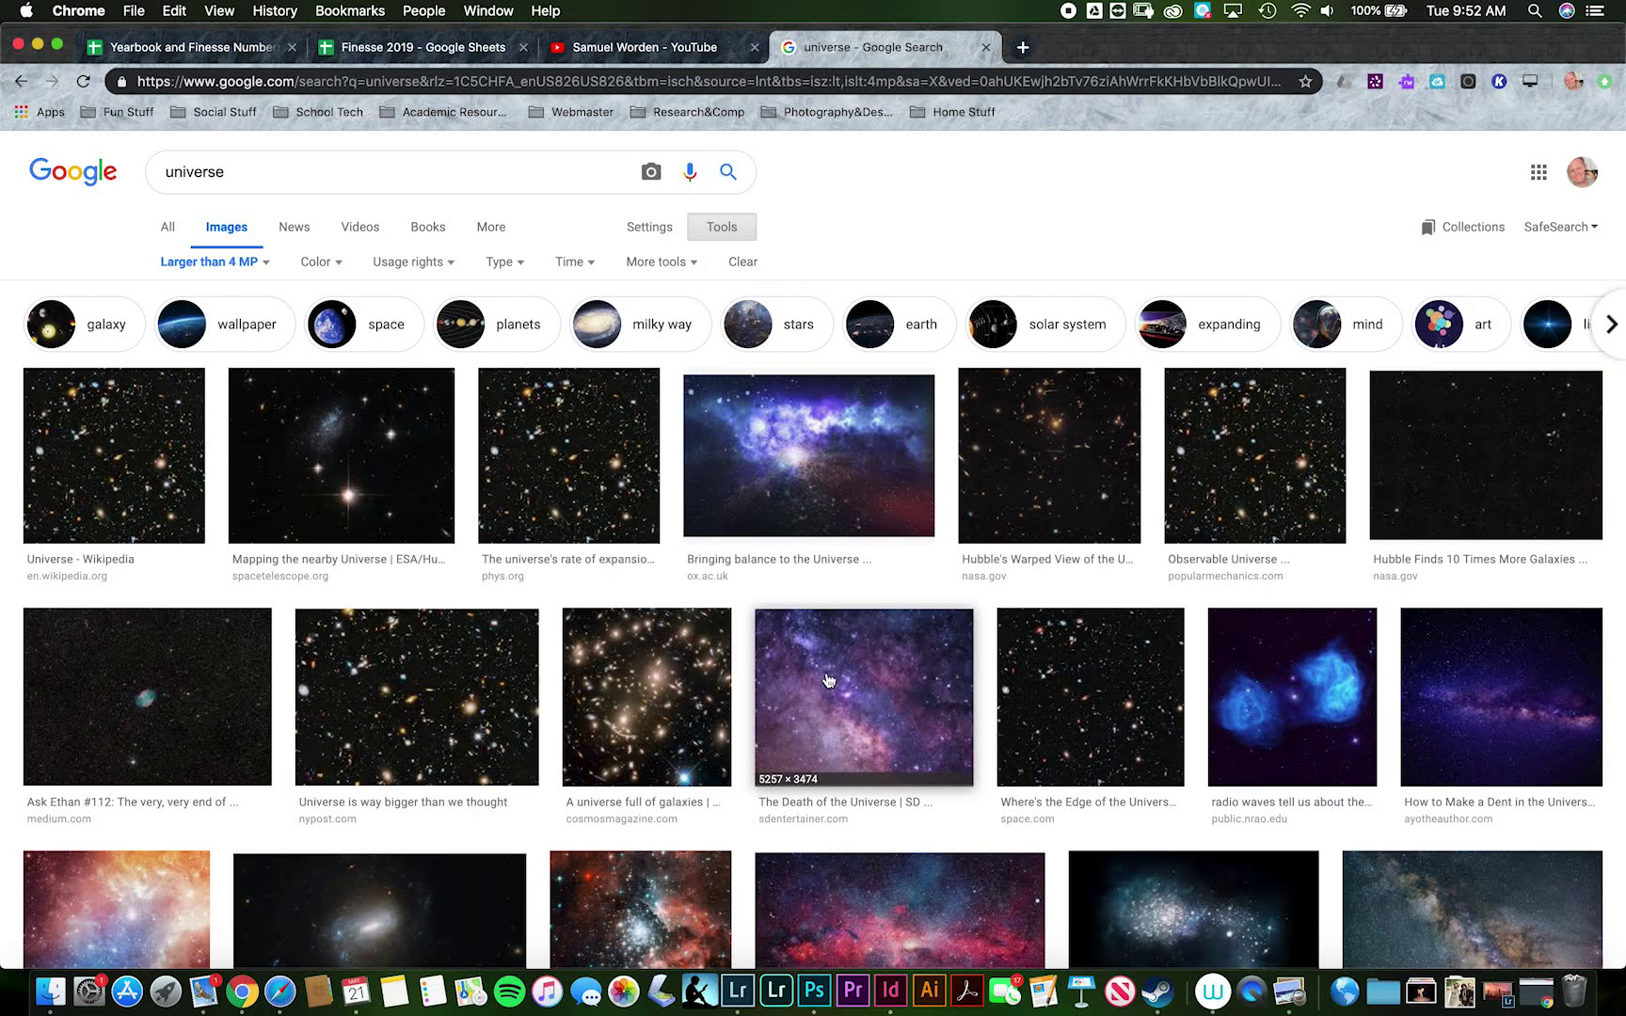
Open a large preview of the eye-shaped nebula image.
{"action": "scroll", "coordinate": [832, 684], "scroll_direction": "down", "scroll_amount": 1}
{"action": "scroll", "coordinate": [831, 684], "scroll_direction": "down", "scroll_amount": 5}
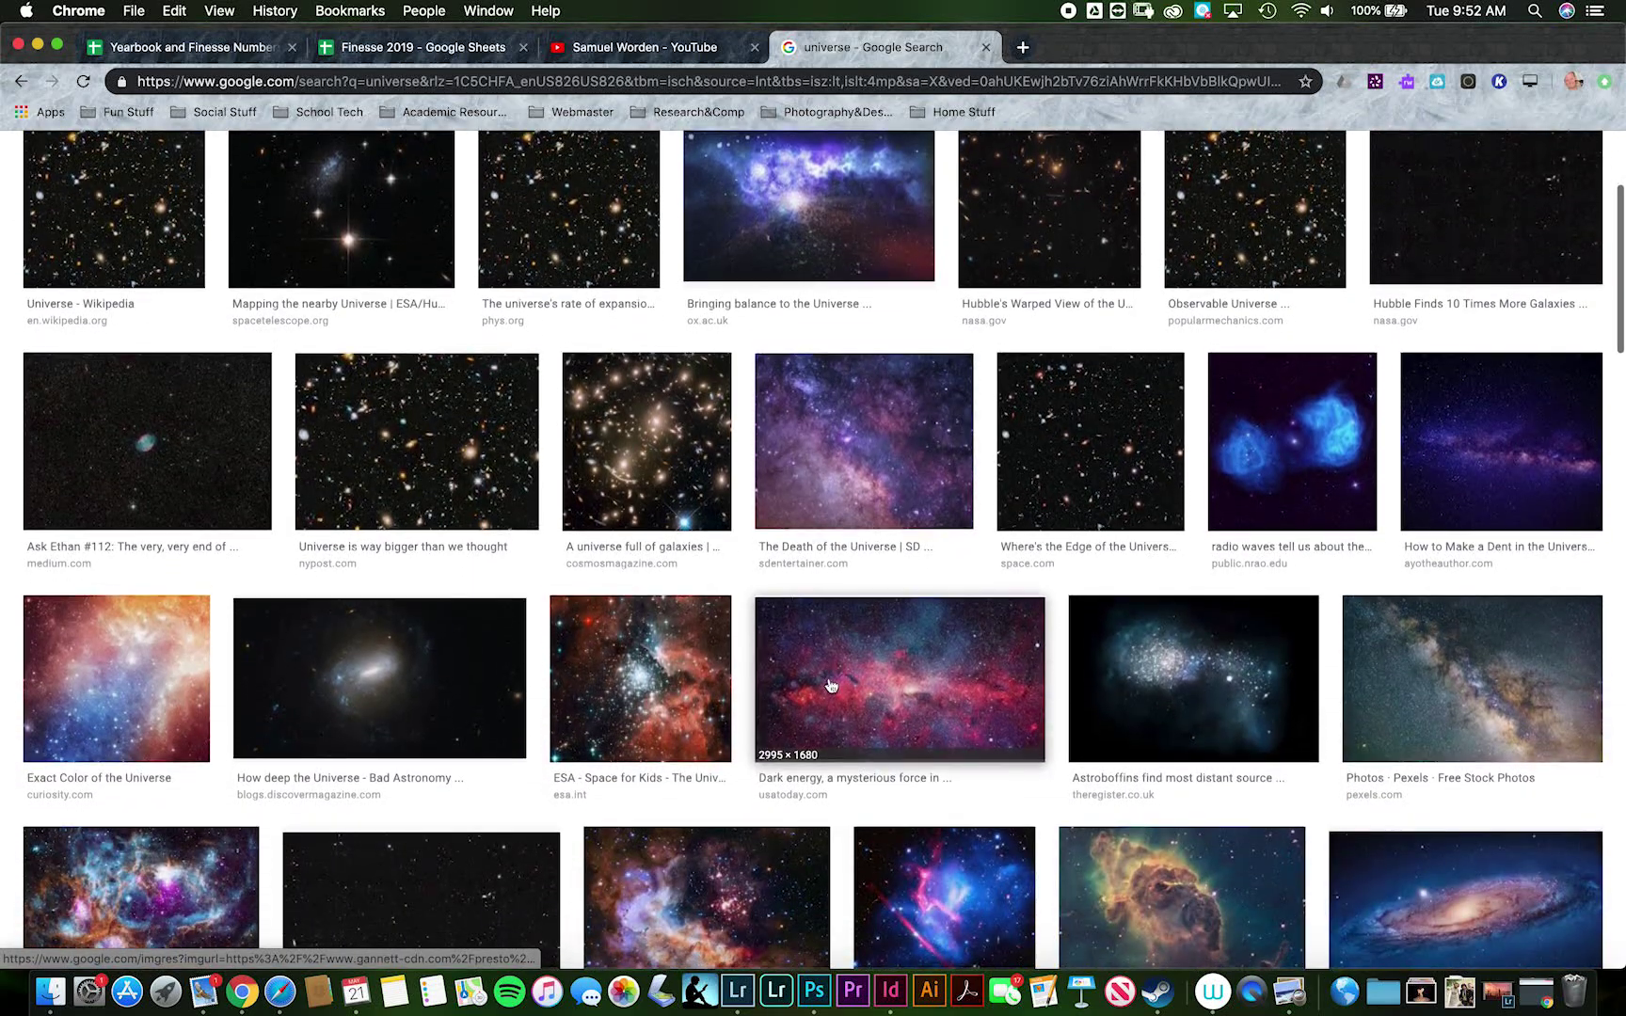
{"action": "scroll", "coordinate": [828, 686], "scroll_direction": "down", "scroll_amount": 3}
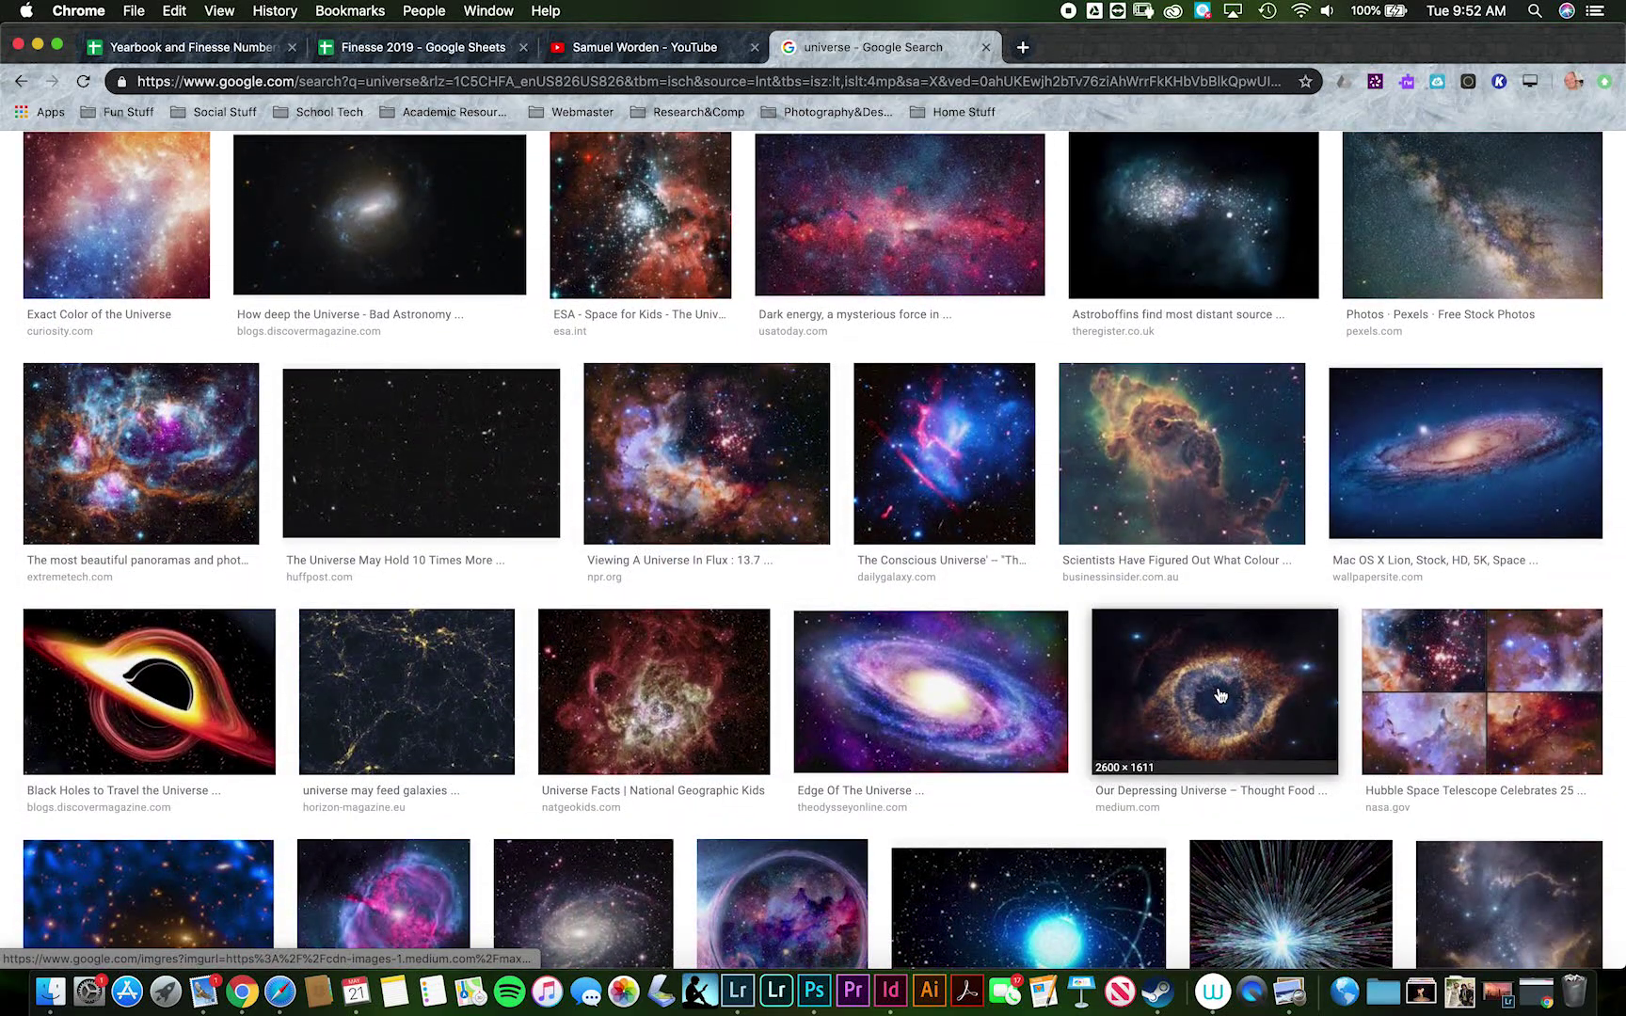
{"action": "left_click", "coordinate": [1220, 695]}
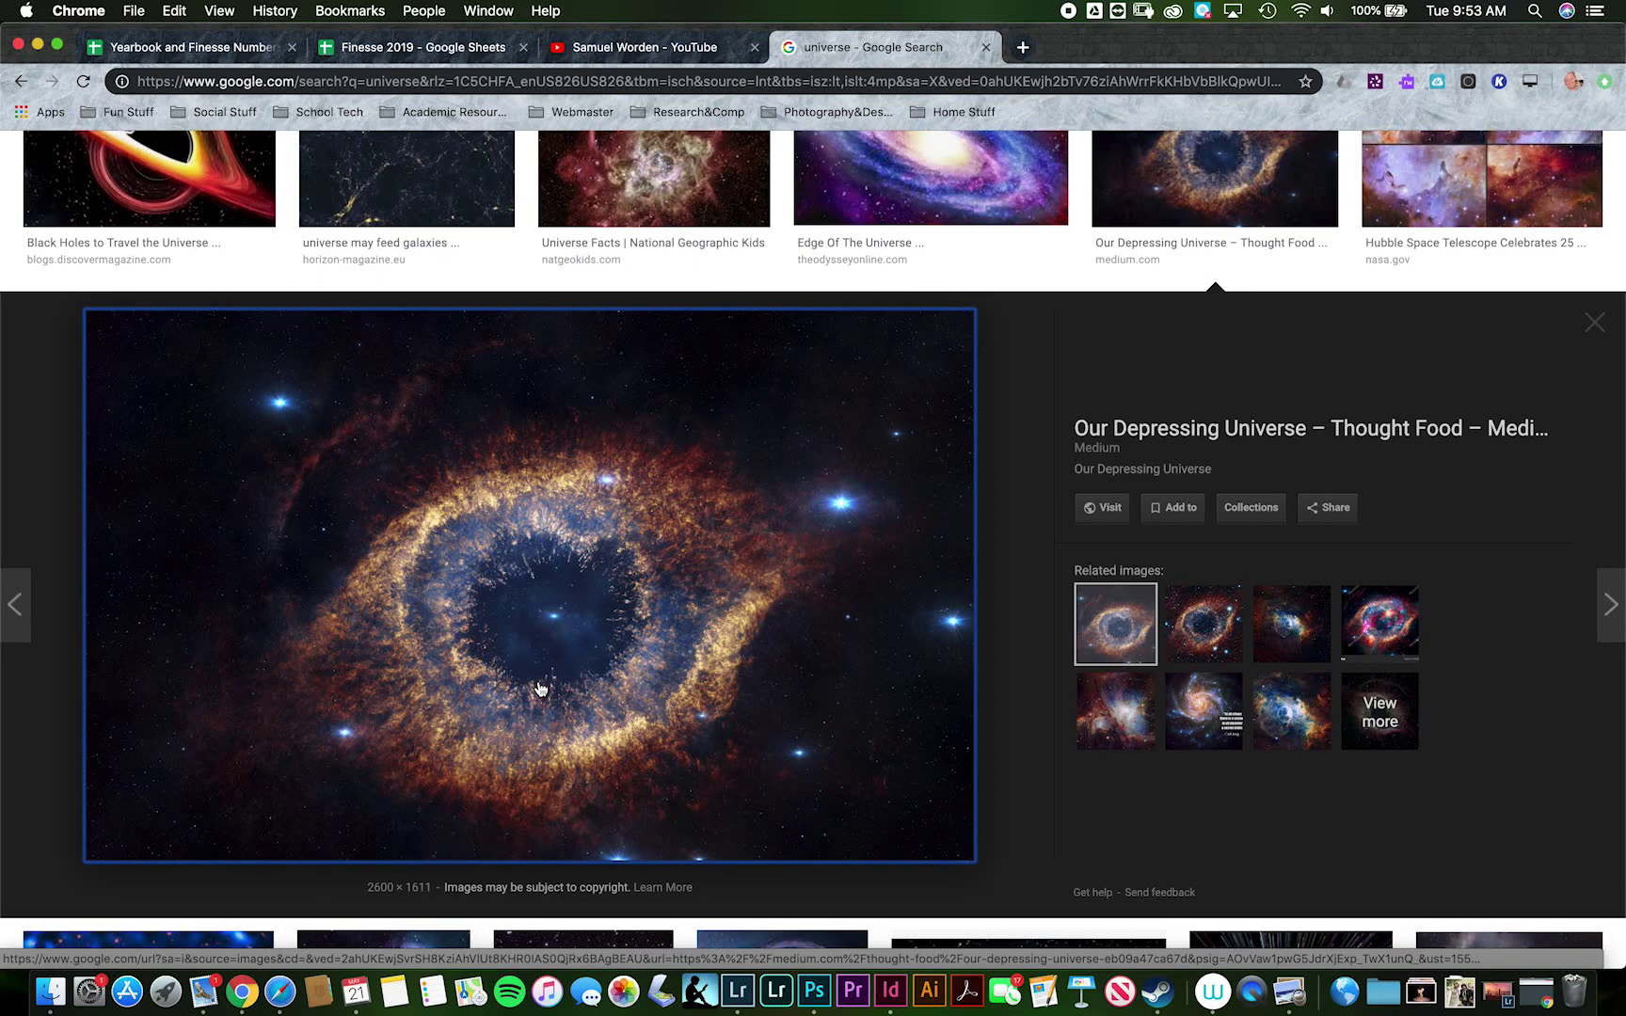
Save the nebula preview image to the Desktop as Universe.jpeg, then minimize Chrome.
{"action": "right_click", "coordinate": [548, 646]}
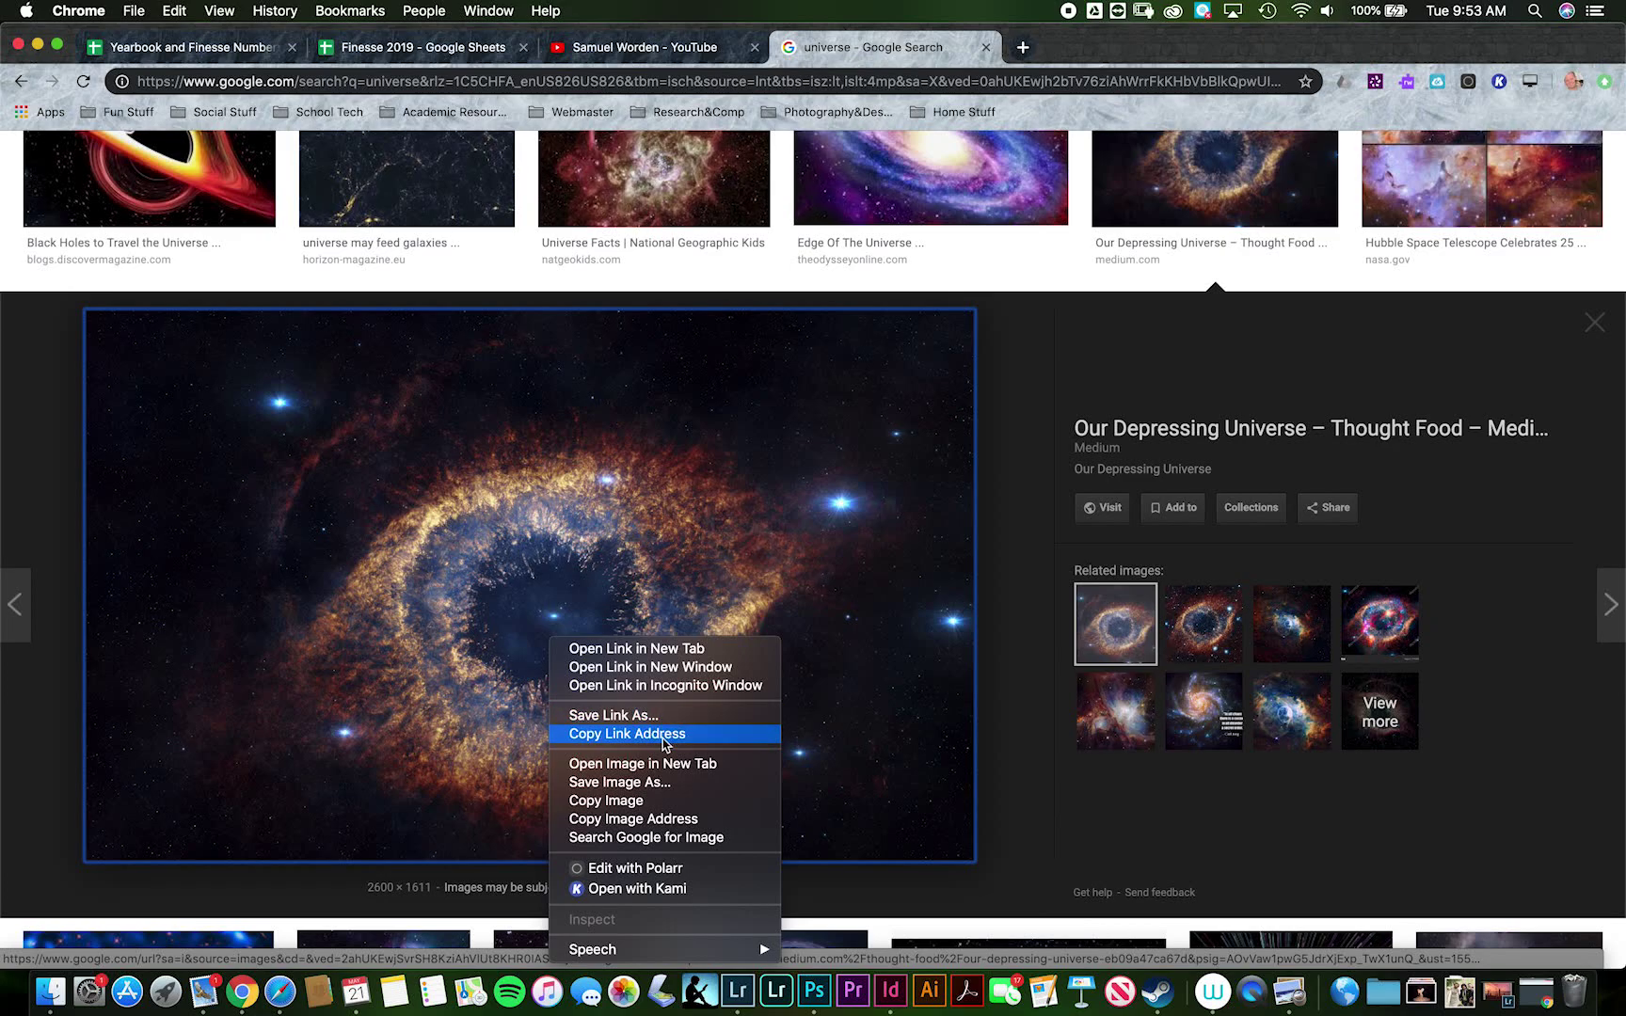
{"action": "left_click", "coordinate": [663, 782]}
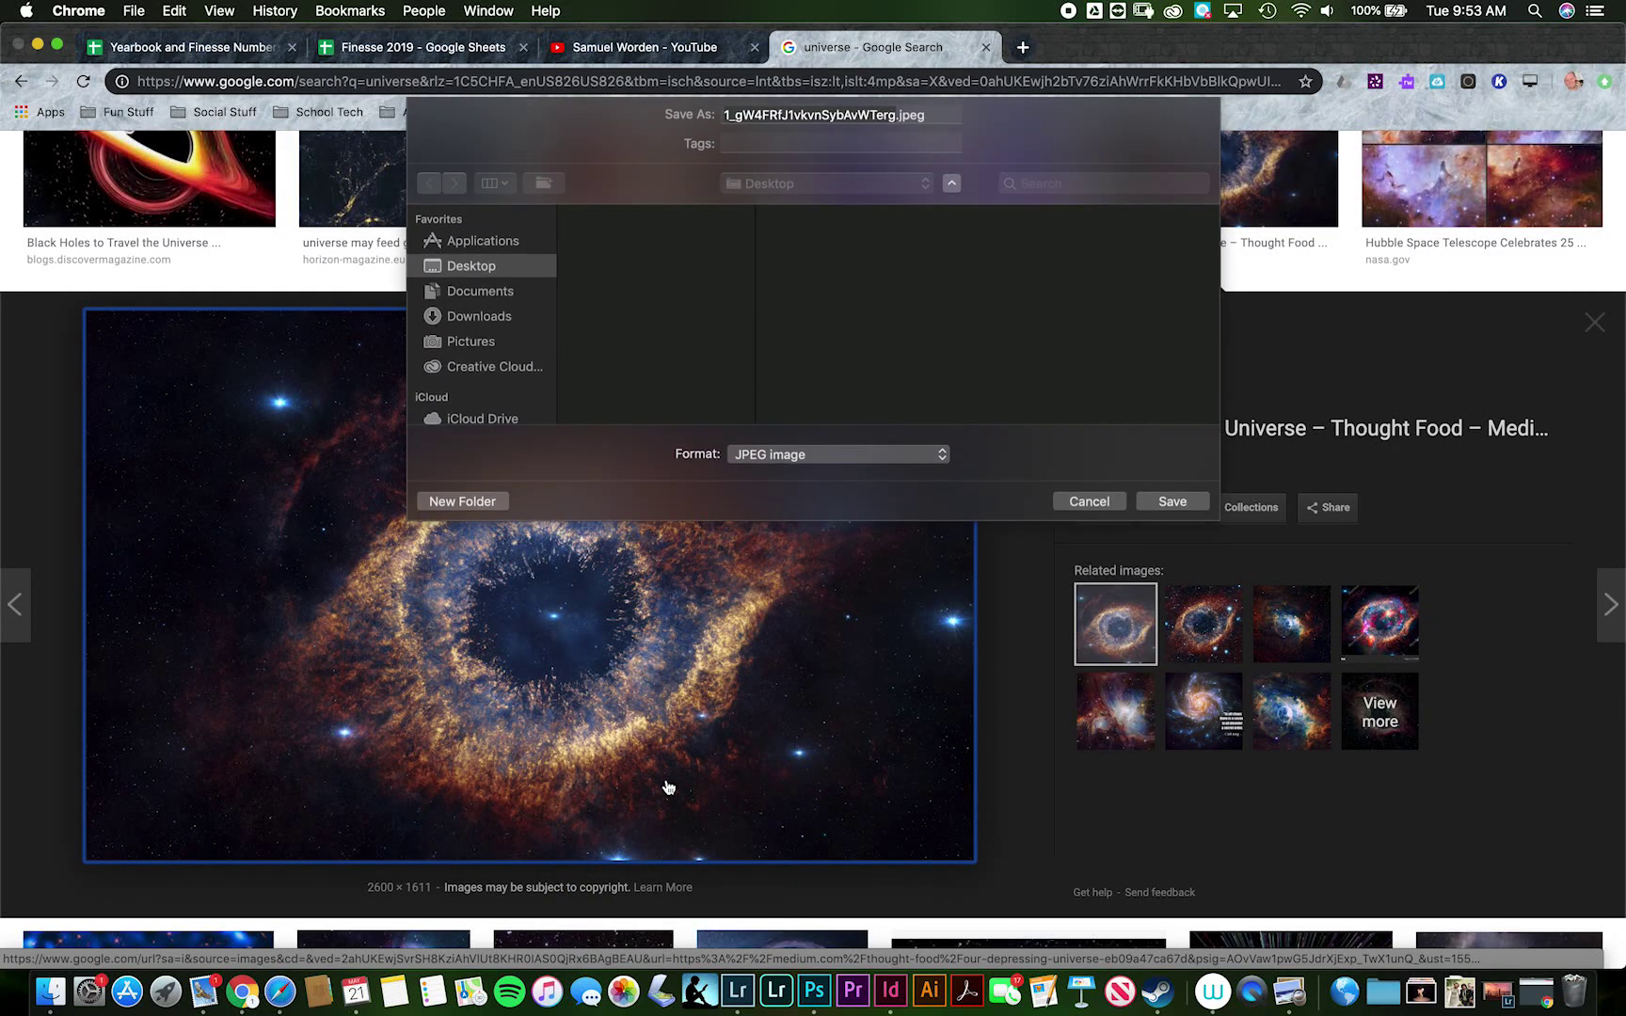
{"action": "type", "text": "nUni"}
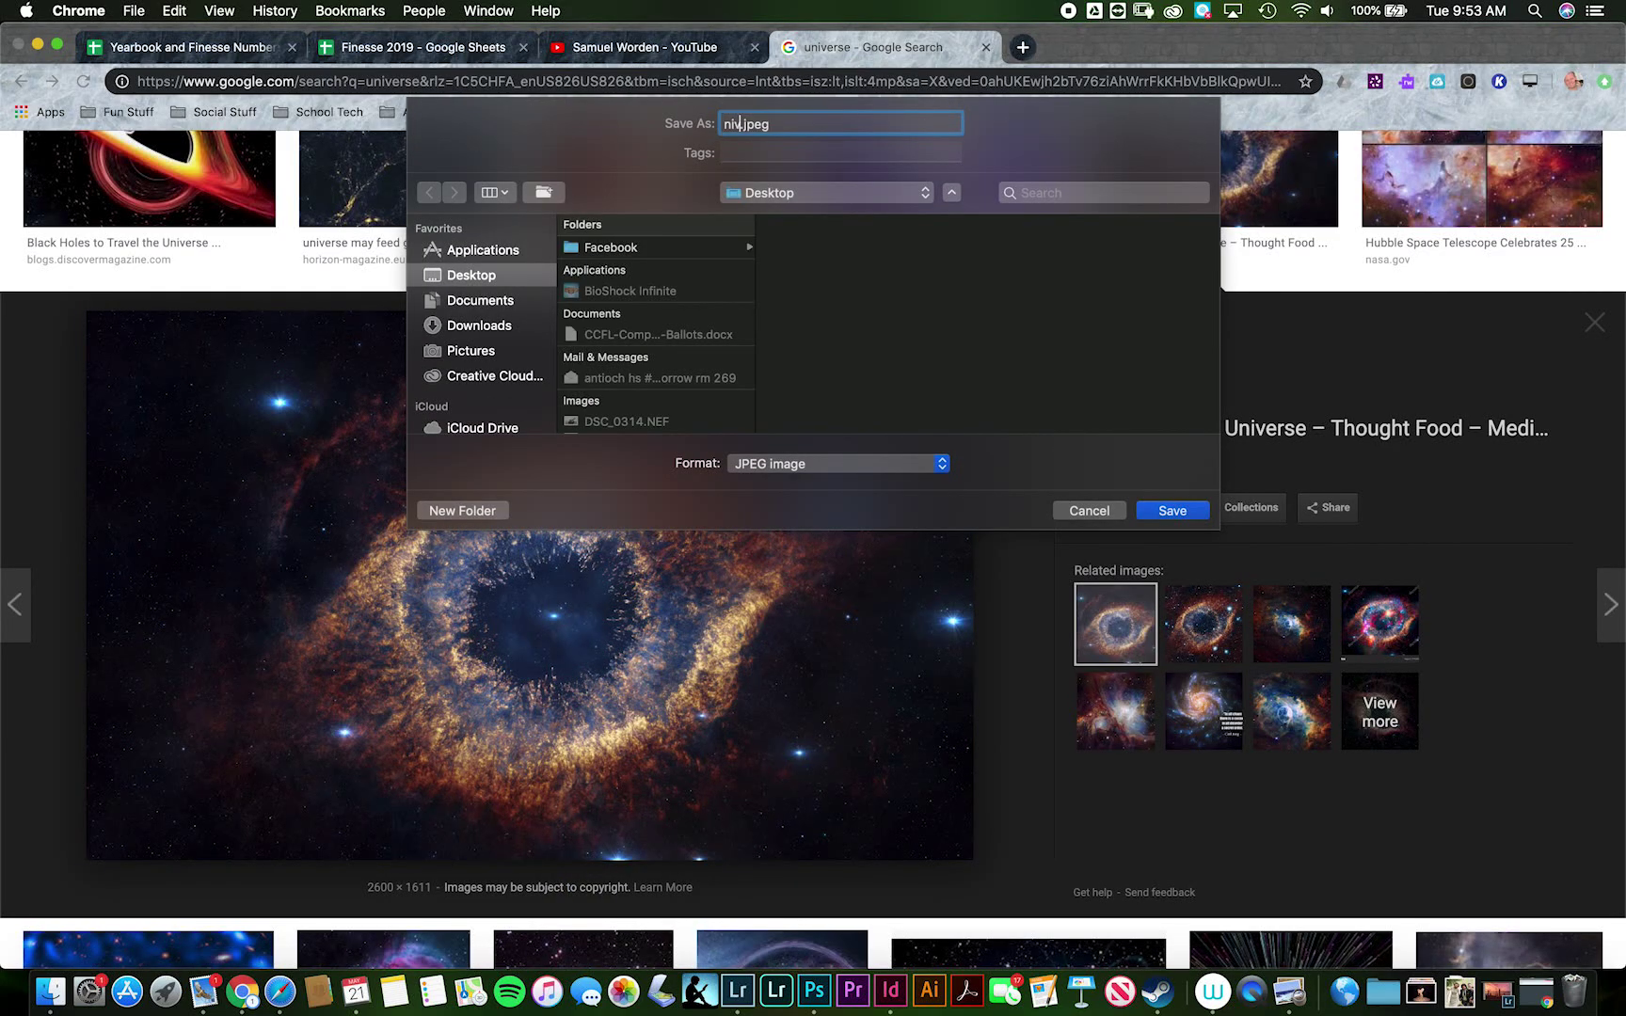
{"action": "key", "text": "BackSpace"}
{"action": "key", "text": "BackSpace"}
{"action": "key", "text": "BackSpace"}
{"action": "key", "text": "BackSpace"}
{"action": "type", "text": "Universe"}
{"action": "left_click", "coordinate": [922, 198]}
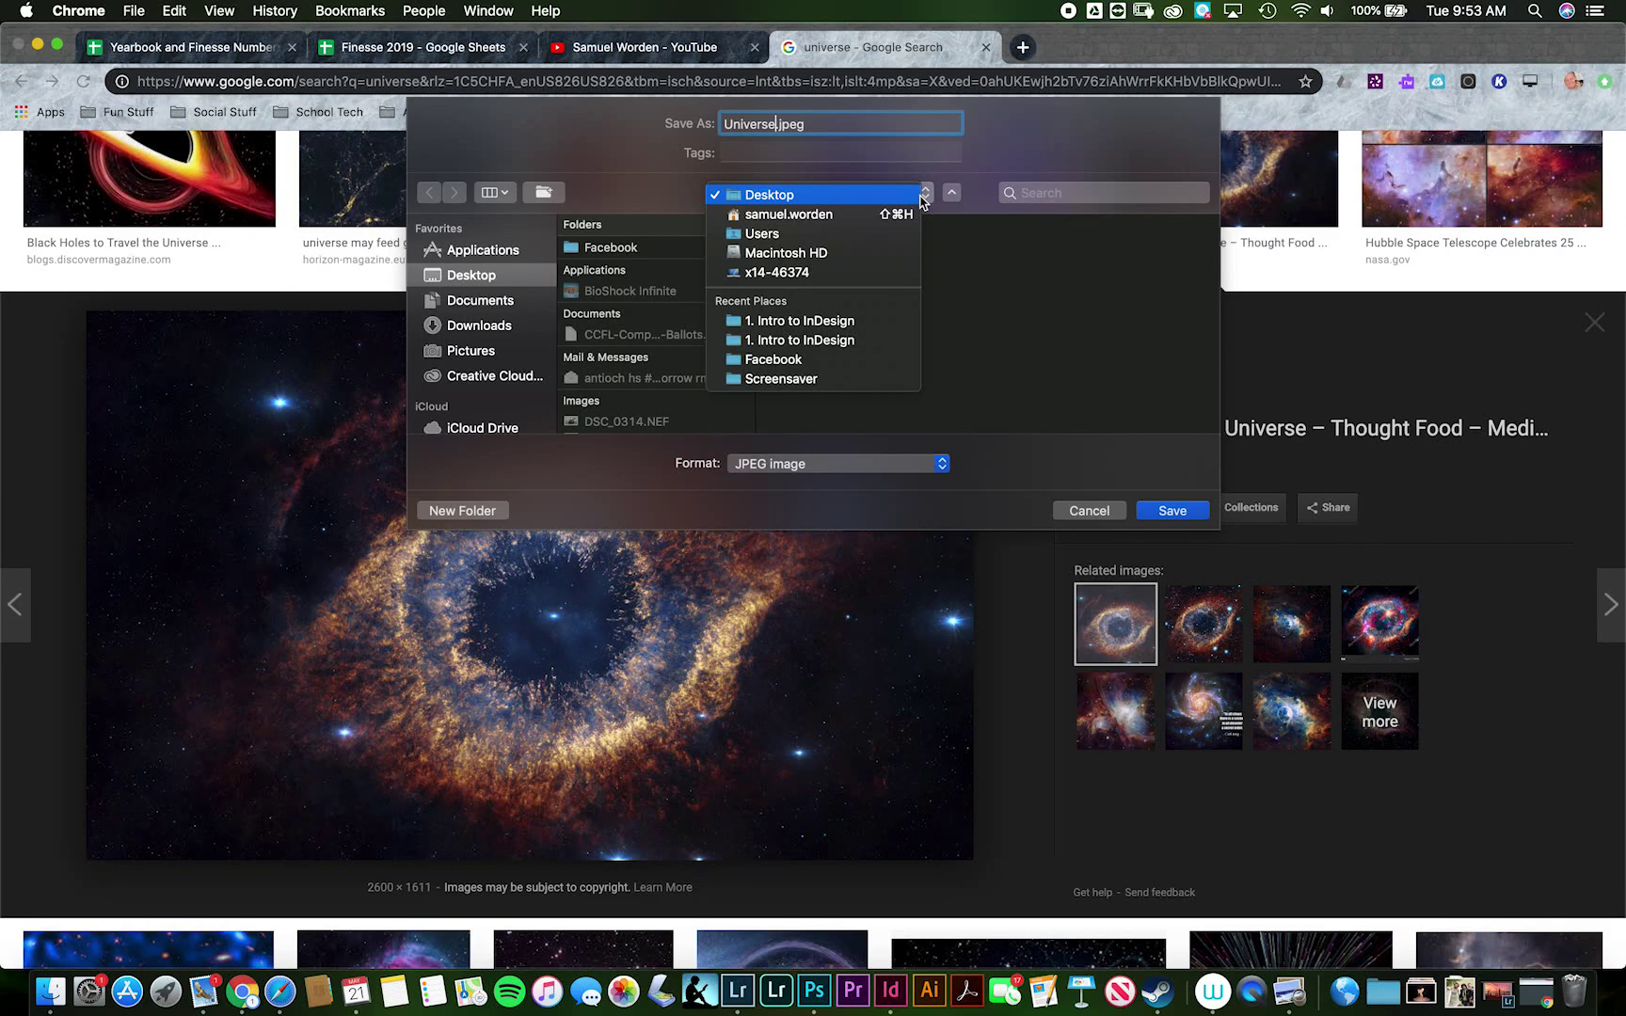
{"action": "left_click", "coordinate": [920, 196]}
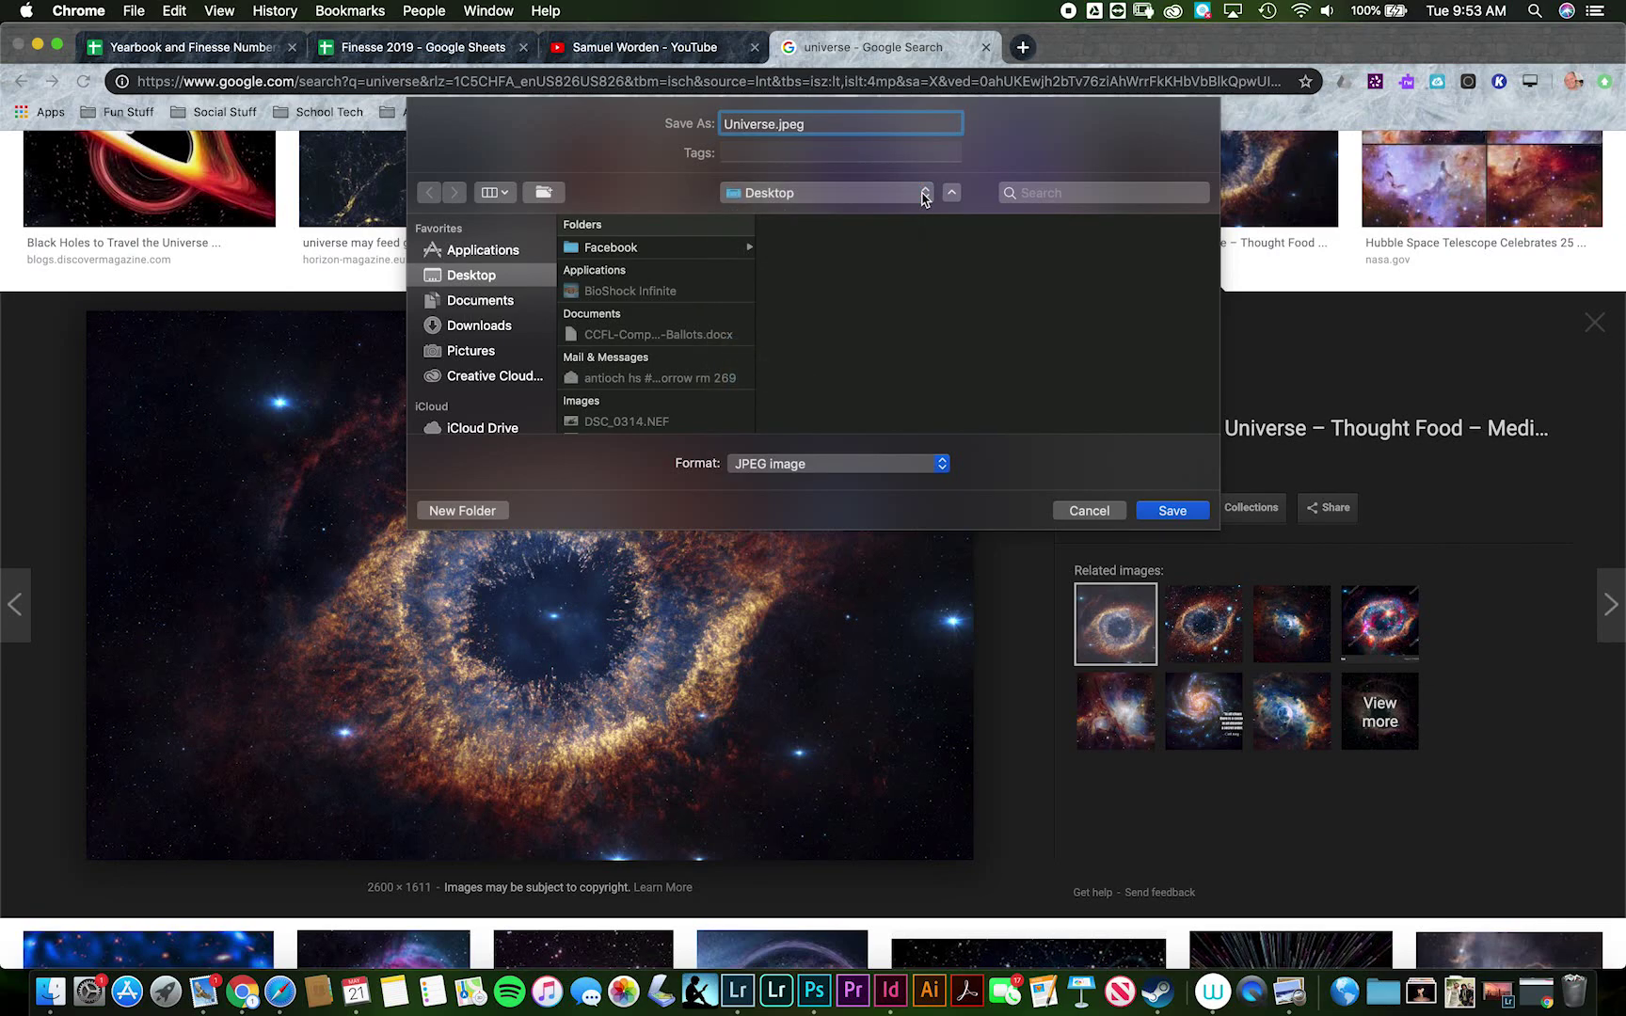
{"action": "left_click", "coordinate": [1172, 510]}
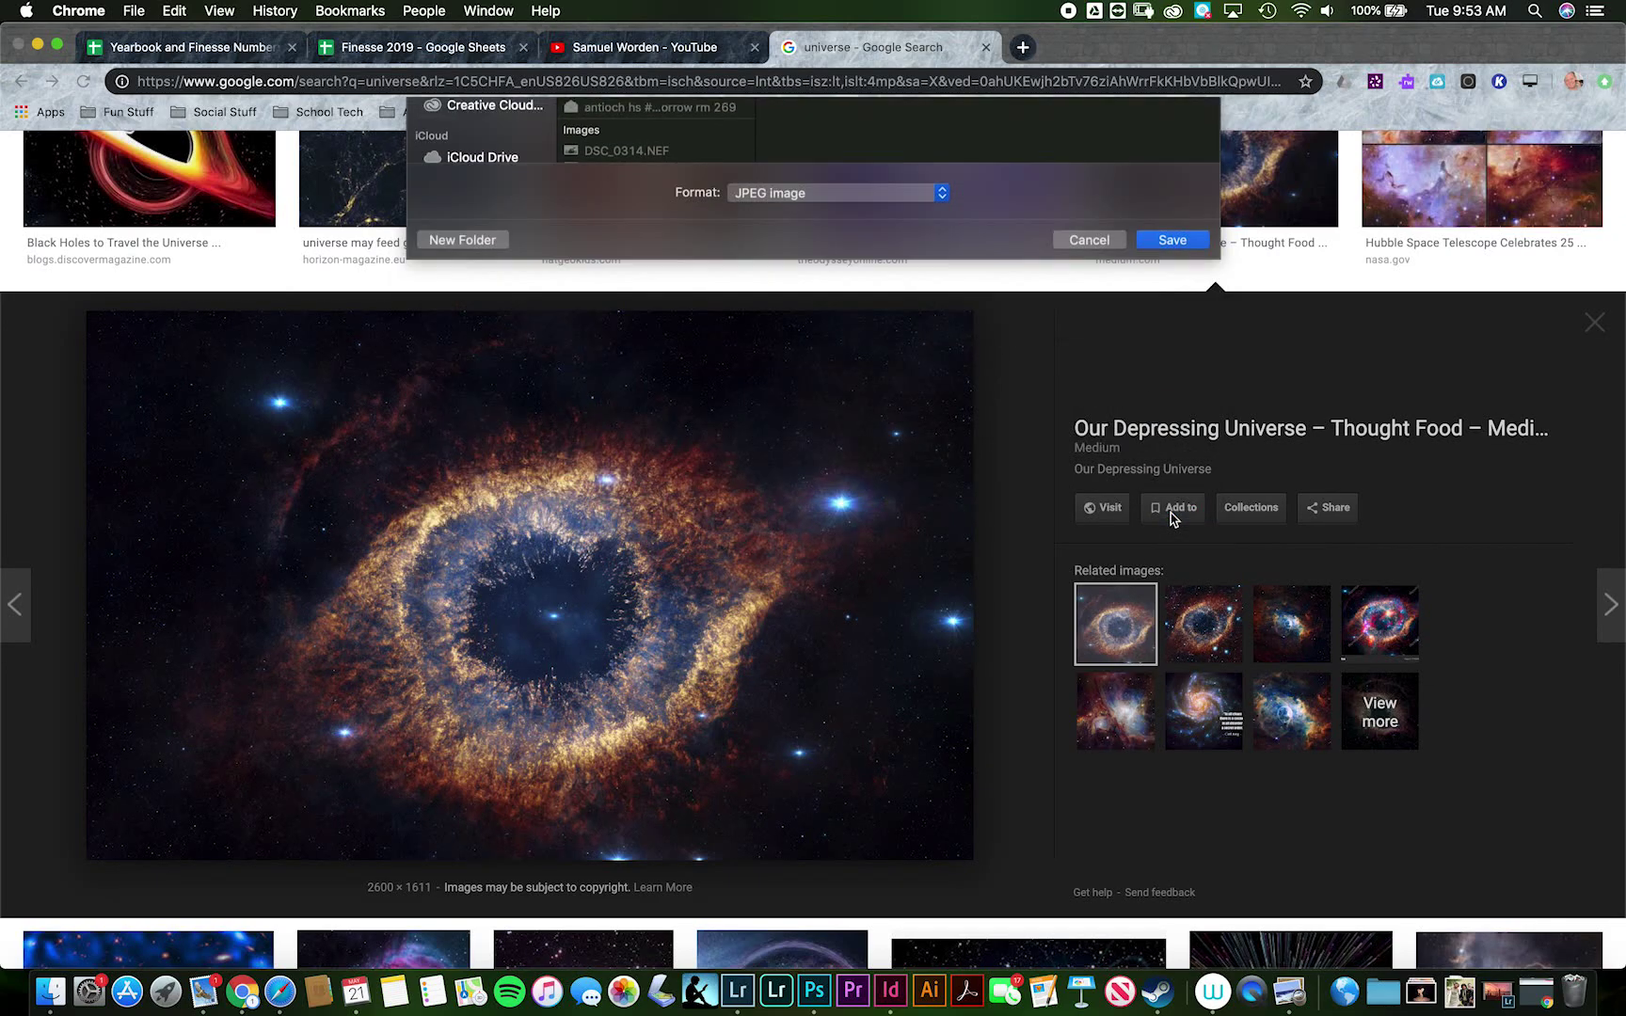
{"action": "left_click", "coordinate": [38, 43]}
Minimize the InDesign, PDF preview and Google Docs windows to reveal the desktop.
{"action": "left_click", "coordinate": [35, 41]}
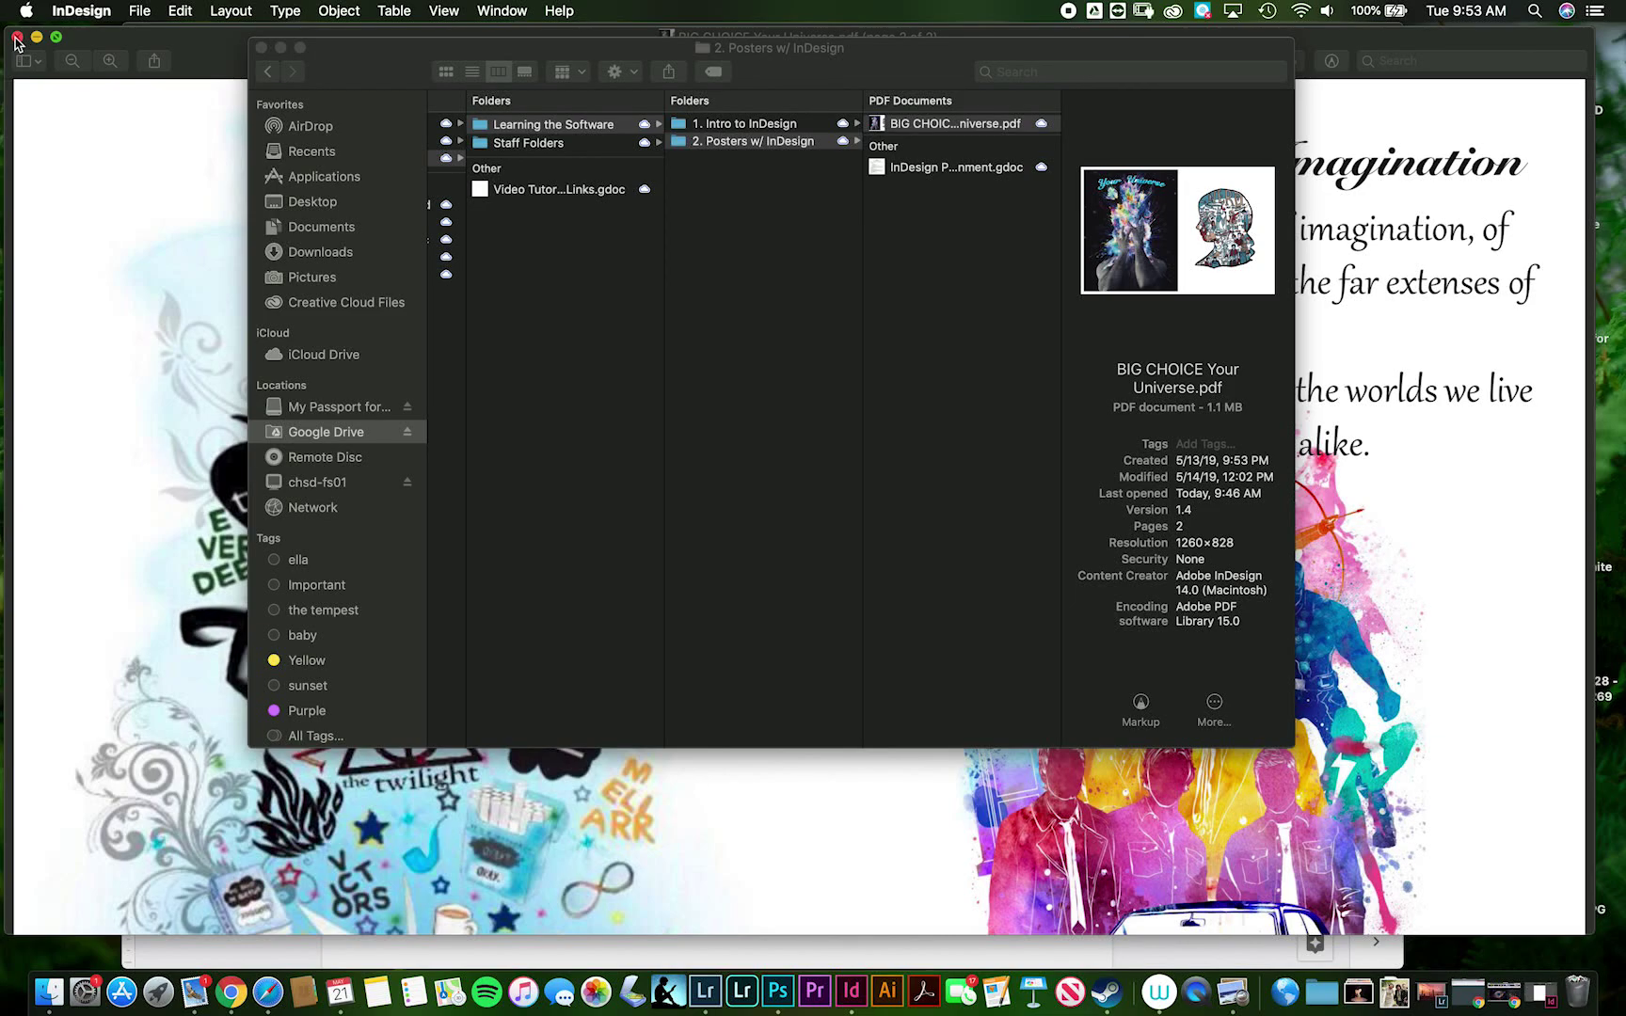
{"action": "left_click", "coordinate": [36, 35]}
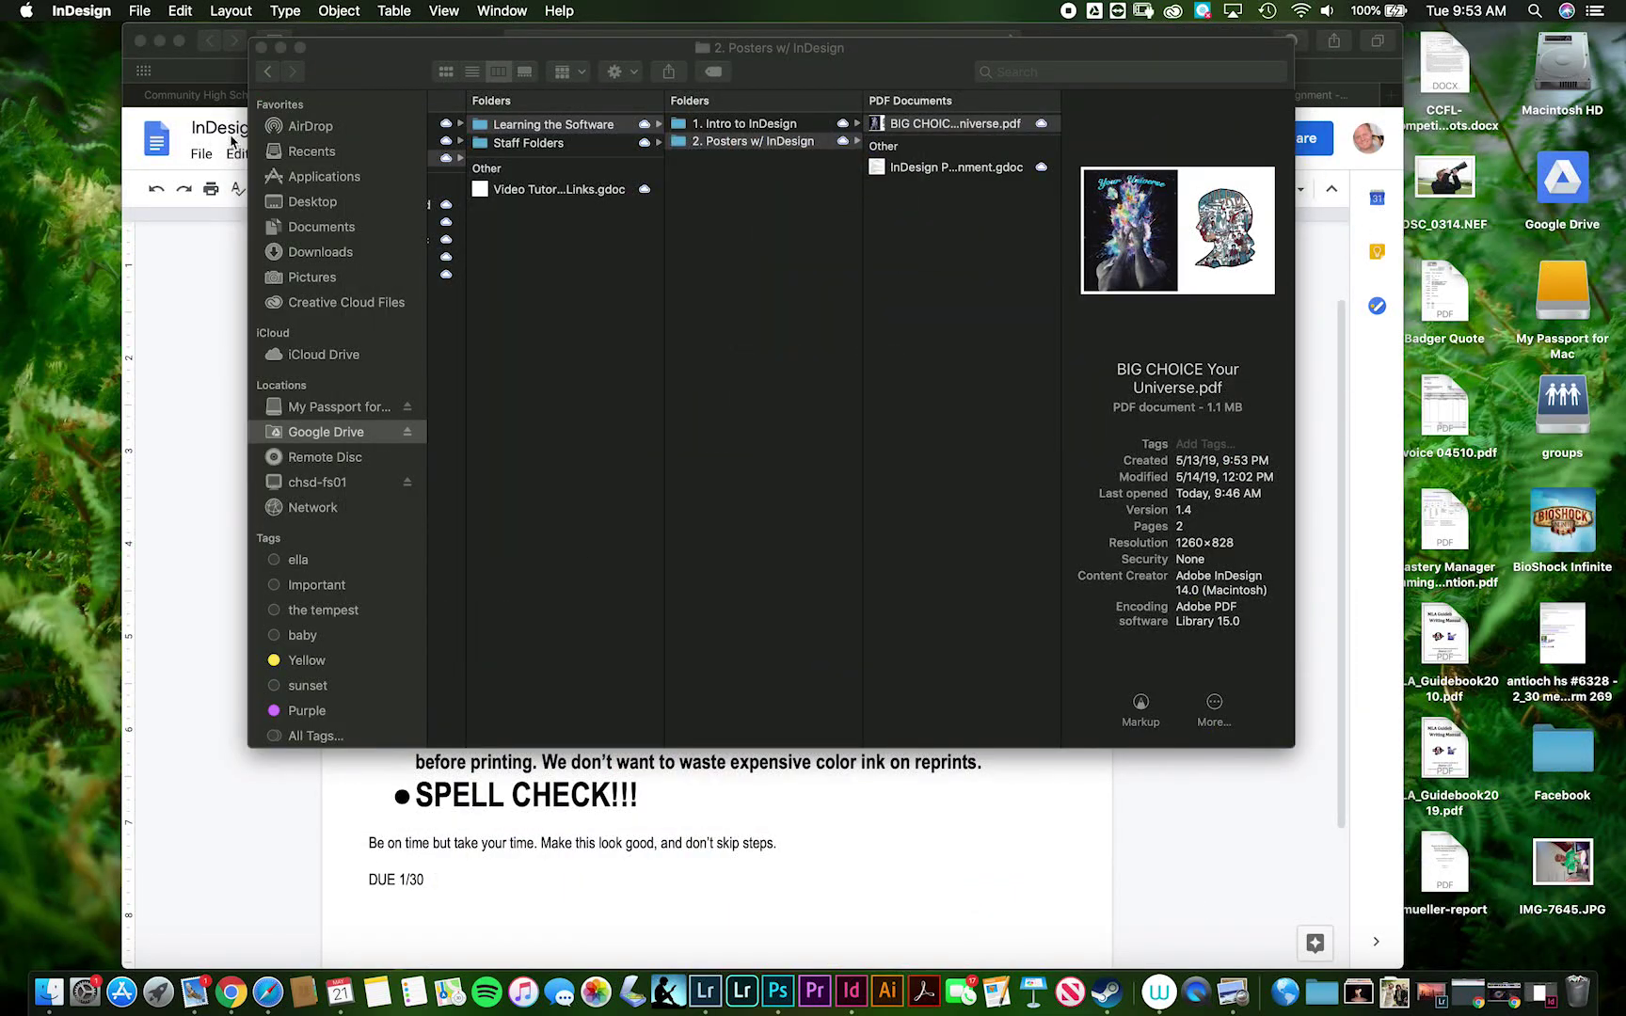
{"action": "left_click", "coordinate": [156, 44]}
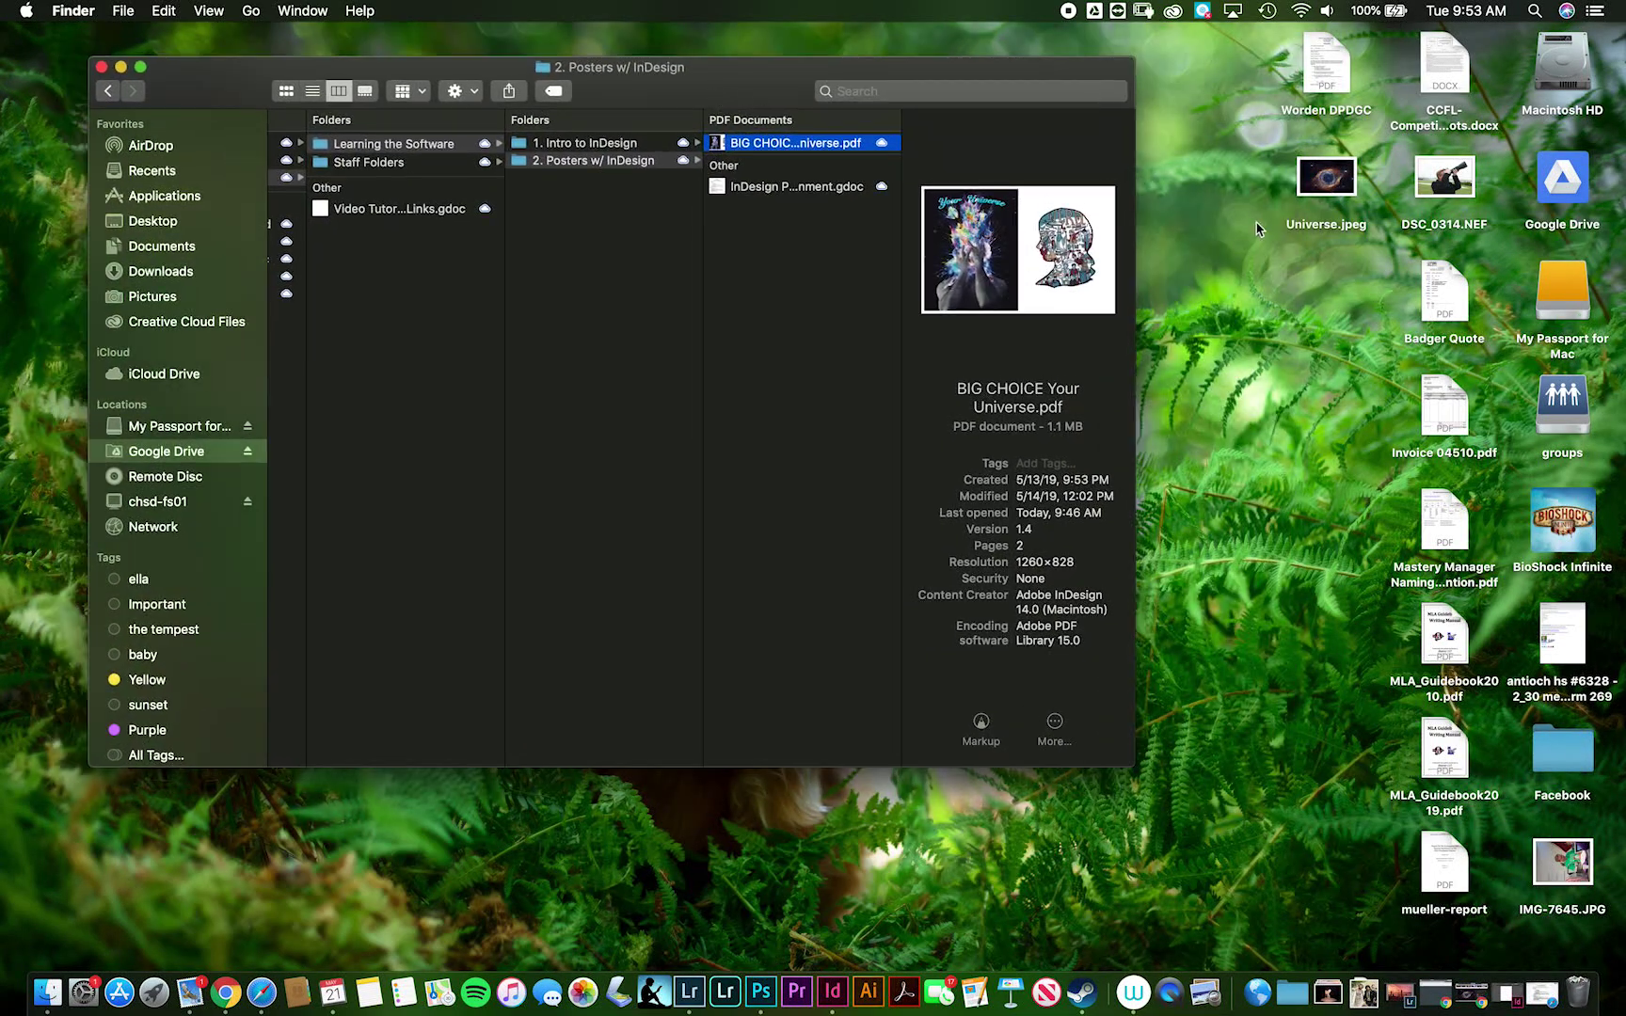
Copy Universe.jpeg into Staff Folders > 2. Posters w/ InDesign and bring InDesign back.
{"action": "left_click_drag", "start_coordinate": [1343, 188], "coordinate": [1306, 294]}
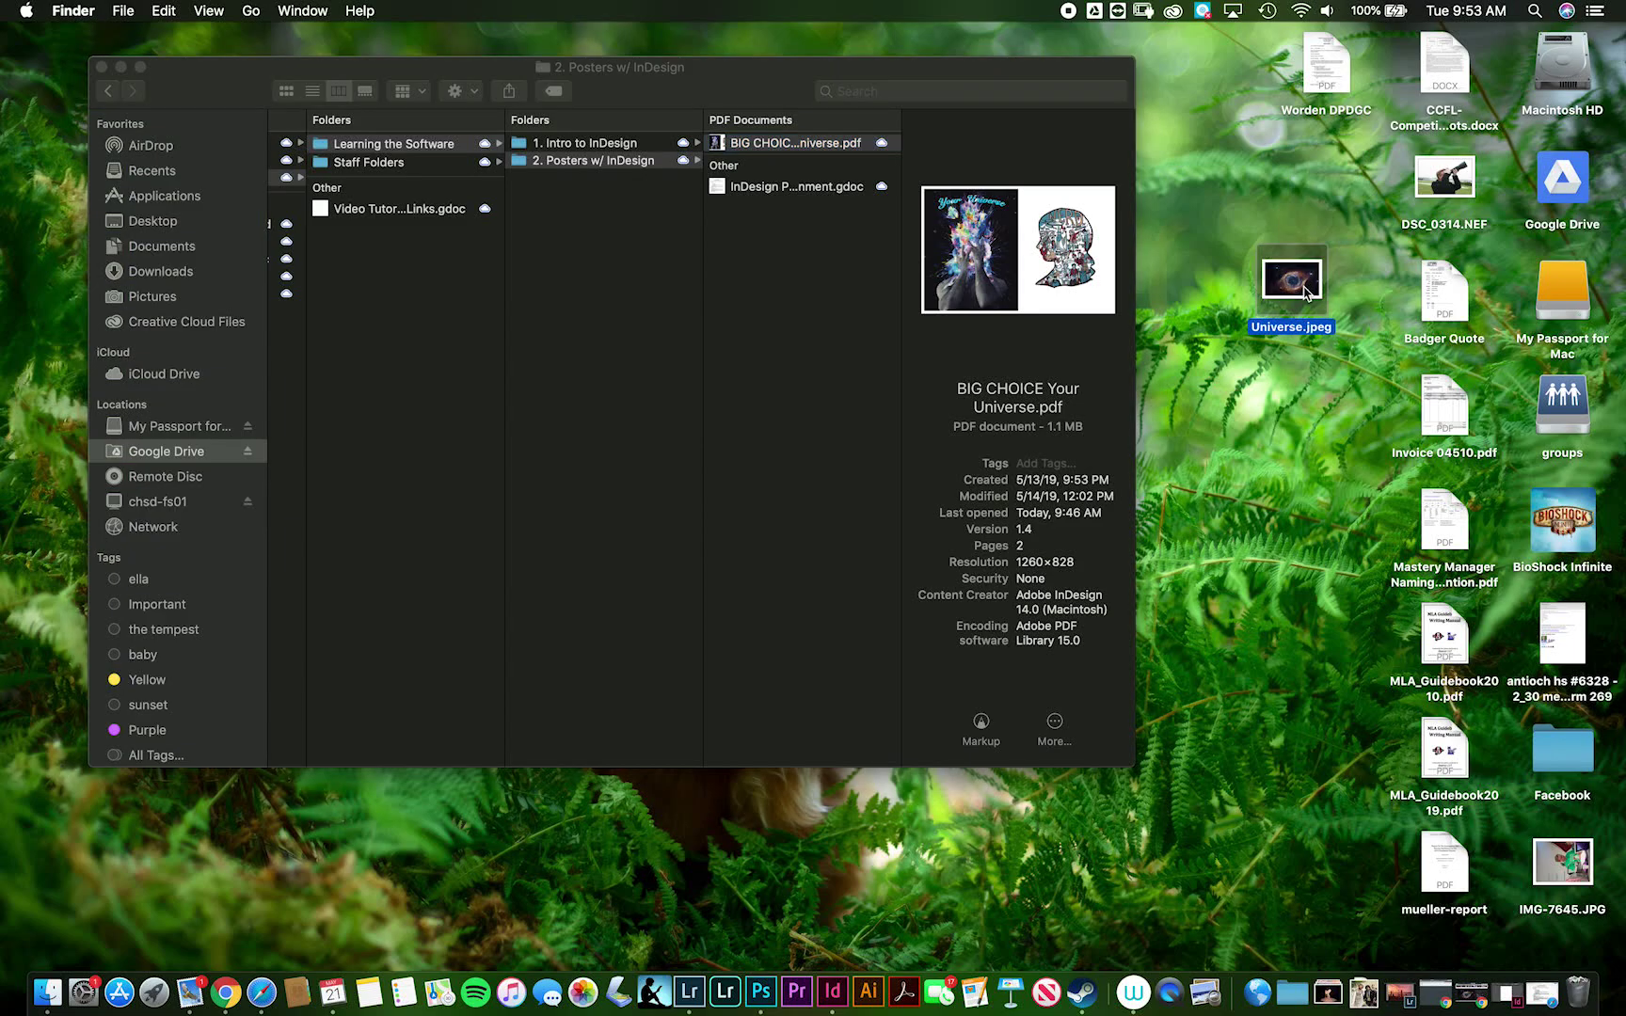
{"action": "left_click", "coordinate": [363, 163]}
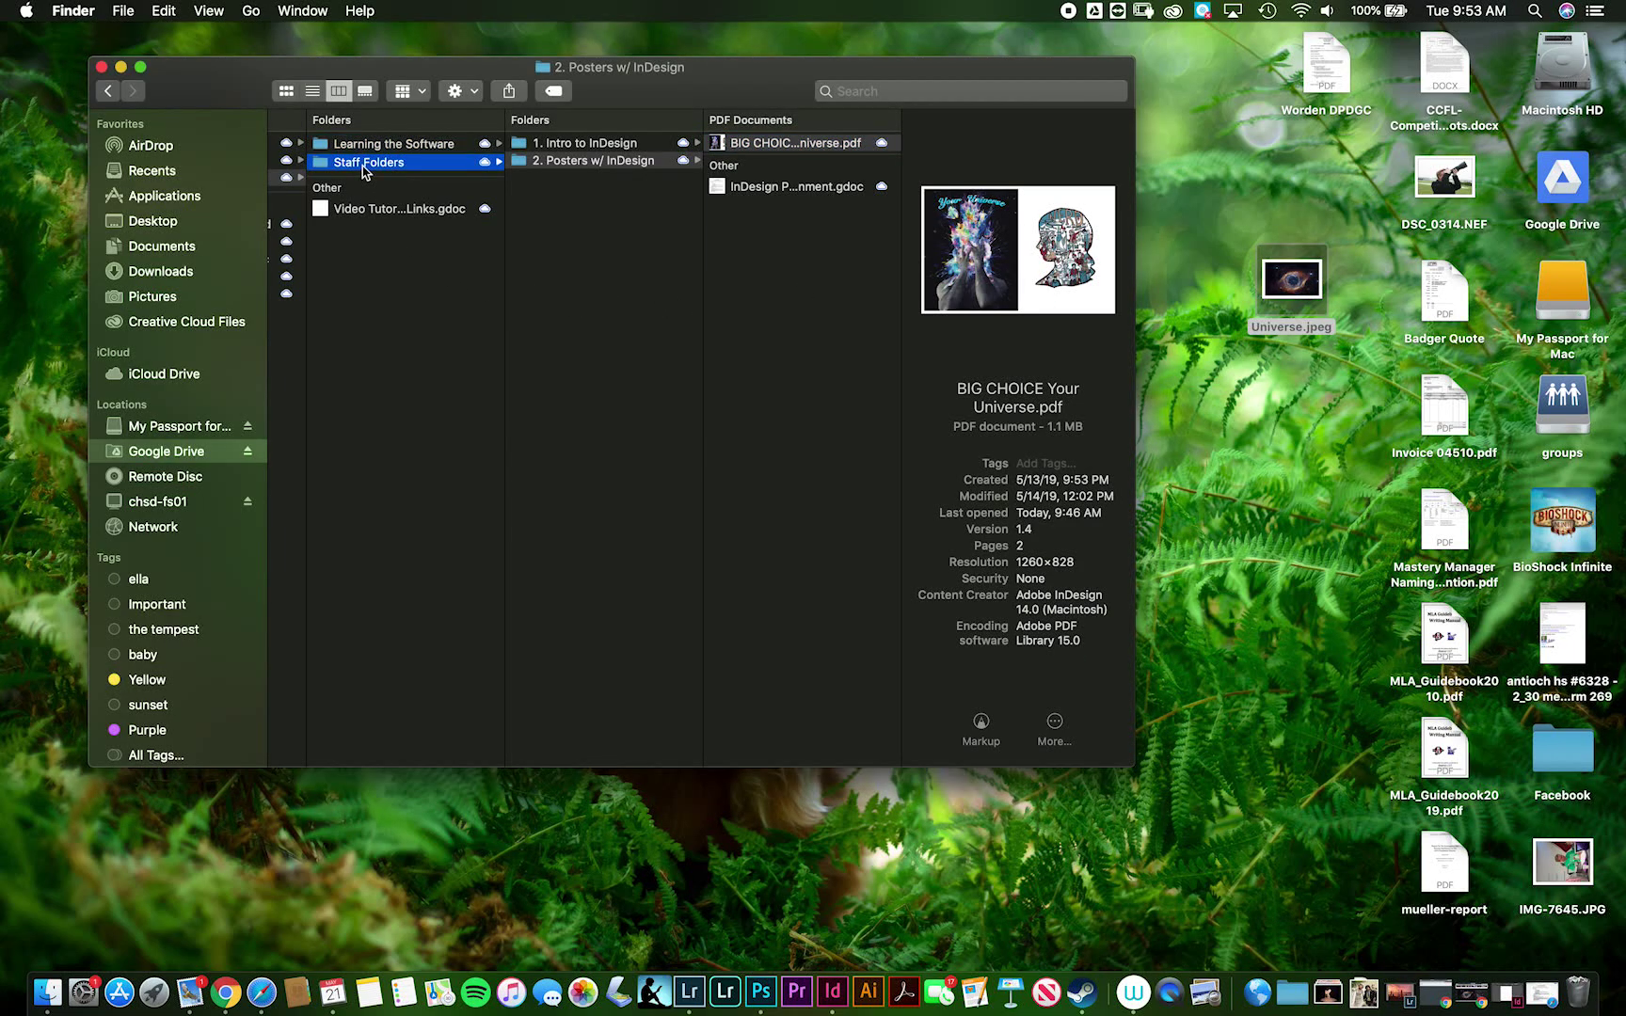
{"action": "left_click", "coordinate": [540, 145]}
{"action": "left_click", "coordinate": [771, 153]}
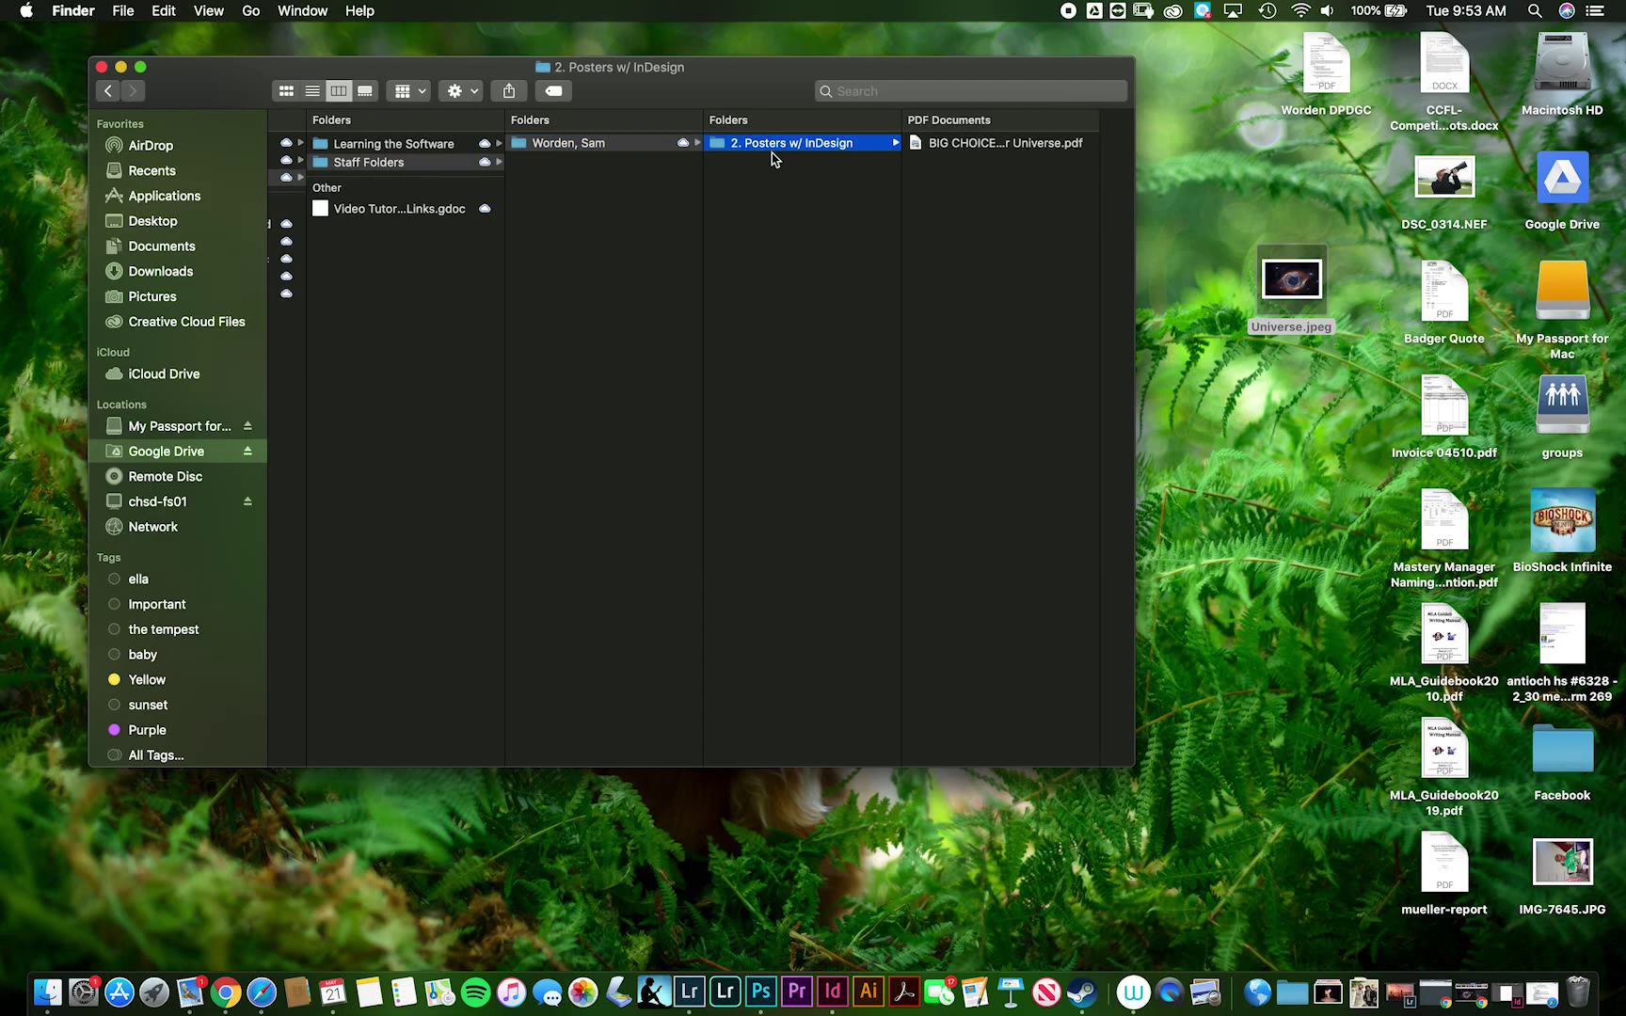
{"action": "left_click_drag", "start_coordinate": [1307, 280], "coordinate": [1001, 224]}
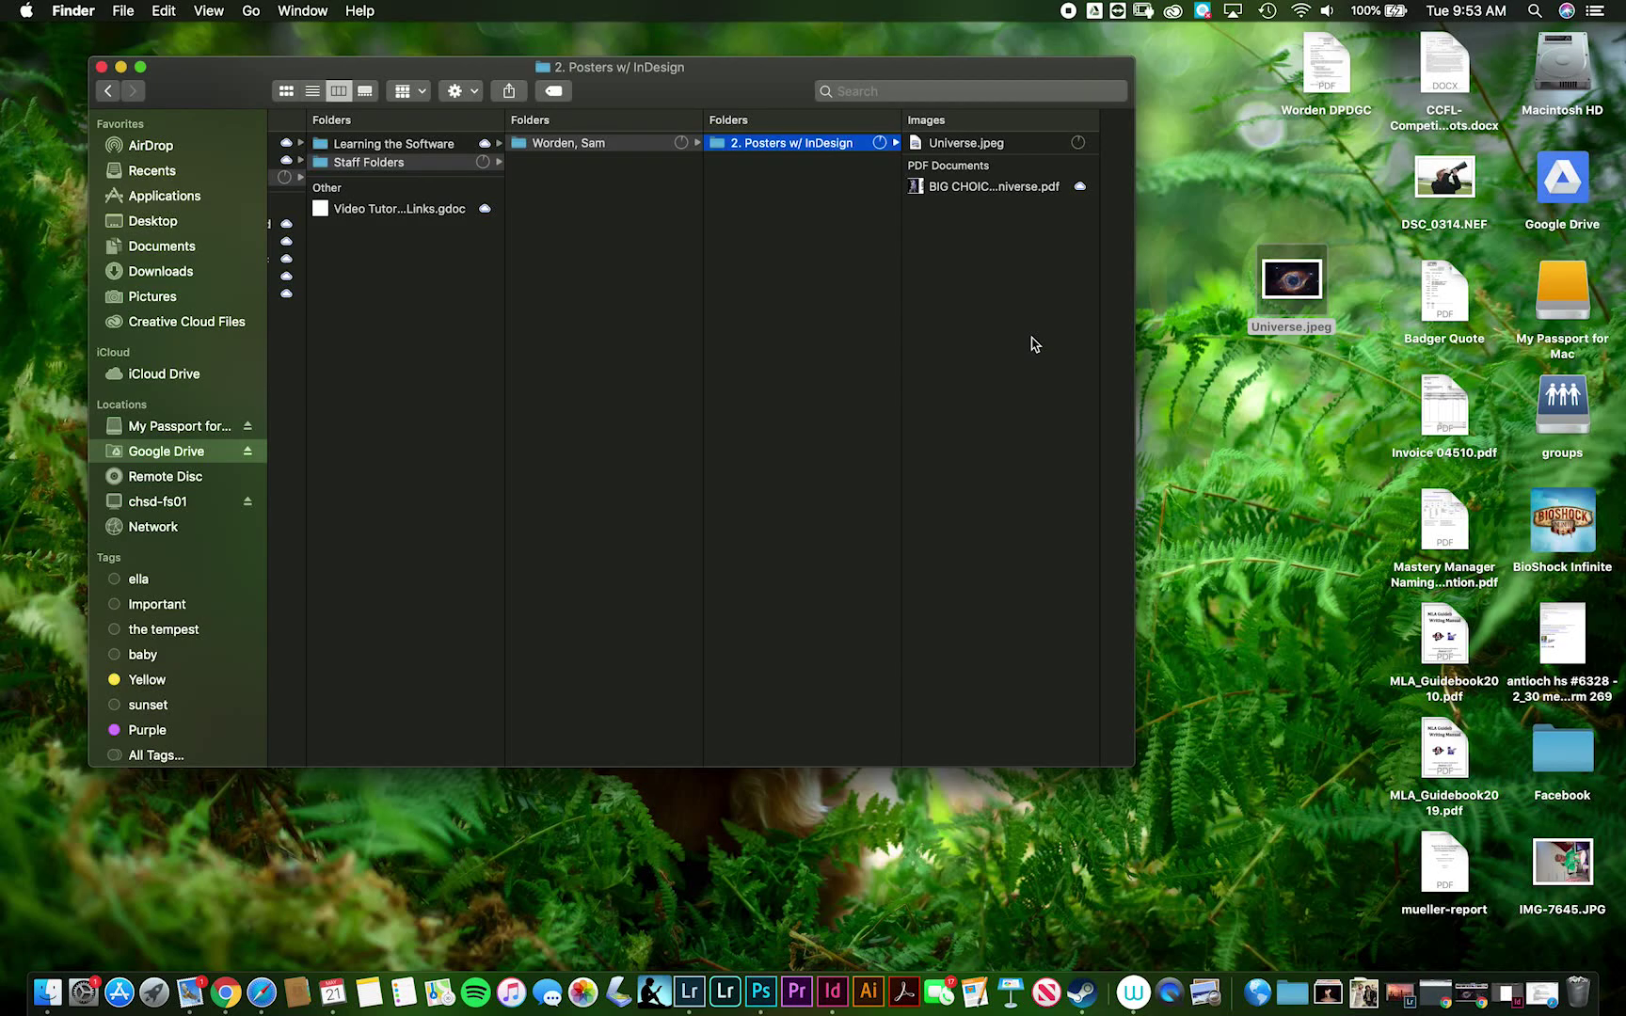
{"action": "left_click", "coordinate": [1508, 995]}
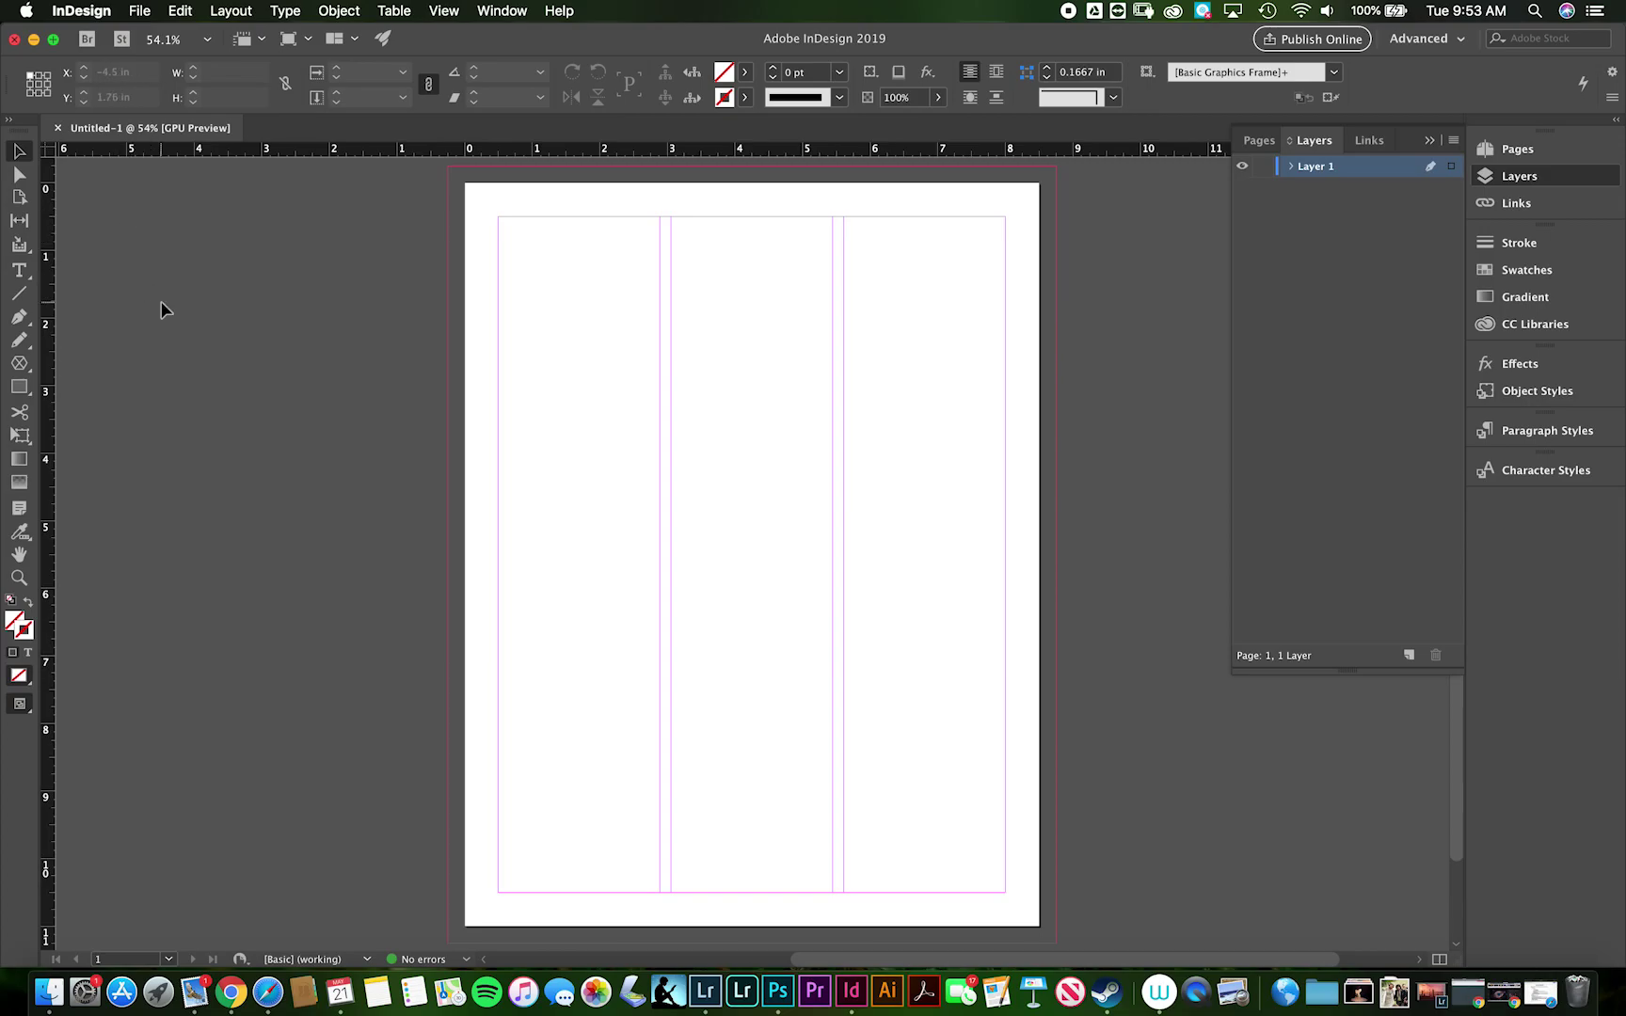
Draw an empty 9 × 11.5 in rectangle graphics frame from bleed corner to bleed corner.
{"action": "key", "text": "super+Tab"}
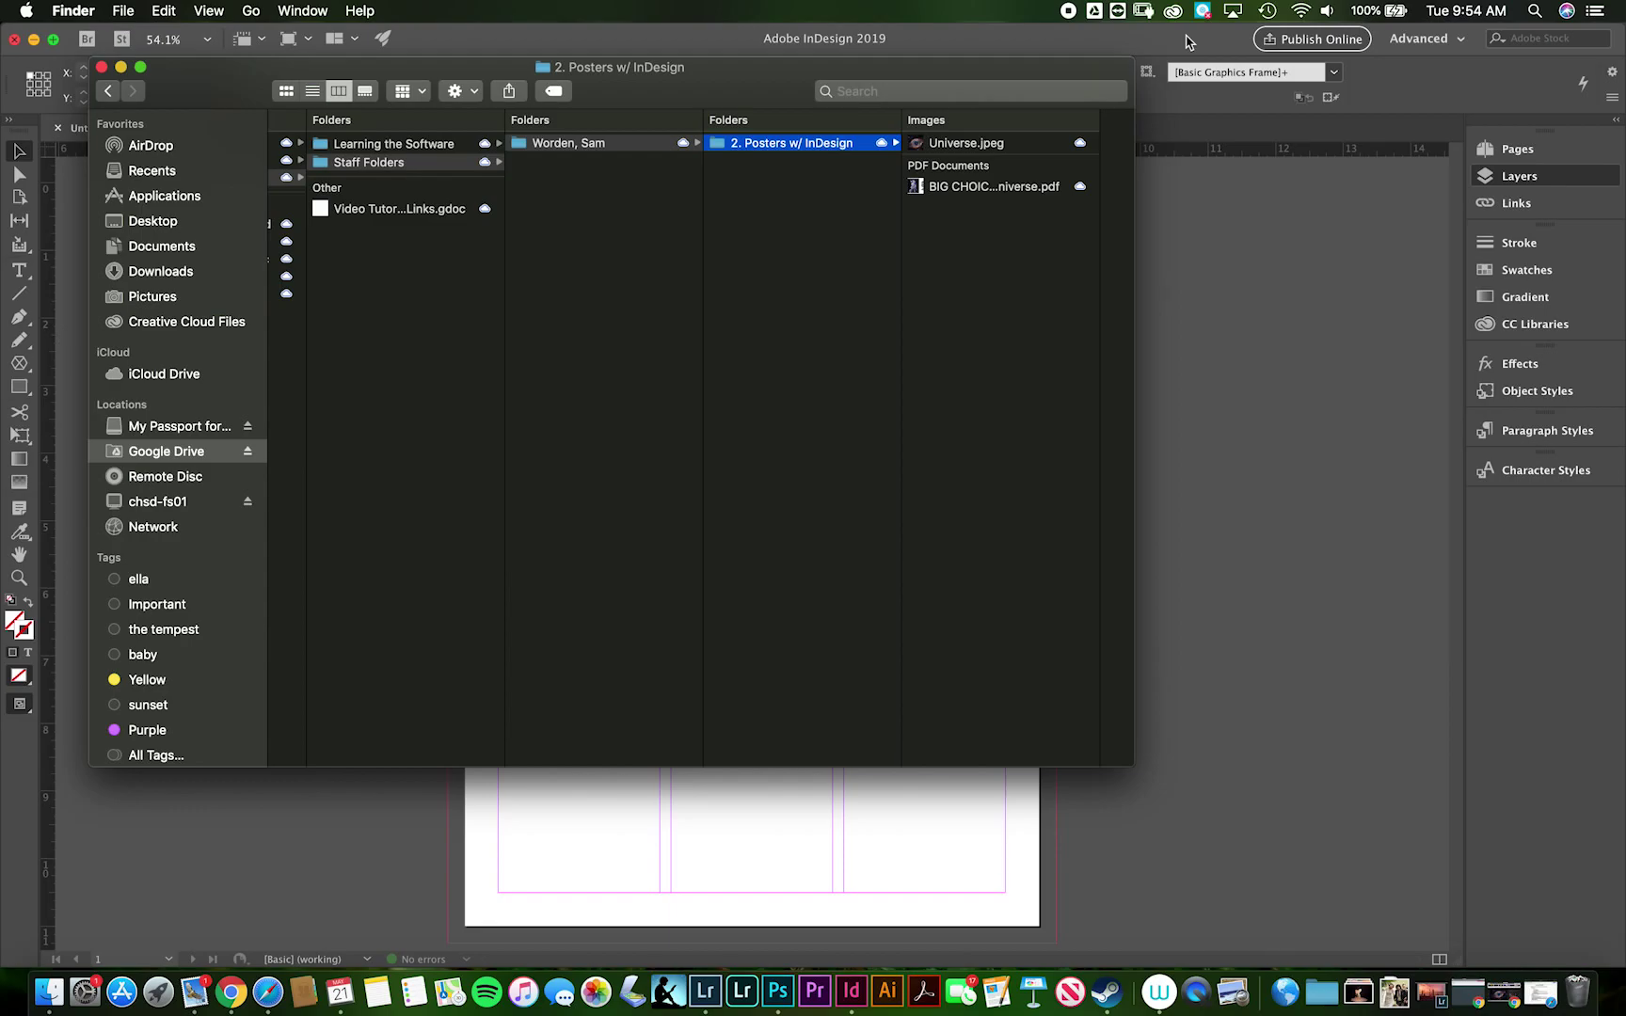
{"action": "left_click", "coordinate": [1186, 42]}
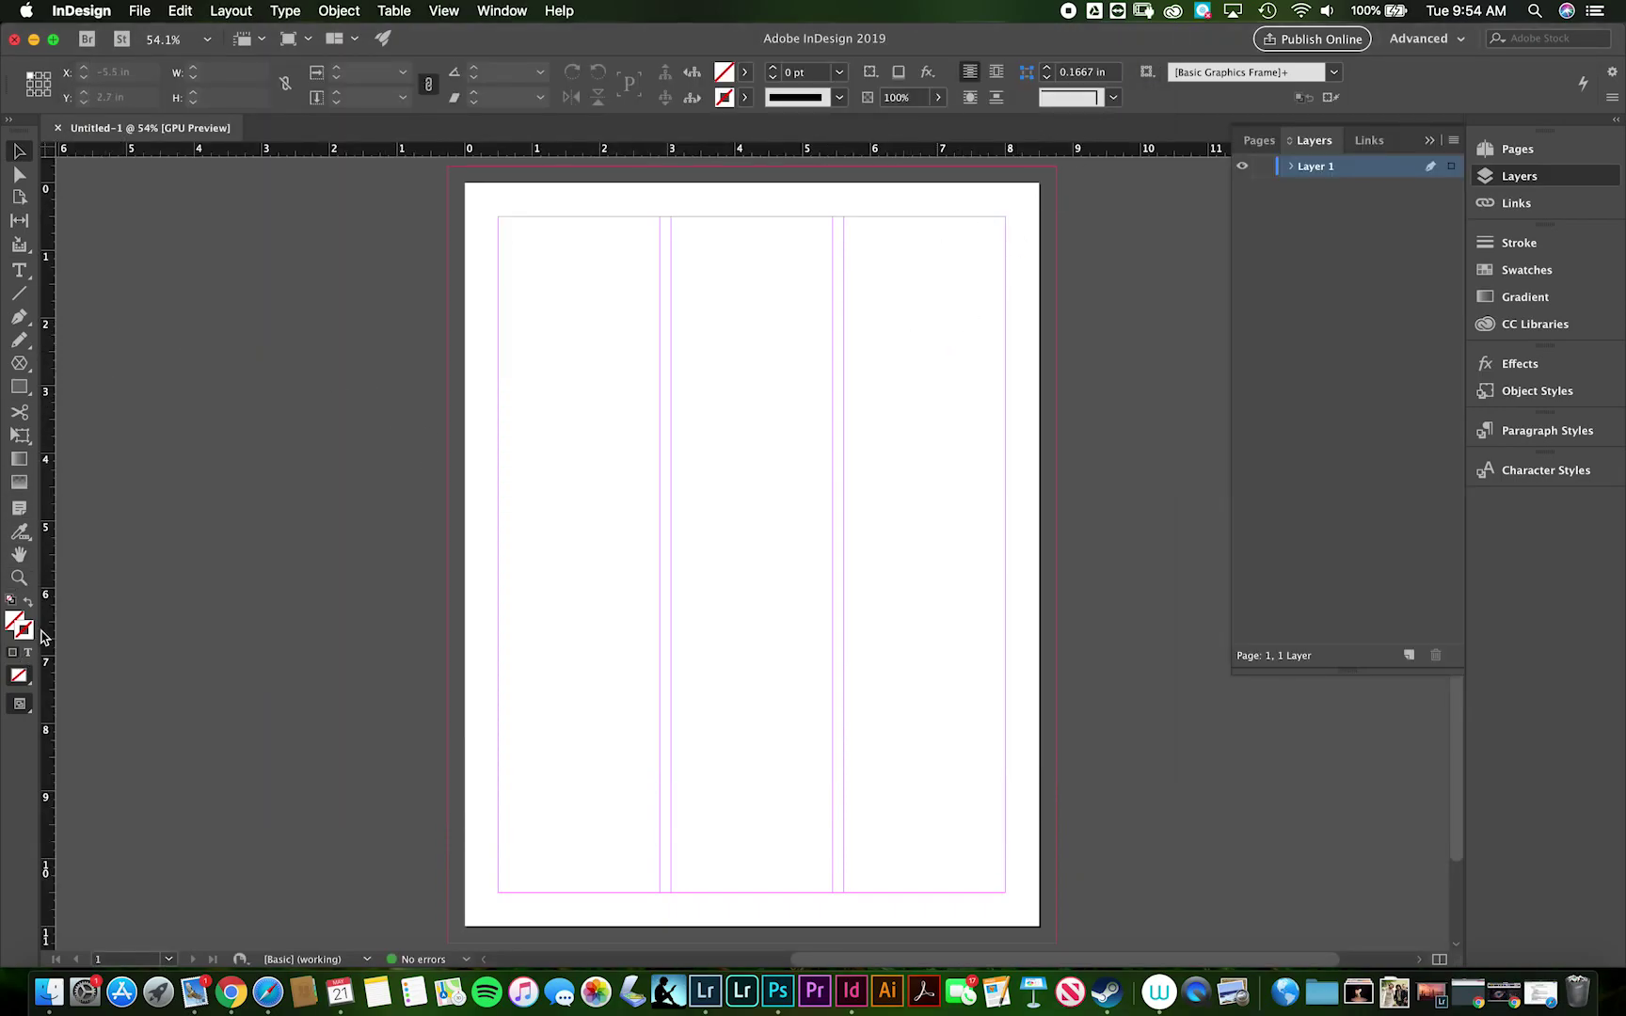
{"action": "left_click", "coordinate": [20, 363]}
{"action": "left_click_drag", "start_coordinate": [23, 367], "coordinate": [64, 379]}
{"action": "left_click_drag", "start_coordinate": [448, 168], "coordinate": [1056, 943]}
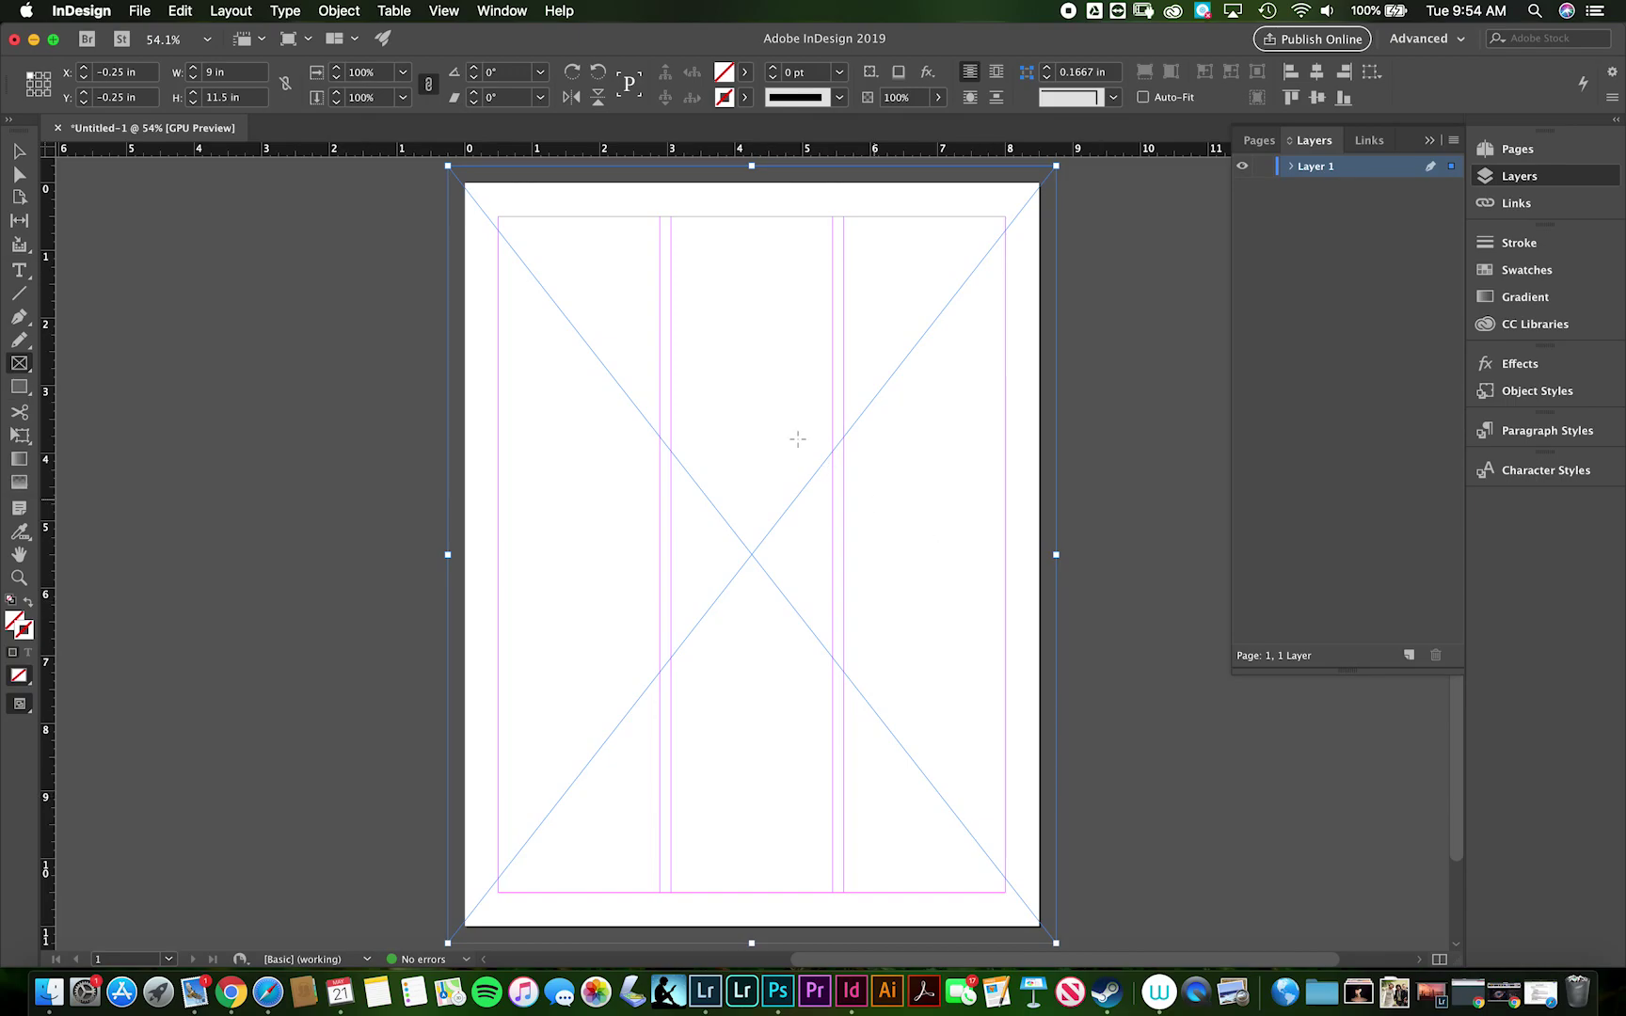
Place Universe.jpeg from the 2. Posters w/ InDesign folder into the full-page frame.
{"action": "left_click", "coordinate": [153, 18]}
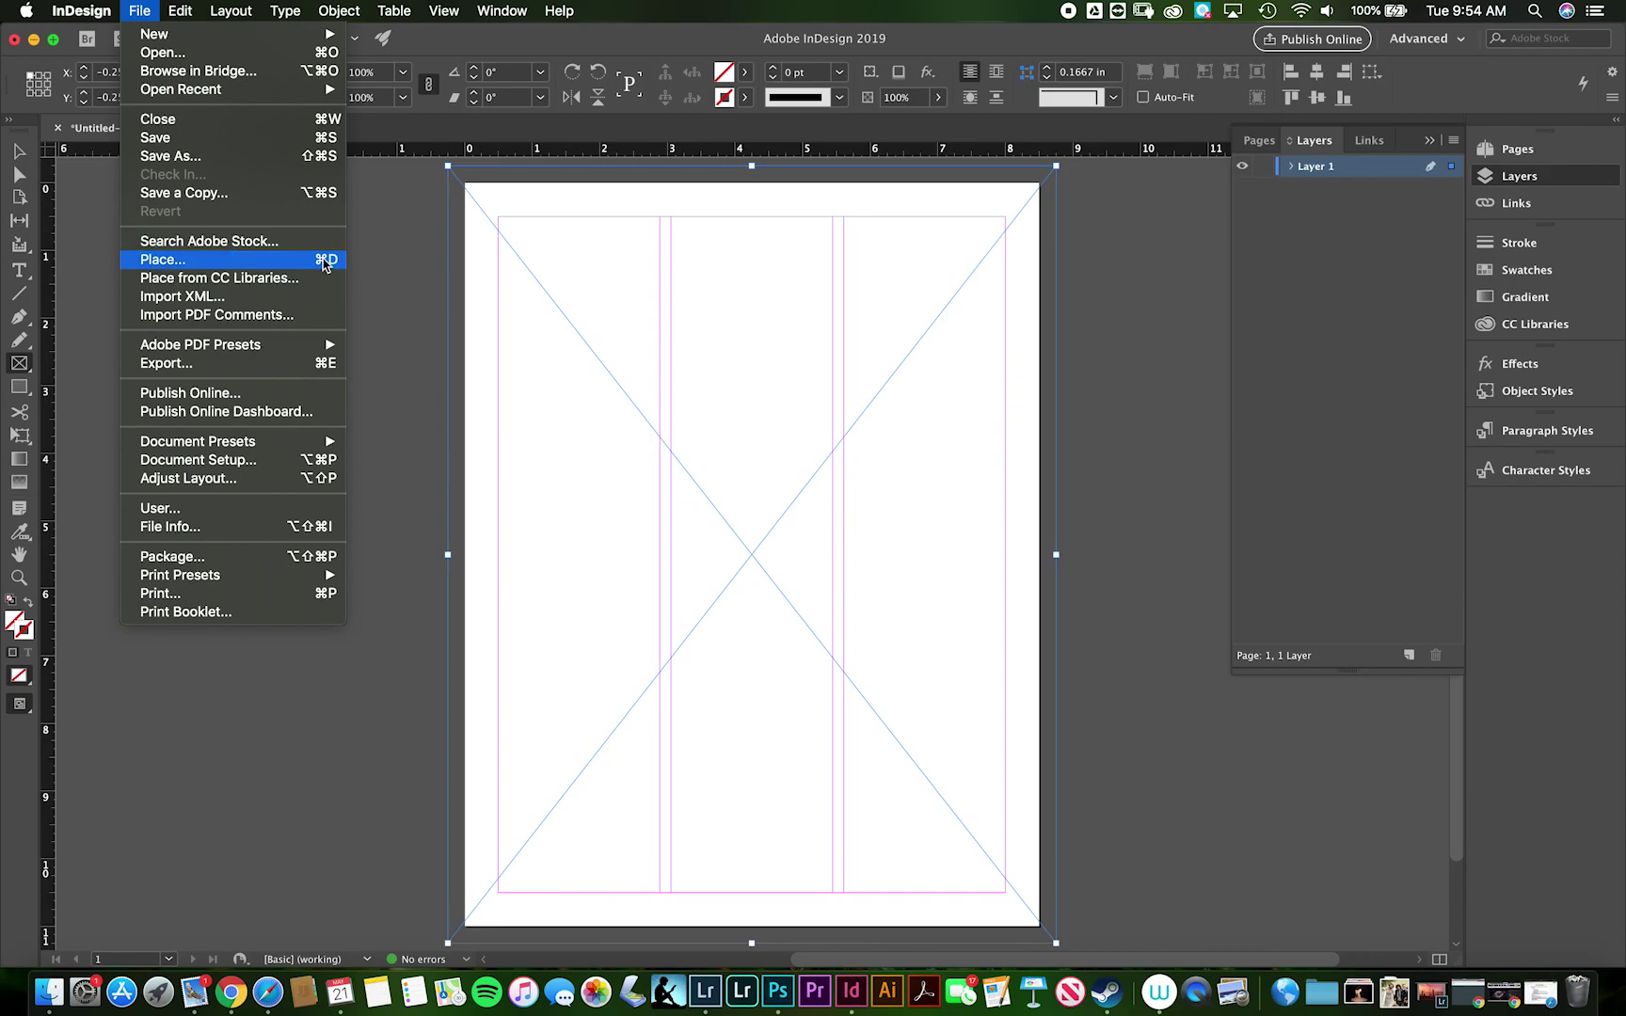
{"action": "left_click", "coordinate": [197, 267]}
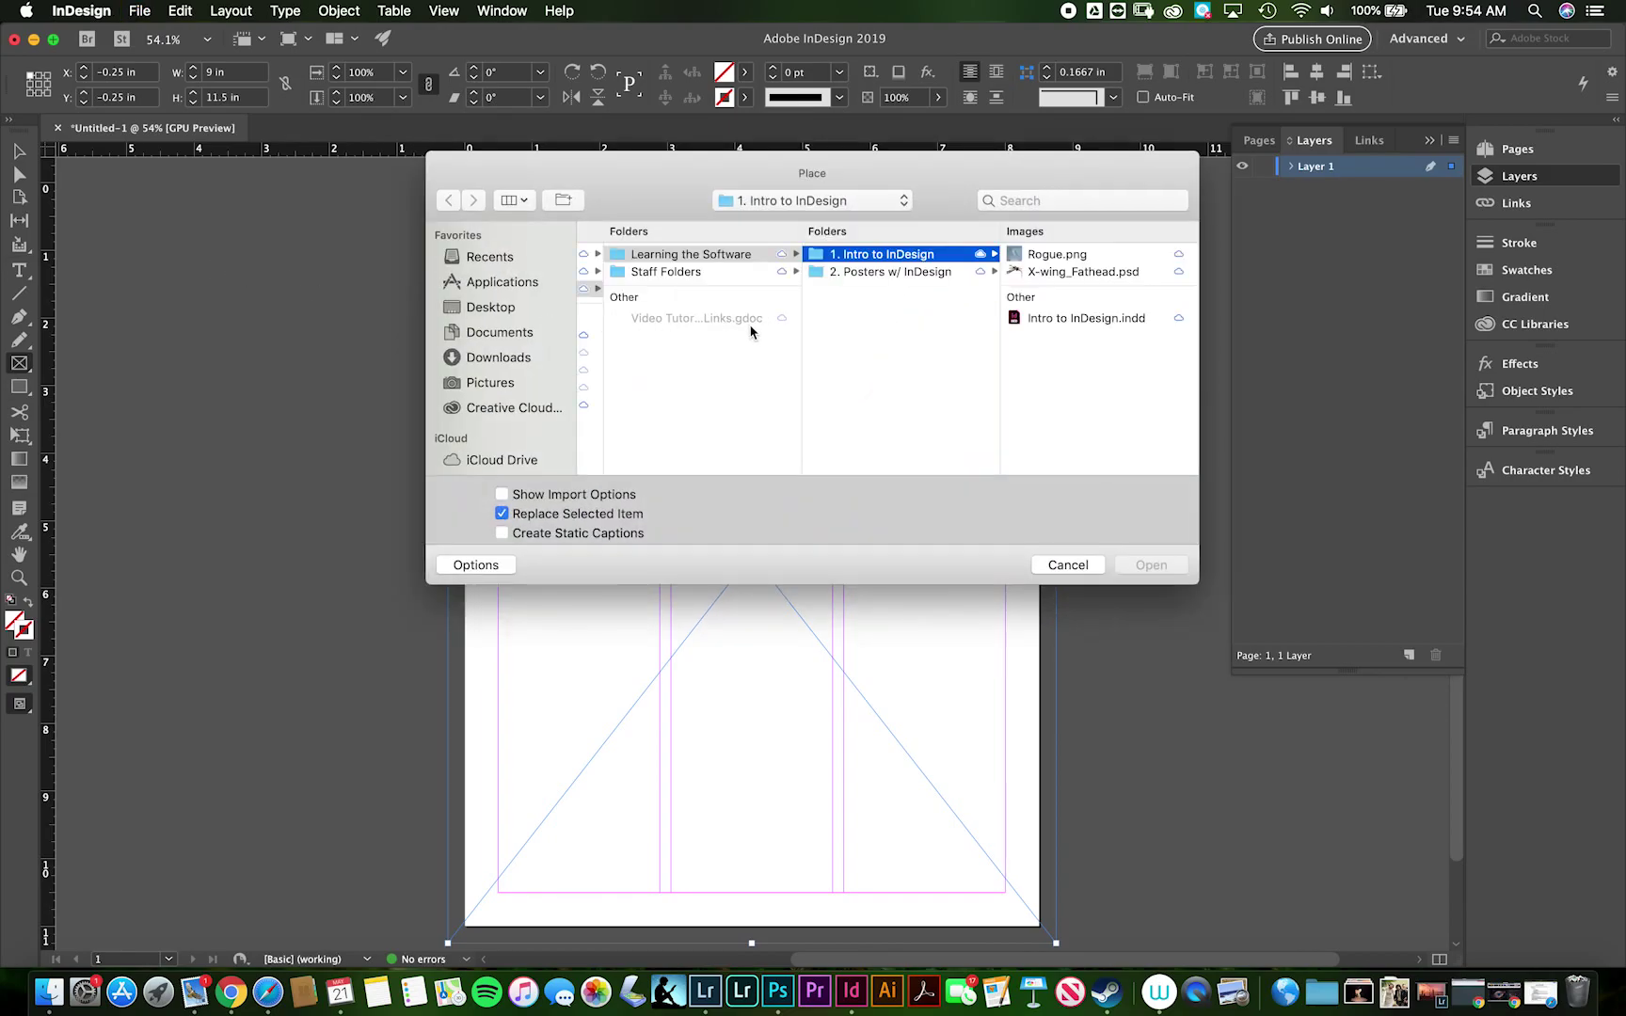
{"action": "left_click", "coordinate": [927, 274]}
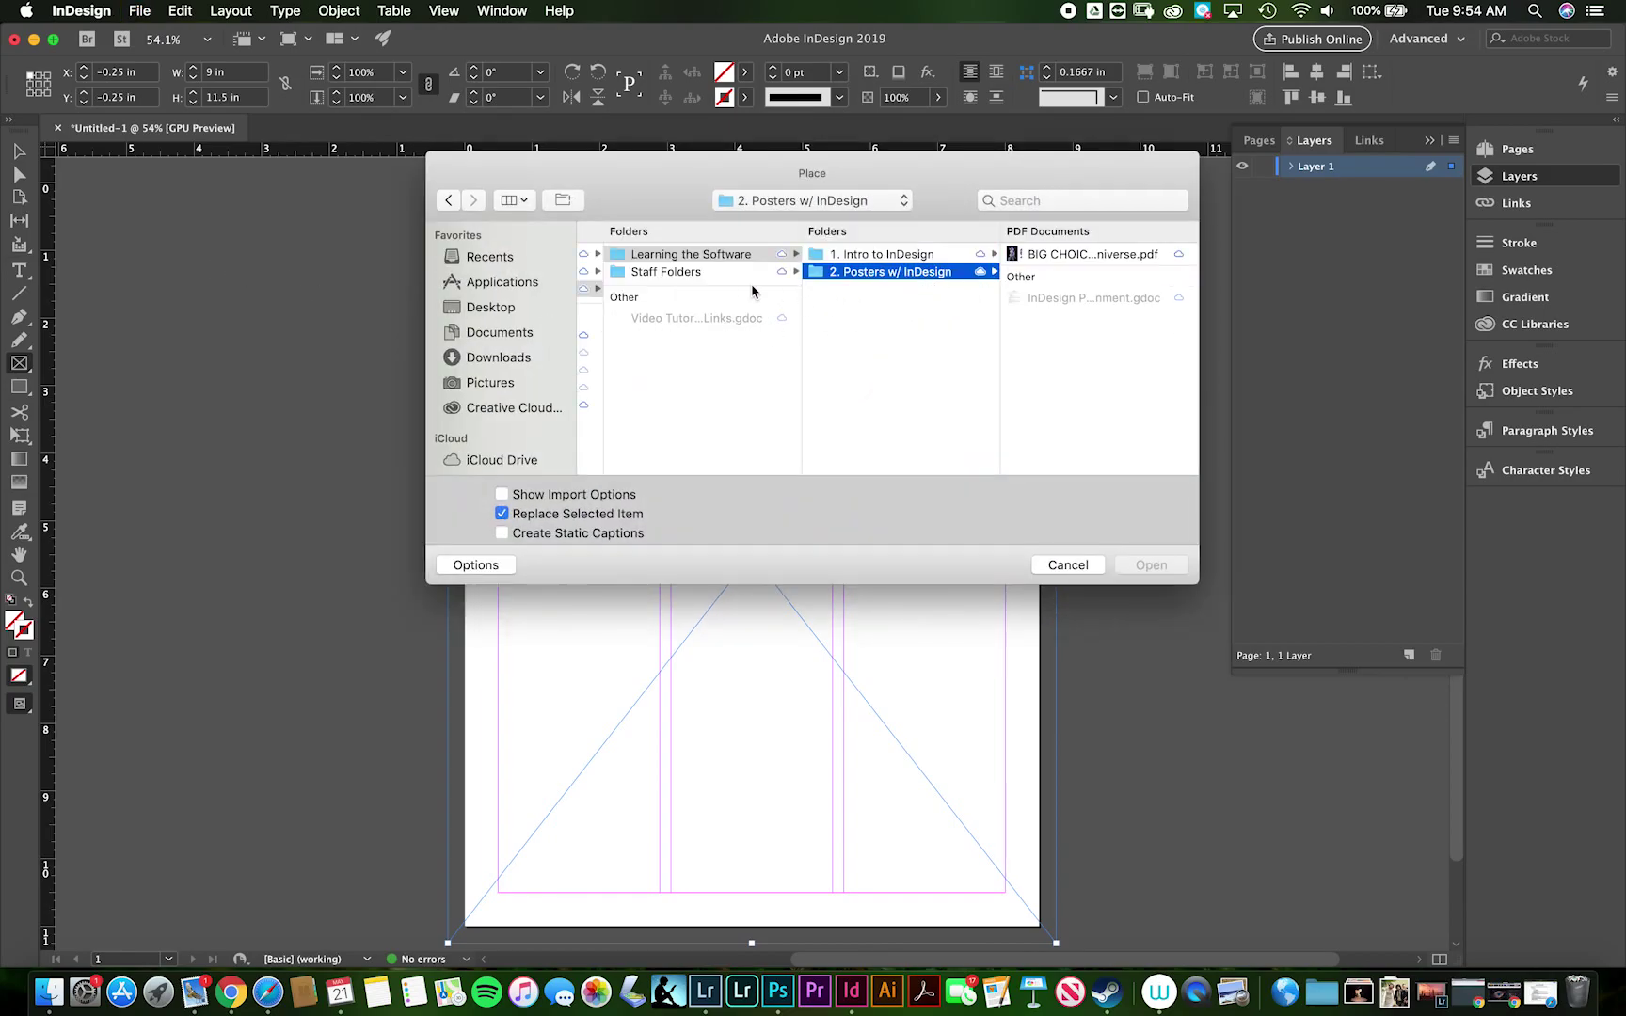
{"action": "left_click", "coordinate": [703, 272]}
{"action": "left_click", "coordinate": [866, 254]}
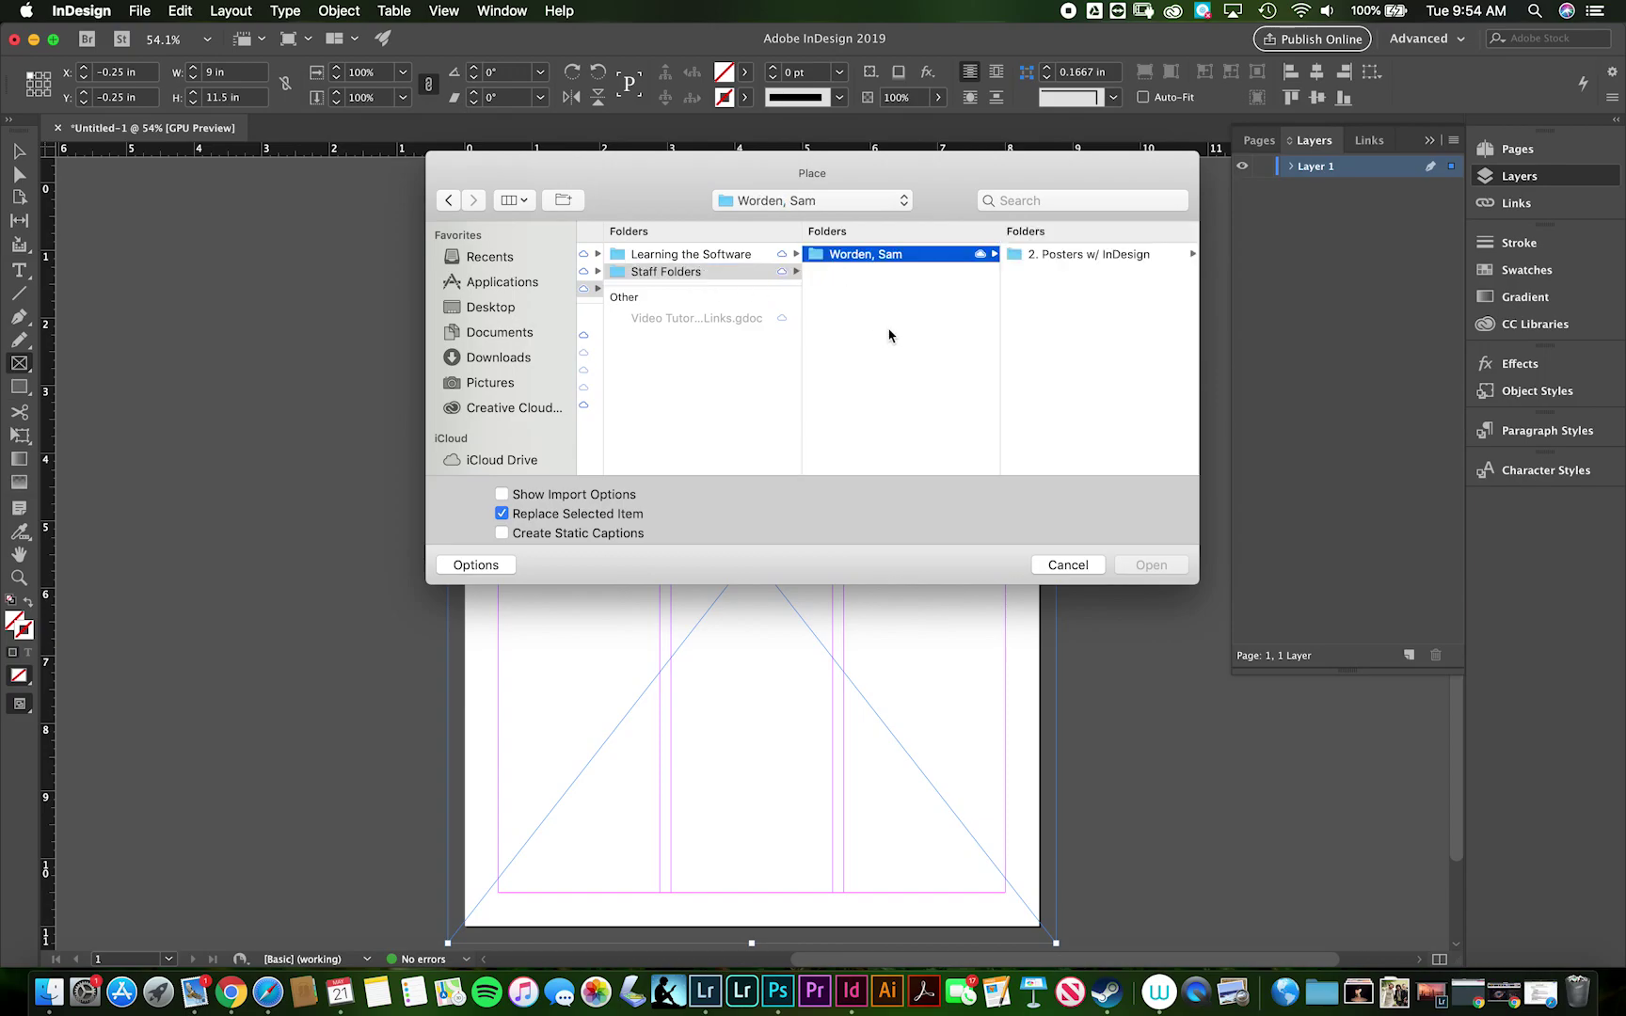
{"action": "key", "text": "Right"}
{"action": "left_click", "coordinate": [1044, 255]}
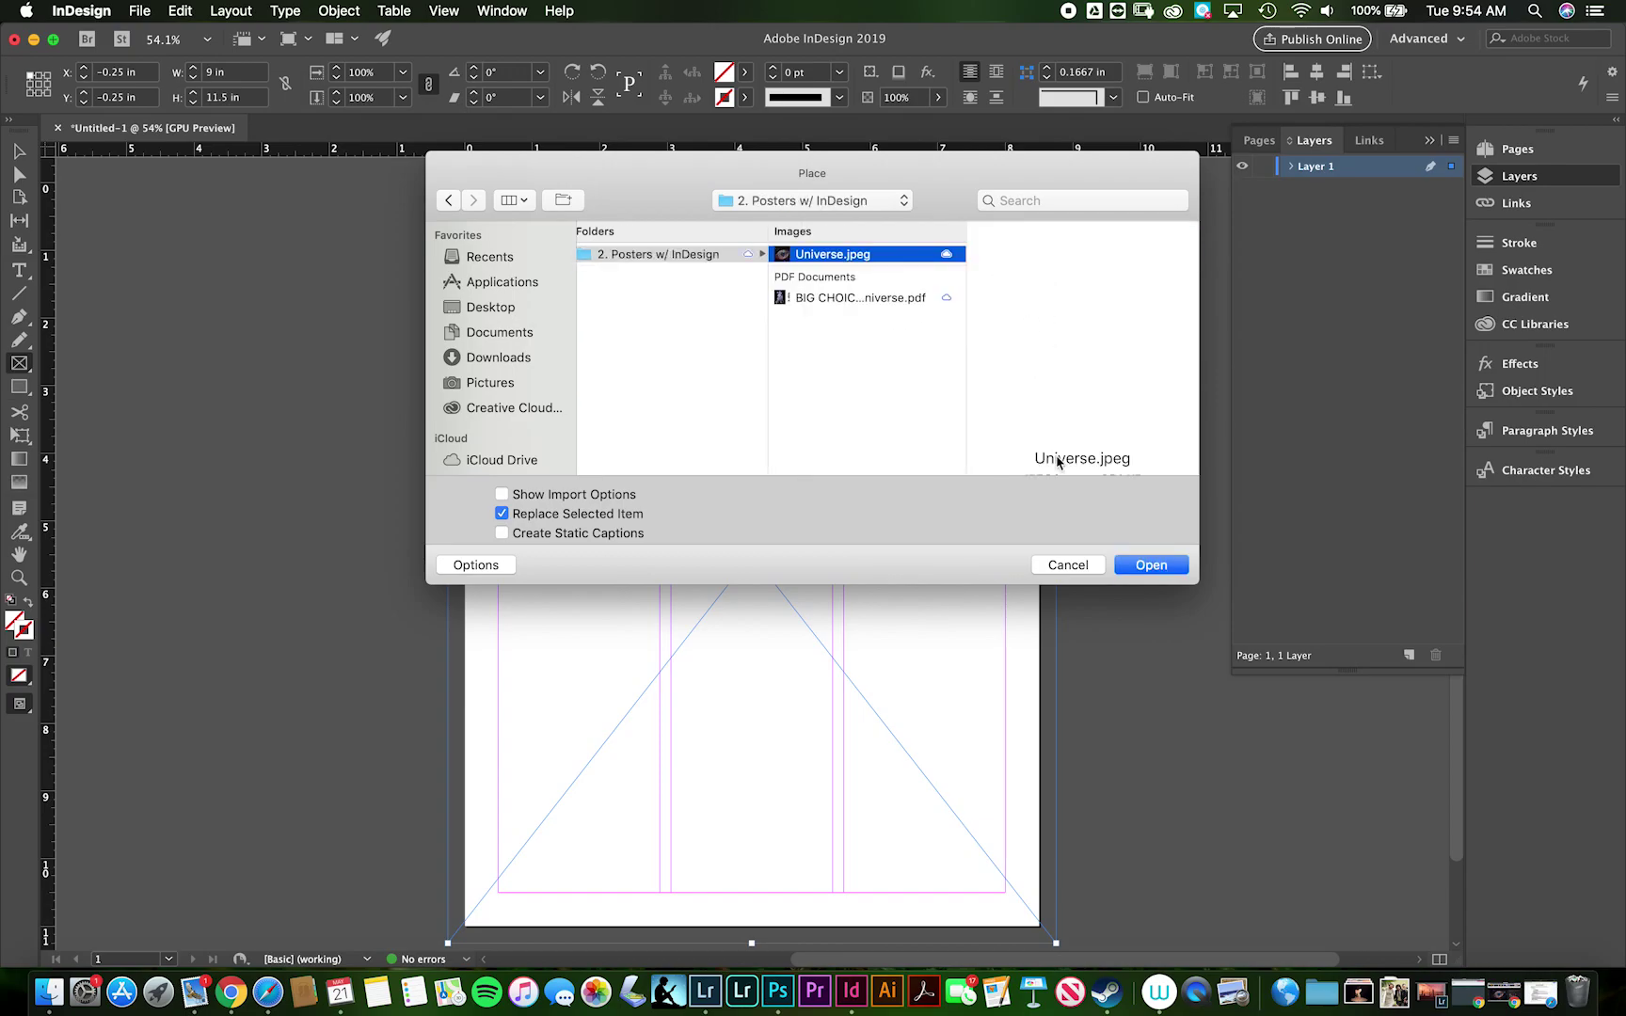
{"action": "left_click", "coordinate": [1151, 566]}
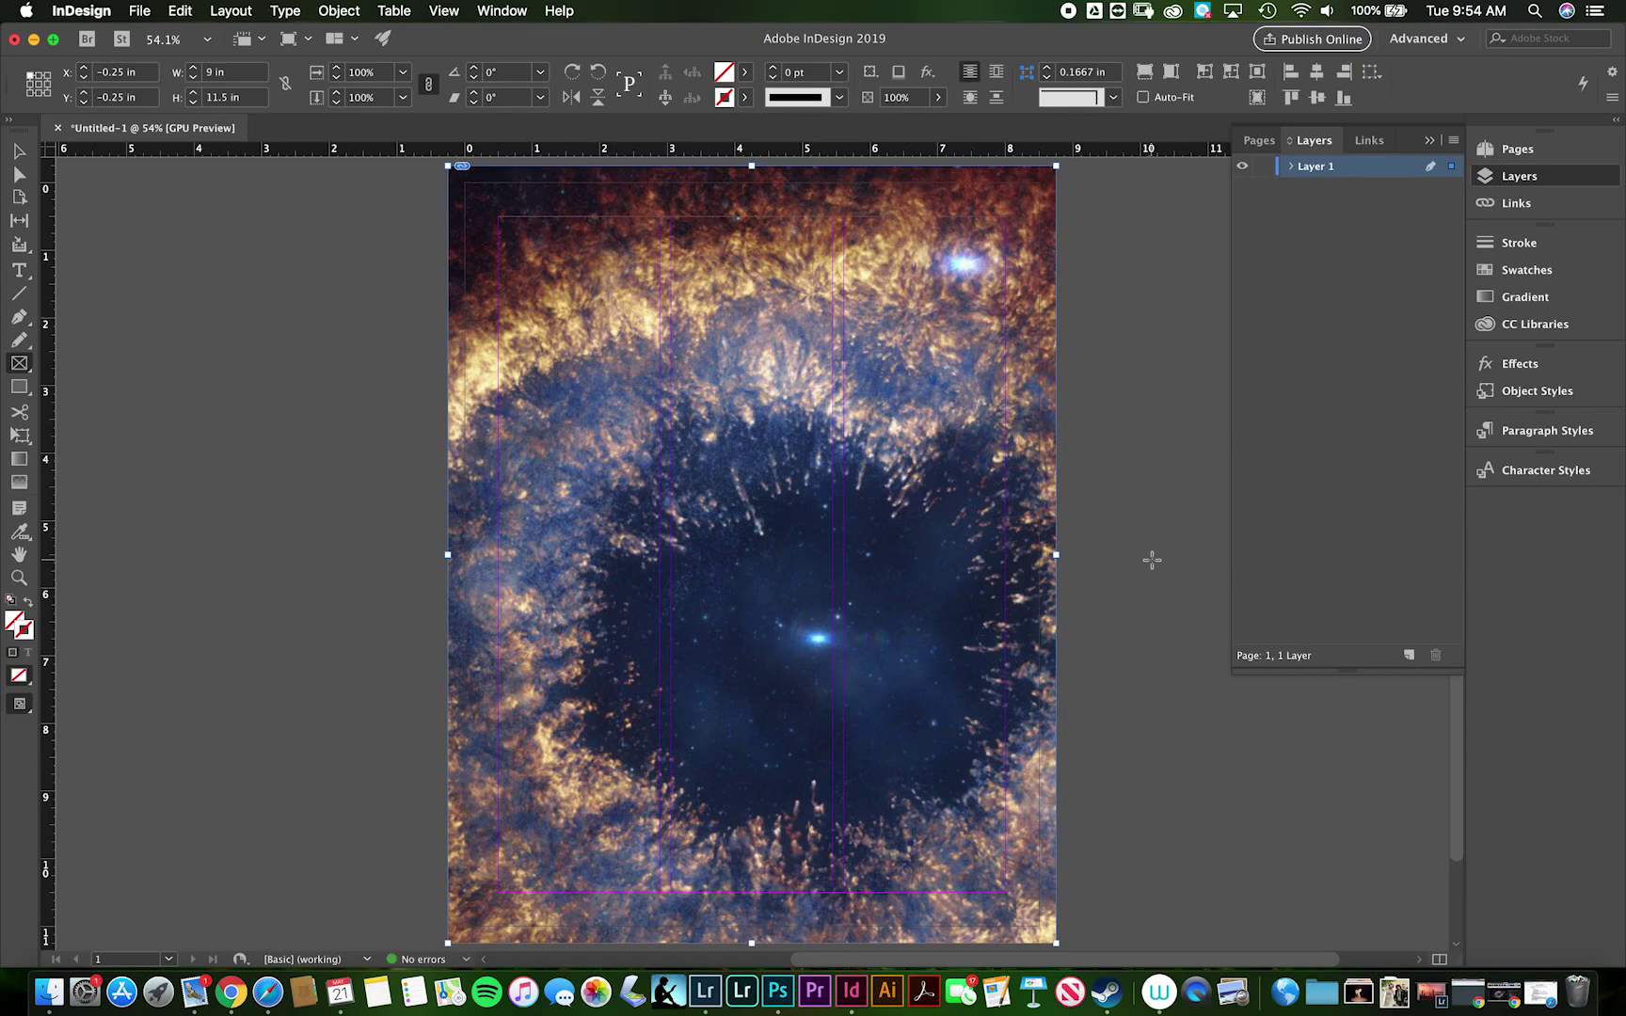
Select the nebula image inside its frame and scale it down with the resize shortcuts.
{"action": "left_click", "coordinate": [19, 150]}
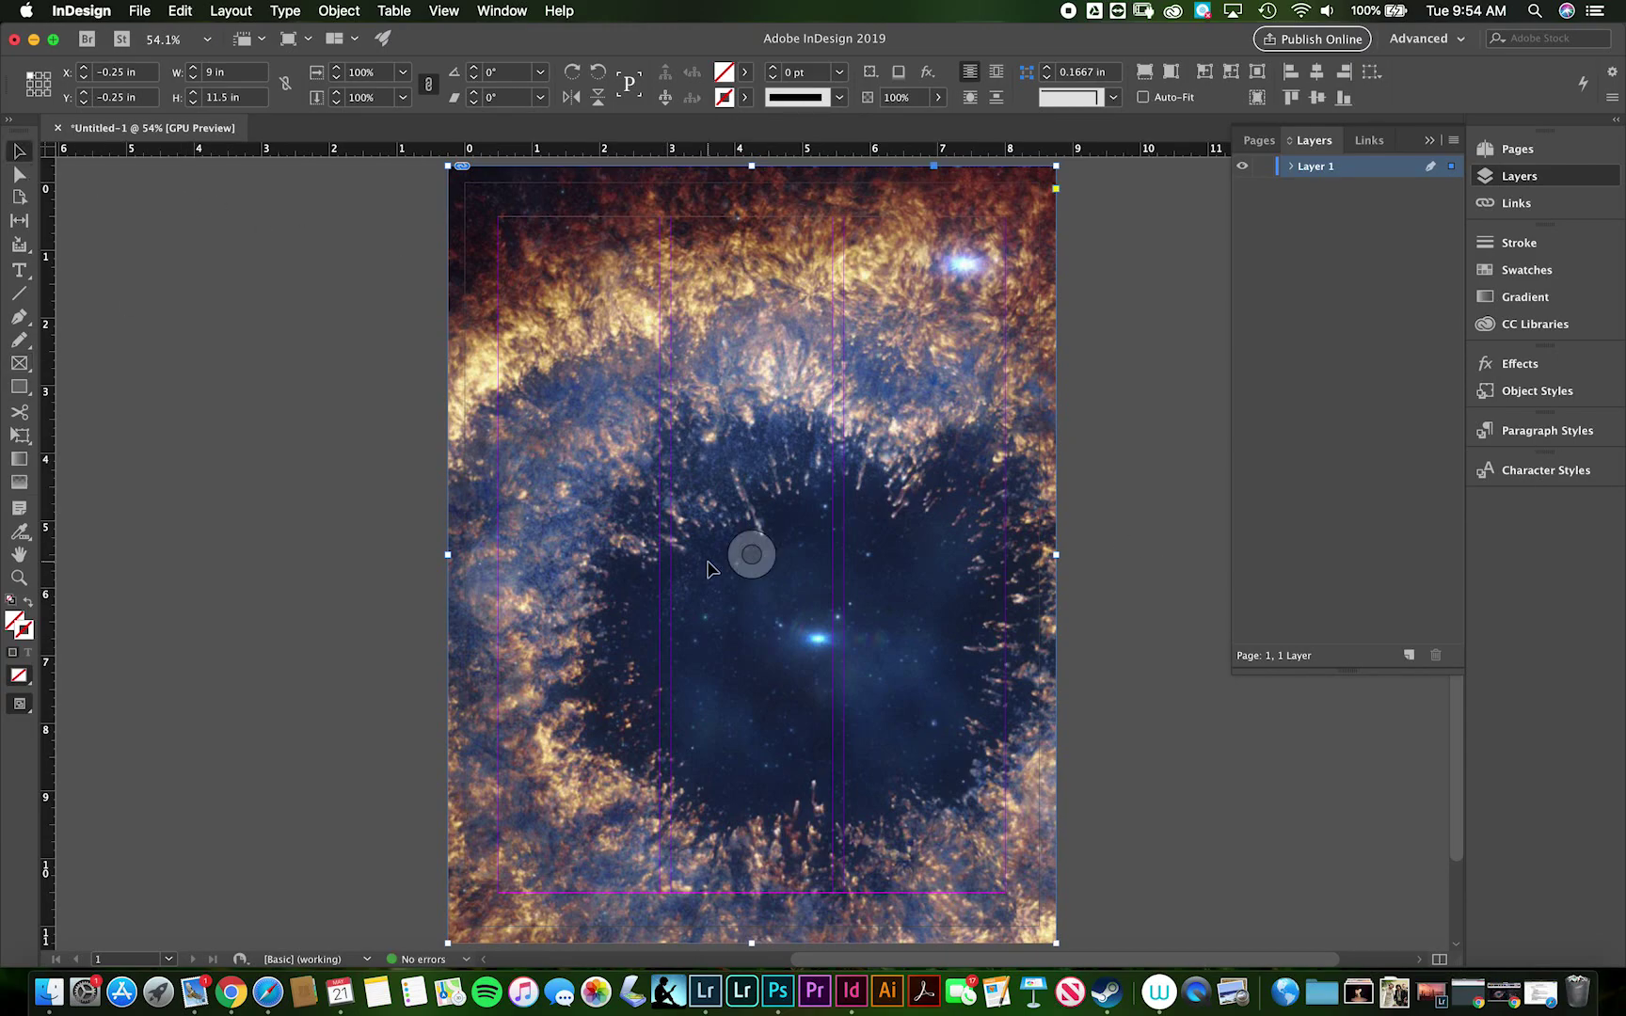
{"action": "right_click", "coordinate": [820, 492]}
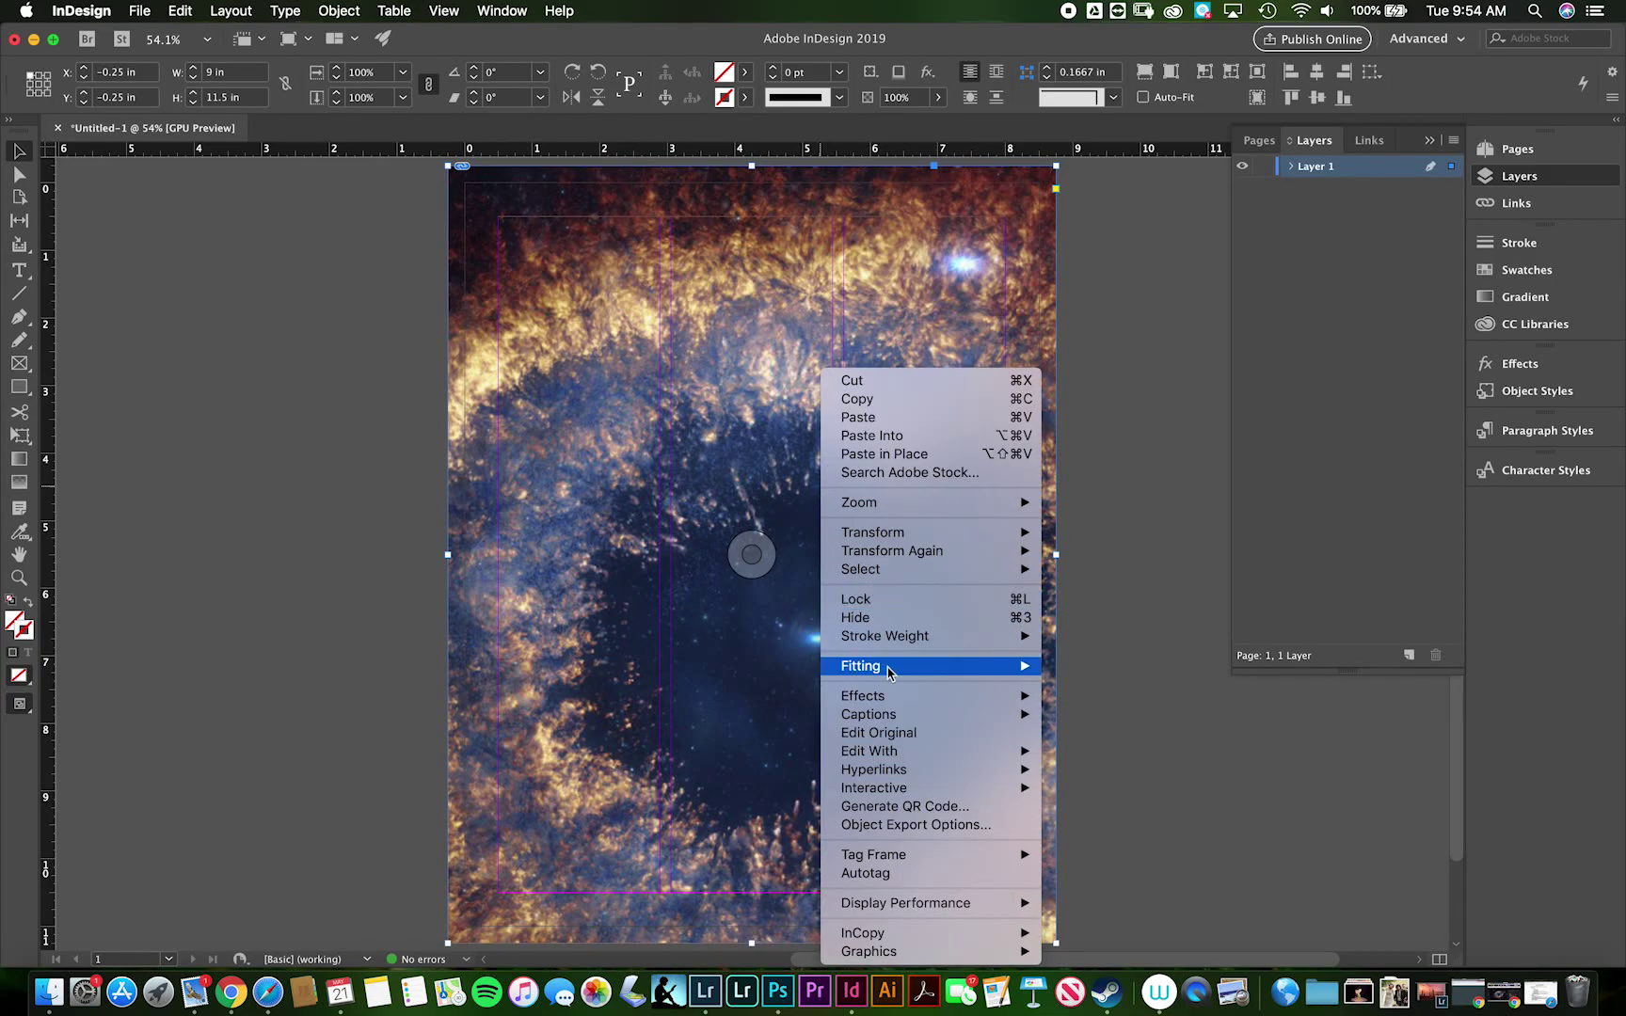
{"action": "left_click", "coordinate": [597, 351]}
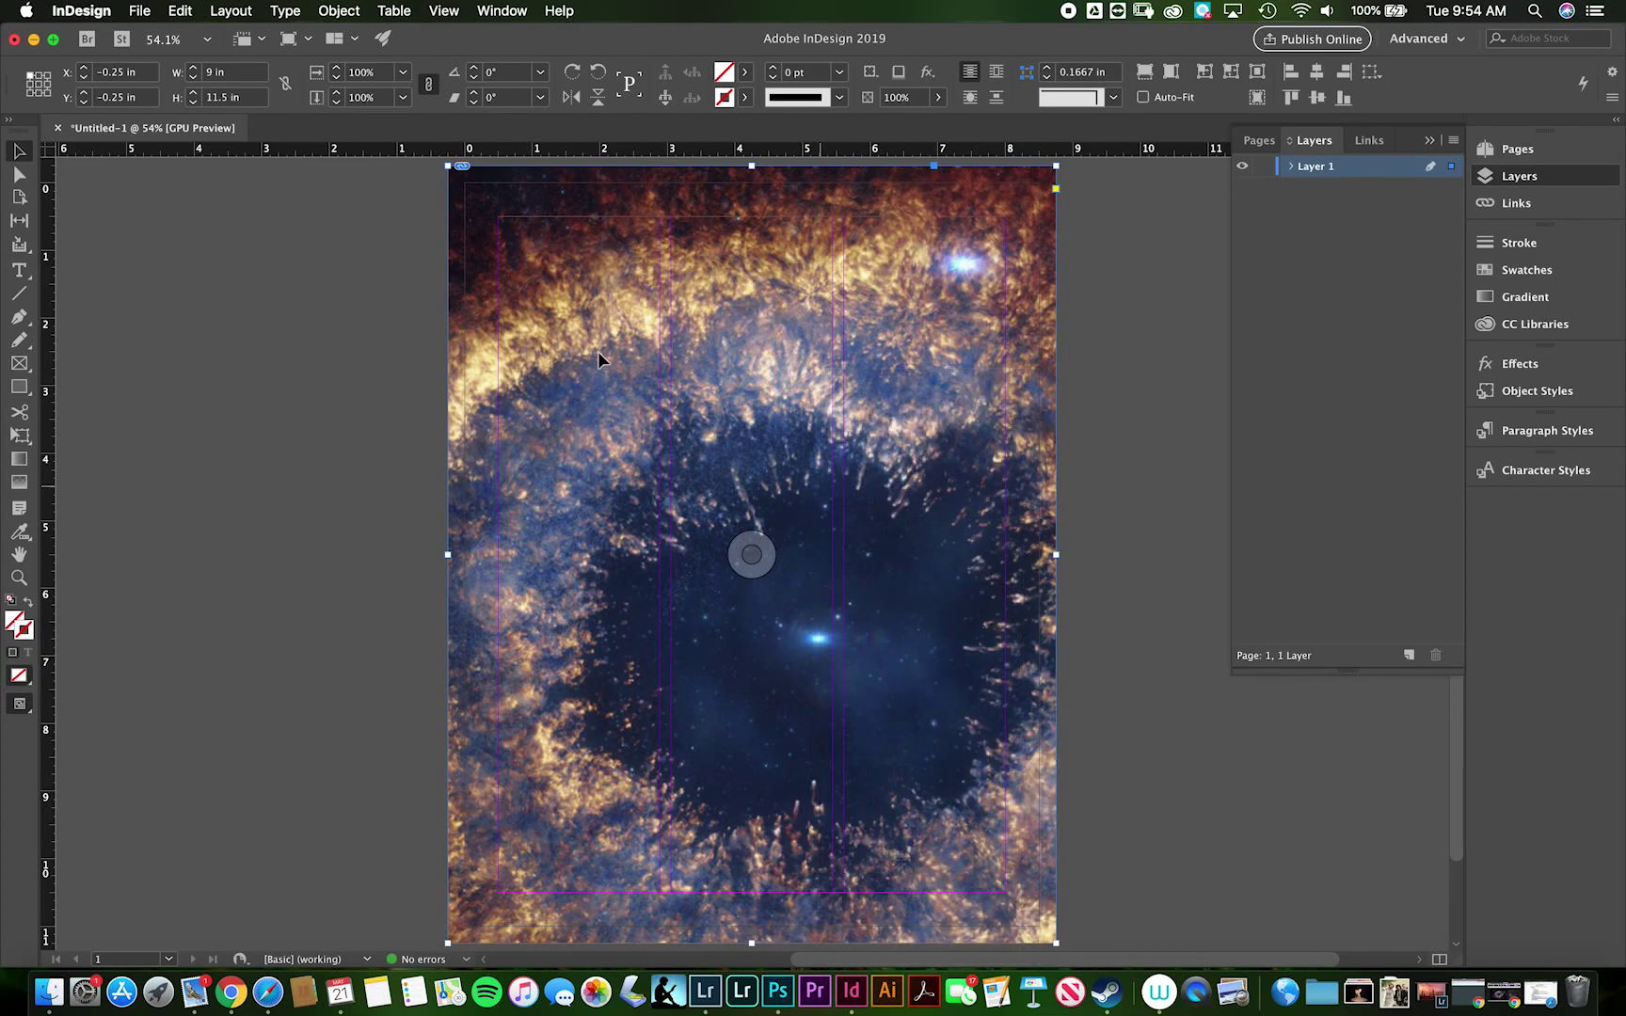
{"action": "left_click", "coordinate": [751, 553]}
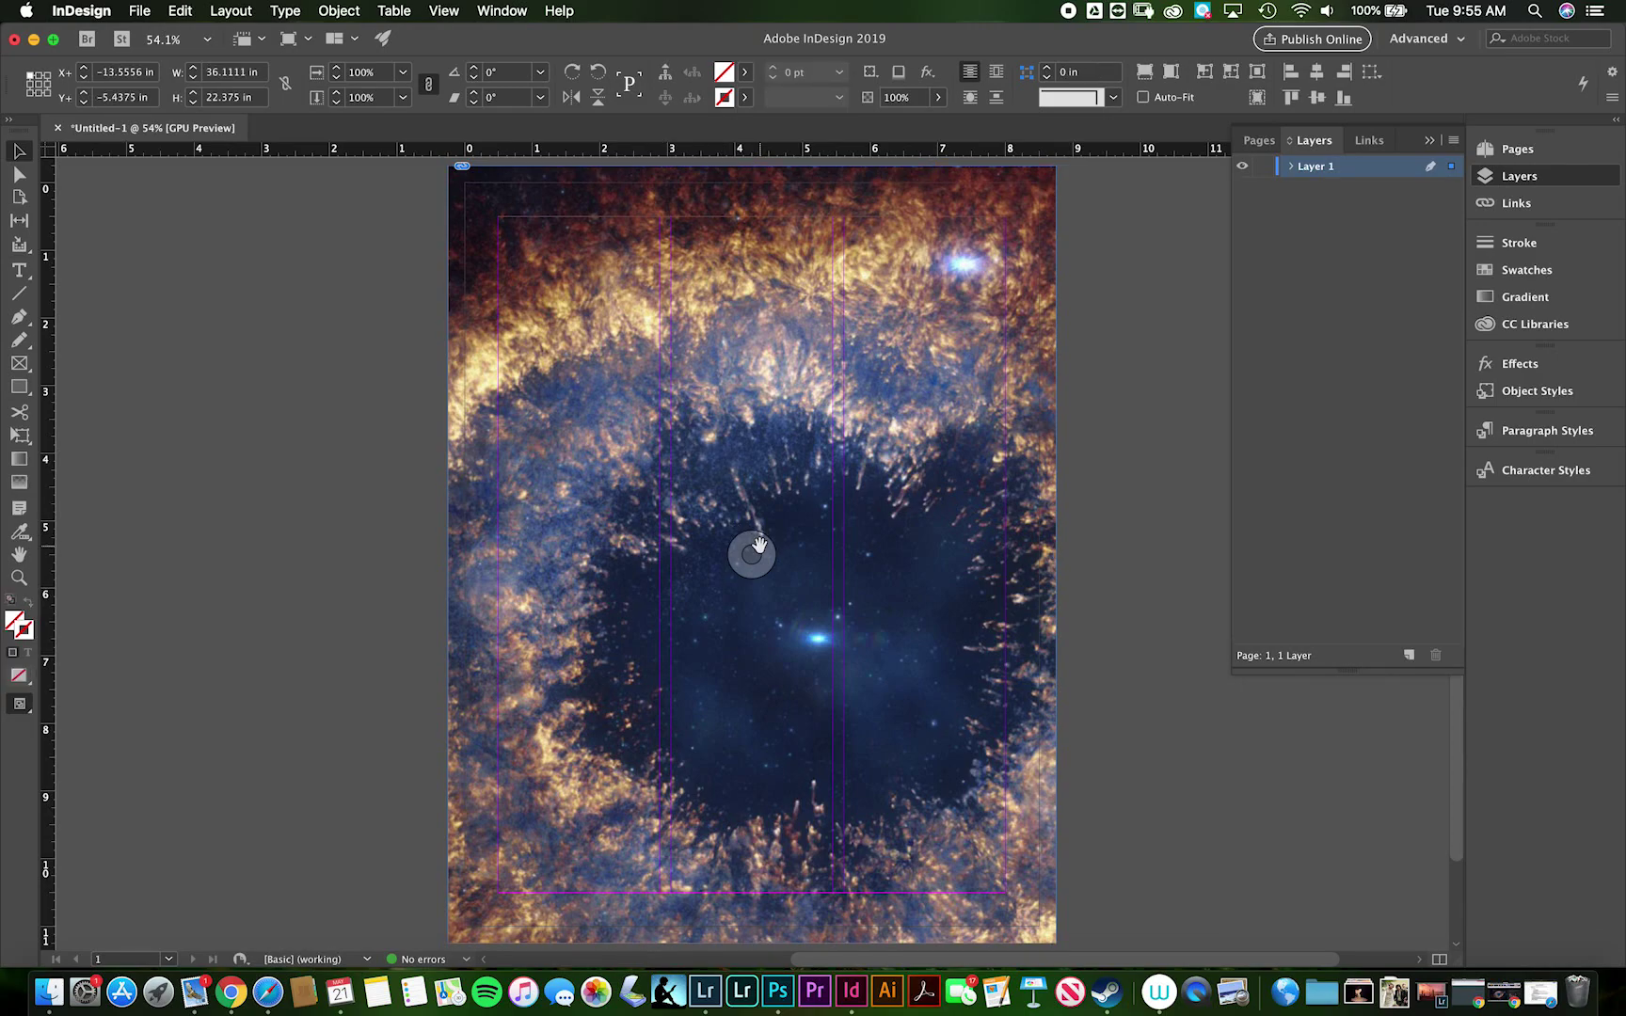
{"action": "key", "text": "super+alt+comma"}
{"action": "key", "text": "super+alt+comma"}
{"action": "key", "text": "super+alt+comma"}
{"action": "key", "text": "super+alt+comma"}
{"action": "key", "text": "super+alt+comma"}
{"action": "key", "text": "super+alt+comma"}
{"action": "key", "text": "super+alt+comma"}
{"action": "key", "text": "super+alt+comma"}
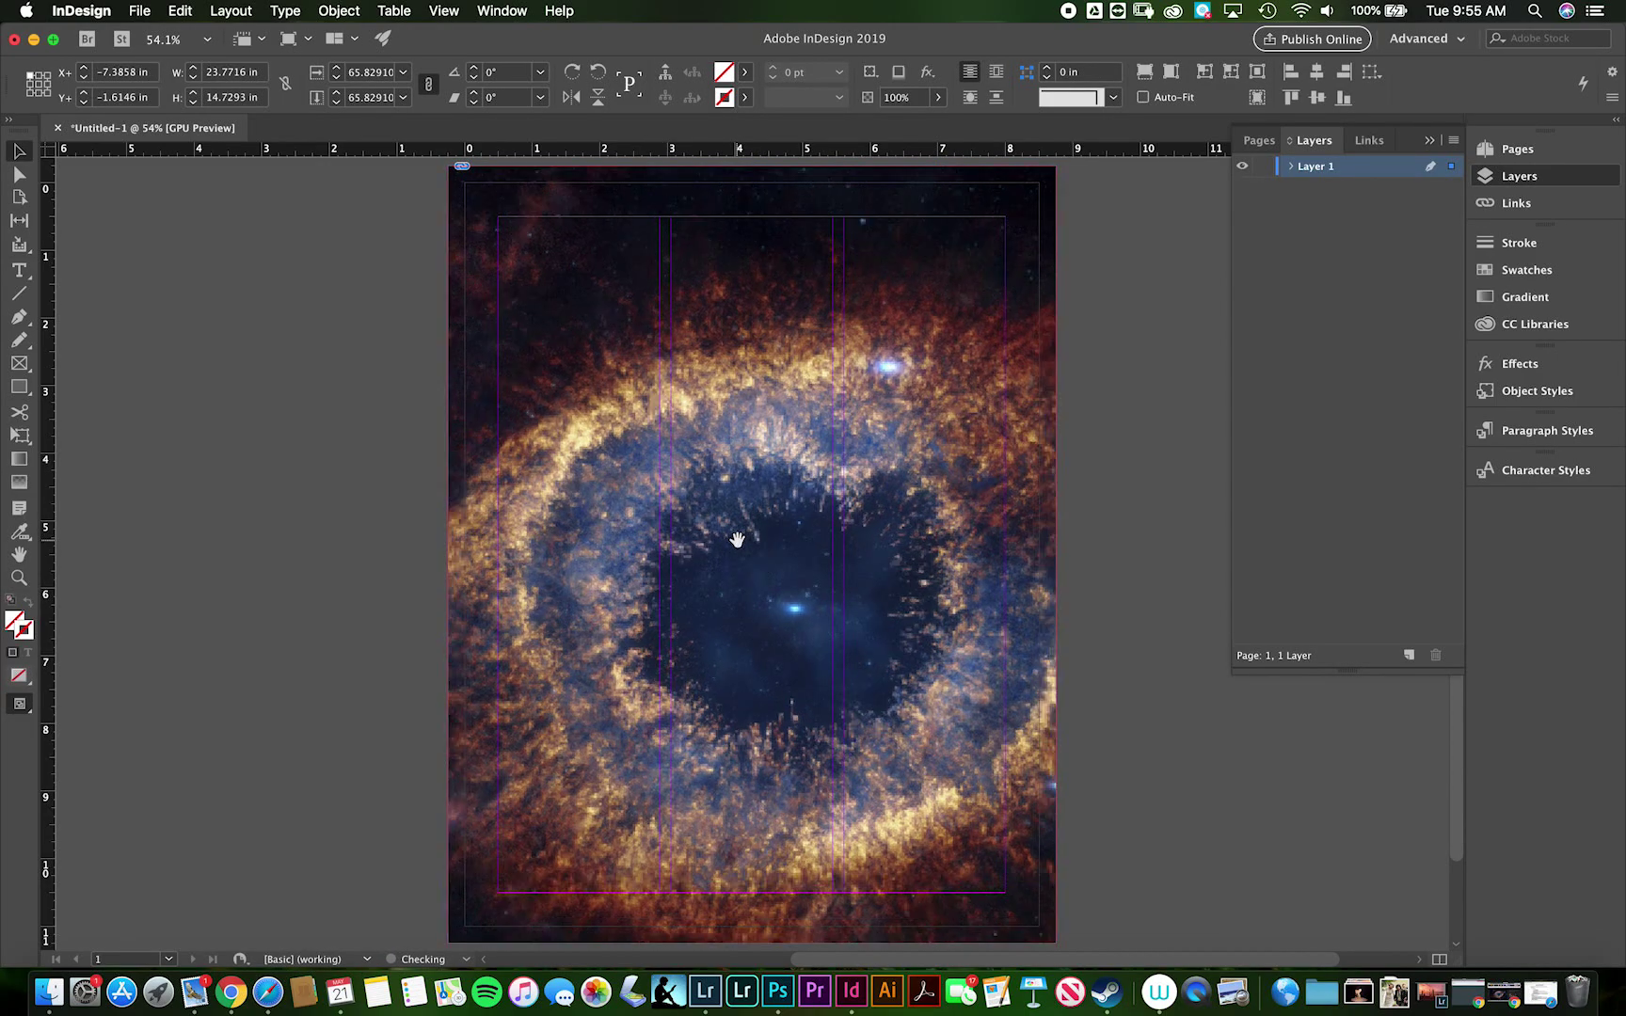
{"action": "key", "text": "super+alt+comma"}
{"action": "key", "text": "super+alt+comma"}
{"action": "key", "text": "super+alt+comma"}
{"action": "key", "text": "super+alt+comma"}
{"action": "key", "text": "super+alt+comma"}
{"action": "key", "text": "super+alt+comma"}
{"action": "key", "text": "super+alt+comma"}
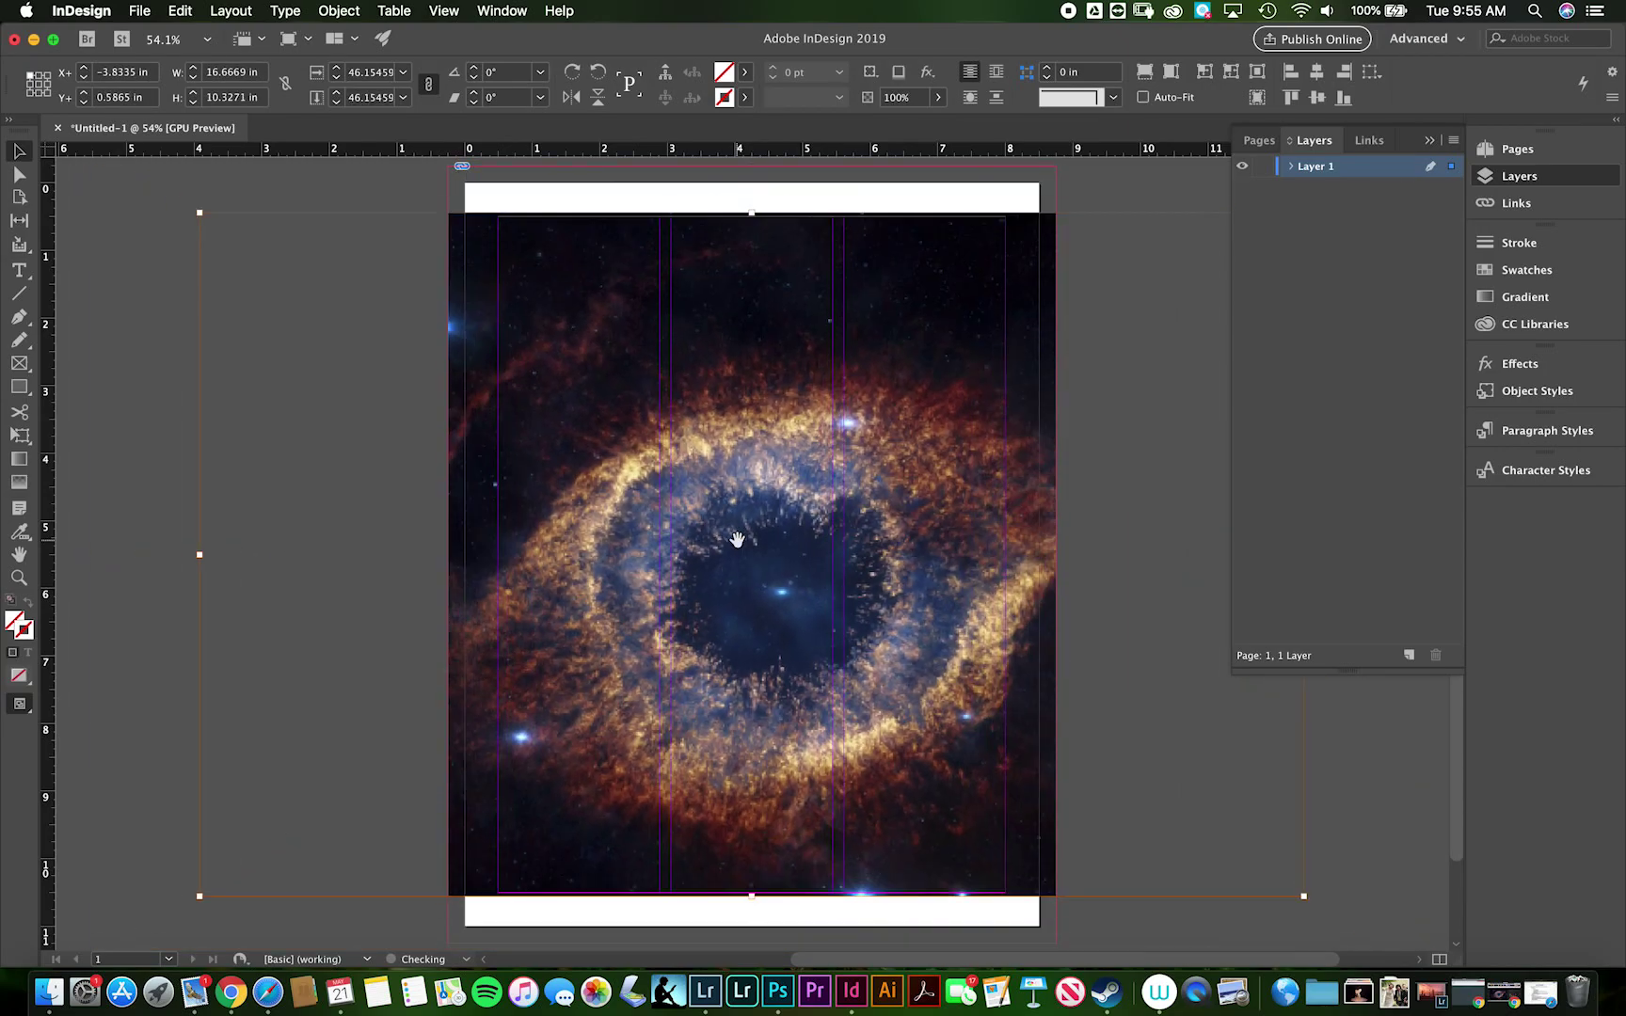
{"action": "key", "text": "super+alt+comma"}
{"action": "key", "text": "super+alt+comma"}
{"action": "key", "text": "super+alt+comma"}
{"action": "key", "text": "super+alt+comma"}
{"action": "key", "text": "super+alt+comma"}
{"action": "key", "text": "super+alt+comma"}
{"action": "key", "text": "super+alt+comma"}
{"action": "key", "text": "super+alt+comma"}
{"action": "key", "text": "super+alt+comma"}
{"action": "key", "text": "super+alt+comma"}
{"action": "key", "text": "super+alt+comma"}
{"action": "key", "text": "super+alt+comma"}
{"action": "key", "text": "super+alt+comma"}
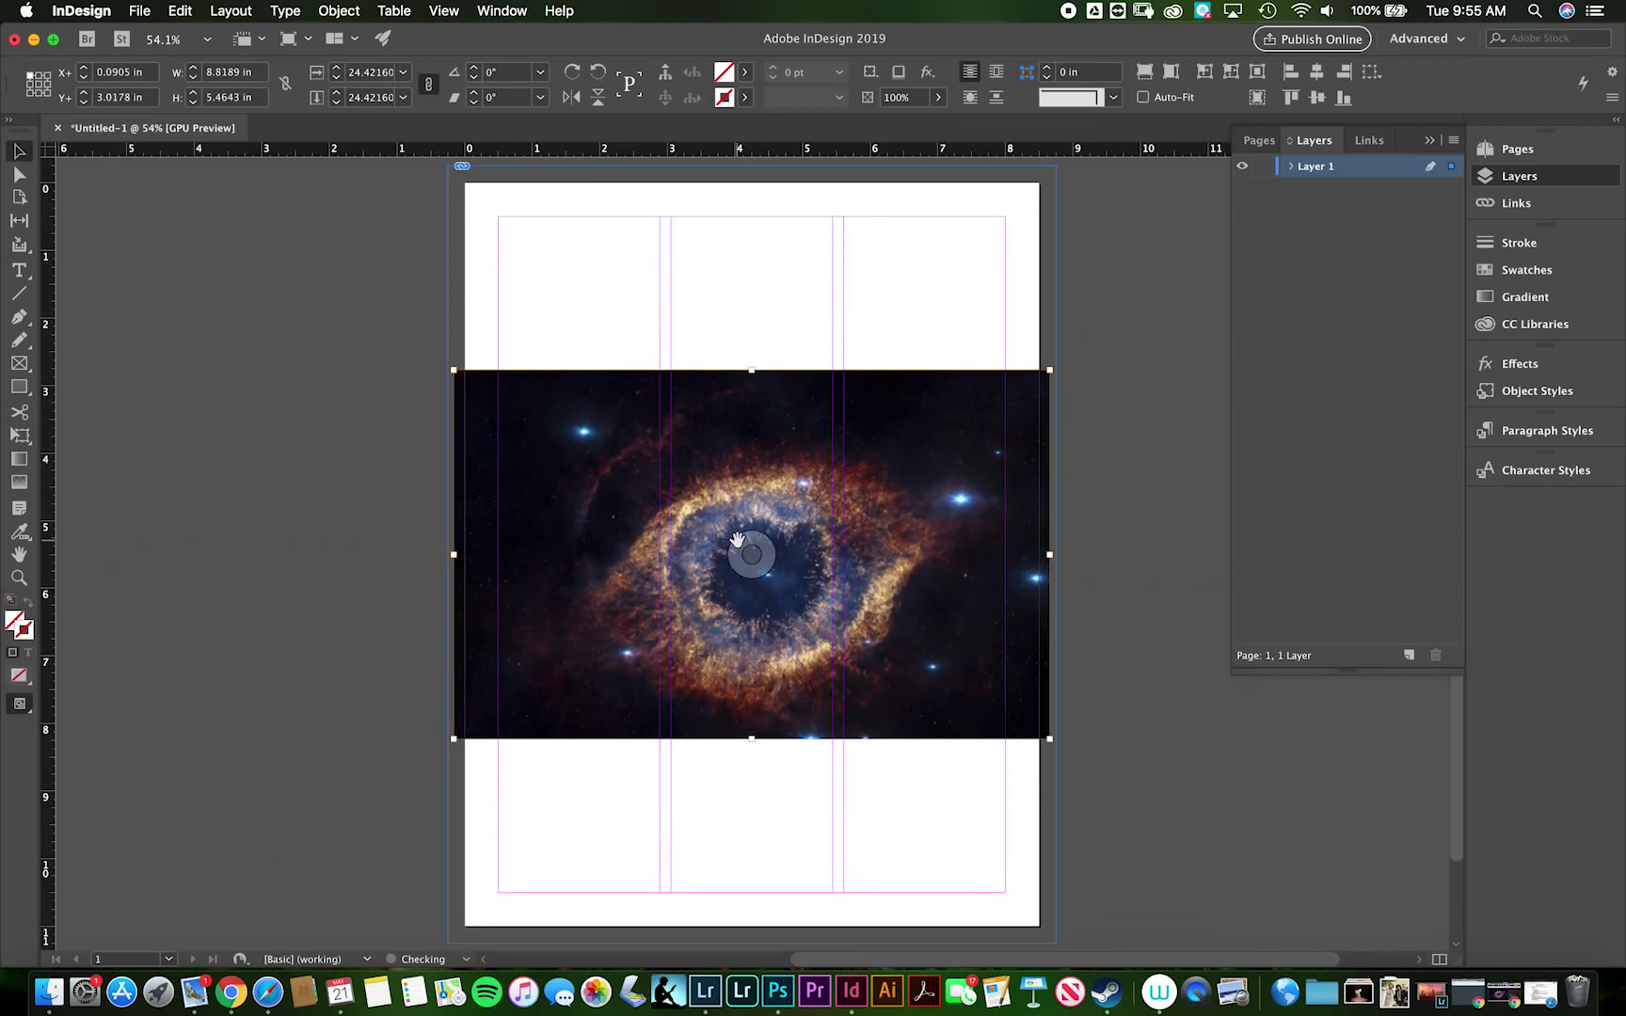
{"action": "key", "text": "super+alt+period"}
{"action": "key", "text": "super+alt+period"}
{"action": "key", "text": "super+alt+period"}
{"action": "key", "text": "super+alt+period"}
{"action": "key", "text": "super+alt+period"}
{"action": "key", "text": "super+alt+period"}
{"action": "key", "text": "super+alt+period"}
{"action": "key", "text": "super+alt+period"}
{"action": "key", "text": "super+alt+period"}
{"action": "key", "text": "super+alt+period"}
{"action": "key", "text": "super+alt+period"}
{"action": "key", "text": "super+alt+period"}
{"action": "key", "text": "super+alt+period"}
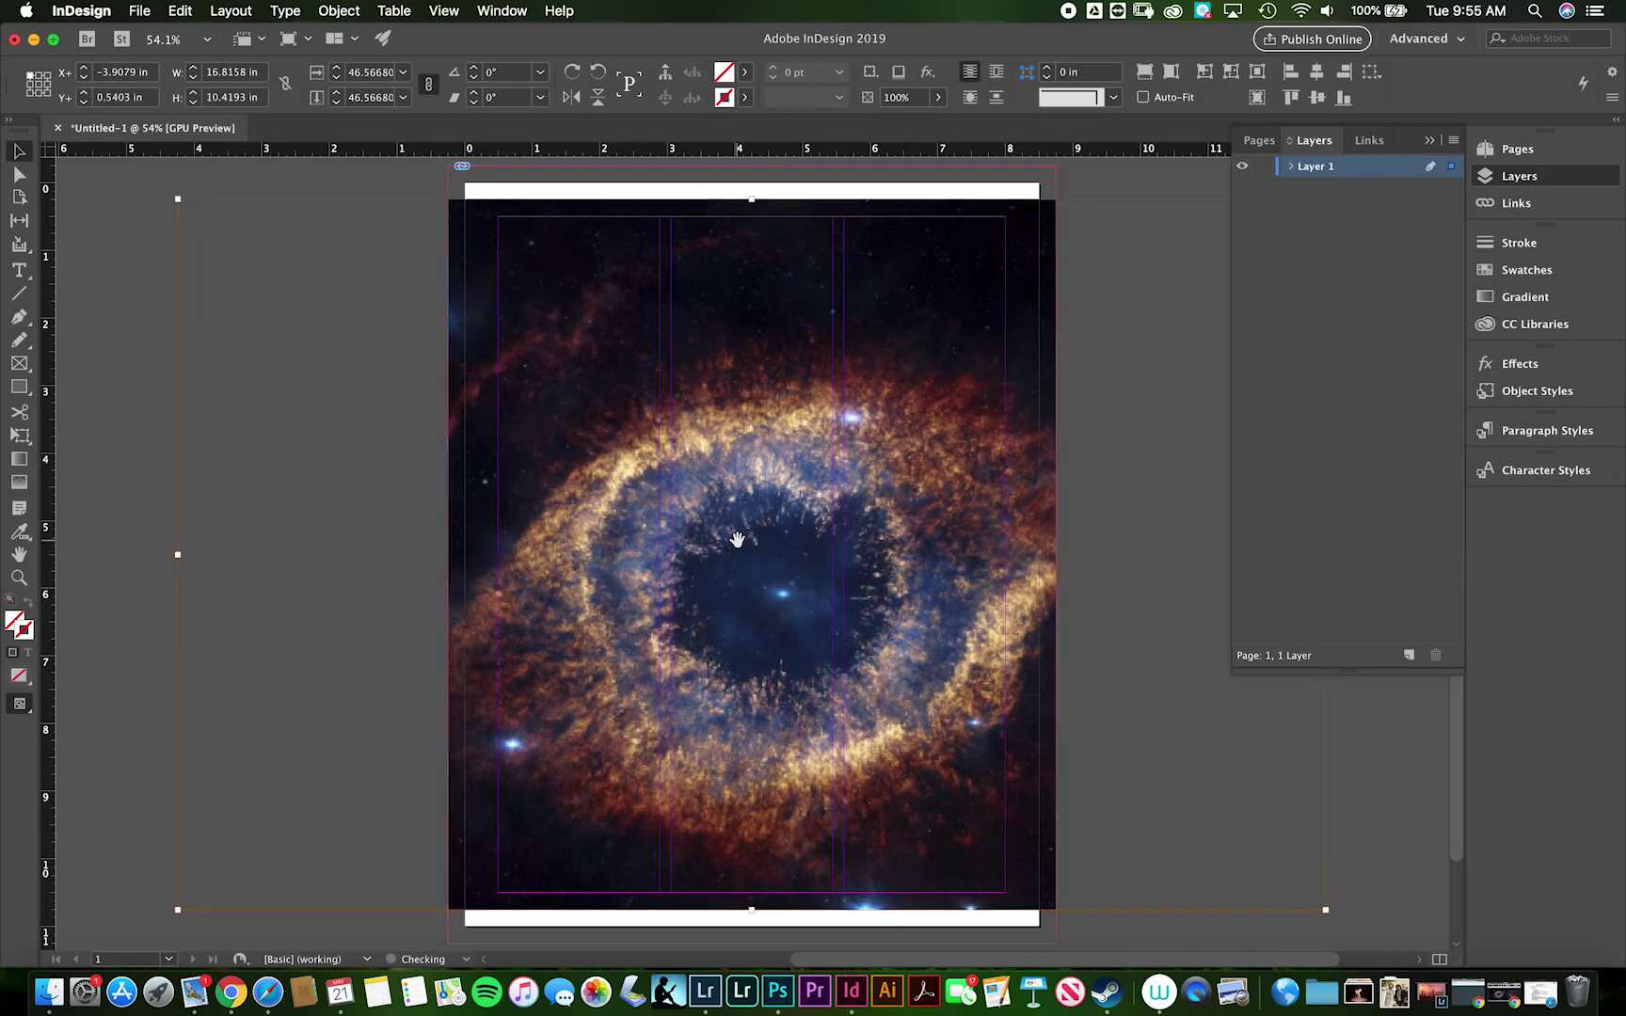
{"action": "key", "text": "super+alt+period"}
{"action": "key", "text": "super+alt+period"}
{"action": "key", "text": "super+alt+period"}
{"action": "key", "text": "super+alt+period"}
{"action": "key", "text": "super+period"}
{"action": "key", "text": "super+period"}
{"action": "key", "text": "super+period"}
{"action": "key", "text": "super+period"}
{"action": "key", "text": "super+period"}
{"action": "key", "text": "super+period"}
{"action": "key", "text": "super+comma"}
{"action": "key", "text": "super+comma"}
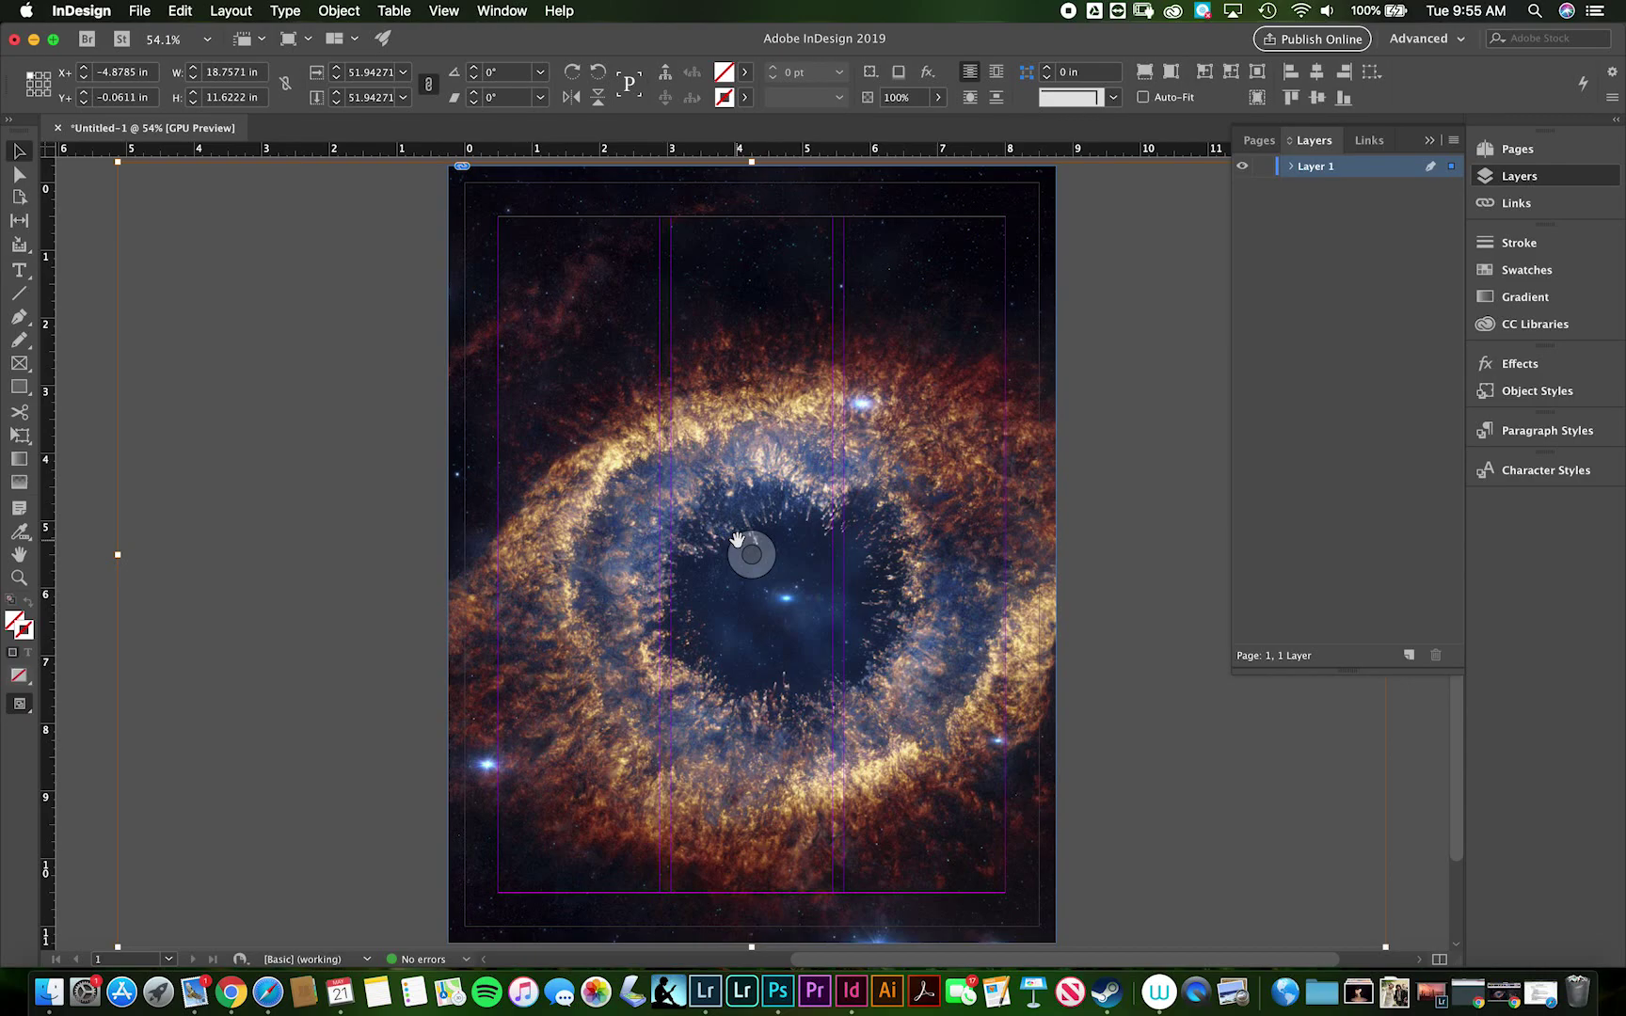
Set the image rotation to 90° and shift it so it covers the page.
{"action": "scroll", "coordinate": [738, 540], "scroll_direction": "up", "scroll_amount": 5}
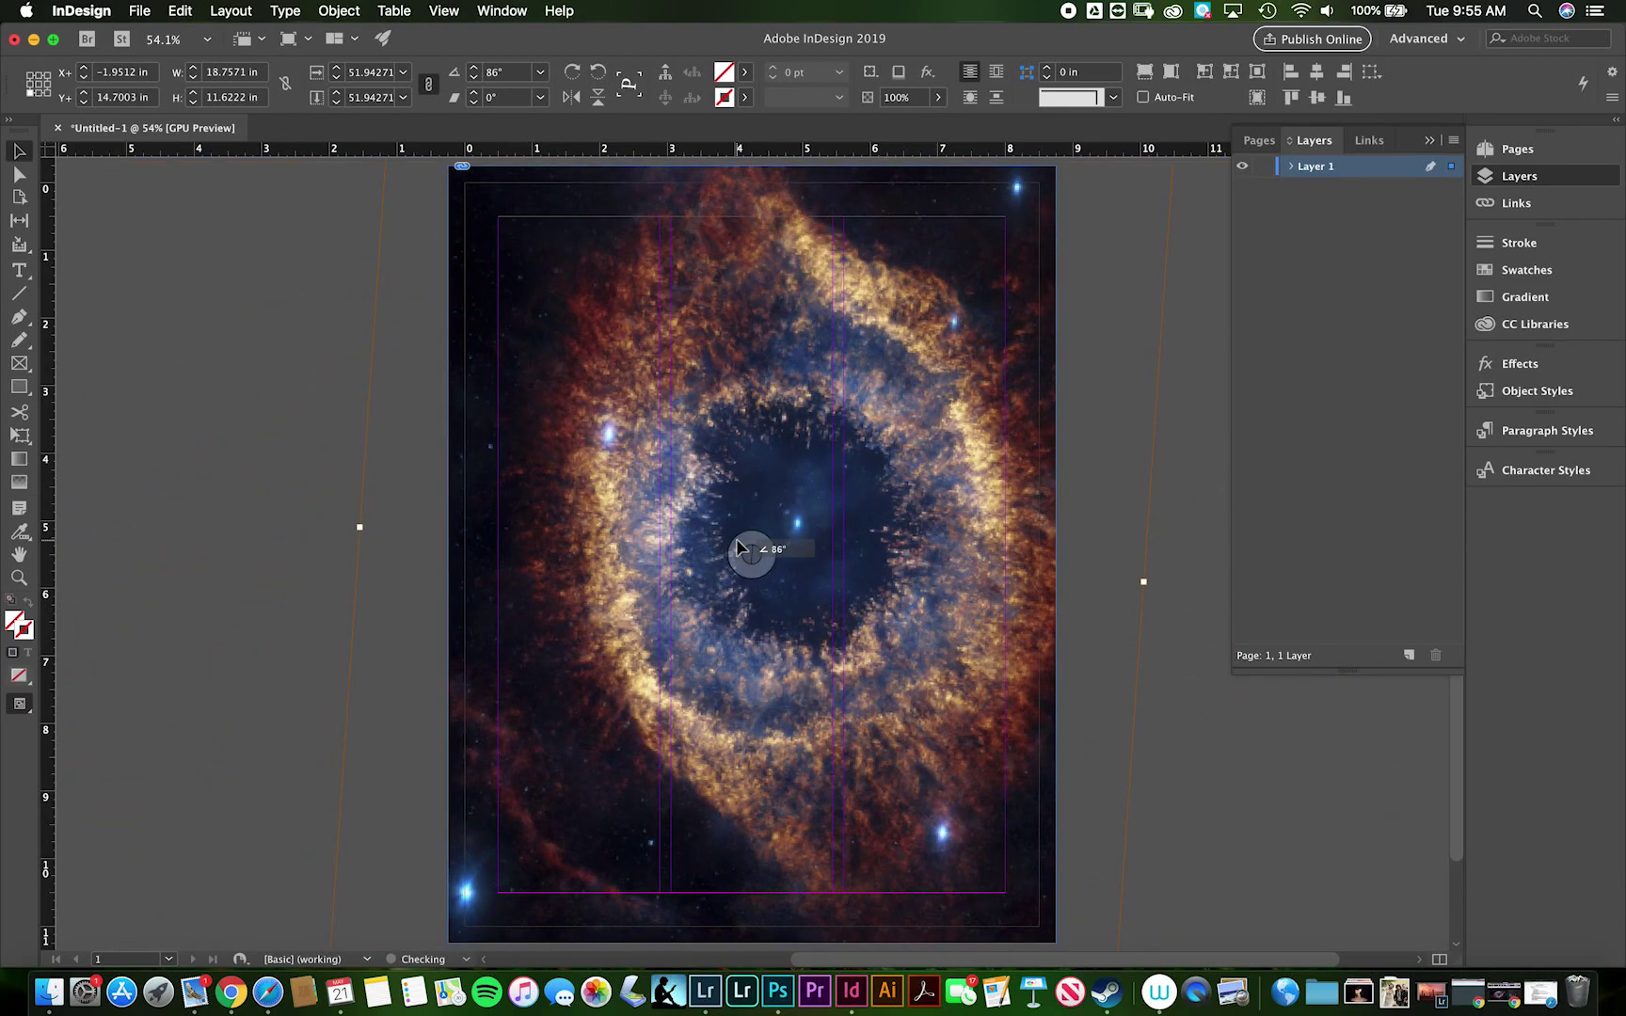
{"action": "scroll", "coordinate": [738, 546], "scroll_direction": "up", "scroll_amount": 1}
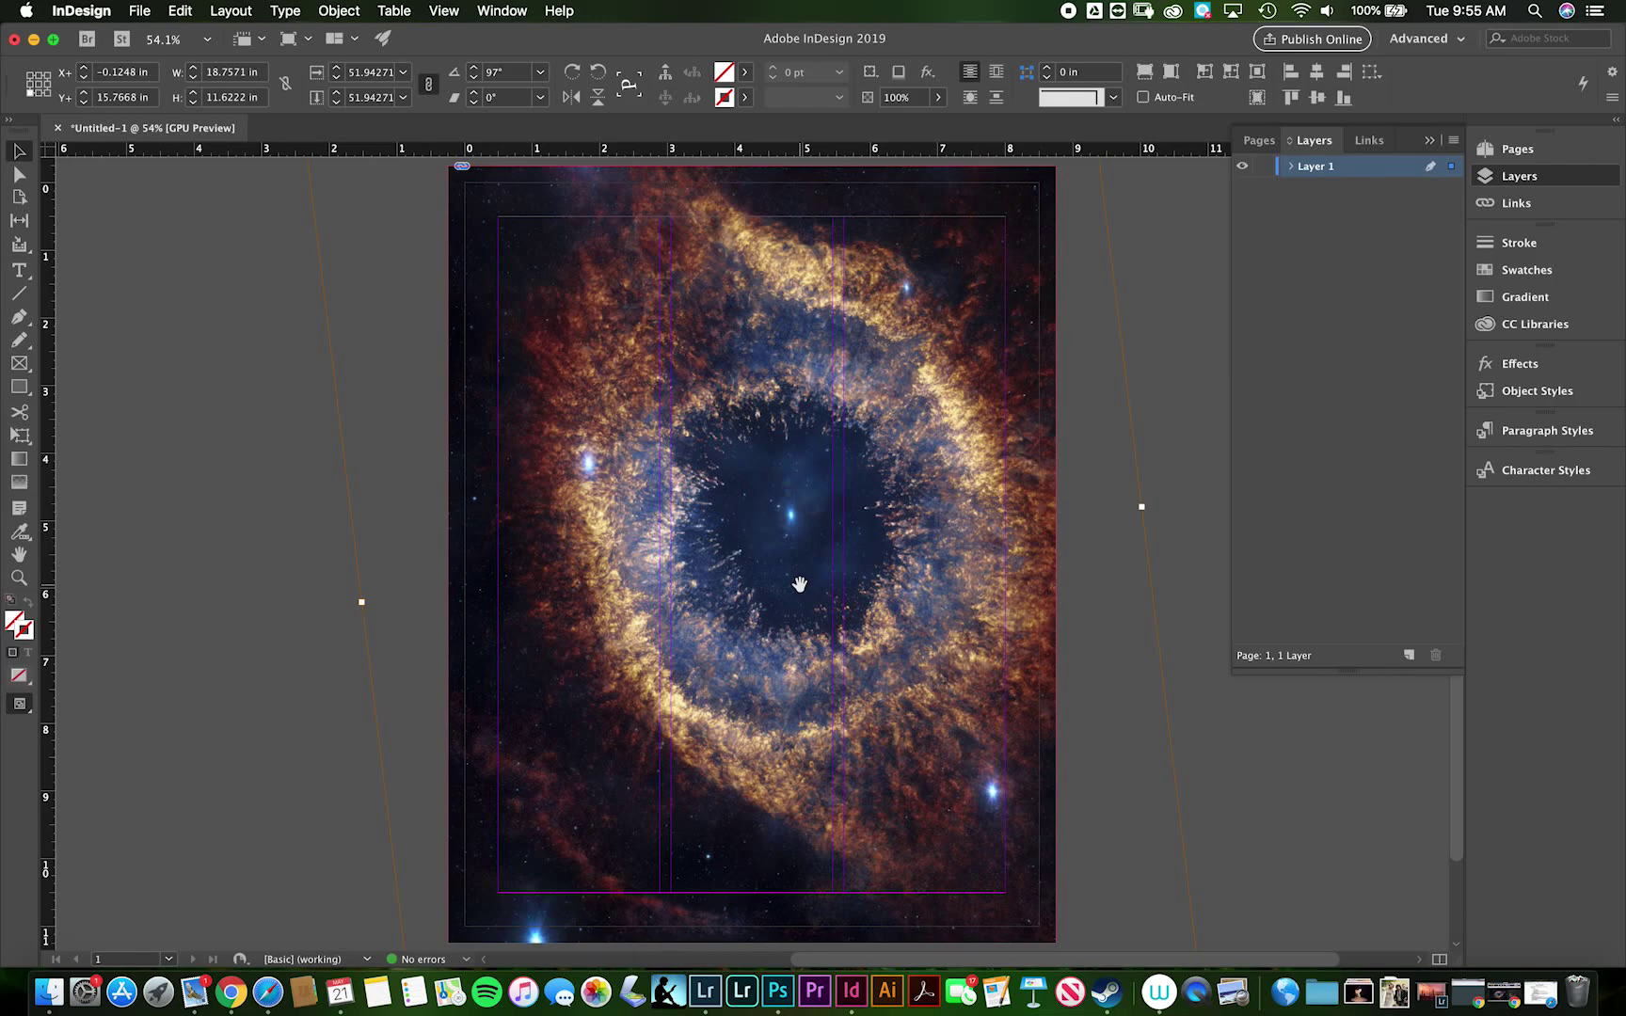
{"action": "scroll", "coordinate": [799, 584], "scroll_direction": "down", "scroll_amount": 3}
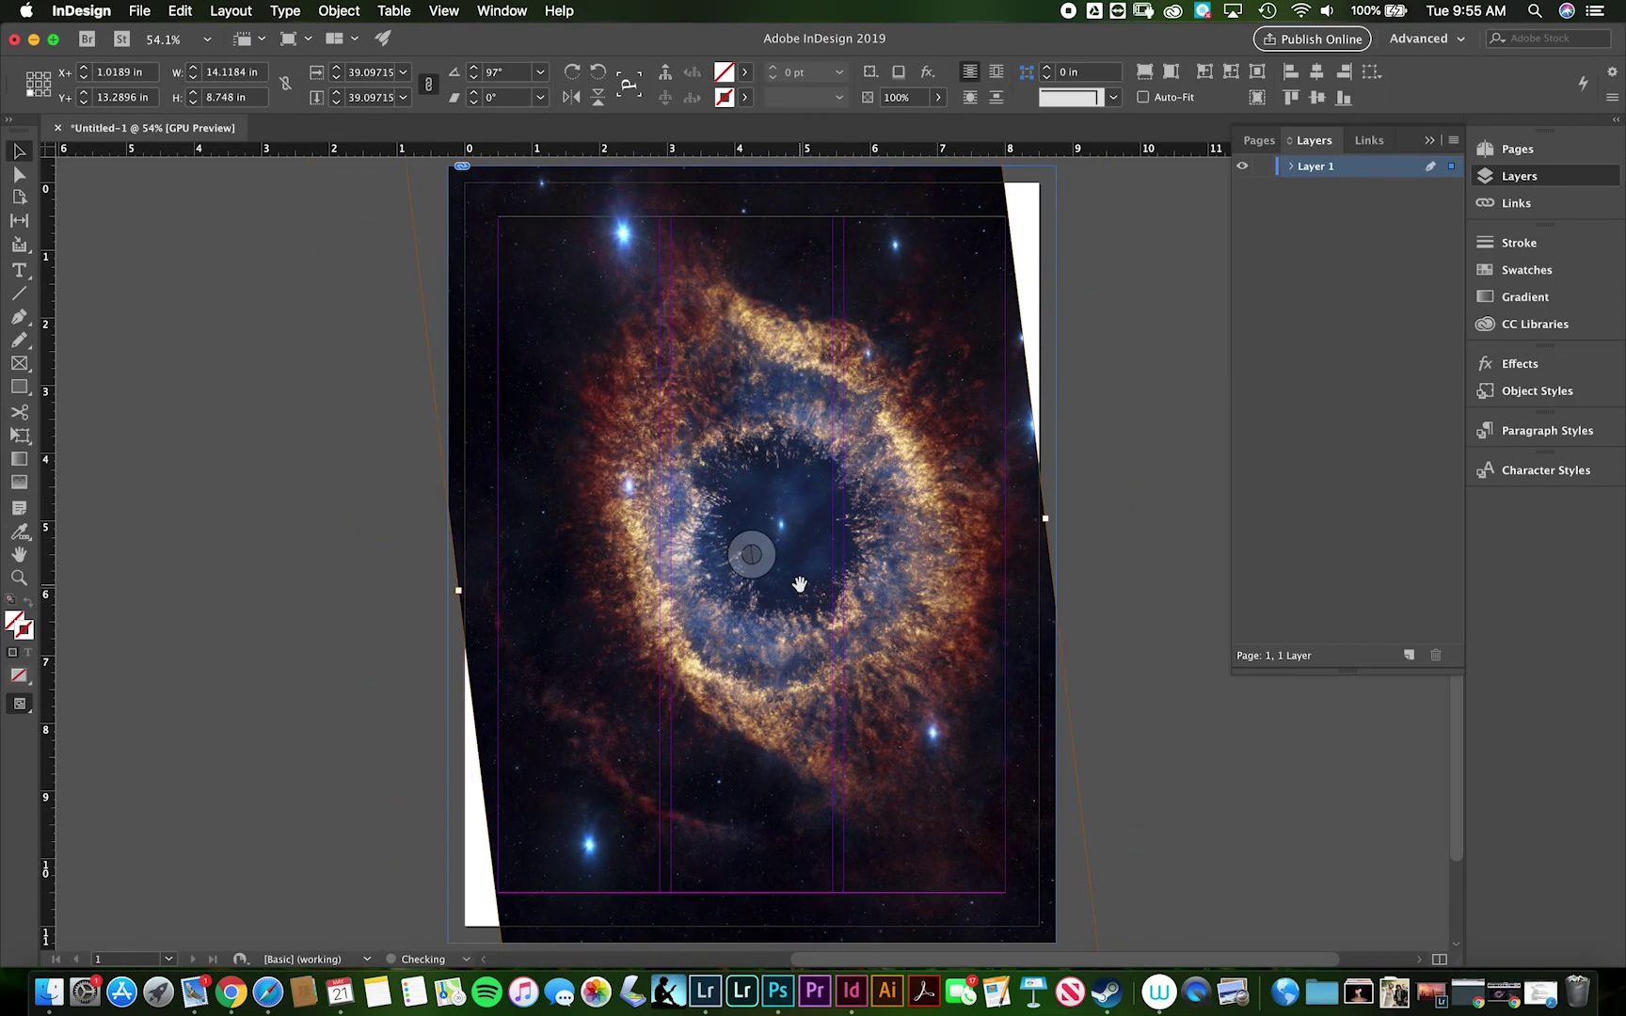
{"action": "left_click", "coordinate": [474, 79]}
{"action": "left_click", "coordinate": [474, 78]}
{"action": "left_click", "coordinate": [475, 79]}
{"action": "left_click", "coordinate": [475, 78]}
{"action": "left_click", "coordinate": [474, 78]}
{"action": "left_click", "coordinate": [474, 78]}
{"action": "left_click", "coordinate": [474, 79]}
{"action": "left_click", "coordinate": [474, 78]}
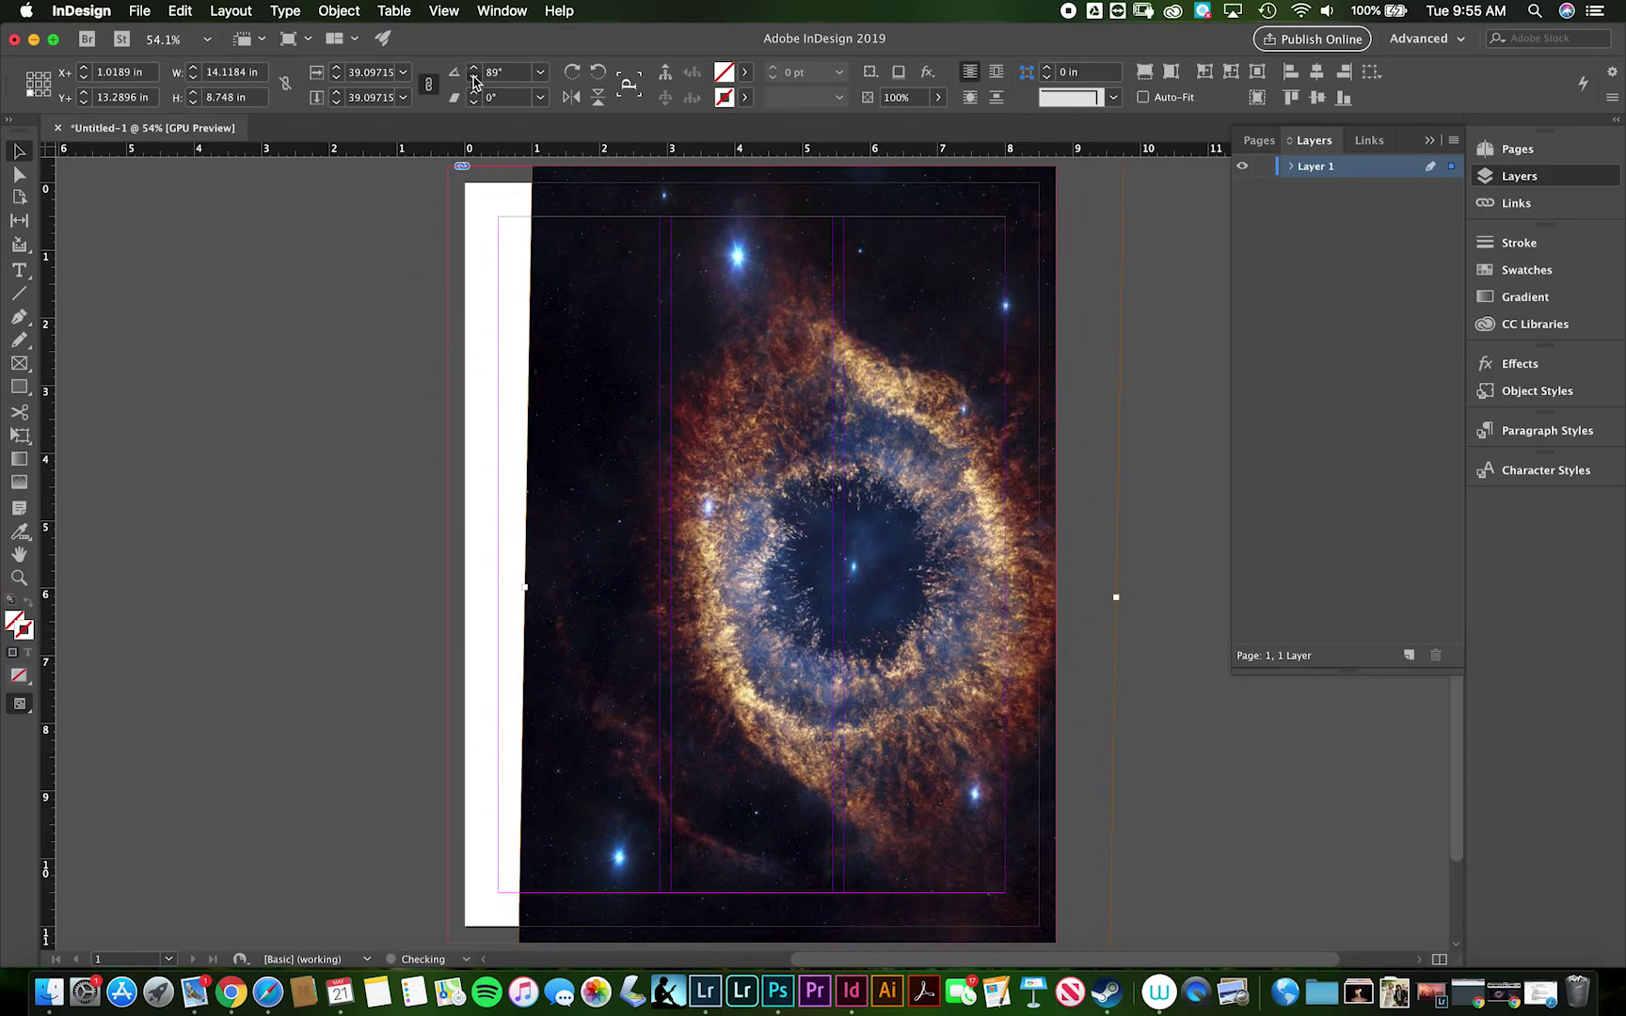
{"action": "left_click", "coordinate": [475, 70]}
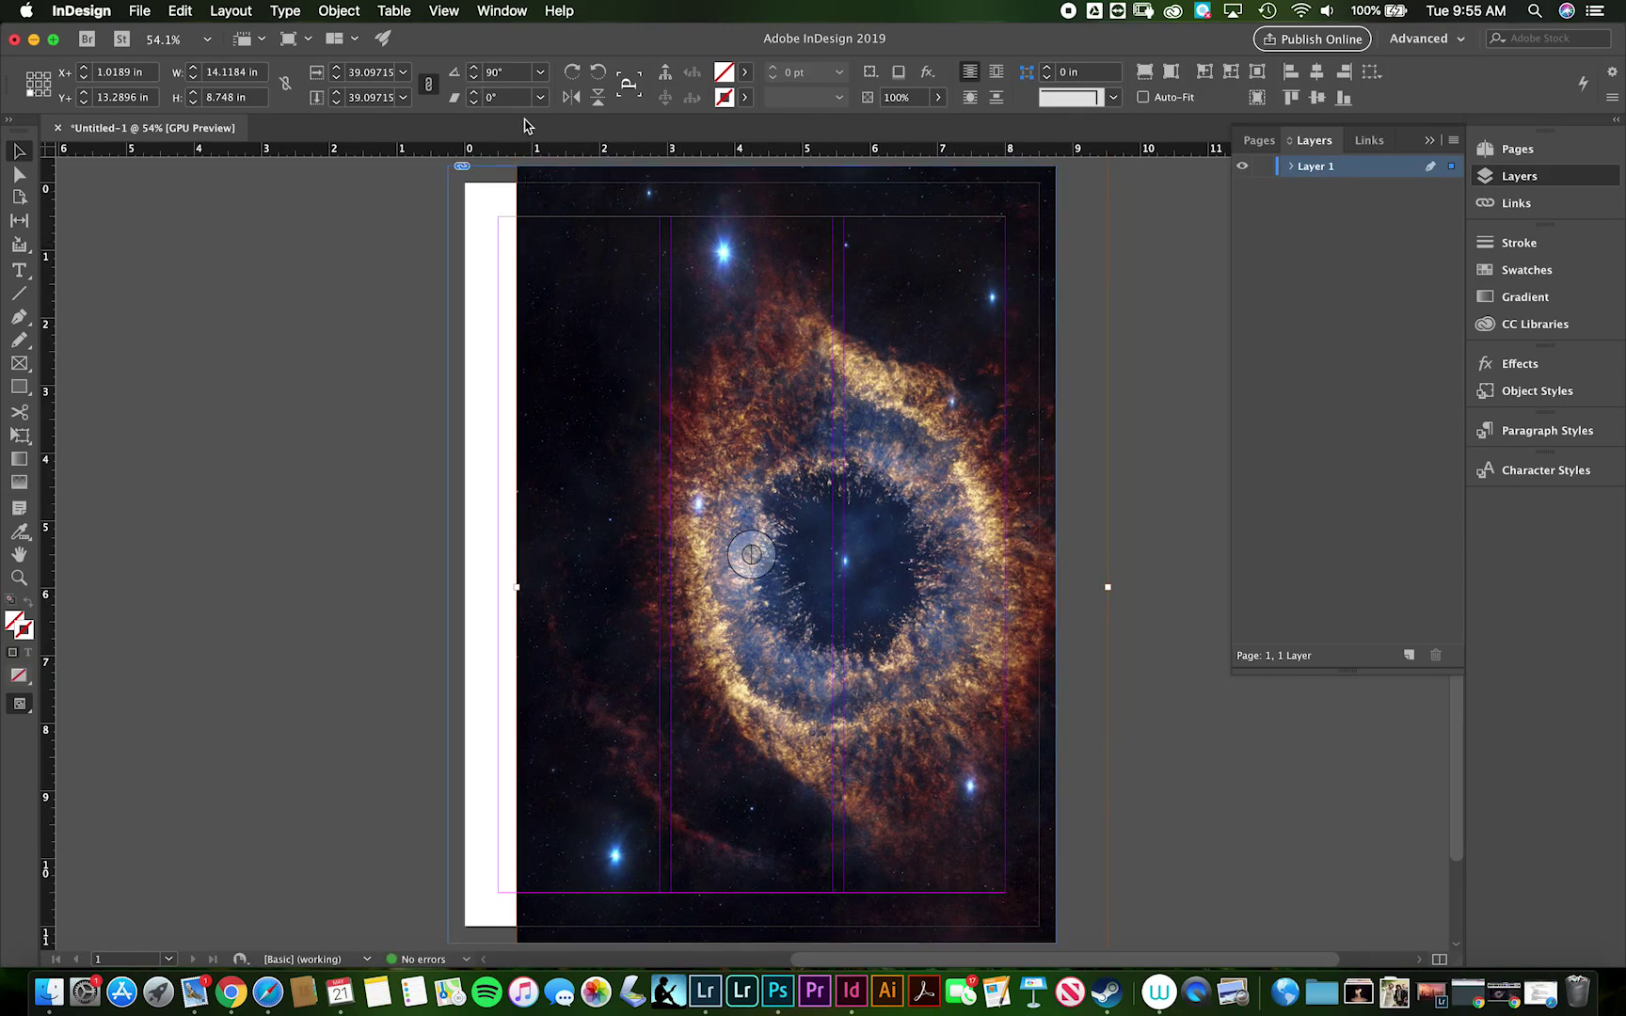
{"action": "mouse_move", "coordinate": [694, 412]}
{"action": "left_mouse_down"}
{"action": "mouse_move", "coordinate": [665, 414]}
{"action": "mouse_move", "coordinate": [706, 425]}
{"action": "mouse_move", "coordinate": [667, 430]}
{"action": "left_mouse_up"}
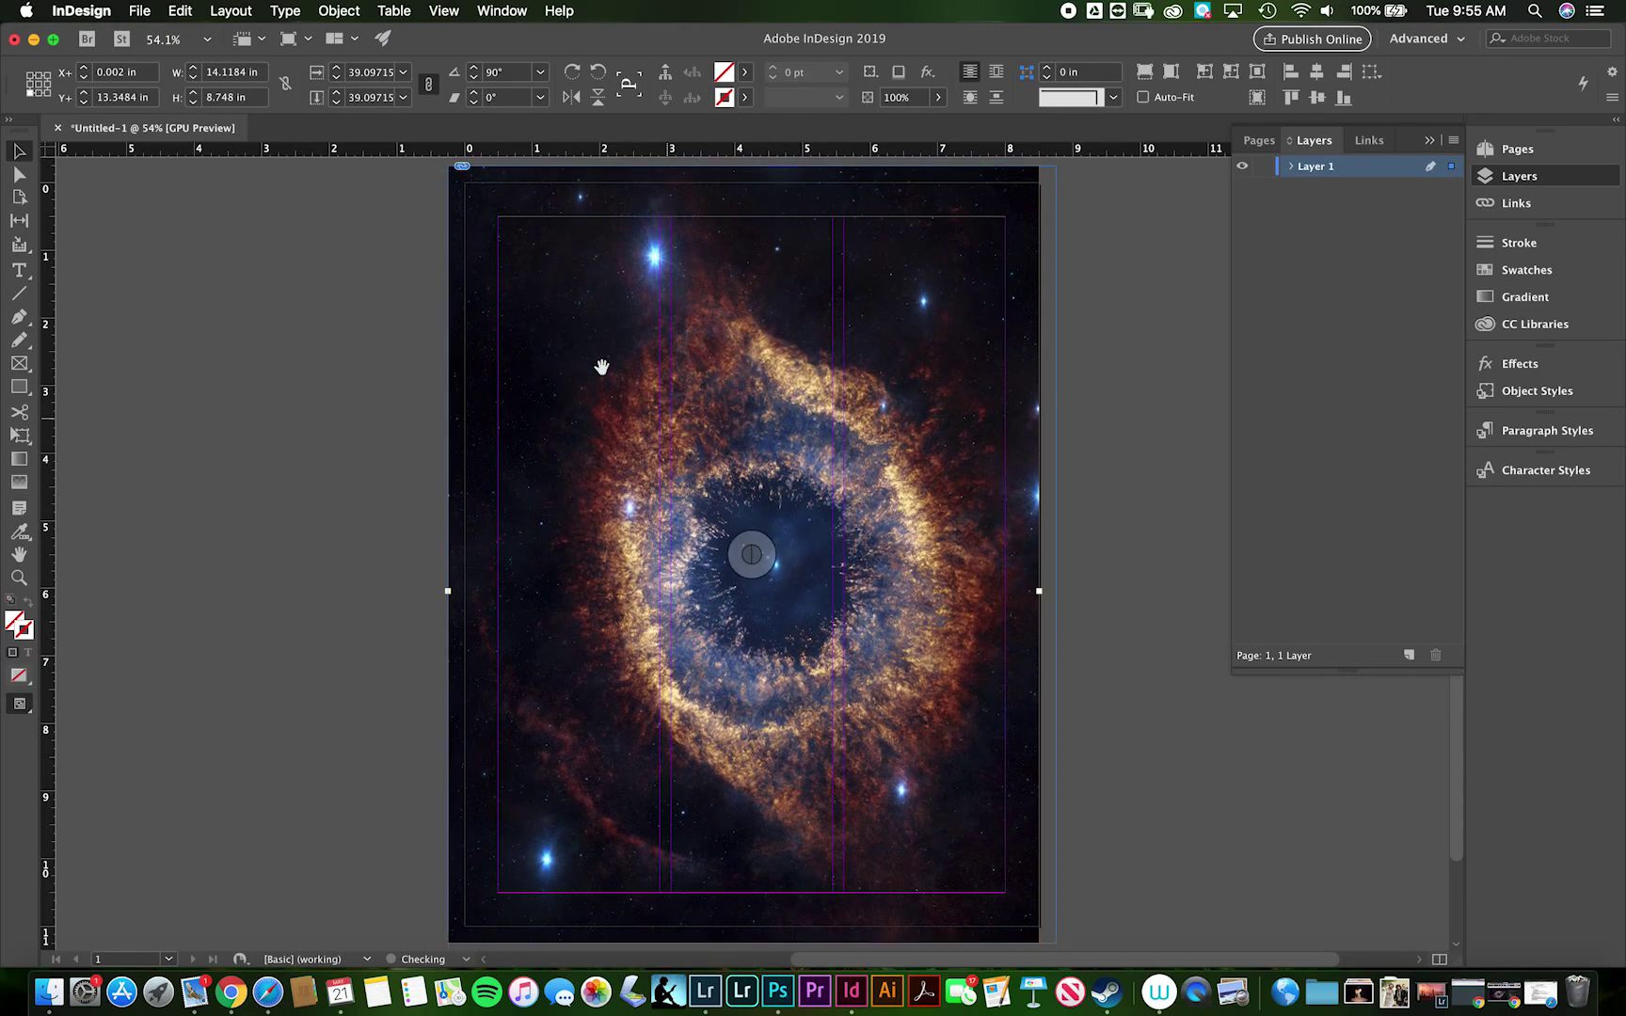
Switch the page to landscape, 11 × 8.5 in, in Document Setup.
{"action": "key", "text": "Escape"}
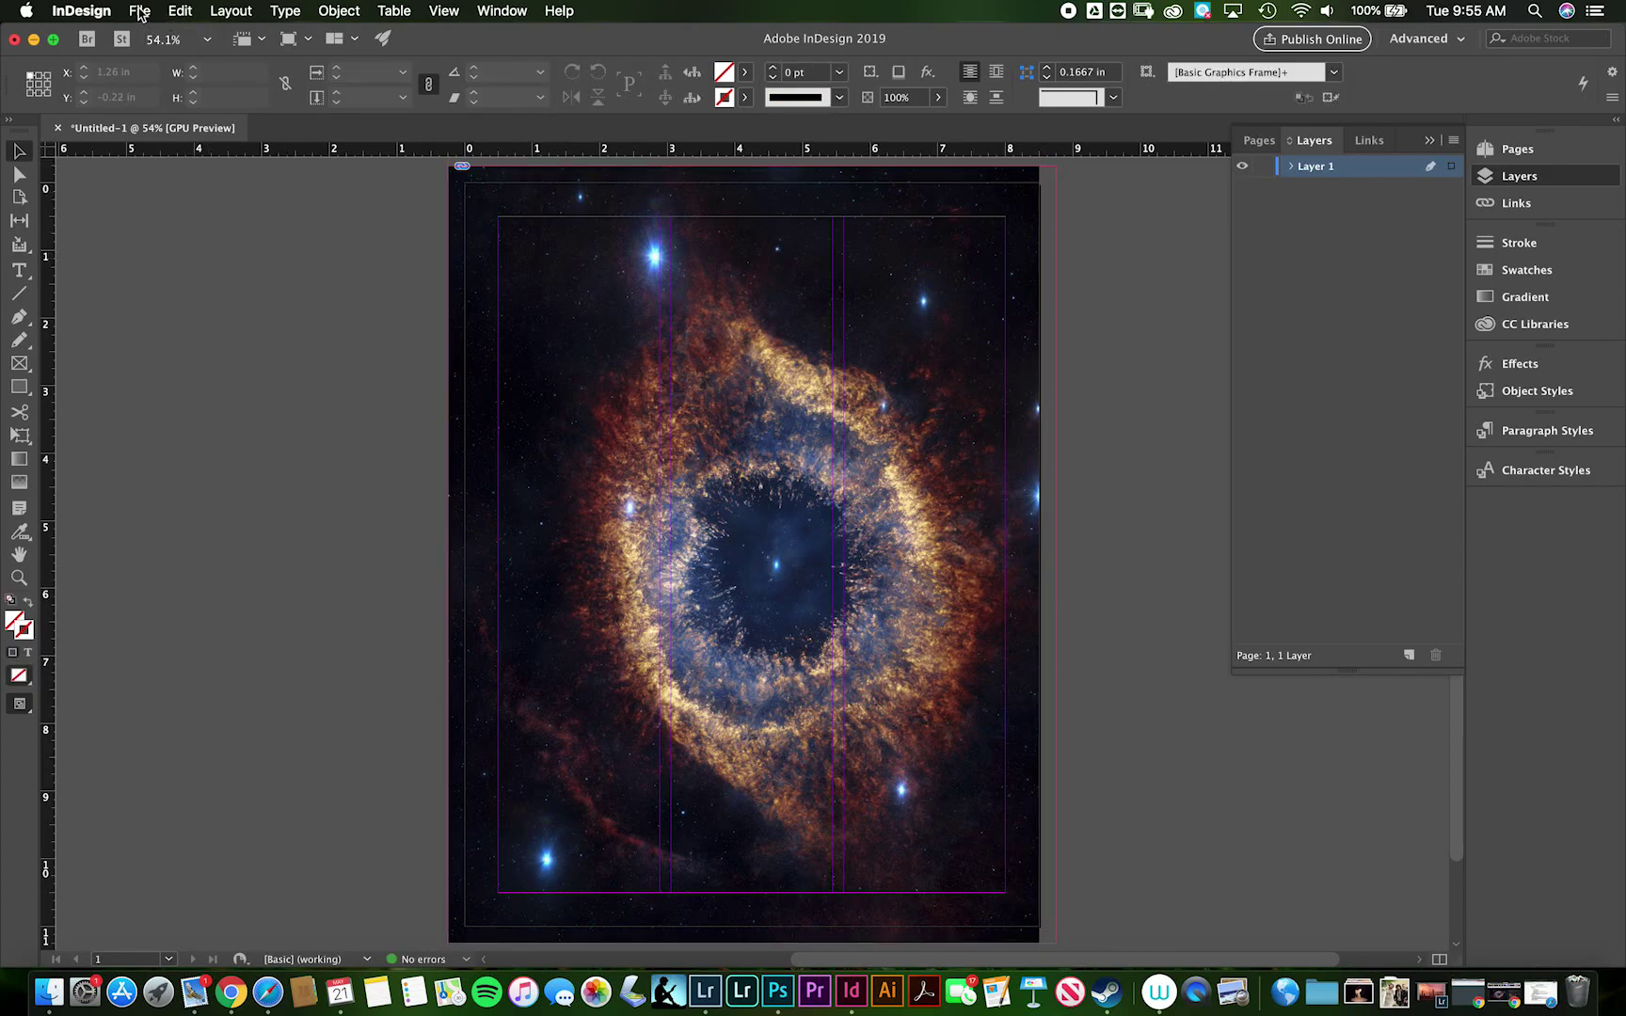
{"action": "left_click", "coordinate": [139, 10]}
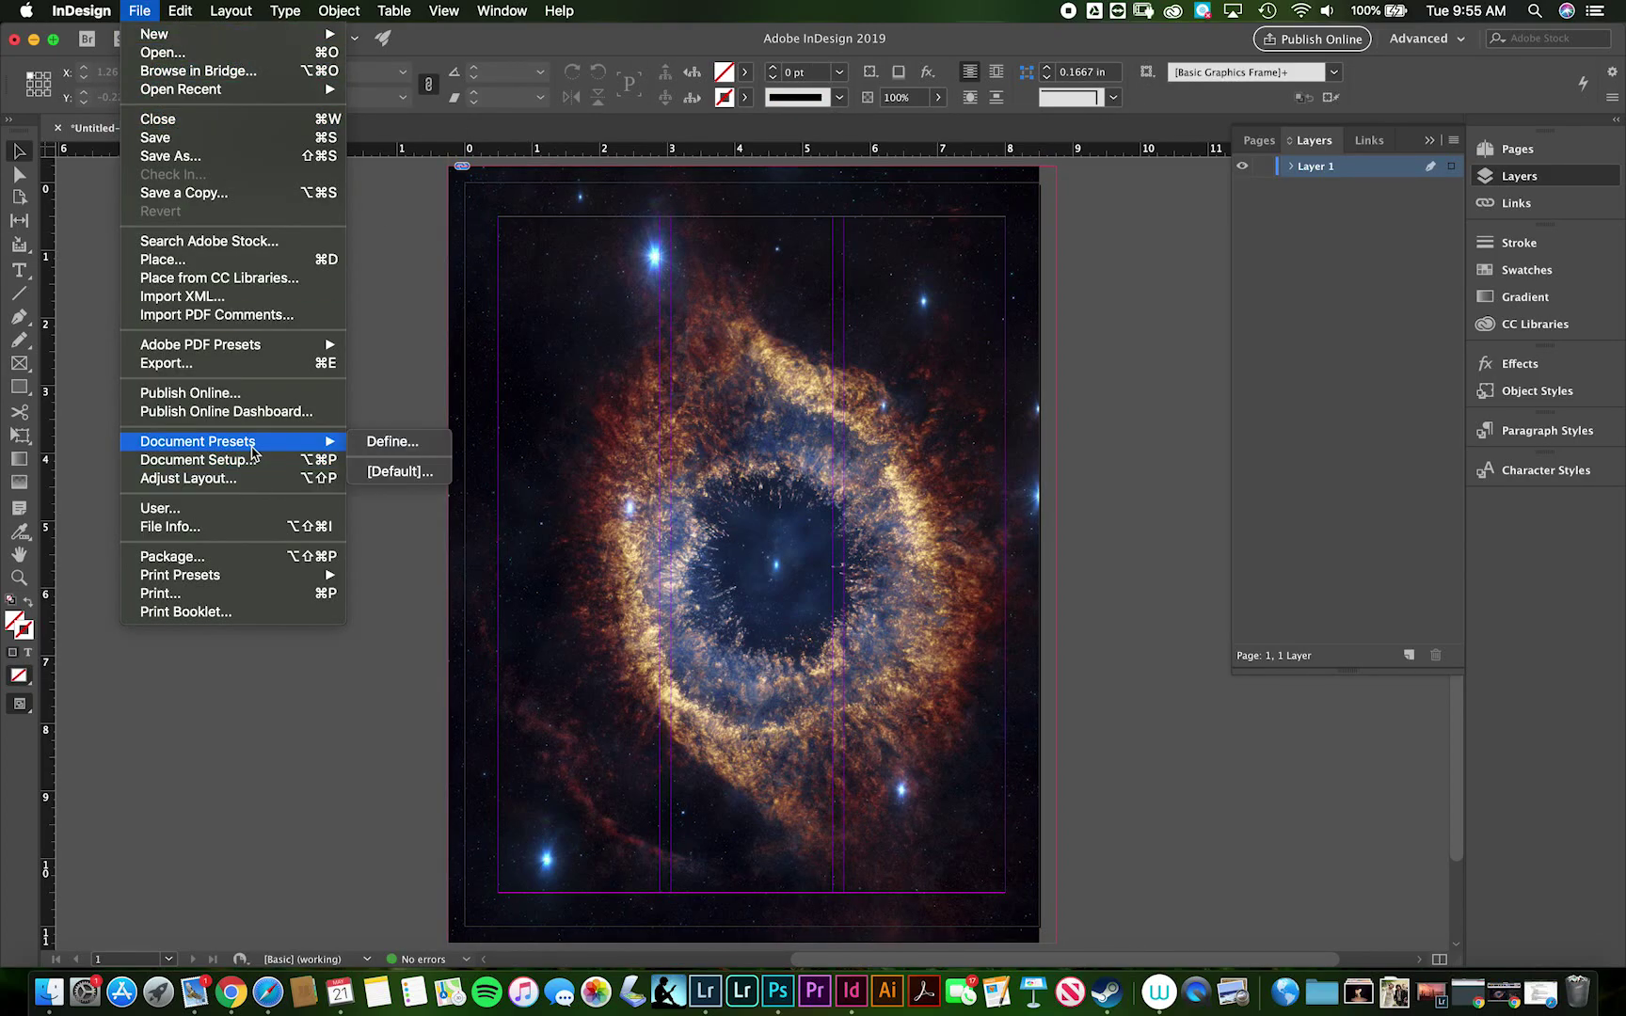
{"action": "left_click", "coordinate": [251, 459]}
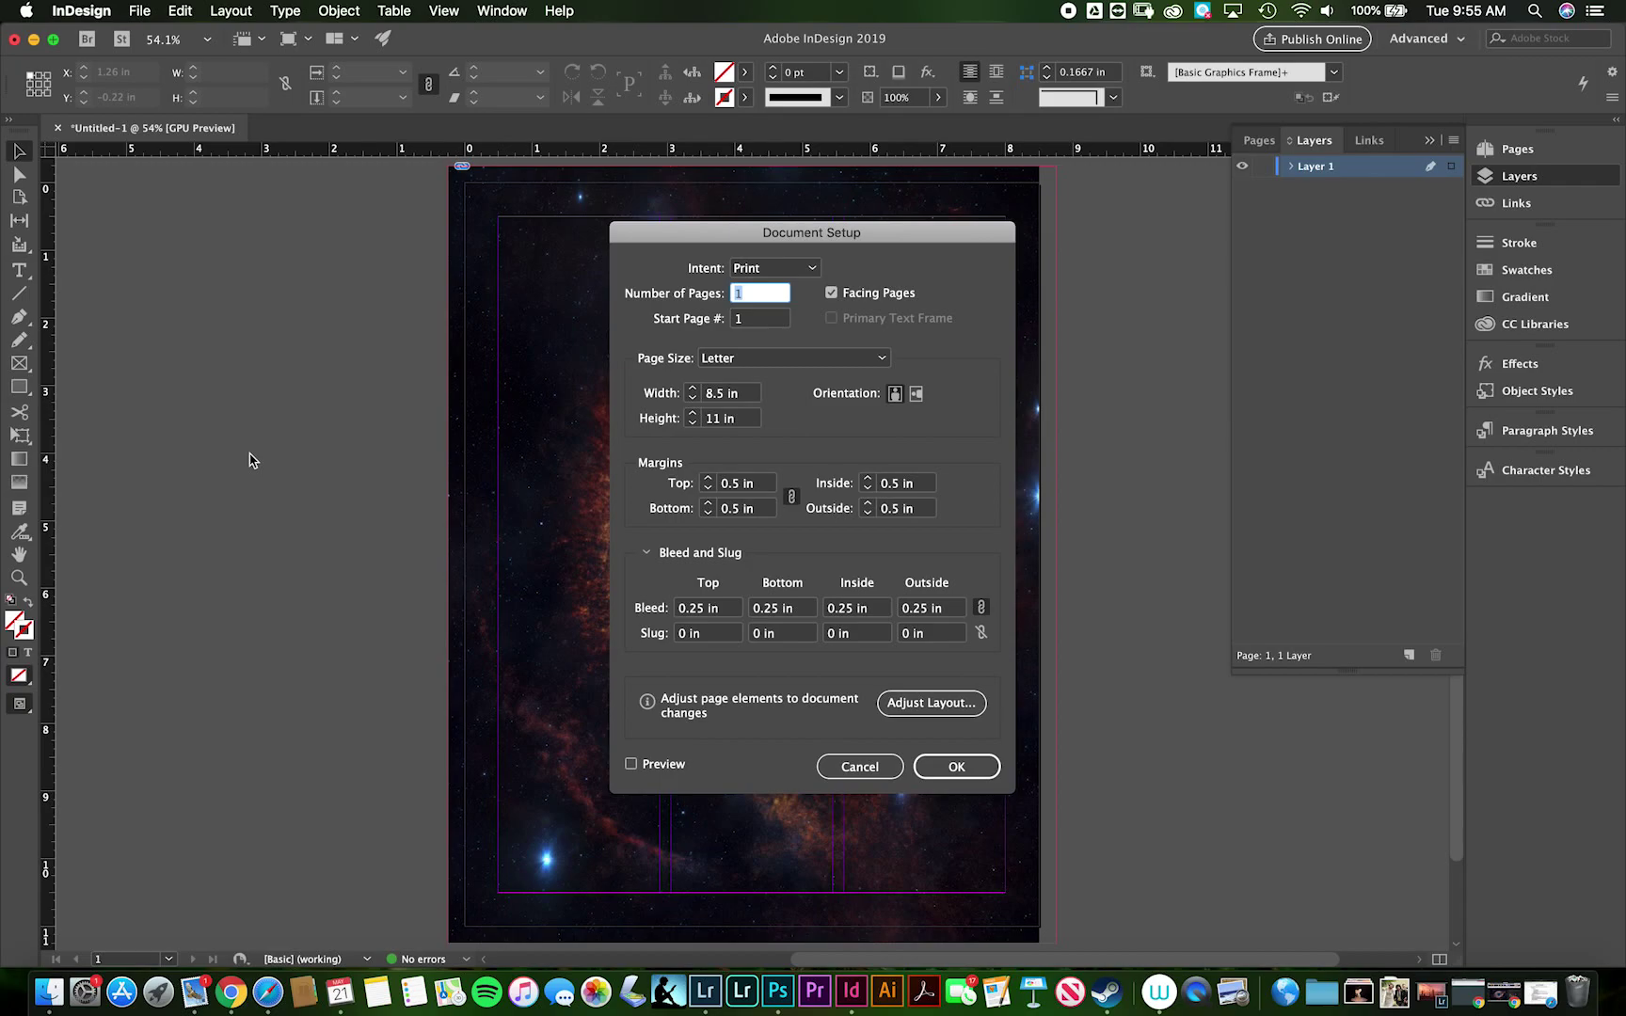
{"action": "left_click", "coordinate": [916, 393]}
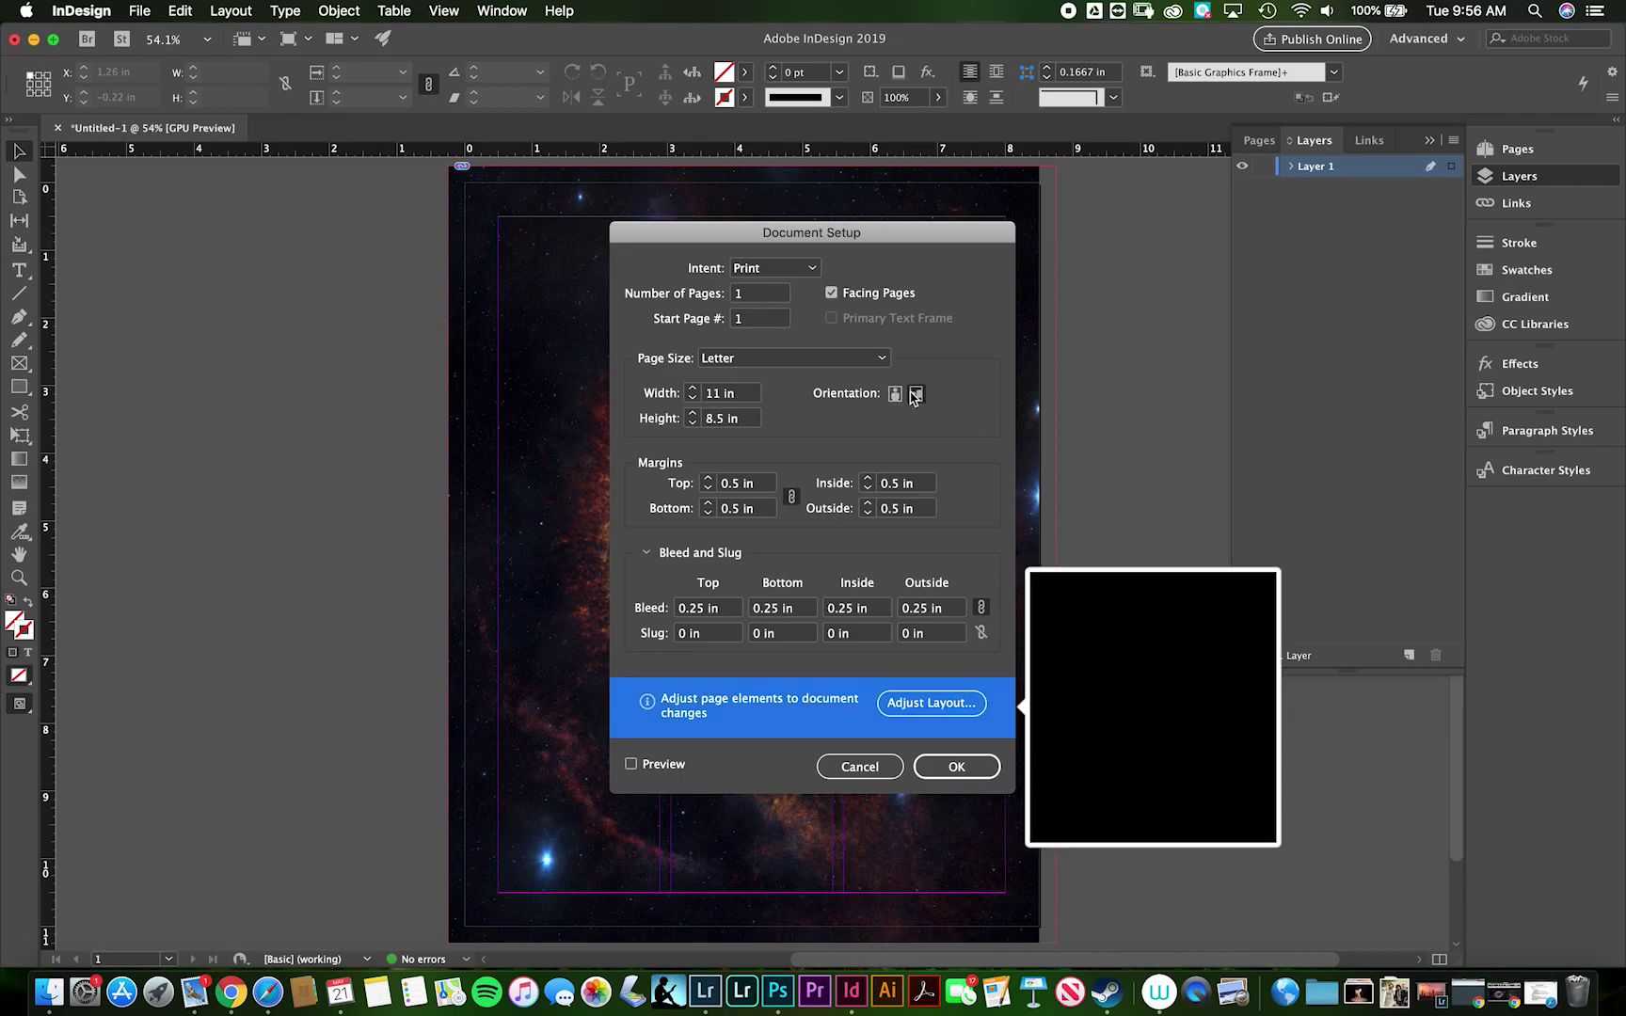
{"action": "left_click", "coordinate": [956, 767]}
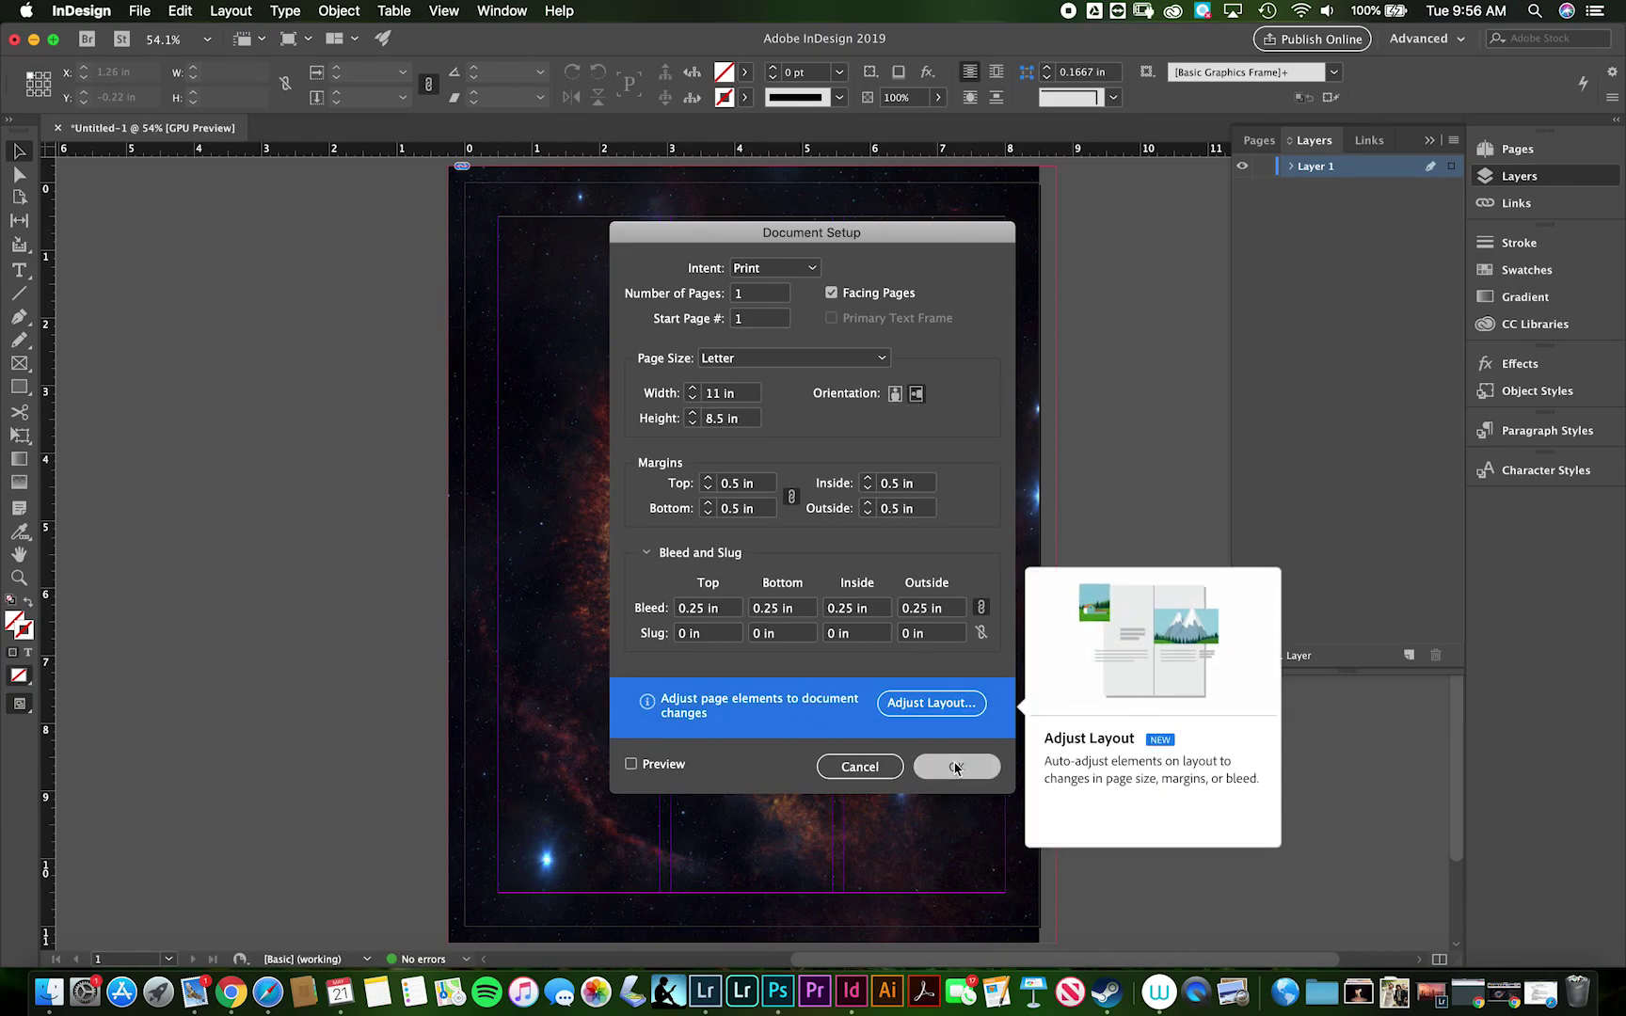
{"action": "left_click", "coordinate": [784, 424]}
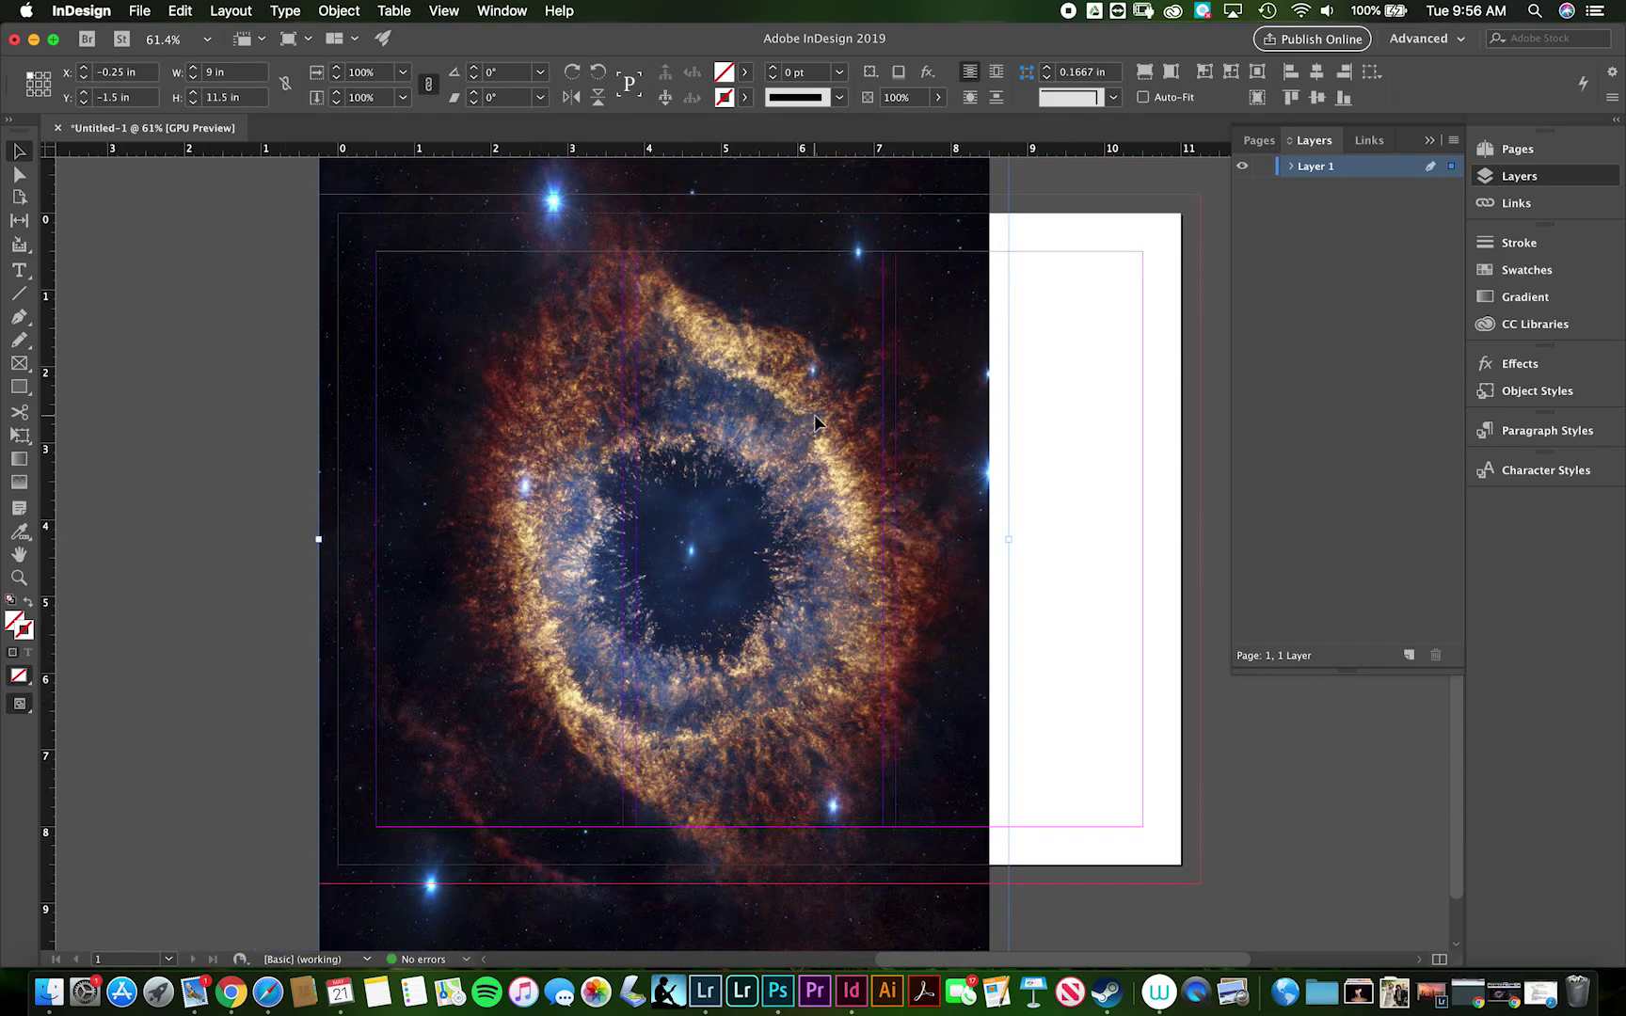
Rotate the nebula frame a quarter turn clockwise and move it over the landscape page.
{"action": "key", "text": "super+minus"}
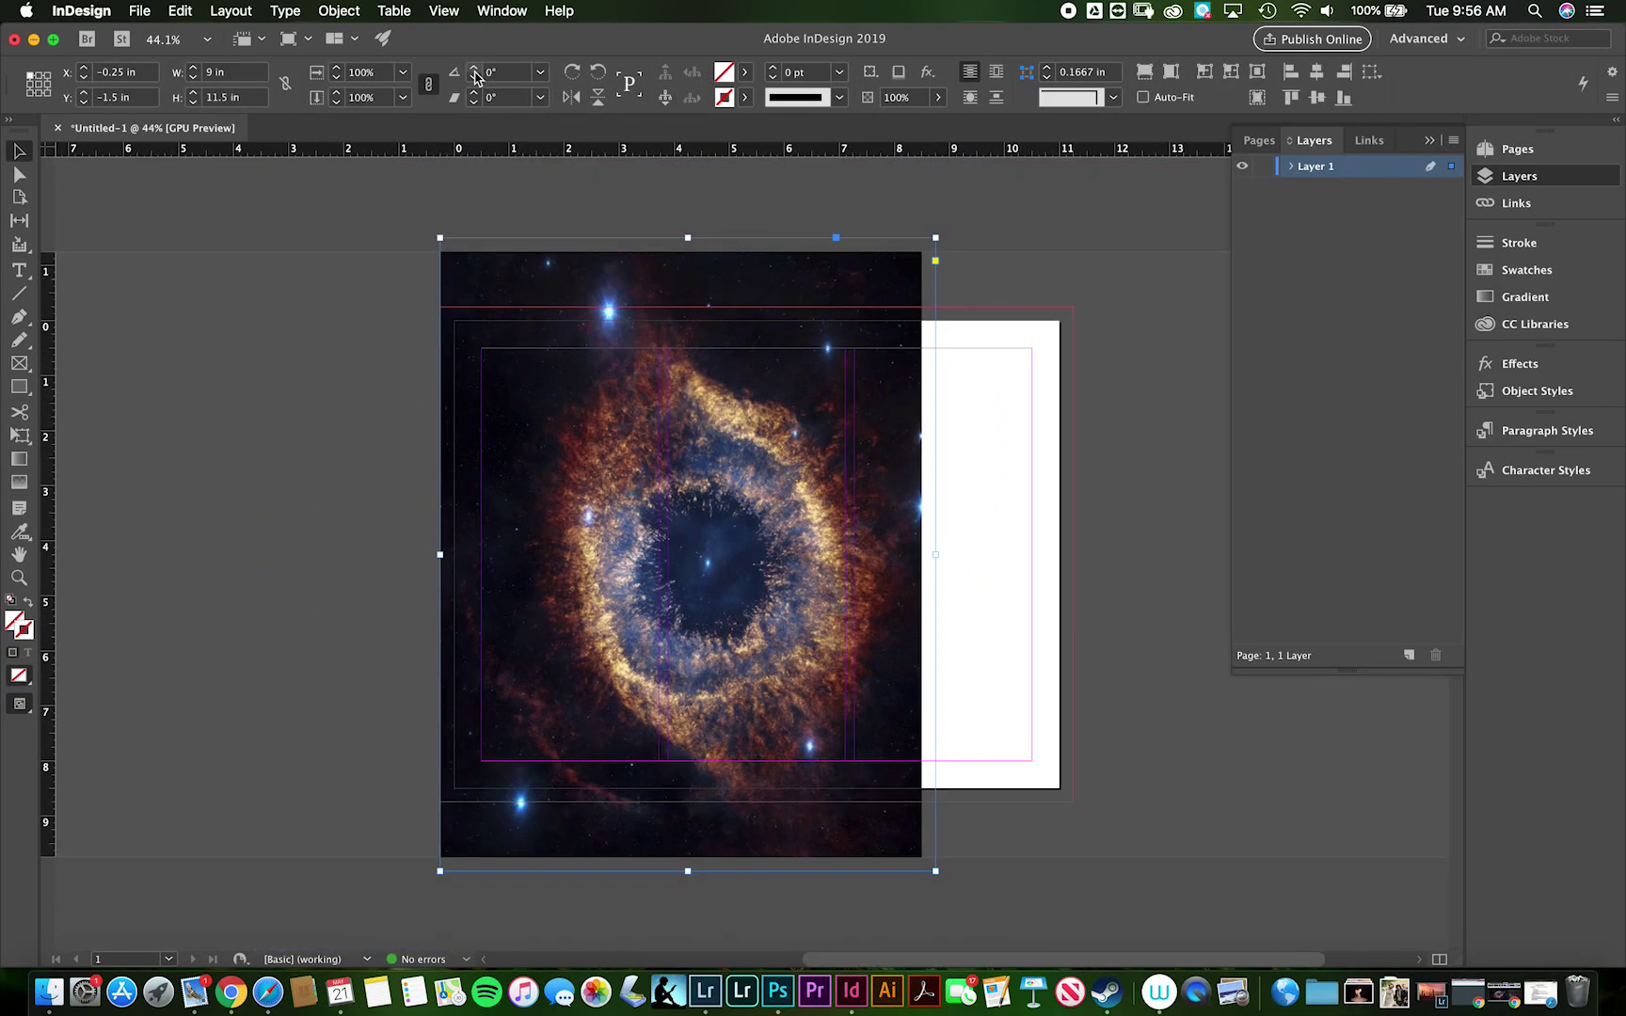
{"action": "left_click", "coordinate": [572, 72]}
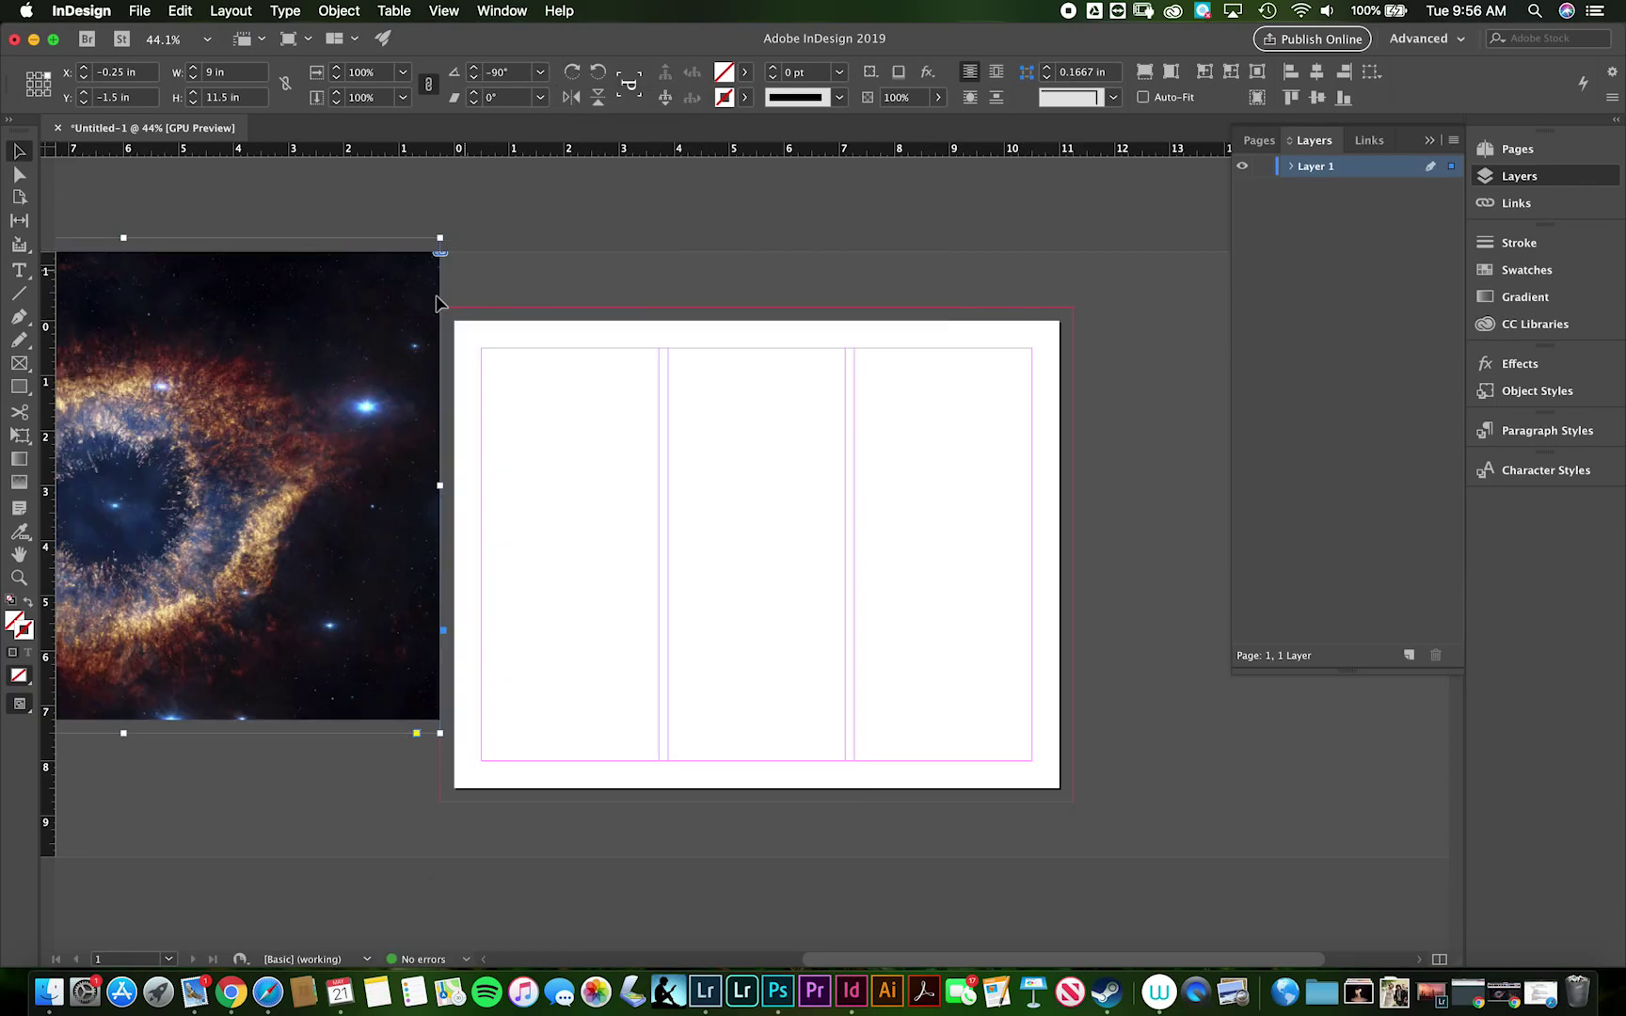
{"action": "left_click", "coordinate": [572, 72]}
{"action": "left_click", "coordinate": [991, 534]}
{"action": "left_click_drag", "start_coordinate": [282, 306], "coordinate": [895, 380]}
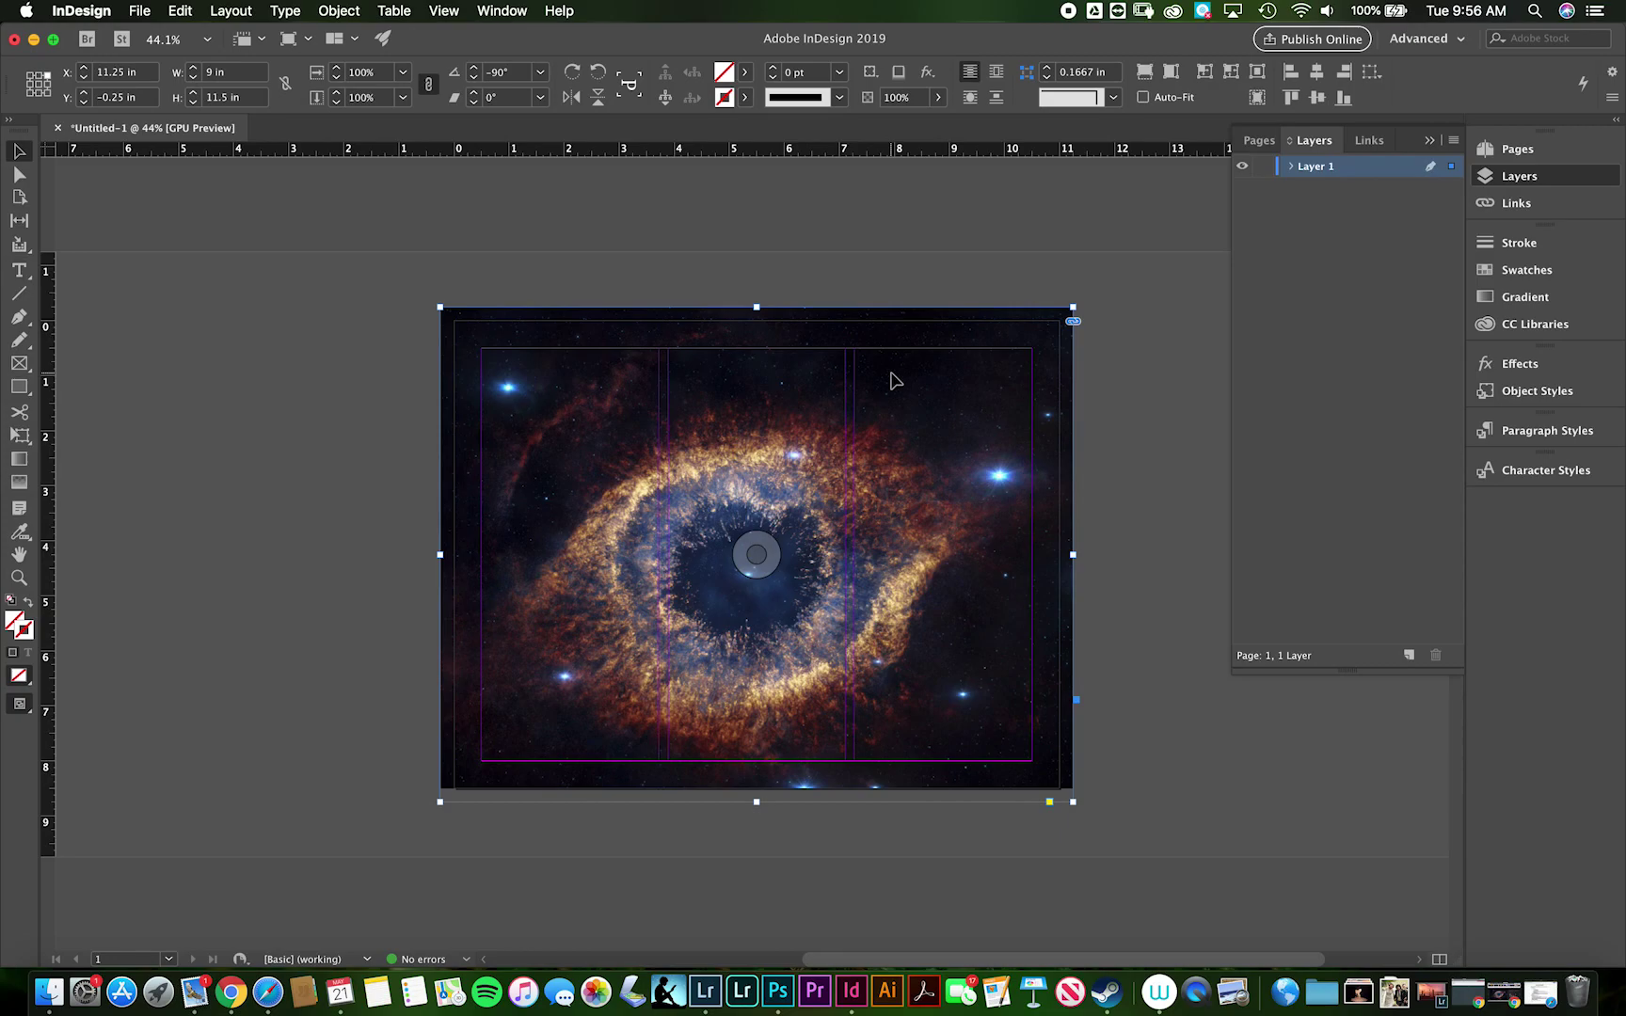
{"action": "scroll", "coordinate": [895, 380], "scroll_direction": "up", "scroll_amount": 5}
{"action": "scroll", "coordinate": [892, 380], "scroll_direction": "down", "scroll_amount": 1}
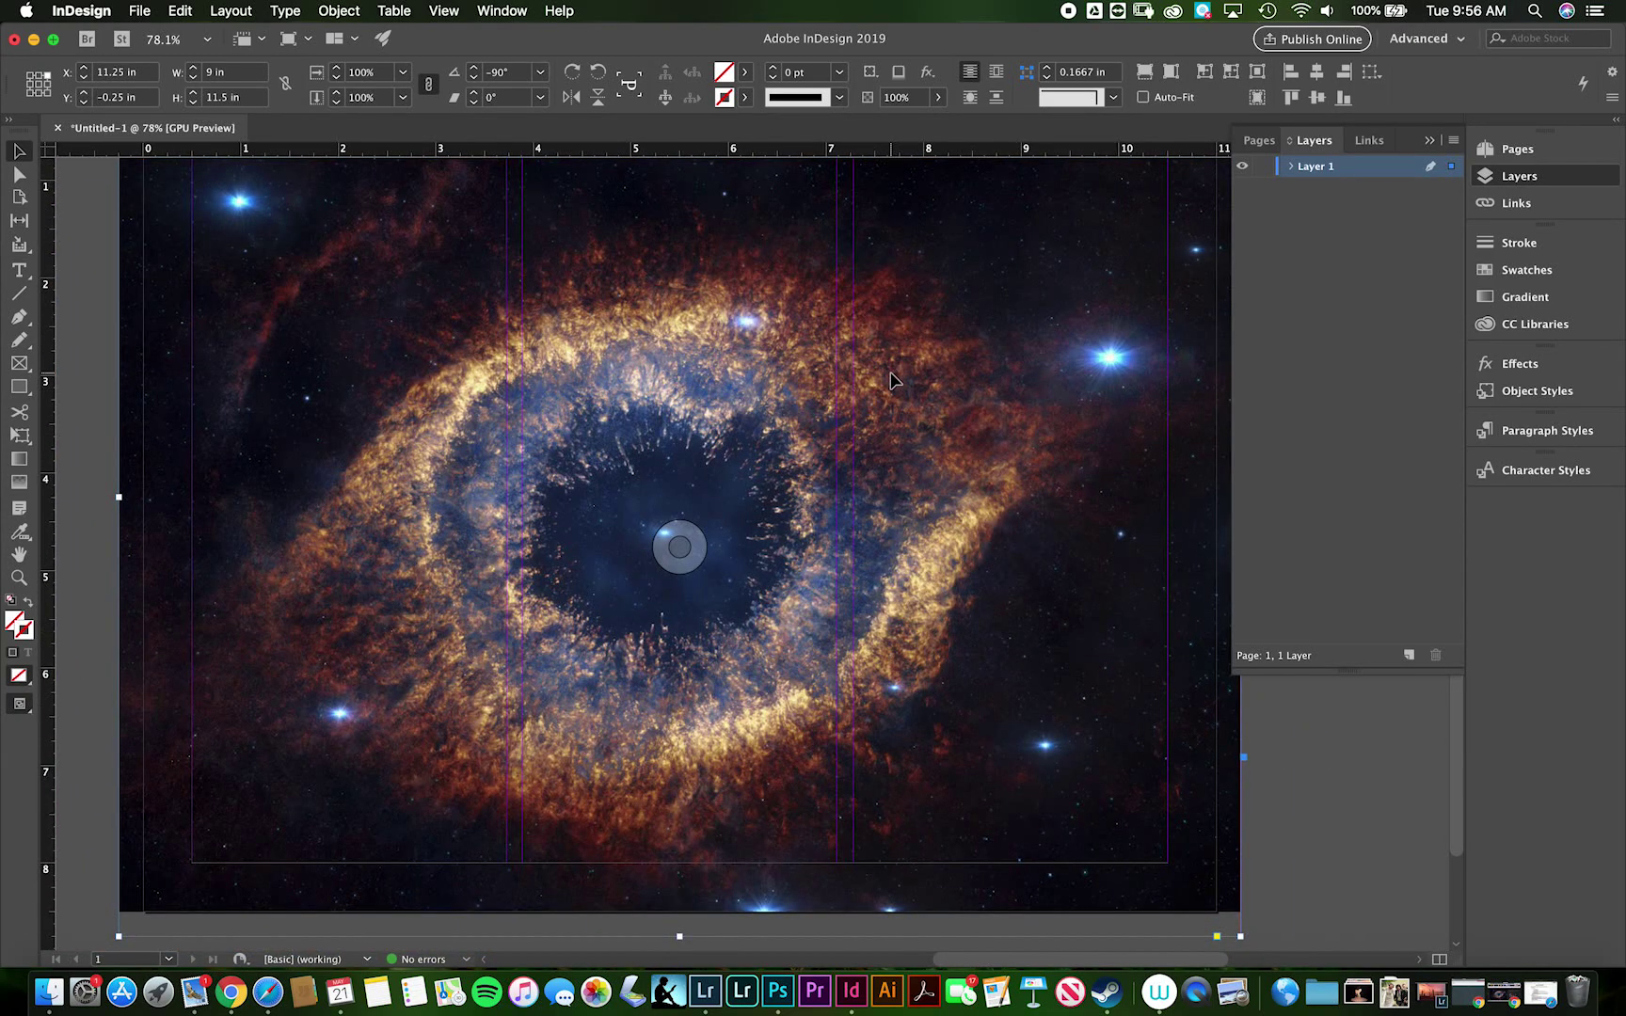
{"action": "scroll", "coordinate": [892, 380], "scroll_direction": "down", "scroll_amount": 2}
{"action": "scroll", "coordinate": [894, 380], "scroll_direction": "down", "scroll_amount": 1}
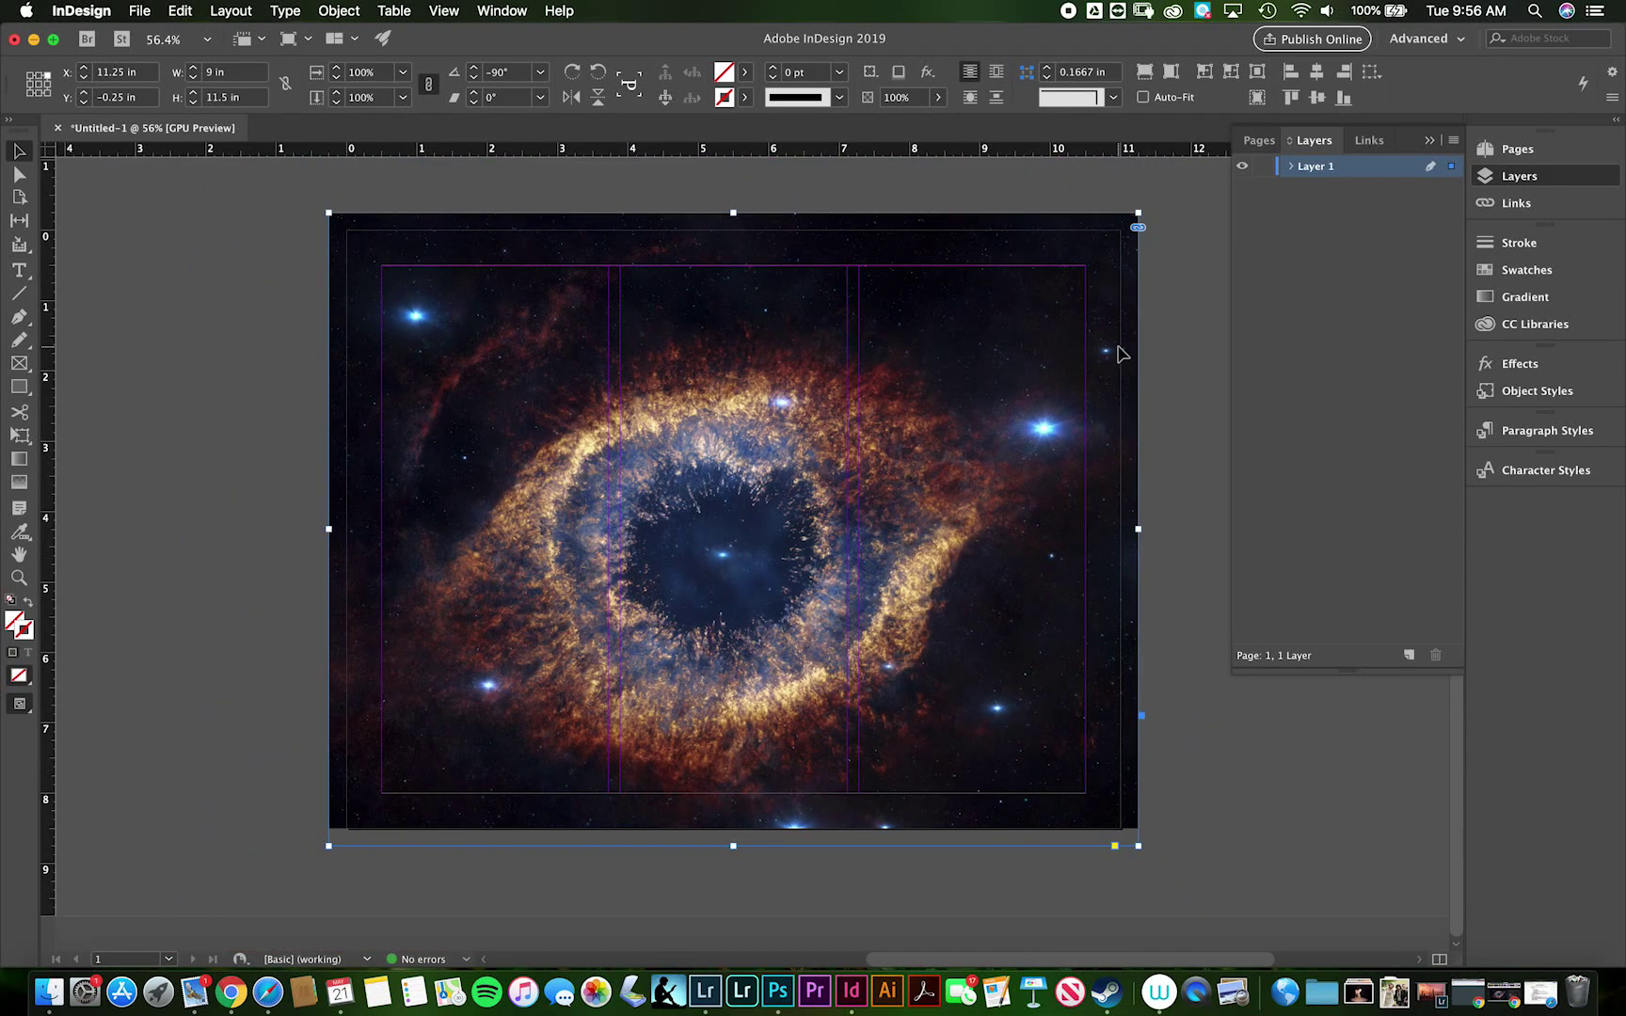
Apply Fit Content Proportionally, then Fill Frame Proportionally so the nebula covers the page.
{"action": "right_click", "coordinate": [897, 609]}
{"action": "mouse_move", "coordinate": [964, 667]}
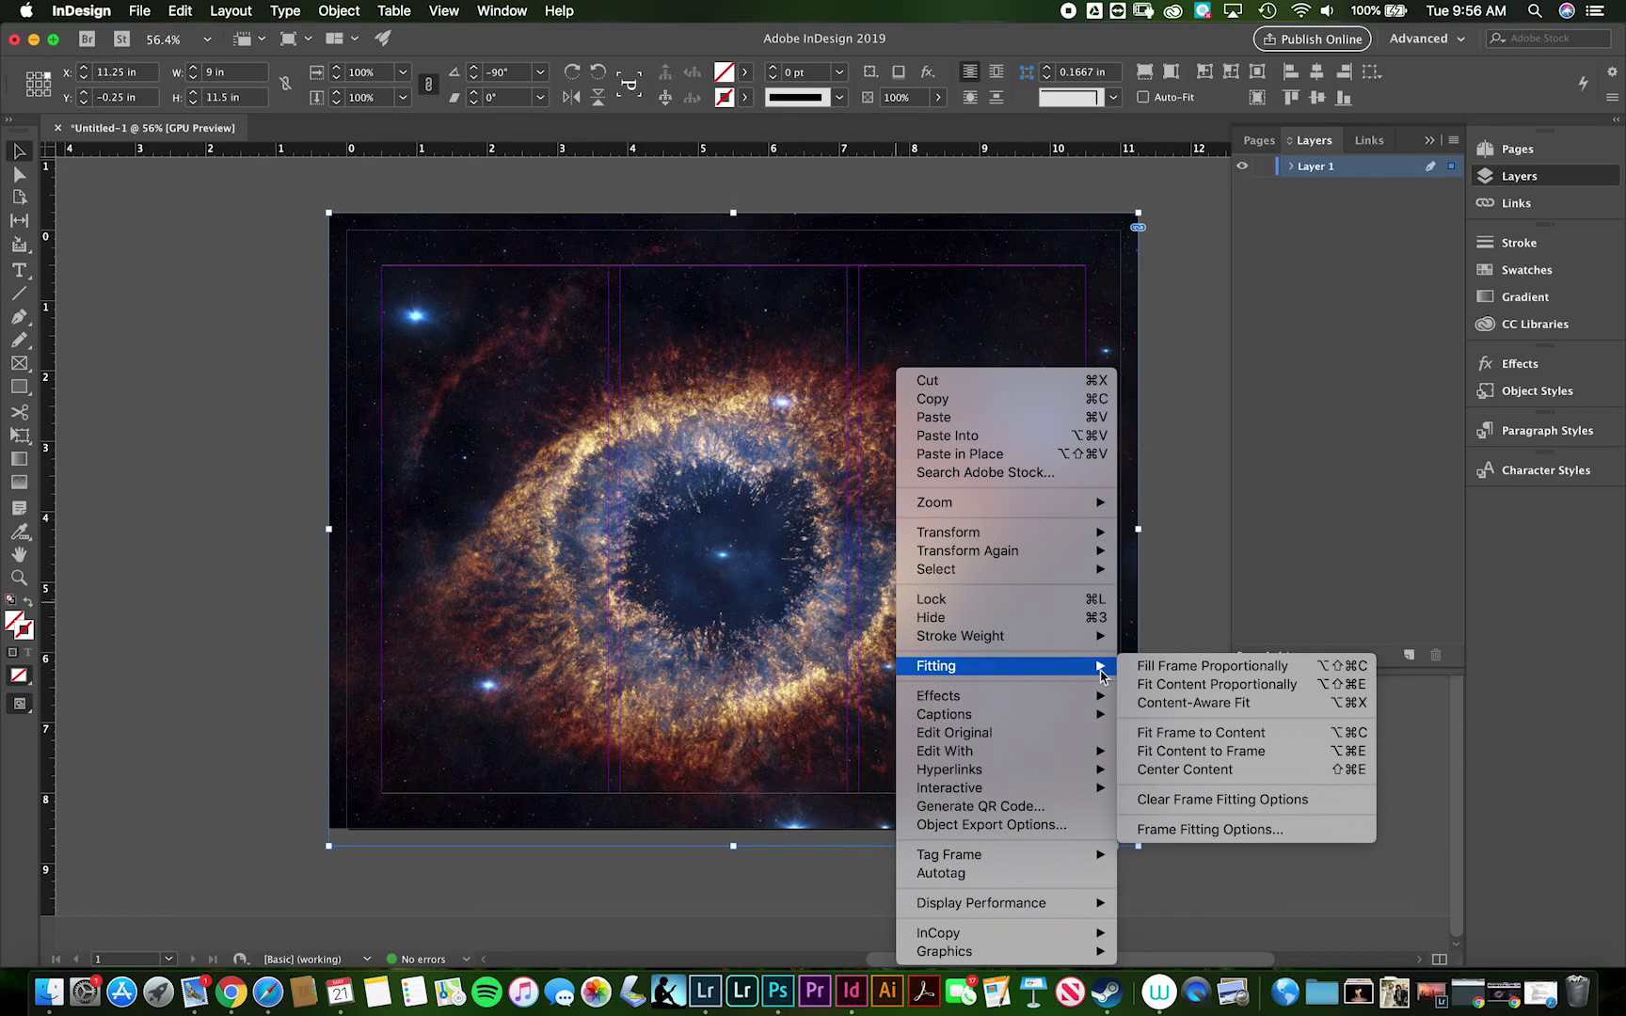
{"action": "left_click", "coordinate": [1152, 685]}
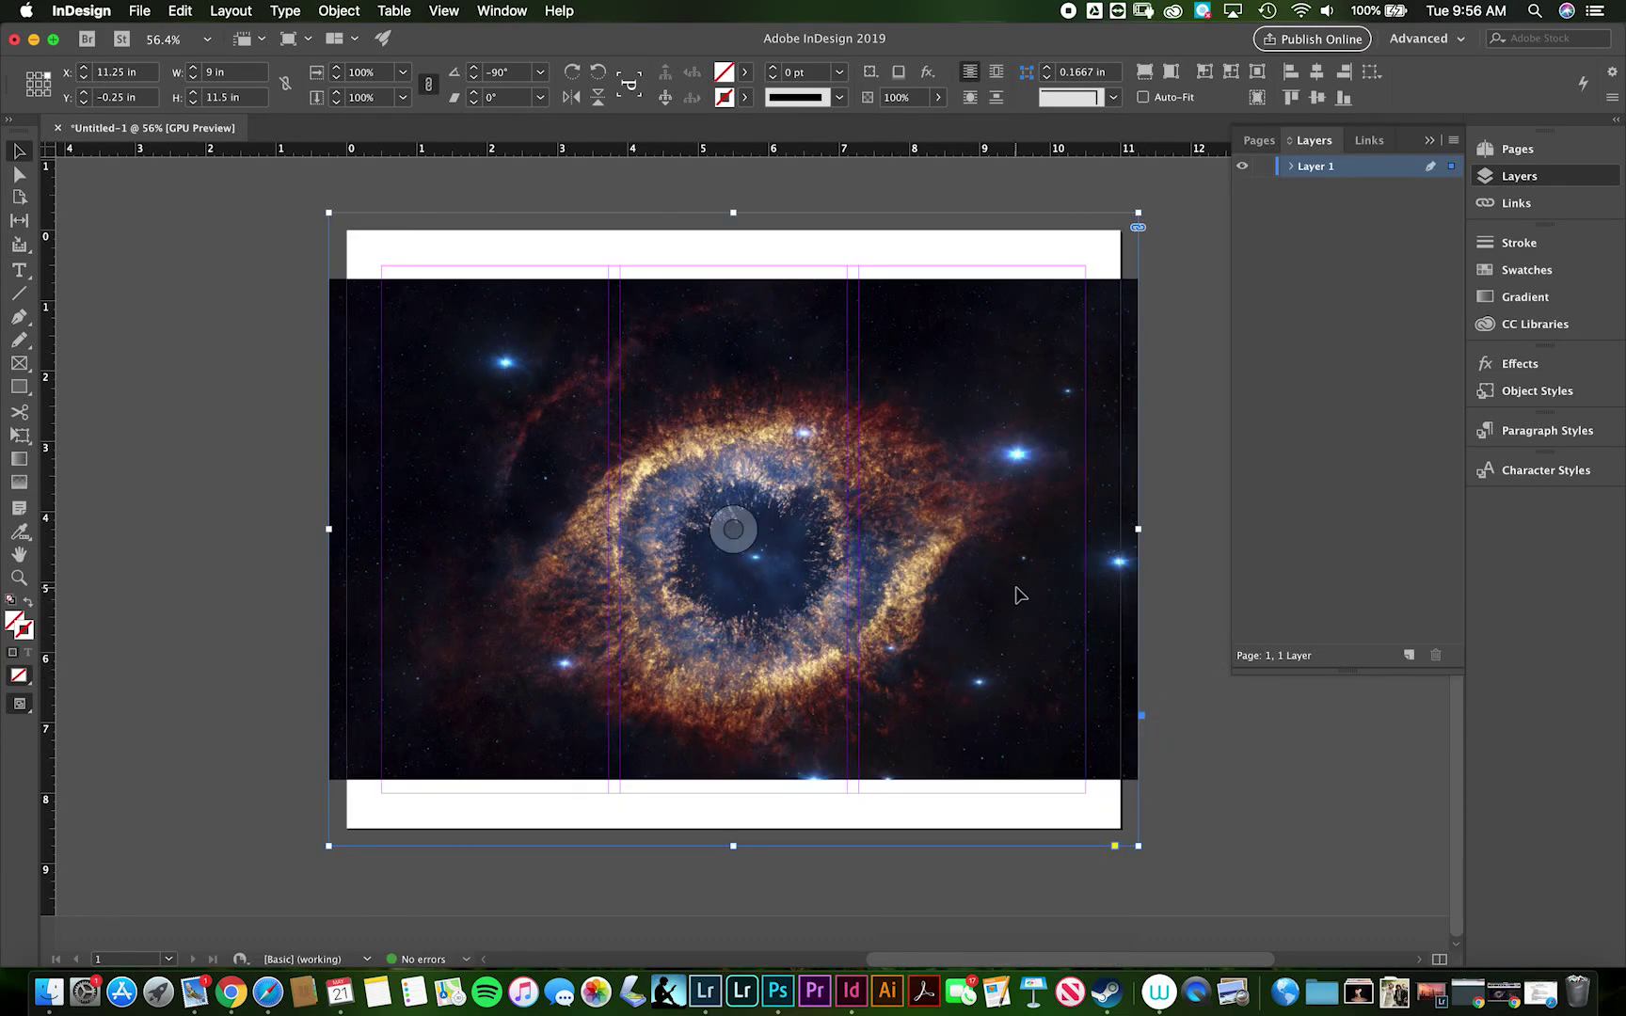
{"action": "right_click", "coordinate": [996, 564]}
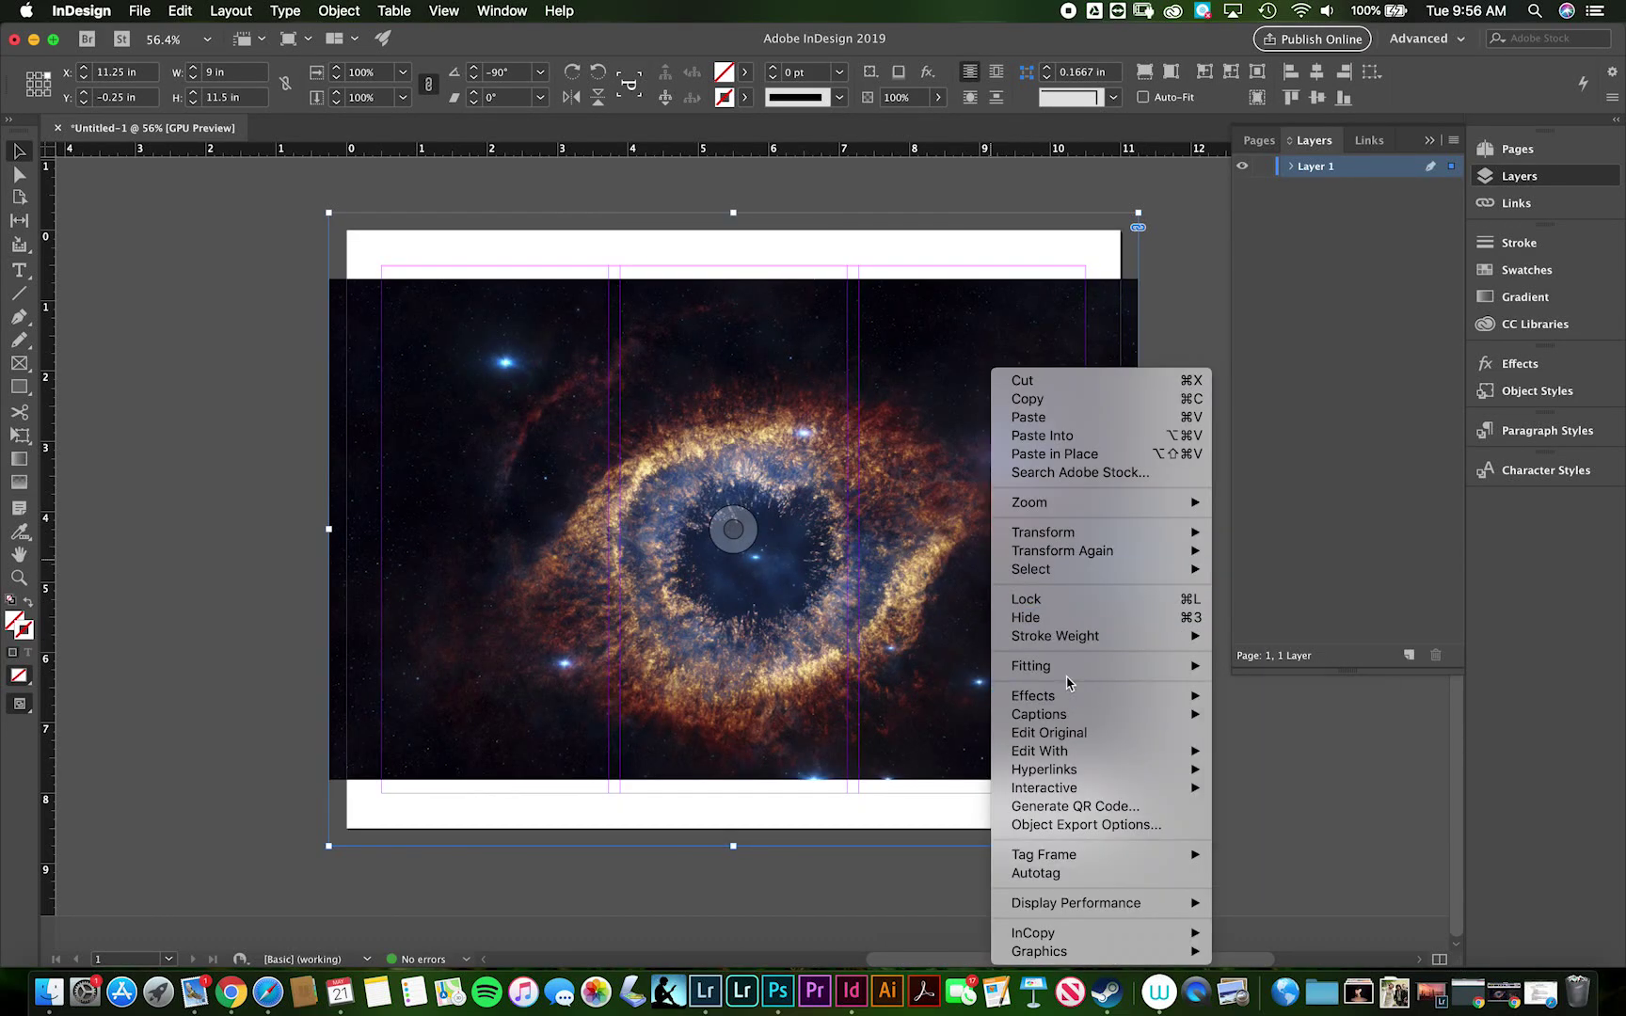
{"action": "mouse_move", "coordinate": [1069, 675]}
{"action": "left_click", "coordinate": [1073, 320]}
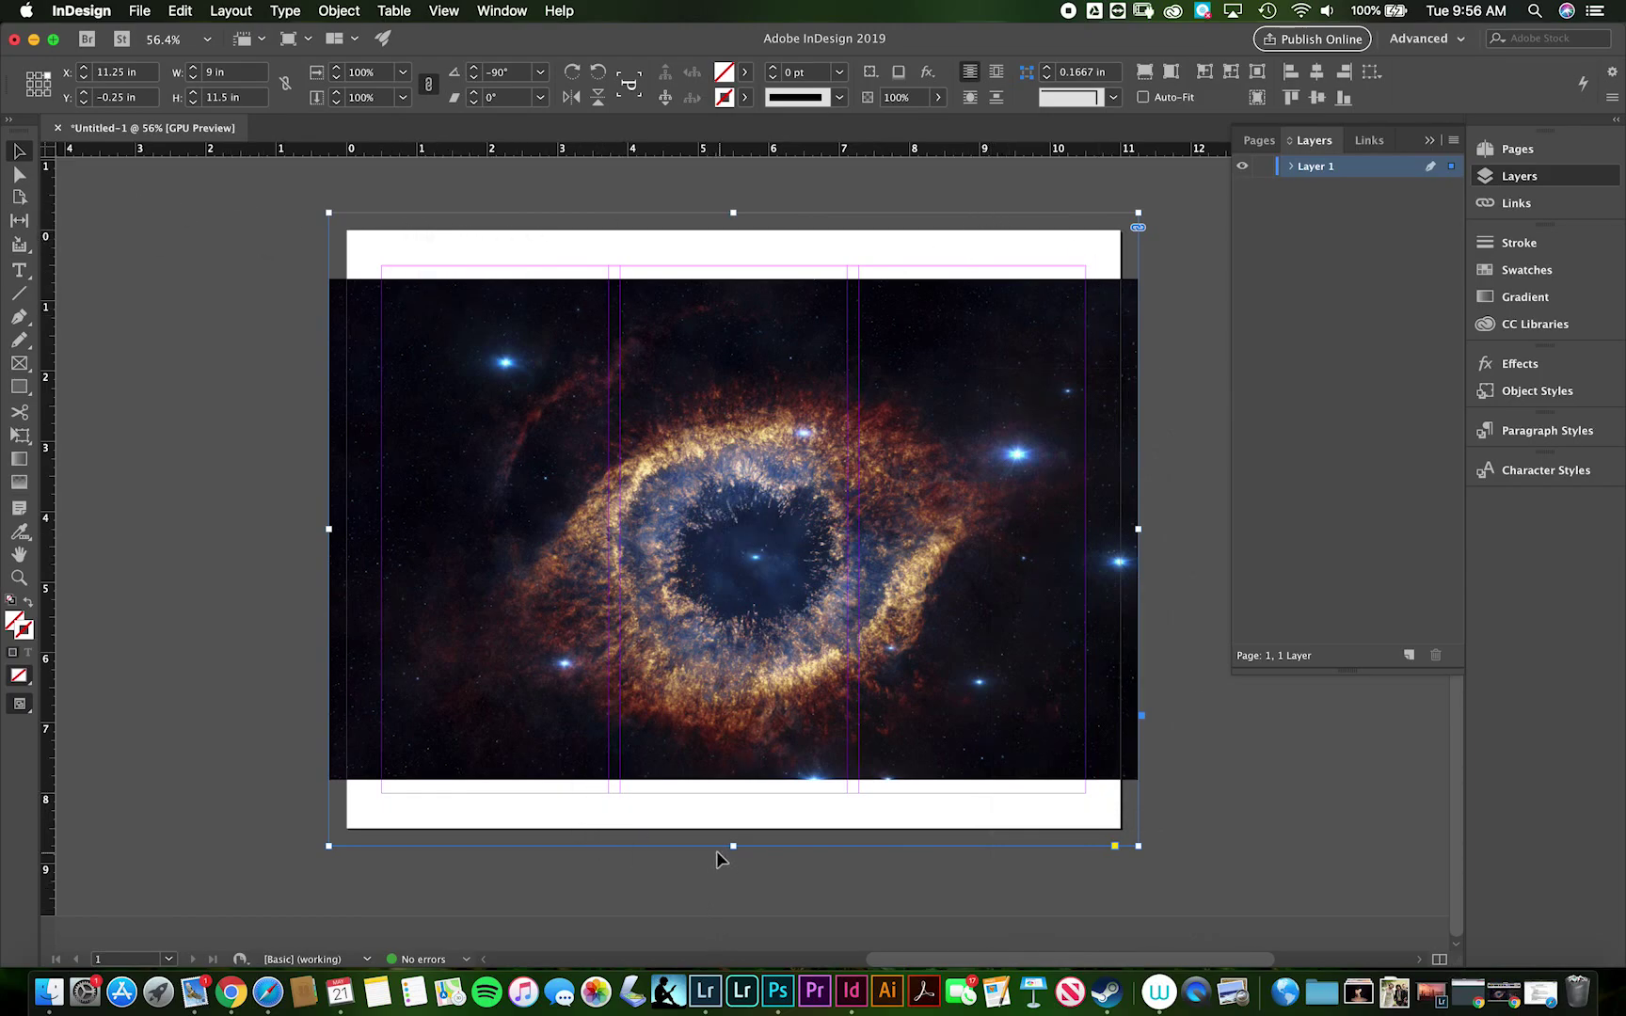
{"action": "right_click", "coordinate": [742, 624]}
{"action": "mouse_move", "coordinate": [856, 665]}
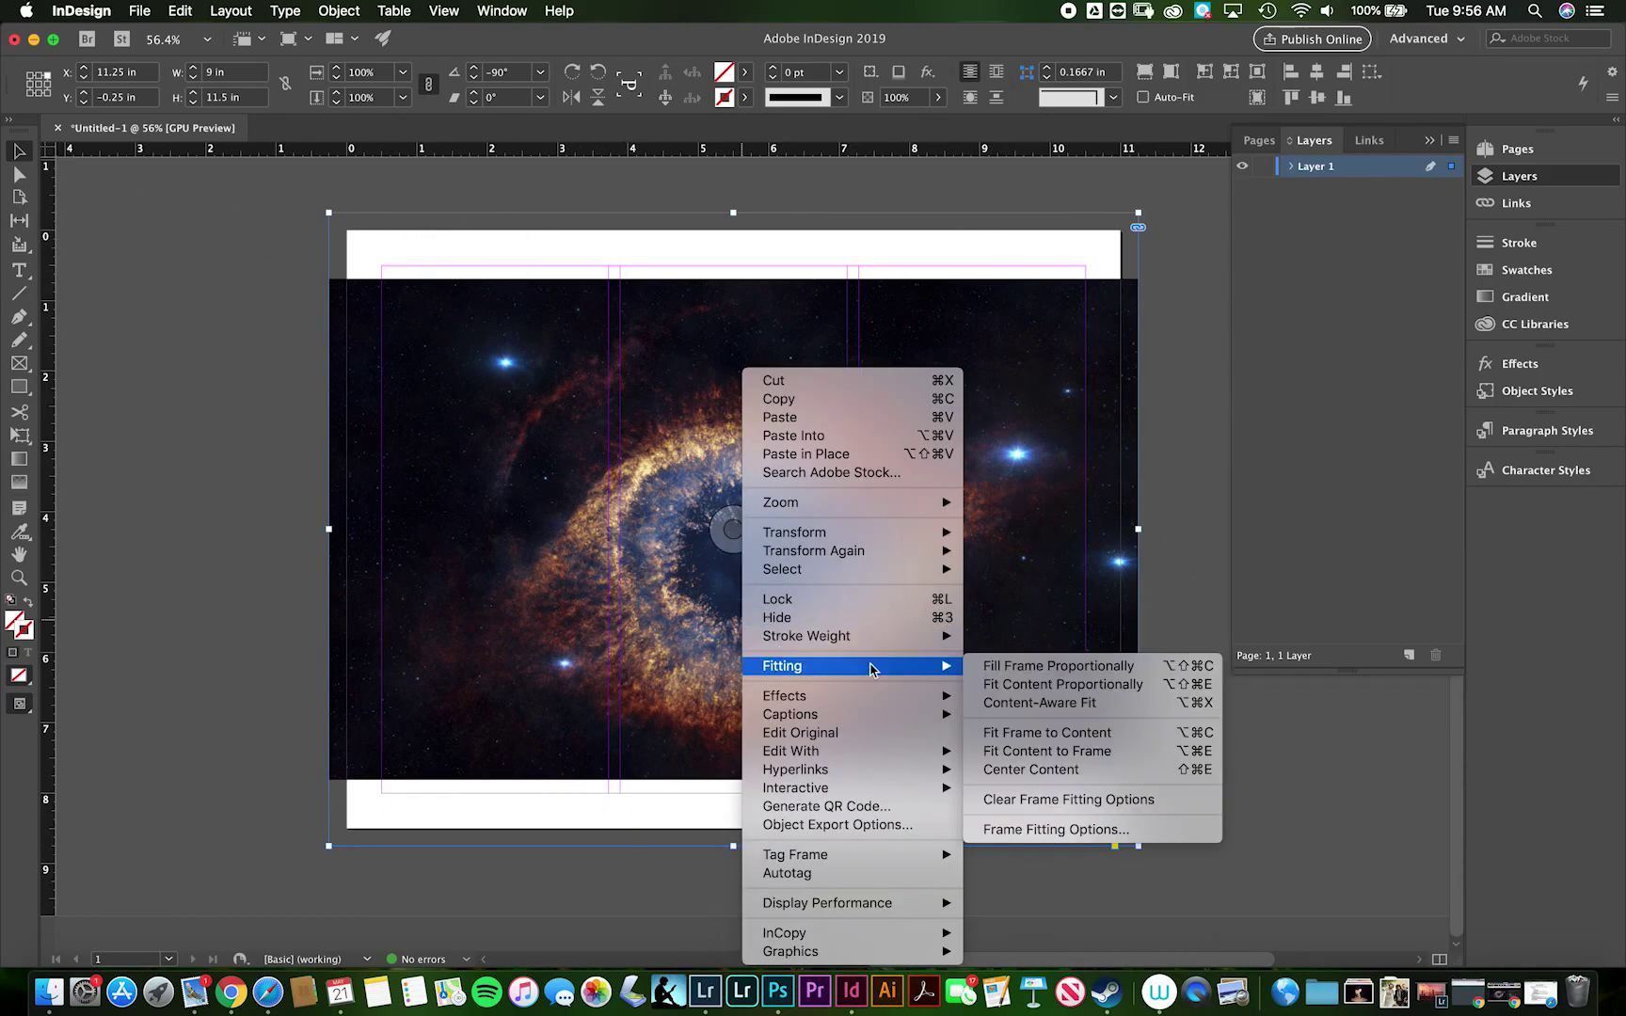
{"action": "left_click", "coordinate": [1001, 665]}
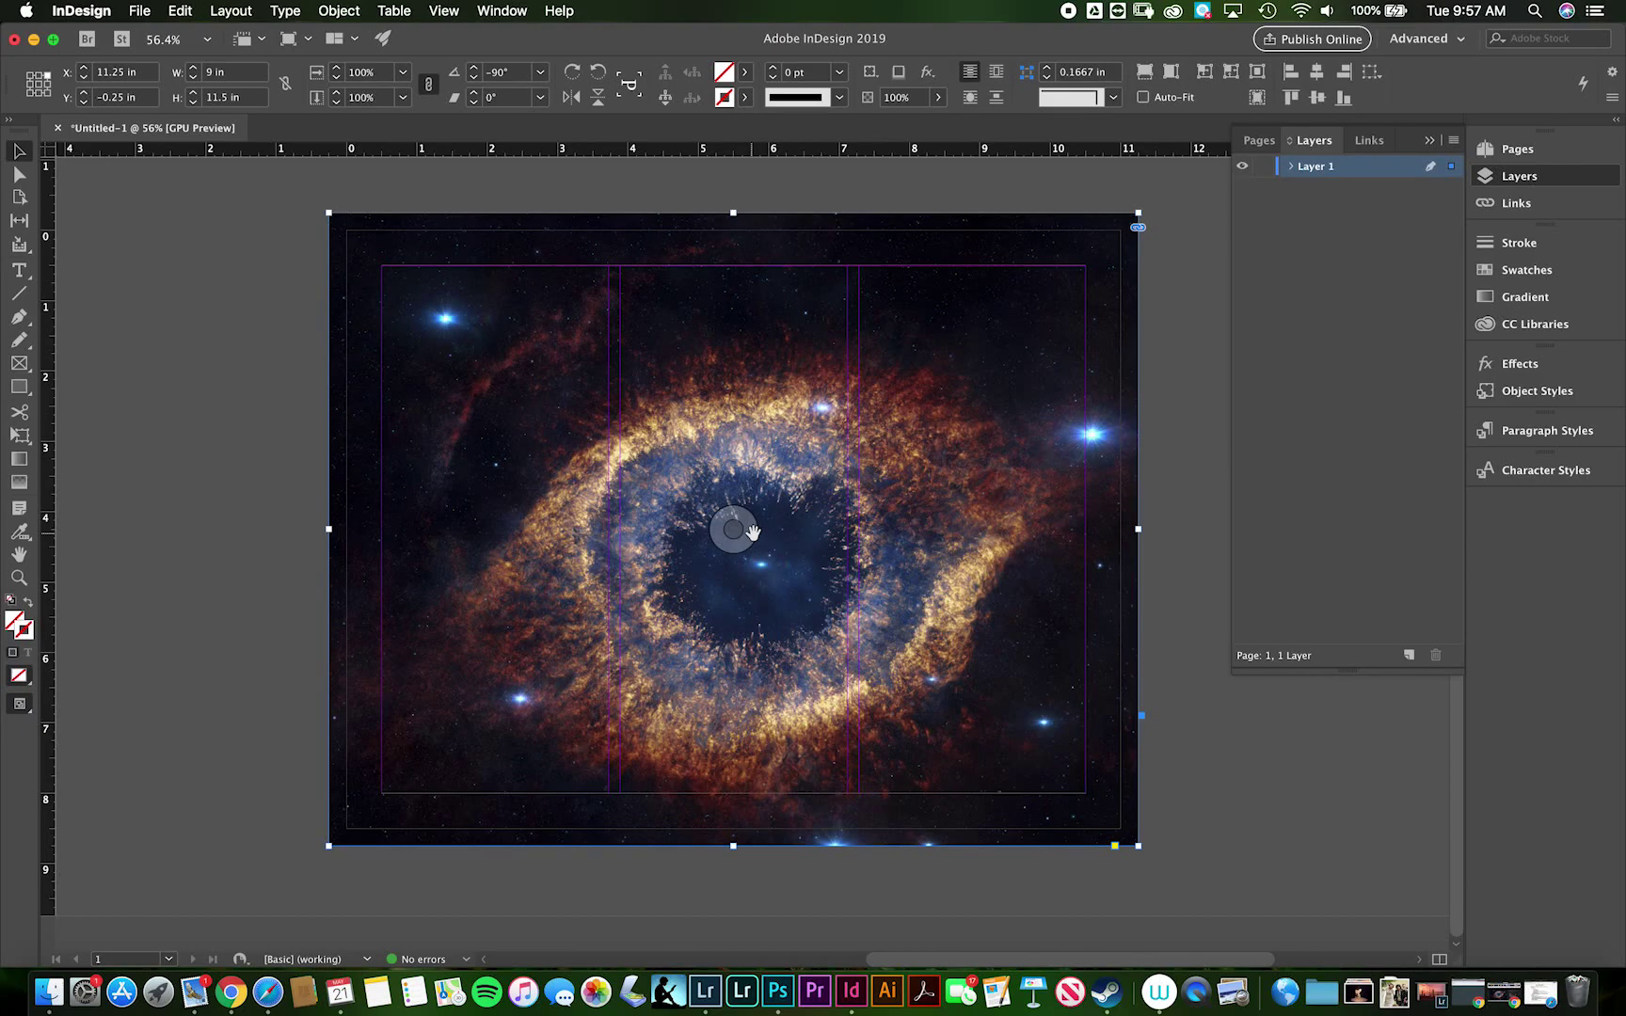
Rename Layer 1 to Images in the Layers panel.
{"action": "left_click", "coordinate": [1291, 167]}
{"action": "left_click", "coordinate": [1291, 168]}
{"action": "left_click", "coordinate": [1291, 167]}
{"action": "left_click", "coordinate": [1291, 167]}
{"action": "double_click", "coordinate": [1316, 170]}
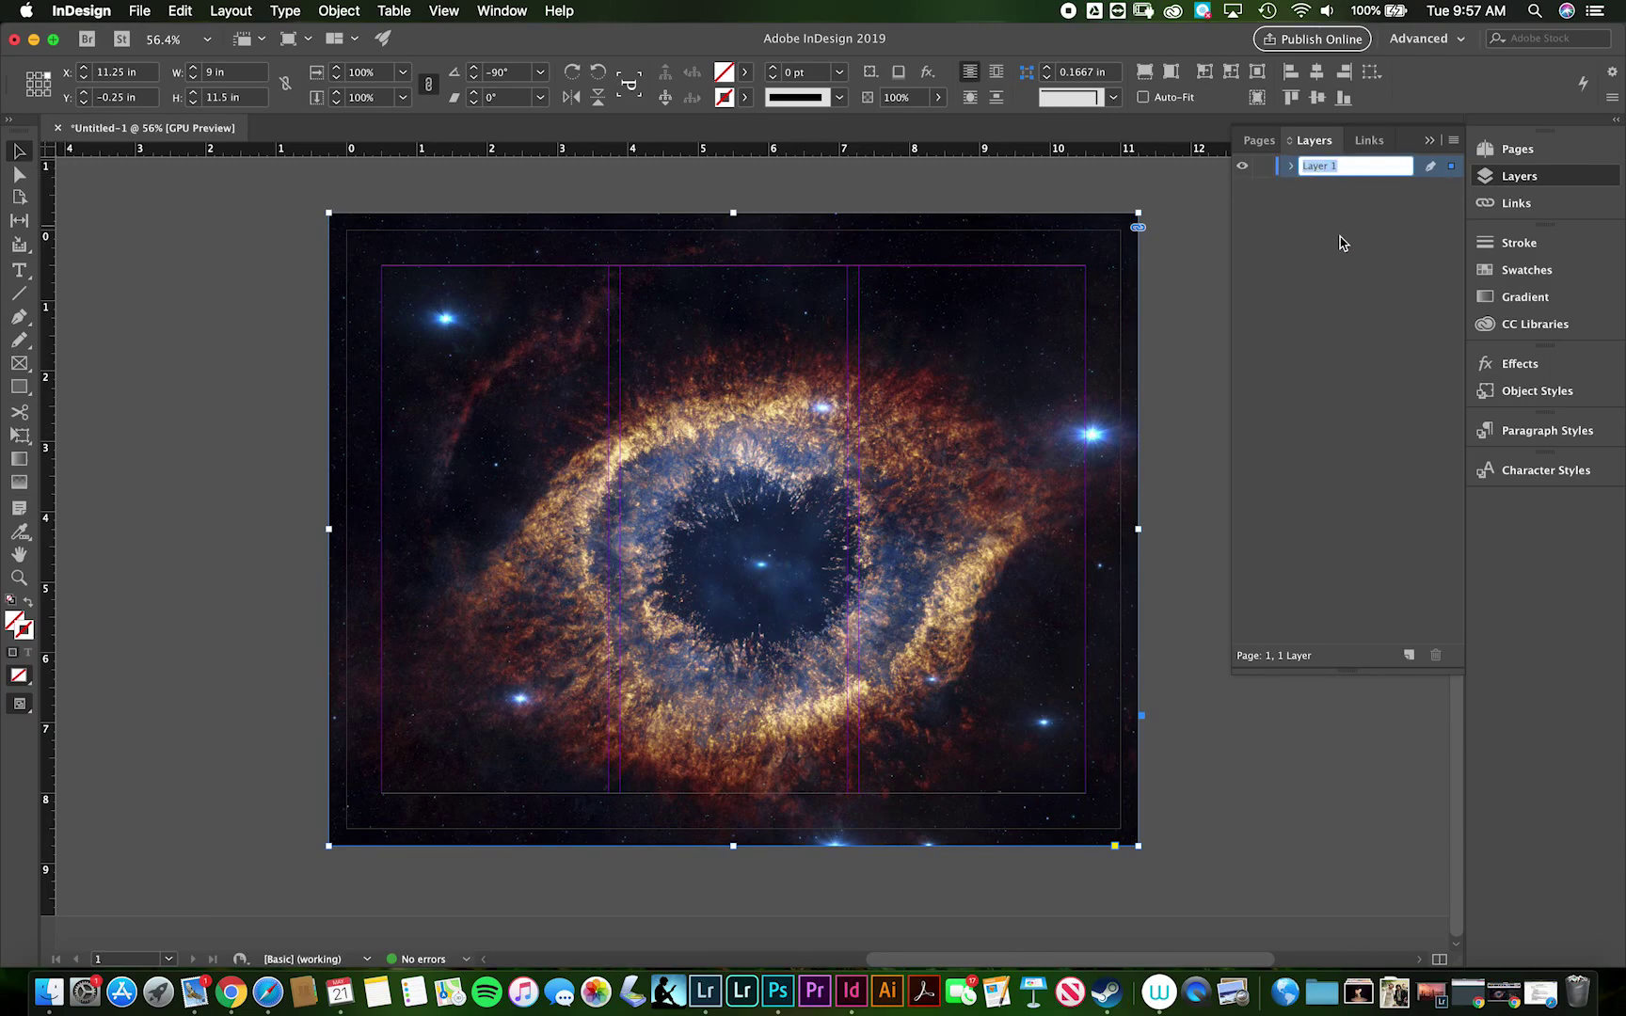
{"action": "type", "text": "Image"}
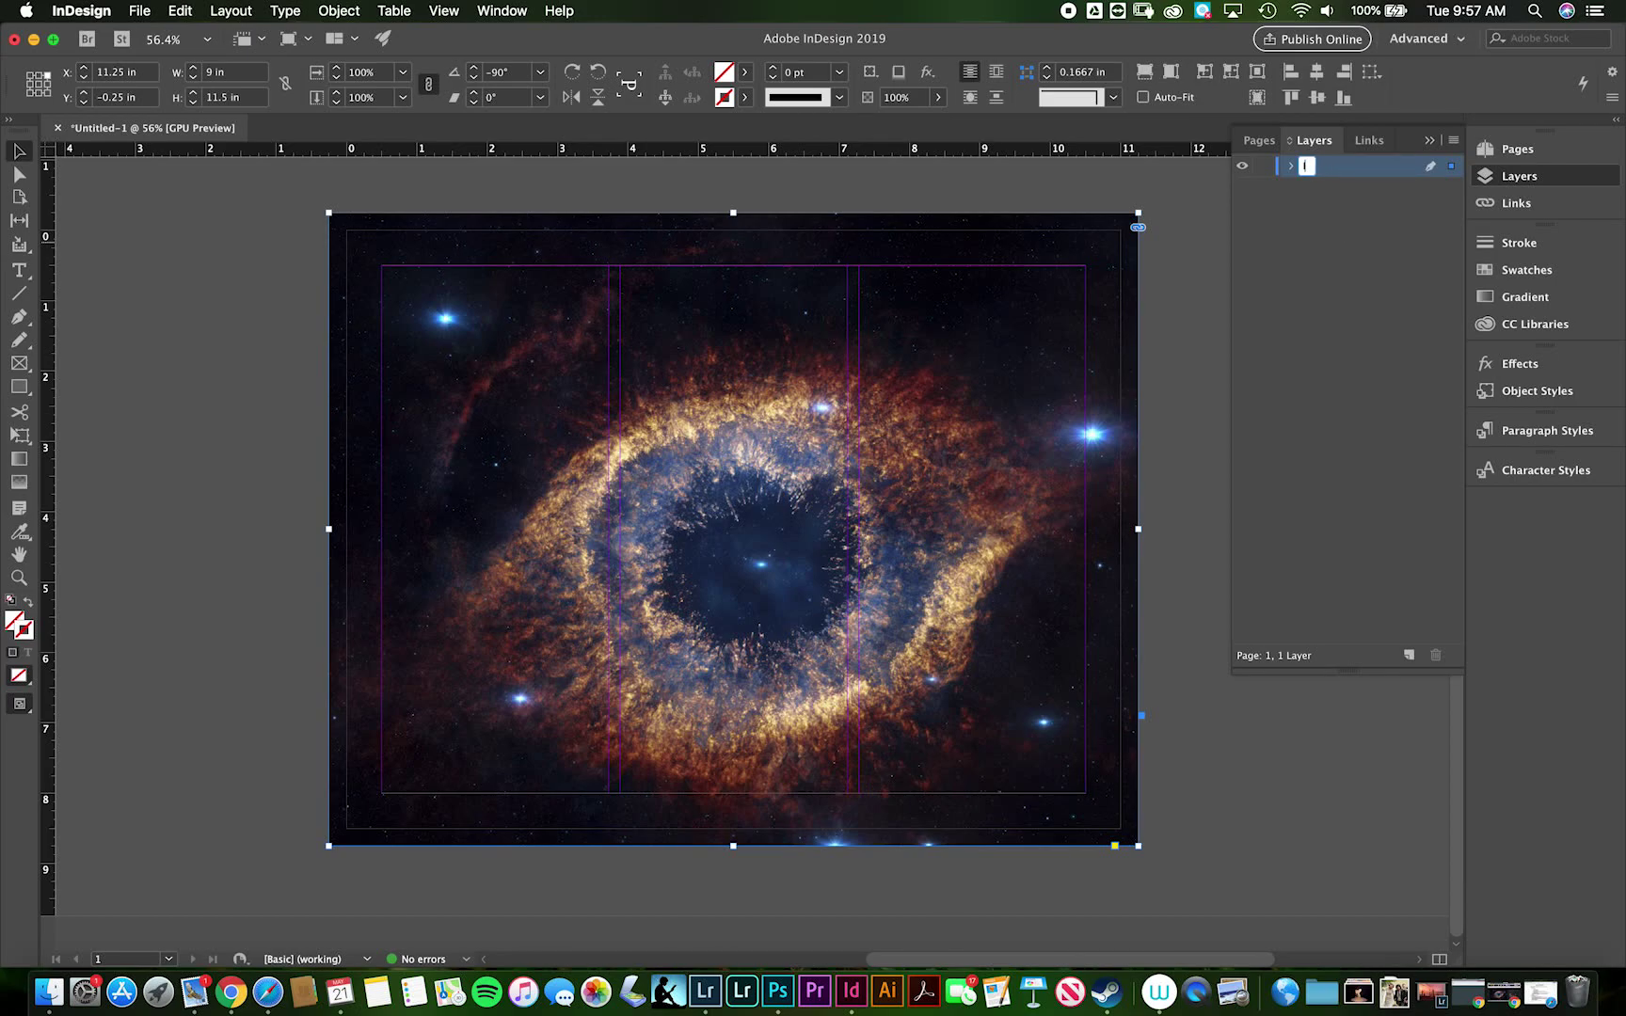
{"action": "key", "text": "Return"}
Add a new layer above Images and name it Text.
{"action": "left_click", "coordinate": [1409, 655]}
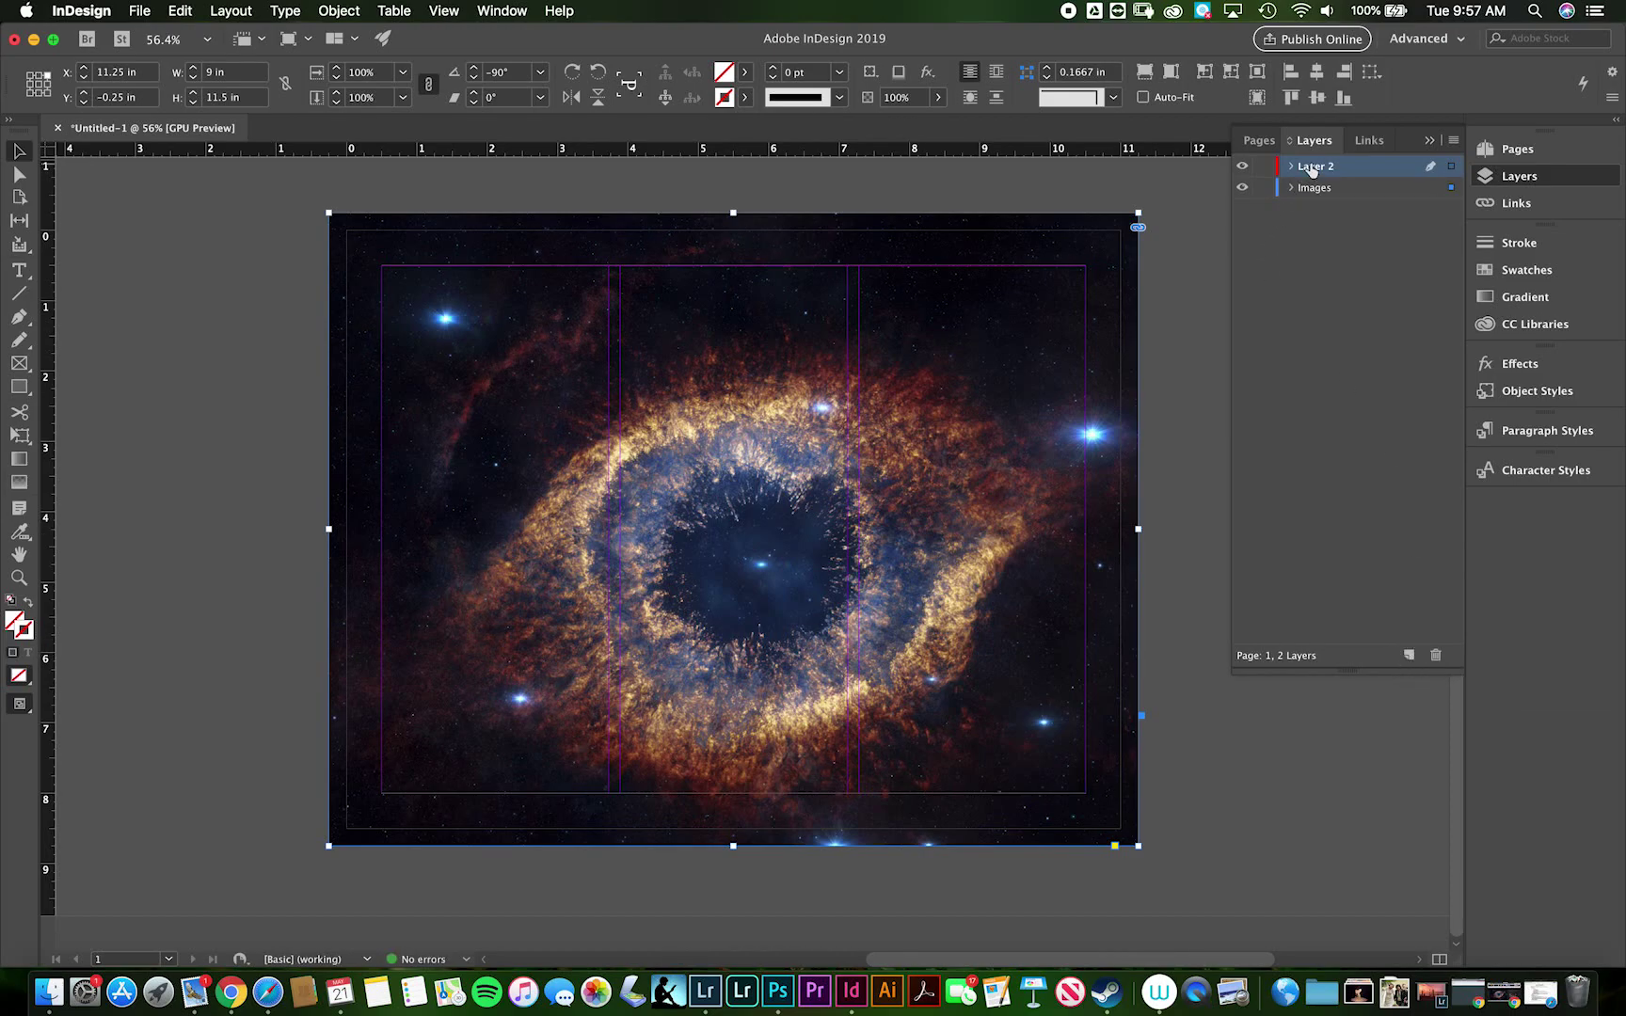
{"action": "double_click", "coordinate": [1312, 168]}
{"action": "type", "text": "Text"}
{"action": "key", "text": "Return"}
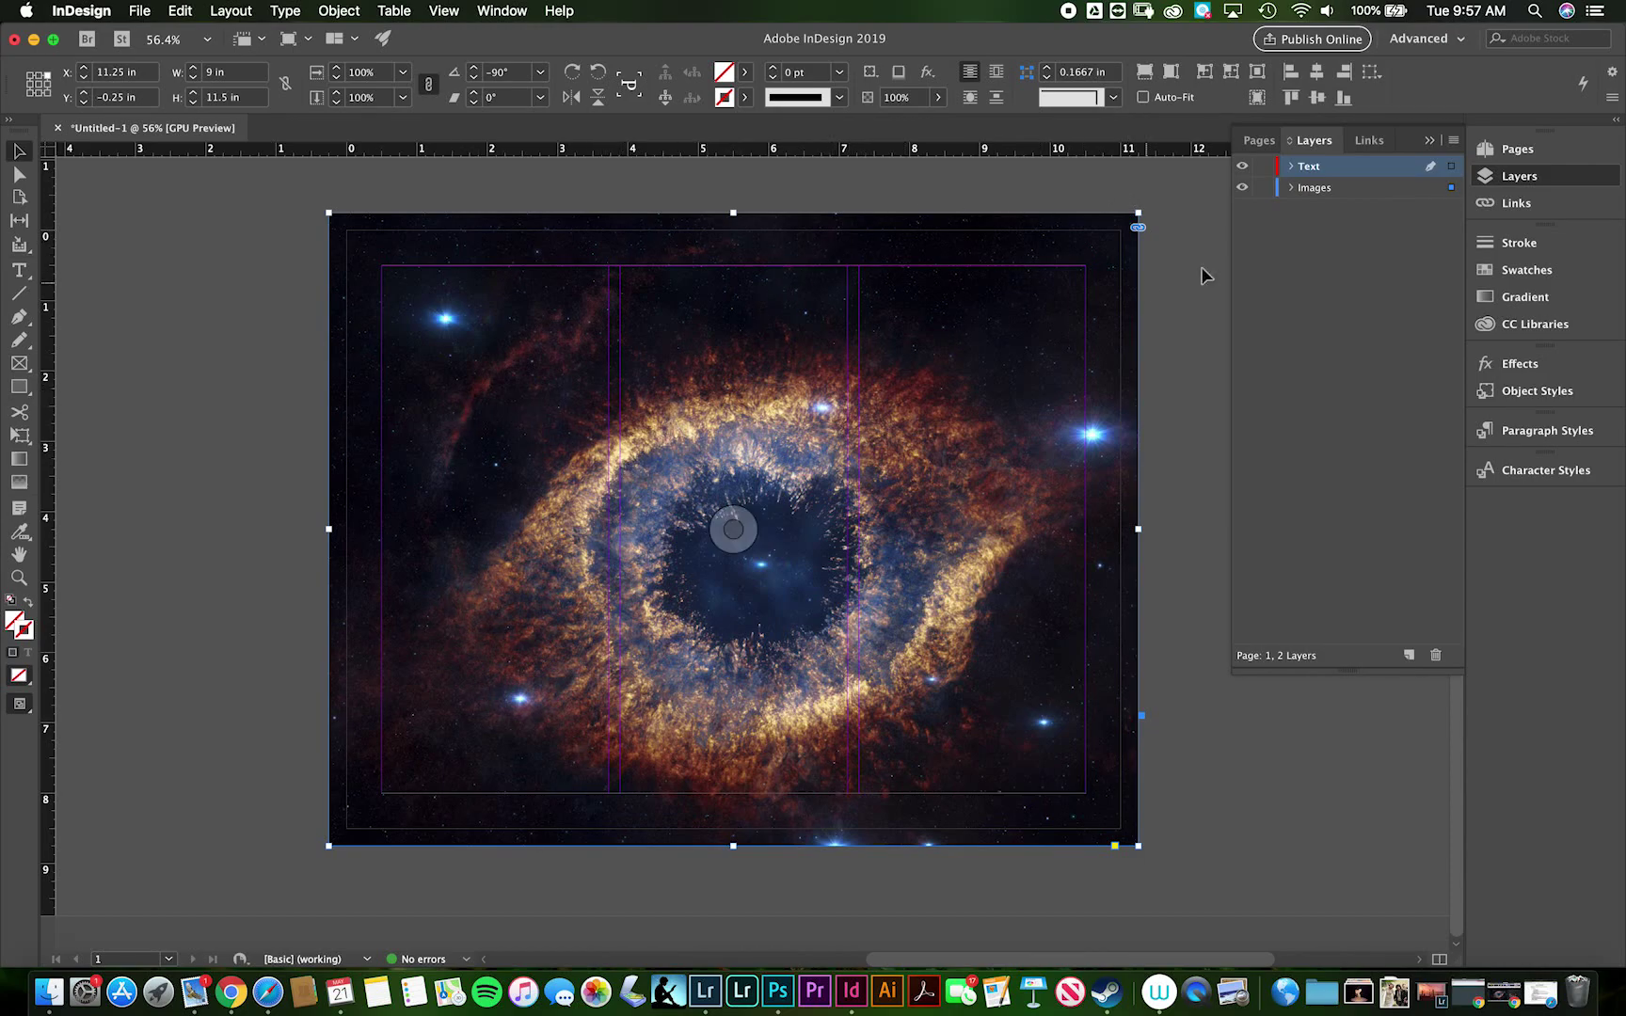
On the Text layer, draw a text frame at the top-left margin corner and type the title.
{"action": "left_click", "coordinate": [1312, 167]}
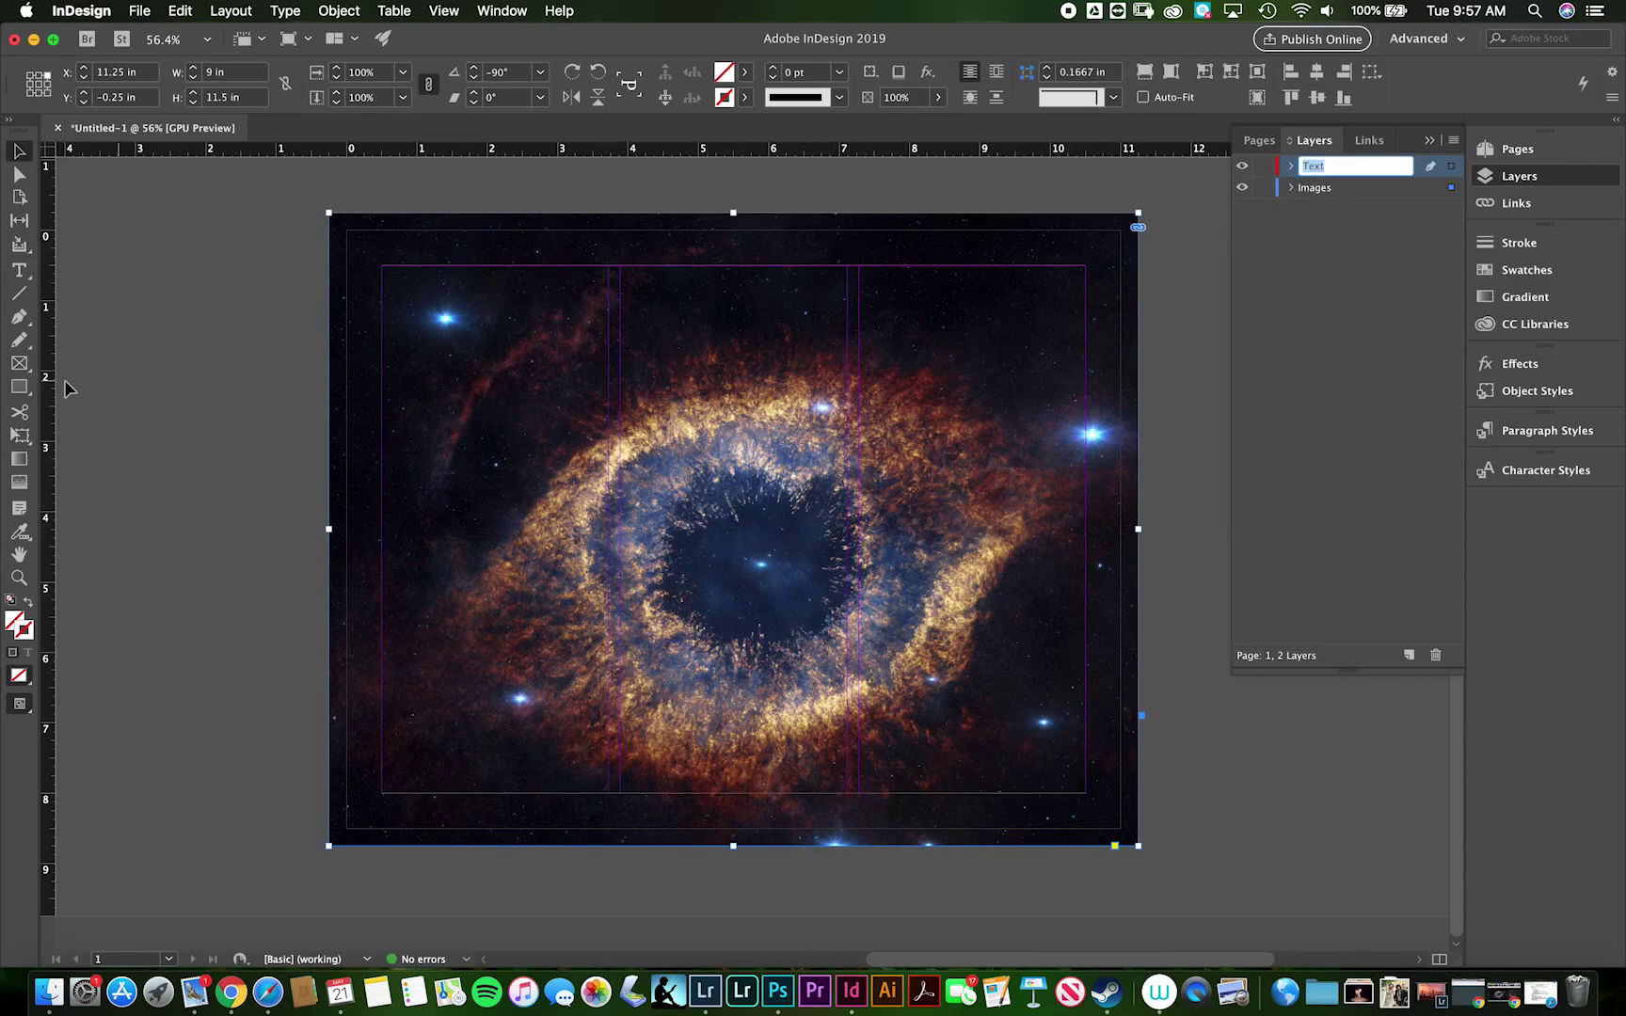
{"action": "left_click", "coordinate": [19, 363]}
{"action": "mouse_move", "coordinate": [381, 266]}
{"action": "left_mouse_down"}
{"action": "mouse_move", "coordinate": [477, 345]}
{"action": "mouse_move", "coordinate": [609, 345]}
{"action": "left_mouse_up"}
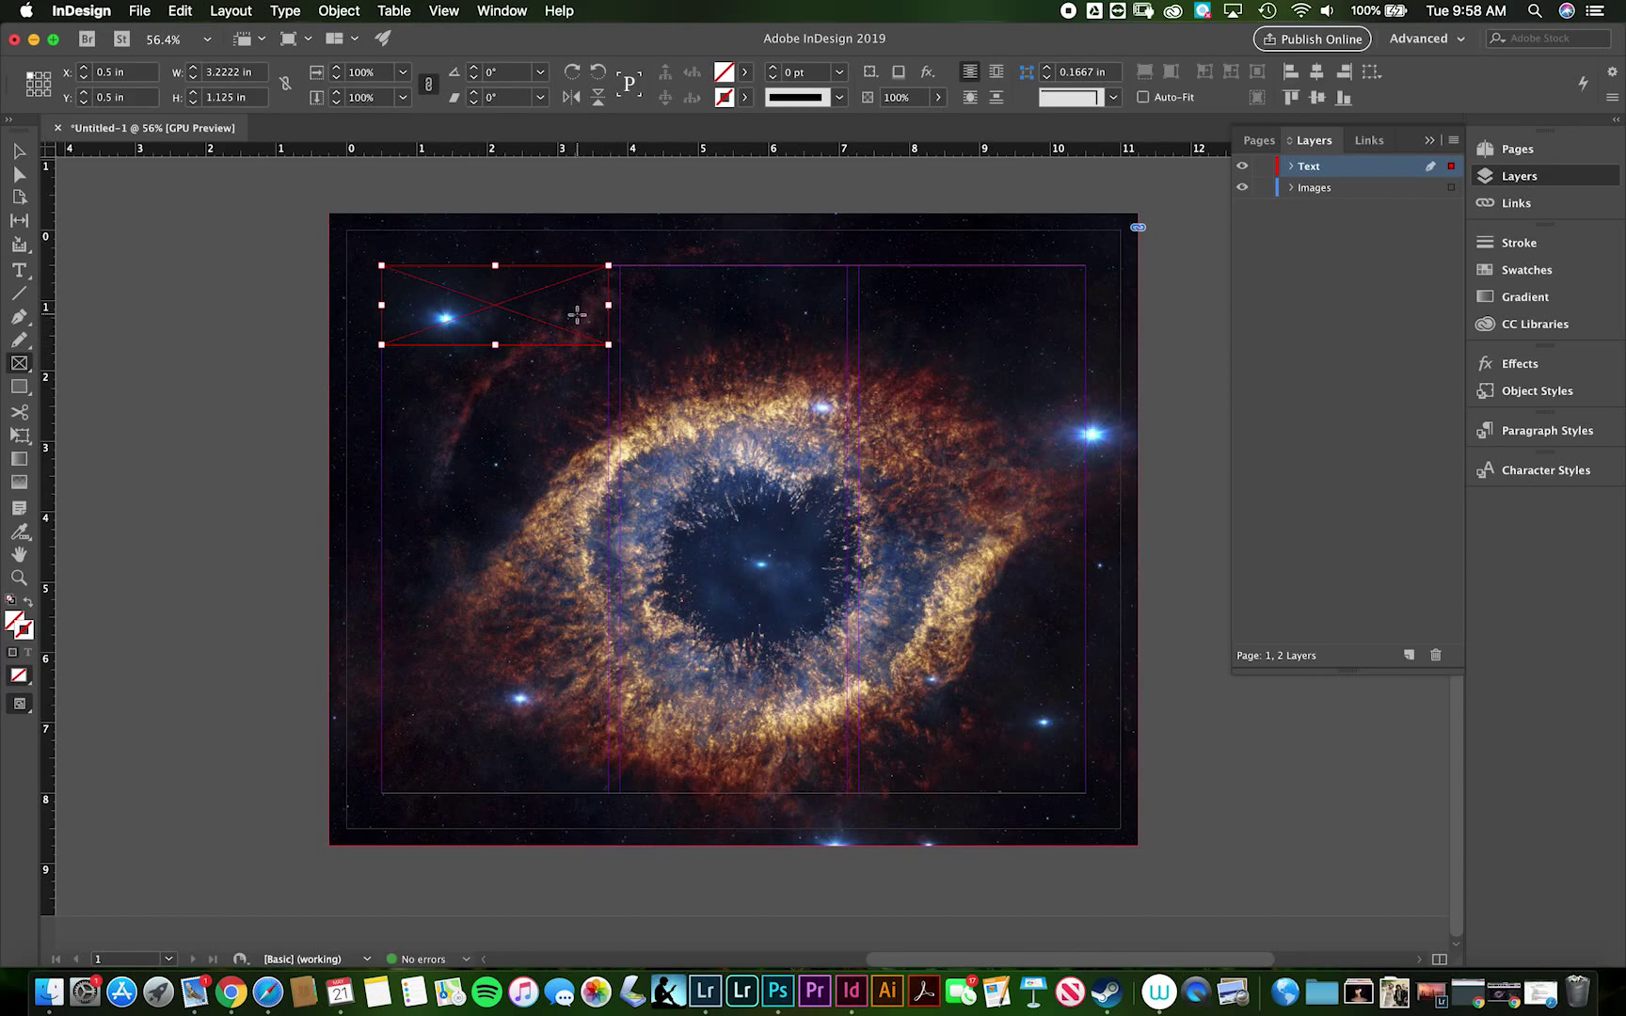
{"action": "key", "text": "t"}
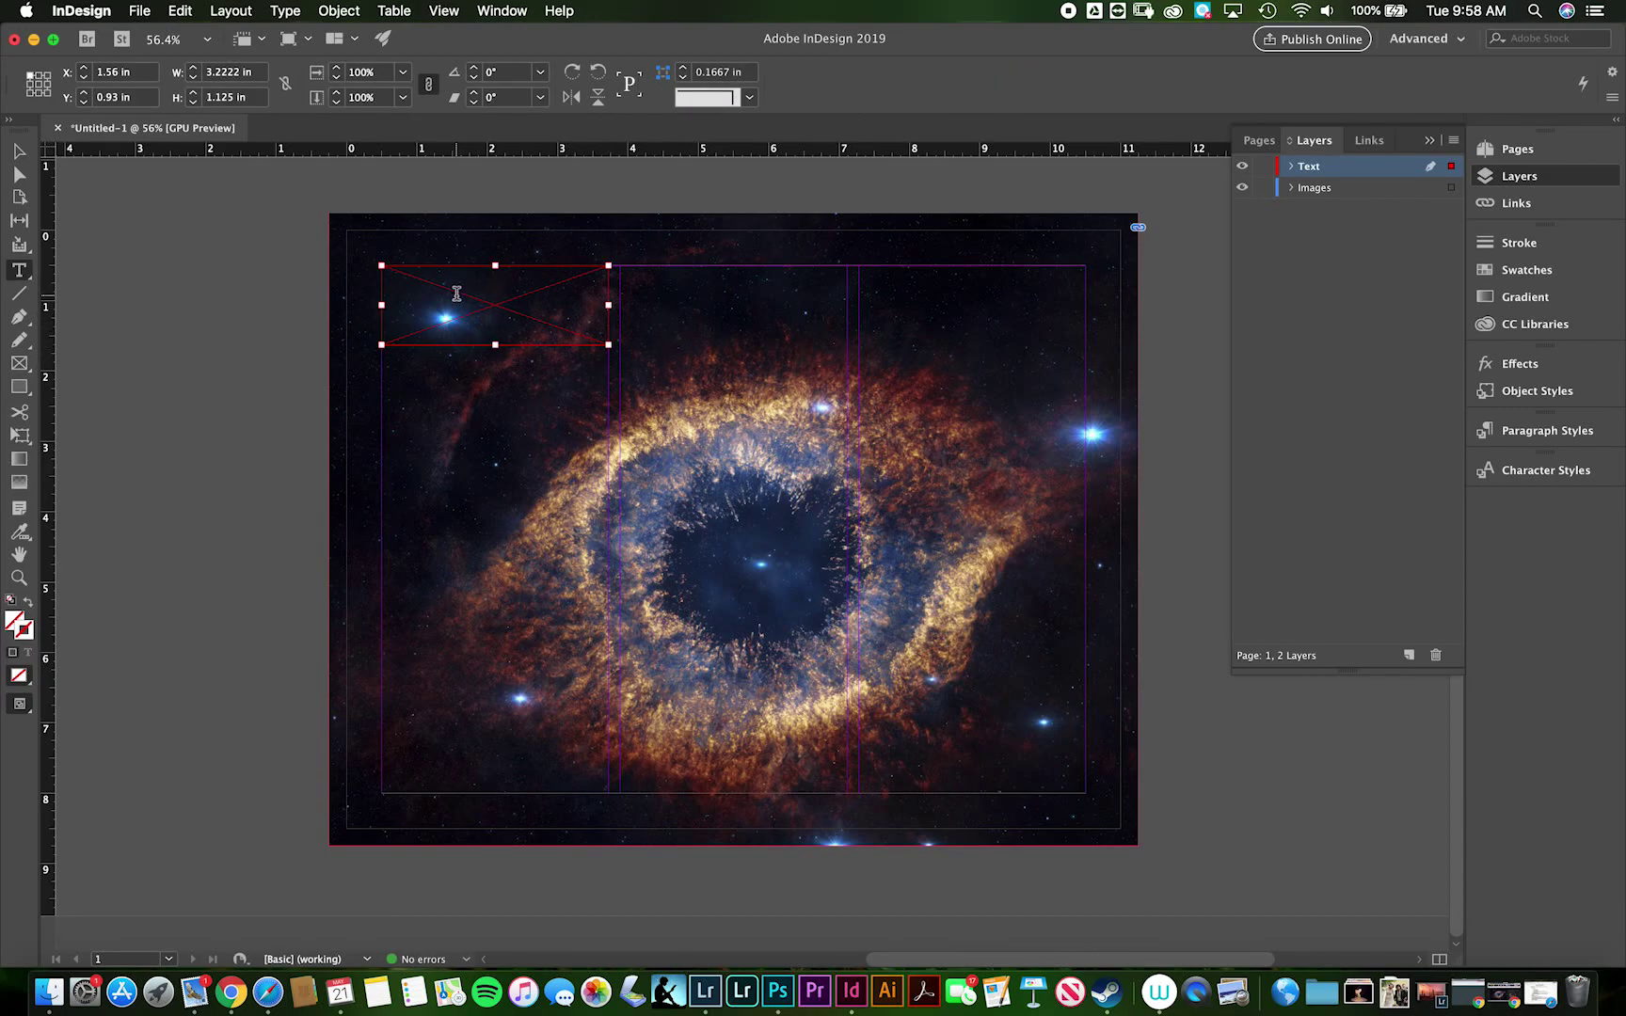
{"action": "left_click", "coordinate": [456, 294]}
{"action": "type", "text": "T"}
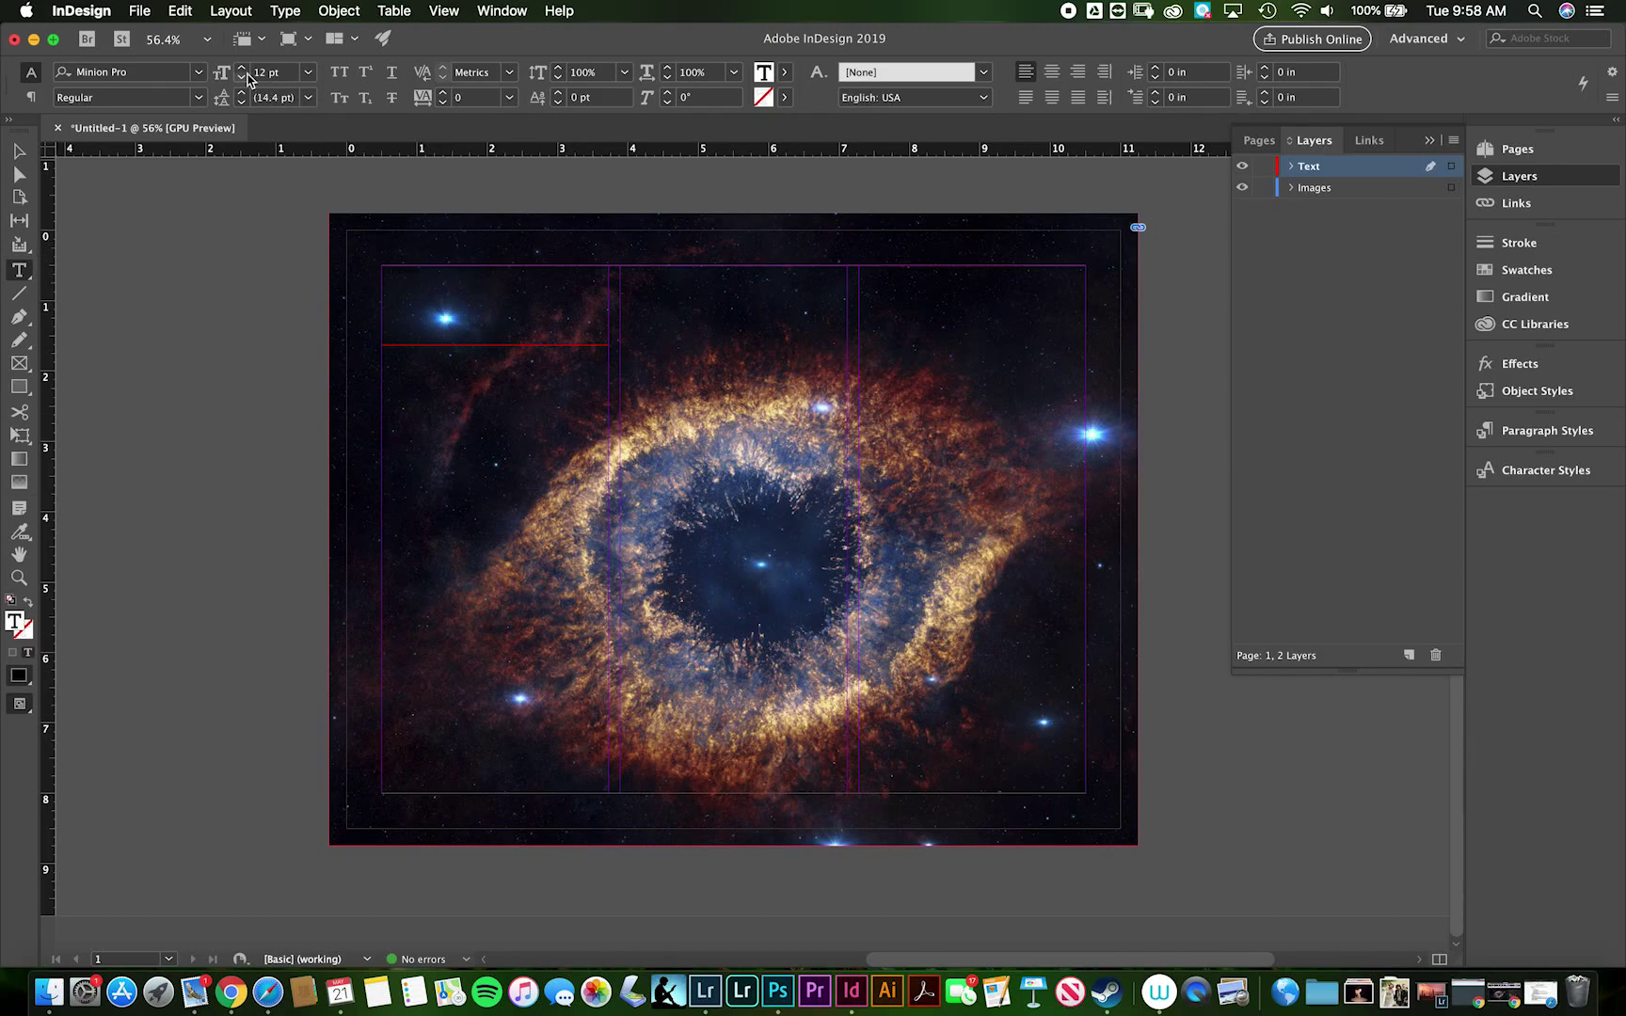
Enlarge the Finesse title through 27, 36, 48 and 72 pt up to 79 pt.
{"action": "left_click_drag", "start_coordinate": [429, 273], "coordinate": [356, 271]}
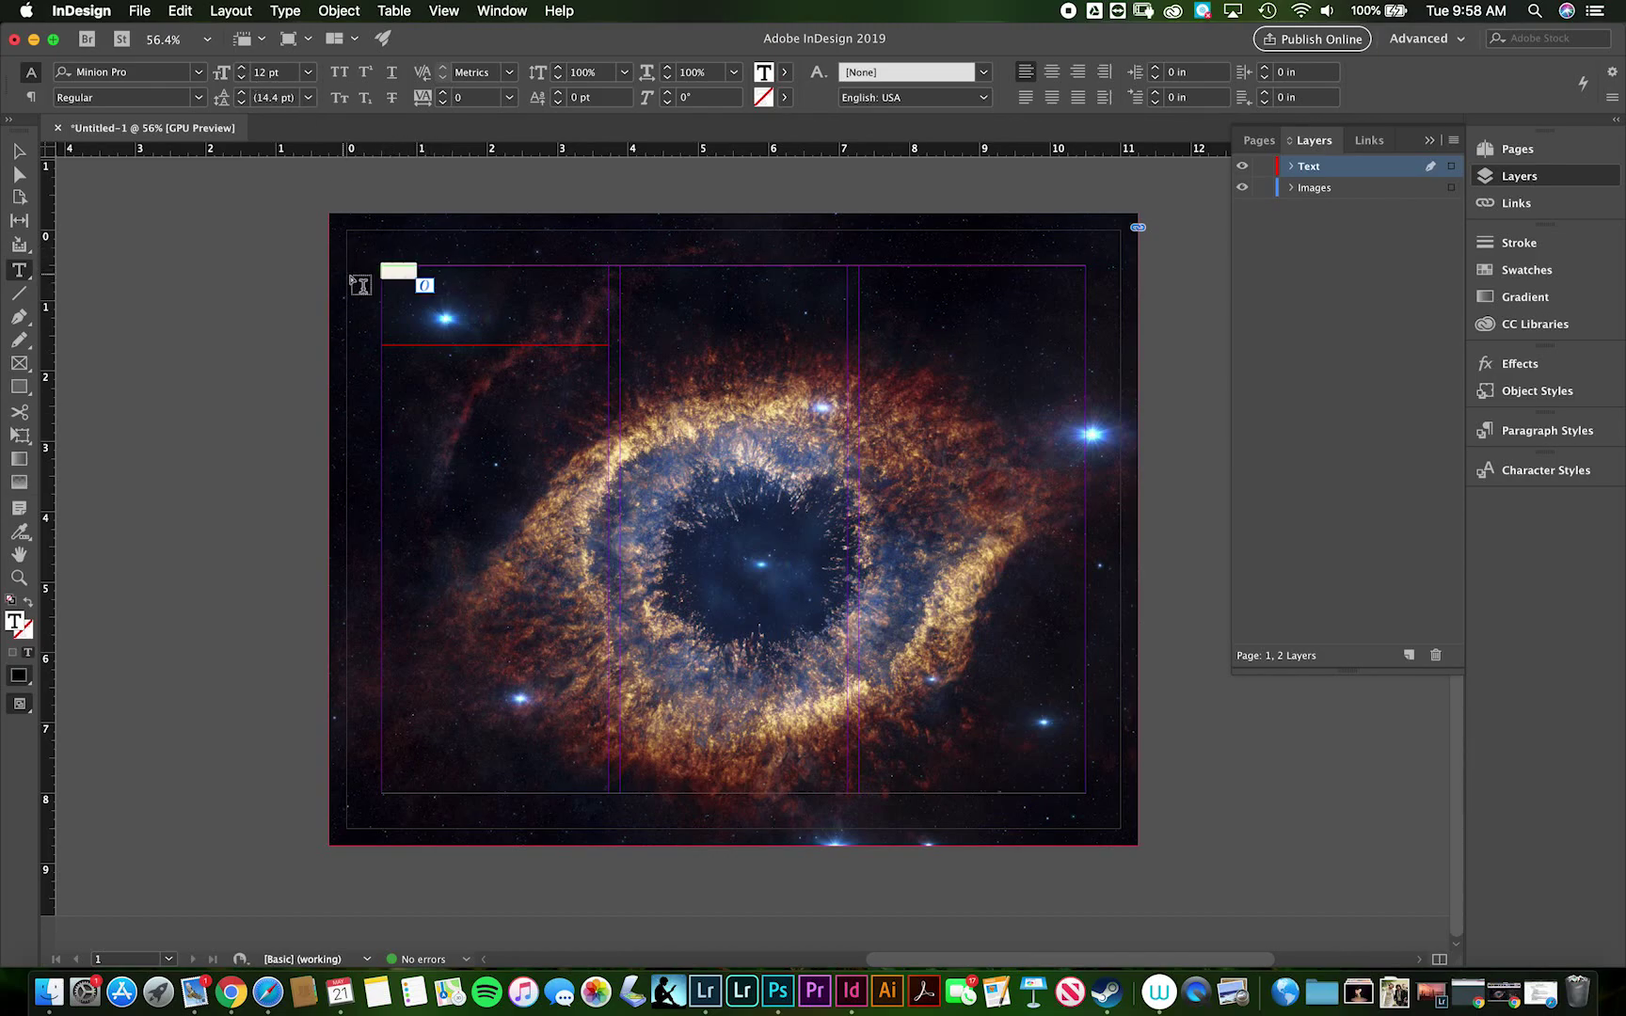
{"action": "left_click", "coordinate": [244, 73]}
{"action": "left_click", "coordinate": [243, 72]}
{"action": "left_click", "coordinate": [243, 73]}
{"action": "left_click", "coordinate": [244, 73]}
{"action": "left_click", "coordinate": [244, 72]}
{"action": "left_click", "coordinate": [244, 72]}
{"action": "left_click", "coordinate": [243, 73]}
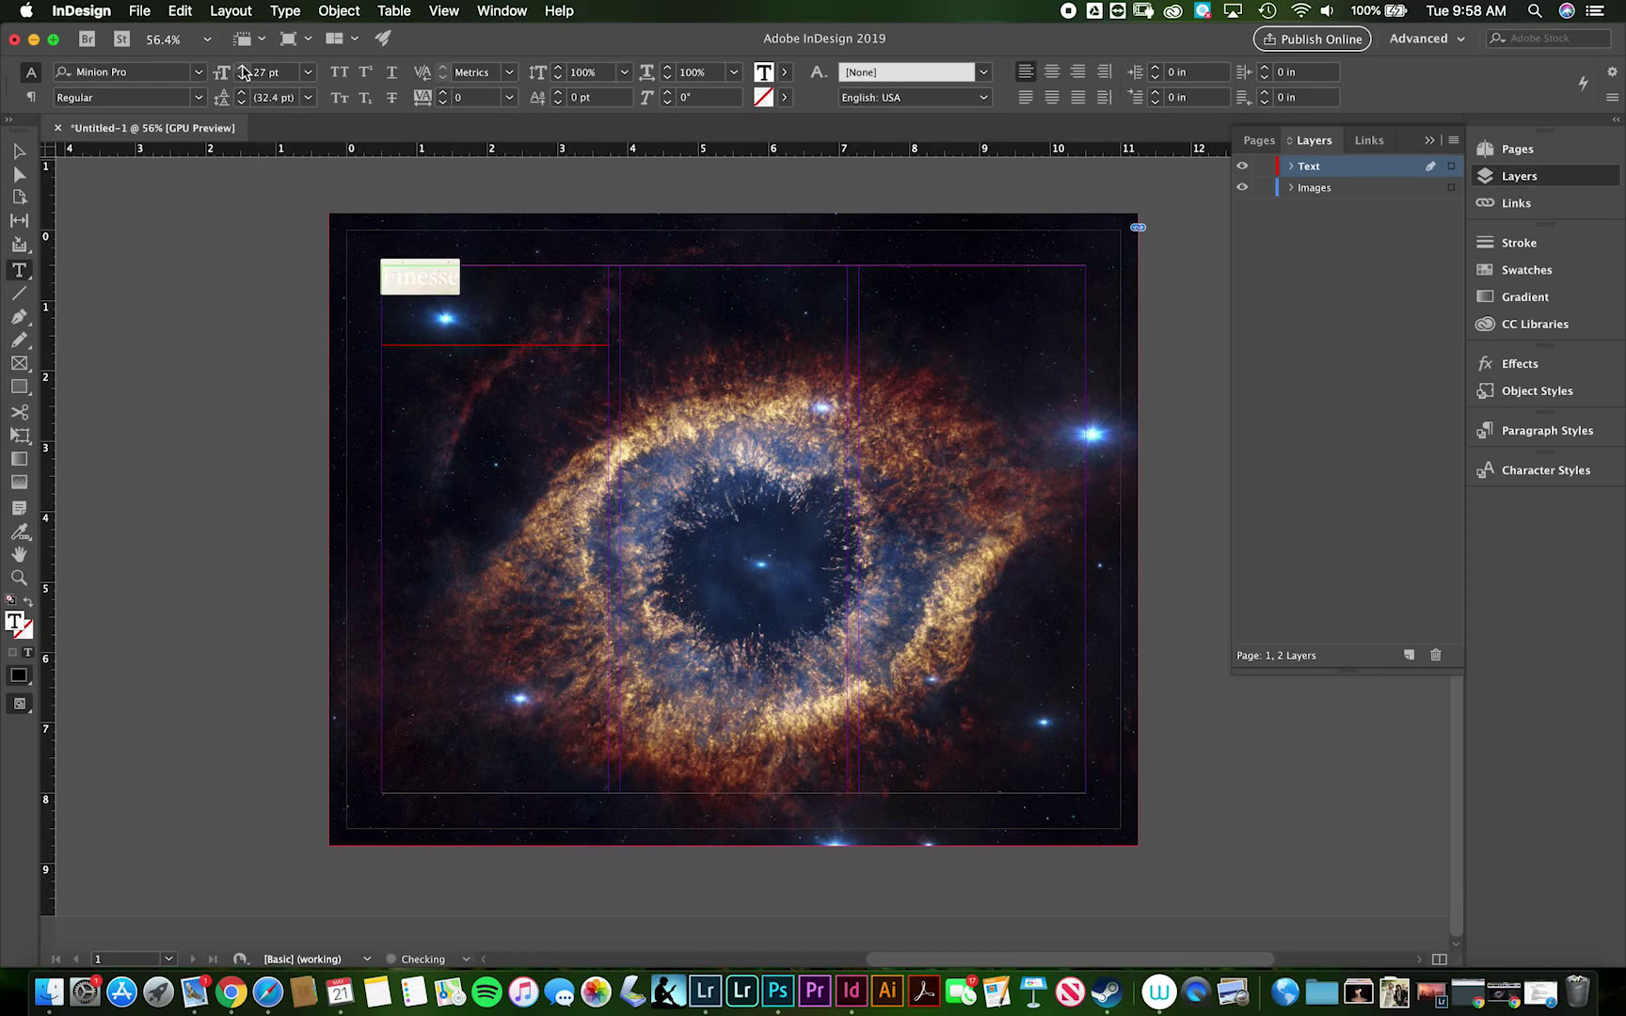
{"action": "left_click", "coordinate": [308, 72]}
{"action": "left_click", "coordinate": [293, 323]}
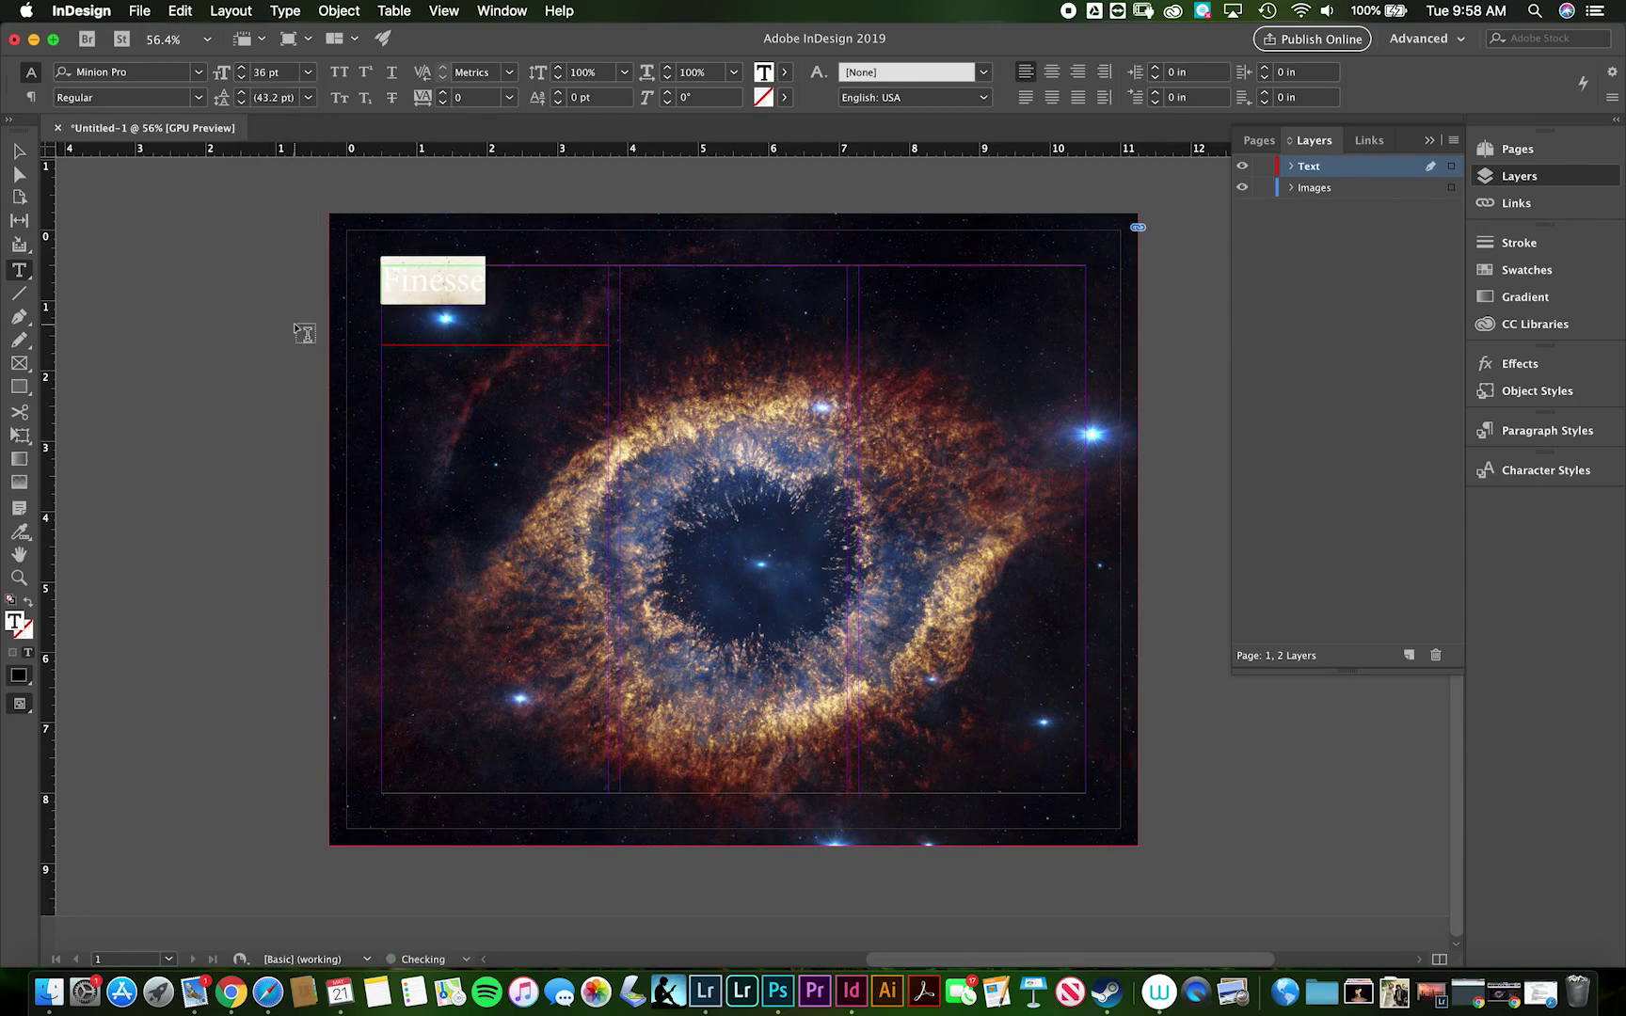
{"action": "left_click", "coordinate": [308, 72]}
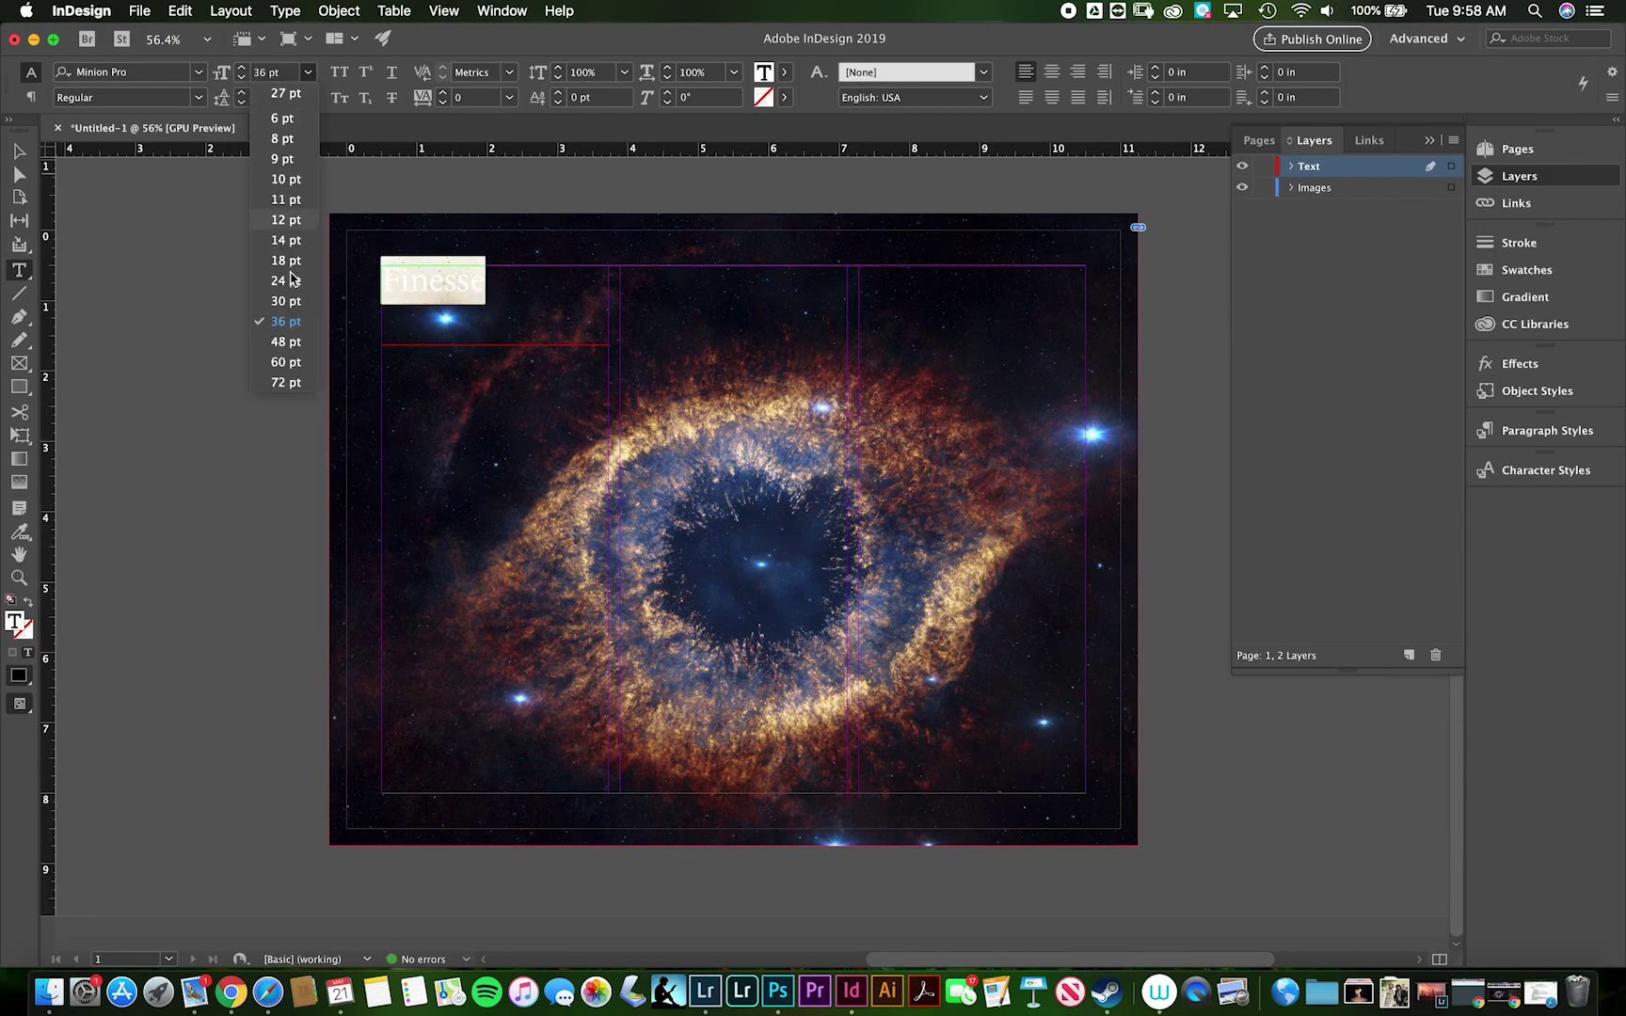
{"action": "left_click", "coordinate": [295, 348]}
{"action": "left_click", "coordinate": [307, 73]}
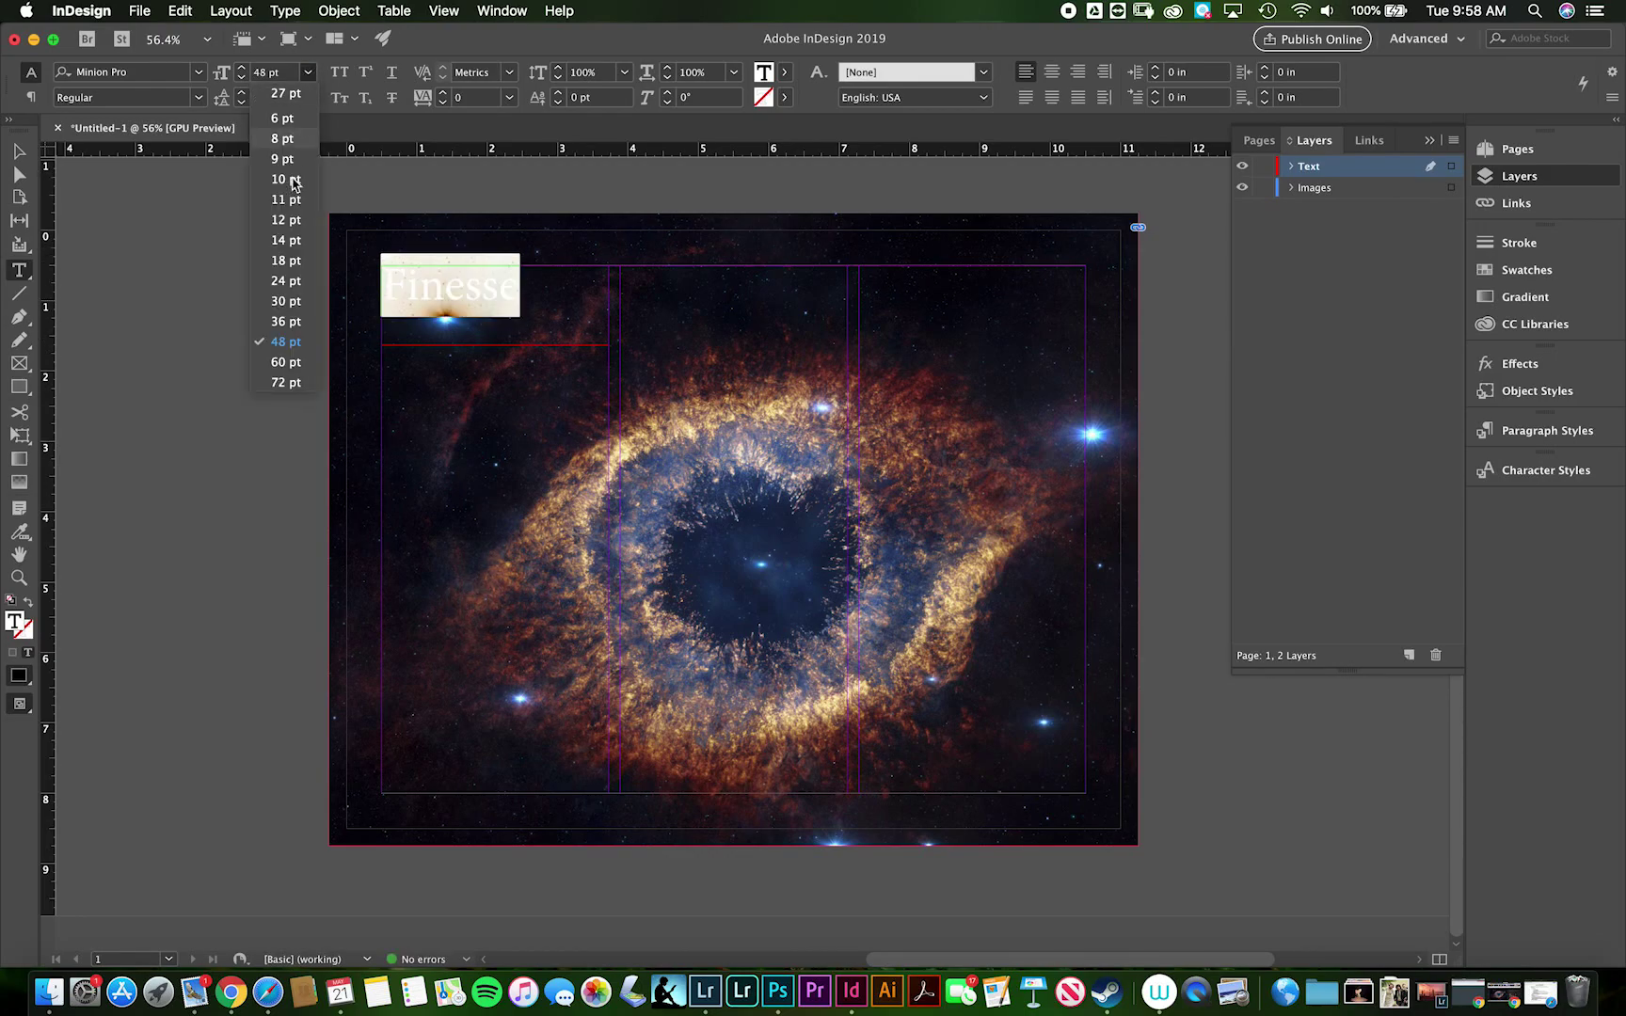
{"action": "left_click", "coordinate": [274, 381]}
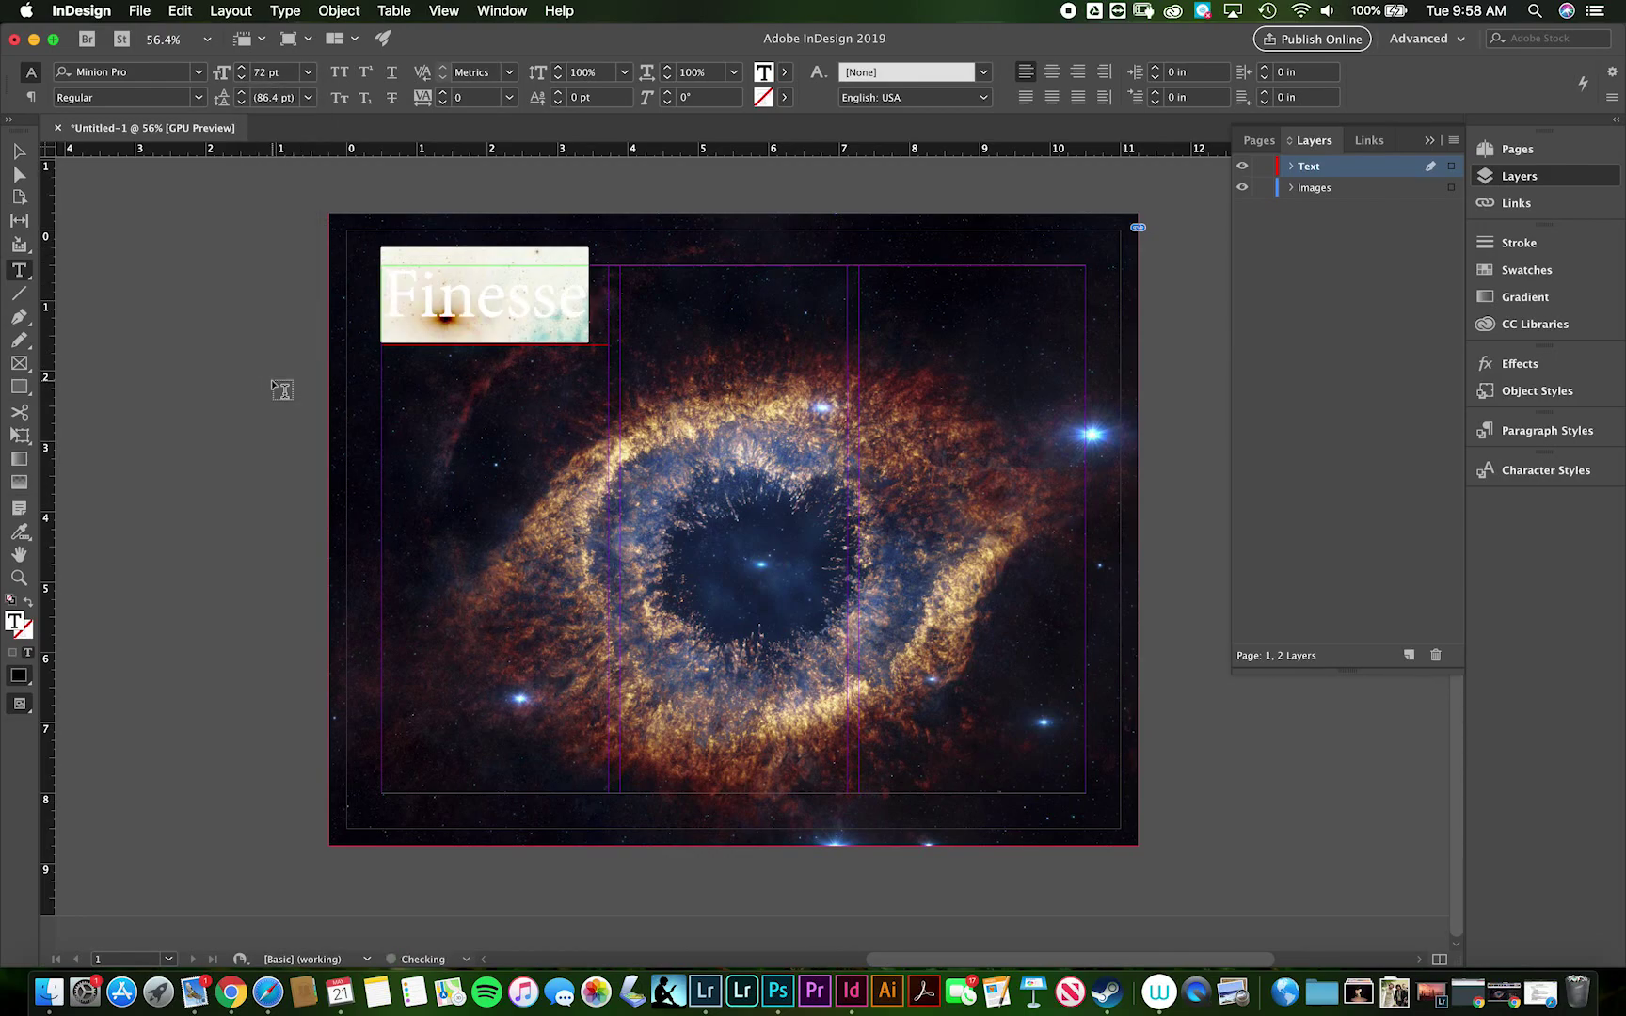
{"action": "left_click", "coordinate": [244, 67]}
{"action": "left_click", "coordinate": [243, 68]}
{"action": "left_click", "coordinate": [244, 68]}
{"action": "left_click", "coordinate": [244, 68]}
{"action": "left_click", "coordinate": [244, 67]}
{"action": "left_click", "coordinate": [243, 68]}
{"action": "left_click", "coordinate": [244, 68]}
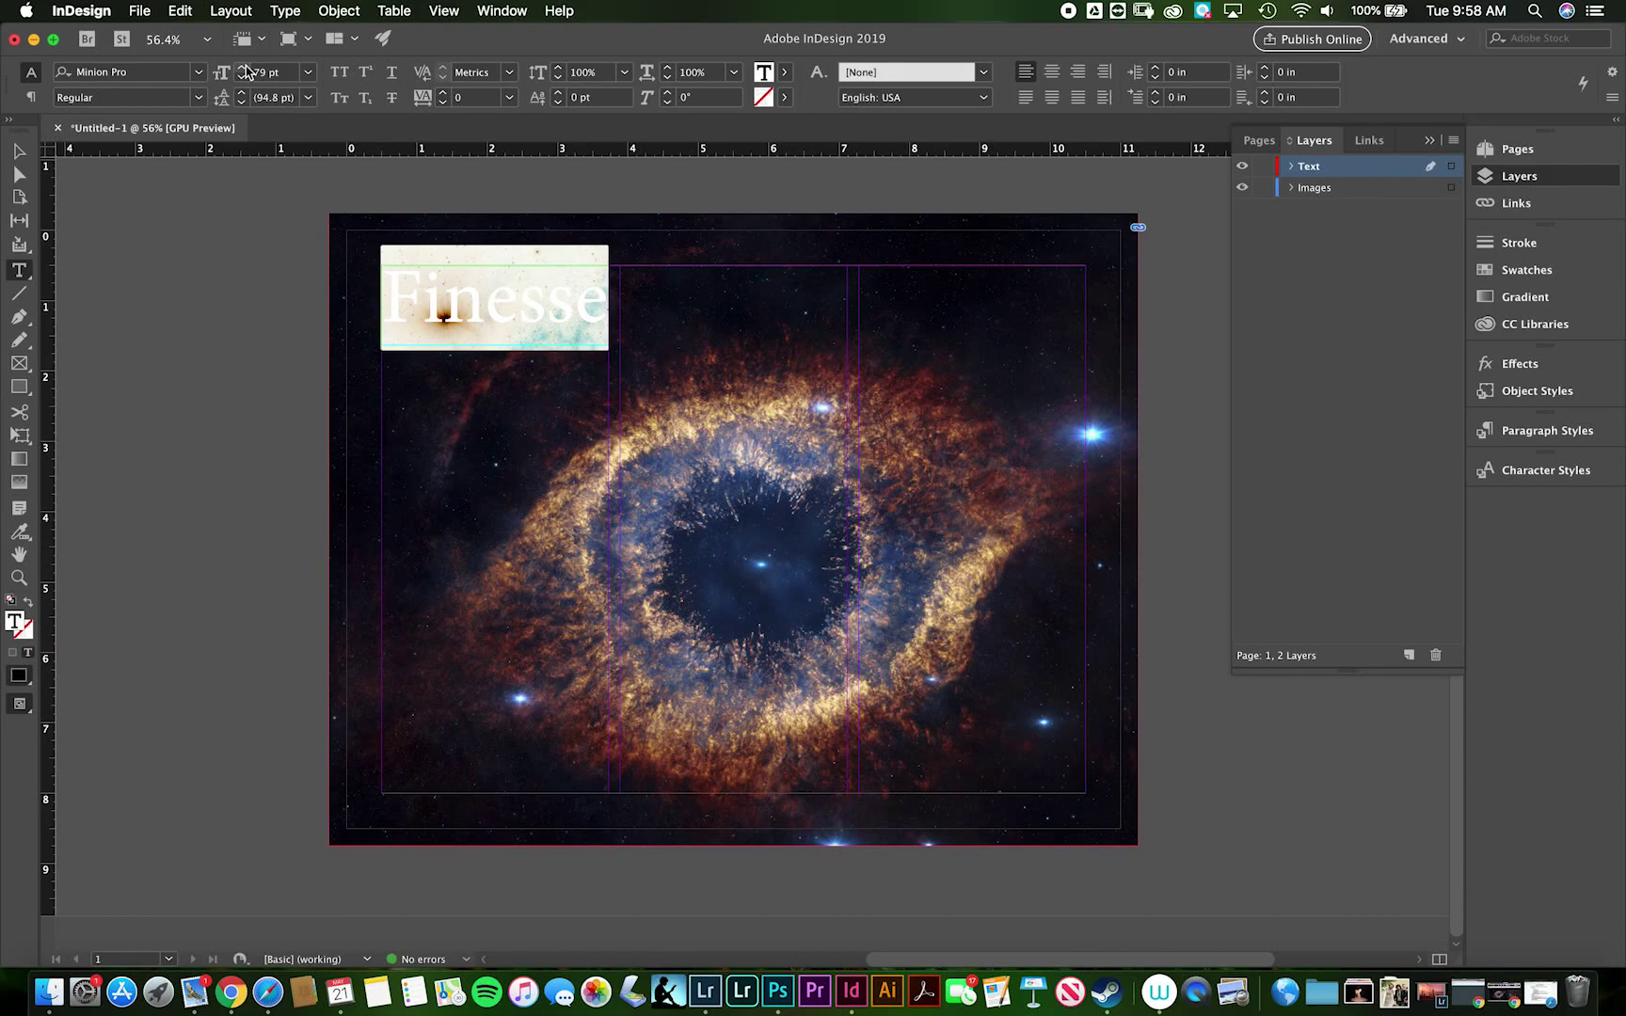
{"action": "left_click", "coordinate": [244, 68]}
{"action": "left_click", "coordinate": [241, 80]}
Set the Finesse title to 125 pt and return to the Selection tool.
{"action": "left_click", "coordinate": [269, 73]}
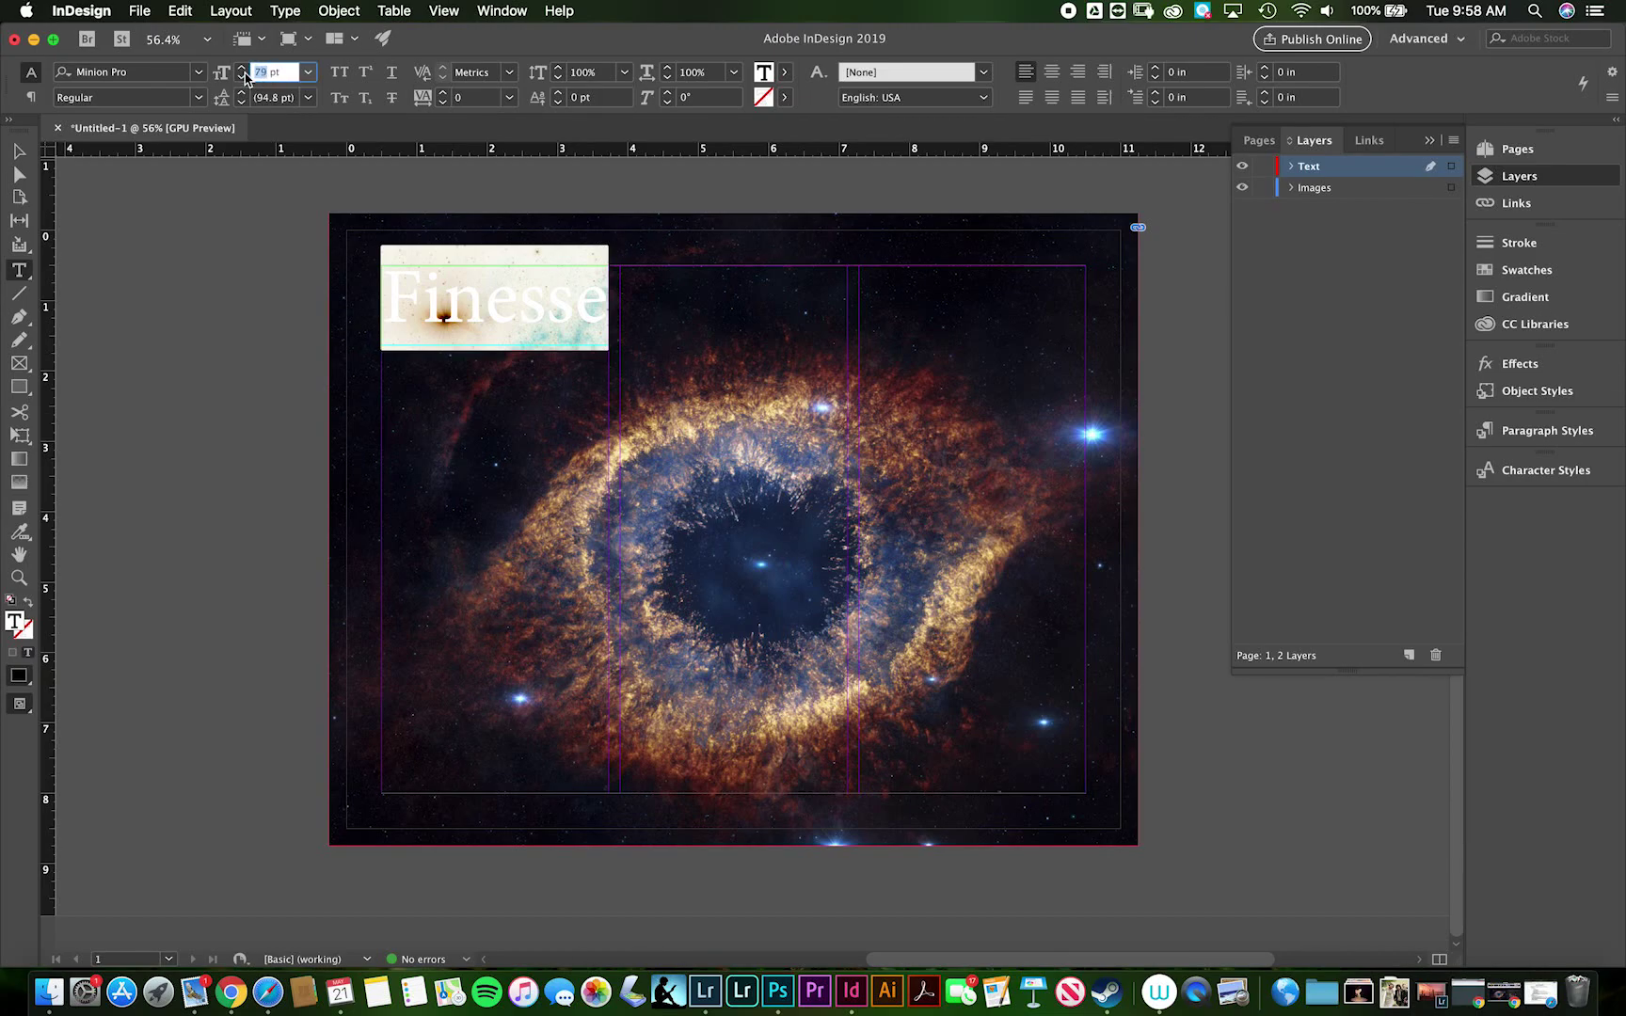
{"action": "type", "text": "125"}
{"action": "key", "text": "Return"}
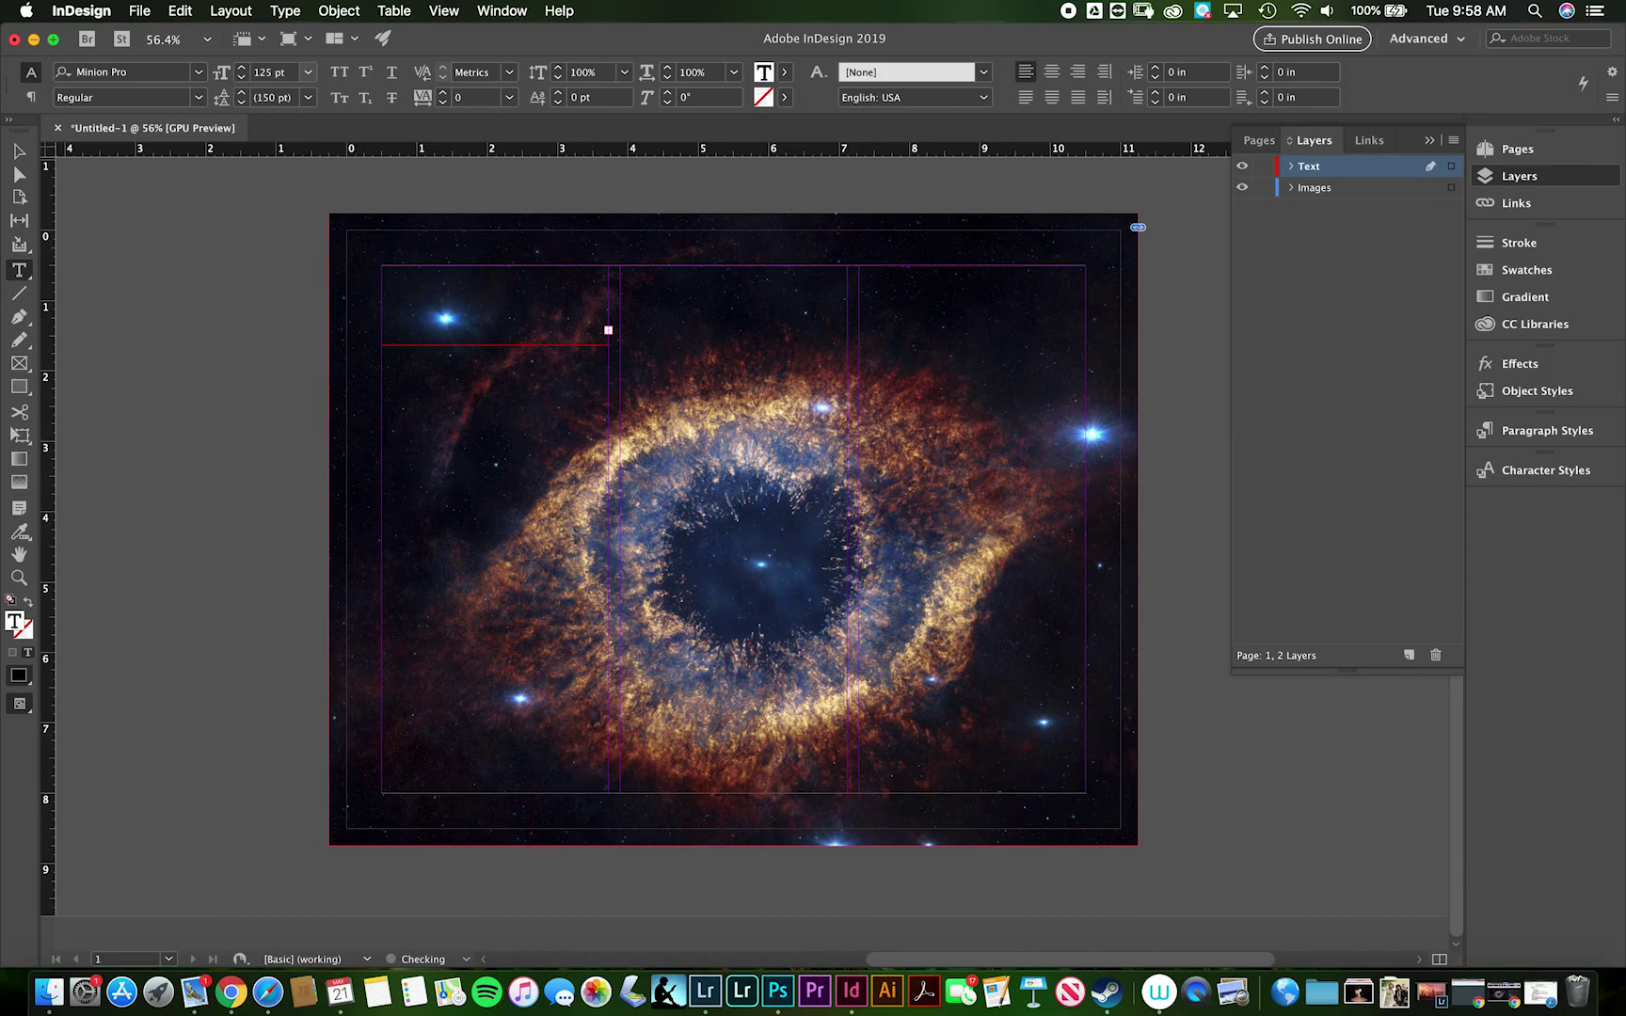
{"action": "key", "text": "Escape"}
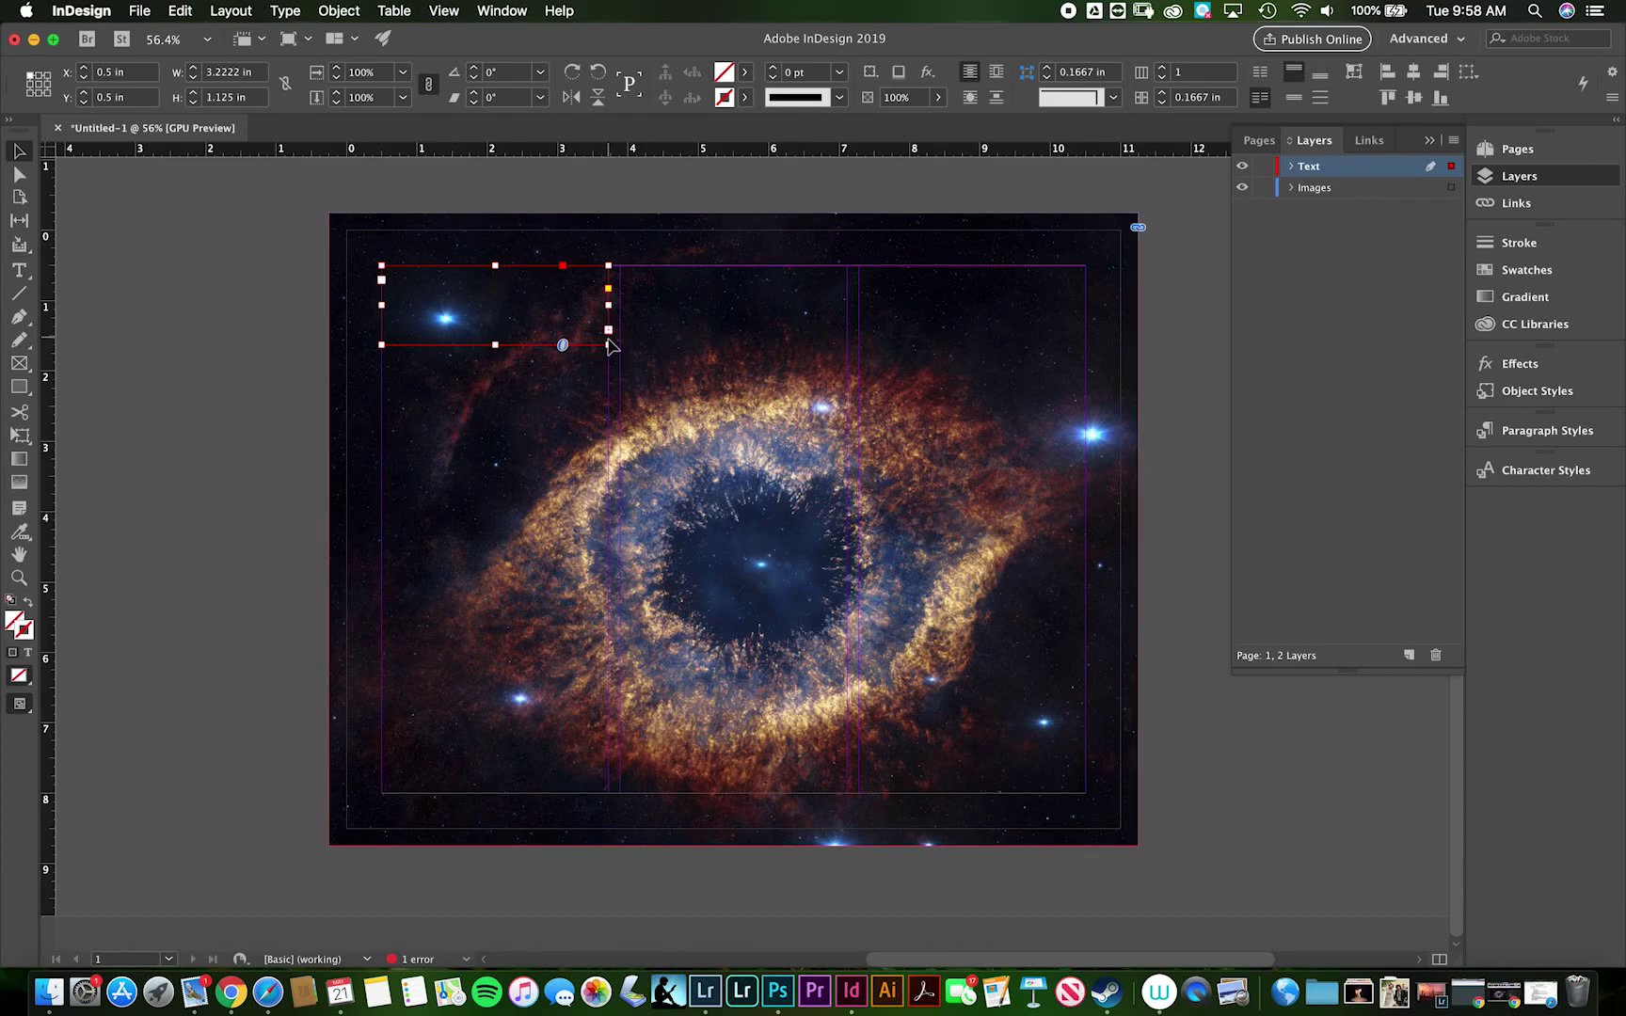
Enlarge the Finesse frame to reveal its text, then fit the frame snugly to the content.
{"action": "left_click_drag", "start_coordinate": [610, 342], "coordinate": [759, 373]}
{"action": "right_click", "coordinate": [664, 326]}
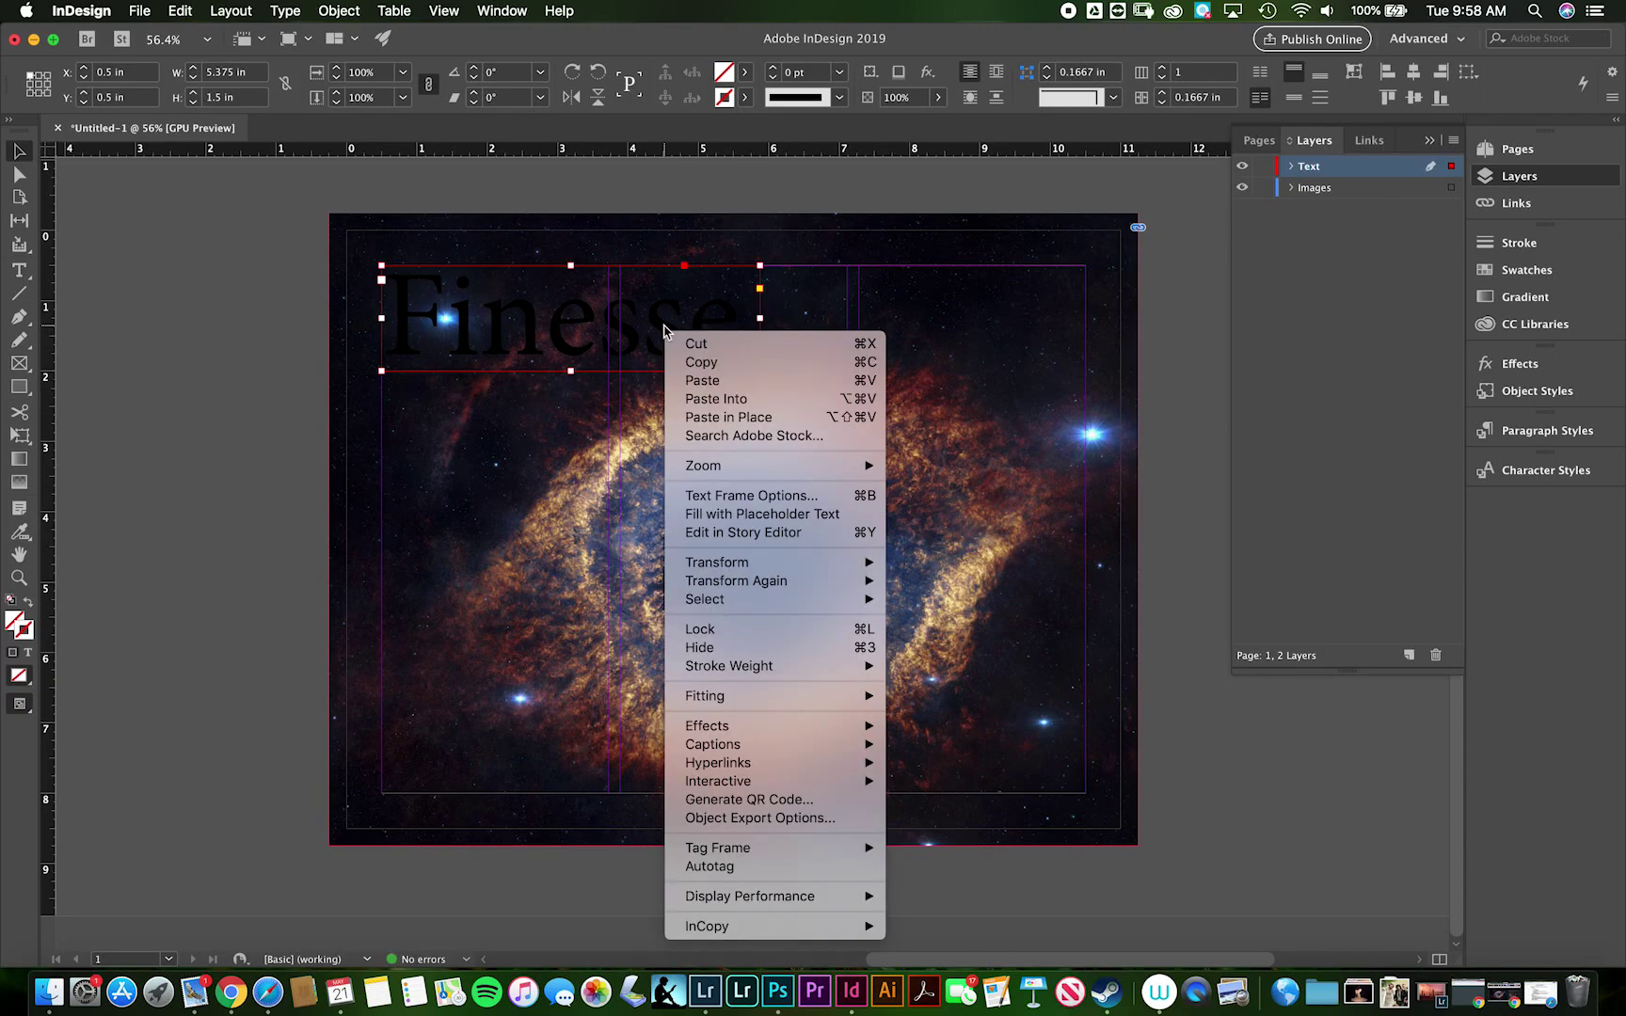
{"action": "mouse_move", "coordinate": [739, 699]}
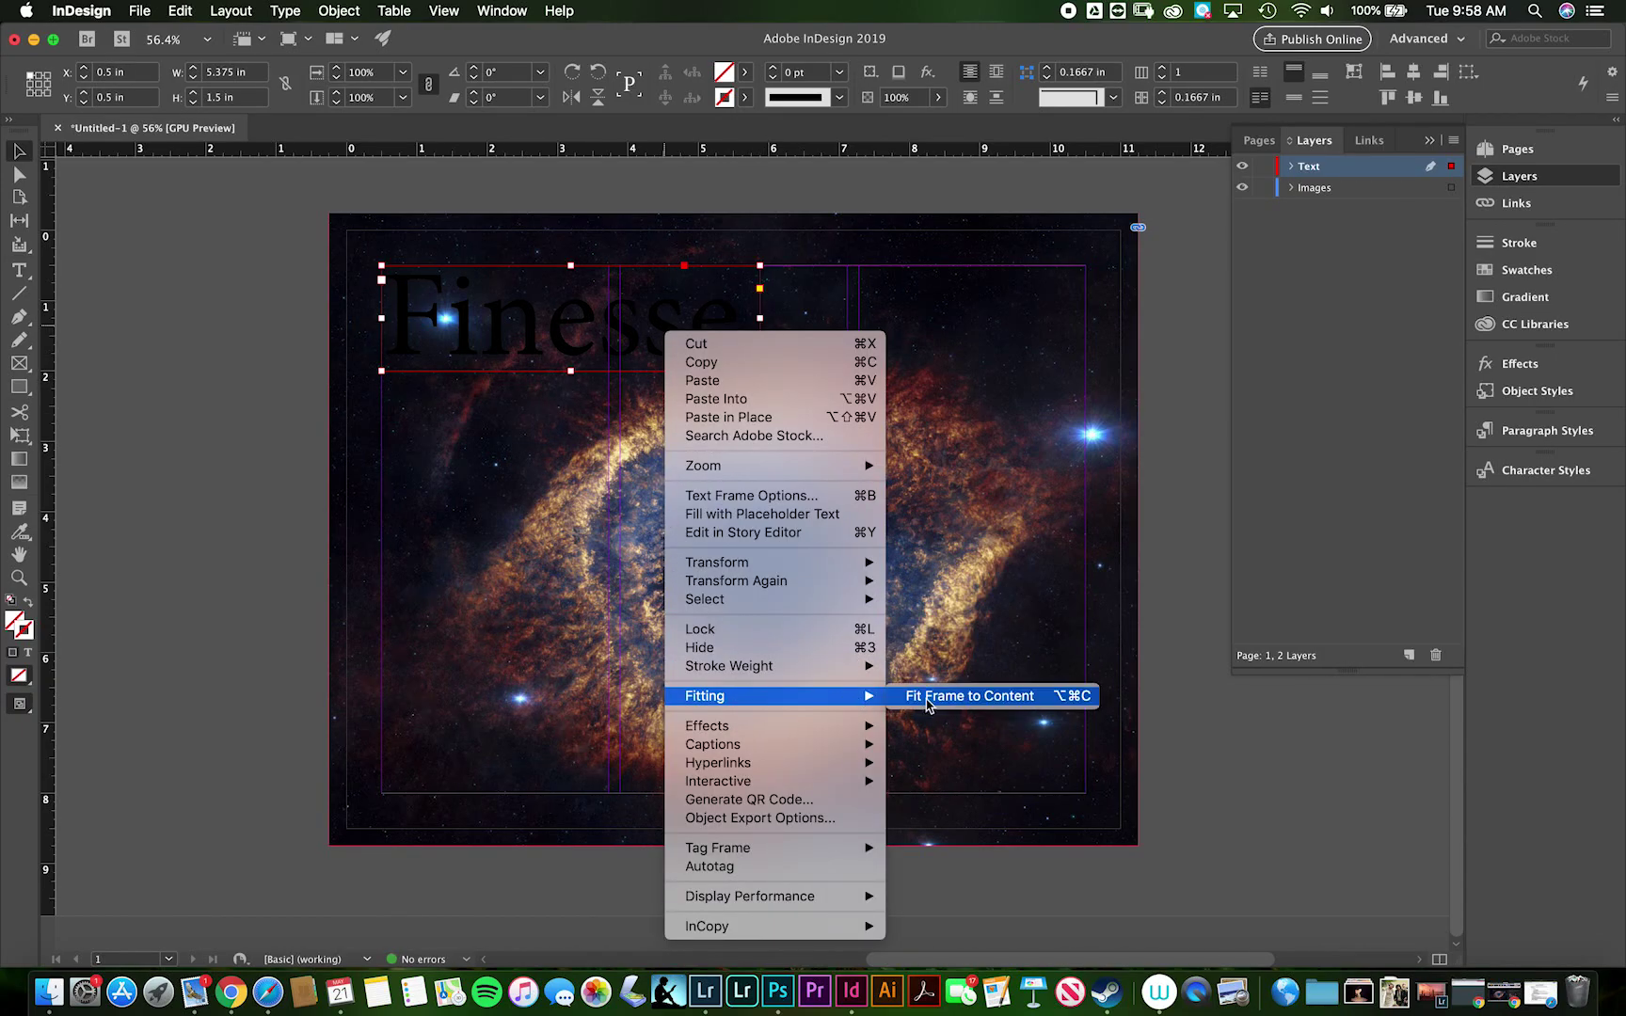
{"action": "left_click", "coordinate": [934, 700]}
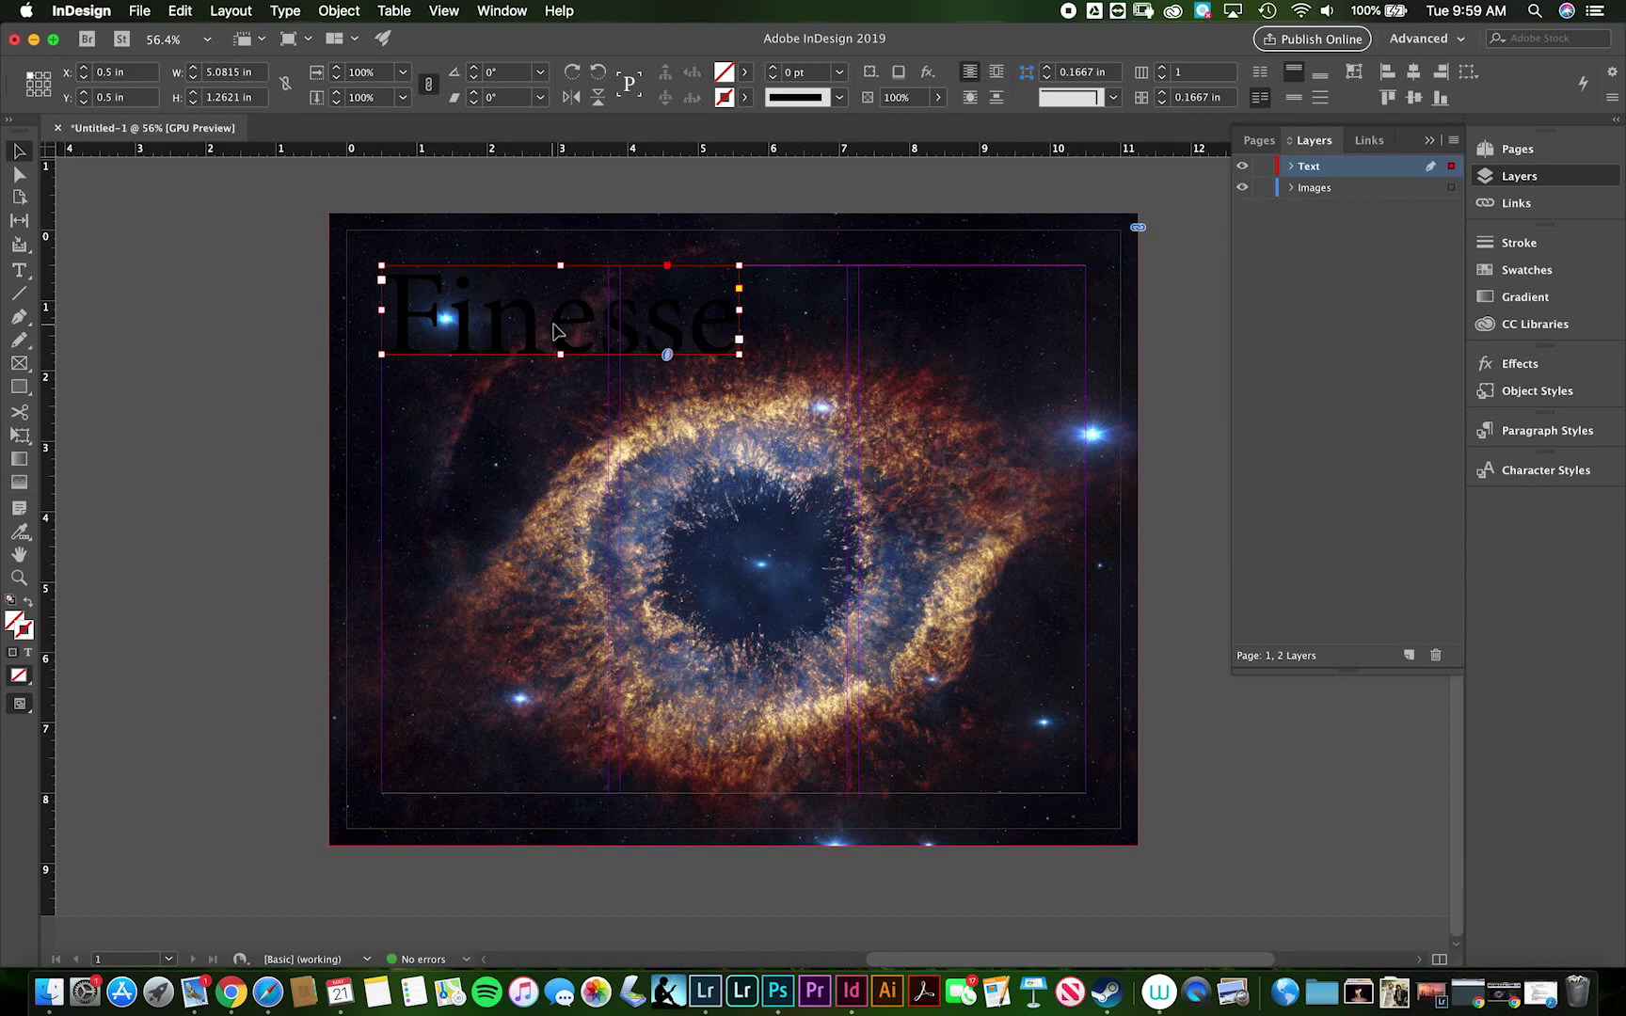
Make the Finesse text white with the [Paper] fill and move it toward the page centre.
{"action": "double_click", "coordinate": [566, 303]}
{"action": "double_click", "coordinate": [567, 303]}
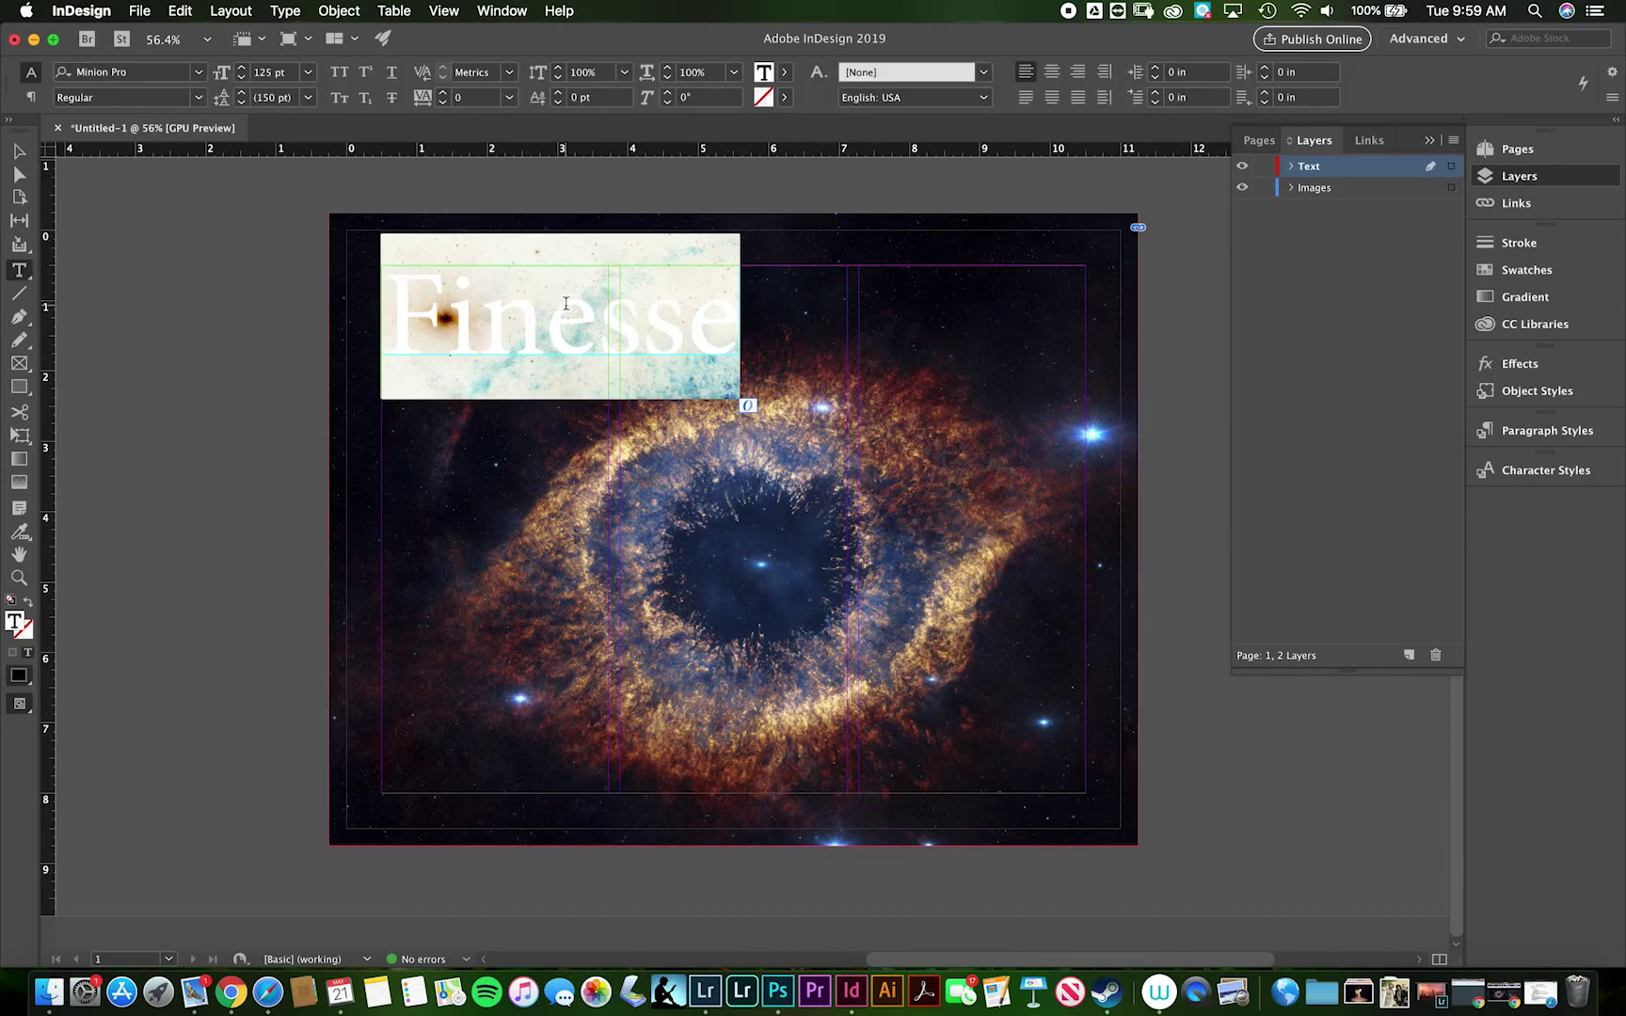
{"action": "left_click", "coordinate": [784, 73]}
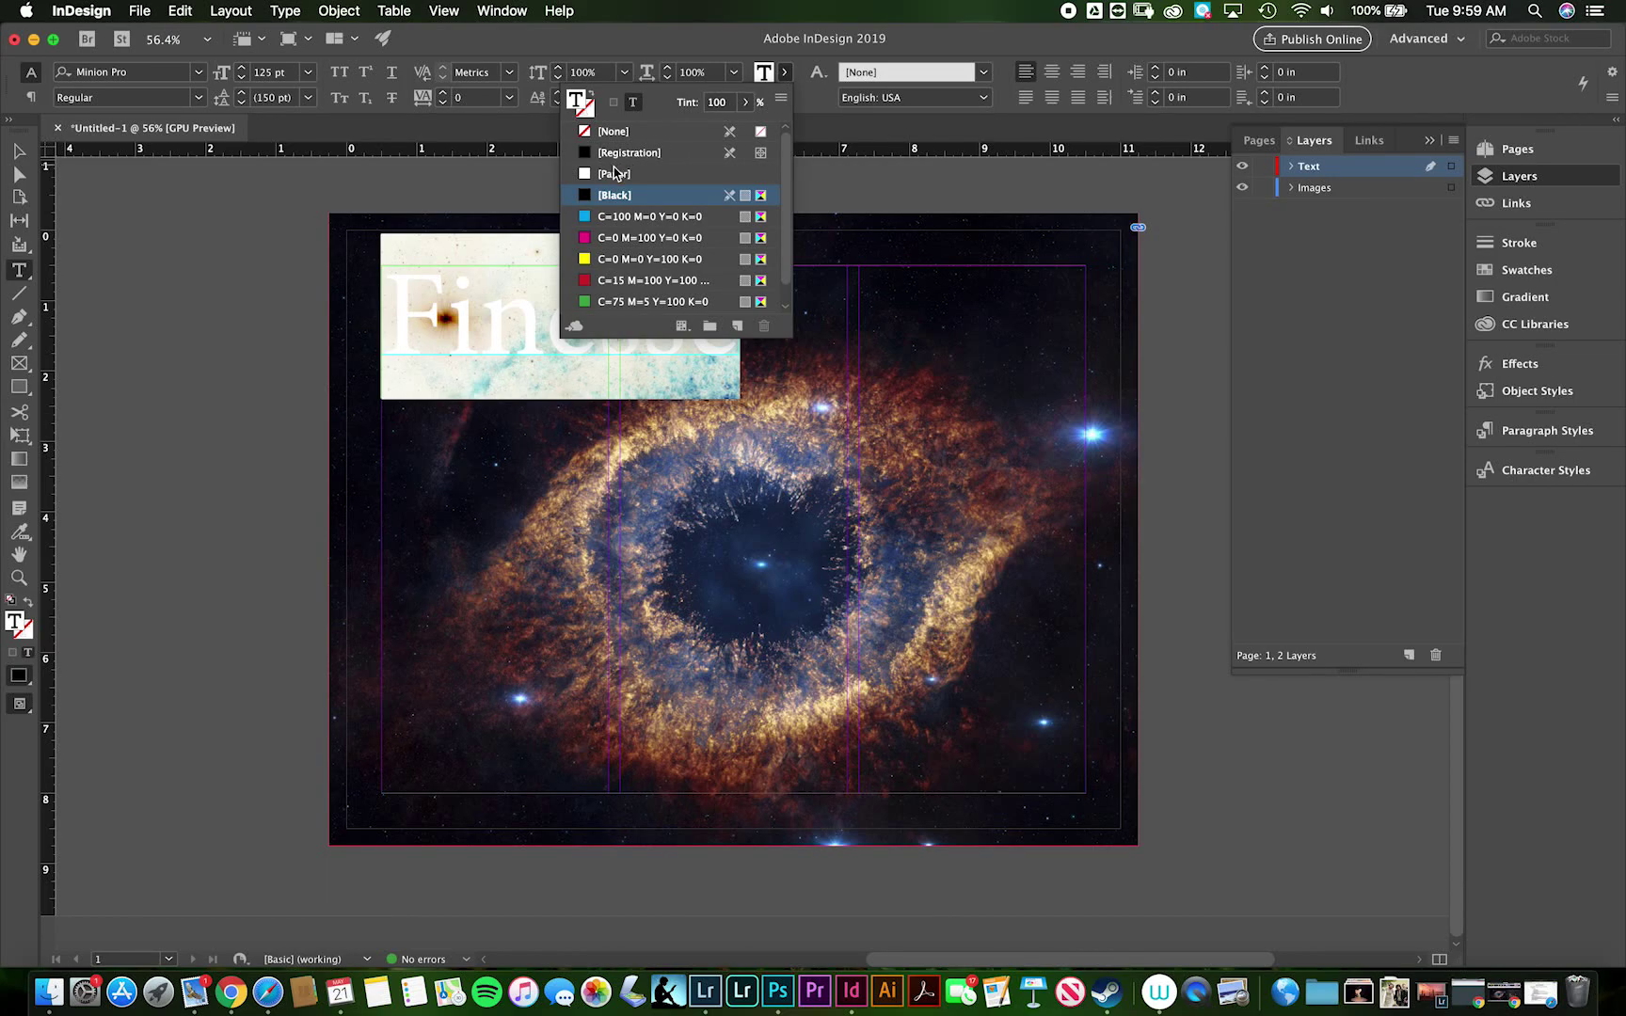
{"action": "left_click", "coordinate": [613, 175]}
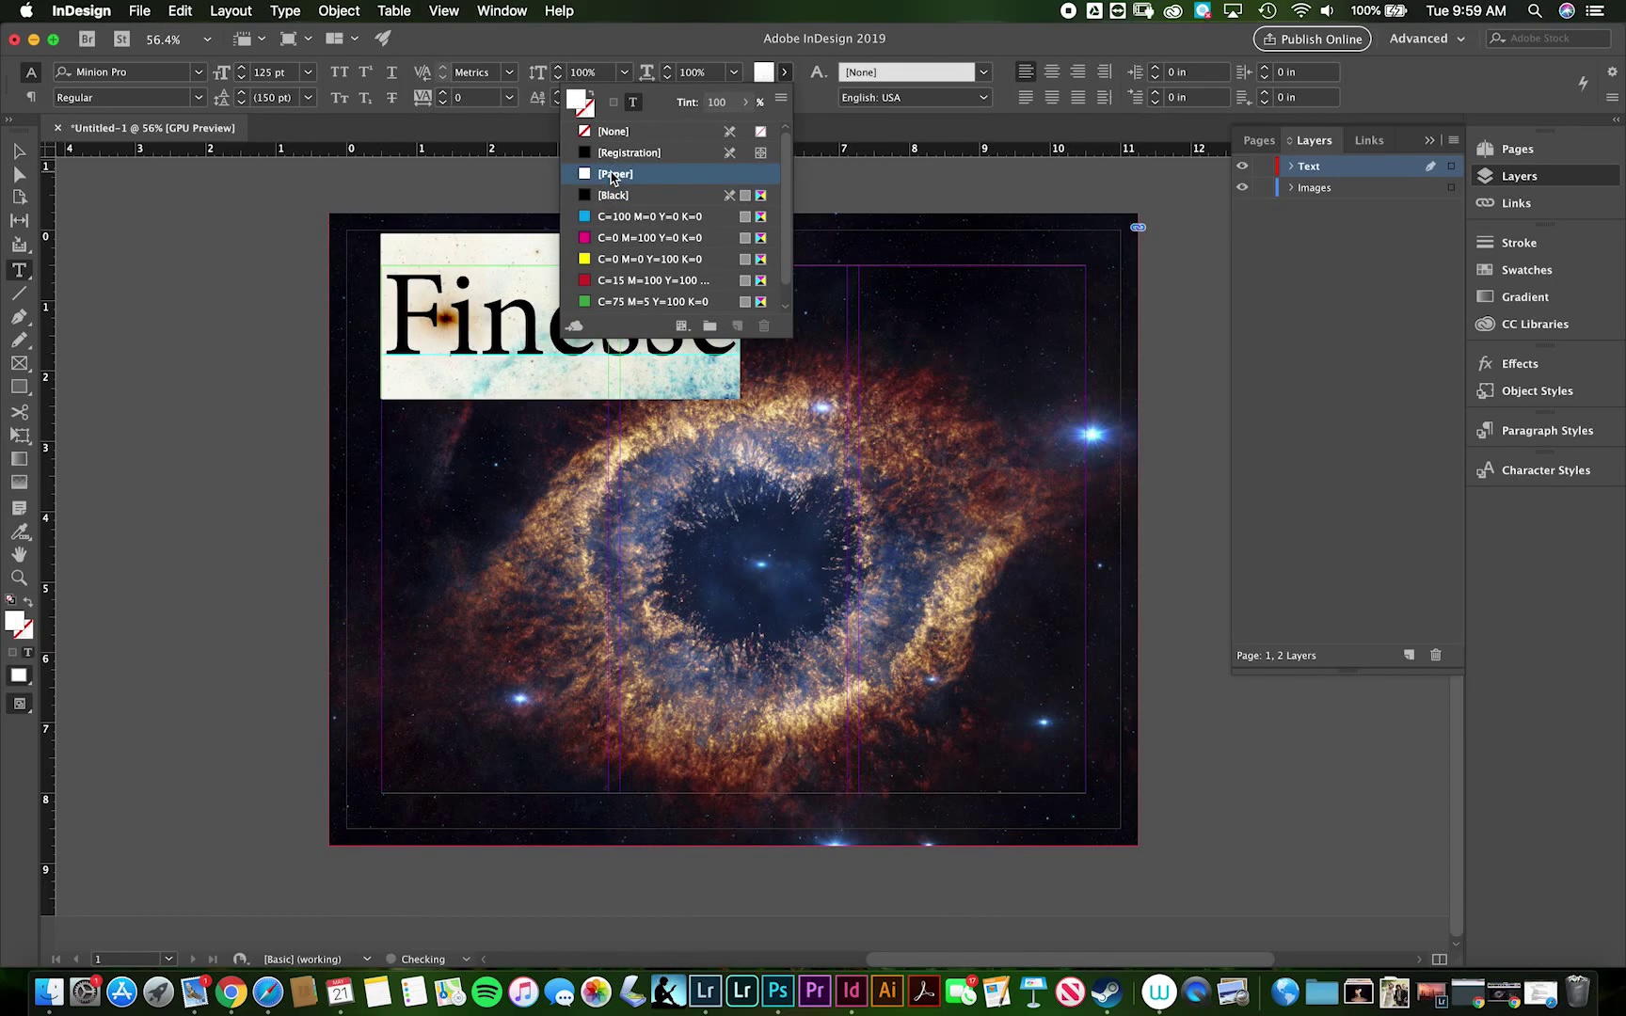
{"action": "left_click", "coordinate": [15, 153]}
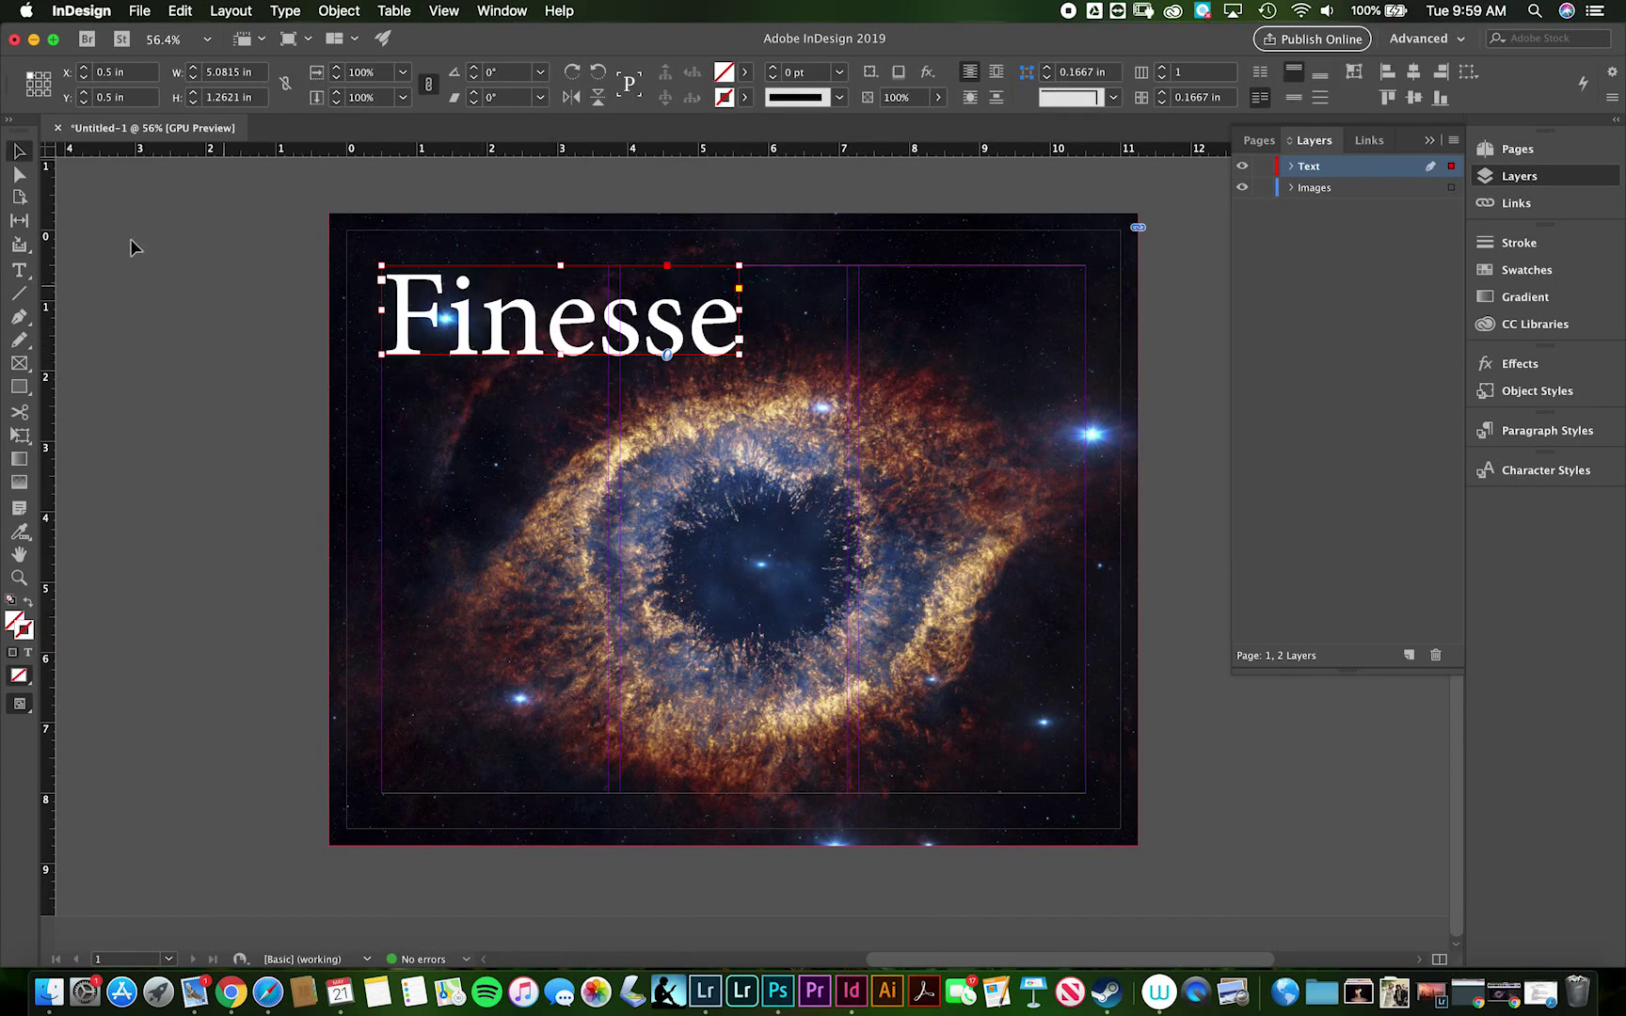
{"action": "left_click_drag", "start_coordinate": [574, 343], "coordinate": [750, 346]}
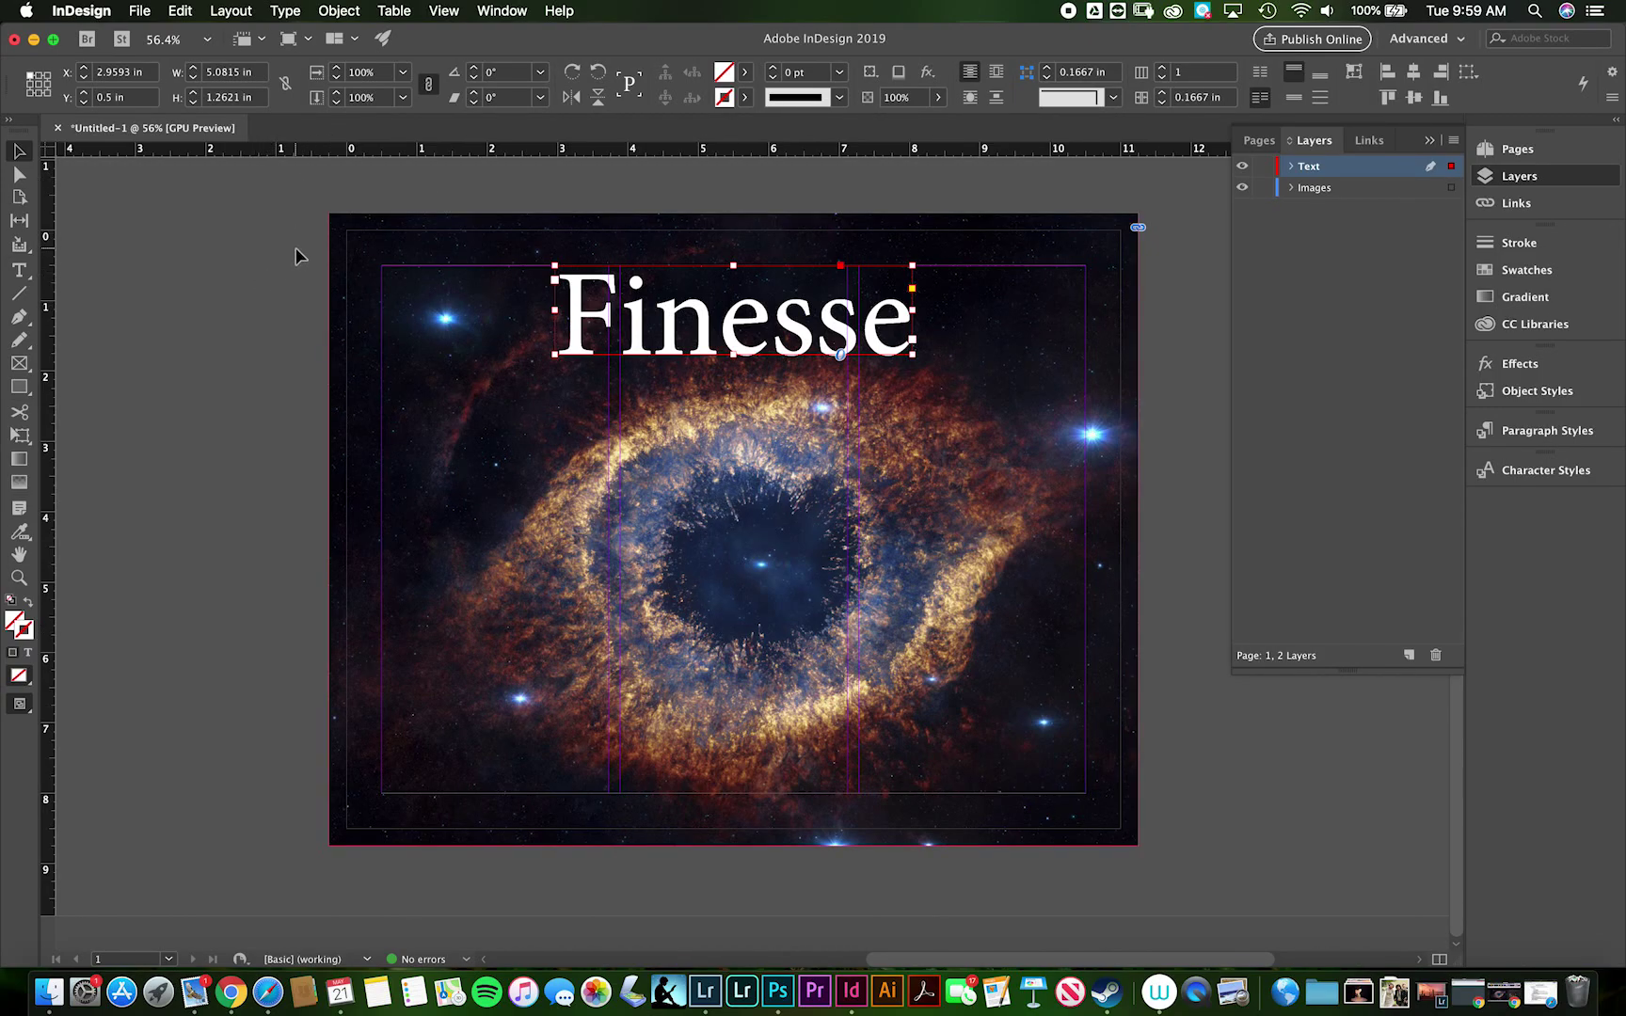
Check the assignment brief in Safari, then draw an 8.26 × 1.5 in frame below Finesse.
{"action": "left_click", "coordinate": [1503, 993]}
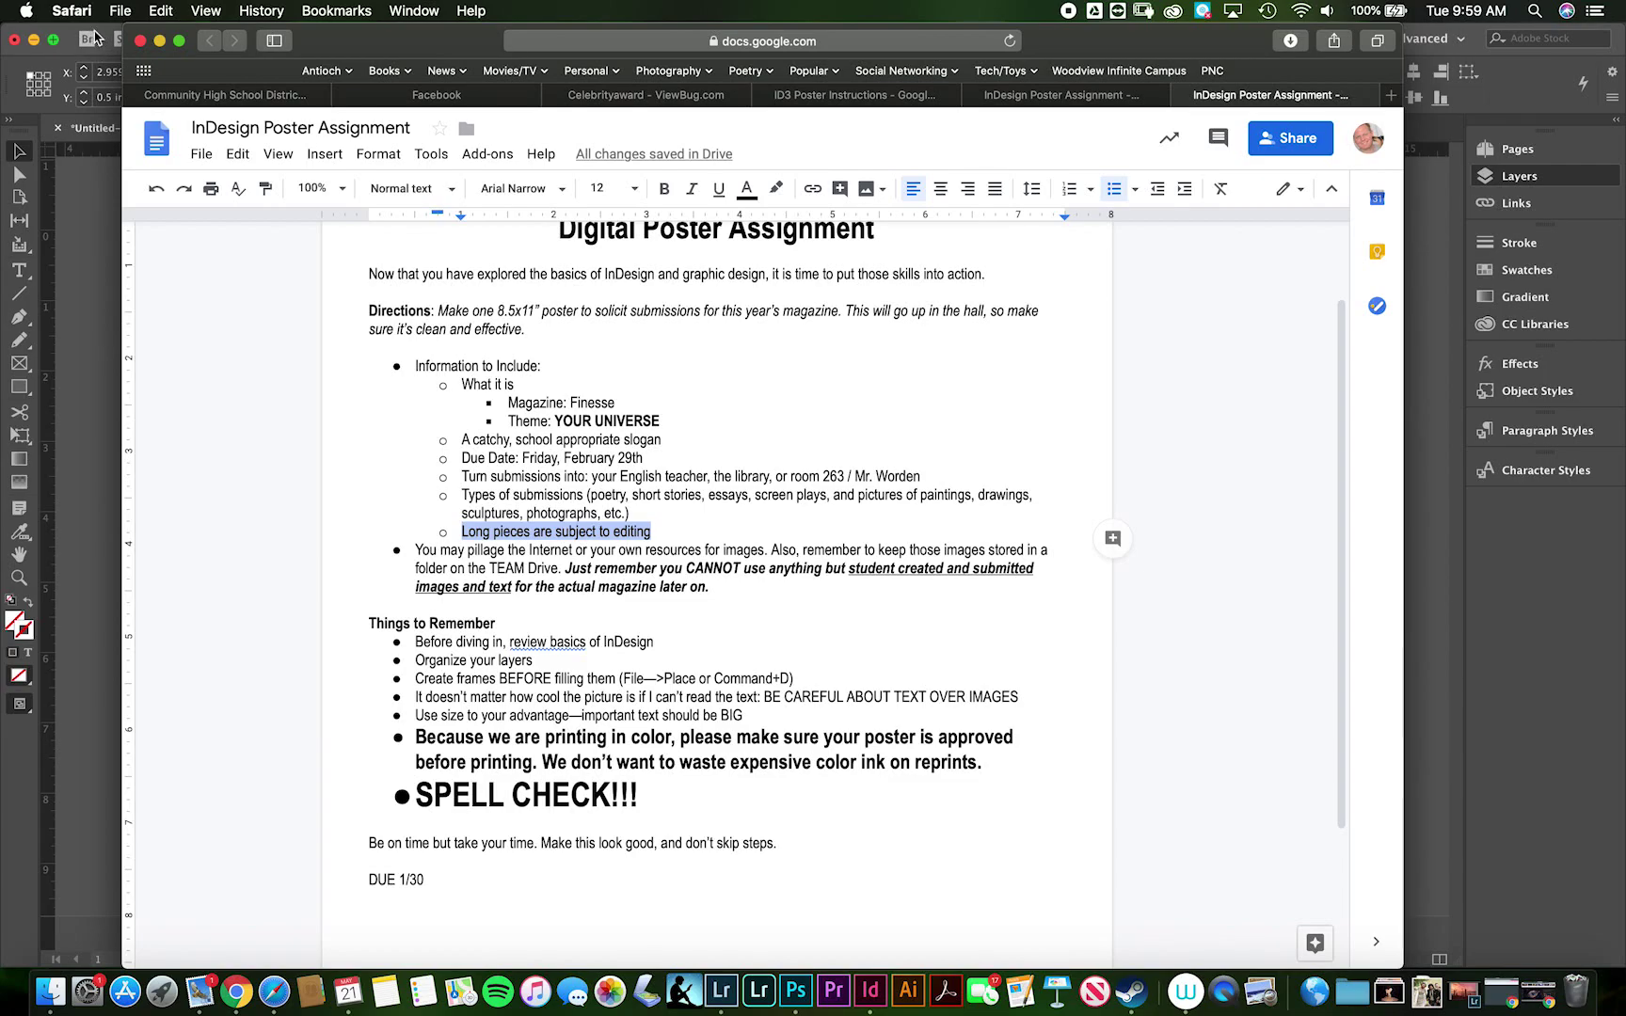
{"action": "left_click", "coordinate": [75, 35]}
{"action": "left_click", "coordinate": [19, 363]}
{"action": "left_click_drag", "start_coordinate": [458, 370], "coordinate": [1037, 475]}
Nudge the new frame into place and type the slogan 'Your Universe' into it.
{"action": "left_click", "coordinate": [20, 154]}
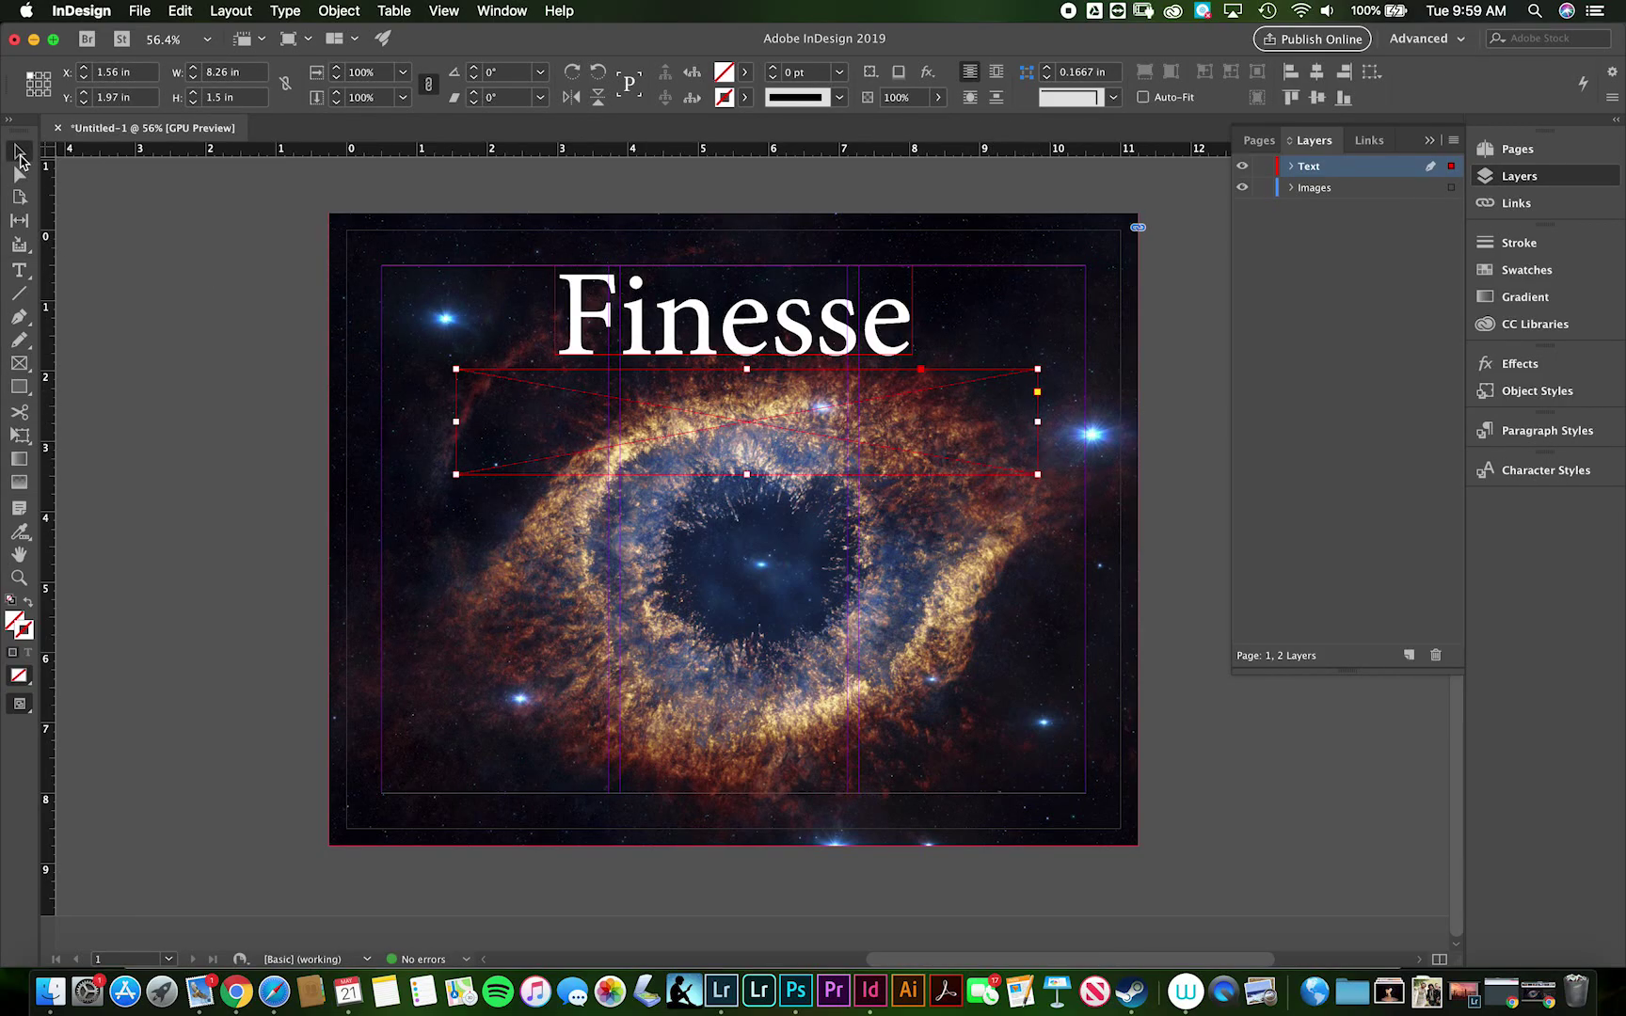
{"action": "left_click_drag", "start_coordinate": [779, 407], "coordinate": [772, 411]}
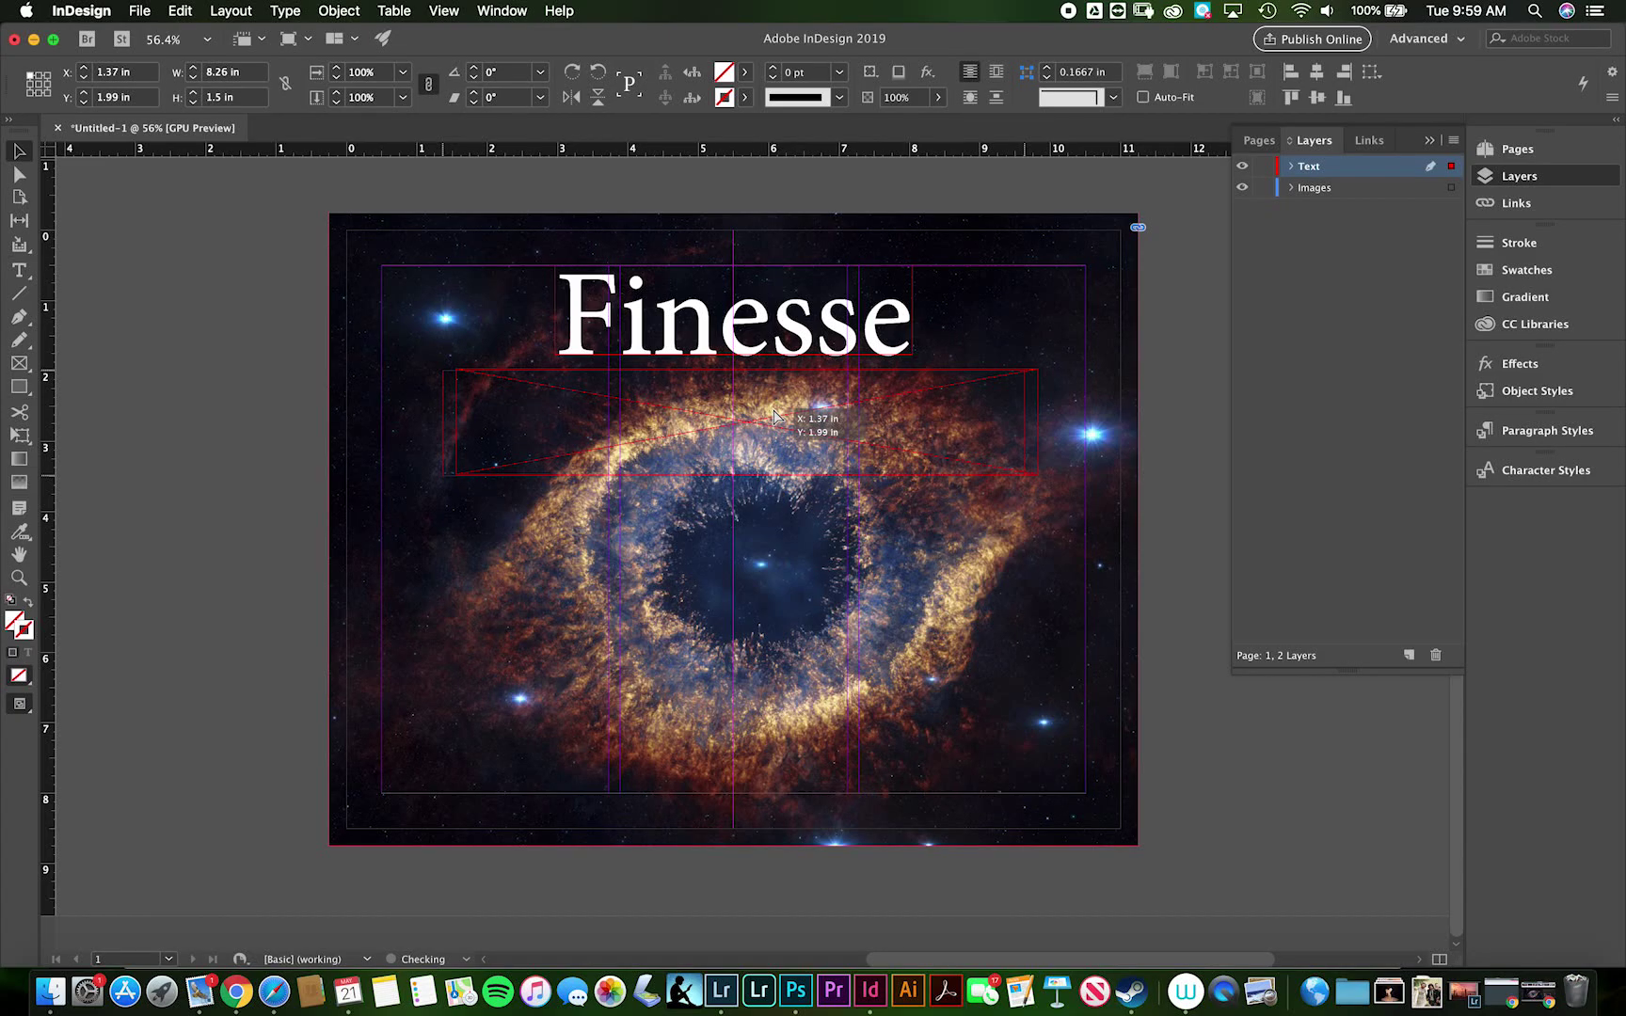
{"action": "left_click_drag", "start_coordinate": [773, 414], "coordinate": [773, 411]}
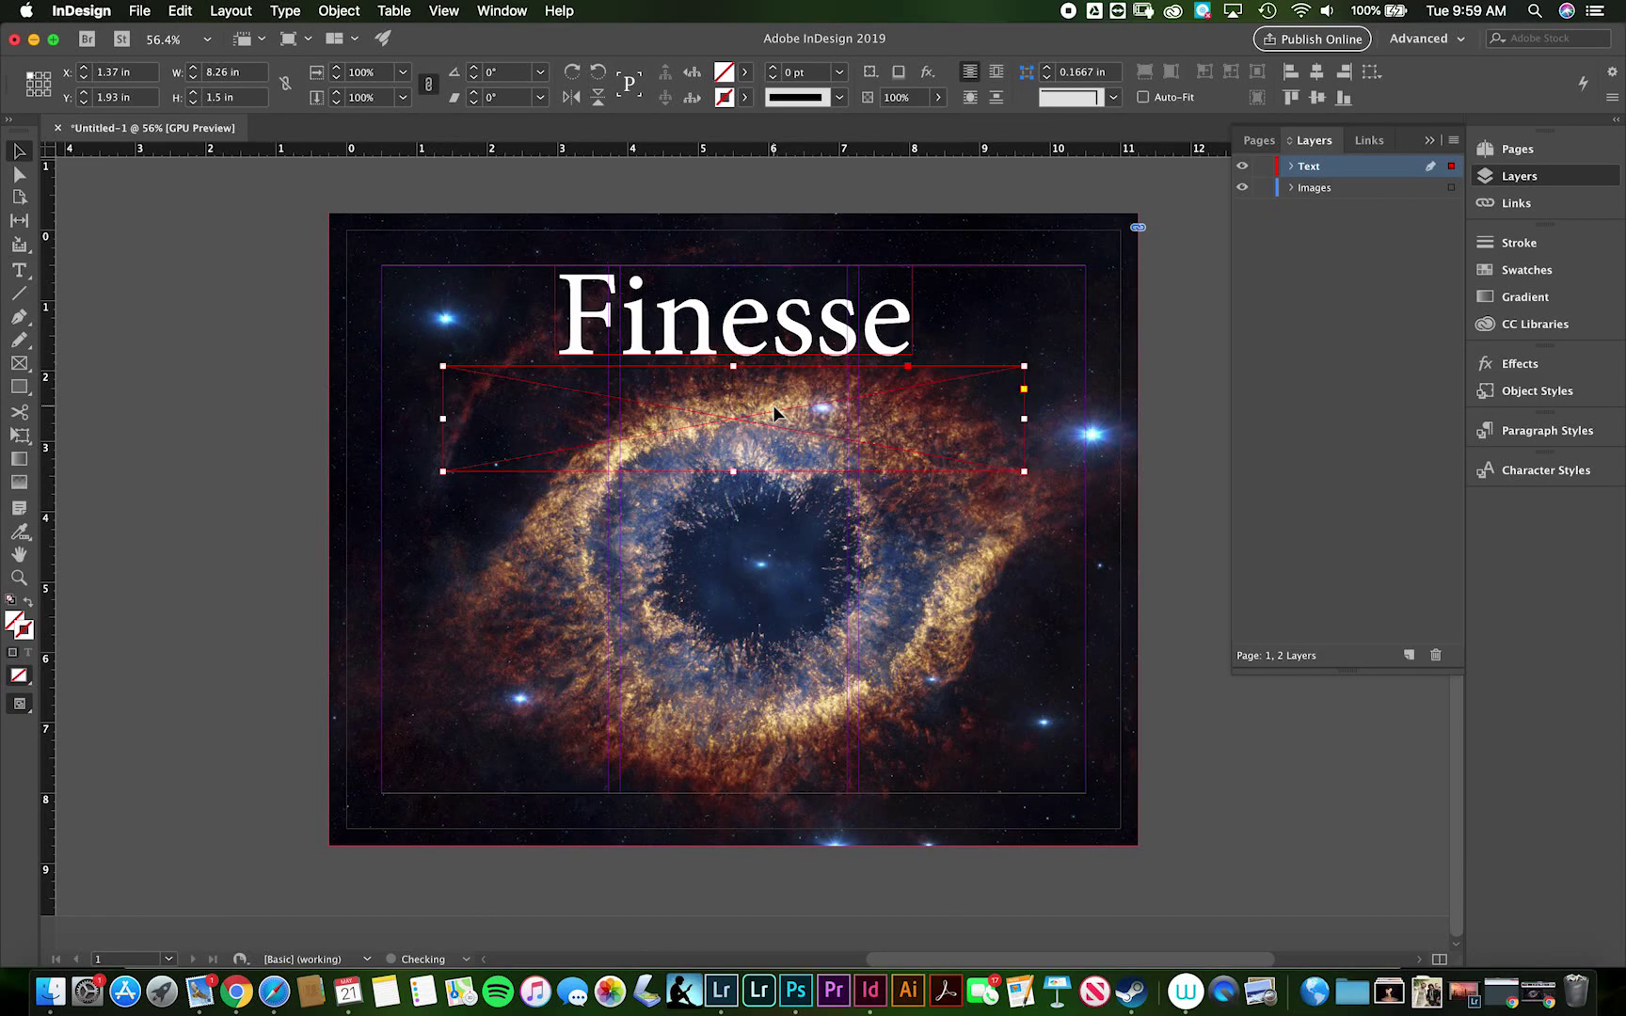
{"action": "key", "text": "t"}
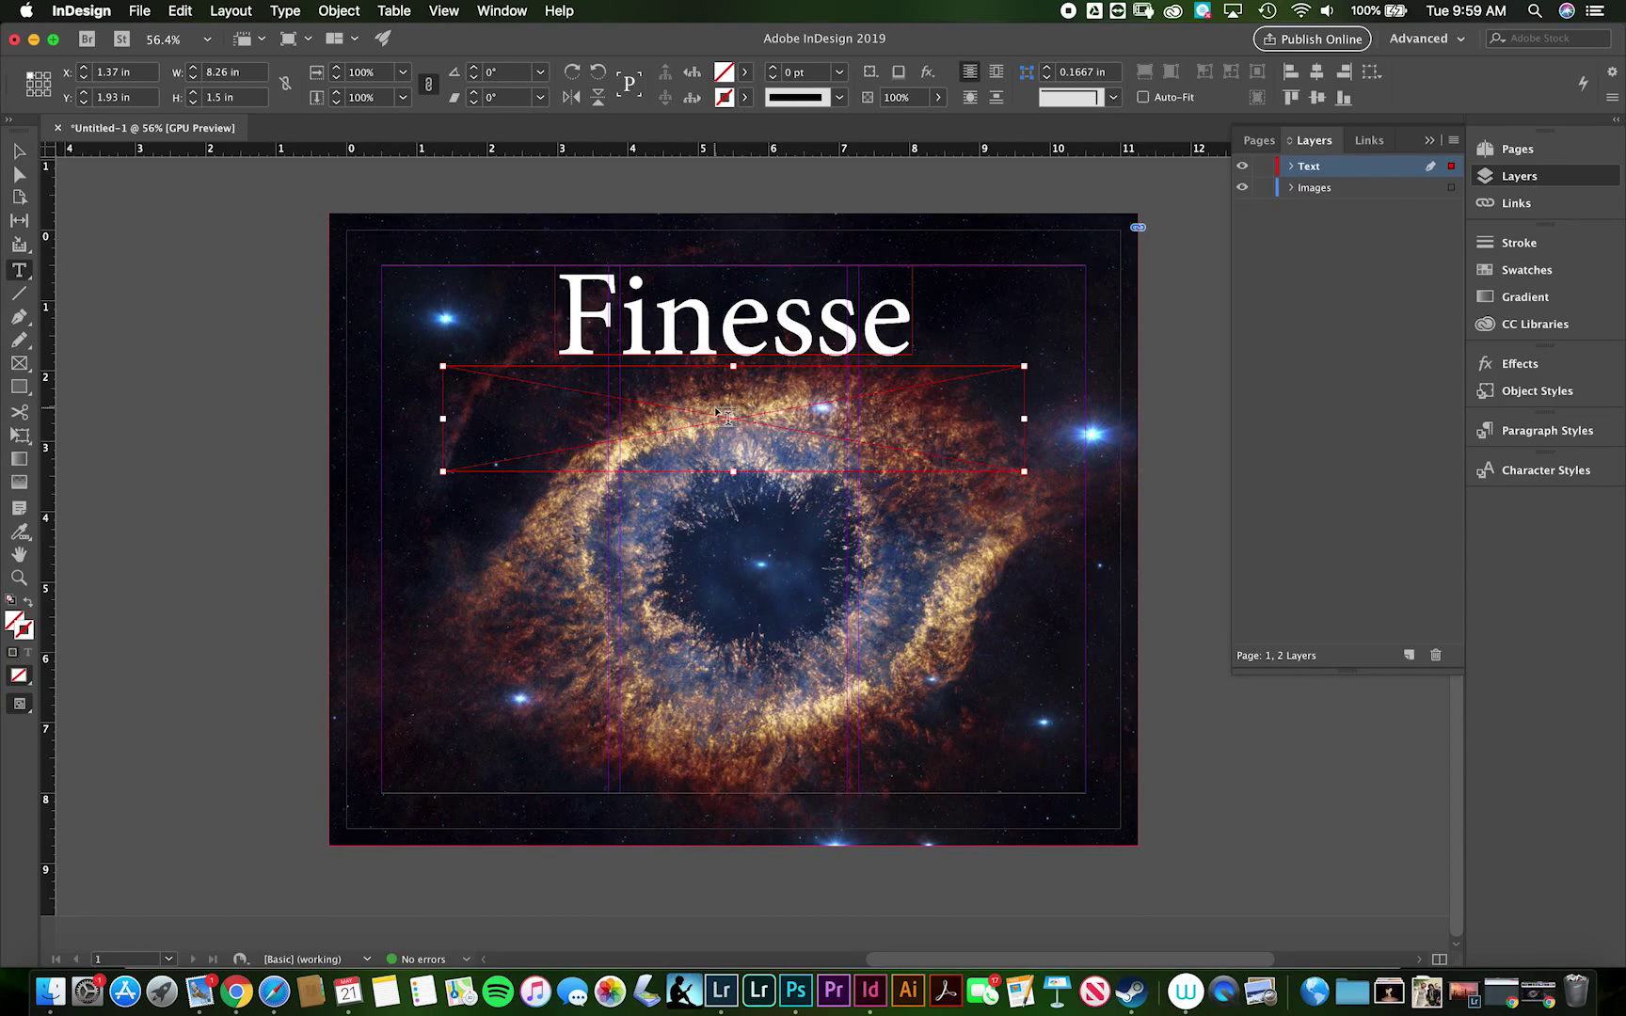
{"action": "left_click", "coordinate": [715, 405]}
{"action": "type", "text": "T"}
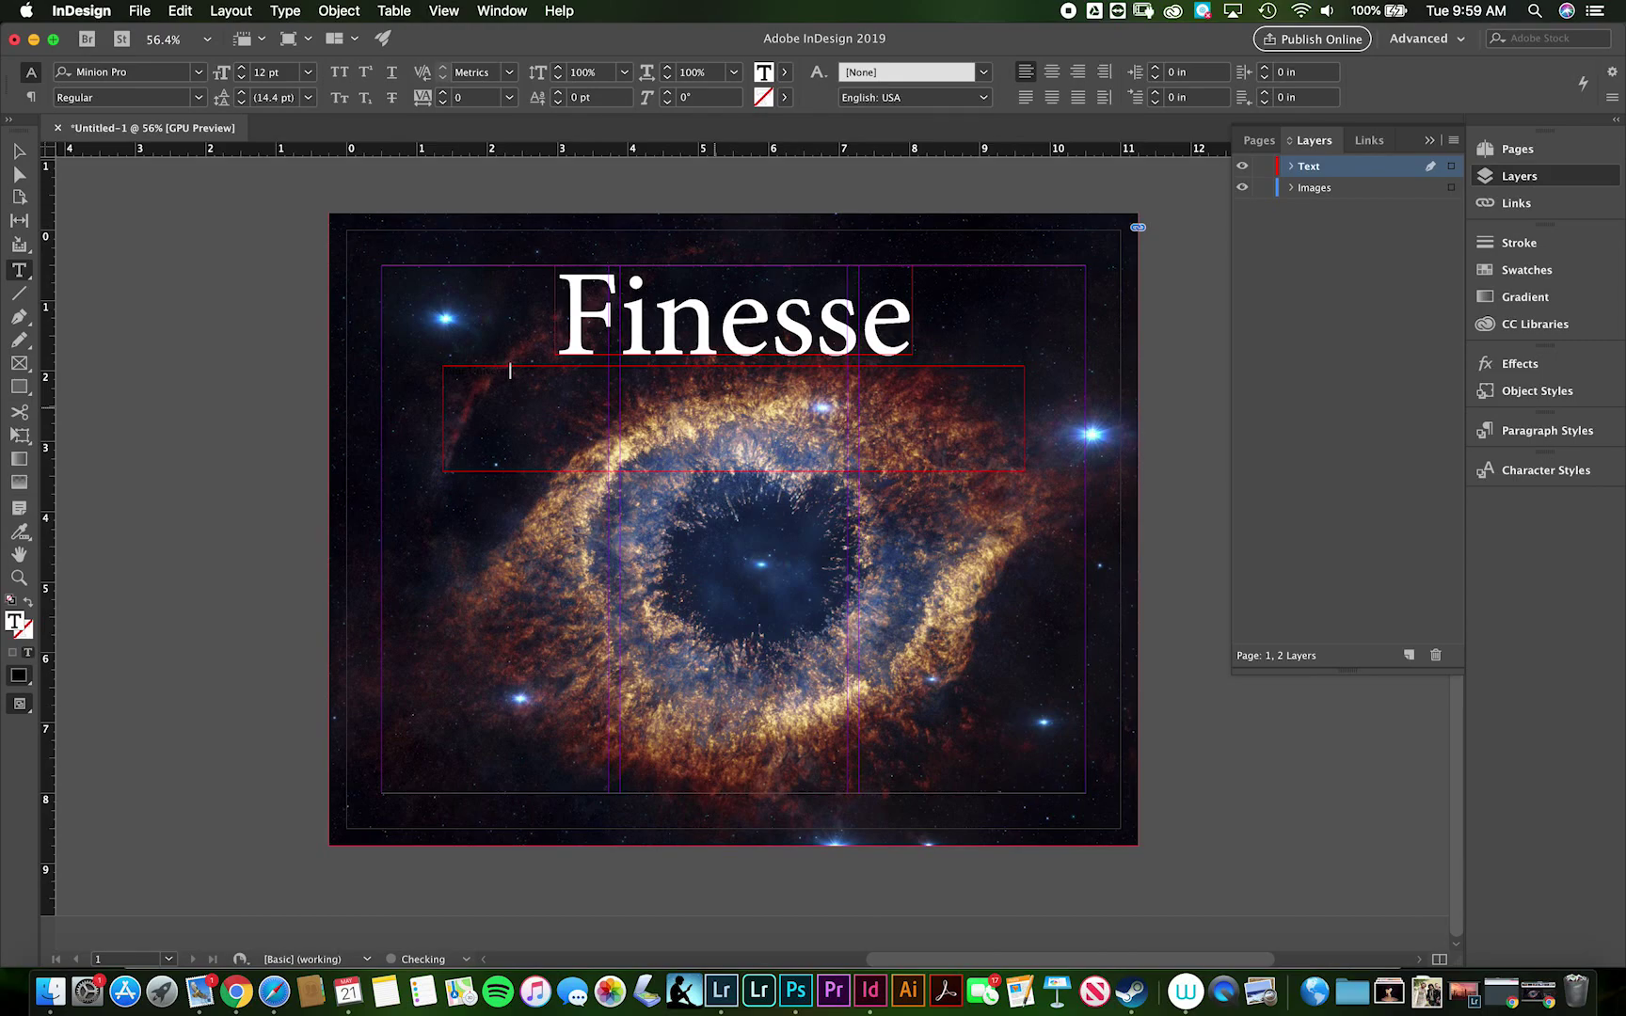
Make the whole slogan white with the [Paper] fill.
{"action": "key", "text": "super+a"}
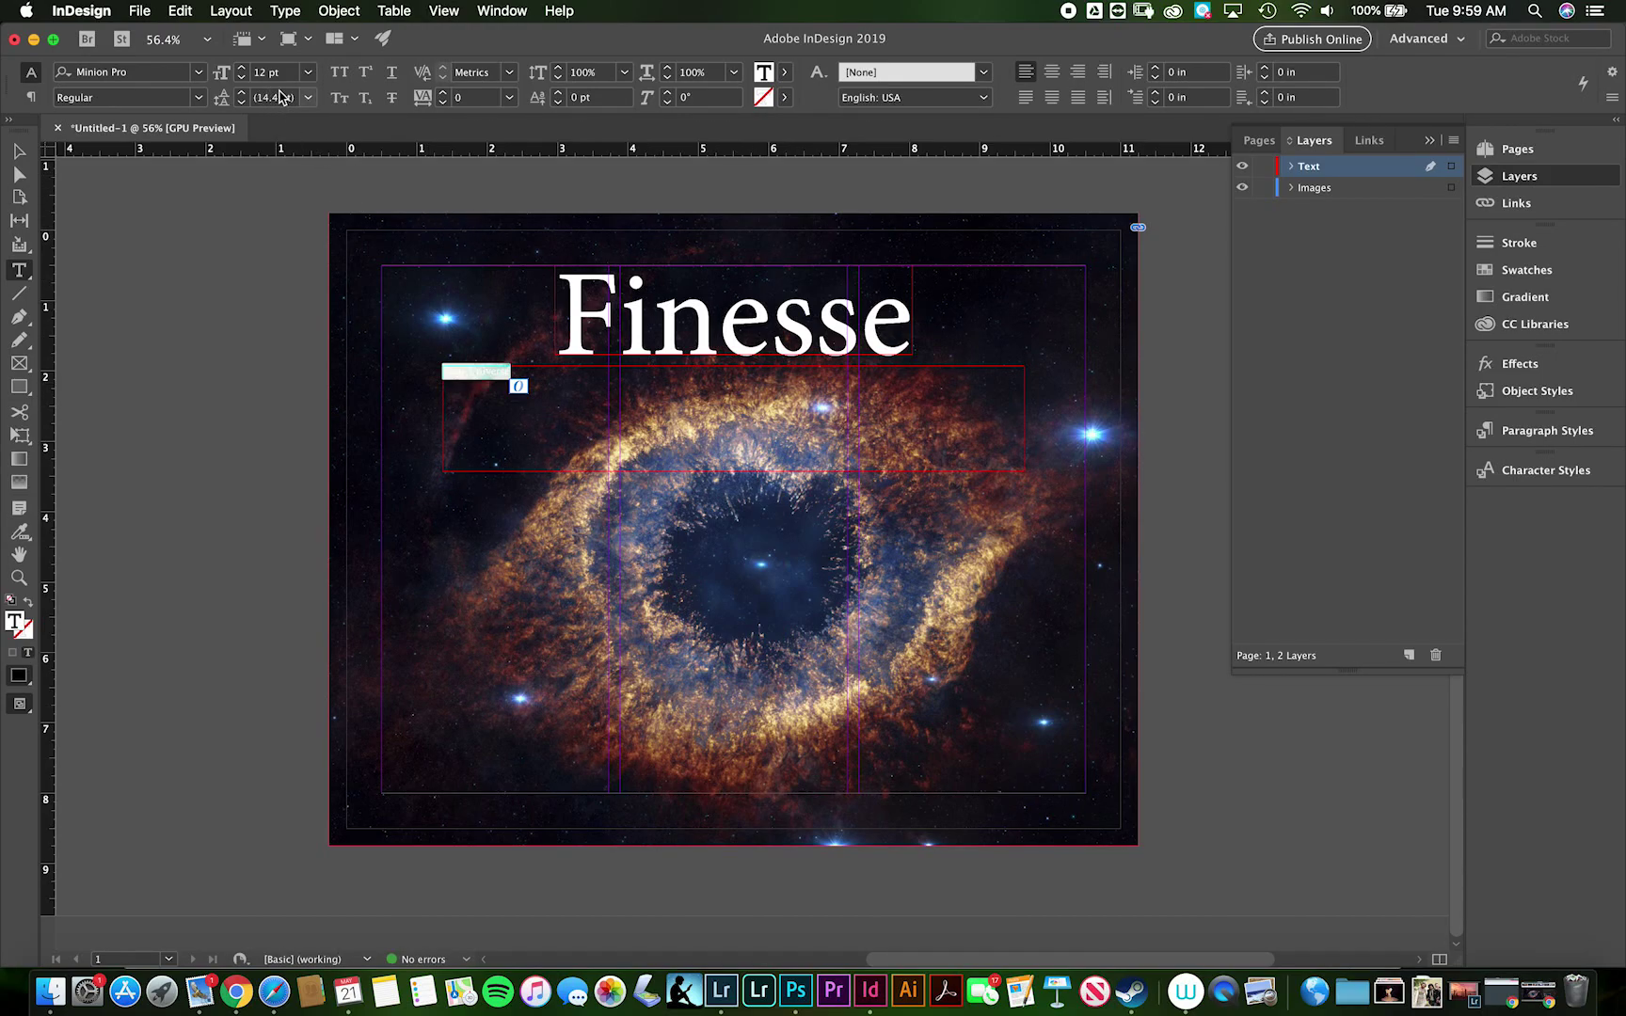
{"action": "left_click", "coordinate": [787, 79]}
{"action": "left_click", "coordinate": [645, 174]}
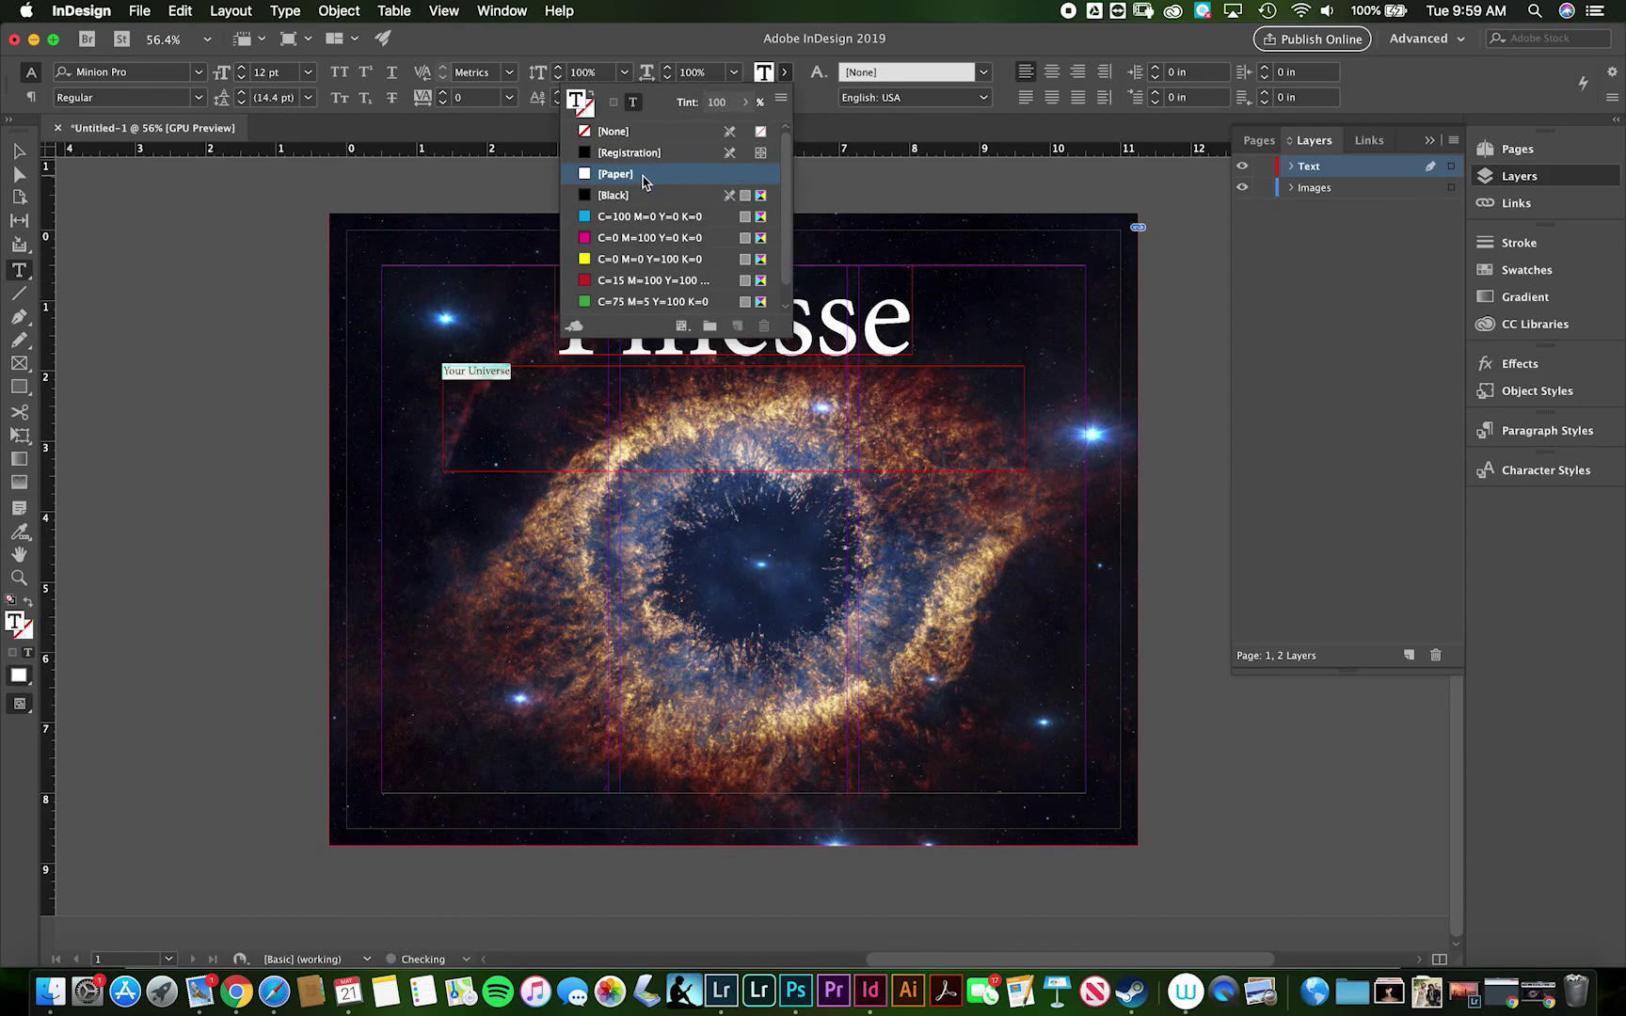
Increase the slogan's font size step by step to 43 pt.
{"action": "left_click", "coordinate": [243, 69]}
{"action": "left_click", "coordinate": [242, 69]}
{"action": "left_click", "coordinate": [243, 69]}
{"action": "left_click", "coordinate": [243, 69]}
{"action": "left_click", "coordinate": [243, 68]}
{"action": "left_click", "coordinate": [243, 69]}
{"action": "left_click", "coordinate": [243, 69]}
{"action": "left_click", "coordinate": [243, 68]}
{"action": "left_click", "coordinate": [243, 68]}
{"action": "left_click", "coordinate": [243, 68]}
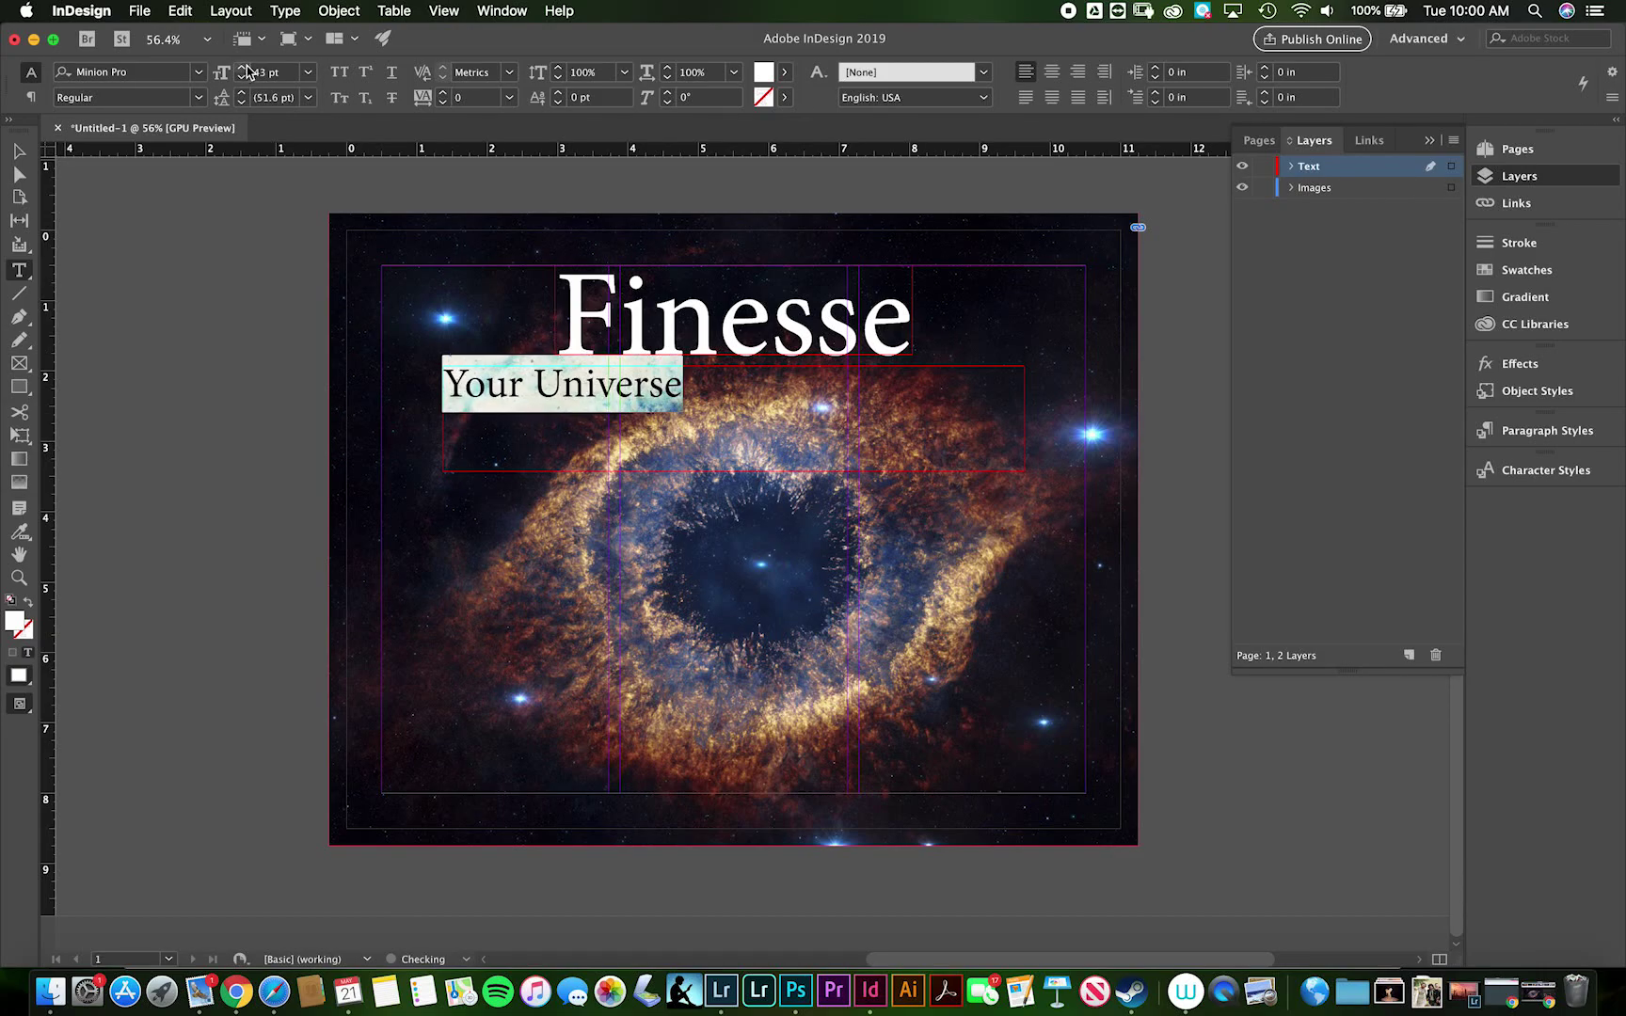
{"action": "left_click", "coordinate": [198, 73]}
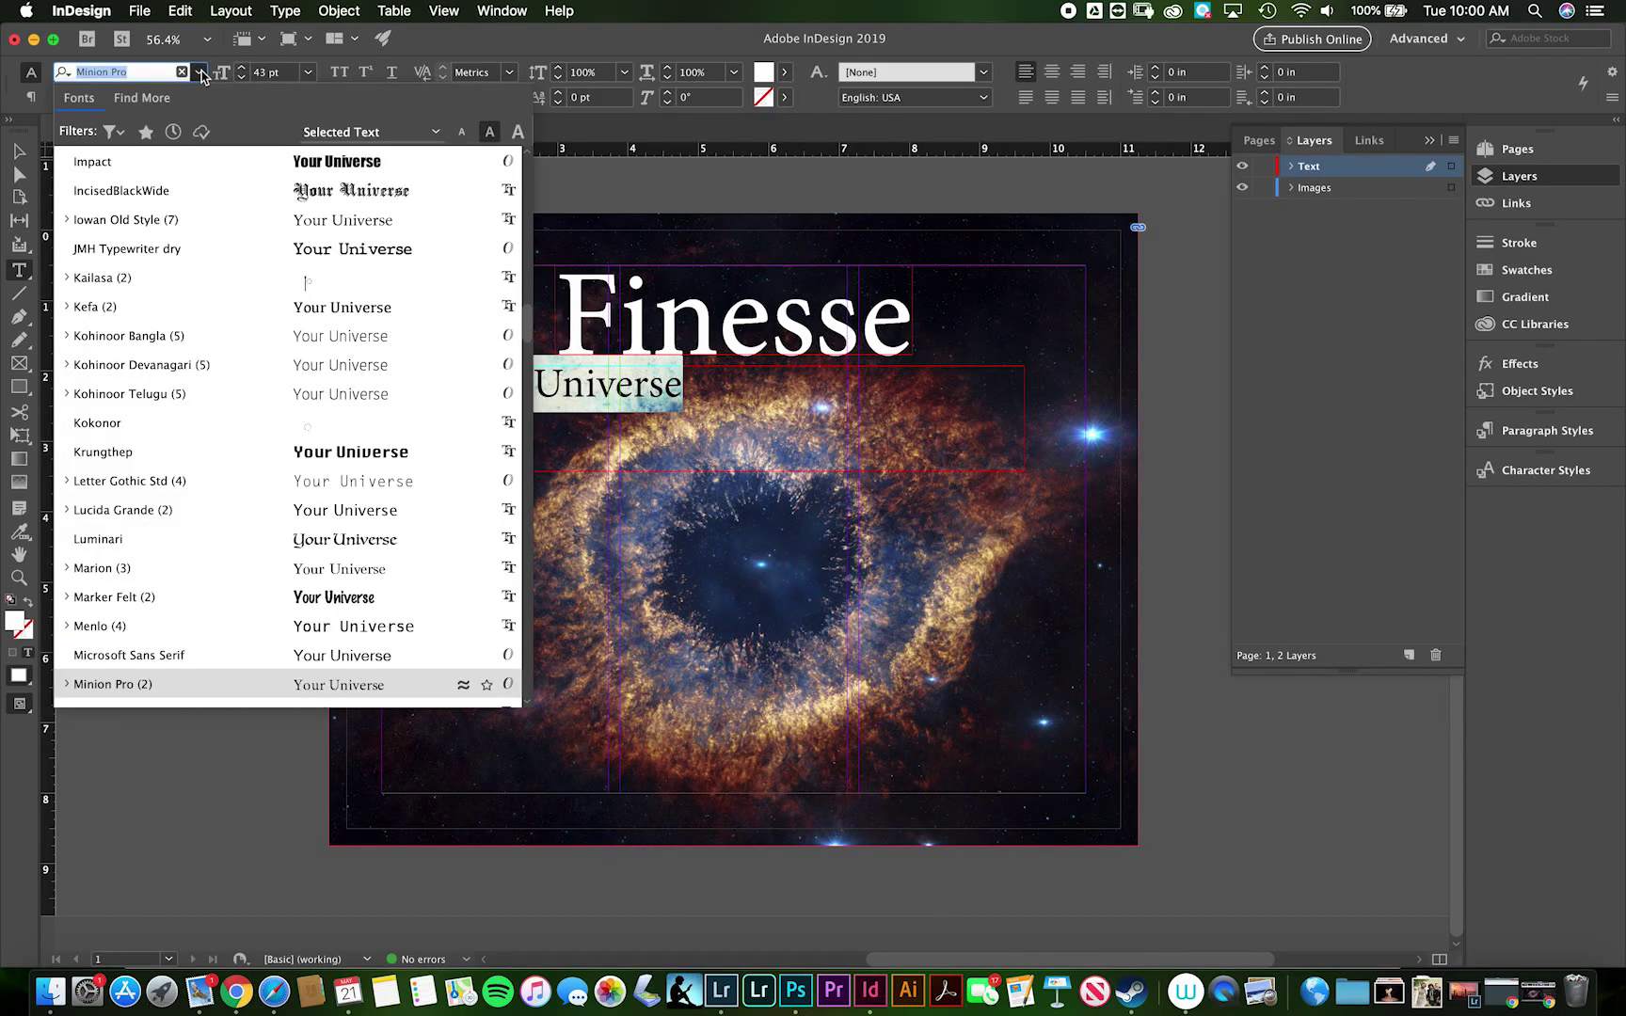
Set the Your Universe slogan's font to Avengeance Heroic Avenger Bold.
{"action": "scroll", "coordinate": [235, 310], "scroll_direction": "up", "scroll_amount": 15}
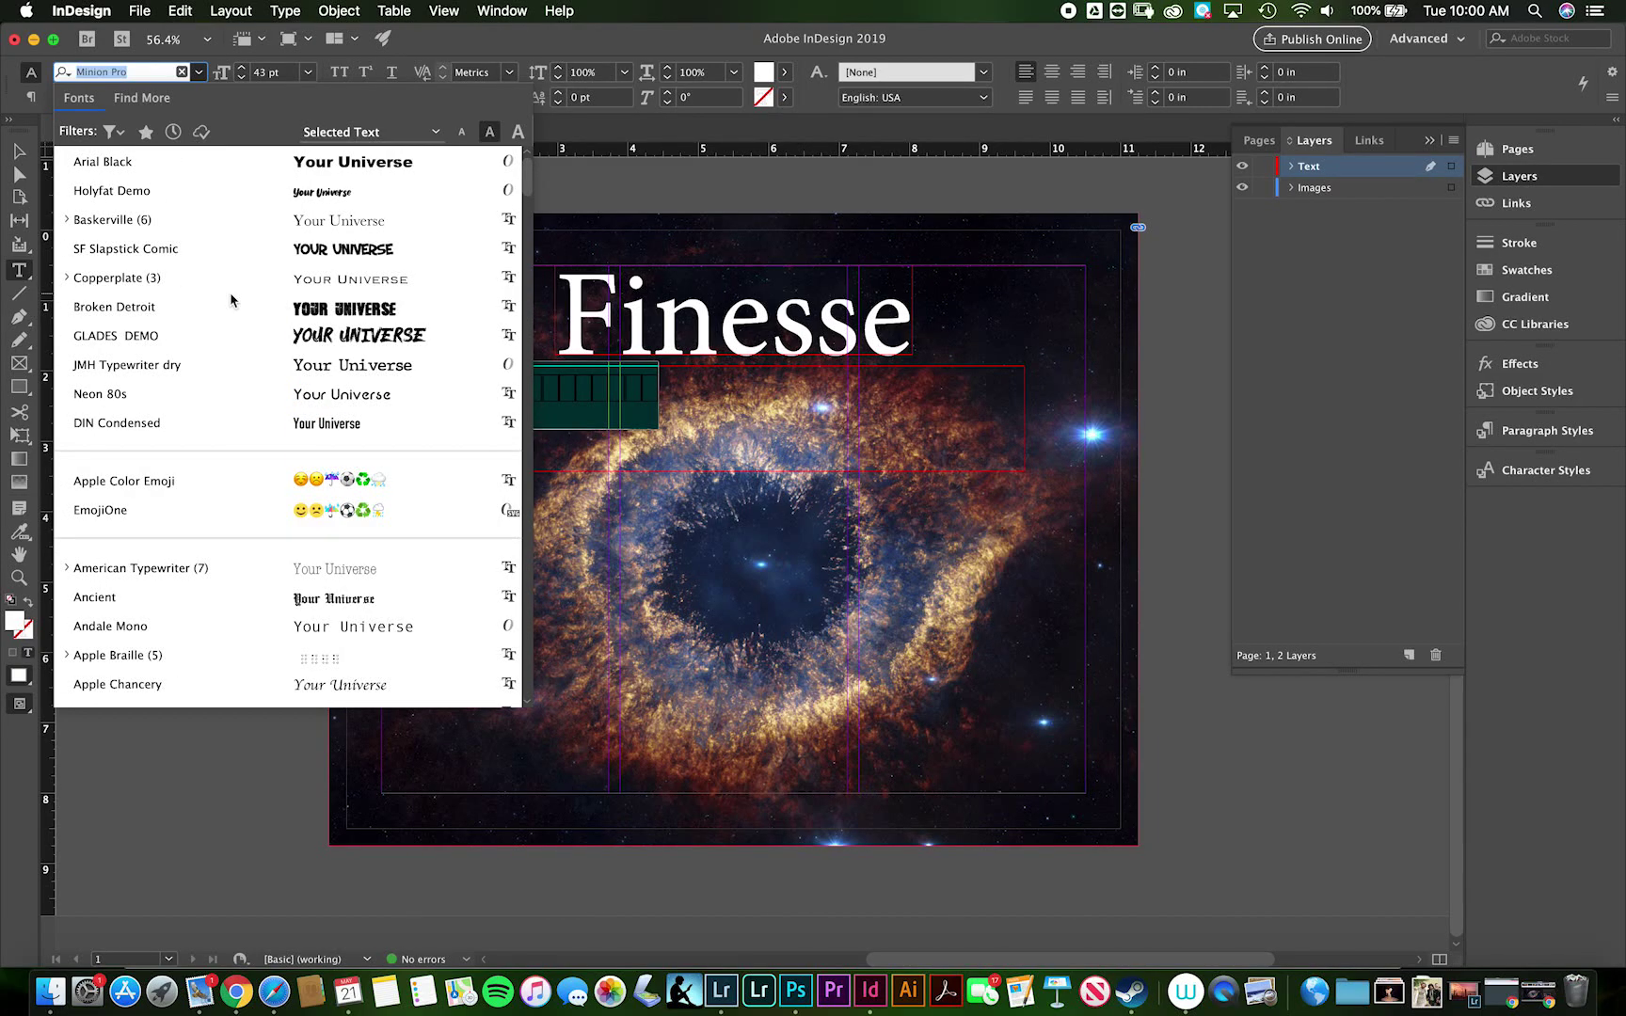
{"action": "scroll", "coordinate": [231, 299], "scroll_direction": "down", "scroll_amount": 2}
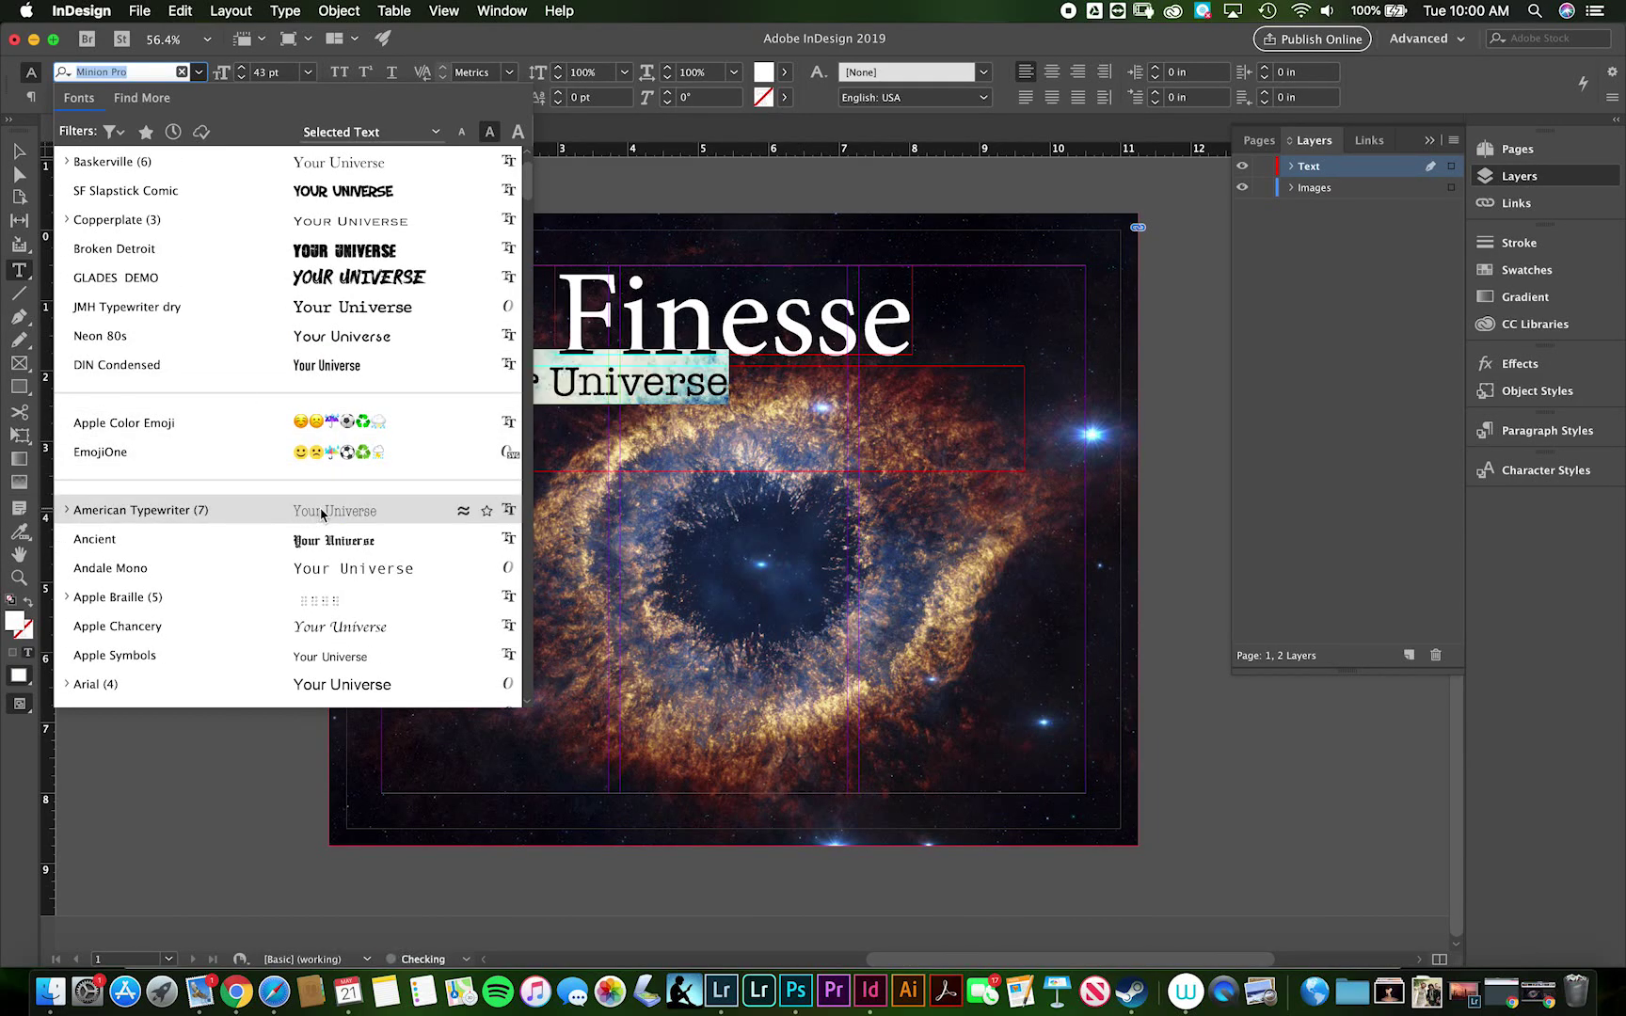
{"action": "scroll", "coordinate": [322, 514], "scroll_direction": "up", "scroll_amount": 2}
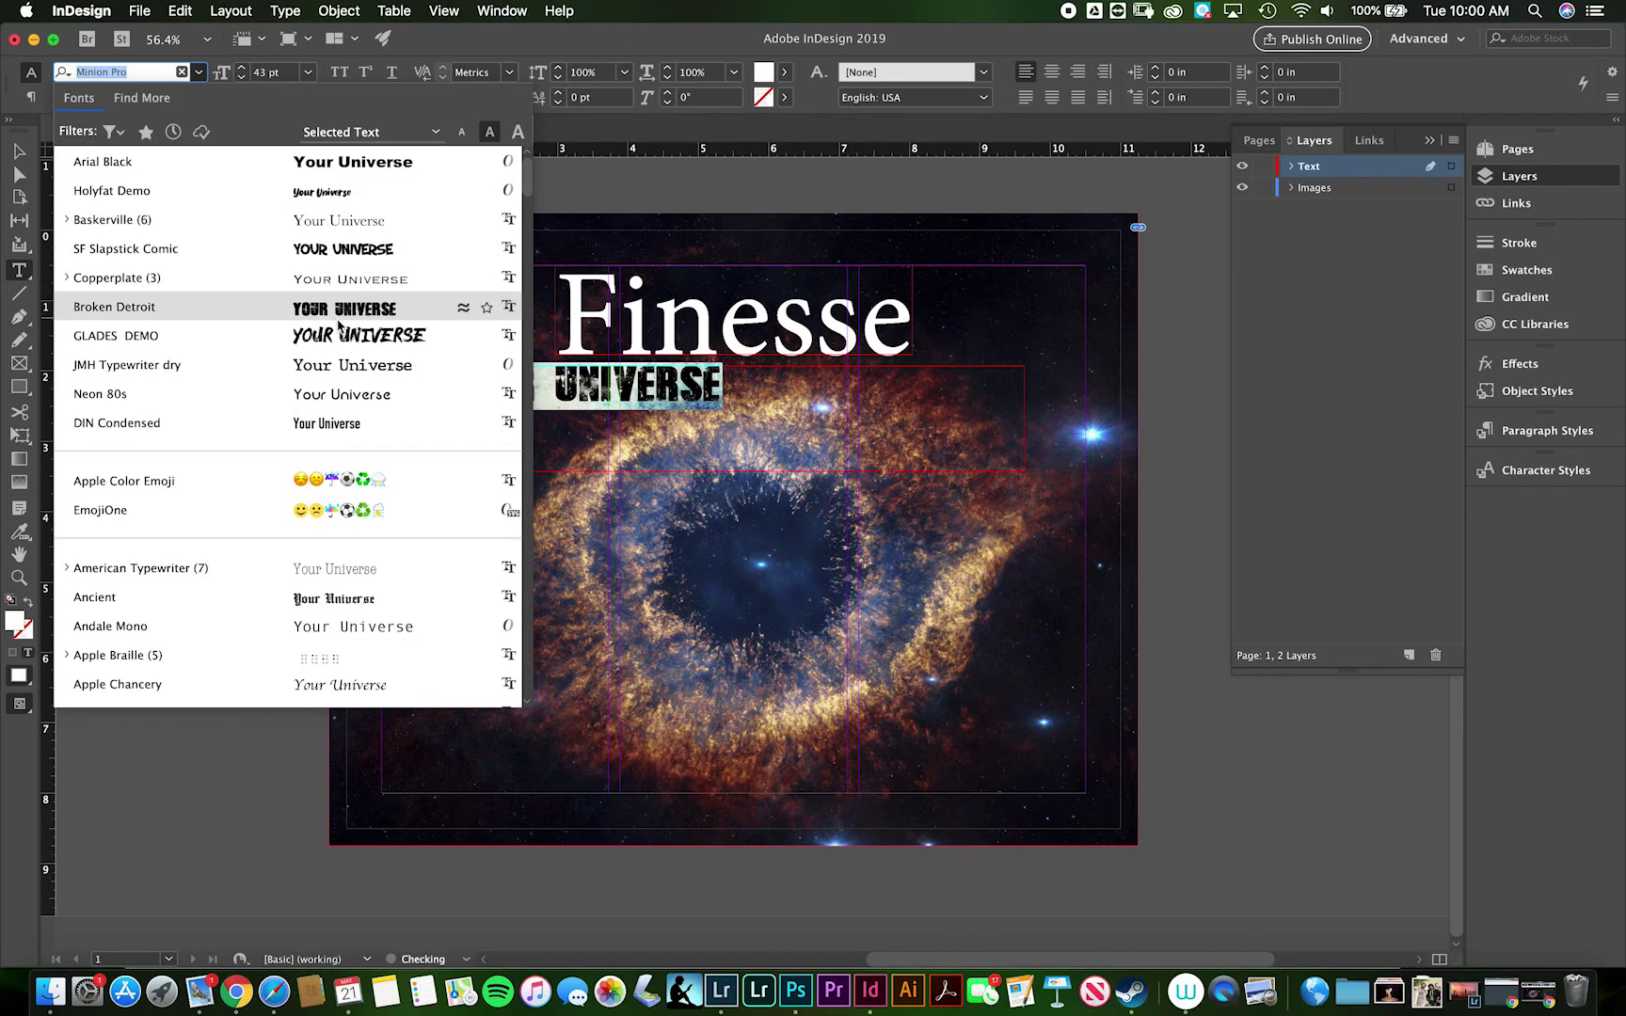
{"action": "scroll", "coordinate": [341, 411], "scroll_direction": "down", "scroll_amount": 1}
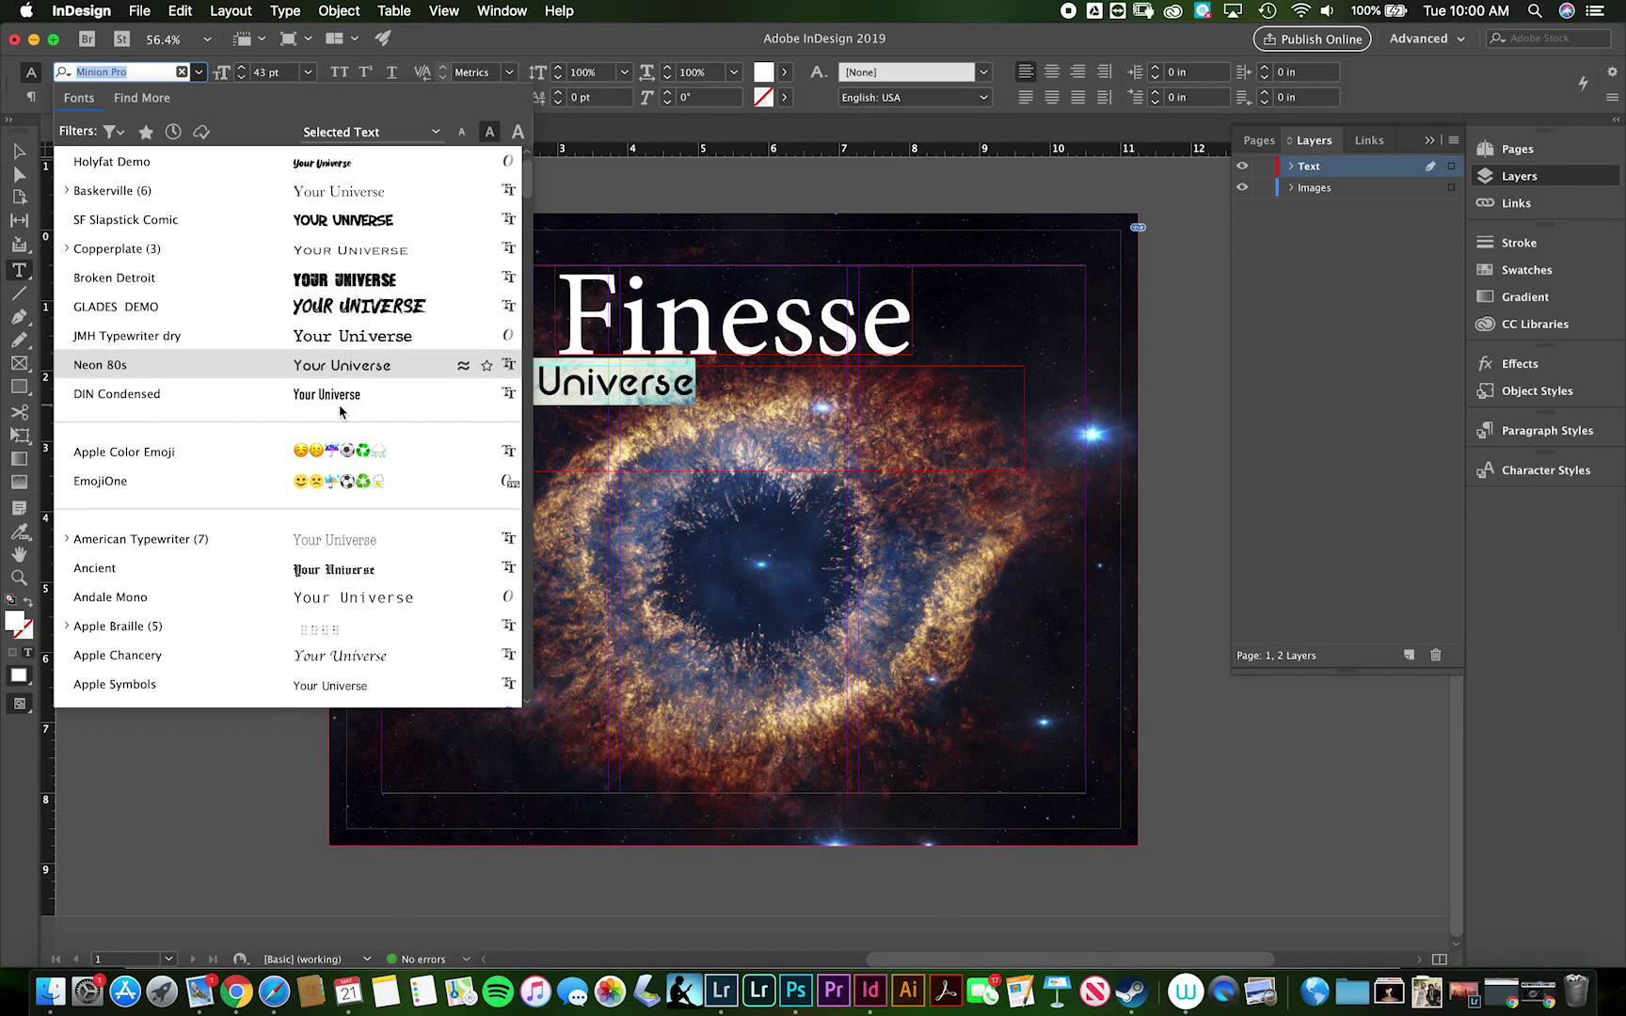
{"action": "scroll", "coordinate": [341, 411], "scroll_direction": "down", "scroll_amount": 8}
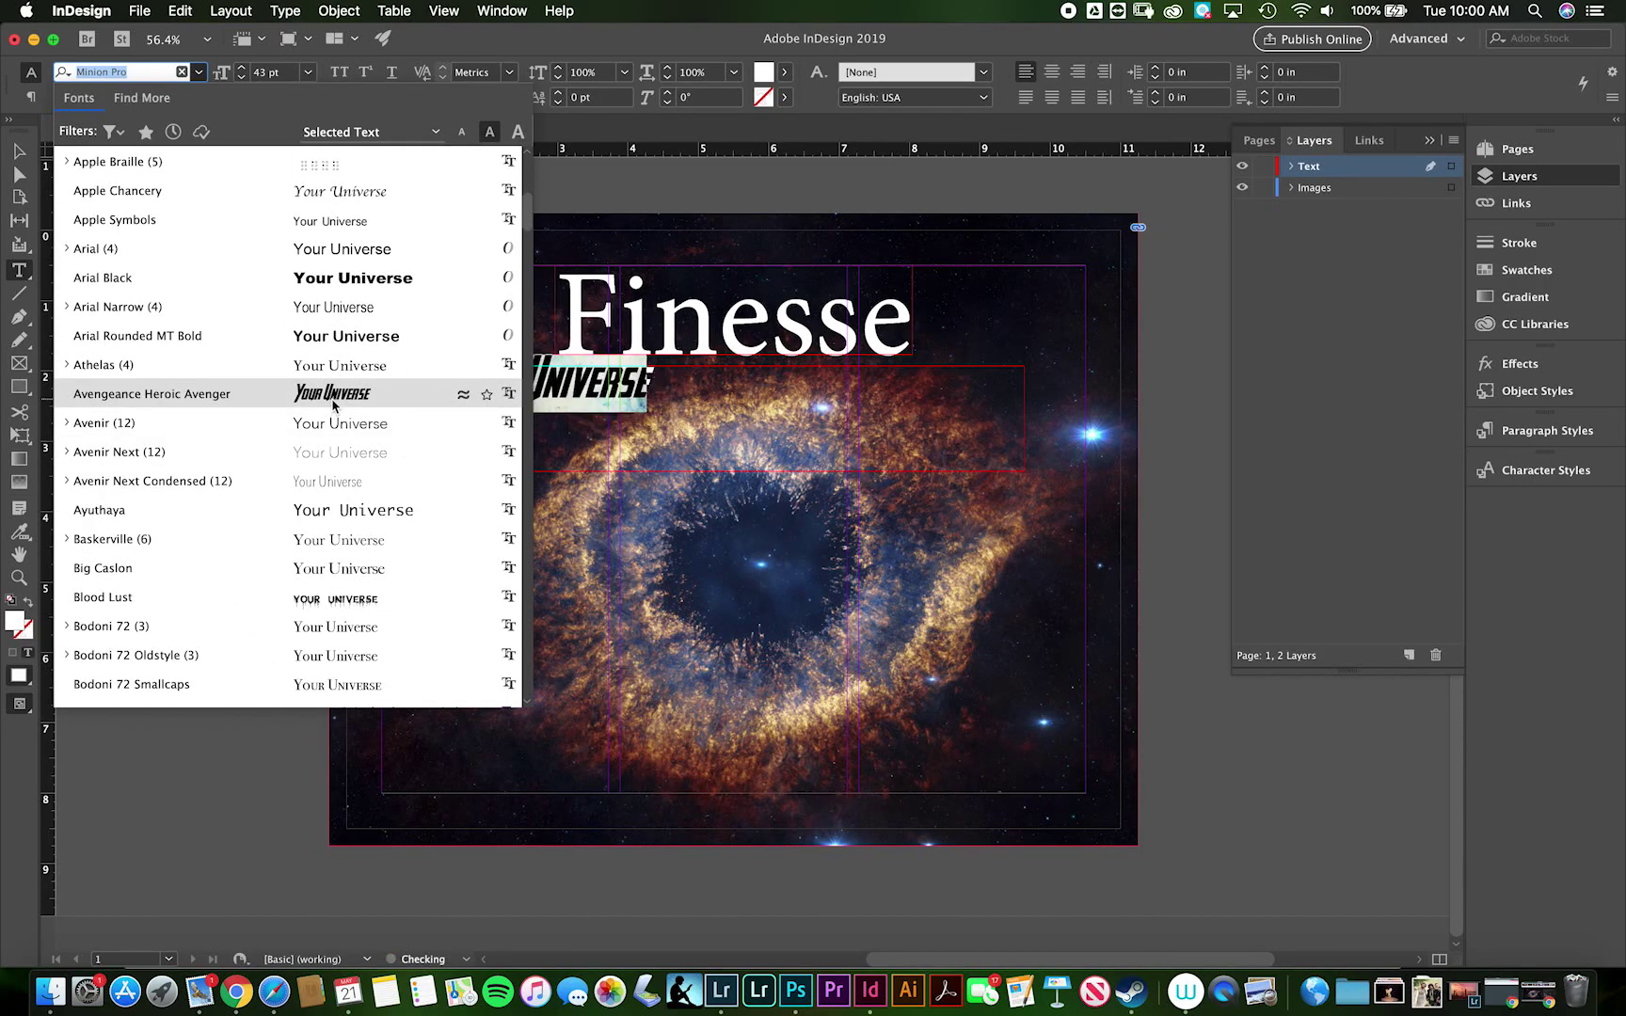
{"action": "left_click", "coordinate": [333, 395]}
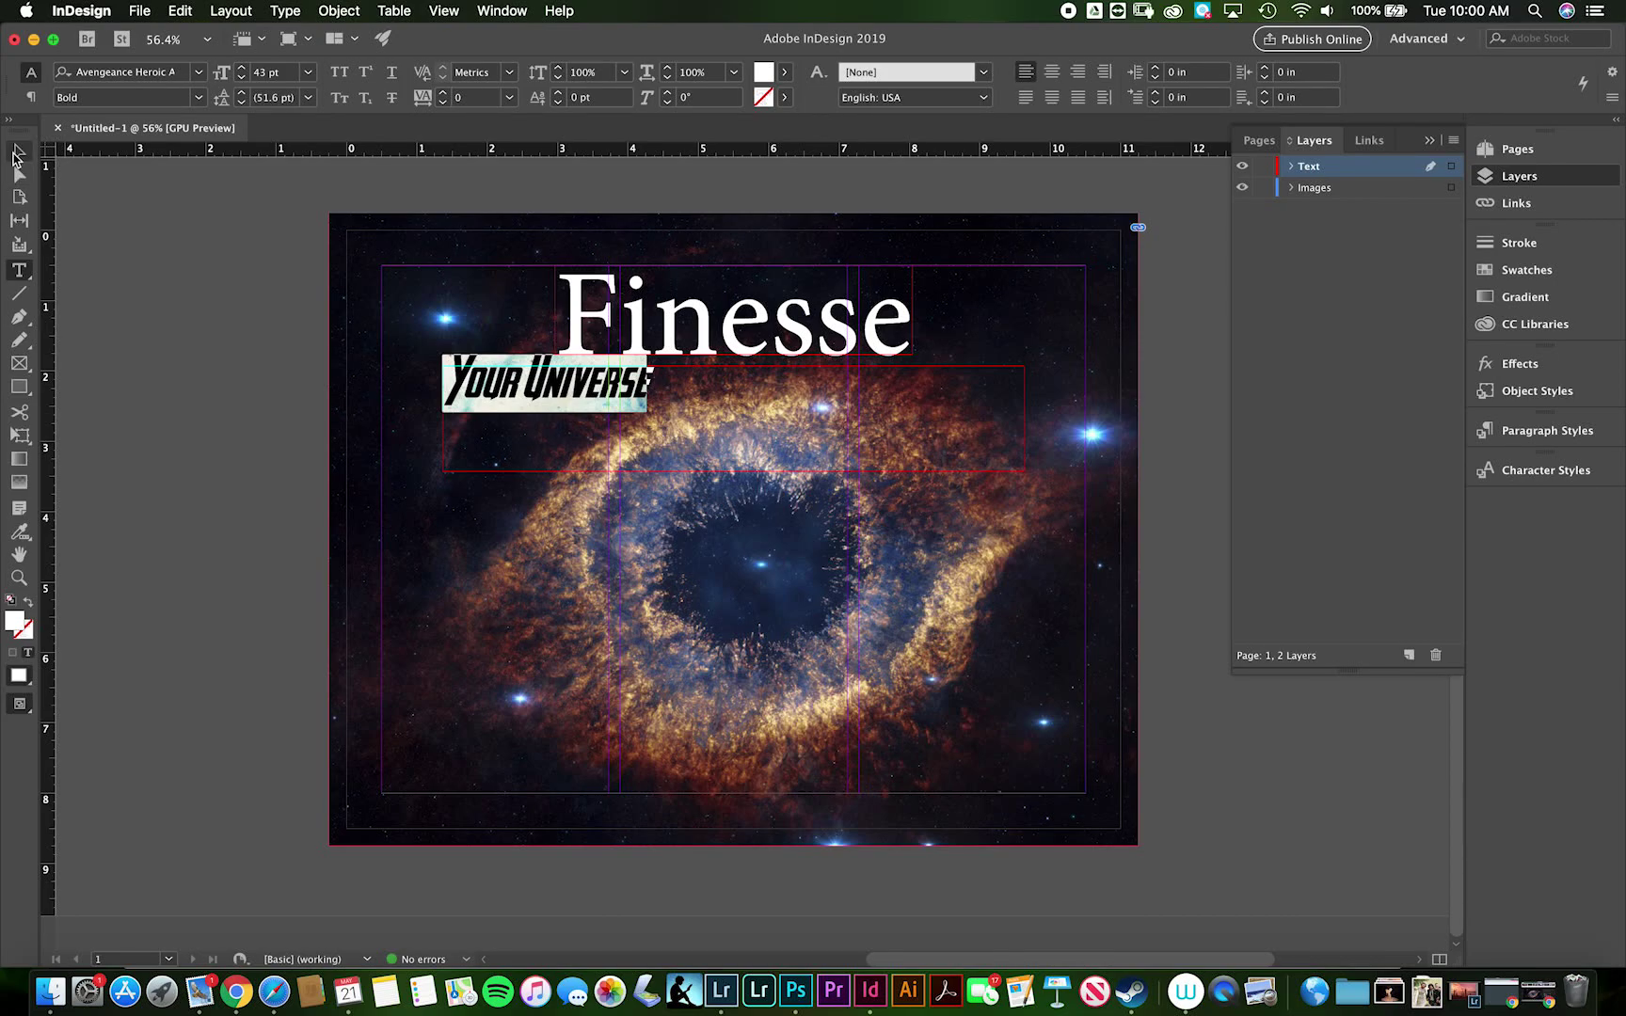
Enlarge the YOUR UNIVERSE slogan to 72 pt.
{"action": "left_click", "coordinate": [241, 67]}
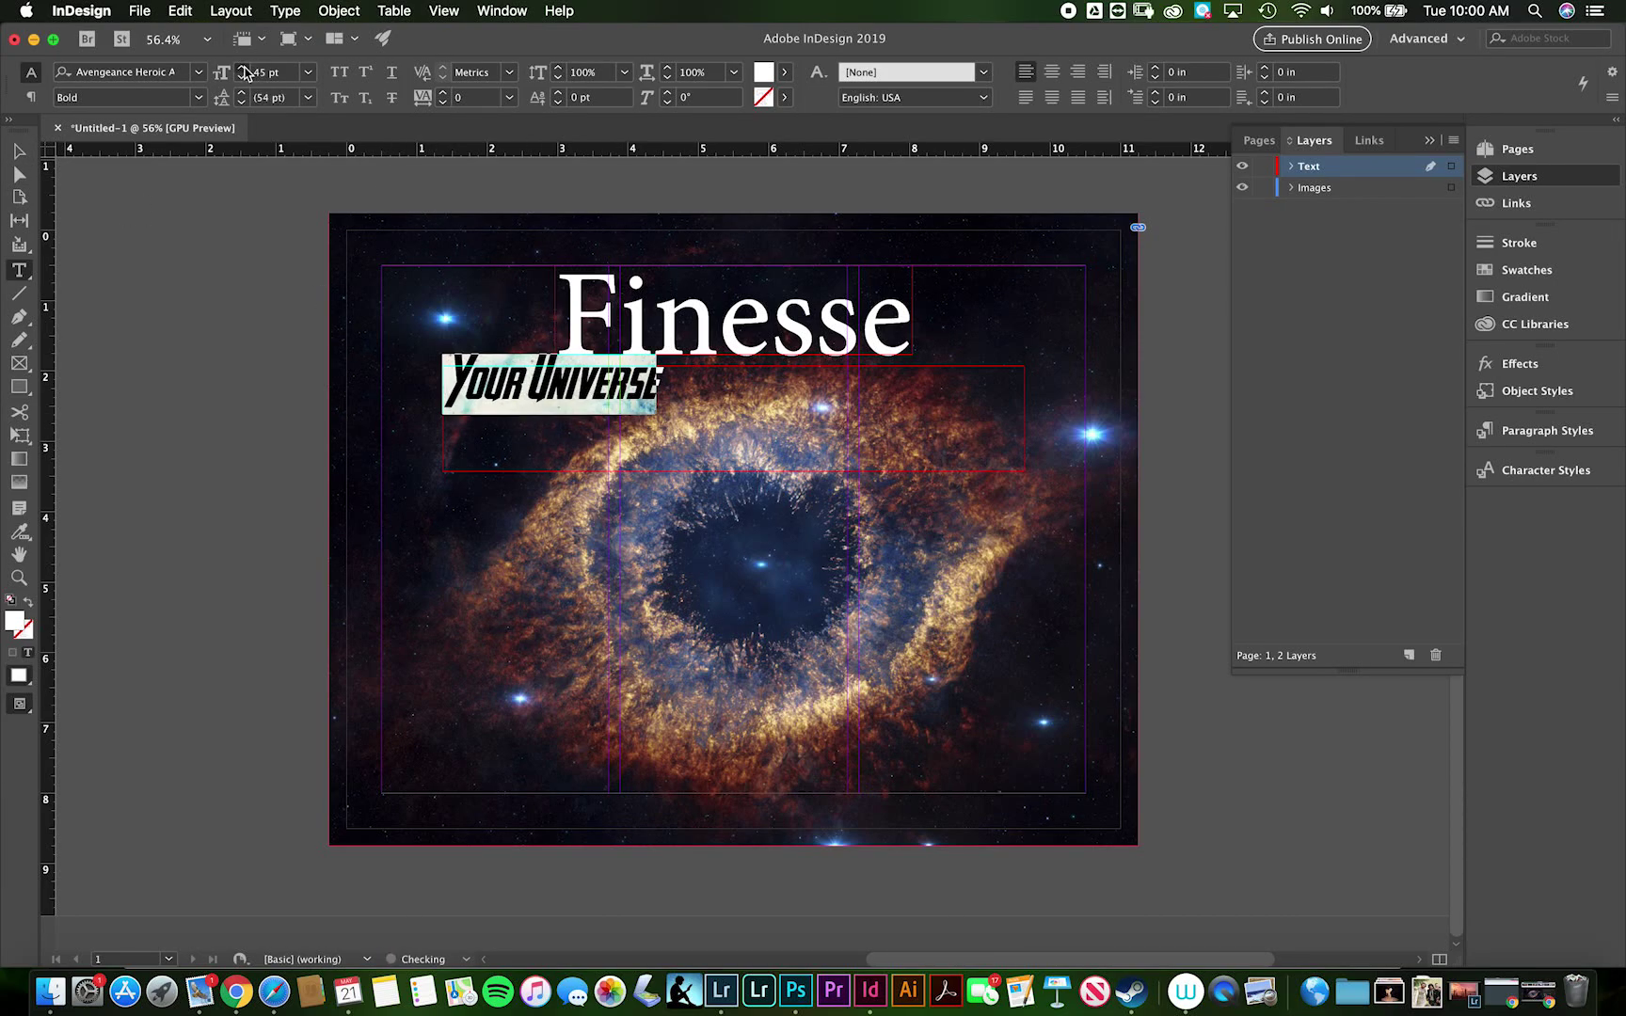
{"action": "left_click", "coordinate": [242, 67]}
{"action": "left_click", "coordinate": [241, 68]}
{"action": "left_click", "coordinate": [242, 67]}
{"action": "left_click", "coordinate": [242, 68]}
{"action": "left_click", "coordinate": [241, 68]}
{"action": "left_click", "coordinate": [242, 68]}
{"action": "left_click", "coordinate": [242, 68]}
{"action": "left_click", "coordinate": [241, 68]}
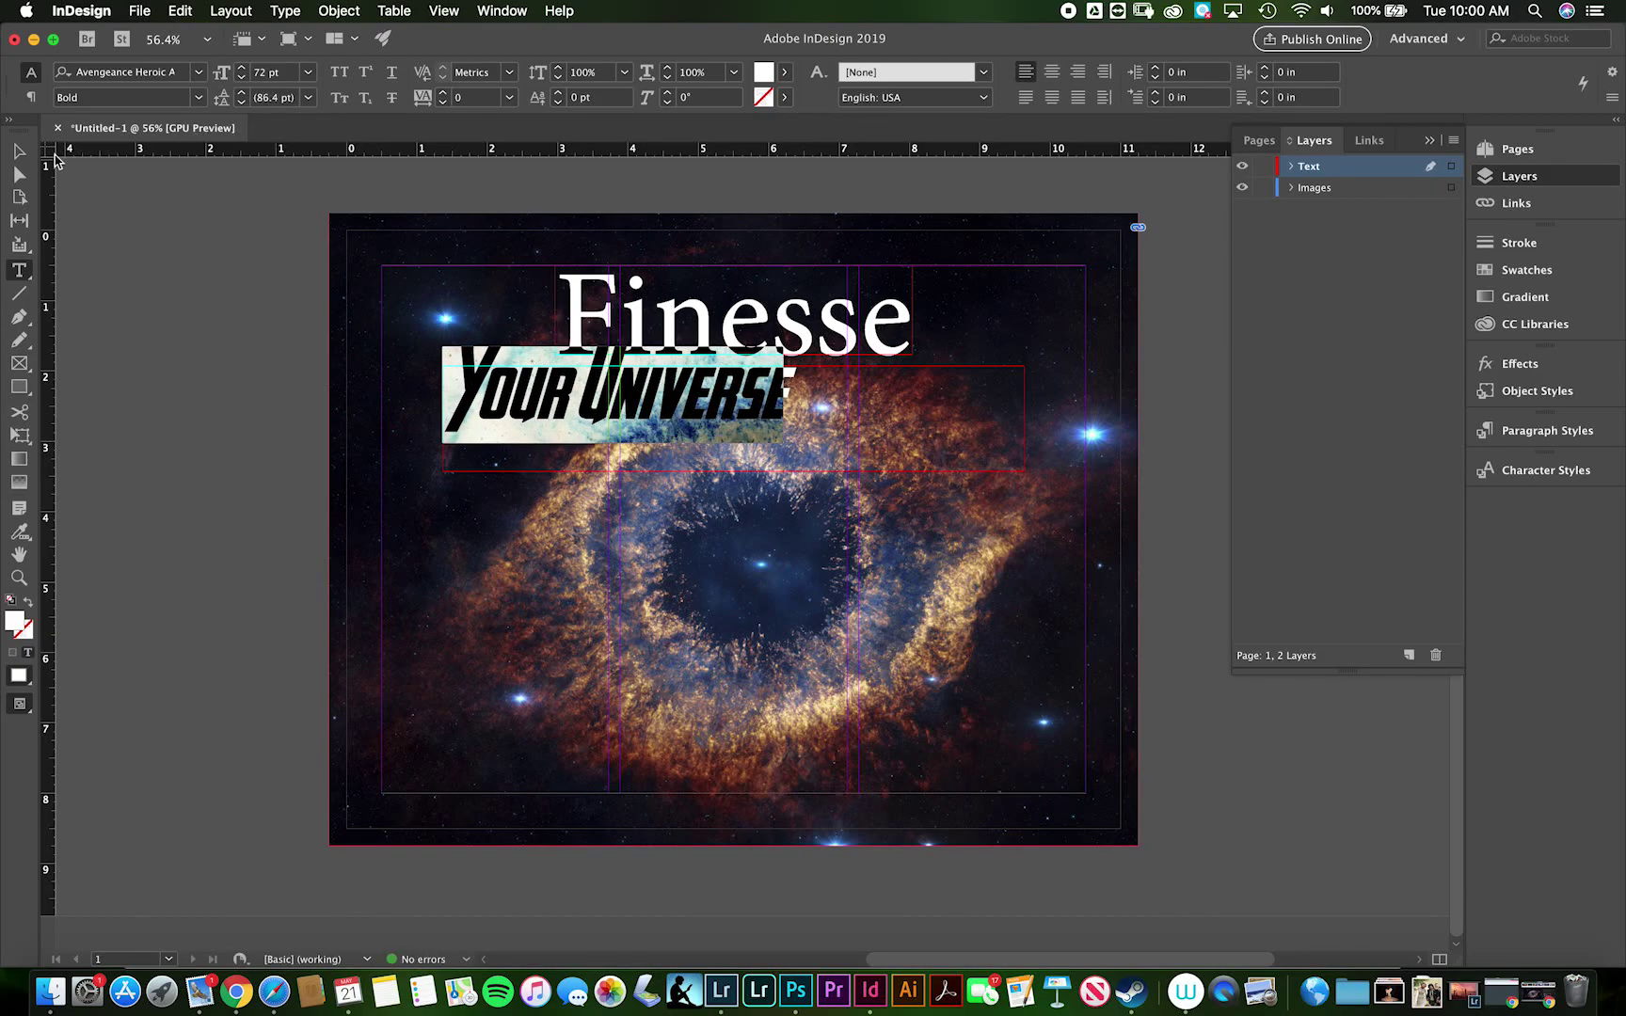
Fit the slogan frame to its text, about 4.83 × 0.75 in, and place it below Finesse.
{"action": "left_click", "coordinate": [18, 151]}
{"action": "right_click", "coordinate": [748, 419]}
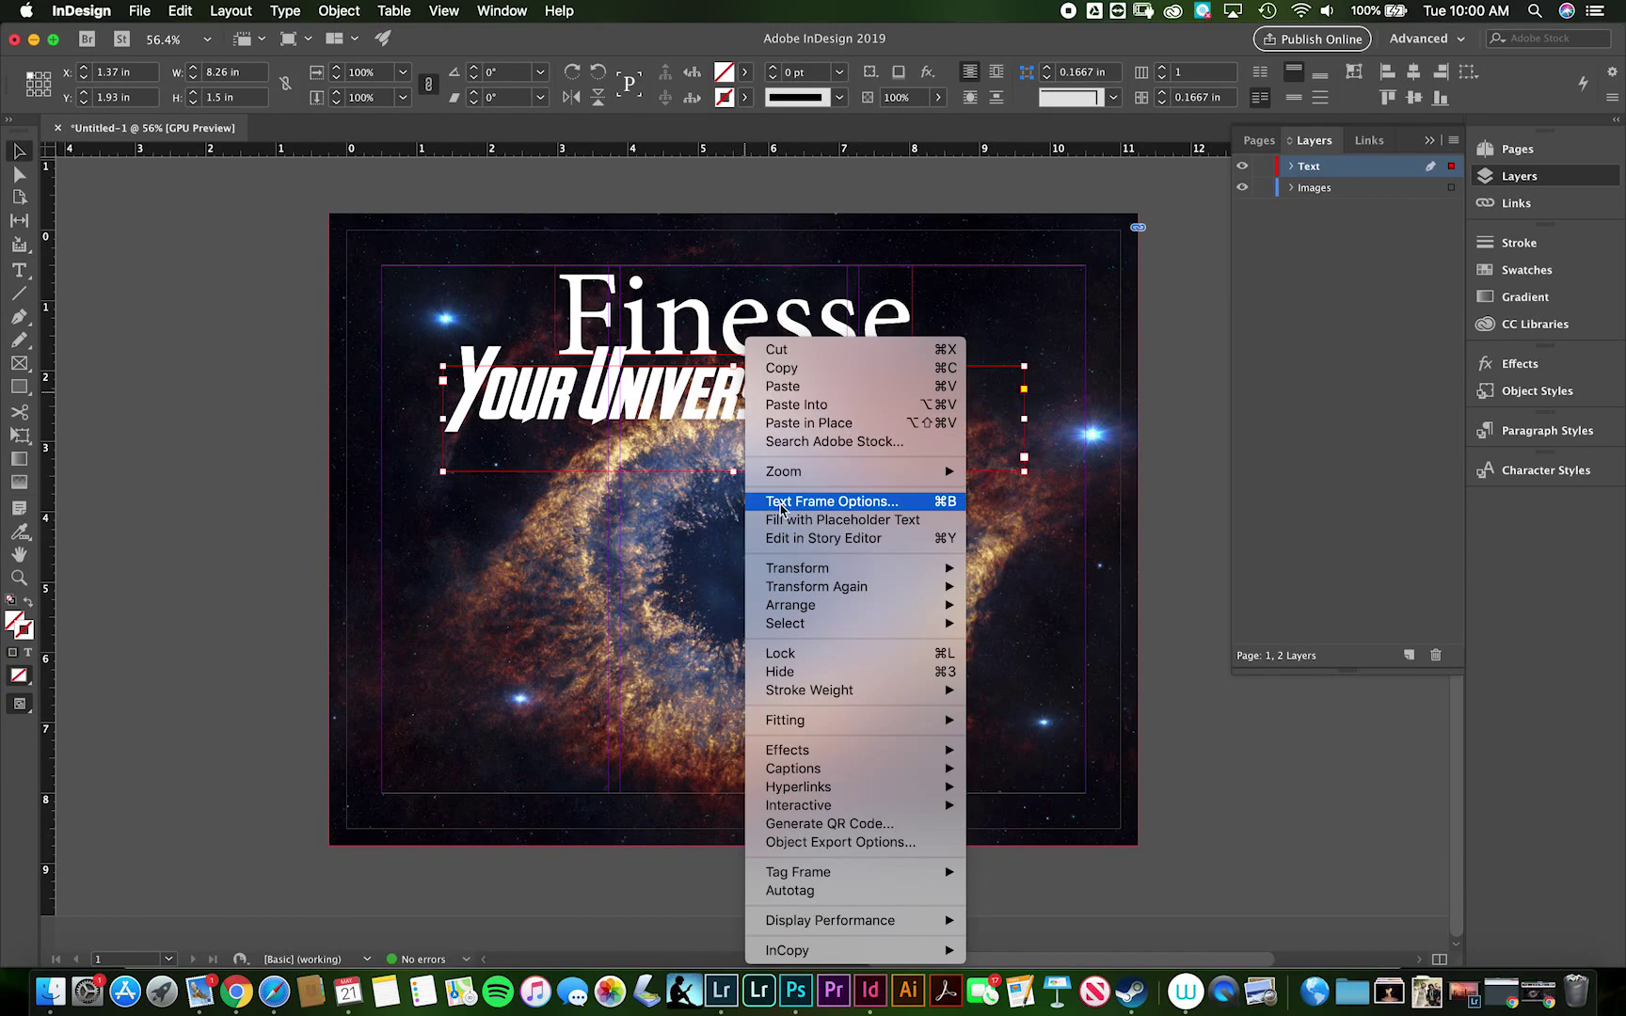
{"action": "mouse_move", "coordinate": [827, 719]}
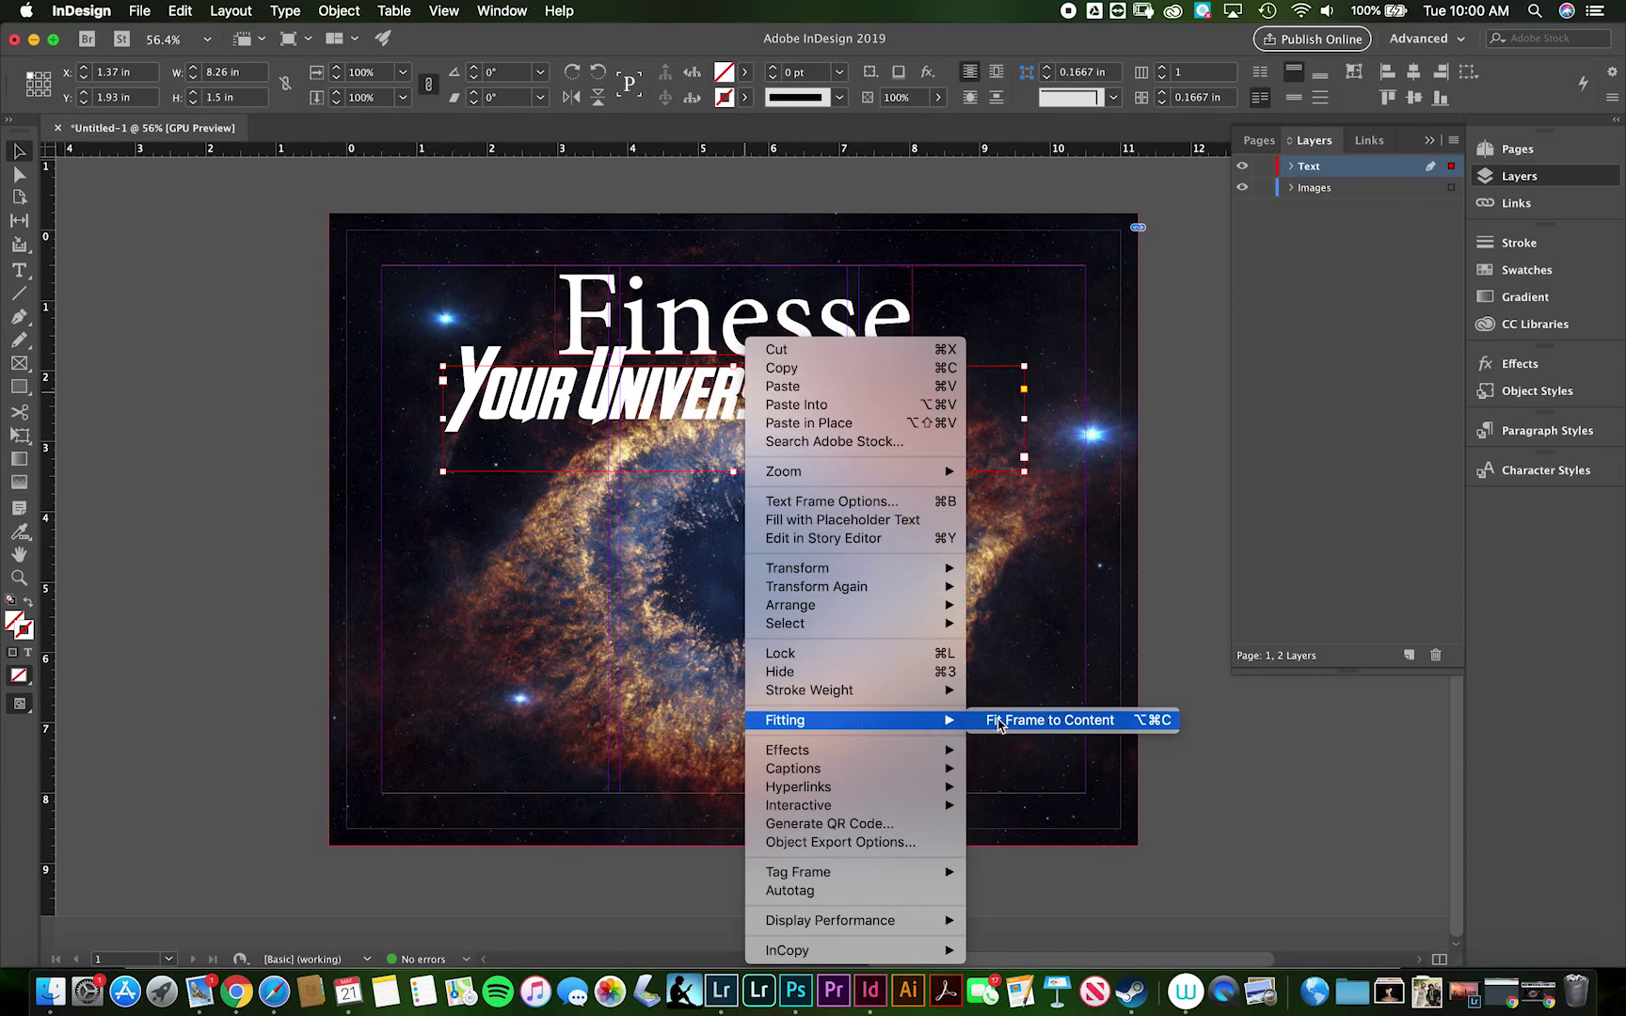
{"action": "left_click", "coordinate": [1000, 721]}
{"action": "left_click_drag", "start_coordinate": [743, 414], "coordinate": [842, 442]}
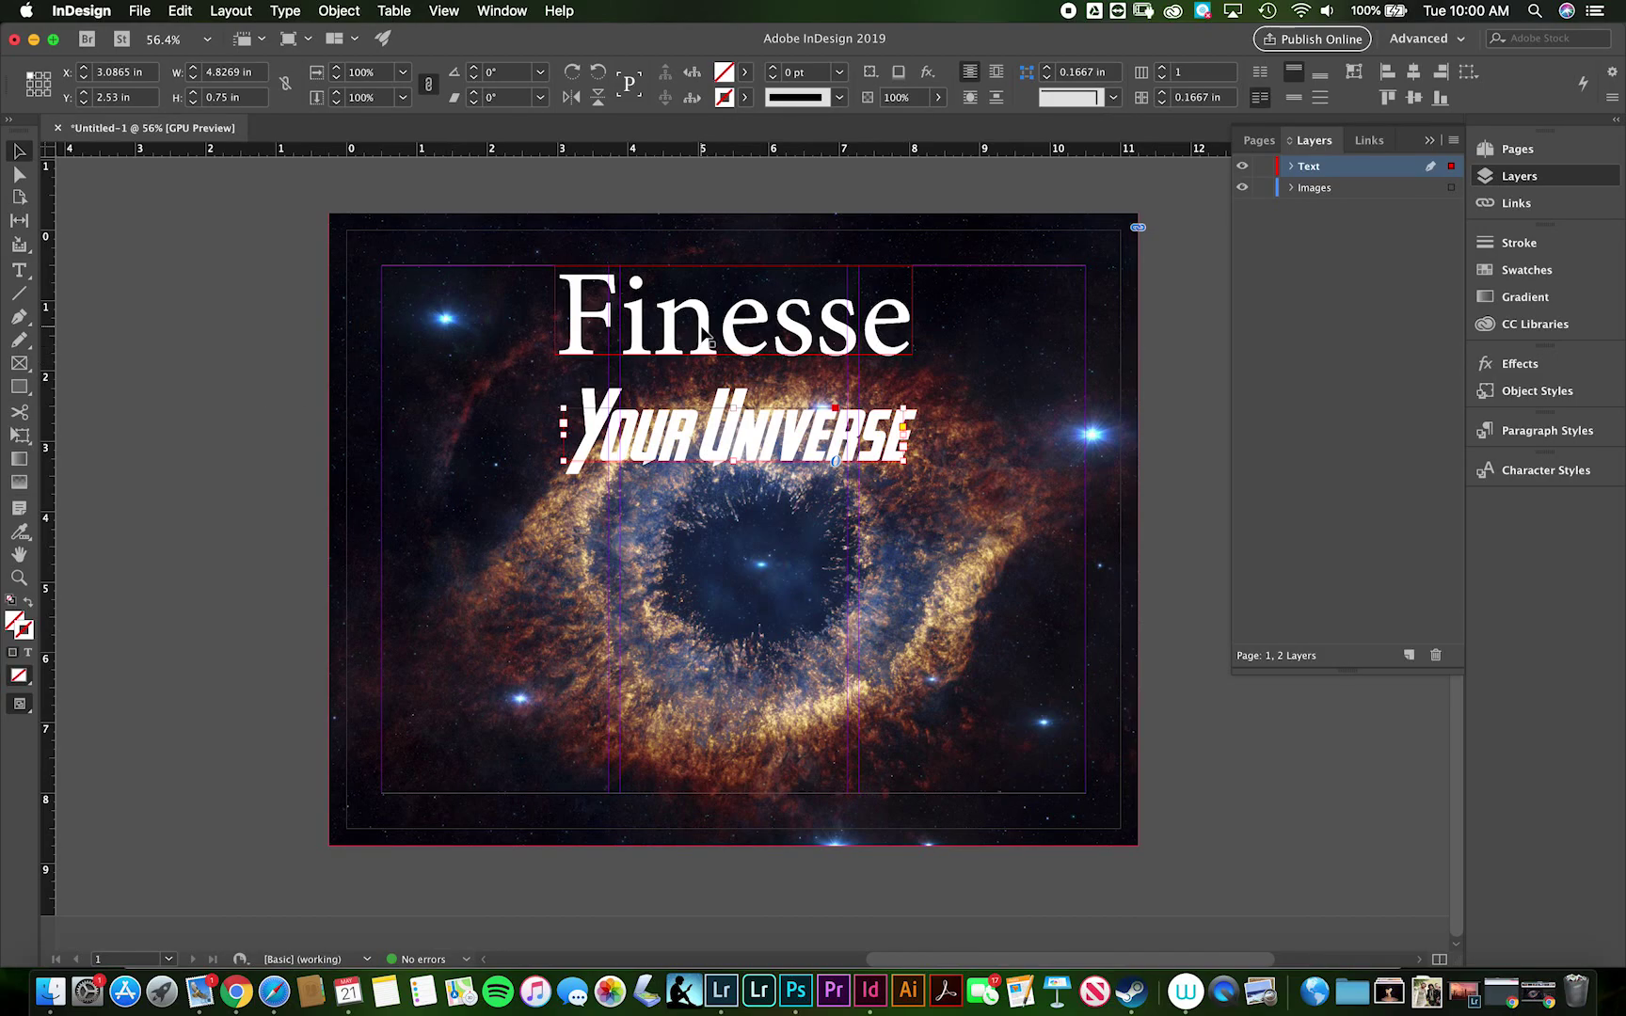
Move Finesse down the page, put YOUR UNIVERSE at the top and enlarge it.
{"action": "left_click_drag", "start_coordinate": [703, 331], "coordinate": [718, 554]}
{"action": "left_click_drag", "start_coordinate": [722, 444], "coordinate": [706, 301]}
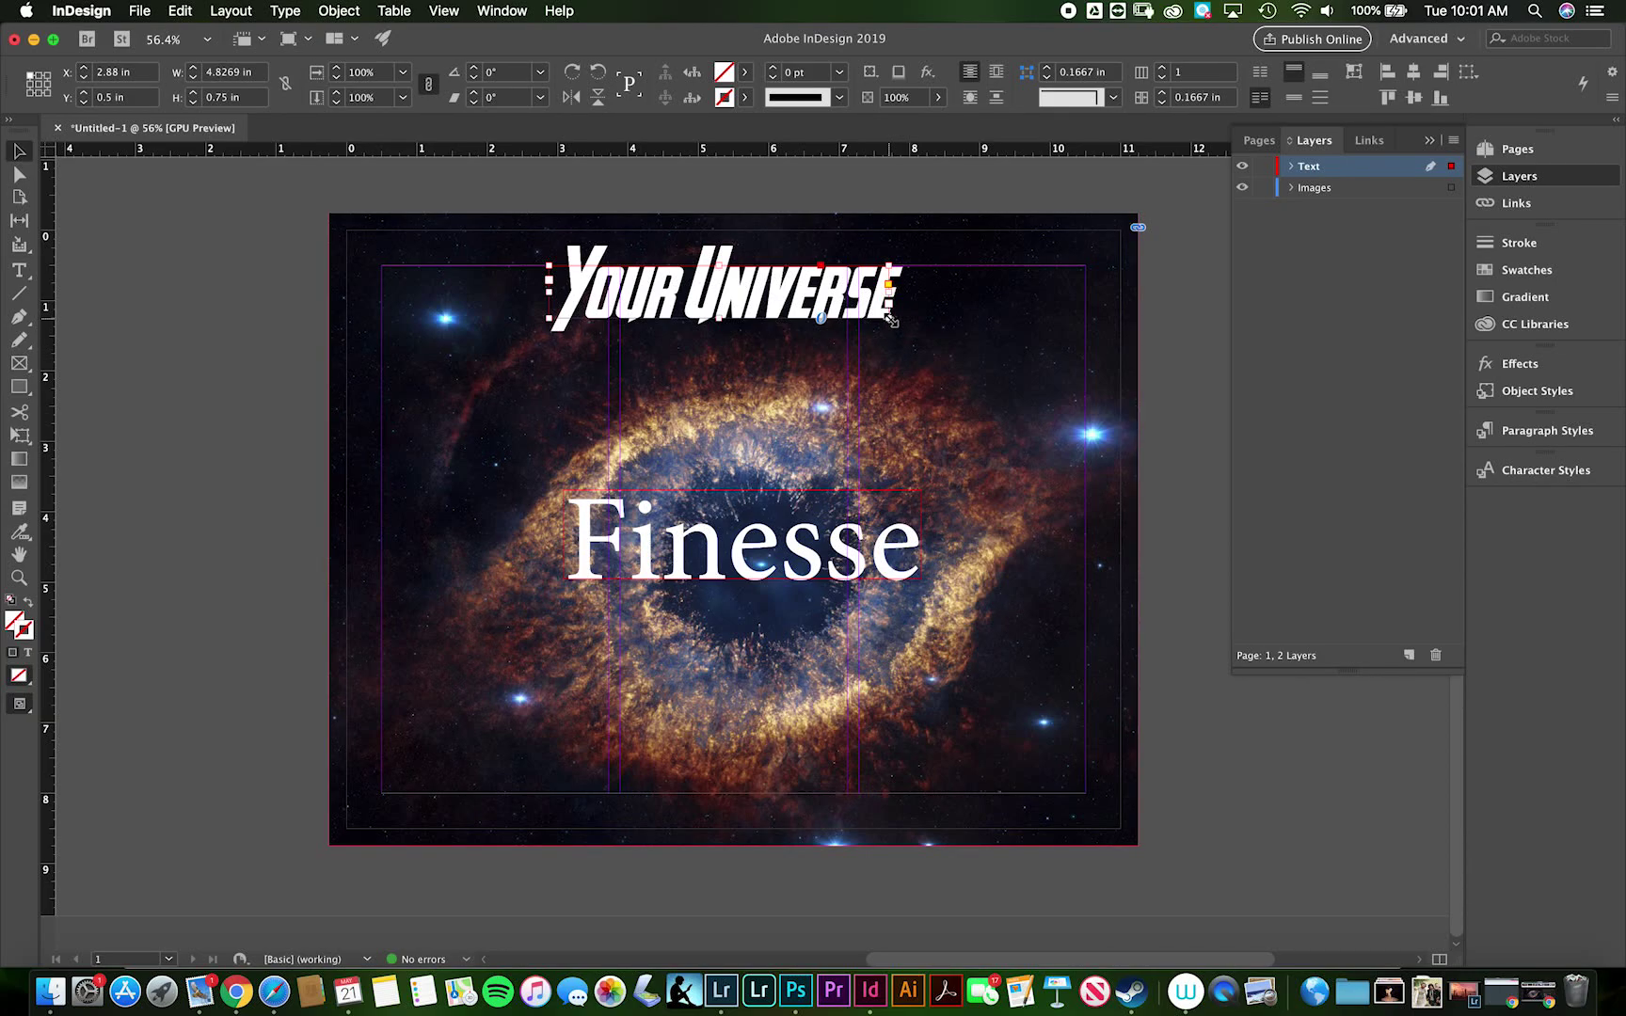
{"action": "left_click_drag", "start_coordinate": [889, 320], "coordinate": [913, 338]}
Fine-tune the YOUR UNIVERSE slogan's position across the top, settling at X 1.9281 in.
{"action": "key", "text": "Left"}
{"action": "key", "text": "Left"}
{"action": "key", "text": "Left"}
{"action": "key", "text": "Left"}
{"action": "key", "text": "Left"}
{"action": "key", "text": "Left"}
{"action": "key", "text": "Left"}
{"action": "key", "text": "Left"}
{"action": "key", "text": "Left"}
{"action": "key", "text": "Left"}
{"action": "key", "text": "Left"}
{"action": "key", "text": "Left"}
{"action": "key", "text": "Left"}
{"action": "key", "text": "Left"}
{"action": "key", "text": "Left"}
{"action": "key", "text": "Left"}
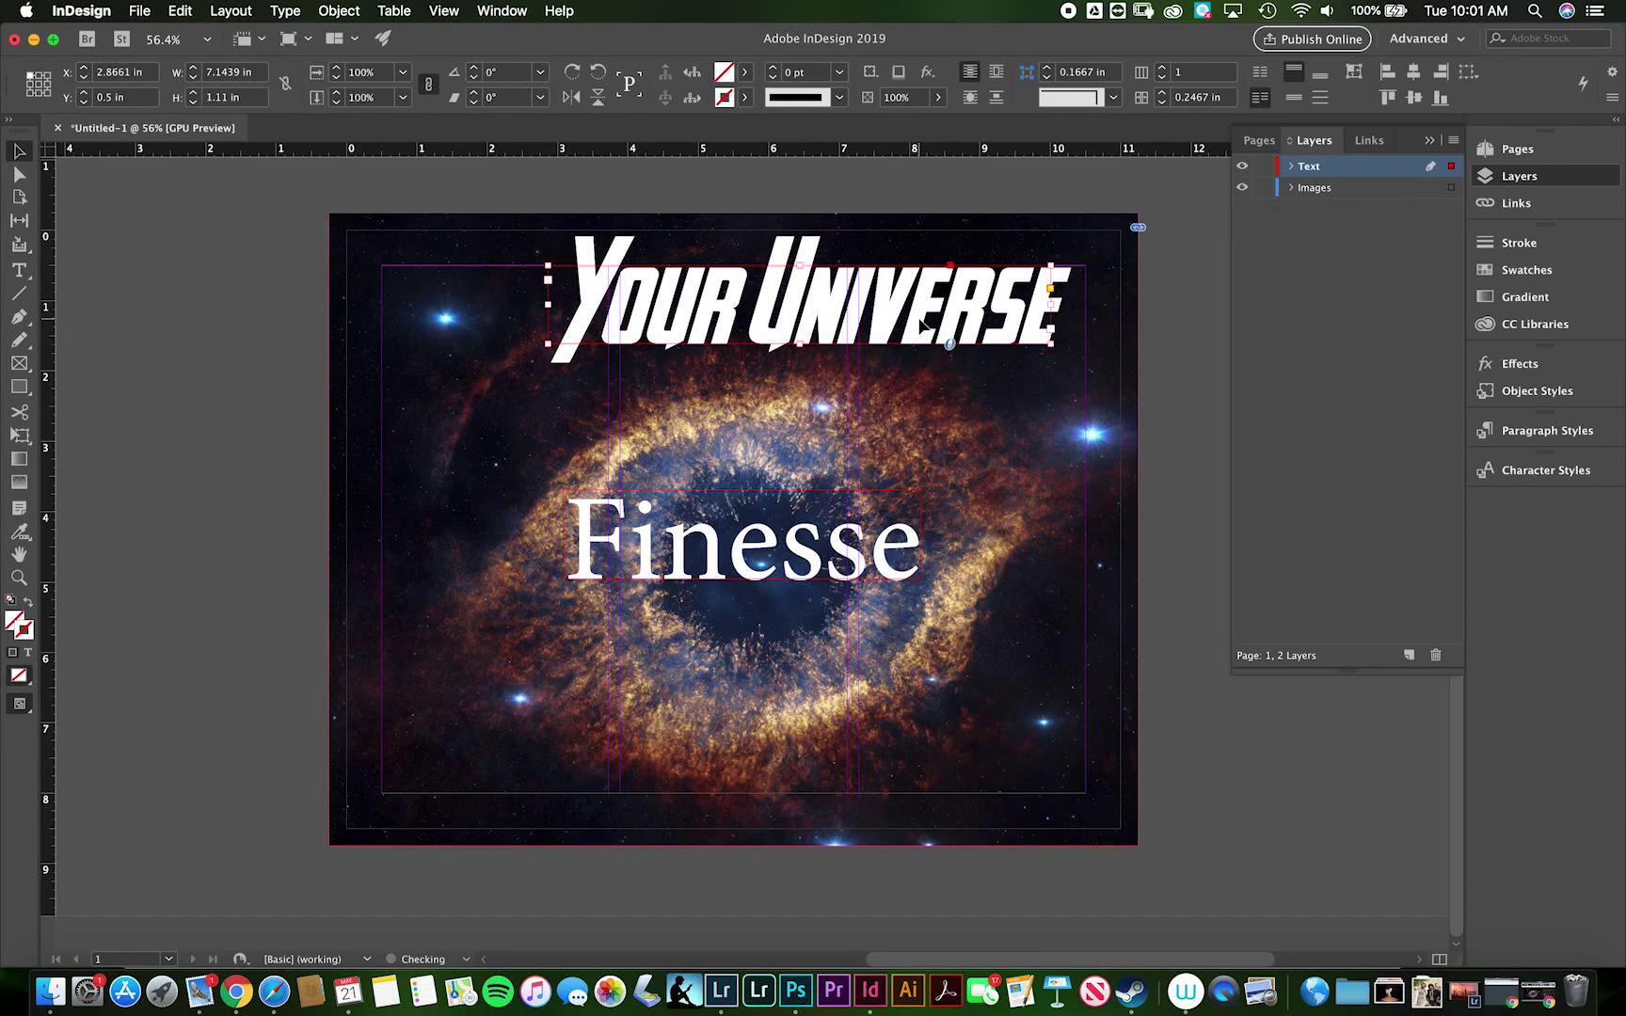
{"action": "key", "text": "Left"}
{"action": "key", "text": "Left"}
{"action": "key", "text": "Left"}
{"action": "key", "text": "Left"}
{"action": "key", "text": "Left"}
{"action": "key", "text": "Left"}
{"action": "key", "text": "Left"}
{"action": "key", "text": "Left"}
{"action": "key", "text": "Left"}
{"action": "key", "text": "Left"}
{"action": "key", "text": "Left"}
{"action": "key", "text": "Left"}
{"action": "key", "text": "Left"}
{"action": "key", "text": "Left"}
{"action": "key", "text": "Left"}
{"action": "key", "text": "Left"}
{"action": "key", "text": "Left"}
{"action": "key", "text": "Left"}
{"action": "key", "text": "Left"}
{"action": "key", "text": "Left"}
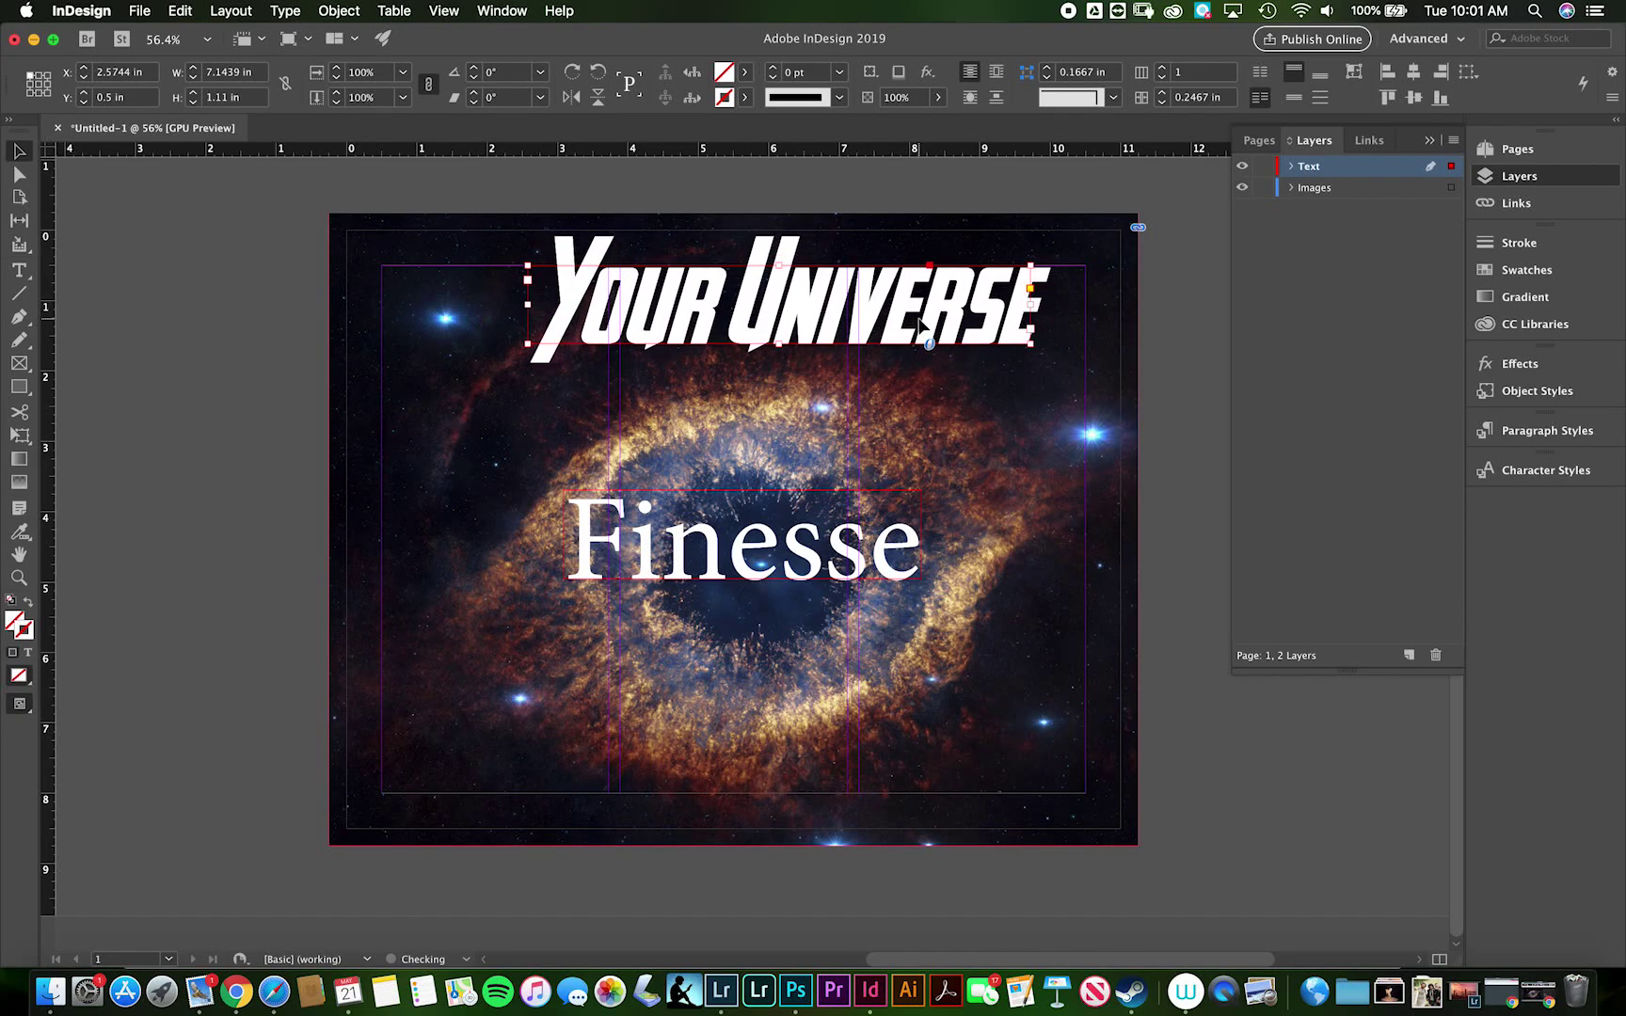
{"action": "key", "text": "Left"}
{"action": "key", "text": "Left"}
{"action": "key", "text": "Left"}
{"action": "key", "text": "Left"}
{"action": "key", "text": "Left"}
{"action": "key", "text": "Left"}
{"action": "key", "text": "Left"}
{"action": "key", "text": "Left"}
{"action": "key", "text": "Left"}
{"action": "key", "text": "Left"}
{"action": "key", "text": "Left"}
{"action": "key", "text": "Left"}
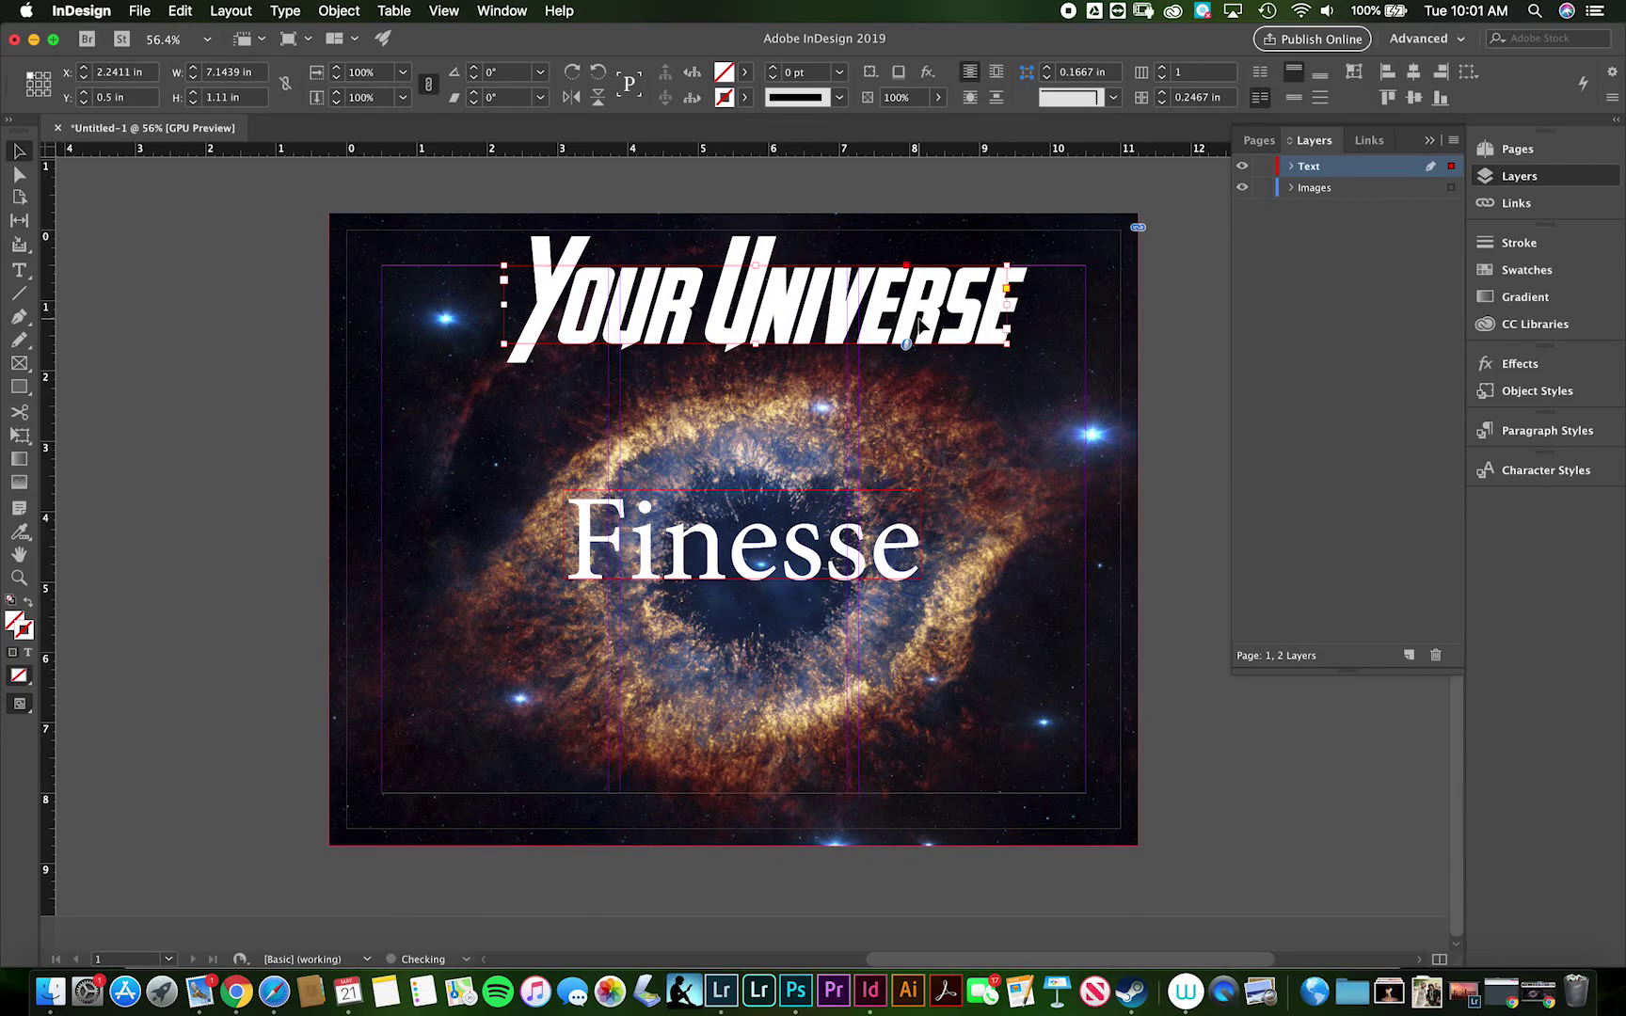
{"action": "key", "text": "Down"}
{"action": "key", "text": "Down"}
{"action": "key", "text": "Down"}
{"action": "key", "text": "Down"}
{"action": "key", "text": "Down"}
{"action": "key", "text": "Down"}
{"action": "key", "text": "Down"}
{"action": "key", "text": "Down"}
{"action": "key", "text": "Down"}
{"action": "key", "text": "Down"}
{"action": "key", "text": "Down"}
{"action": "key", "text": "Down"}
{"action": "key", "text": "Down"}
{"action": "key", "text": "Down"}
{"action": "key", "text": "Down"}
{"action": "key", "text": "Down"}
{"action": "key", "text": "Down"}
{"action": "key", "text": "Down"}
{"action": "key", "text": "Down"}
{"action": "key", "text": "Down"}
{"action": "key", "text": "Down"}
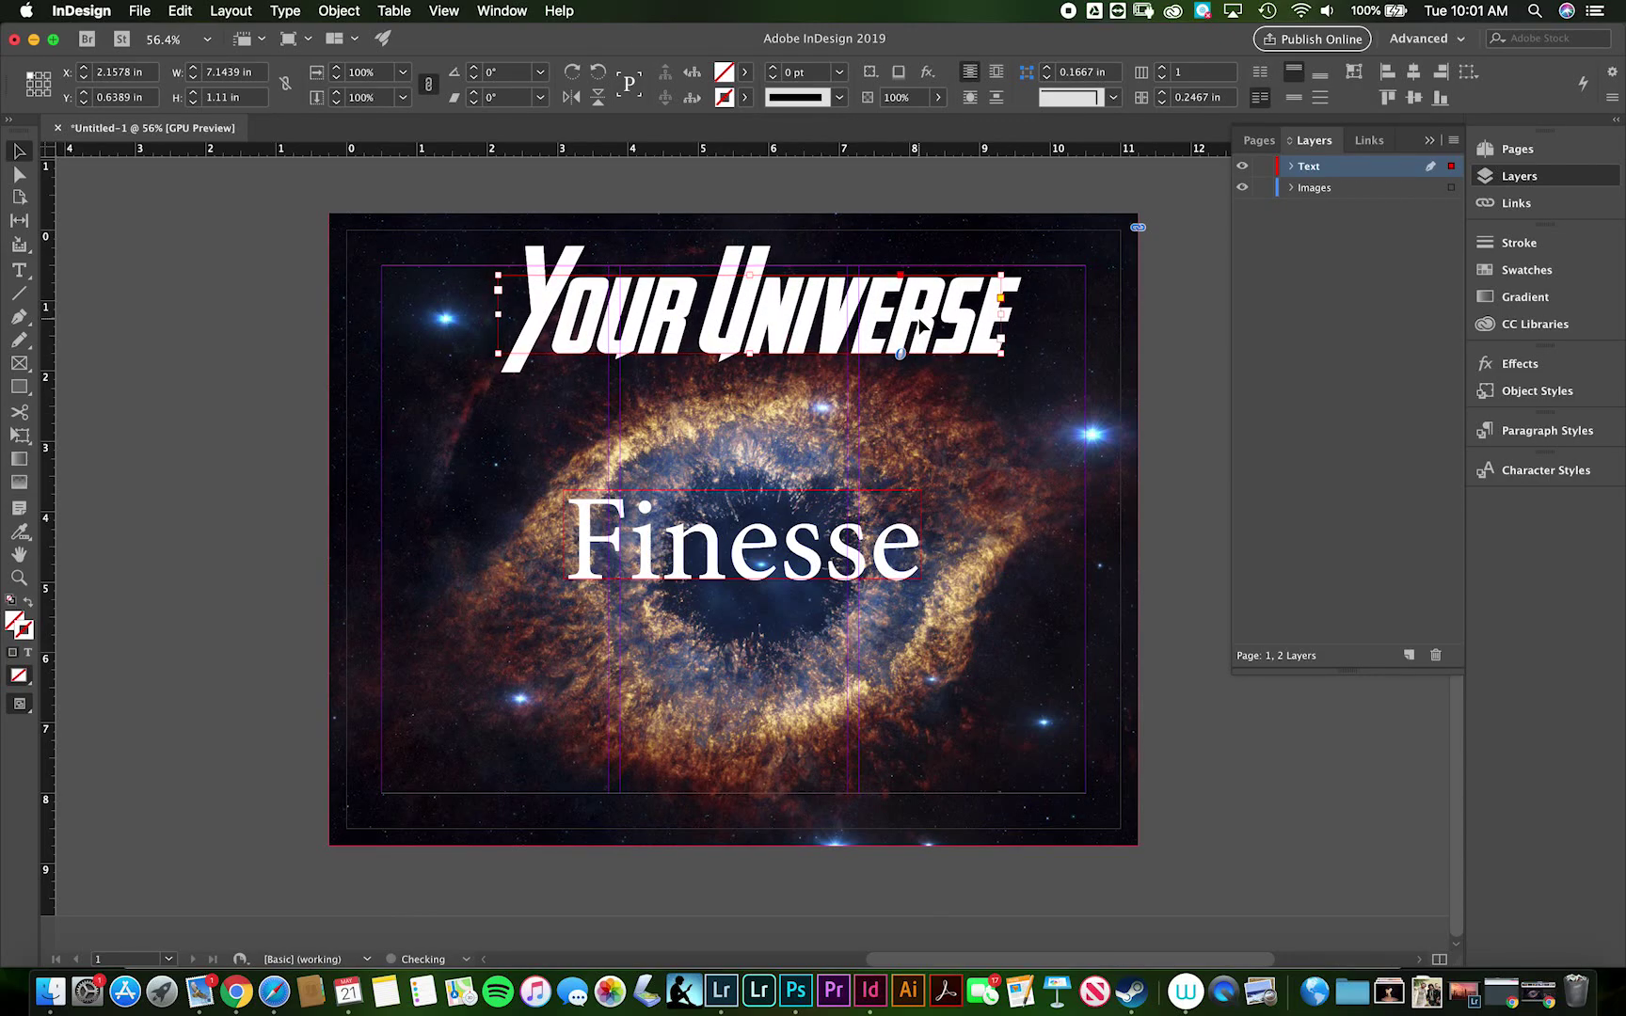
{"action": "key", "text": "Down"}
{"action": "key", "text": "Down"}
{"action": "key", "text": "Down"}
{"action": "key", "text": "Down"}
{"action": "key", "text": "Down"}
{"action": "key", "text": "Down"}
{"action": "key", "text": "Down"}
{"action": "key", "text": "Down"}
{"action": "key", "text": "Down"}
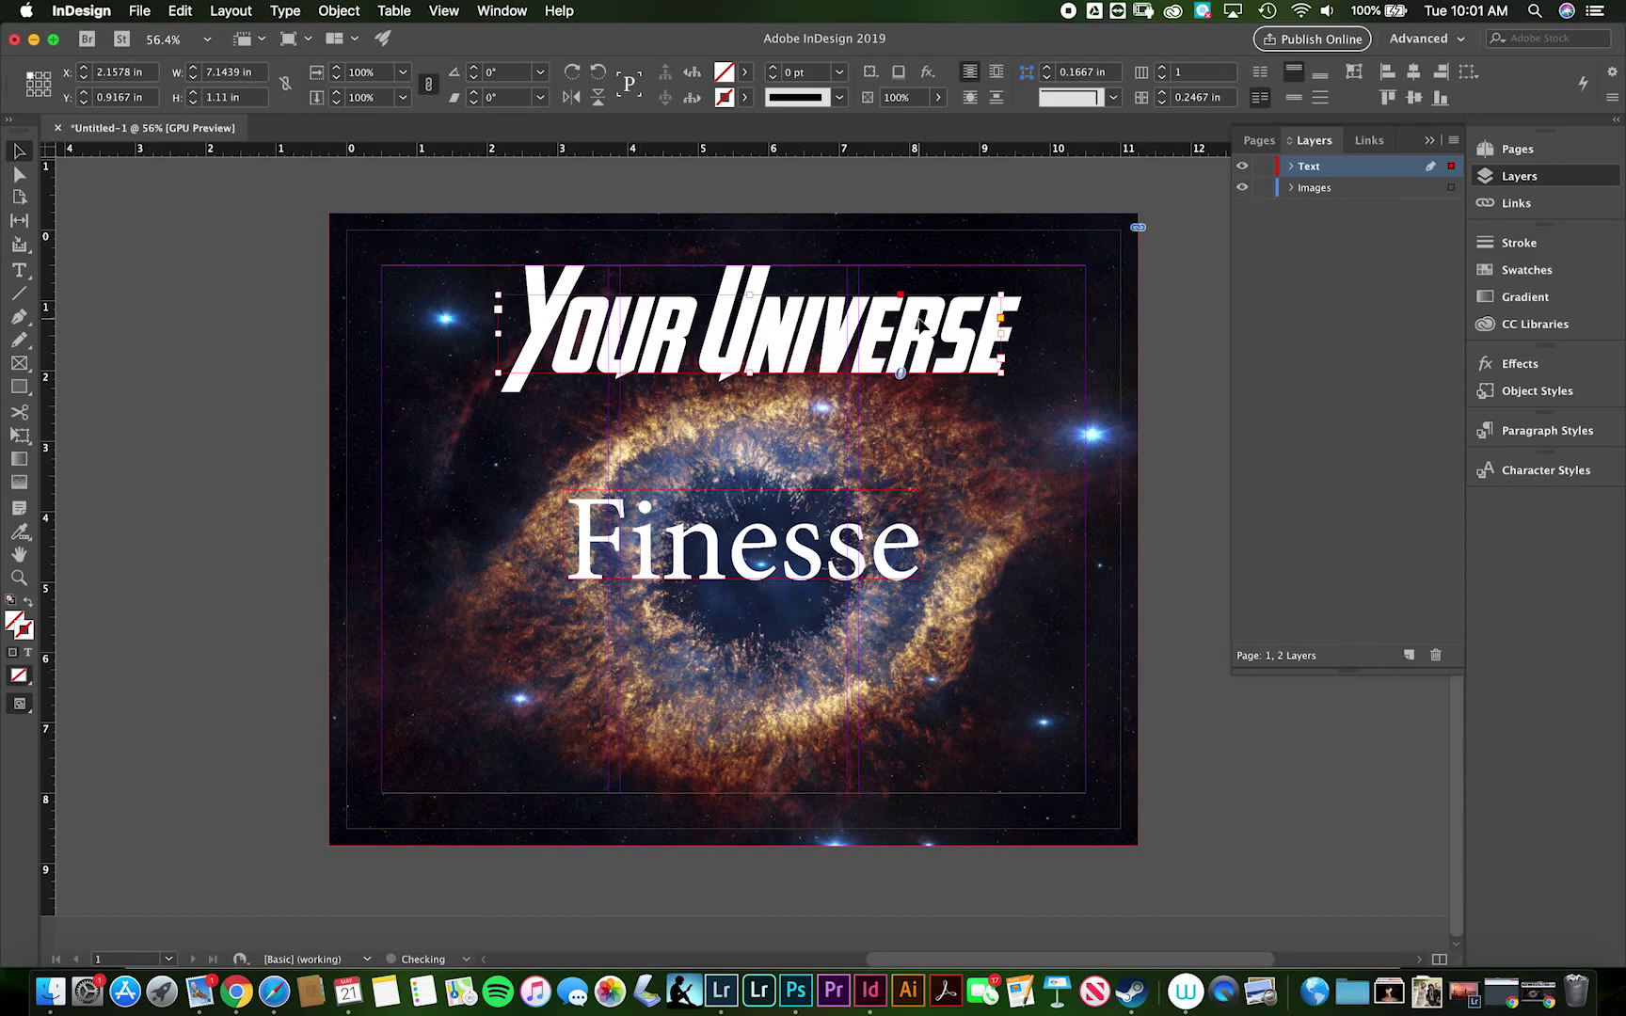
{"action": "key", "text": "Down"}
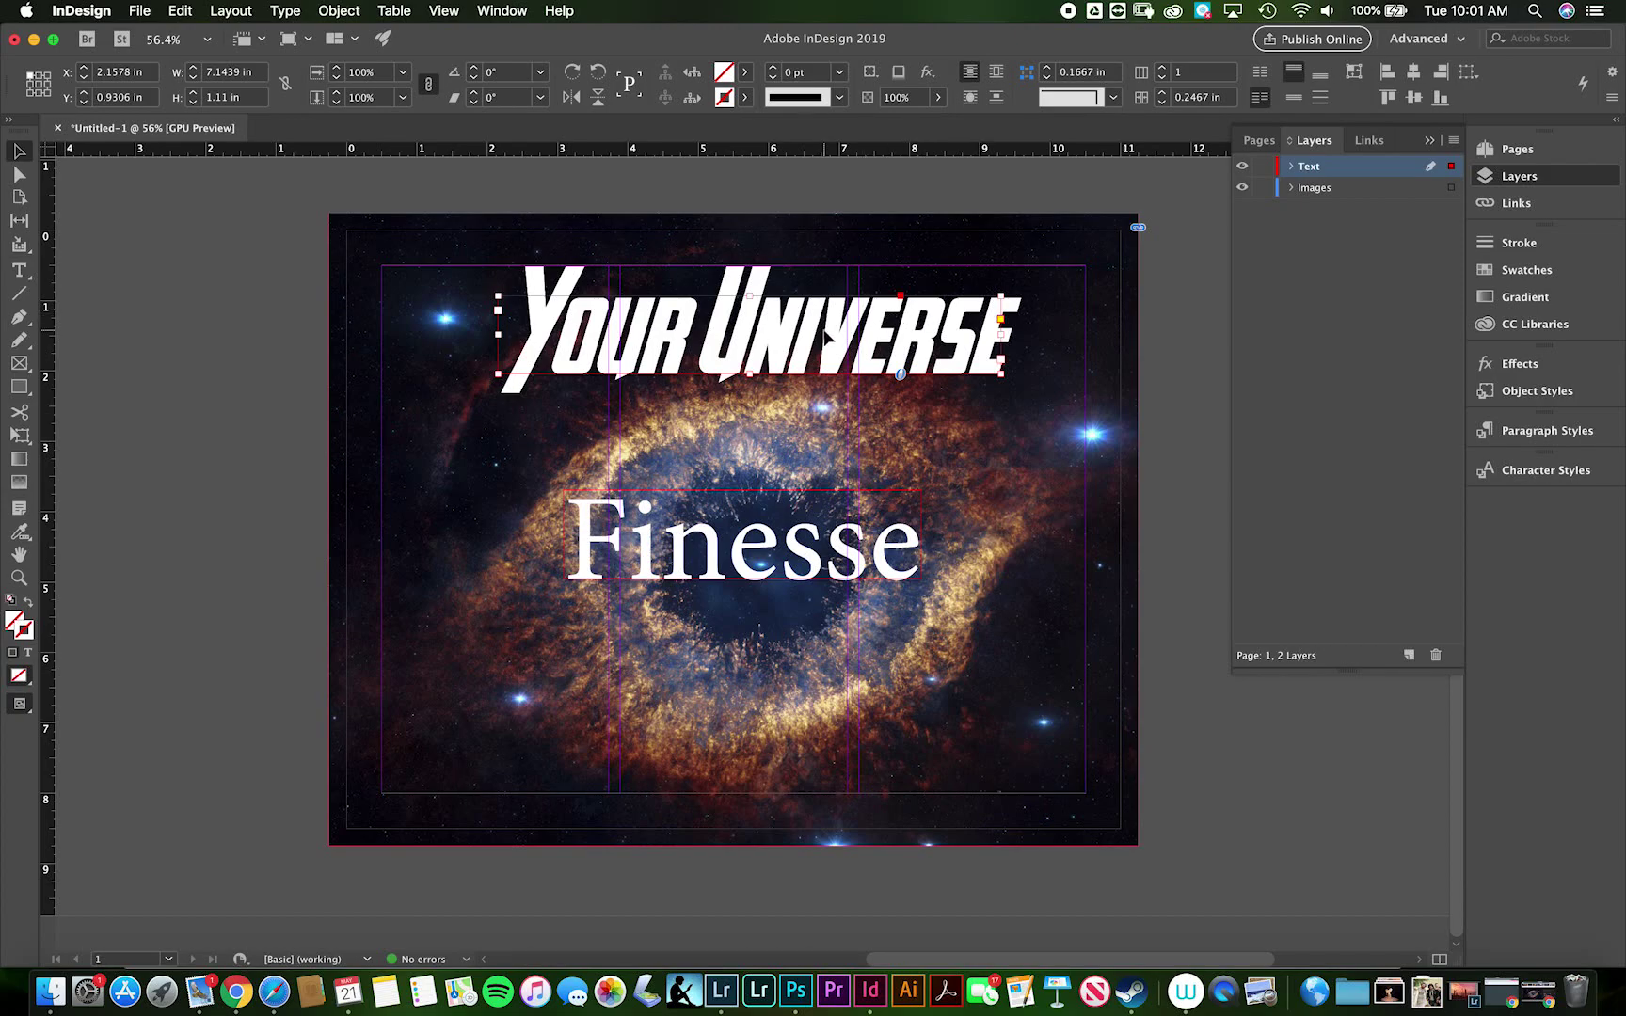
{"action": "left_click_drag", "start_coordinate": [824, 336], "coordinate": [810, 336]}
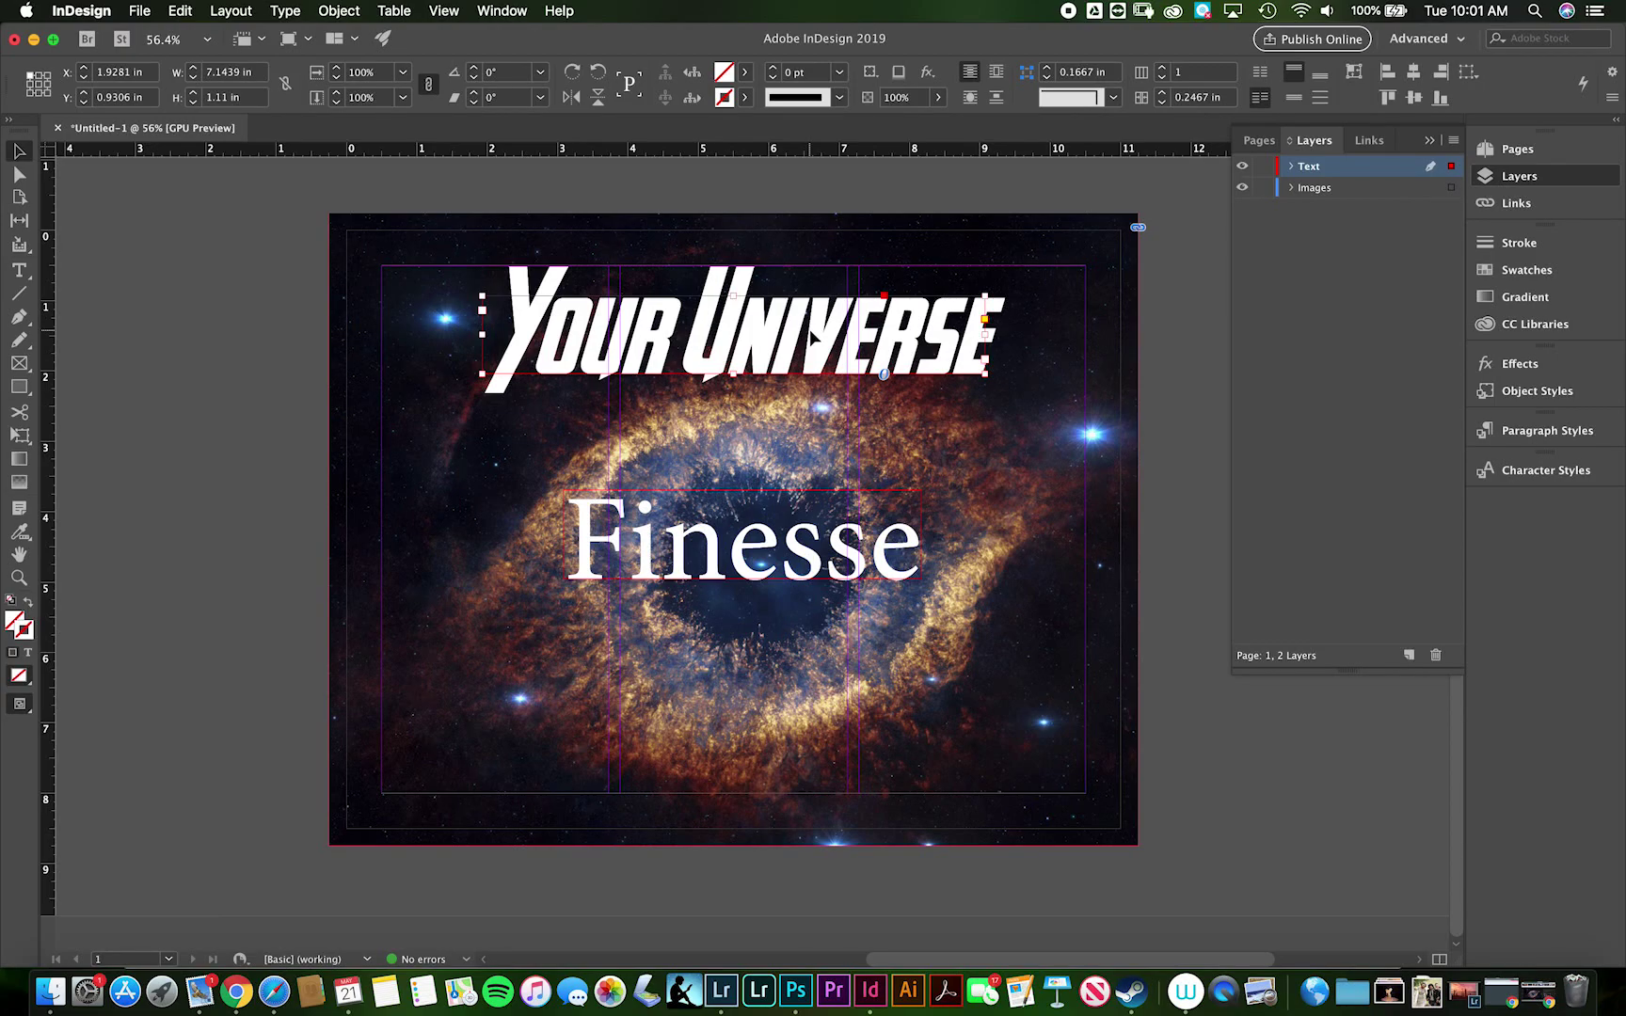
{"action": "mouse_move", "coordinate": [805, 336]}
{"action": "left_mouse_down"}
{"action": "mouse_move", "coordinate": [791, 336]}
{"action": "mouse_move", "coordinate": [865, 336]}
{"action": "mouse_move", "coordinate": [759, 337]}
{"action": "mouse_move", "coordinate": [782, 353]}
{"action": "mouse_move", "coordinate": [764, 336]}
{"action": "mouse_move", "coordinate": [769, 400]}
{"action": "mouse_move", "coordinate": [811, 403]}
{"action": "mouse_move", "coordinate": [774, 383]}
{"action": "mouse_move", "coordinate": [779, 414]}
{"action": "mouse_move", "coordinate": [777, 364]}
{"action": "mouse_move", "coordinate": [803, 344]}
{"action": "left_mouse_up"}
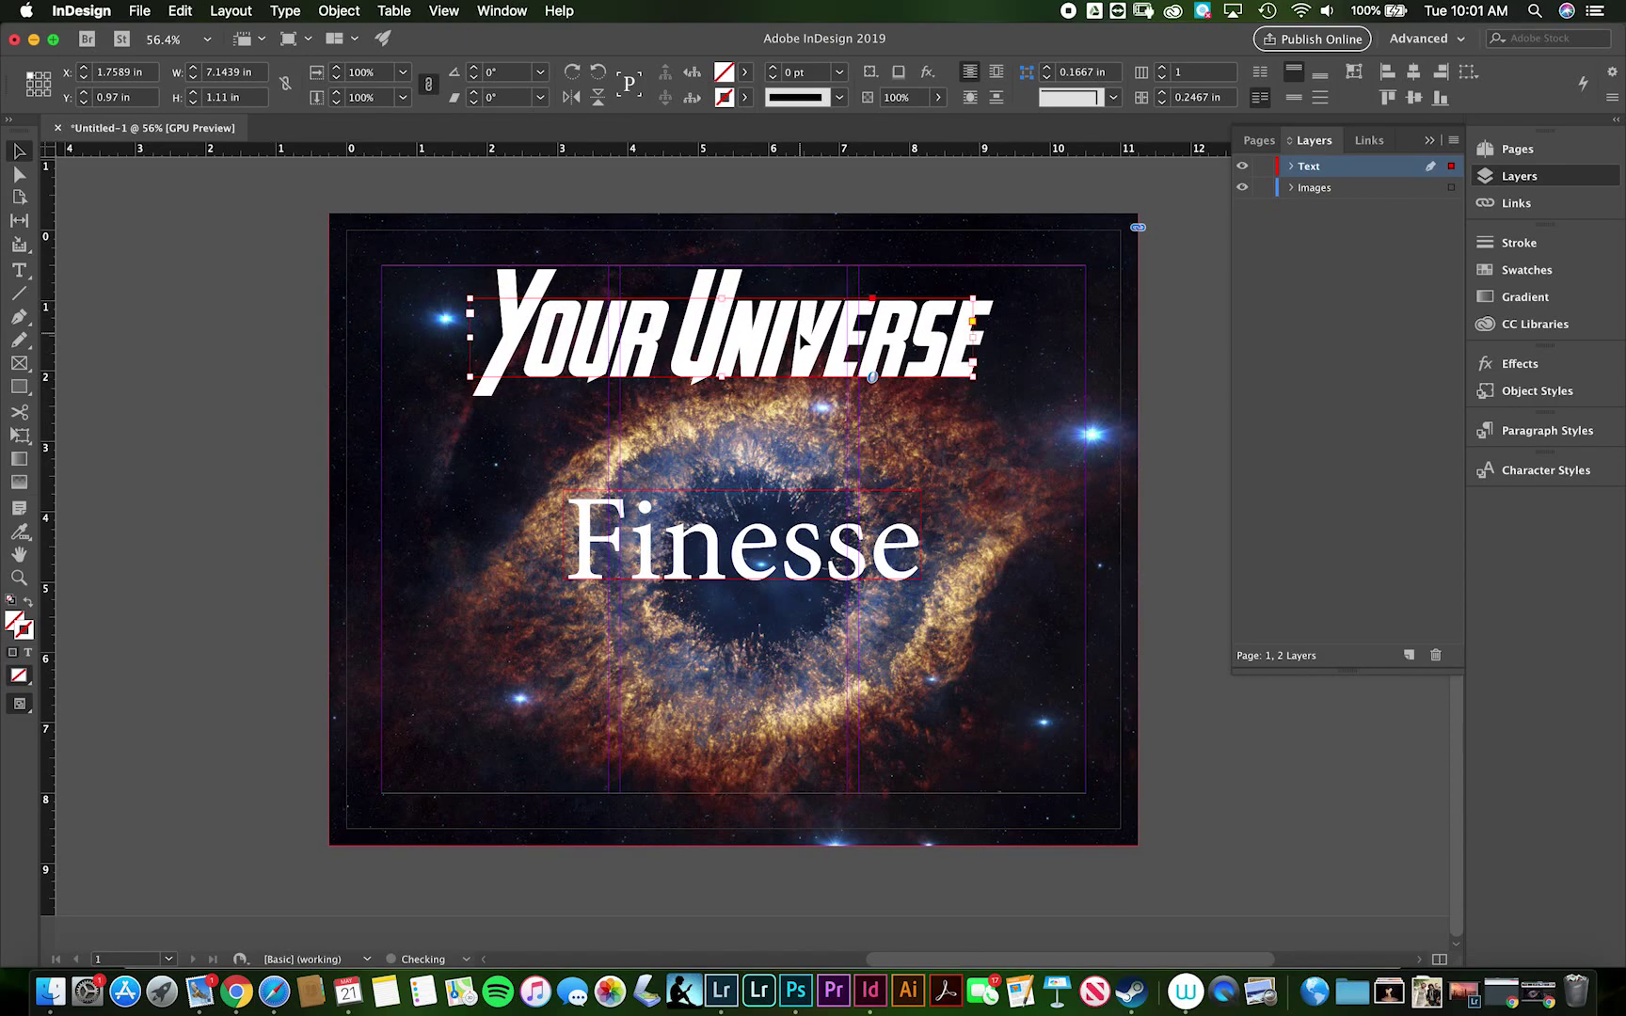
{"action": "key", "text": "Left"}
{"action": "key", "text": "Left"}
{"action": "left_click_drag", "start_coordinate": [800, 341], "coordinate": [811, 343]}
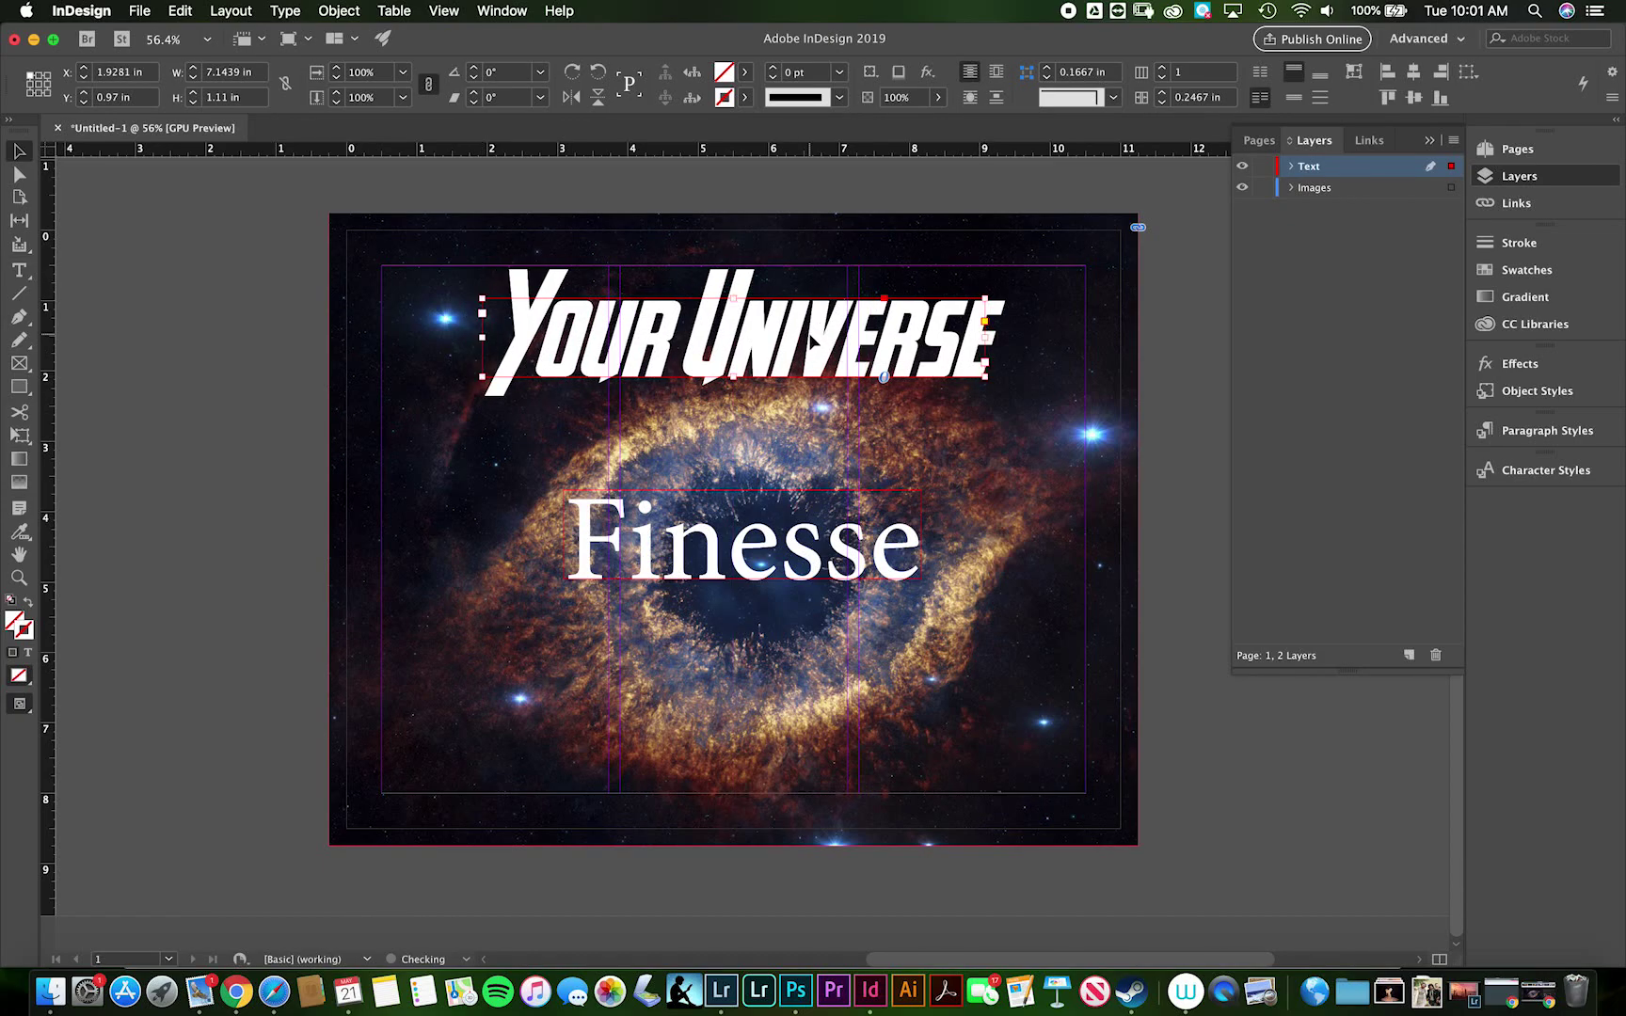
{"action": "key", "text": "Up"}
{"action": "key", "text": "Up"}
{"action": "key", "text": "Up"}
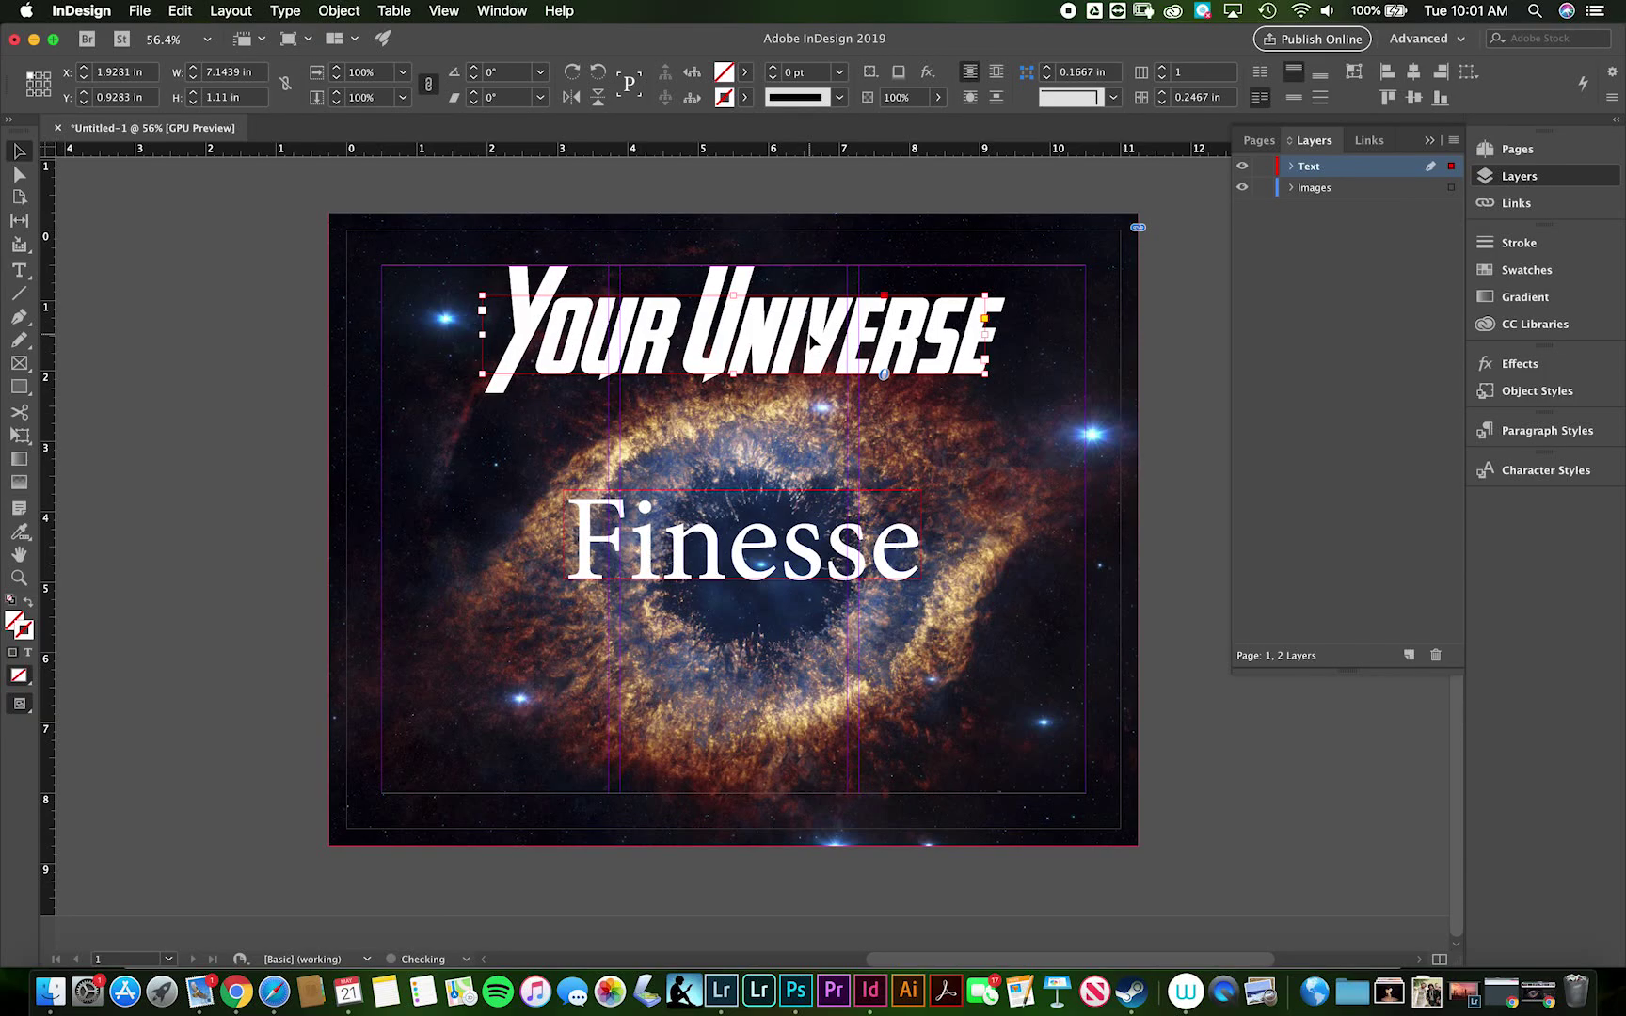
{"action": "key", "text": "Up"}
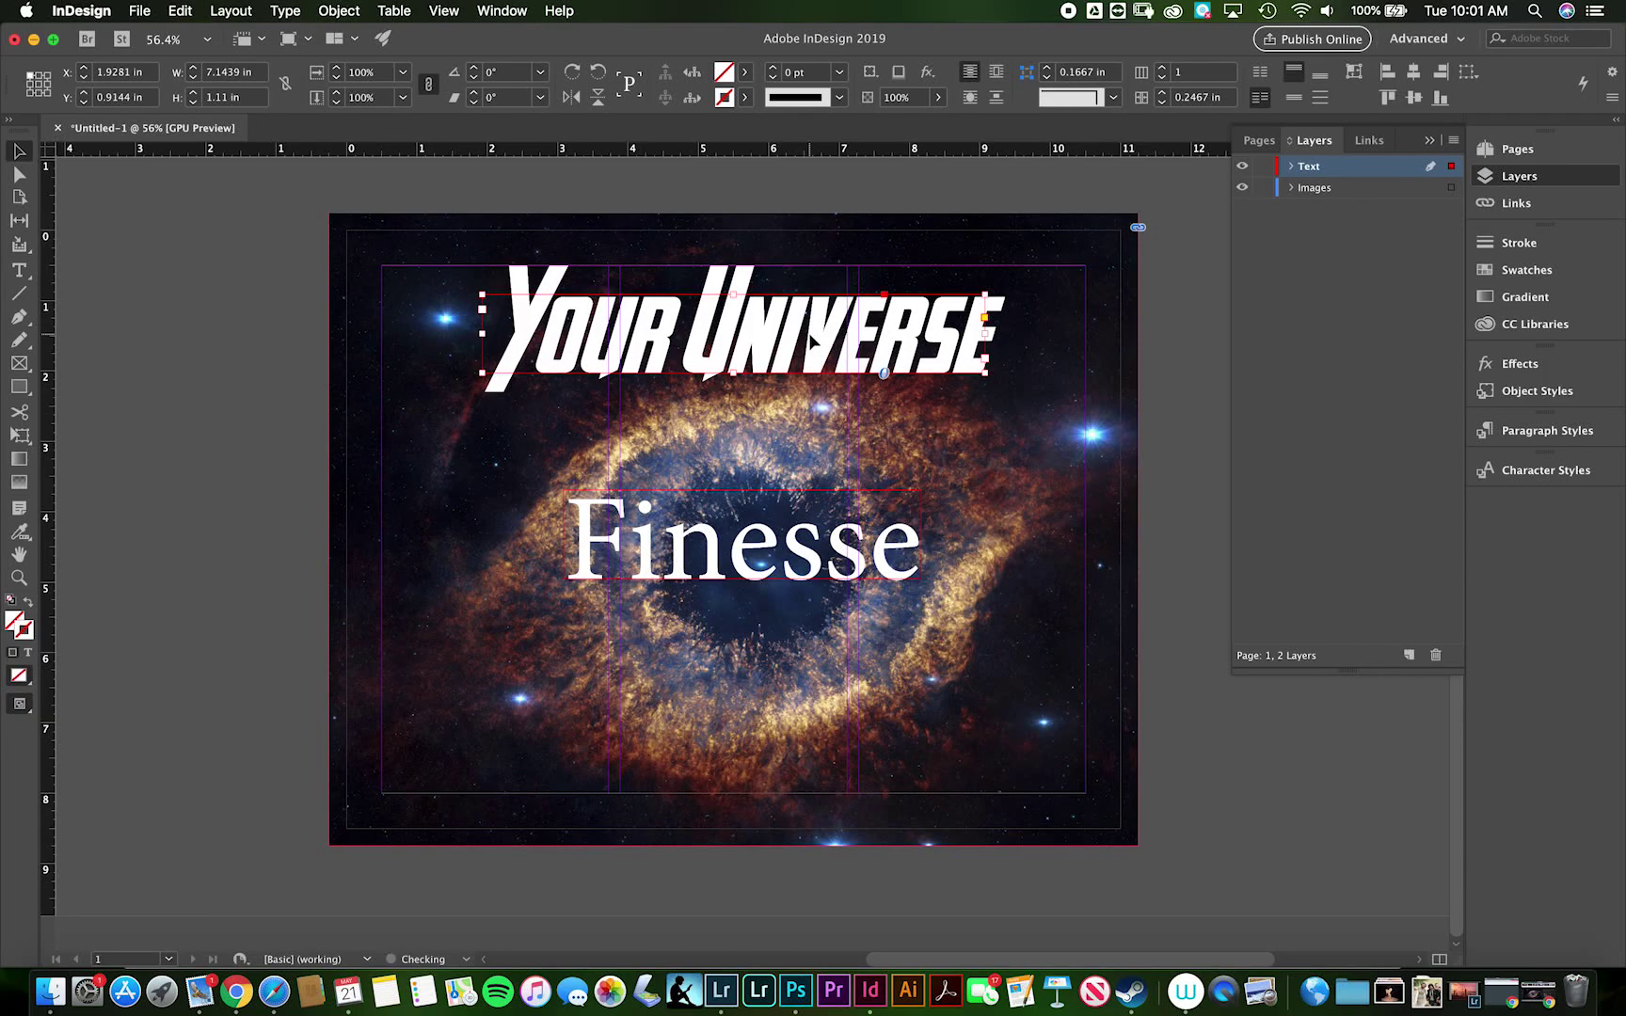
Scale the Finesse title down to about 3 in wide, undoing an accidental flip.
{"action": "left_click", "coordinate": [737, 576]}
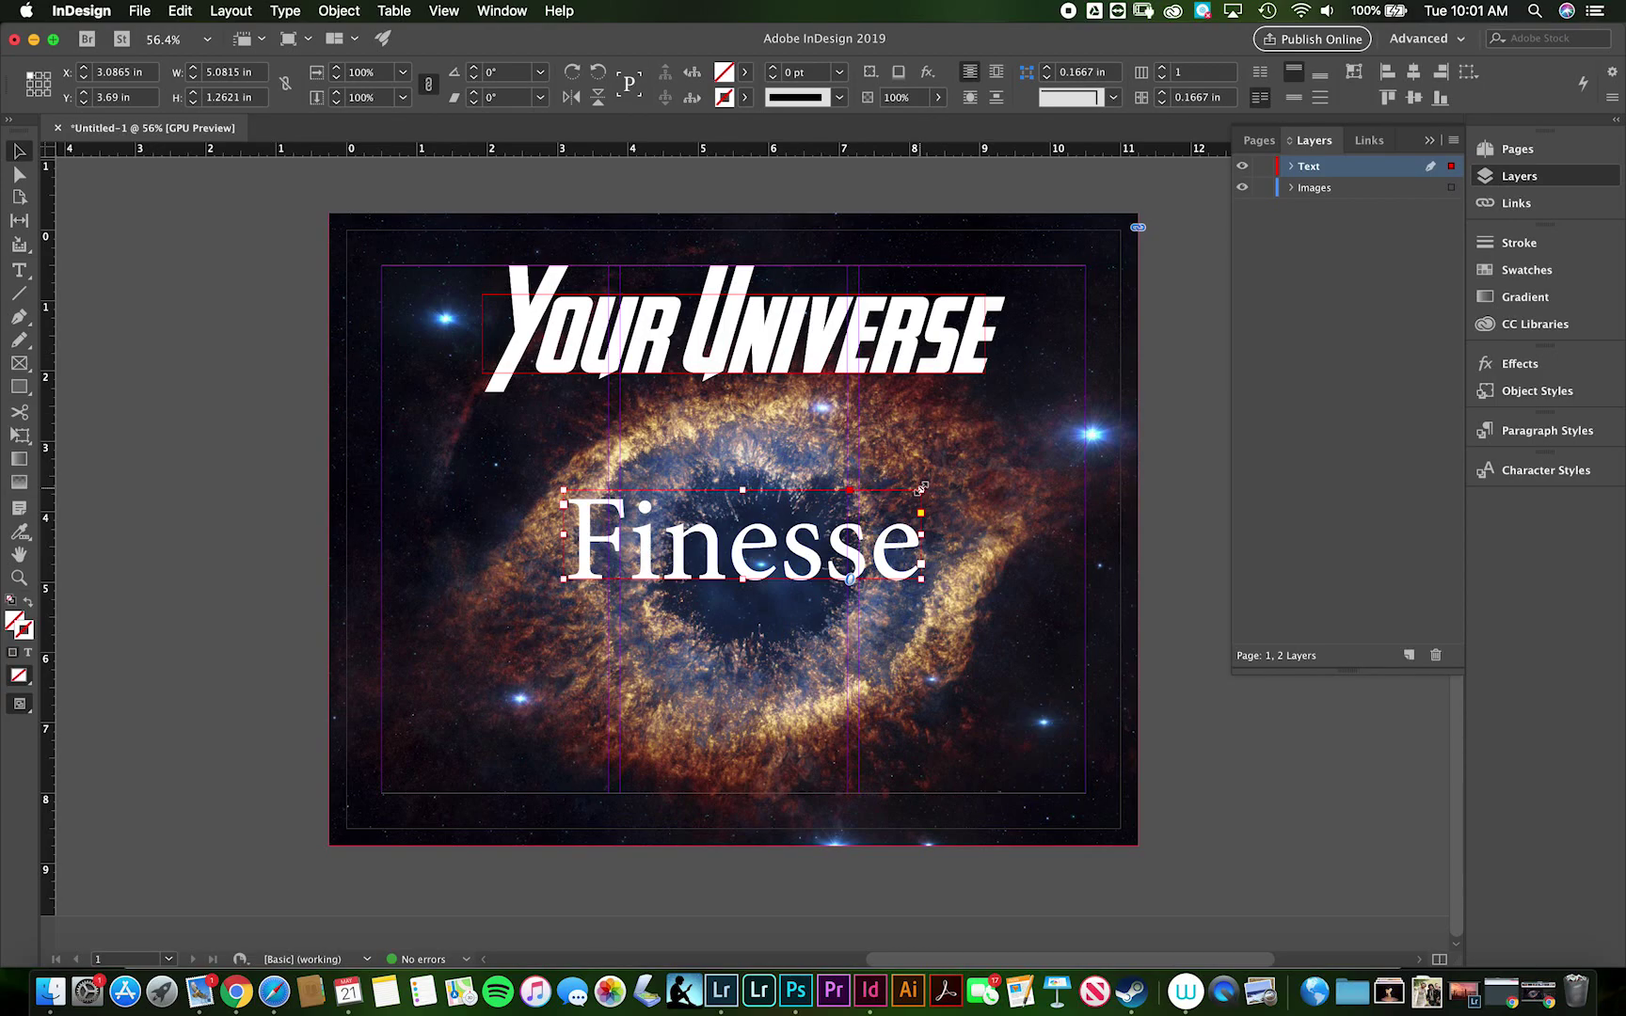
{"action": "left_click_drag", "start_coordinate": [919, 489], "coordinate": [826, 591]}
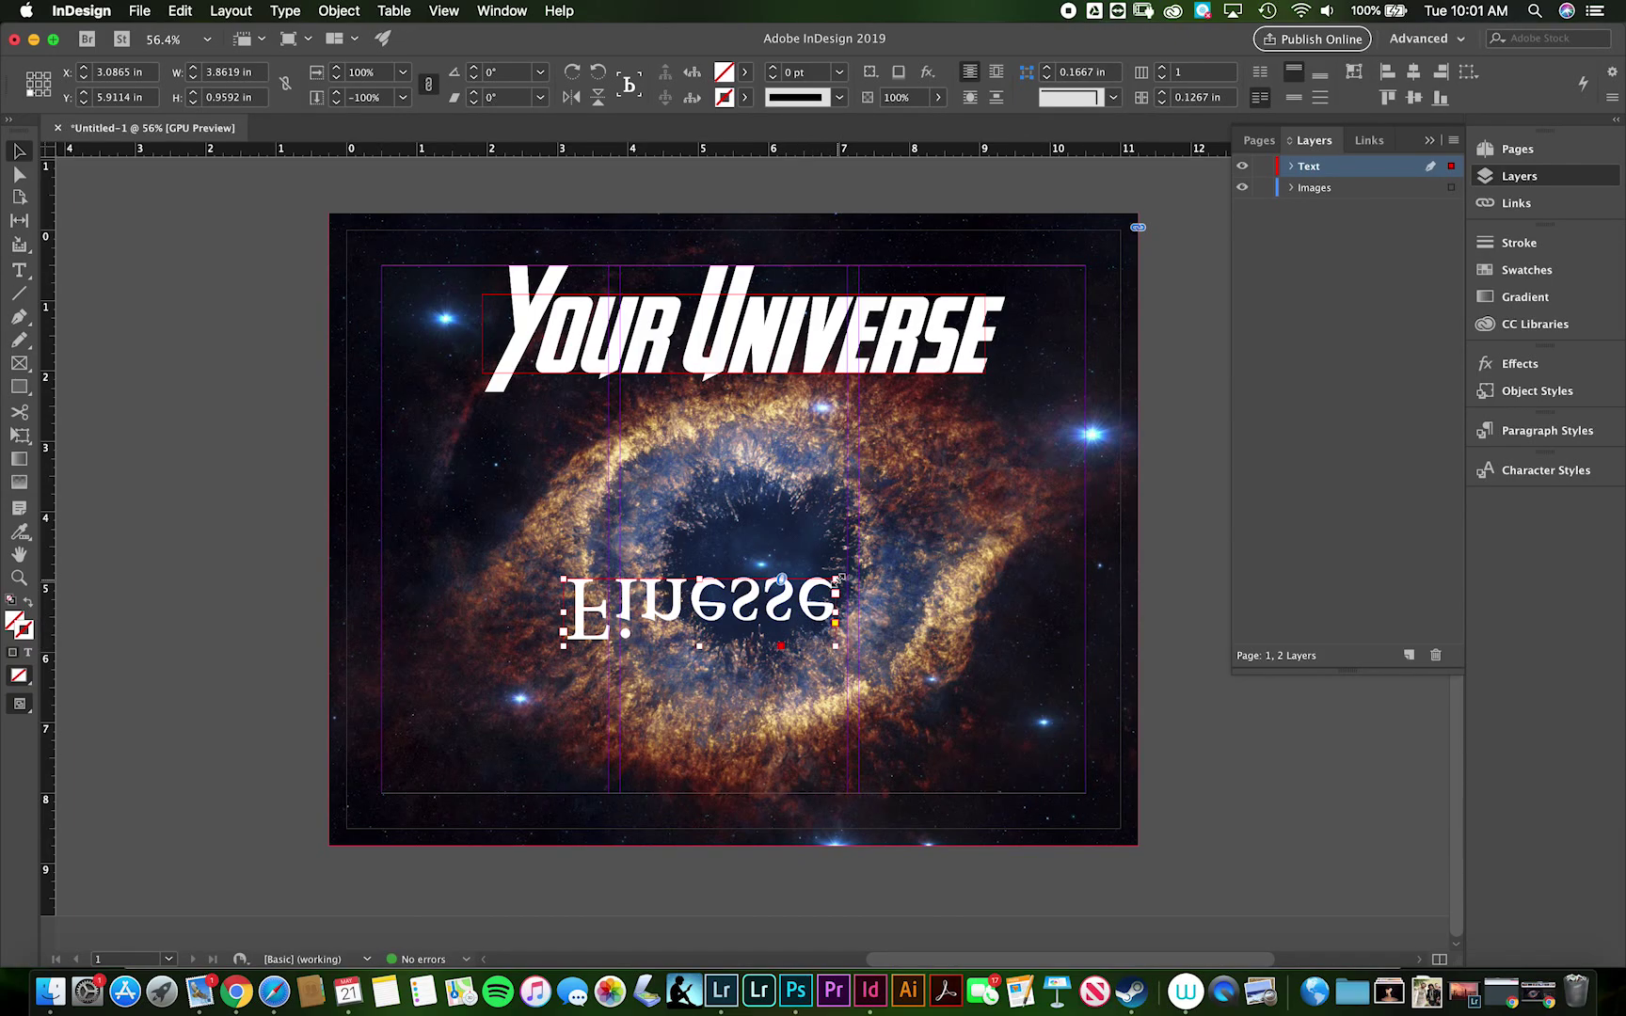
{"action": "key", "text": "super+z"}
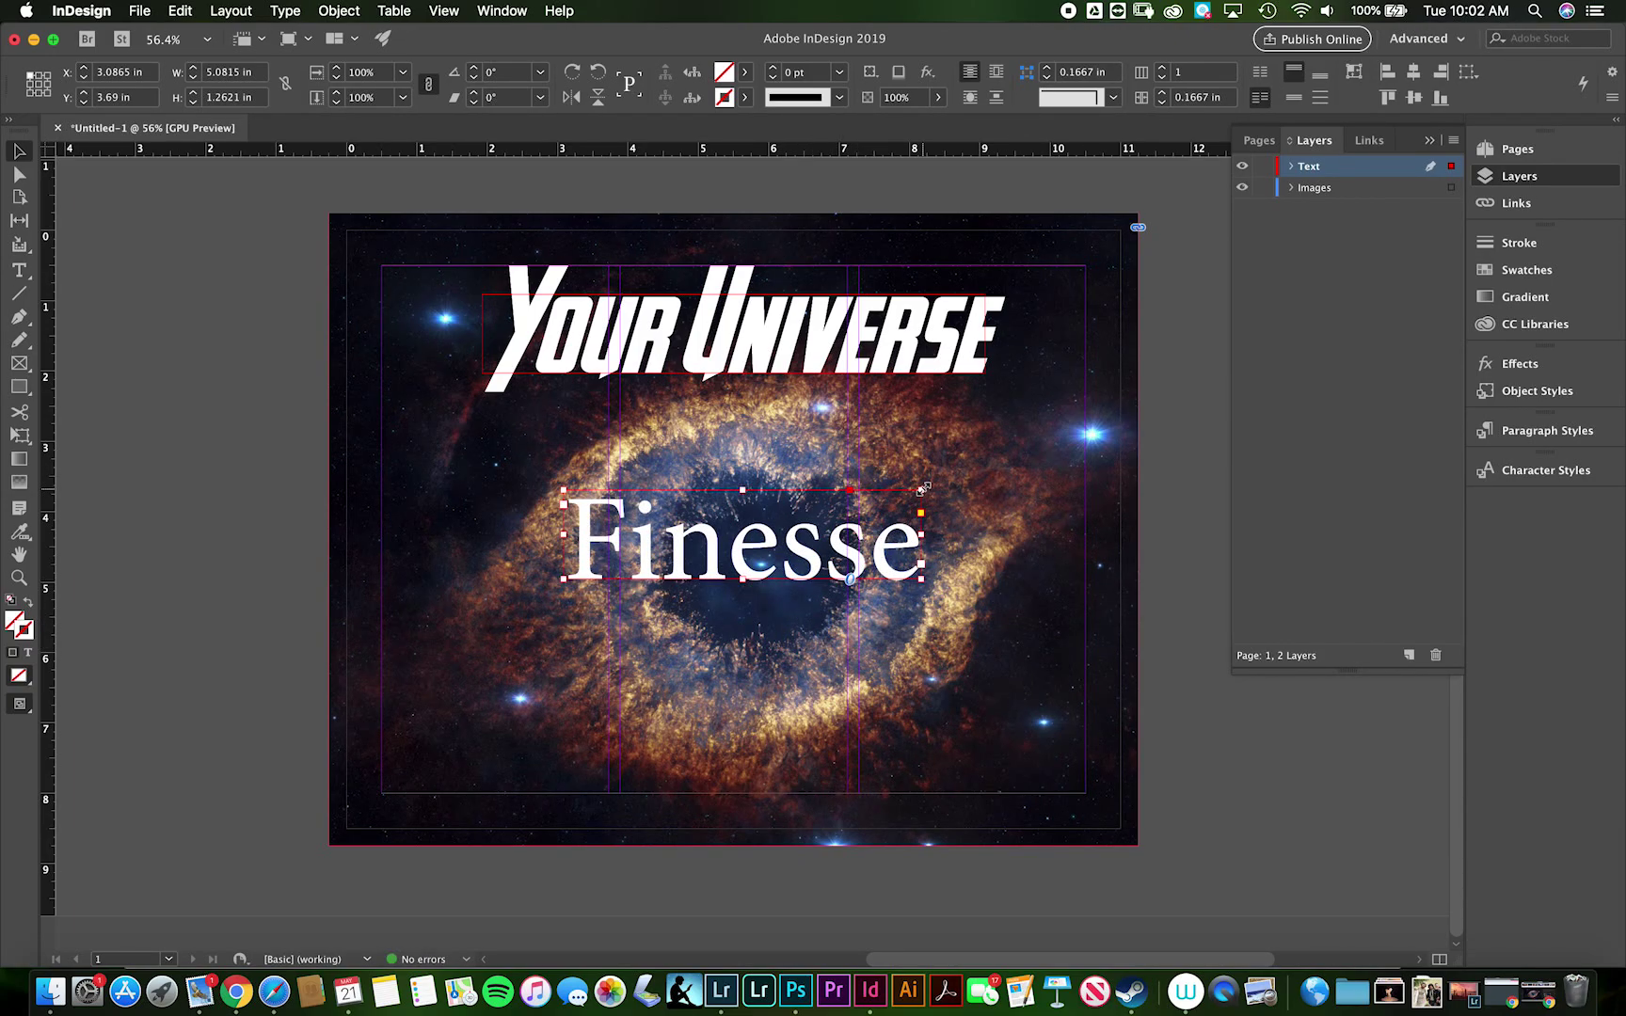
{"action": "left_click_drag", "start_coordinate": [923, 488], "coordinate": [824, 520]}
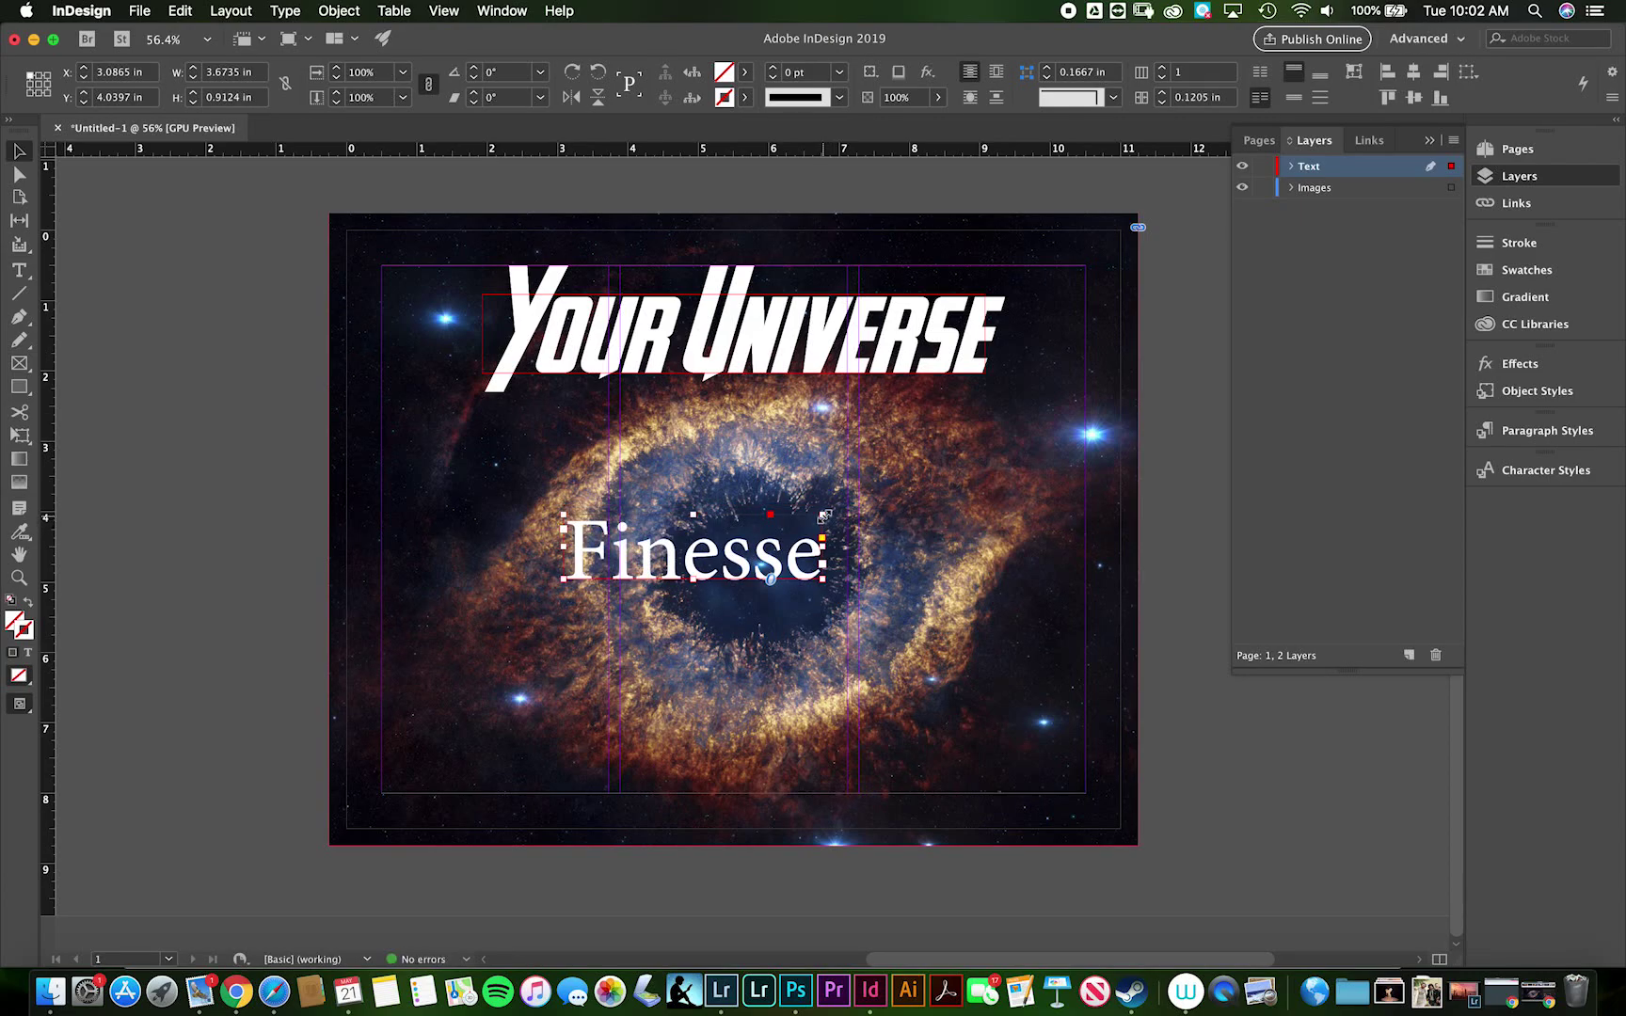
{"action": "left_click_drag", "start_coordinate": [822, 517], "coordinate": [936, 428]}
Drop the smaller Finesse title beneath the right end of YOUR UNIVERSE.
{"action": "left_click", "coordinate": [936, 485]}
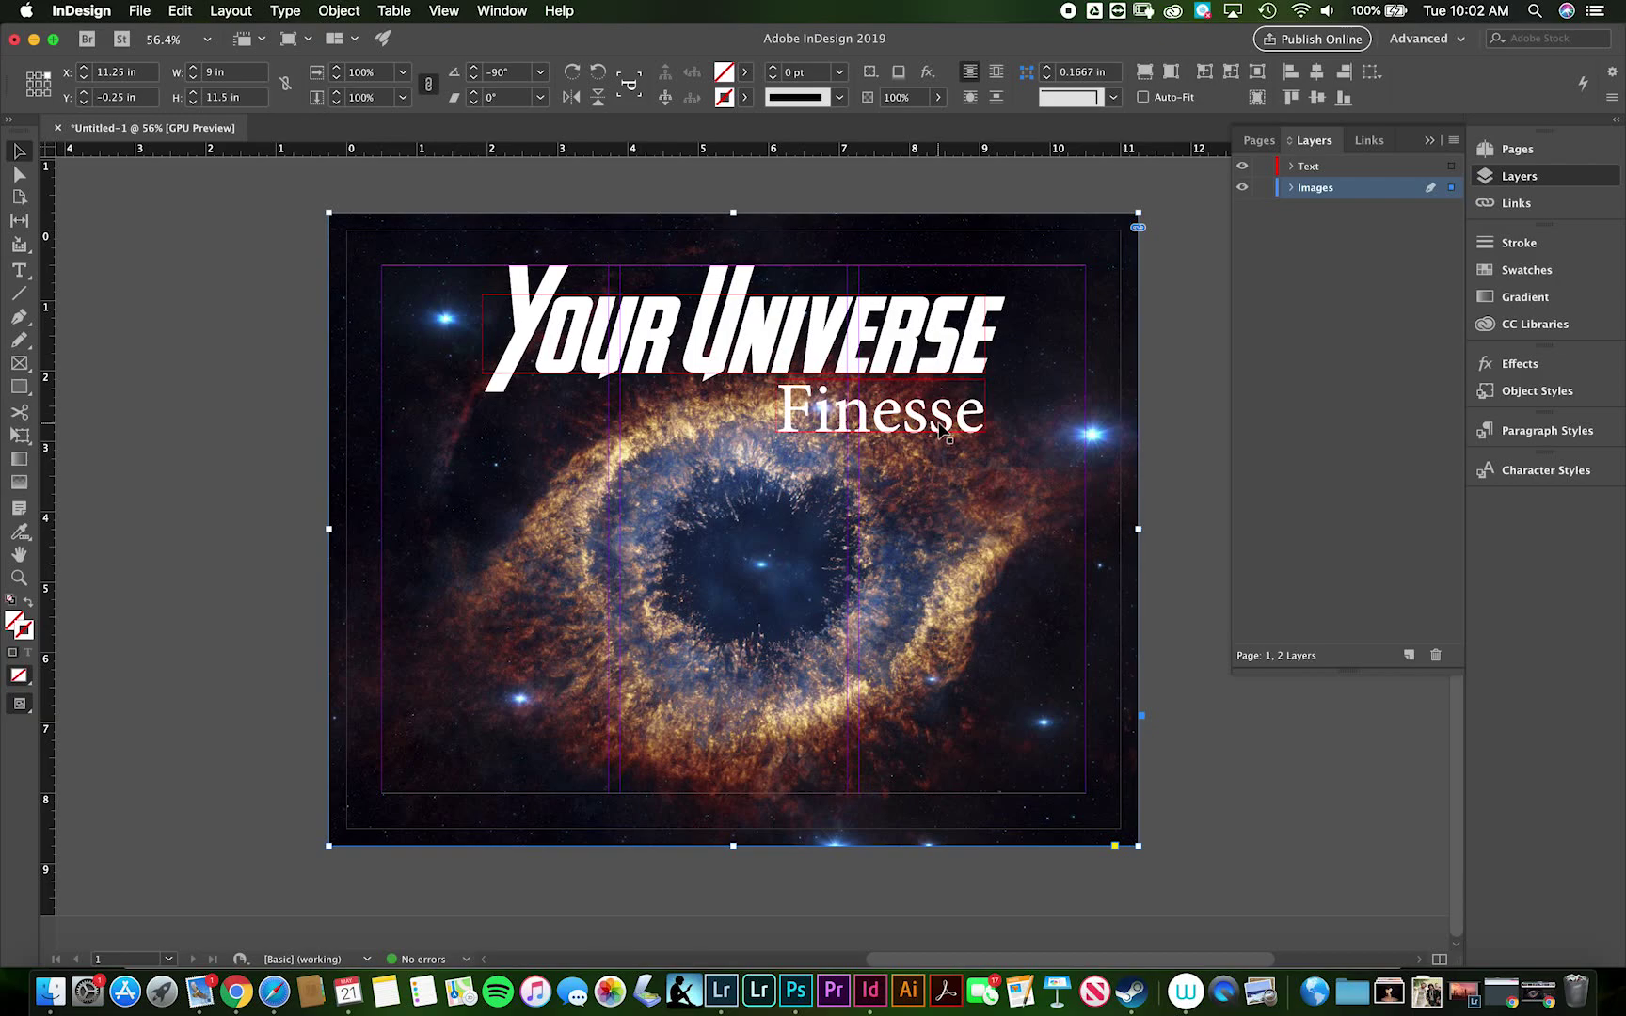
{"action": "scroll", "coordinate": [940, 428], "scroll_direction": "up", "scroll_amount": 3}
{"action": "scroll", "coordinate": [944, 428], "scroll_direction": "down", "scroll_amount": 3}
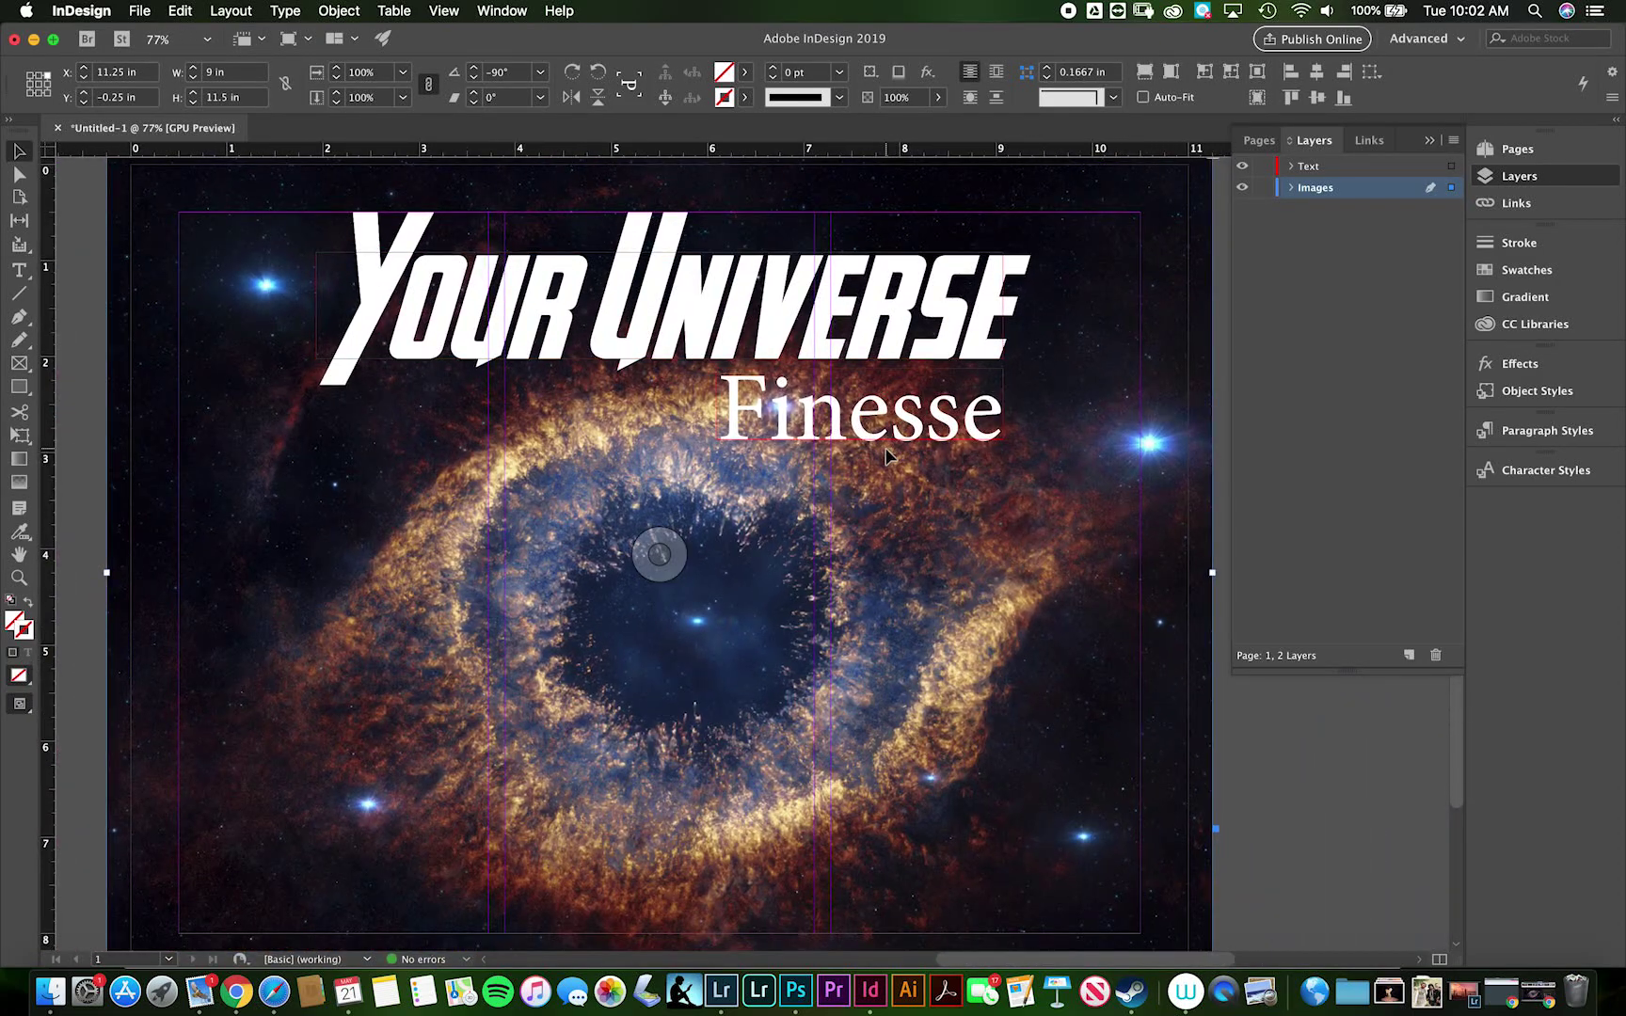
{"action": "scroll", "coordinate": [883, 458], "scroll_direction": "down", "scroll_amount": 1}
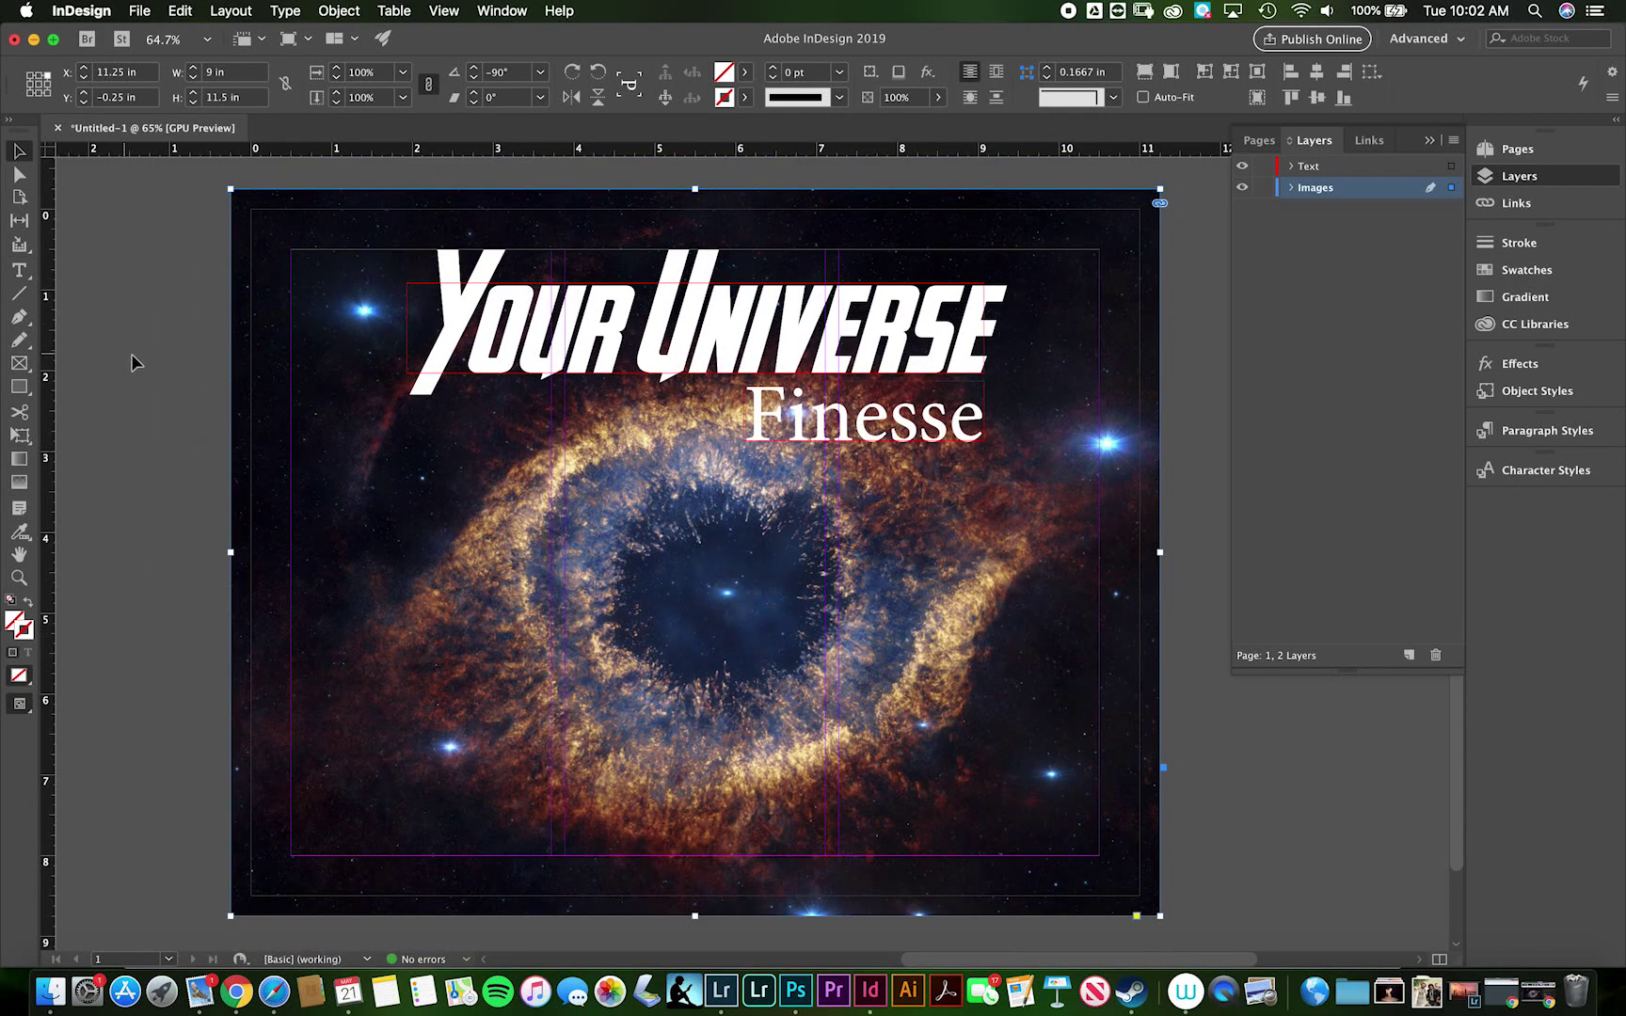
Add a vertical guide at 9.36 in and nudge Finesse right to line up with it.
{"action": "left_click_drag", "start_coordinate": [47, 362], "coordinate": [1006, 330]}
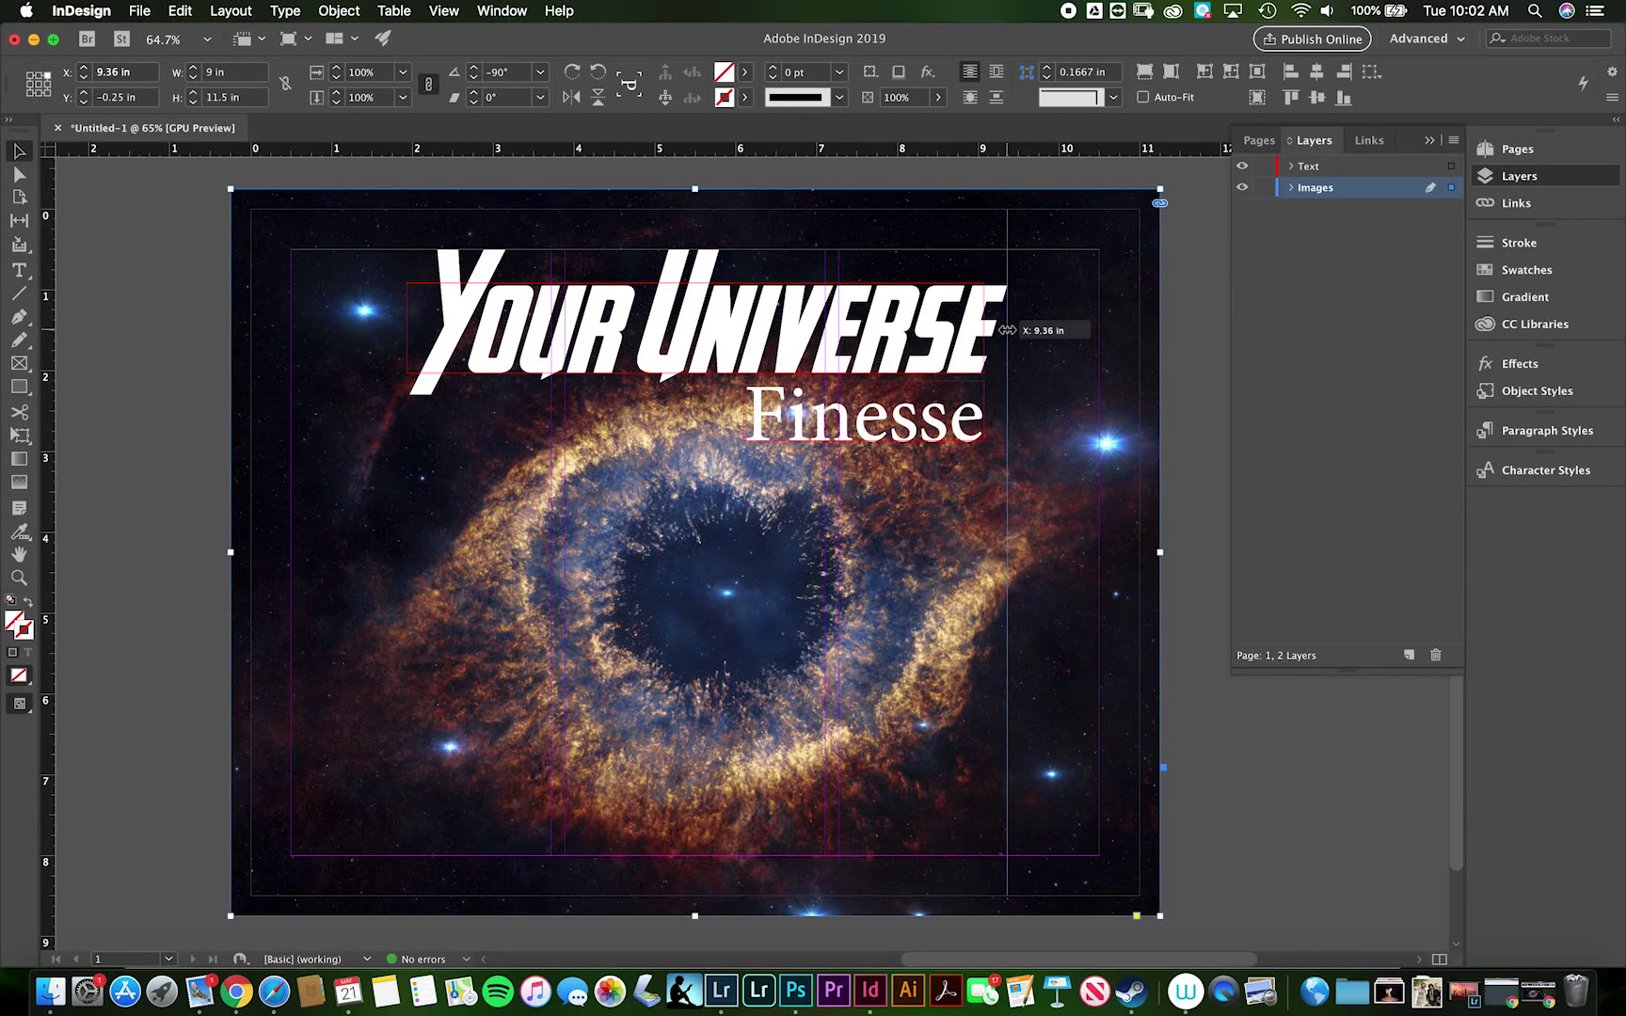
{"action": "left_click_drag", "start_coordinate": [1006, 330], "coordinate": [1005, 331]}
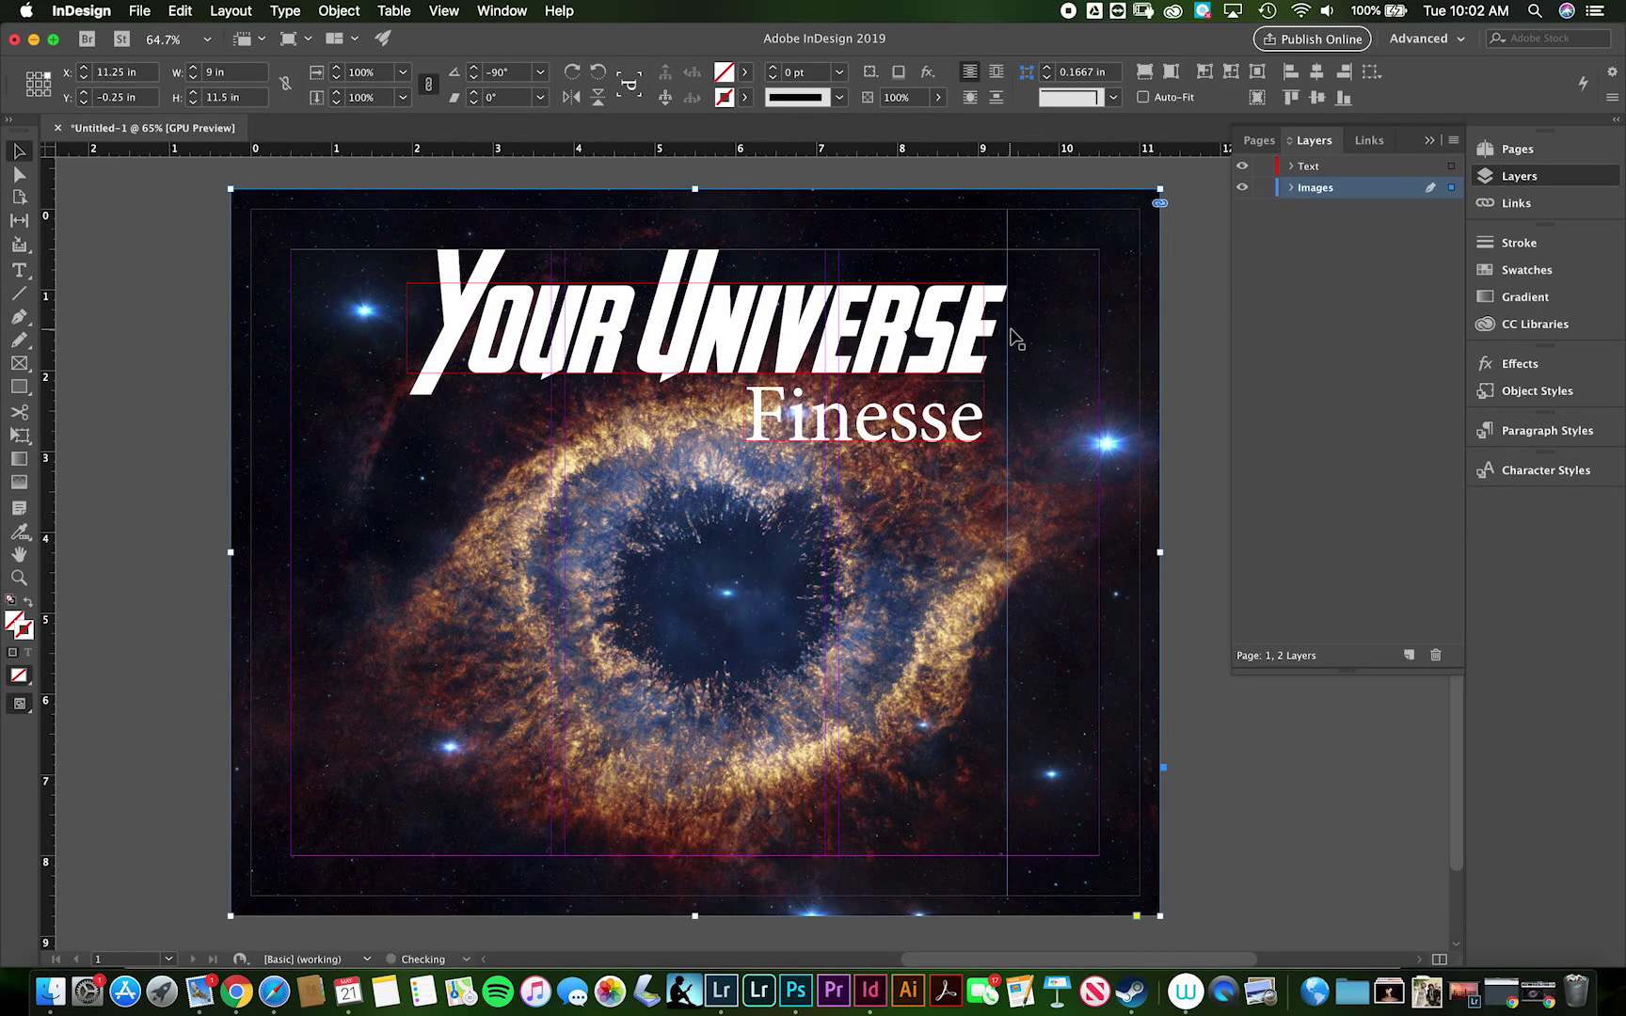
{"action": "left_click", "coordinate": [969, 412]}
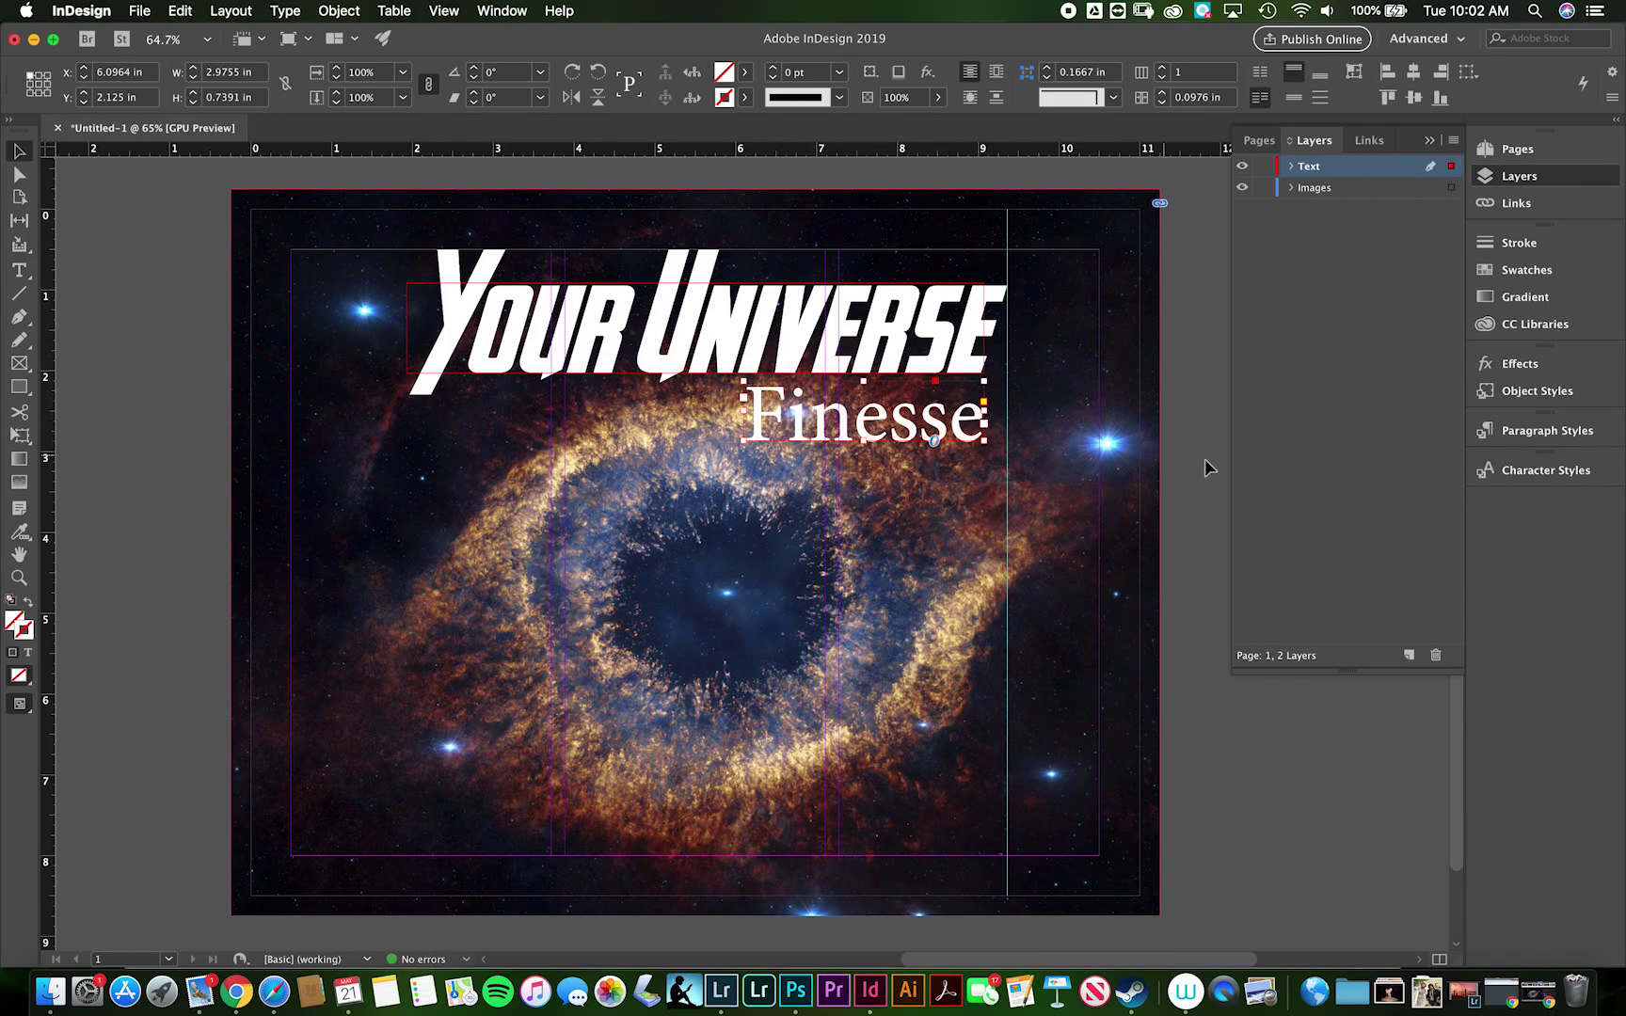
{"action": "key", "text": "Right"}
{"action": "key", "text": "Right"}
{"action": "key", "text": "Right"}
{"action": "key", "text": "Right"}
{"action": "key", "text": "Right"}
{"action": "key", "text": "Right"}
{"action": "key", "text": "Right"}
{"action": "key", "text": "Right"}
{"action": "key", "text": "Right"}
{"action": "key", "text": "Right"}
{"action": "key", "text": "Right"}
{"action": "key", "text": "Right"}
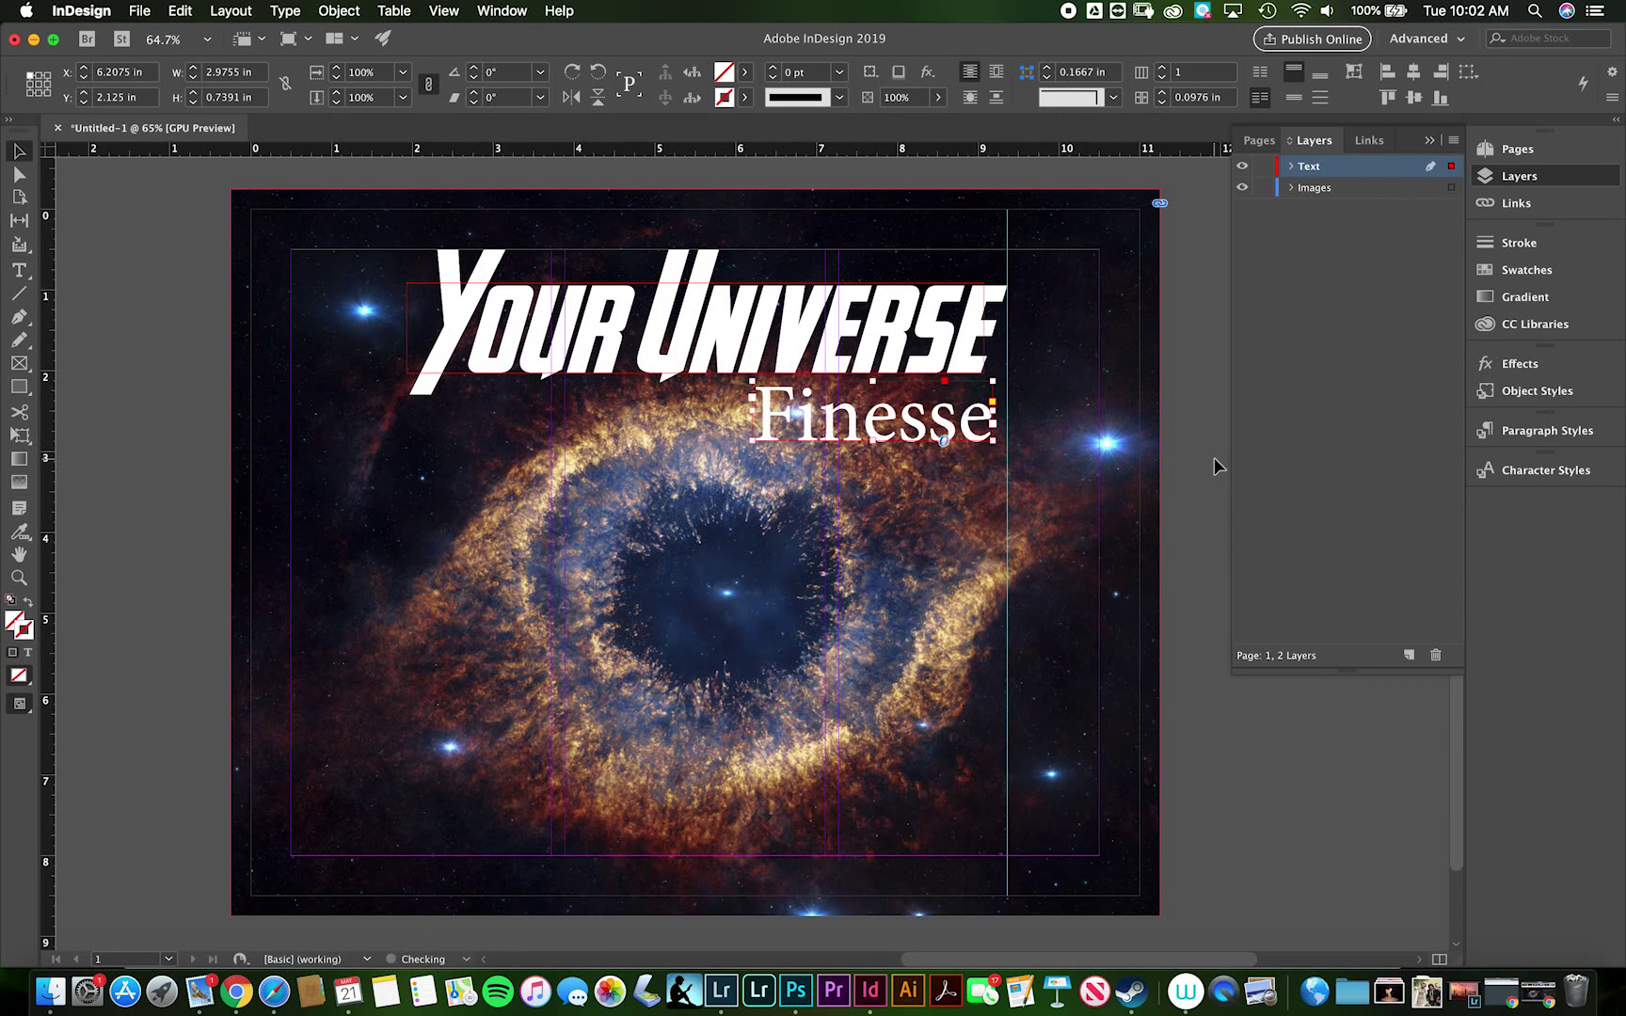
{"action": "key", "text": "Right"}
{"action": "key", "text": "Right"}
{"action": "key", "text": "Right"}
{"action": "key", "text": "Right"}
{"action": "key", "text": "Right"}
{"action": "key", "text": "Right"}
{"action": "key", "text": "Right"}
{"action": "key", "text": "Right"}
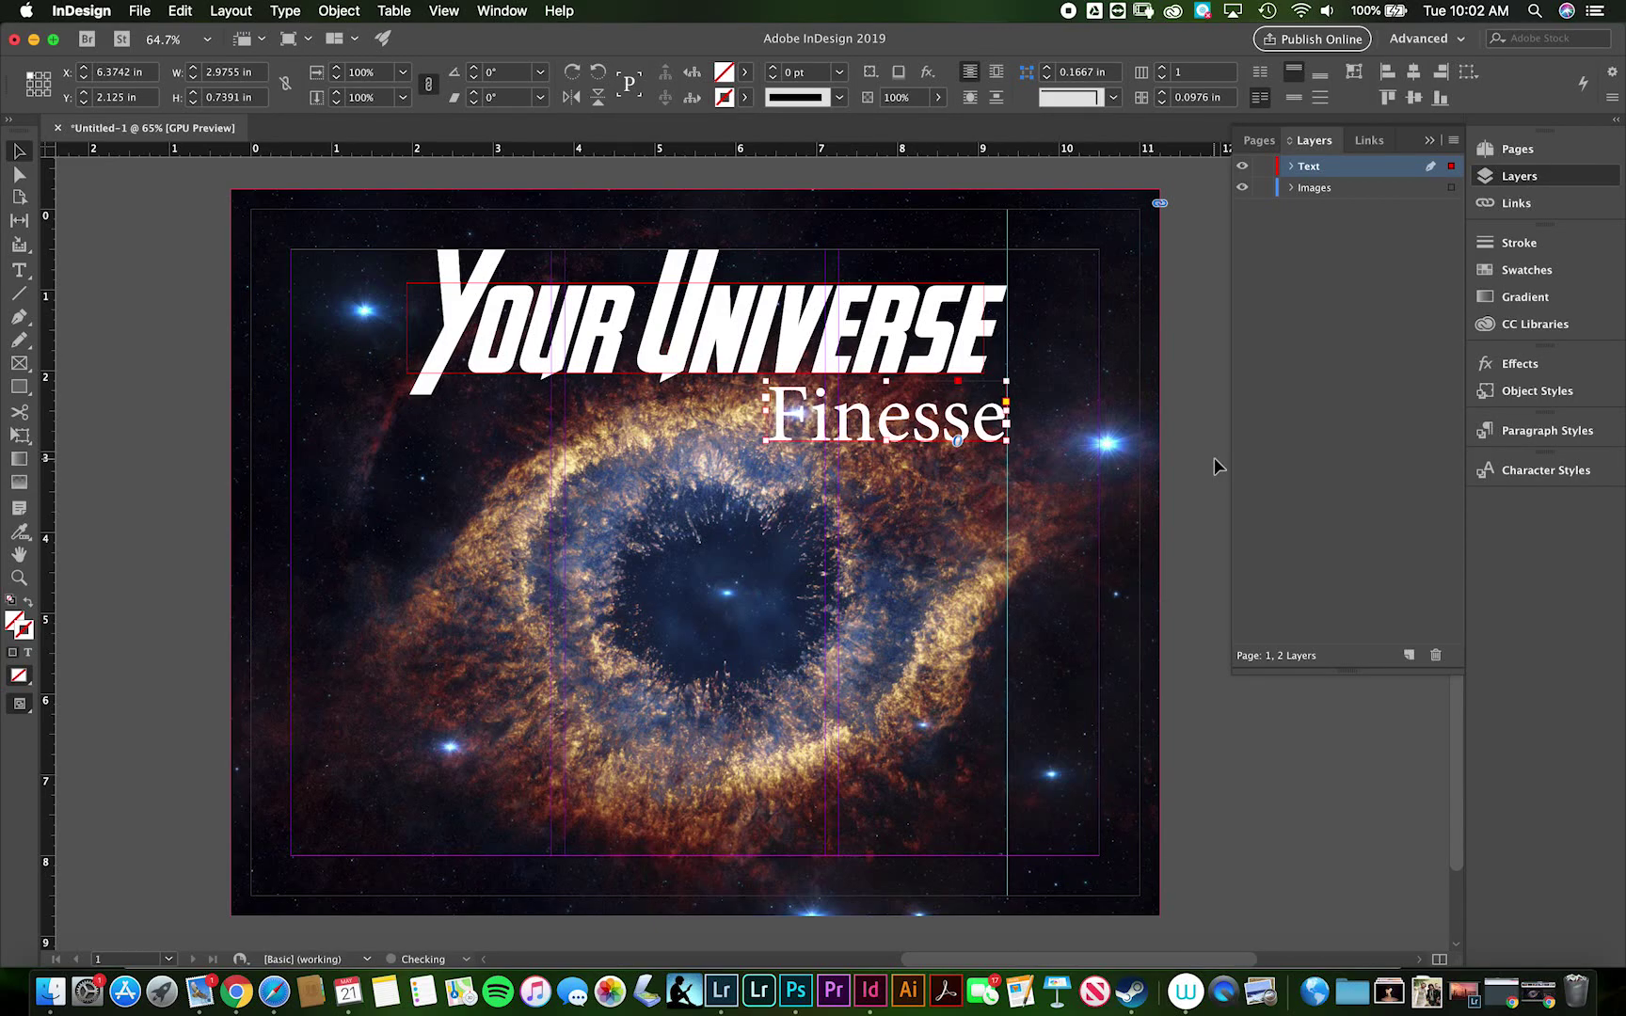
{"action": "key", "text": "Right"}
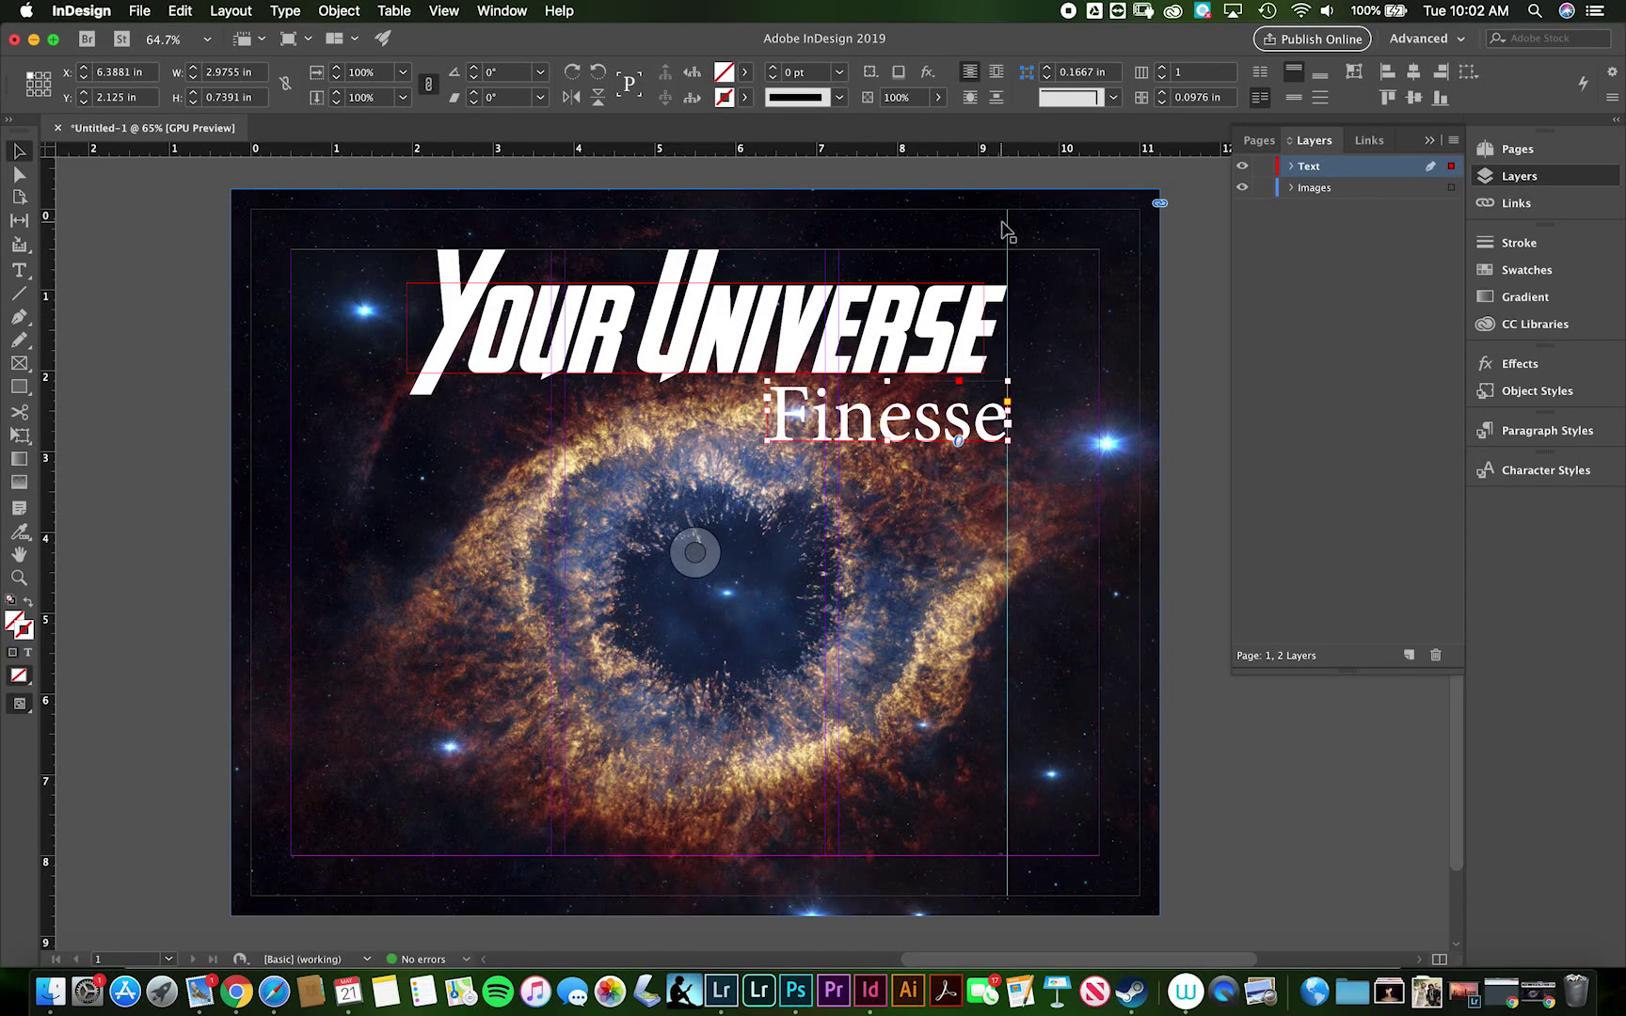
{"action": "scroll", "coordinate": [221, 268], "scroll_direction": "left", "scroll_amount": 5}
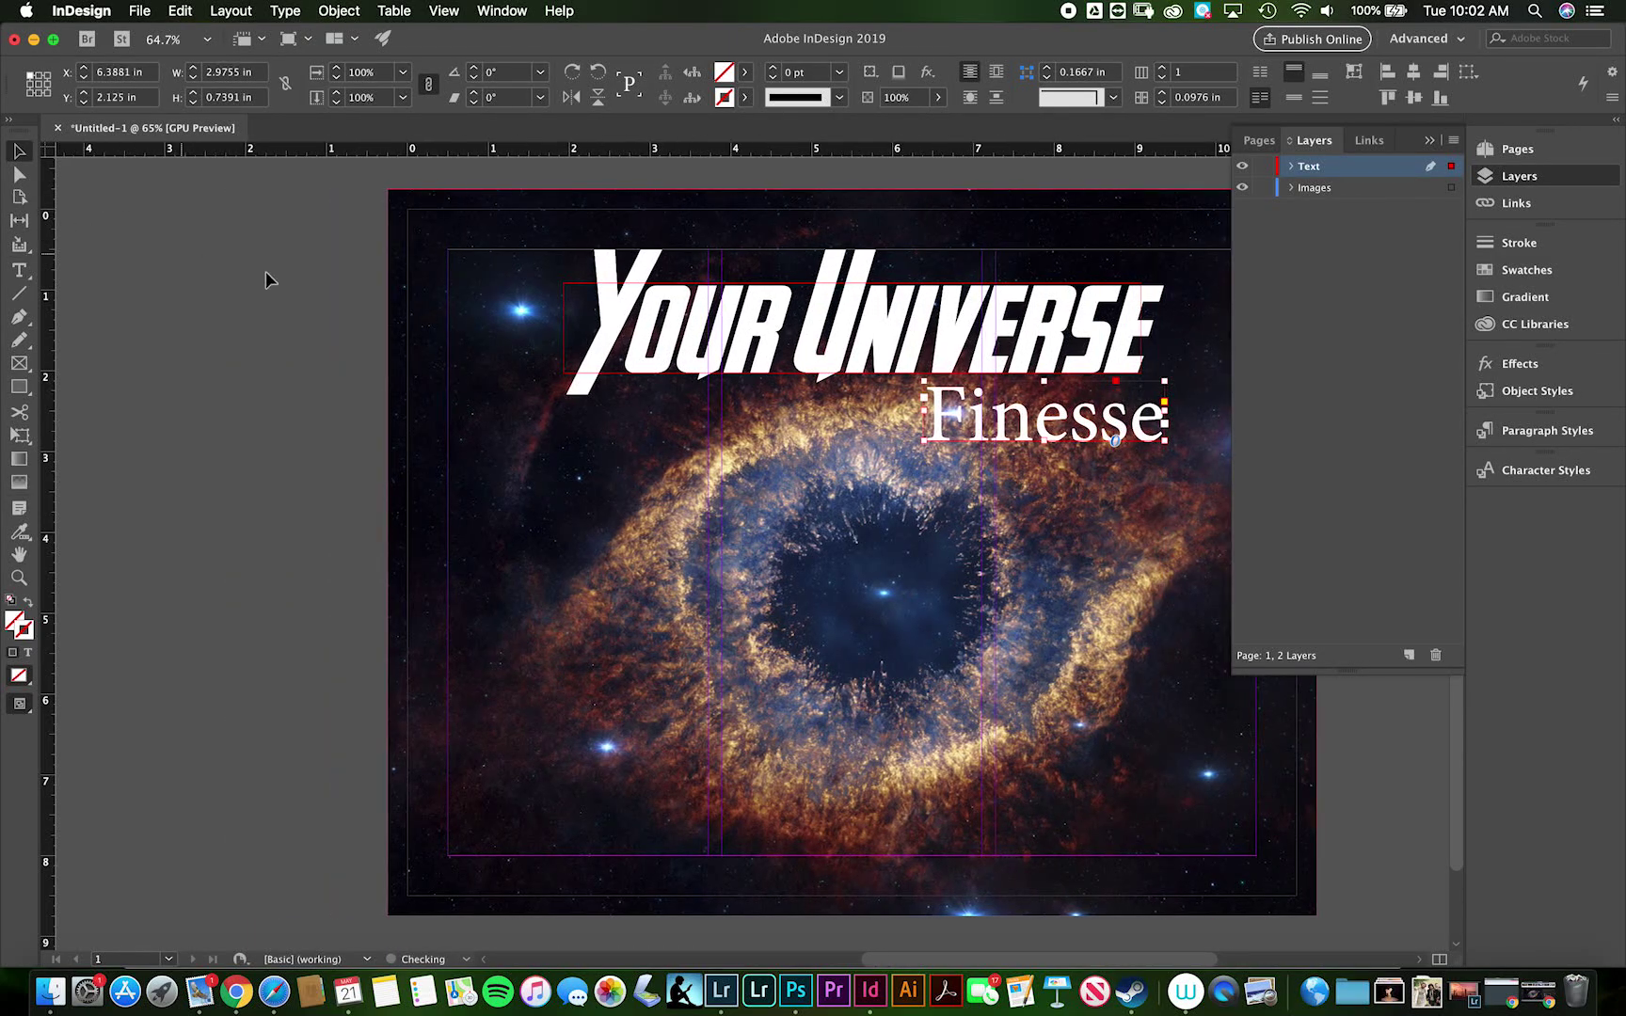
{"action": "left_click", "coordinate": [232, 327]}
{"action": "scroll", "coordinate": [298, 329], "scroll_direction": "right", "scroll_amount": 5}
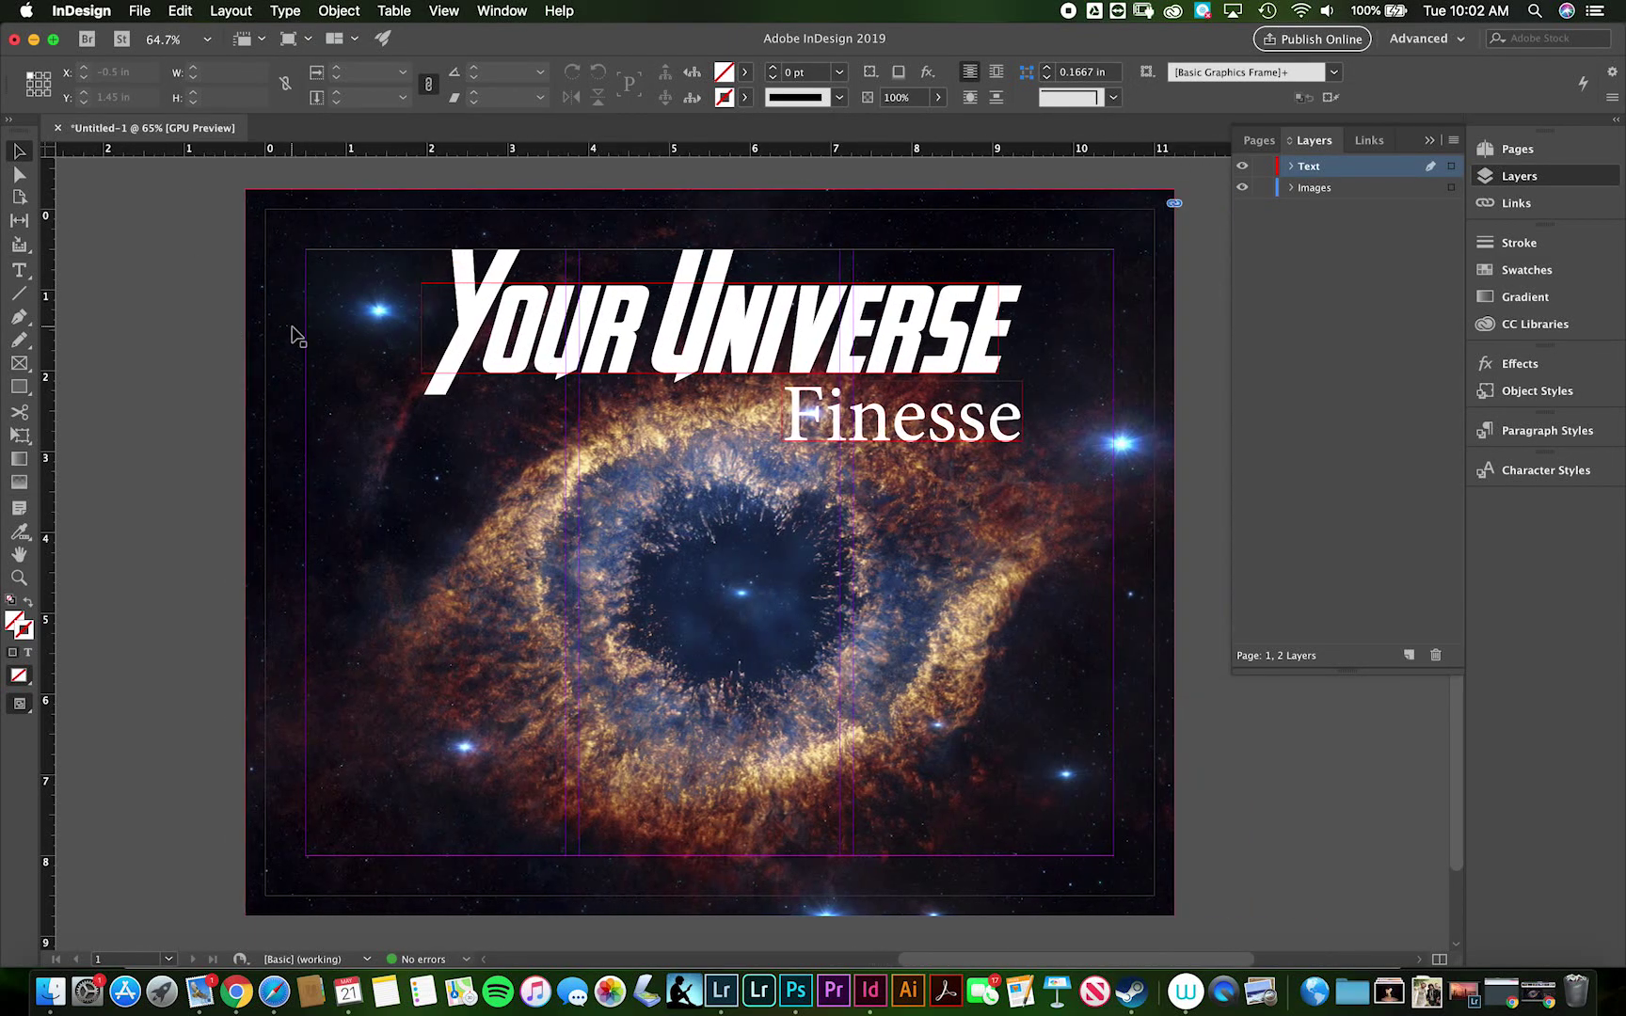
{"action": "left_click", "coordinate": [18, 706]}
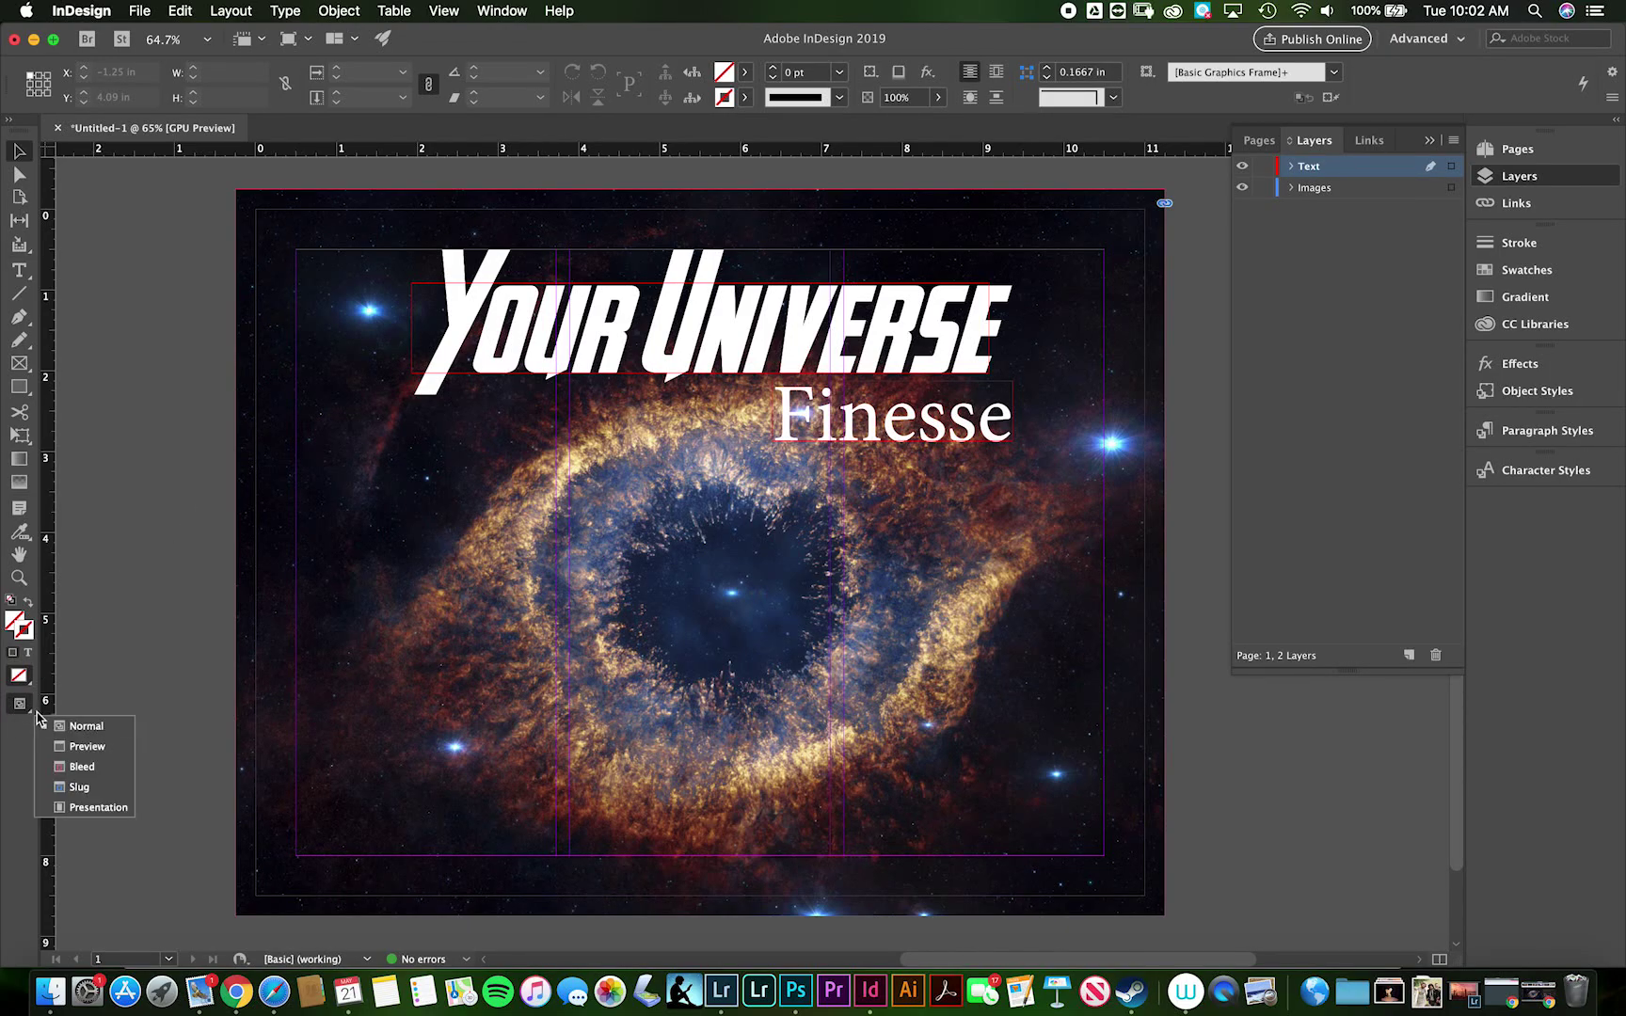
{"action": "left_click", "coordinate": [91, 807]}
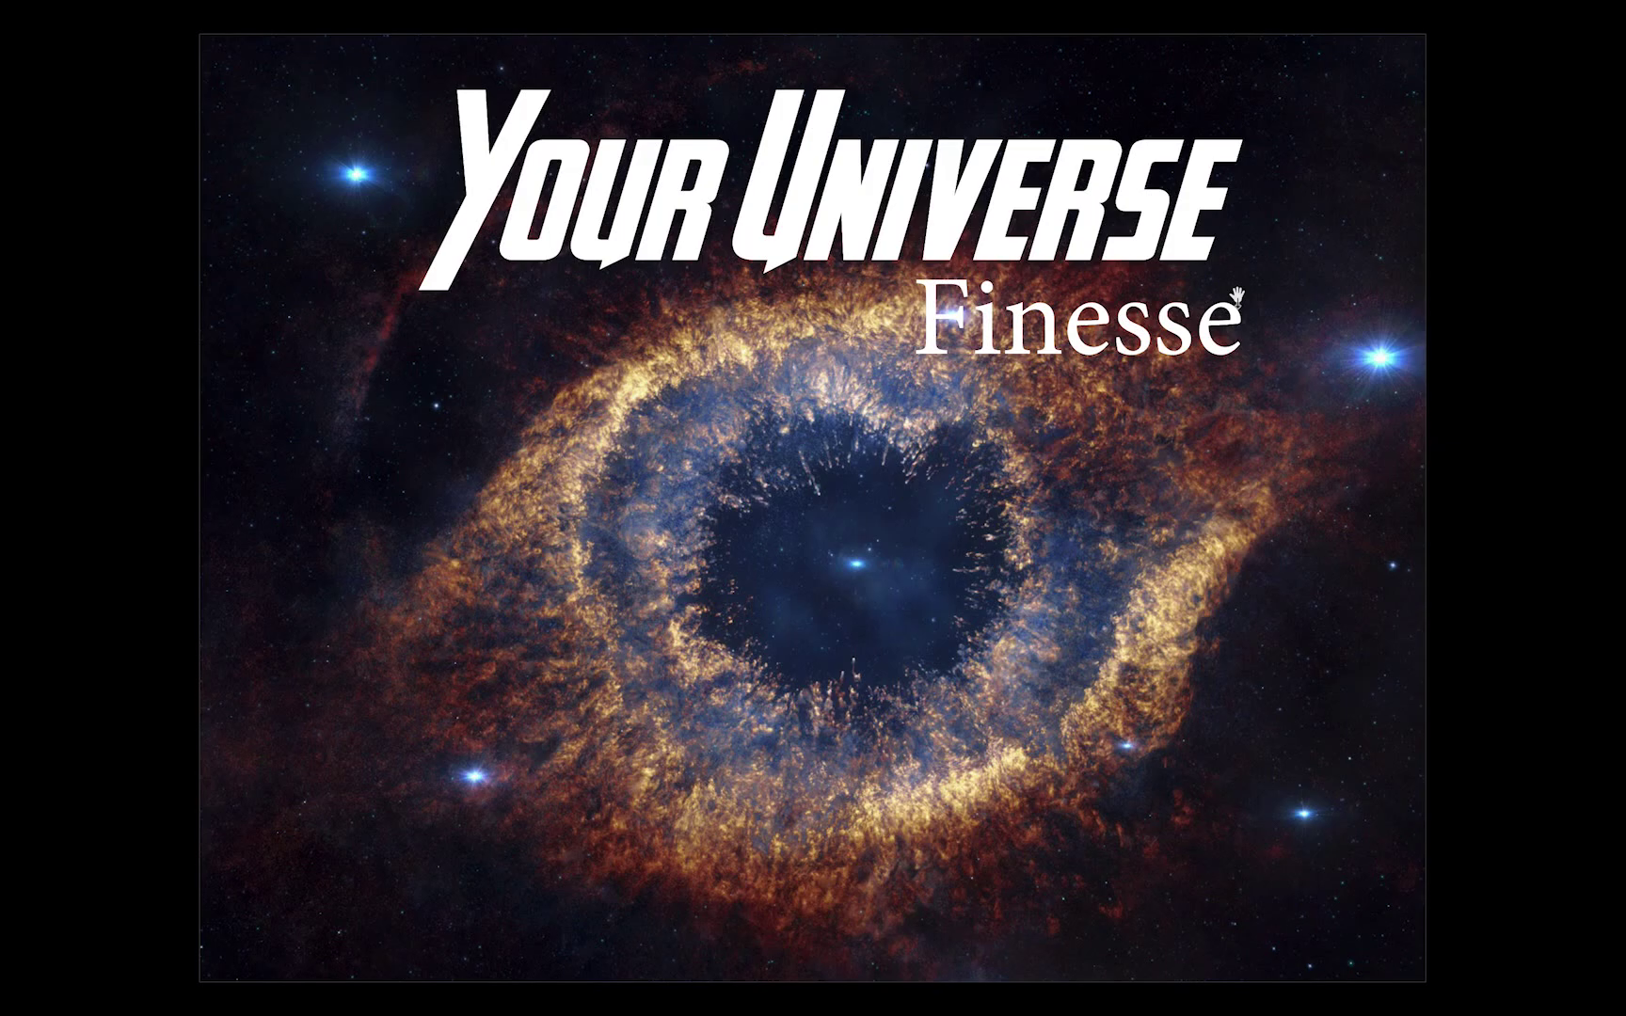
{"action": "key", "text": "Escape"}
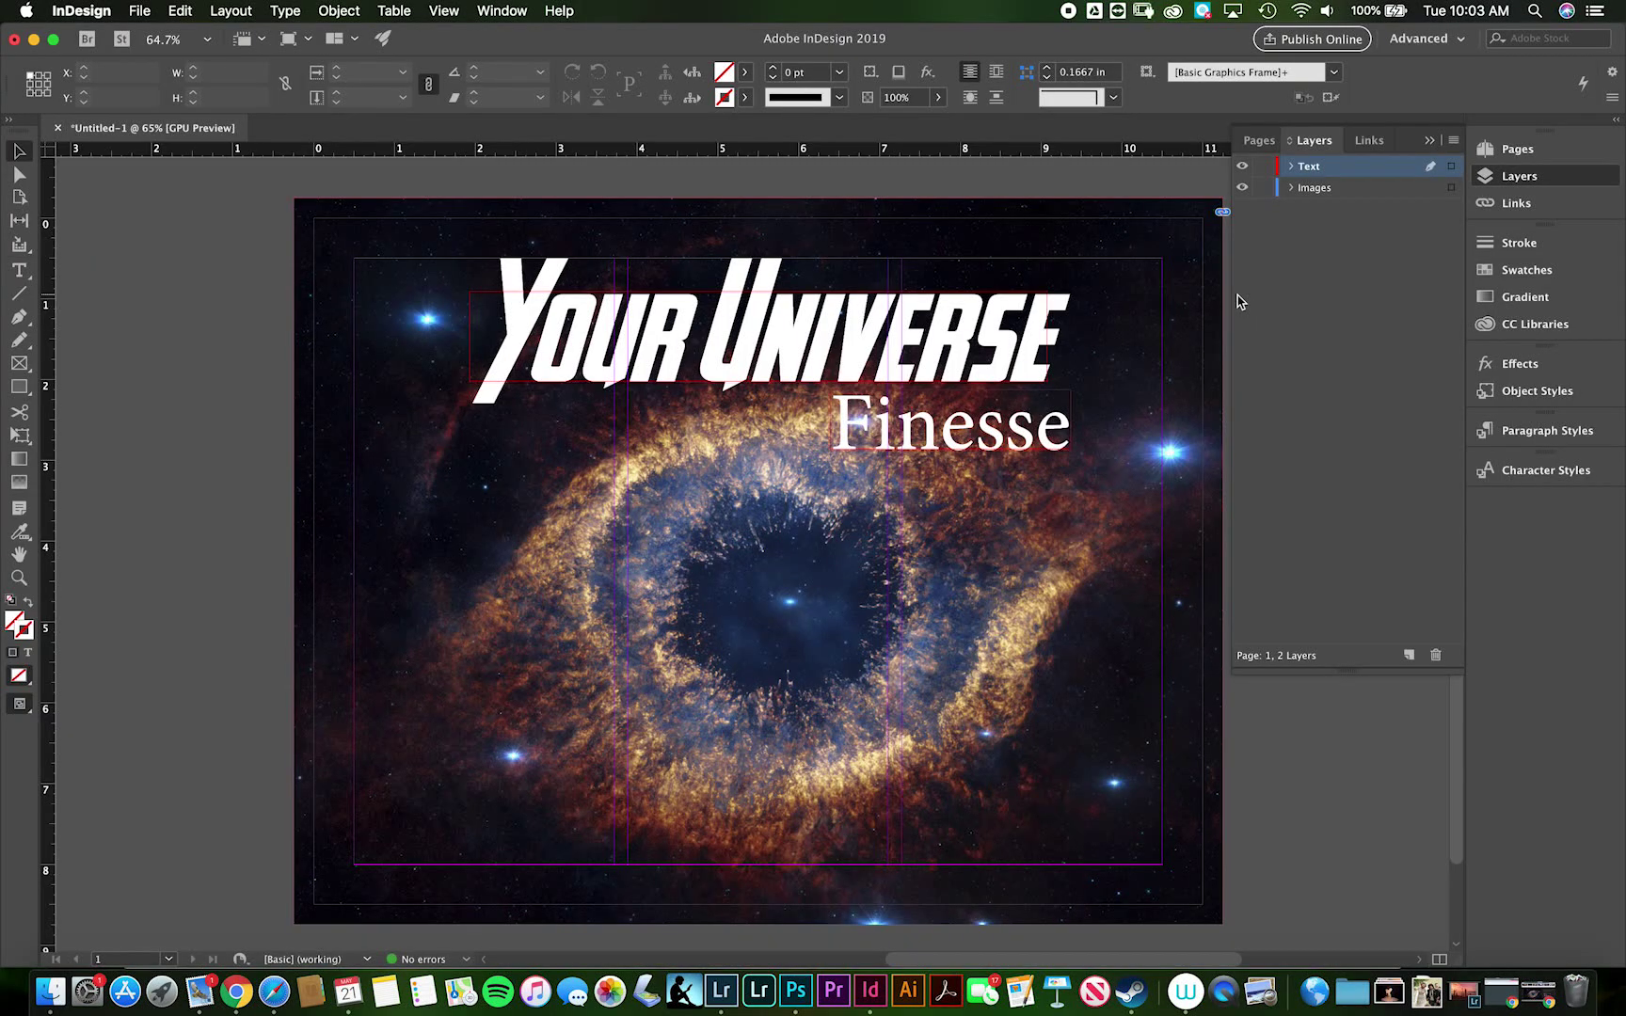
Nudge Finesse left and check the layout in Preview mode before returning to Normal view.
{"action": "left_click", "coordinate": [928, 431]}
{"action": "key", "text": "Left"}
{"action": "key", "text": "Left"}
{"action": "key", "text": "Left"}
{"action": "key", "text": "Left"}
{"action": "key", "text": "Left"}
{"action": "key", "text": "Left"}
{"action": "key", "text": "Left"}
{"action": "key", "text": "Left"}
{"action": "key", "text": "Left"}
{"action": "key", "text": "Left"}
{"action": "key", "text": "Left"}
{"action": "key", "text": "Left"}
{"action": "key", "text": "Left"}
{"action": "key", "text": "Left"}
{"action": "key", "text": "Left"}
{"action": "key", "text": "Left"}
{"action": "key", "text": "Left"}
{"action": "key", "text": "Left"}
{"action": "key", "text": "Left"}
{"action": "key", "text": "Left"}
{"action": "key", "text": "Left"}
{"action": "key", "text": "Left"}
{"action": "key", "text": "Left"}
{"action": "key", "text": "Left"}
{"action": "key", "text": "Left"}
{"action": "key", "text": "Left"}
{"action": "key", "text": "Left"}
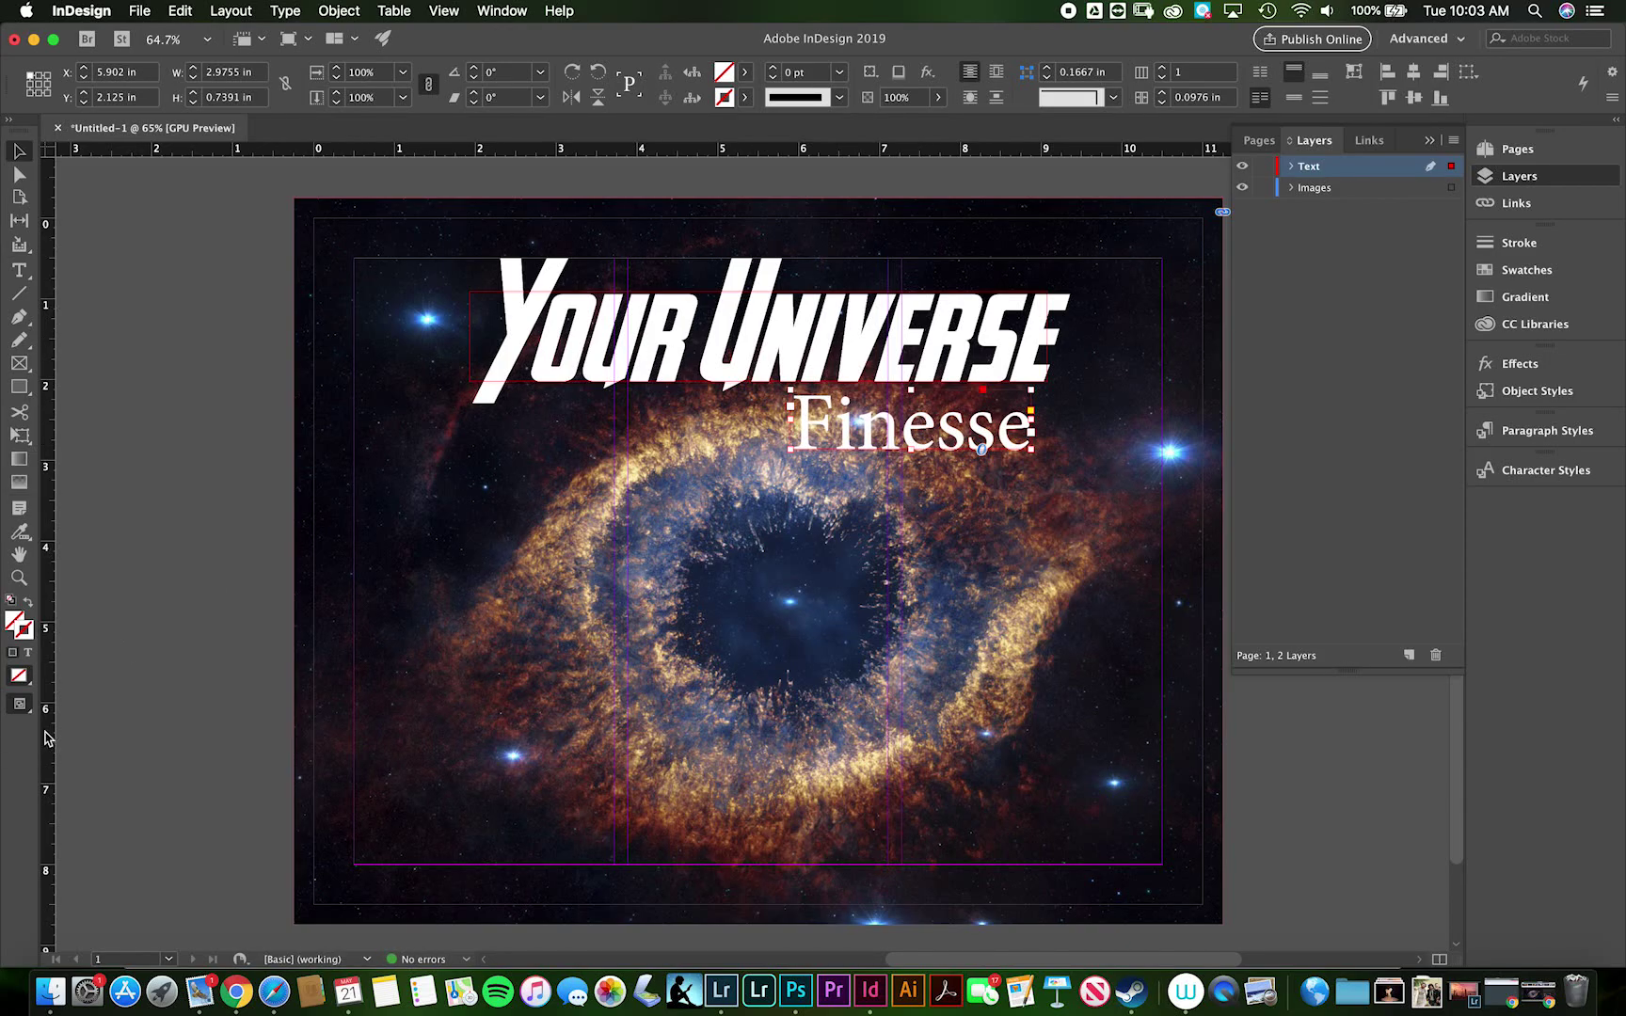
{"action": "left_click_drag", "start_coordinate": [25, 706], "coordinate": [72, 748]}
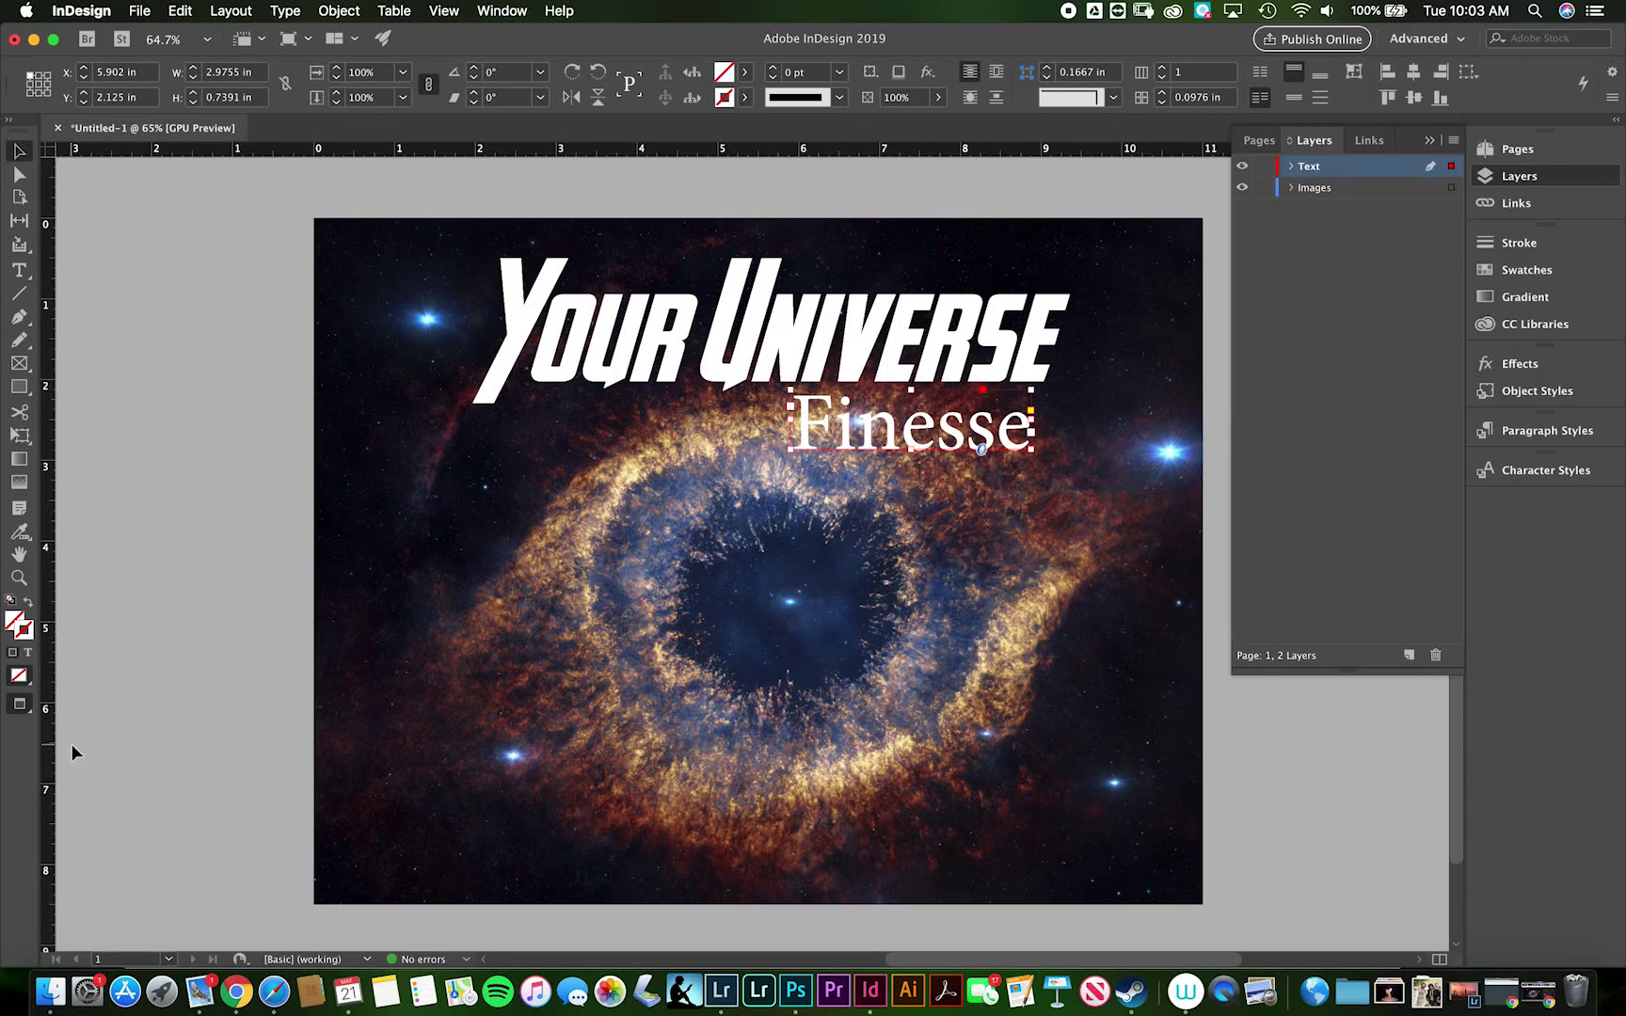
{"action": "left_click", "coordinate": [146, 657]}
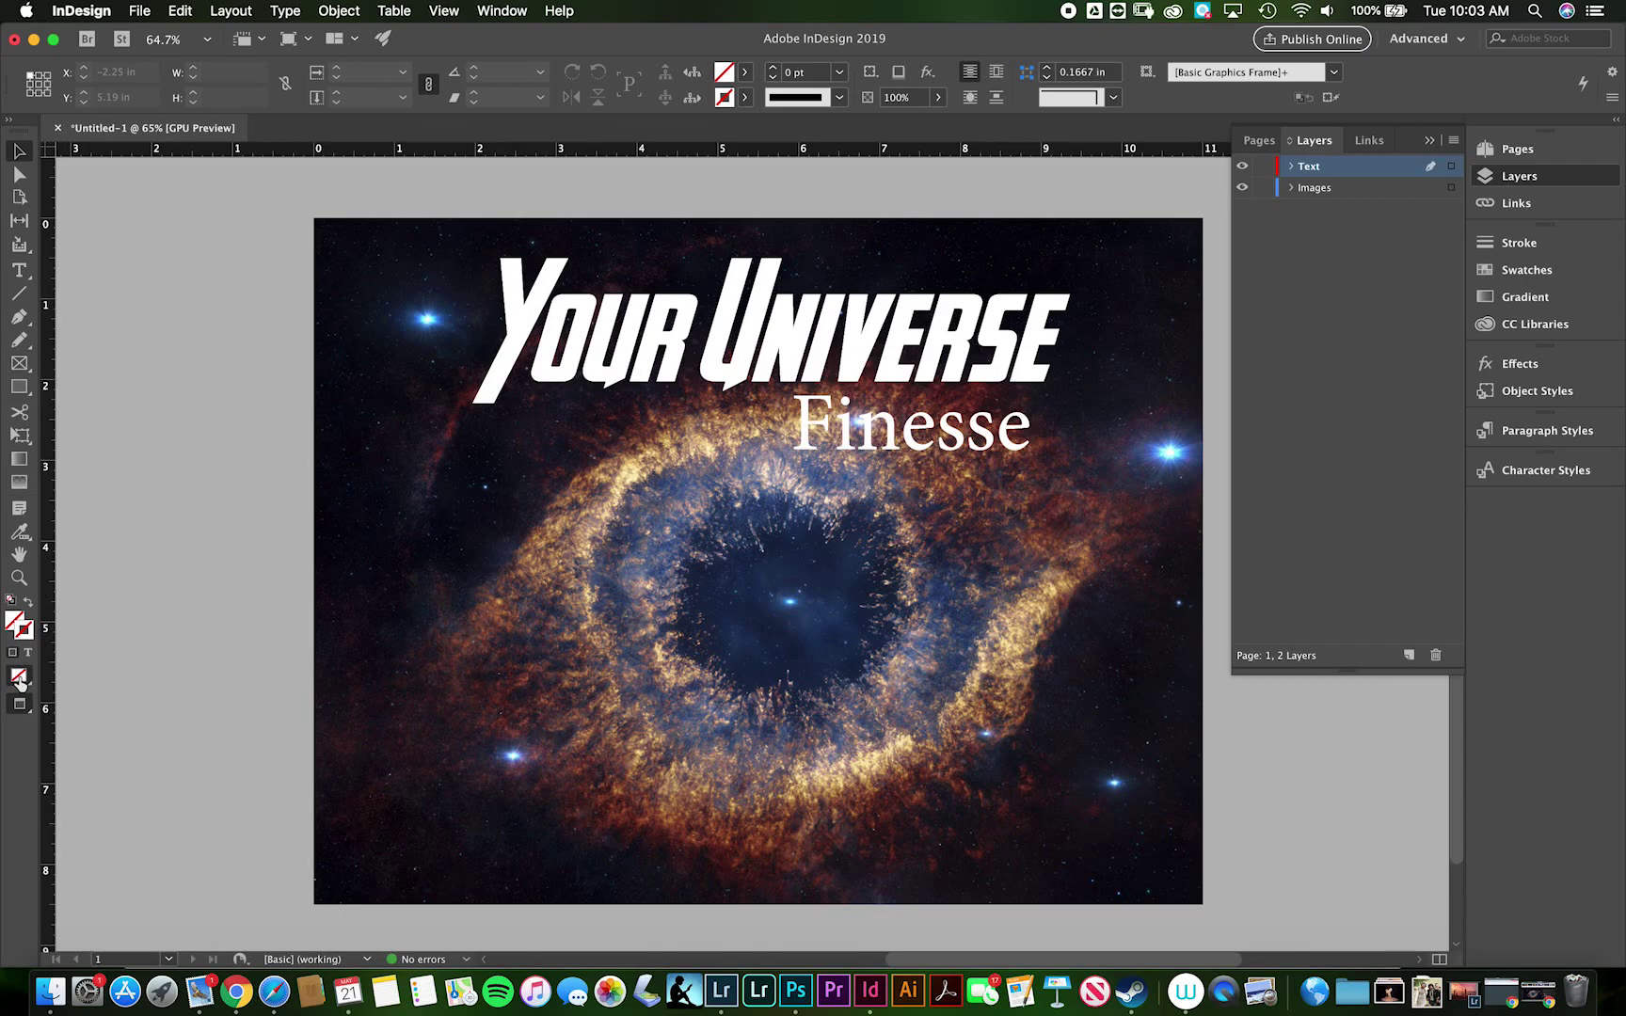
{"action": "left_click_drag", "start_coordinate": [20, 699], "coordinate": [54, 723]}
Draw a line beside Finesse and undo an accidental move of the nebula background.
{"action": "left_click", "coordinate": [20, 297]}
{"action": "left_click_drag", "start_coordinate": [1089, 269], "coordinate": [1033, 460]}
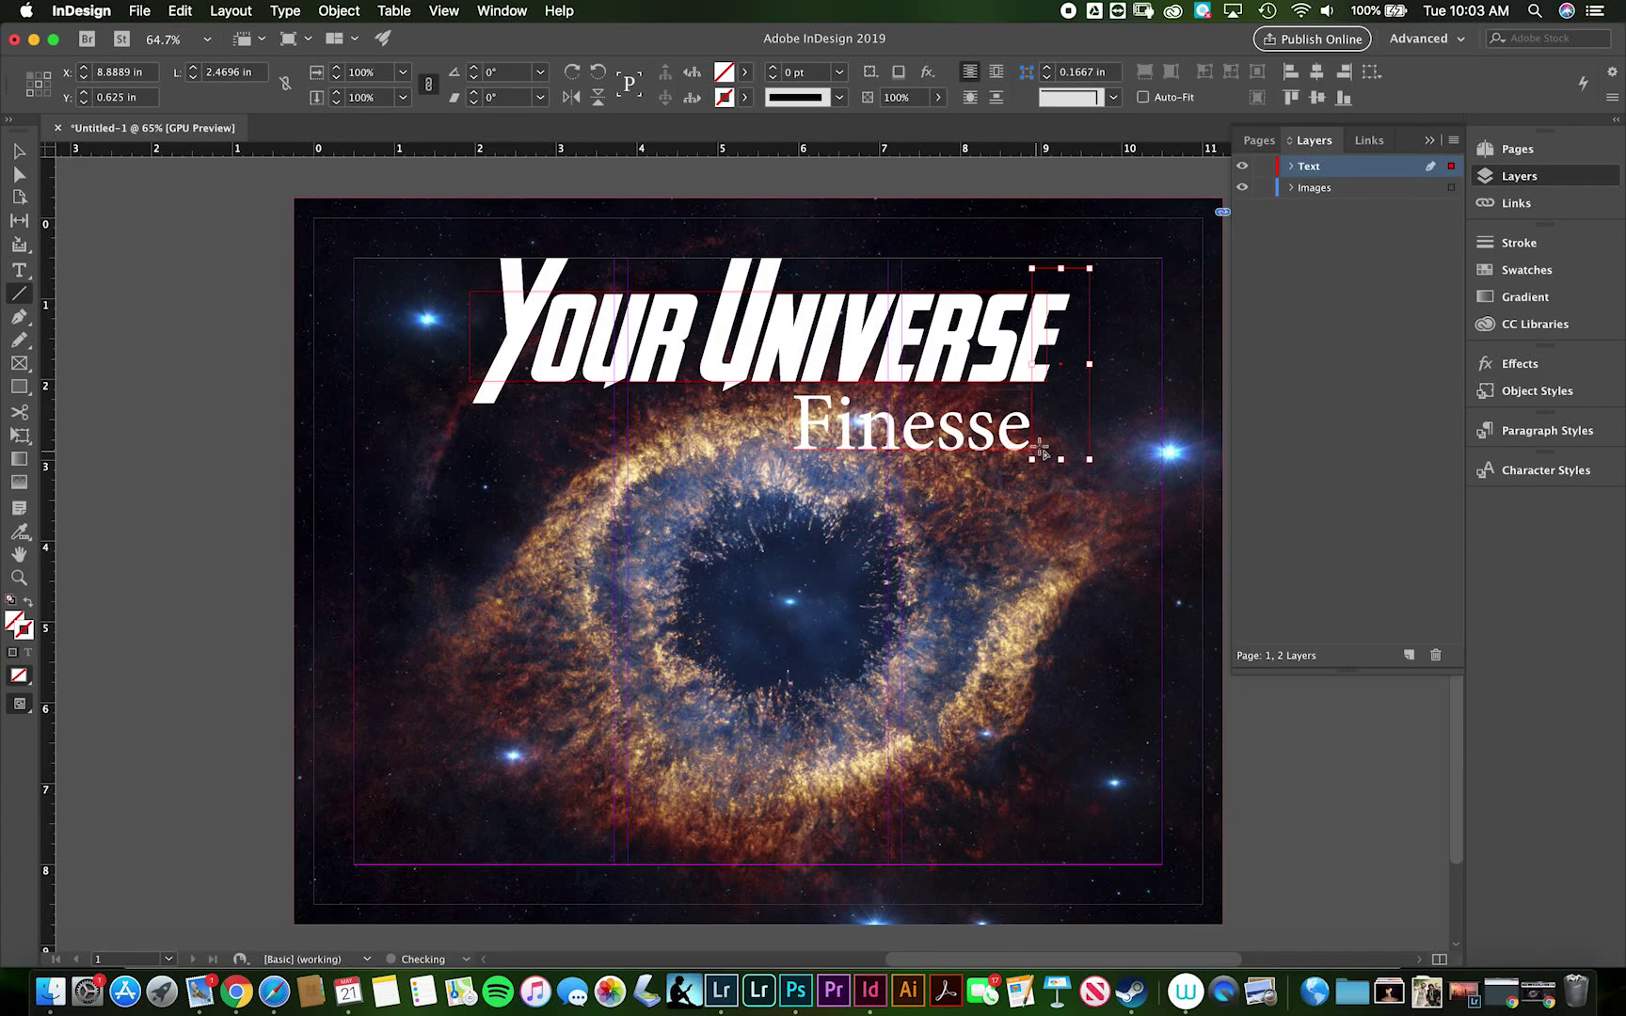
{"action": "left_click", "coordinate": [19, 151]}
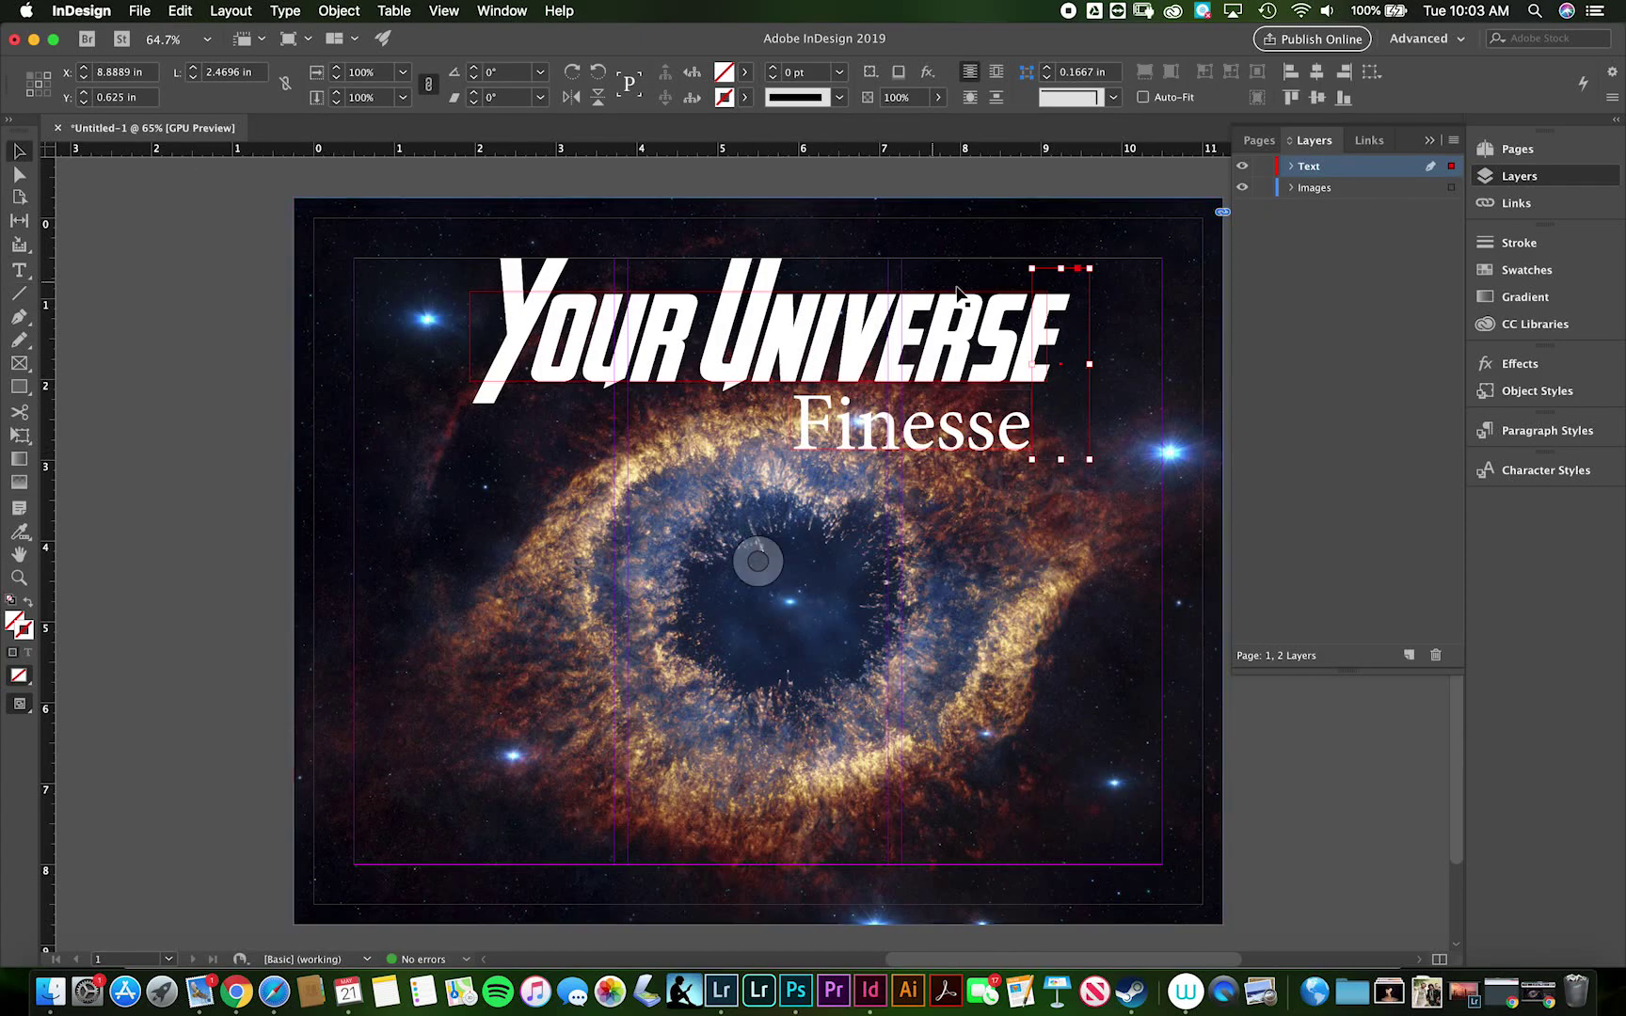
{"action": "left_click_drag", "start_coordinate": [1090, 382], "coordinate": [1080, 386]}
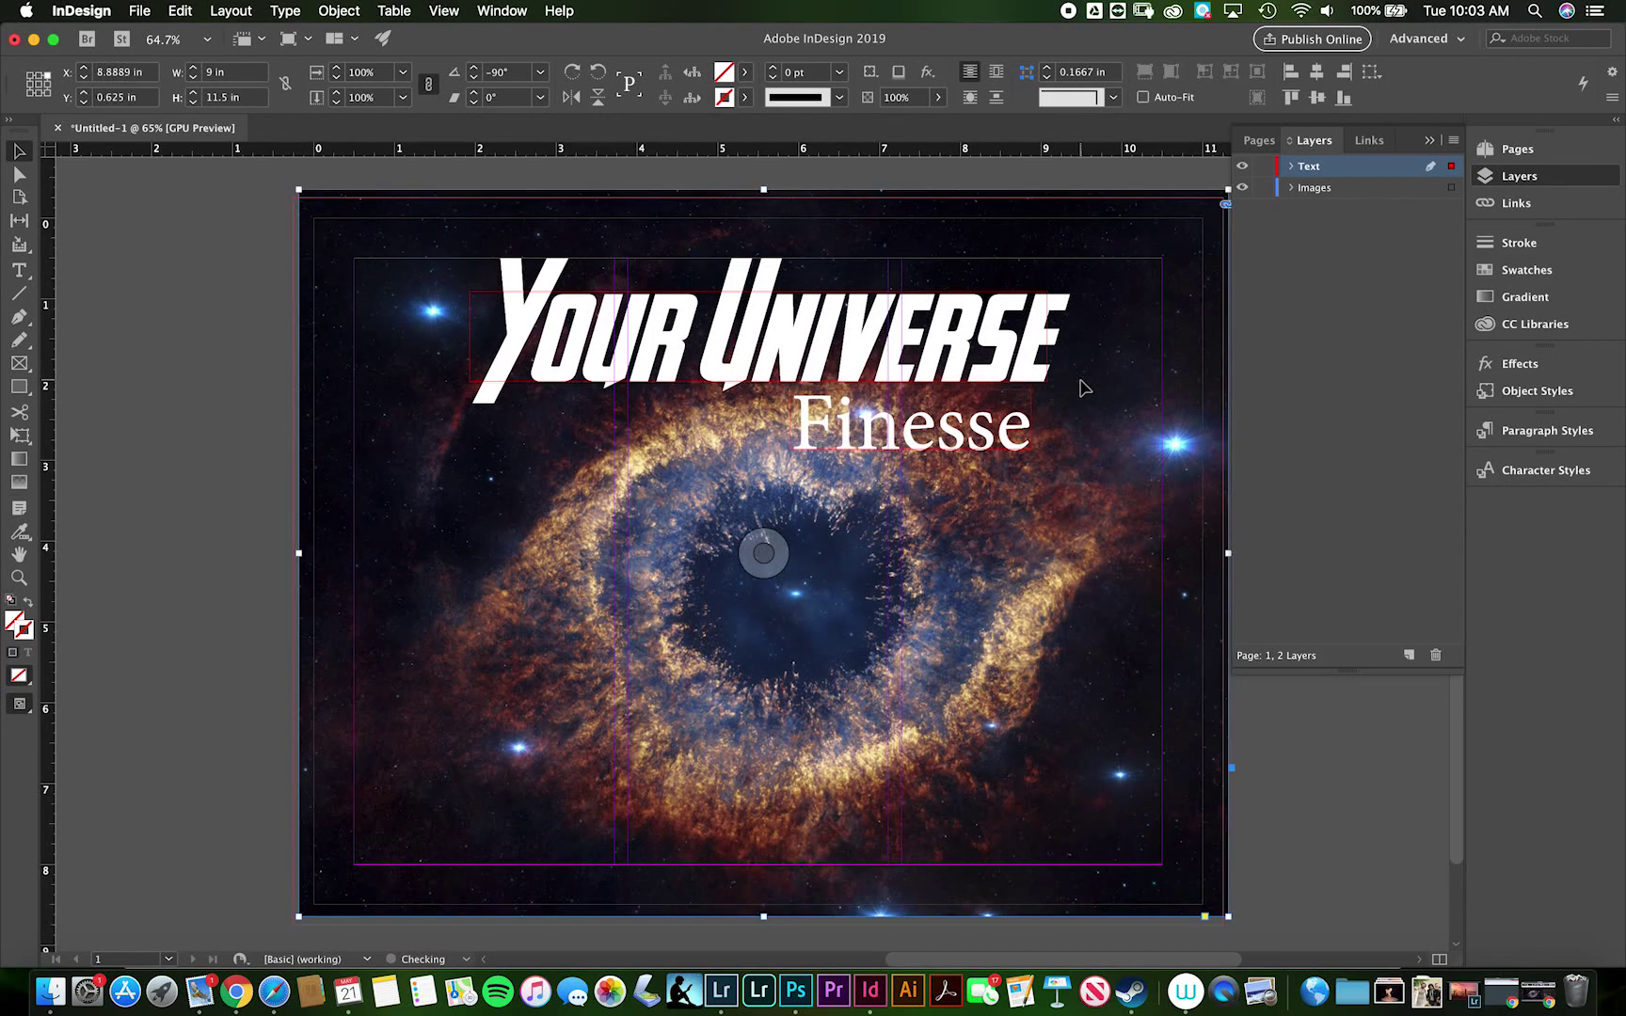
{"action": "key", "text": "super+z"}
{"action": "key", "text": "super+z"}
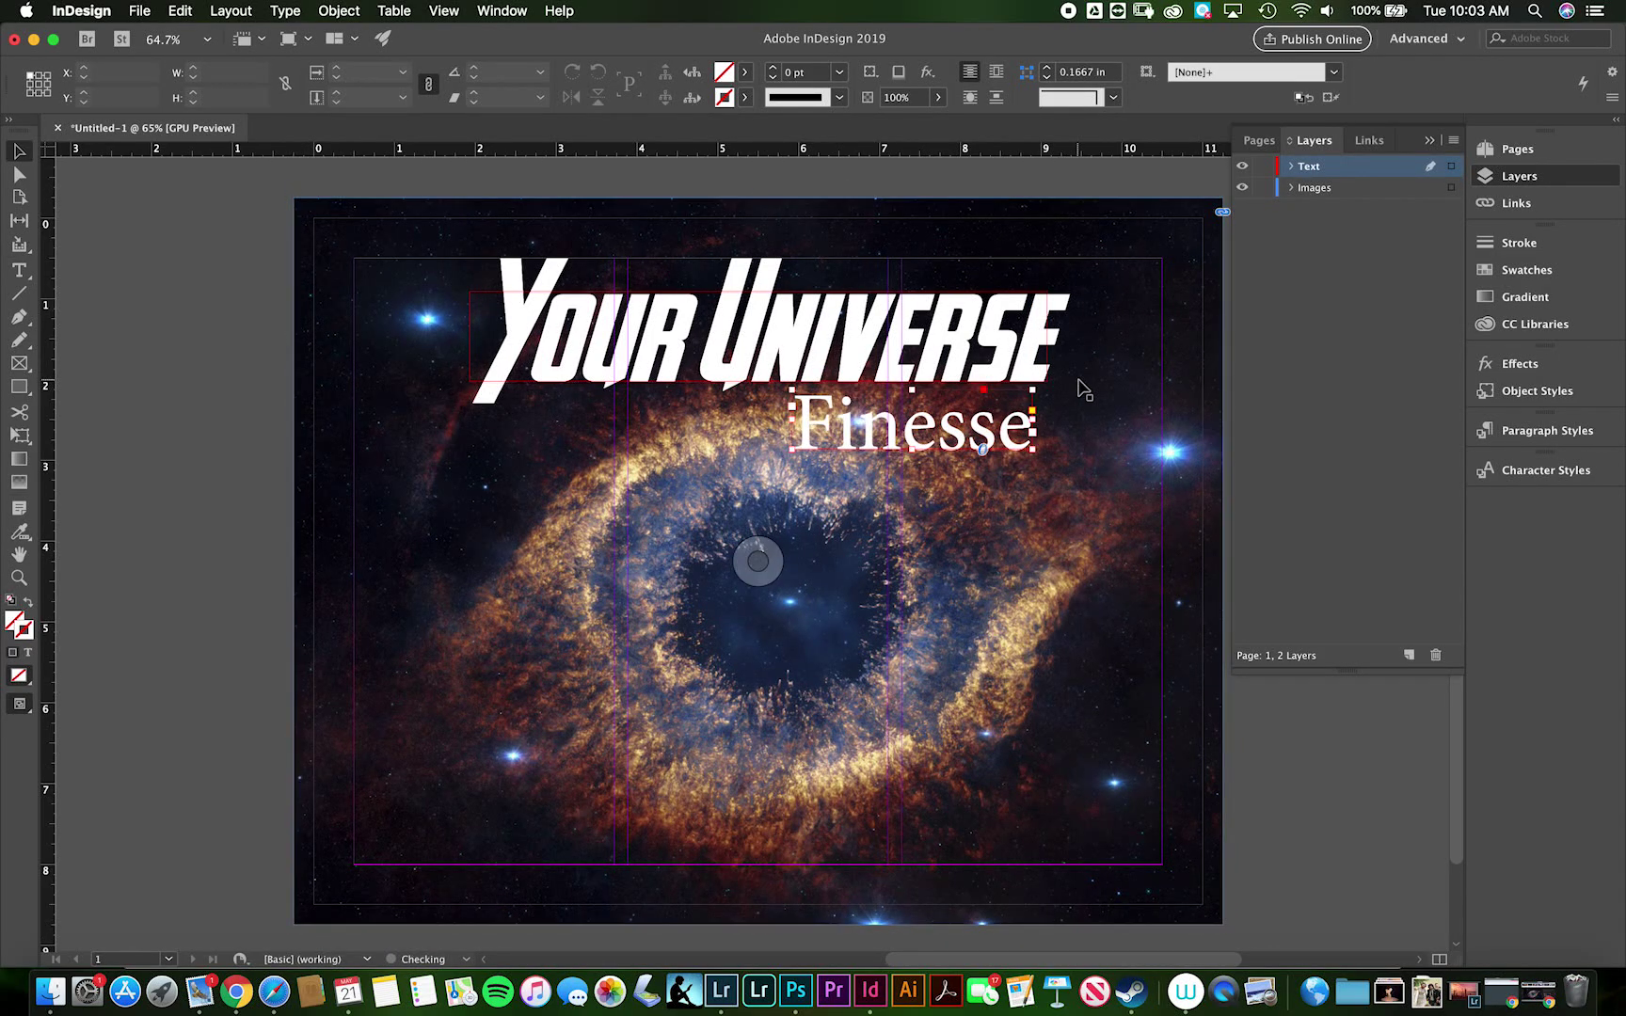
Move Finesse slightly up to tuck it just under the right end of YOUR UNIVERSE.
{"action": "left_click_drag", "start_coordinate": [1023, 427], "coordinate": [1020, 420]}
{"action": "key", "text": "Up"}
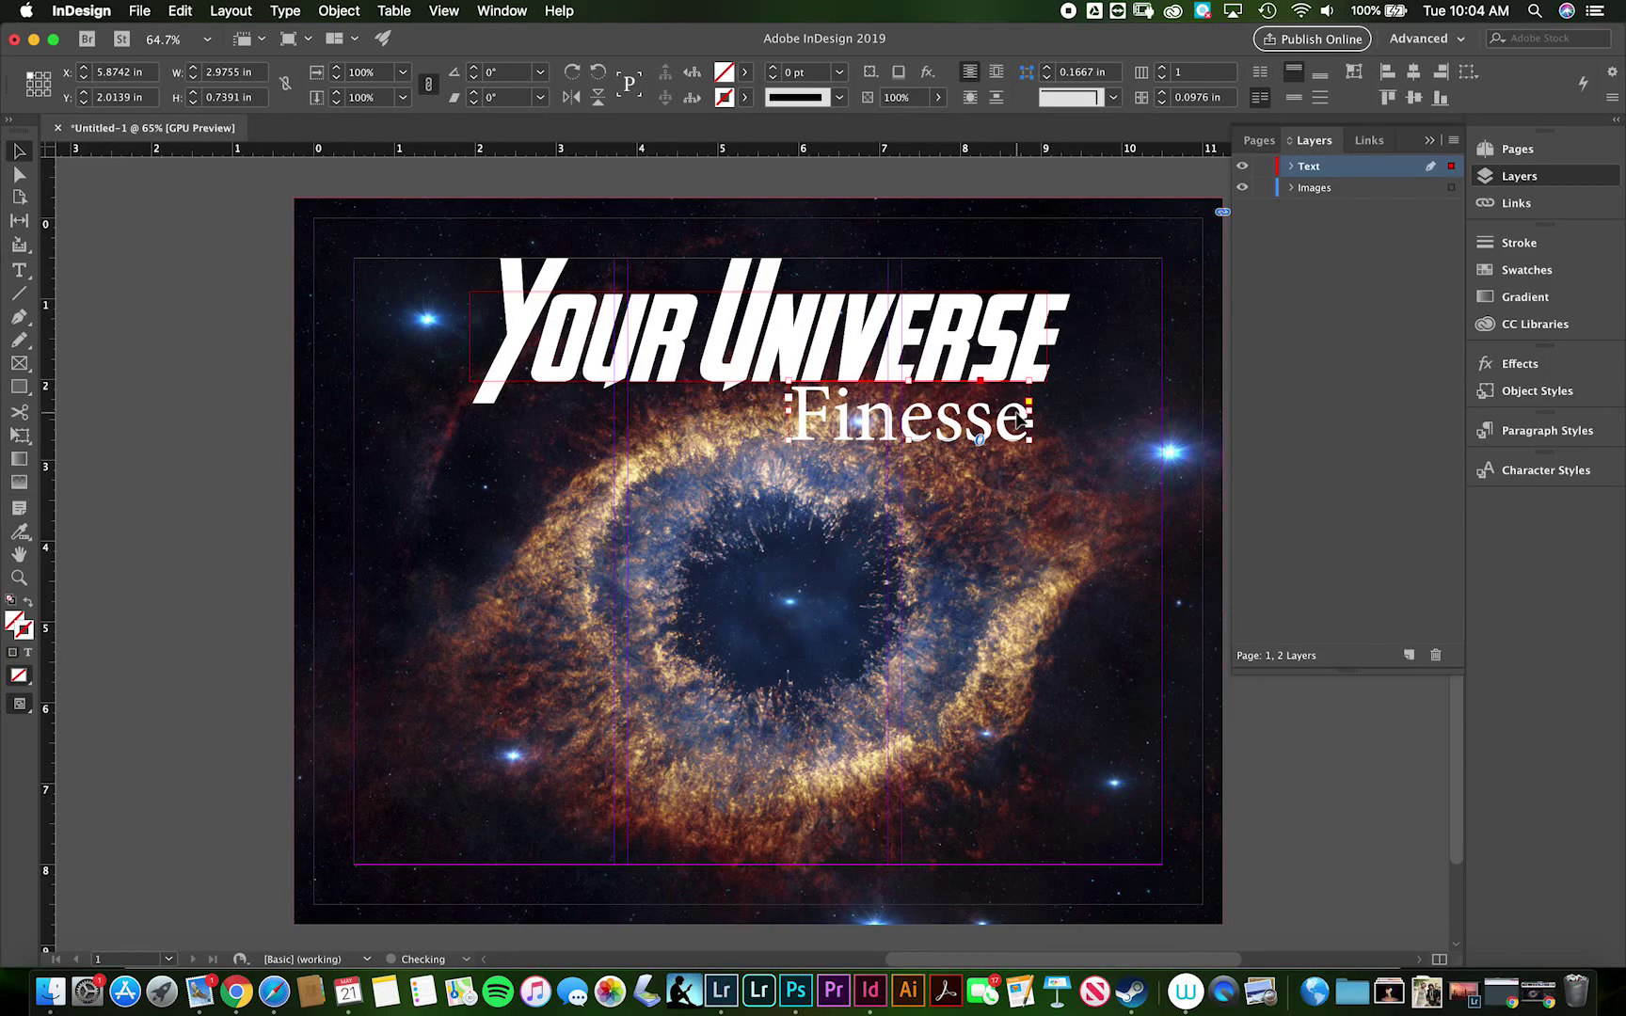
{"action": "key", "text": "Right"}
{"action": "key", "text": "Right"}
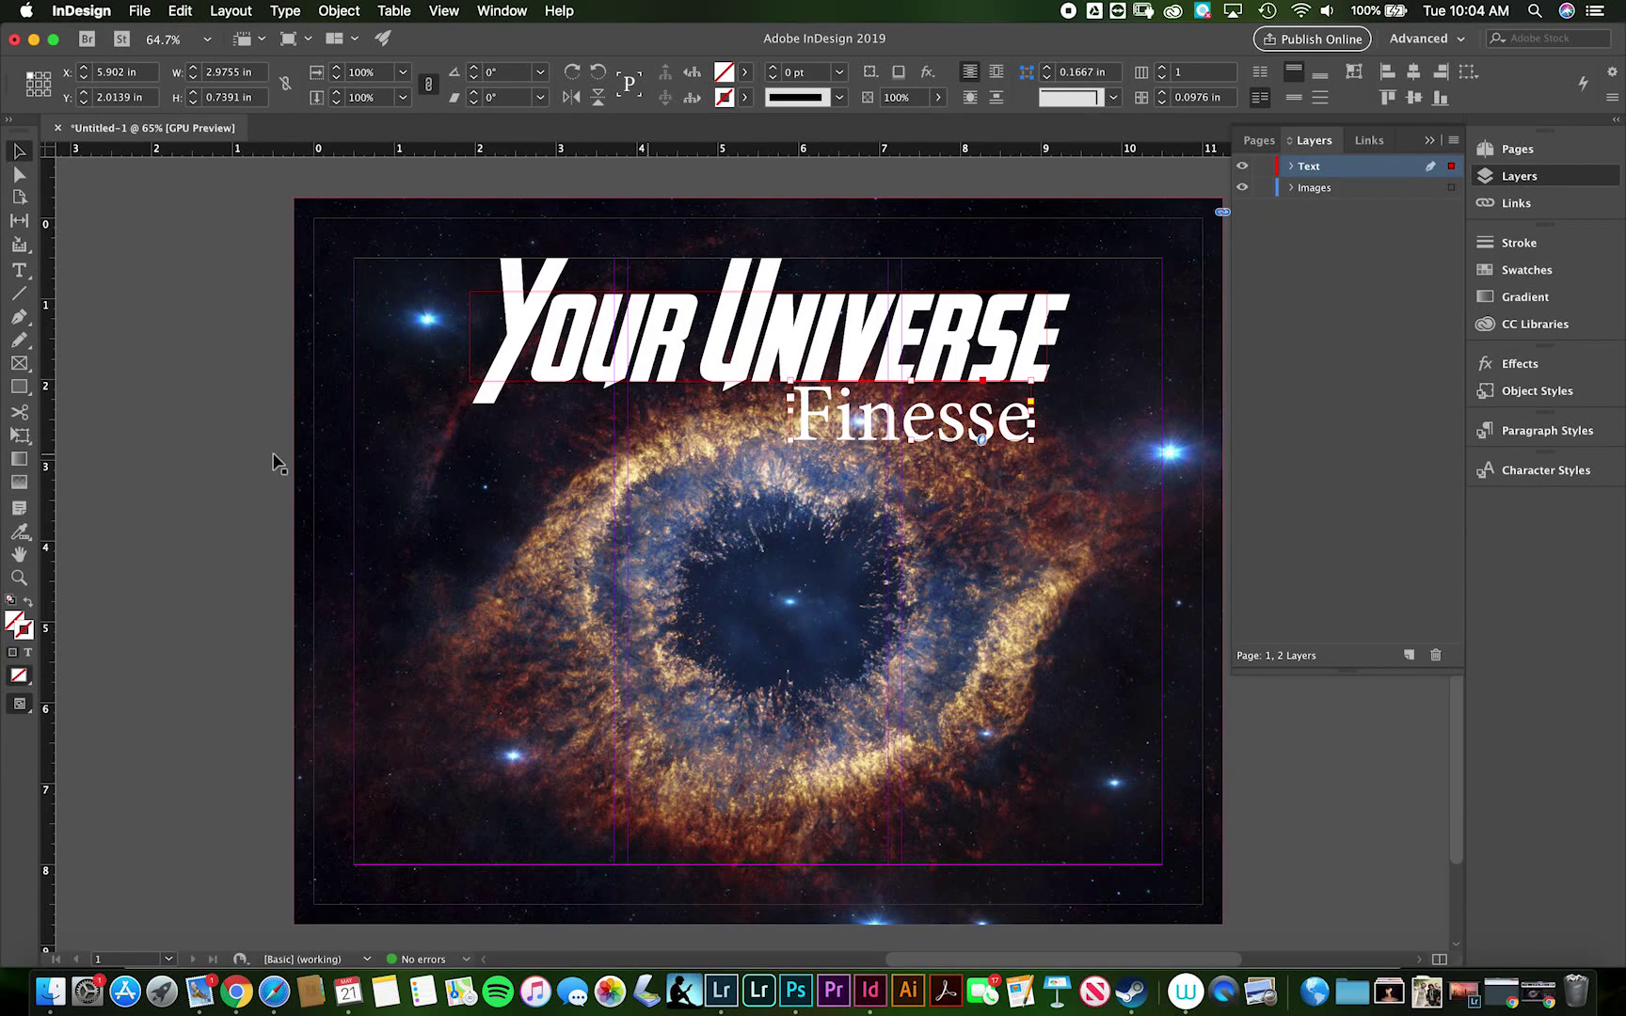
{"action": "left_click", "coordinate": [235, 463]}
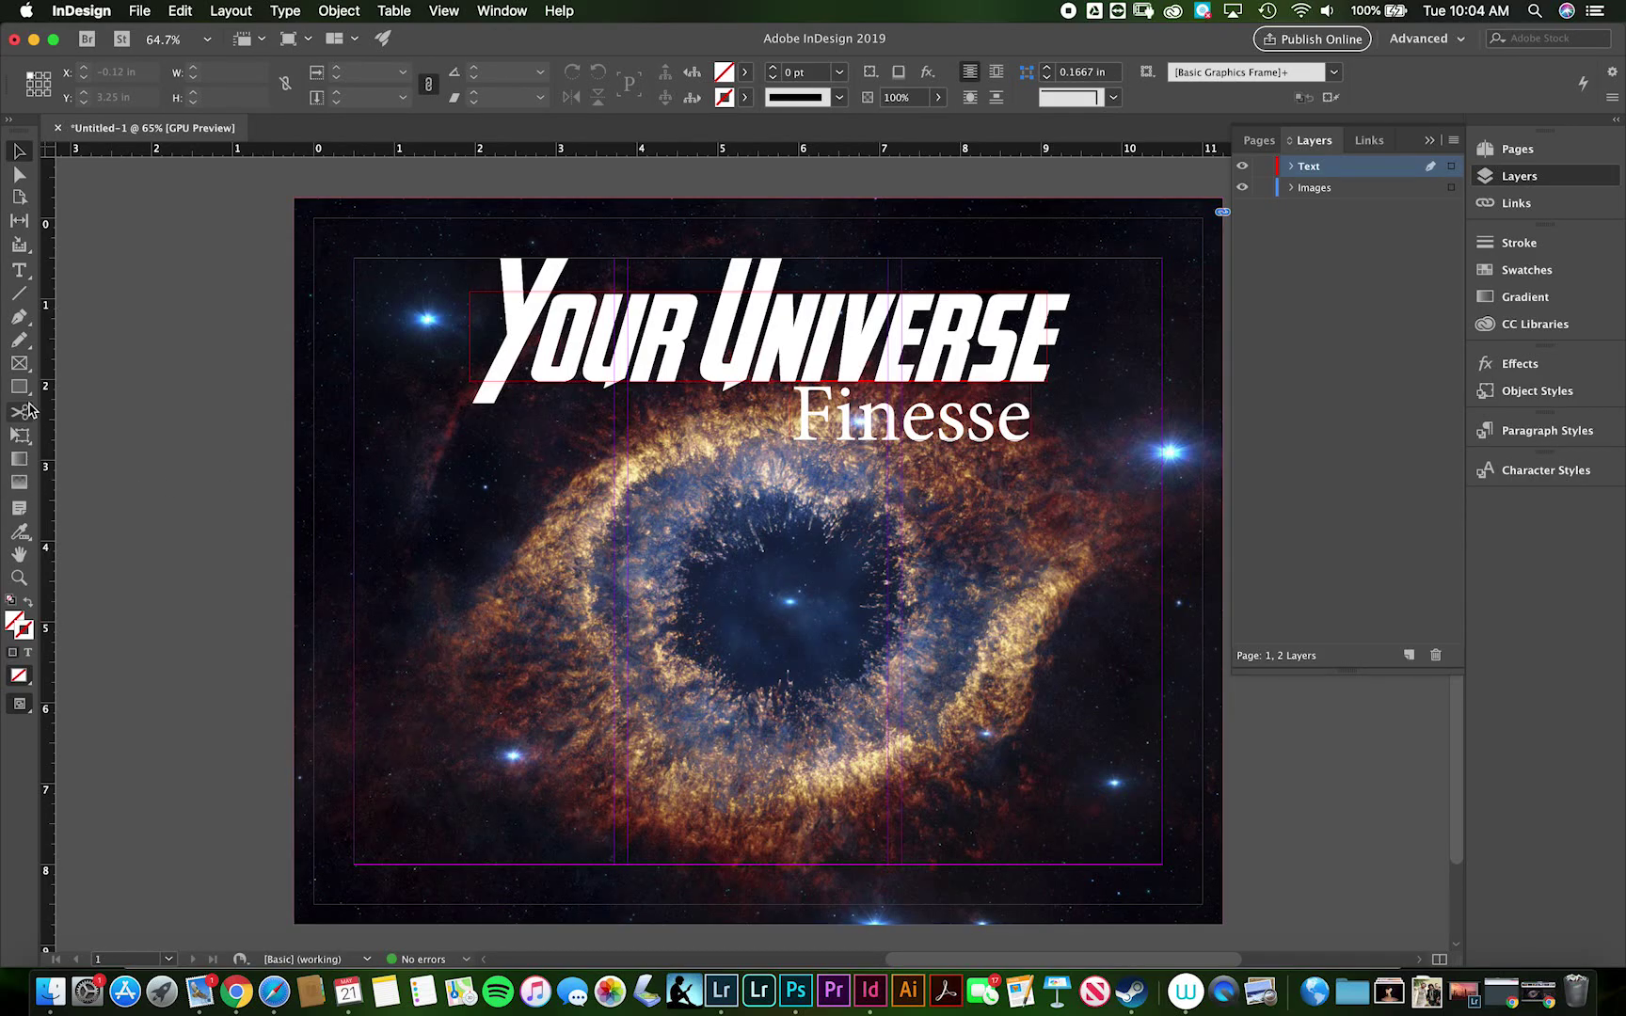
Draw a 3.22 × 4.53 in frame in the poster's lower-left area, then view the brief in Safari.
{"action": "left_click", "coordinate": [19, 363]}
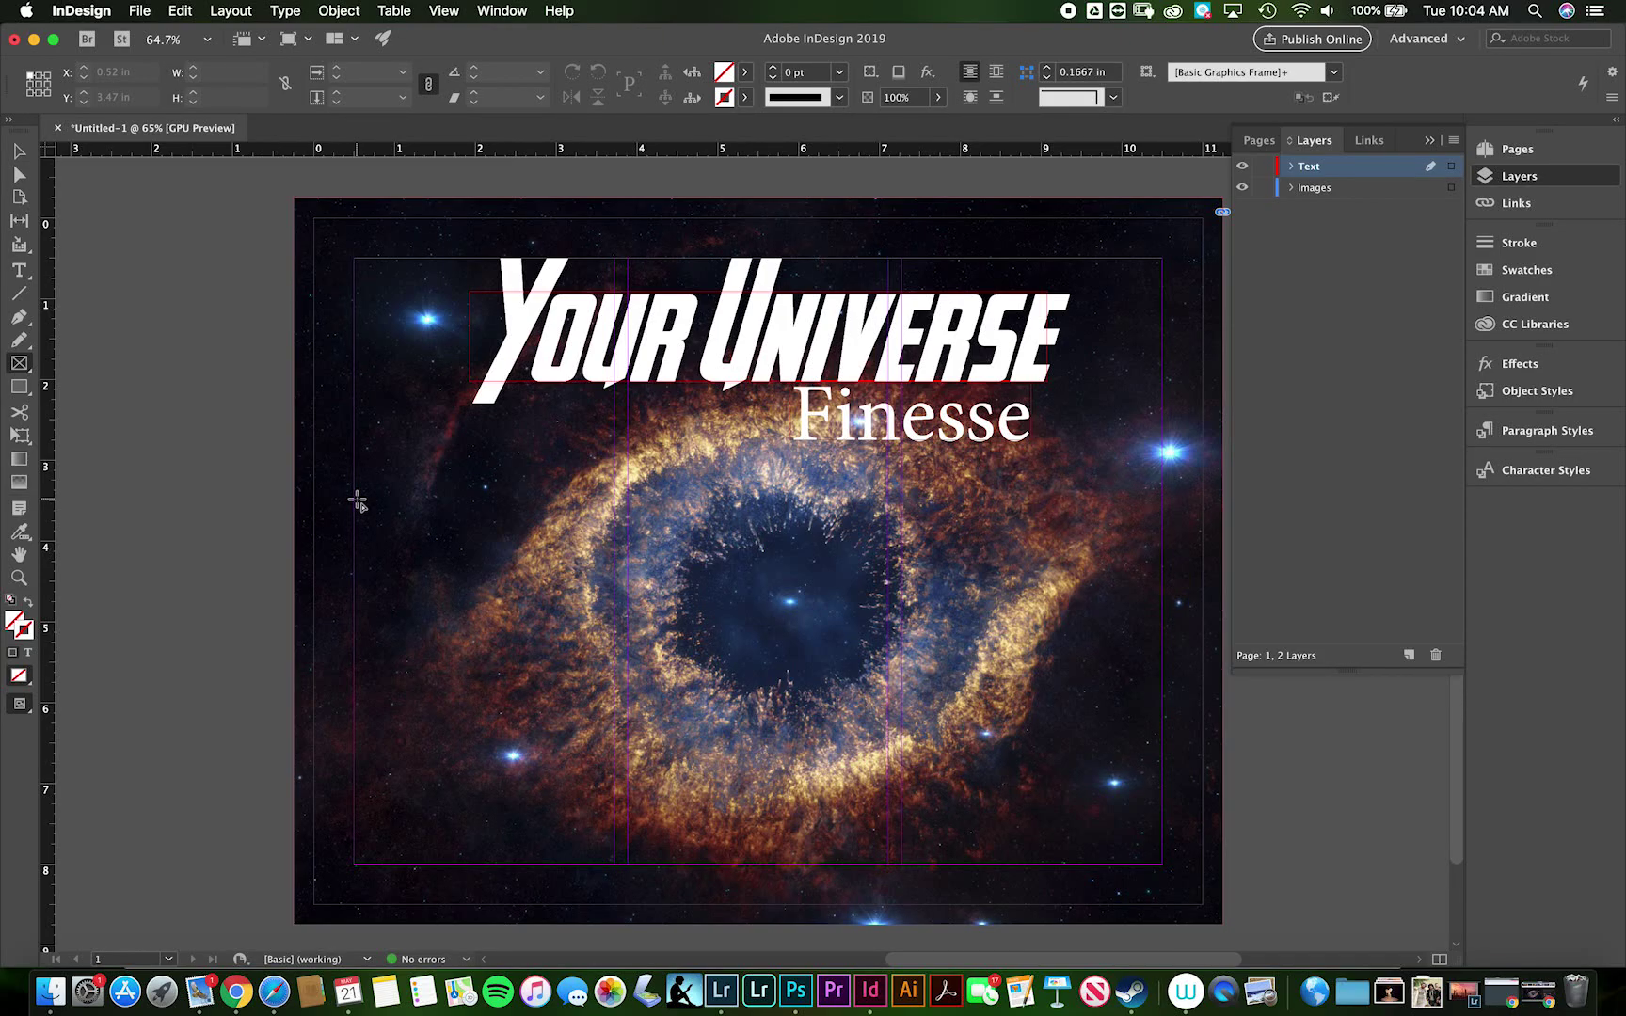
{"action": "left_click_drag", "start_coordinate": [355, 498], "coordinate": [613, 863]}
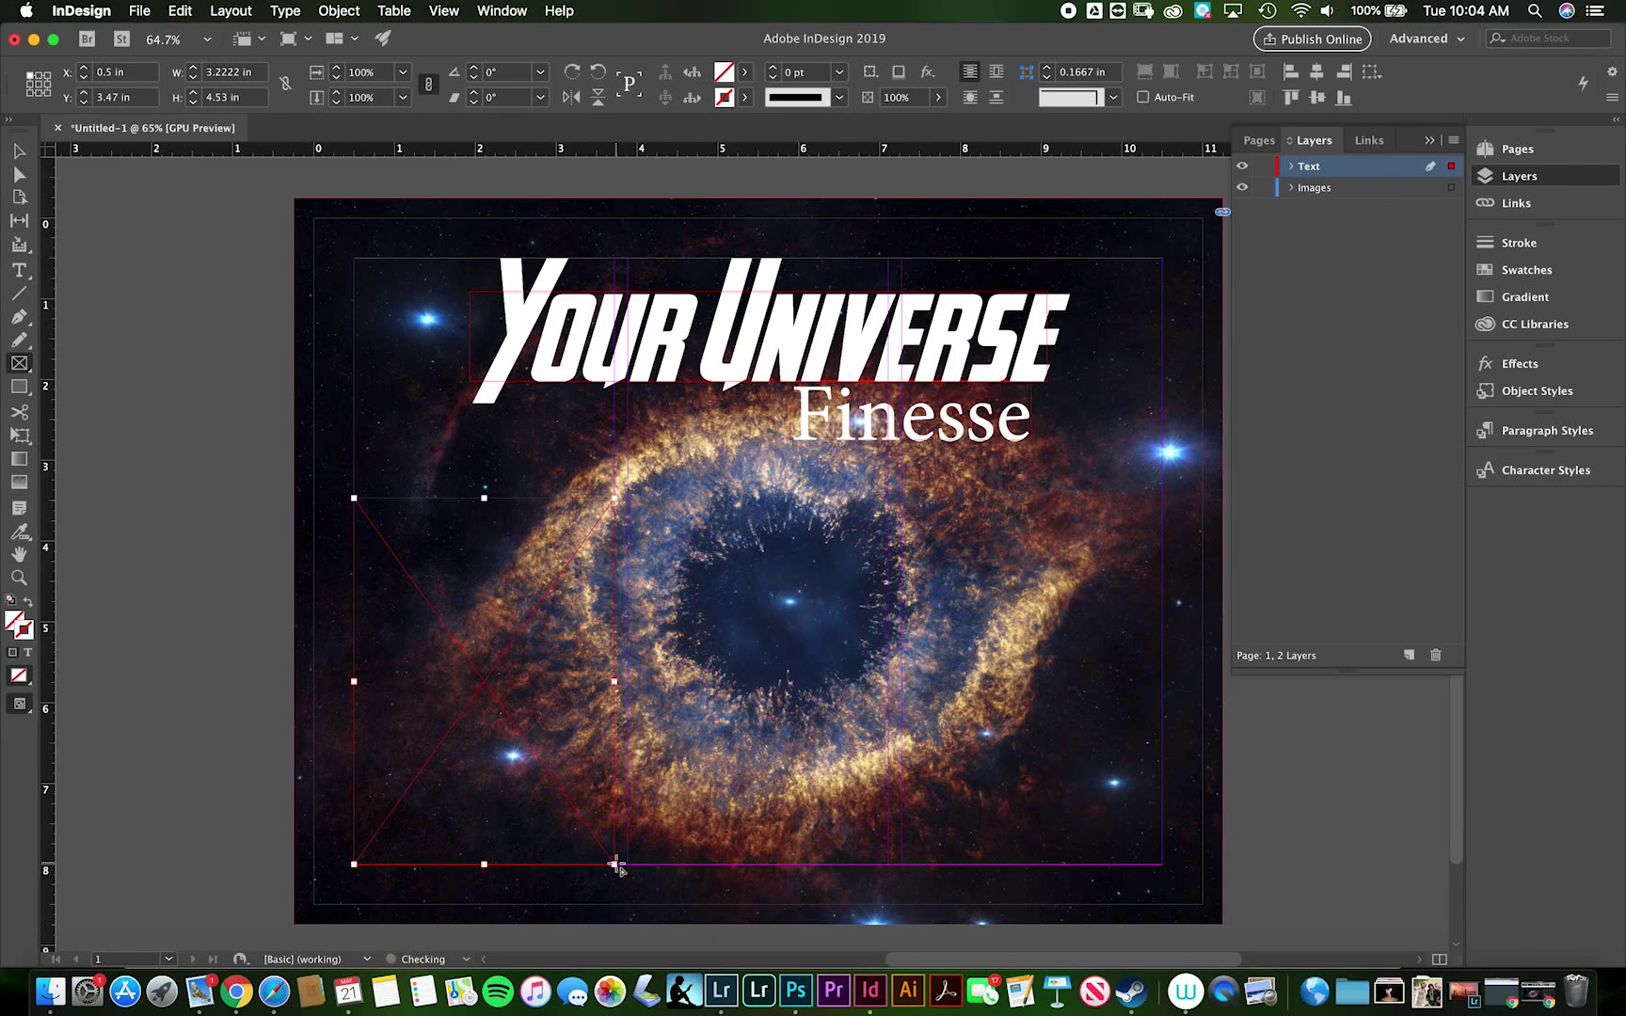
{"action": "key", "text": "t"}
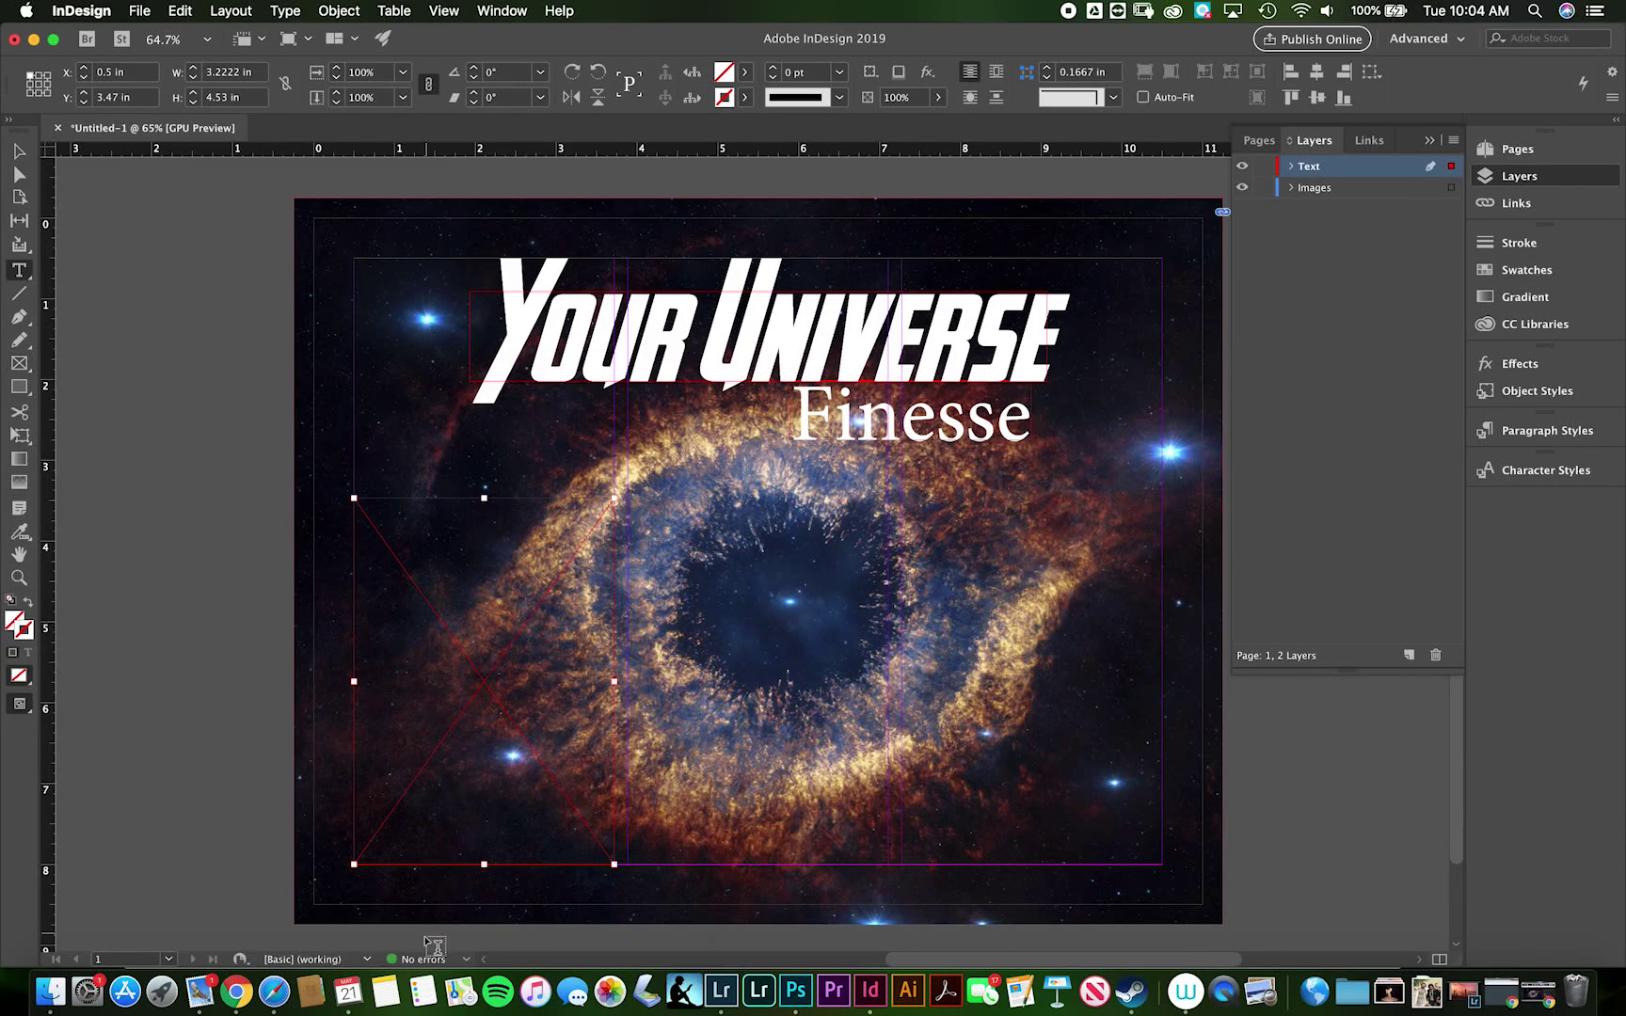
{"action": "left_click", "coordinate": [273, 989]}
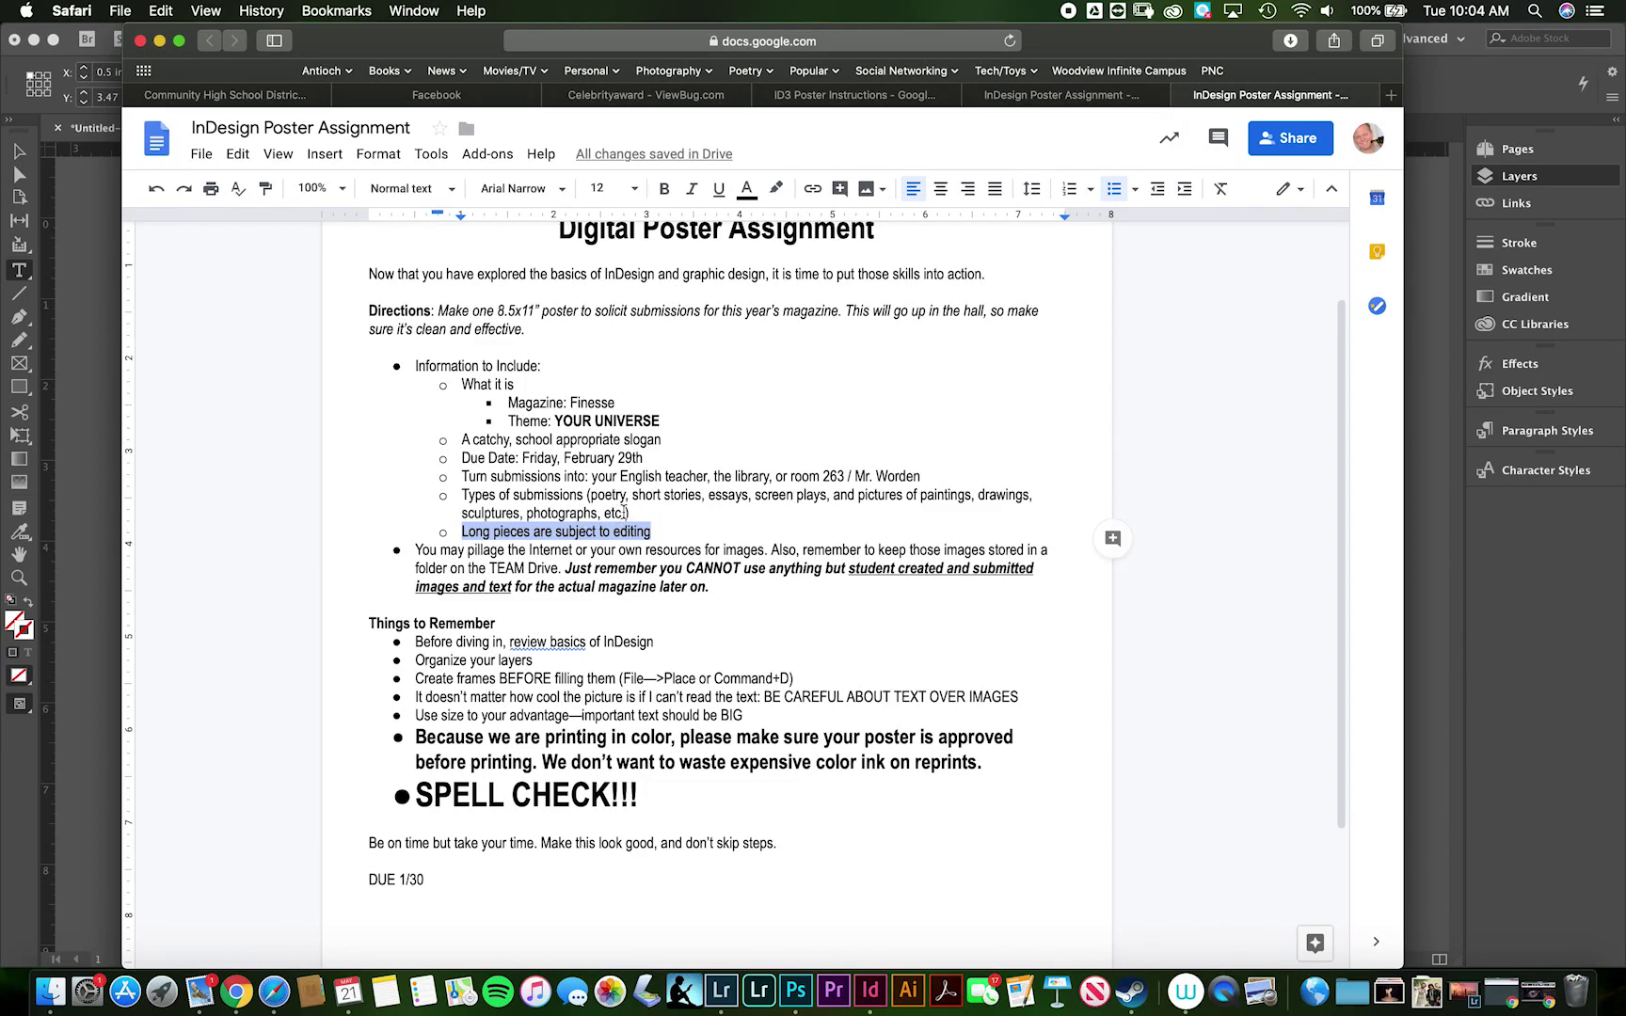
Make the lower-left frame a text frame in Baskerville, type 'Th', and select all its text.
{"action": "key", "text": "cmd+Tab"}
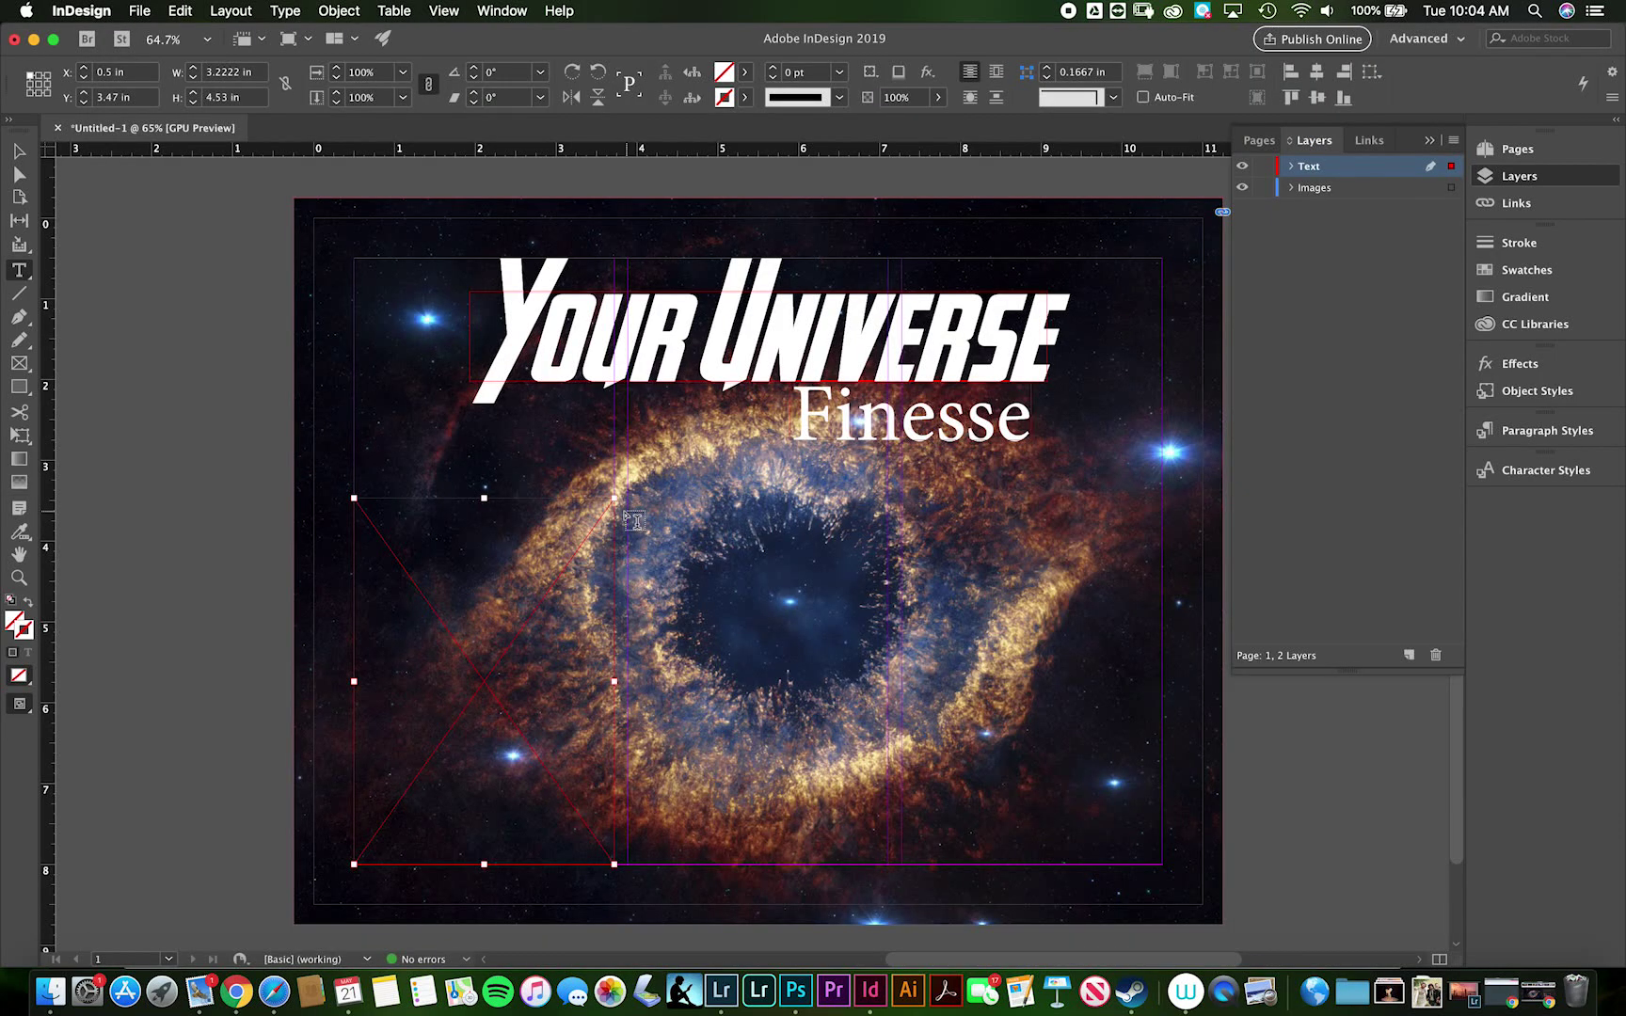
{"action": "left_click", "coordinate": [406, 525]}
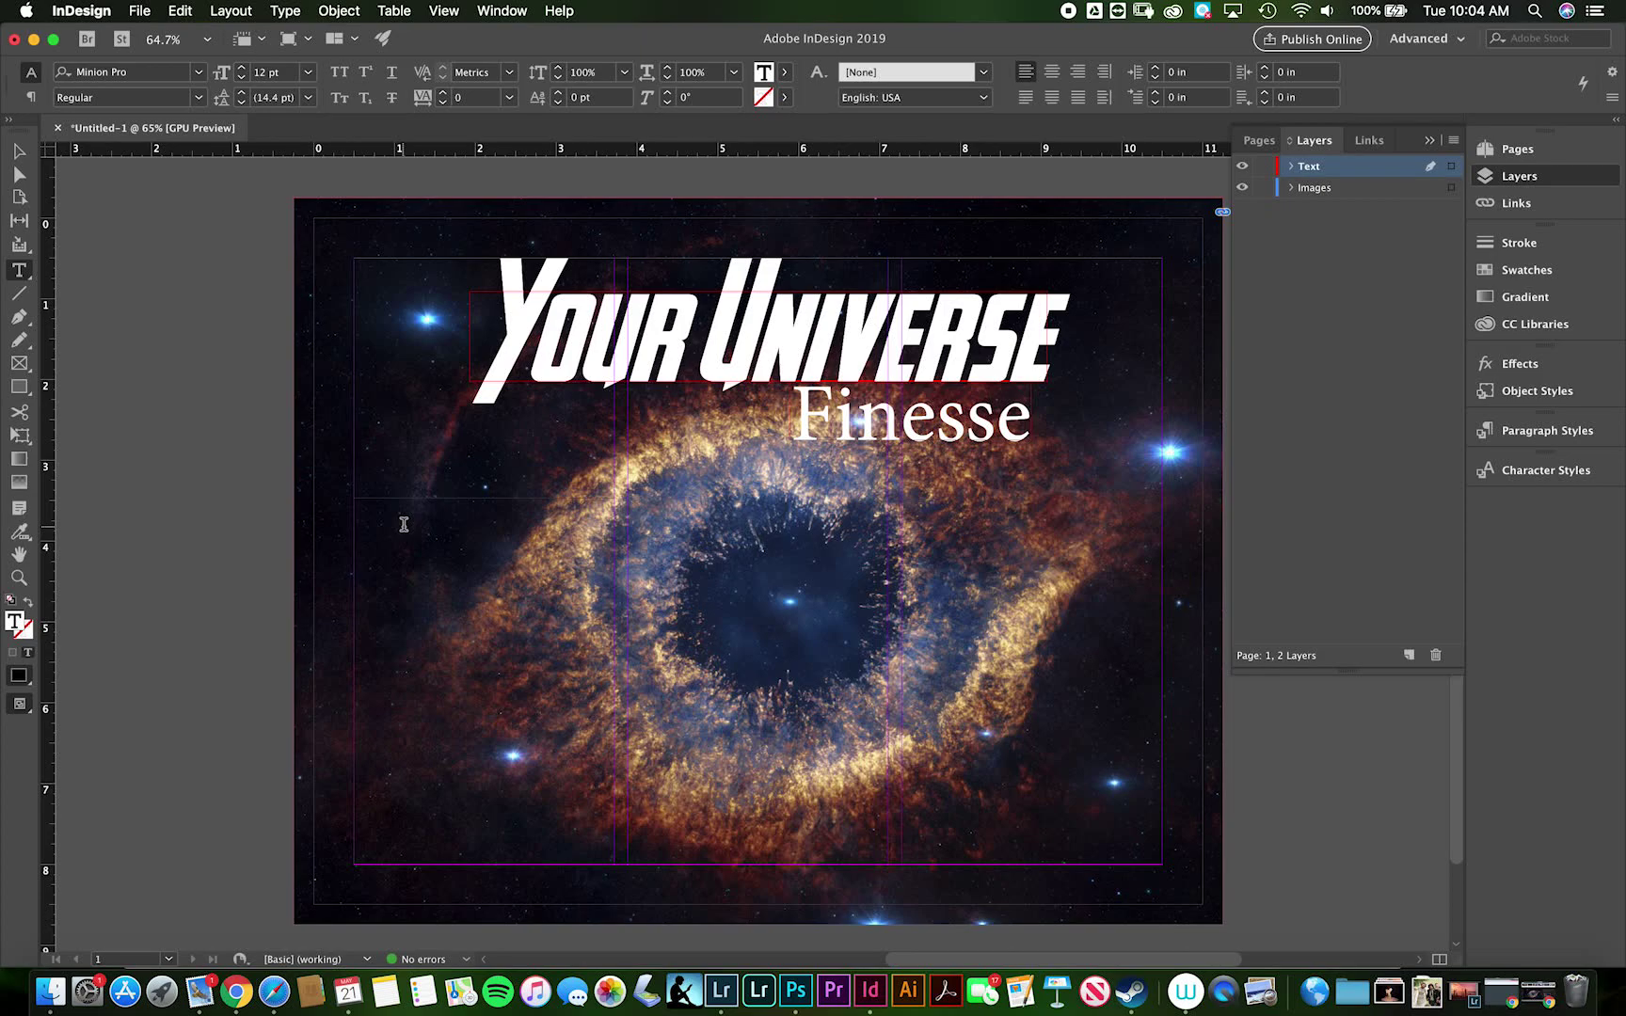
{"action": "left_click", "coordinate": [198, 71]}
{"action": "scroll", "coordinate": [169, 240], "scroll_direction": "up", "scroll_amount": 15}
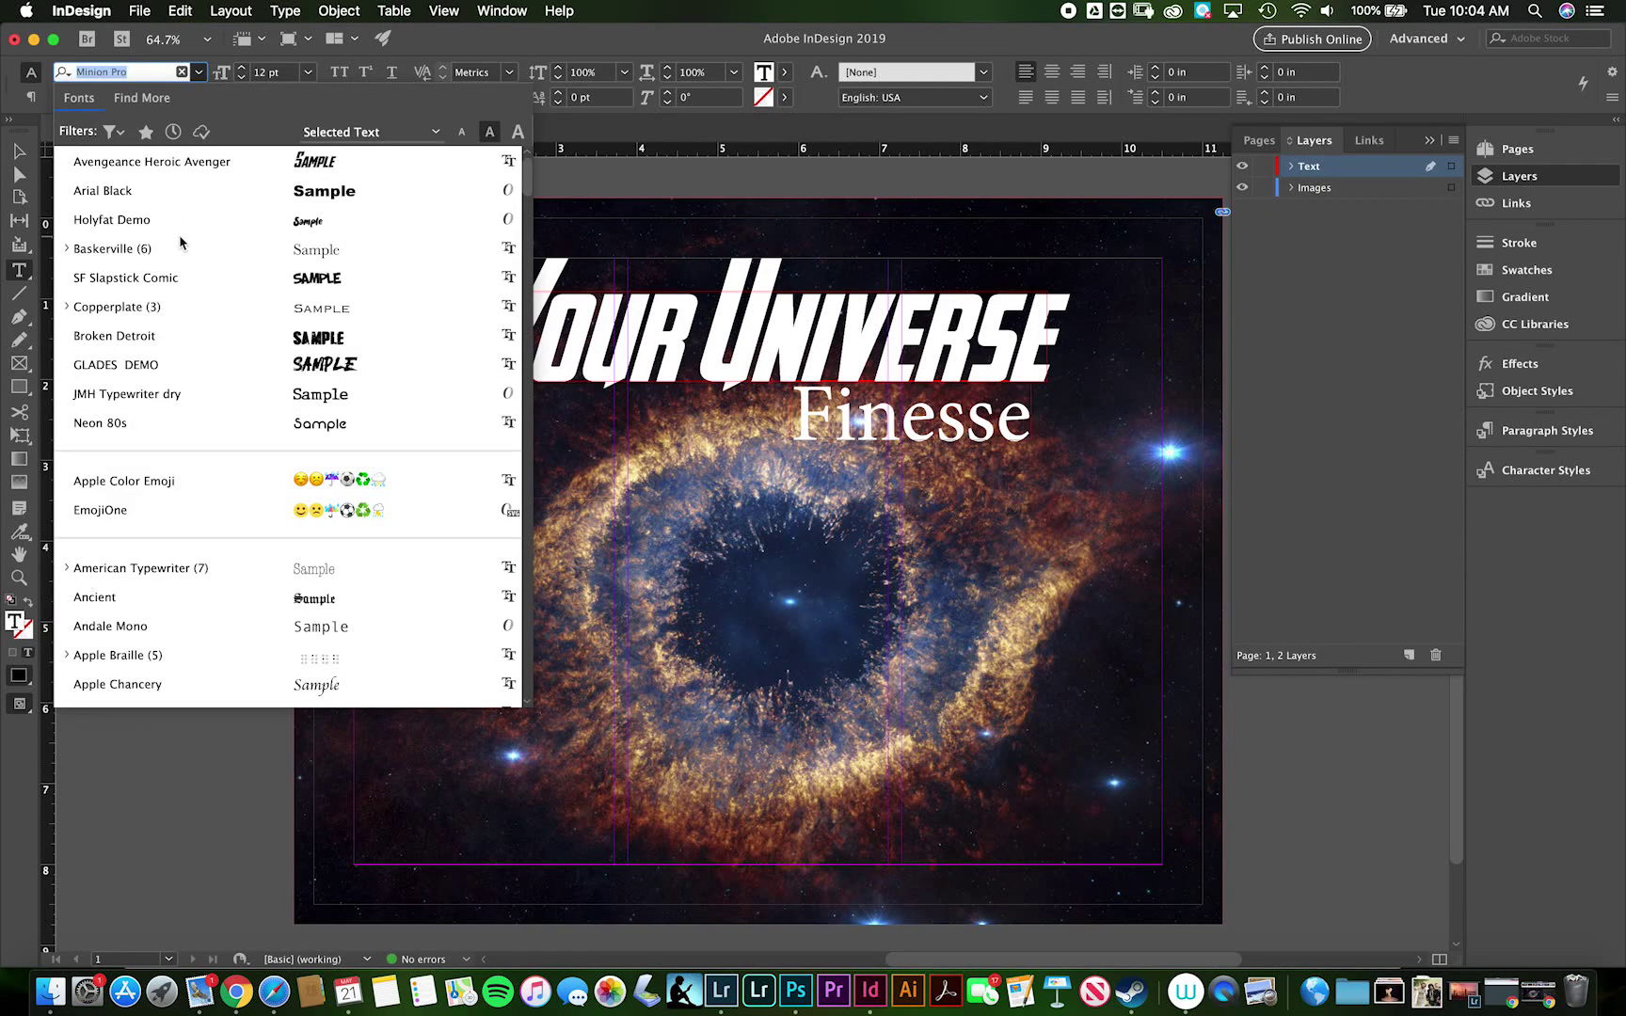
{"action": "left_click", "coordinate": [102, 257]}
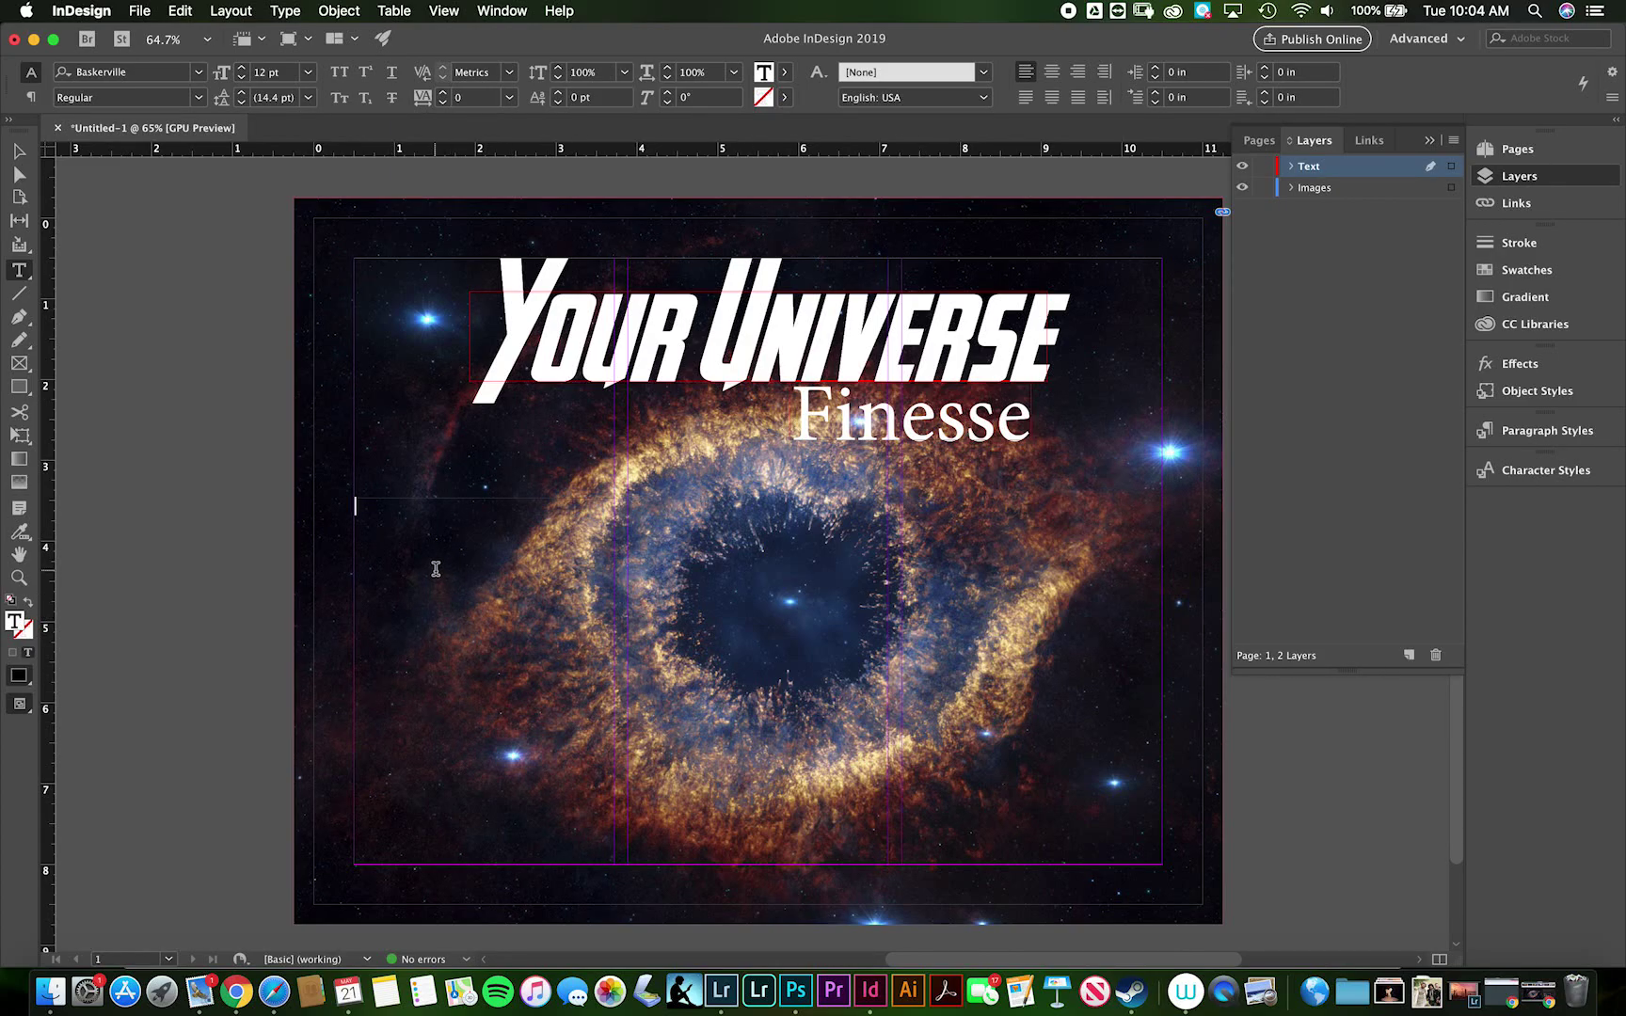
{"action": "type", "text": "Th"}
{"action": "key", "text": "super+a"}
Colour the selected body text white using the [Paper] swatch.
{"action": "left_click", "coordinate": [789, 99]}
{"action": "left_click", "coordinate": [584, 175]}
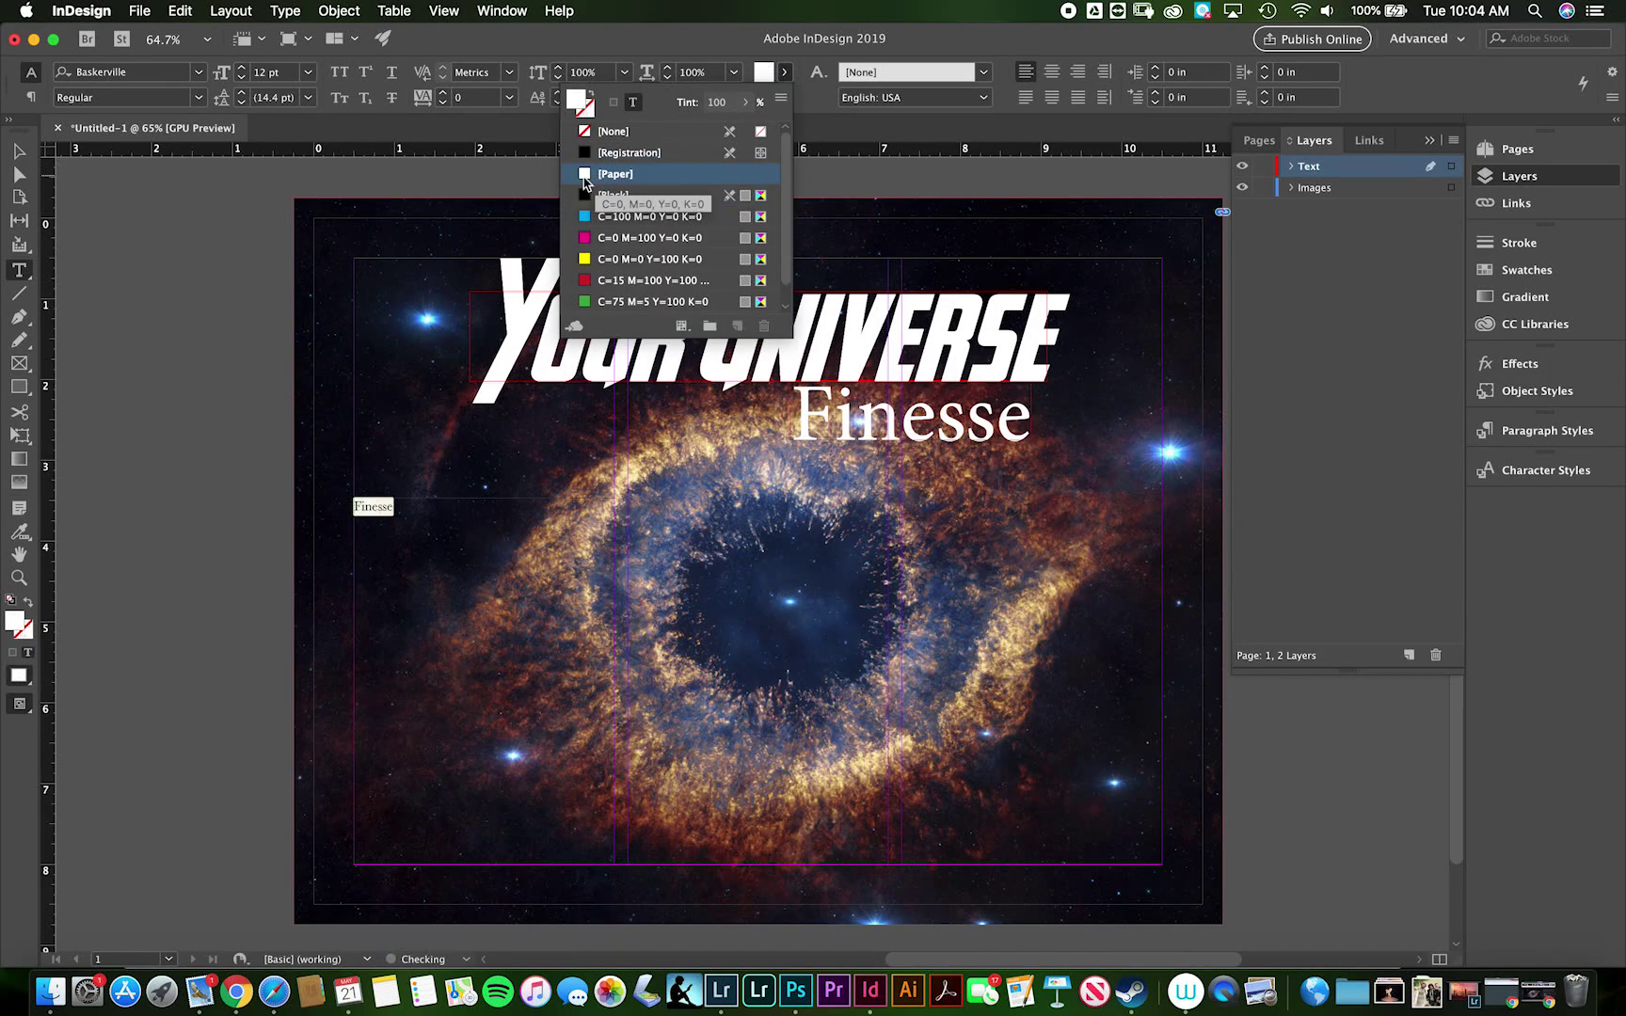
{"action": "left_click", "coordinate": [400, 510]}
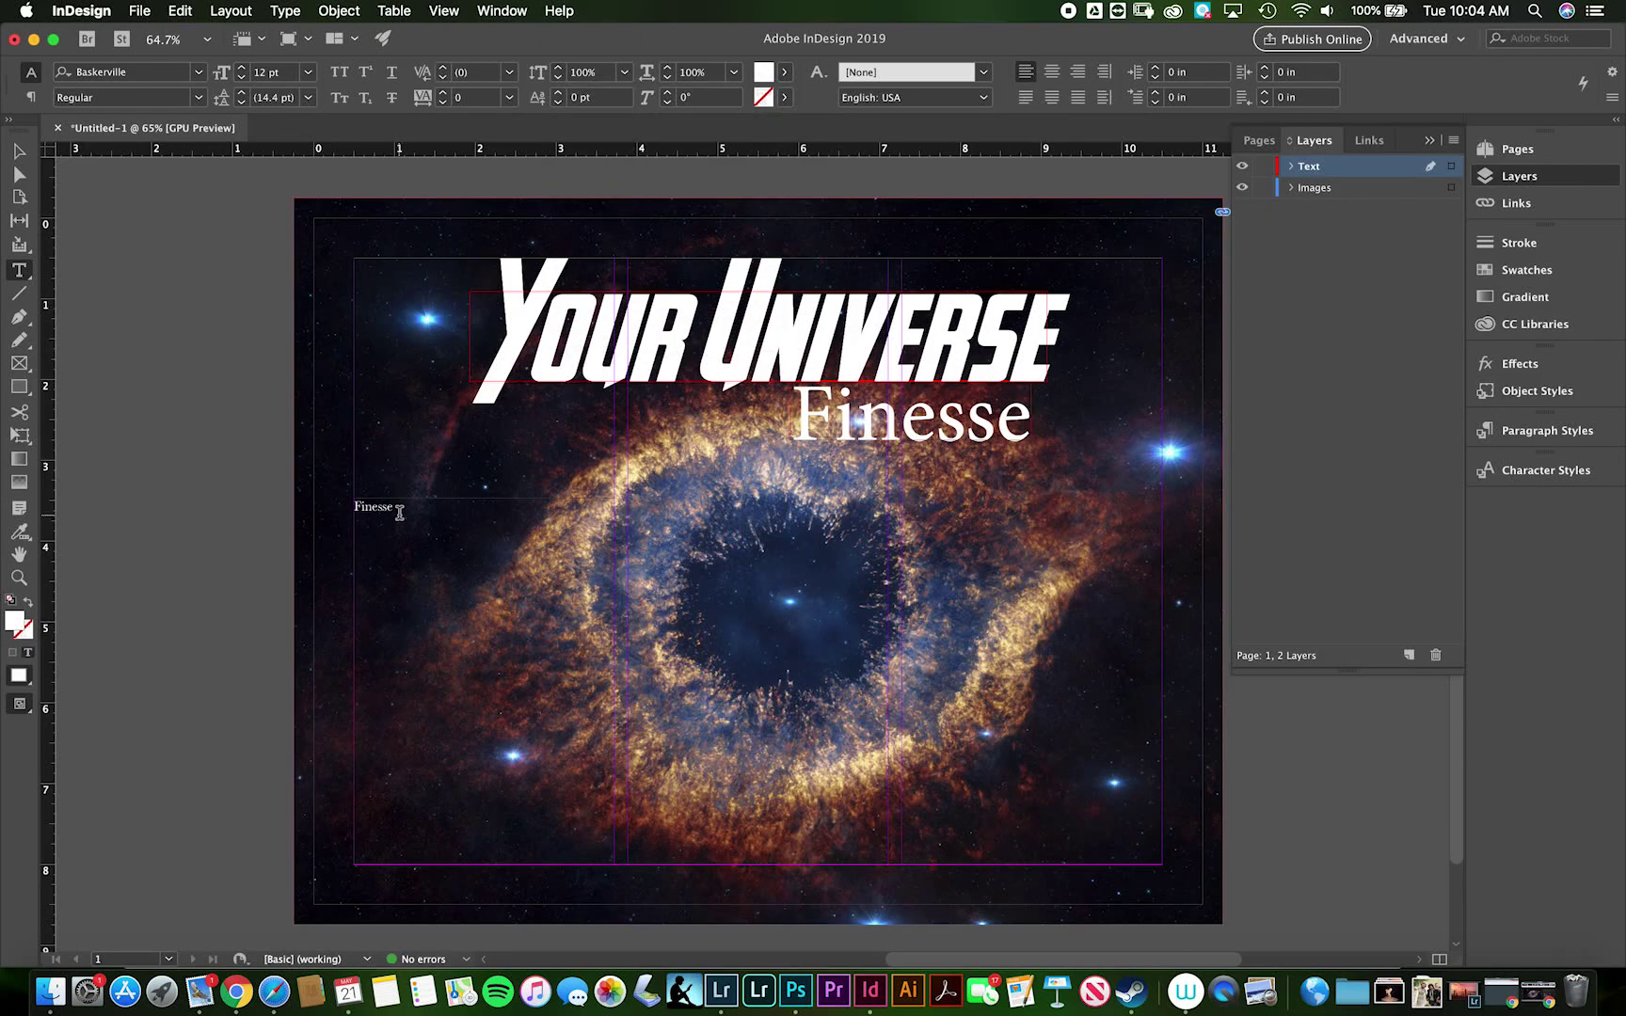
Type the body copy about the award-winning Finesse, ending 'including, but not limited to'.
{"action": "left_click", "coordinate": [395, 510]}
{"action": "type", "text": "is our"}
{"action": "type", "text": "award-winning literary magazine."}
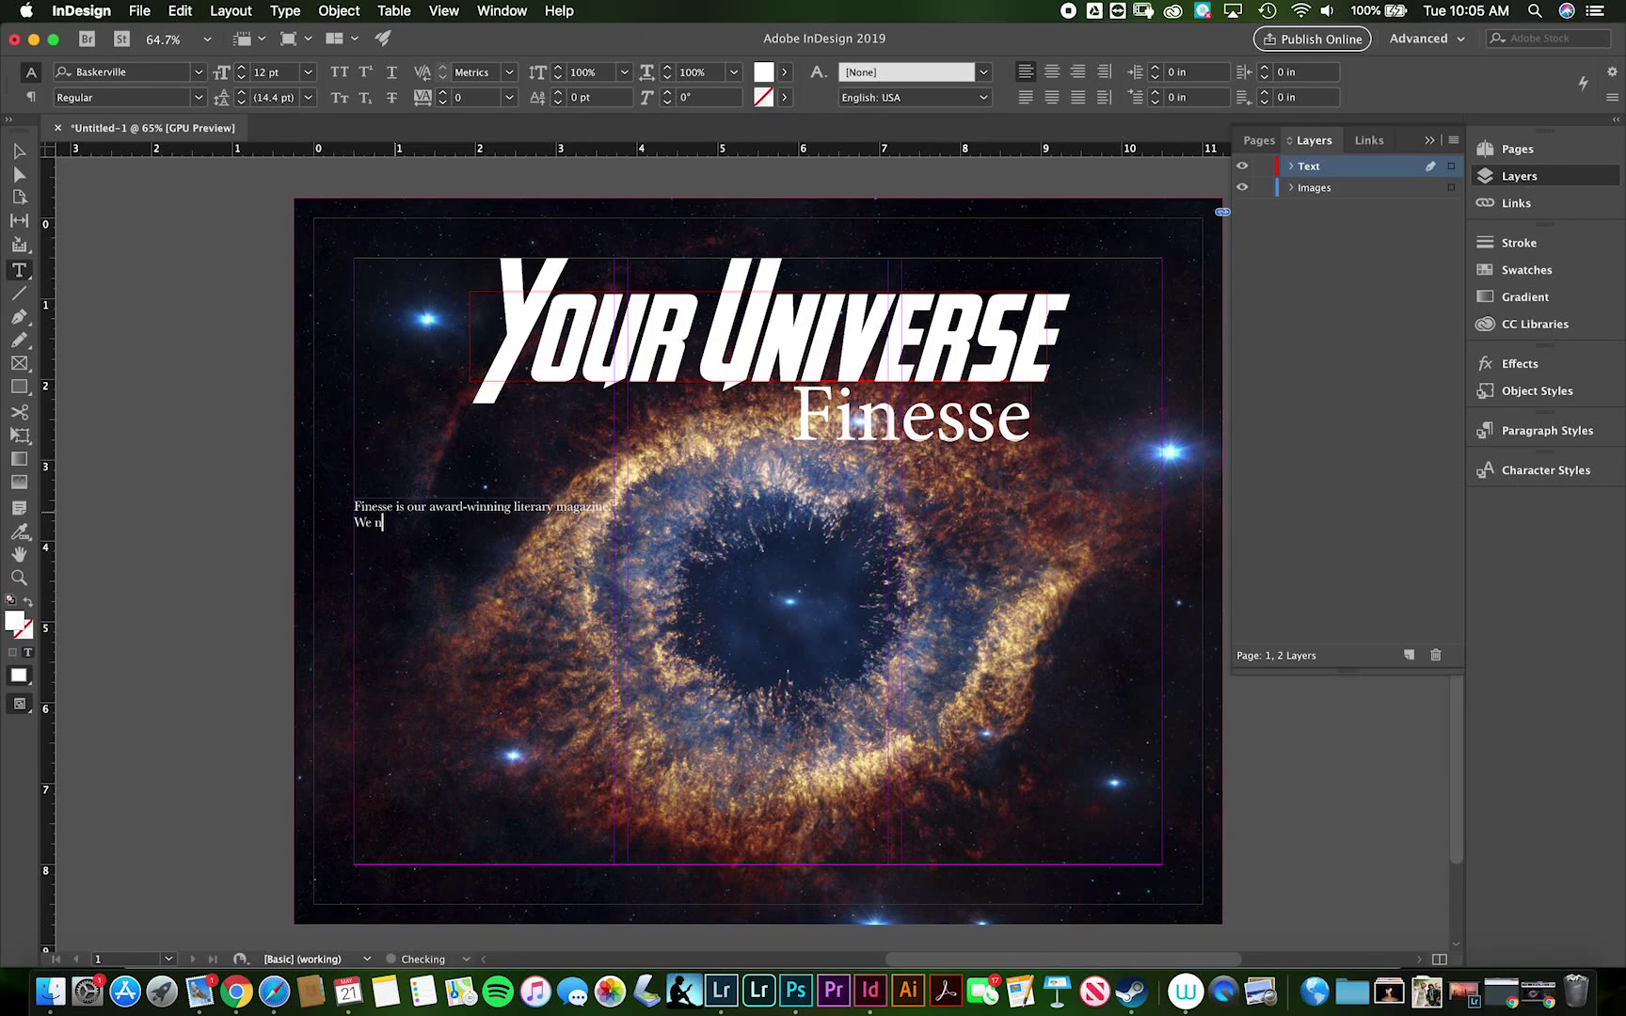
{"action": "type", "text": "YOU to submit art and writing"}
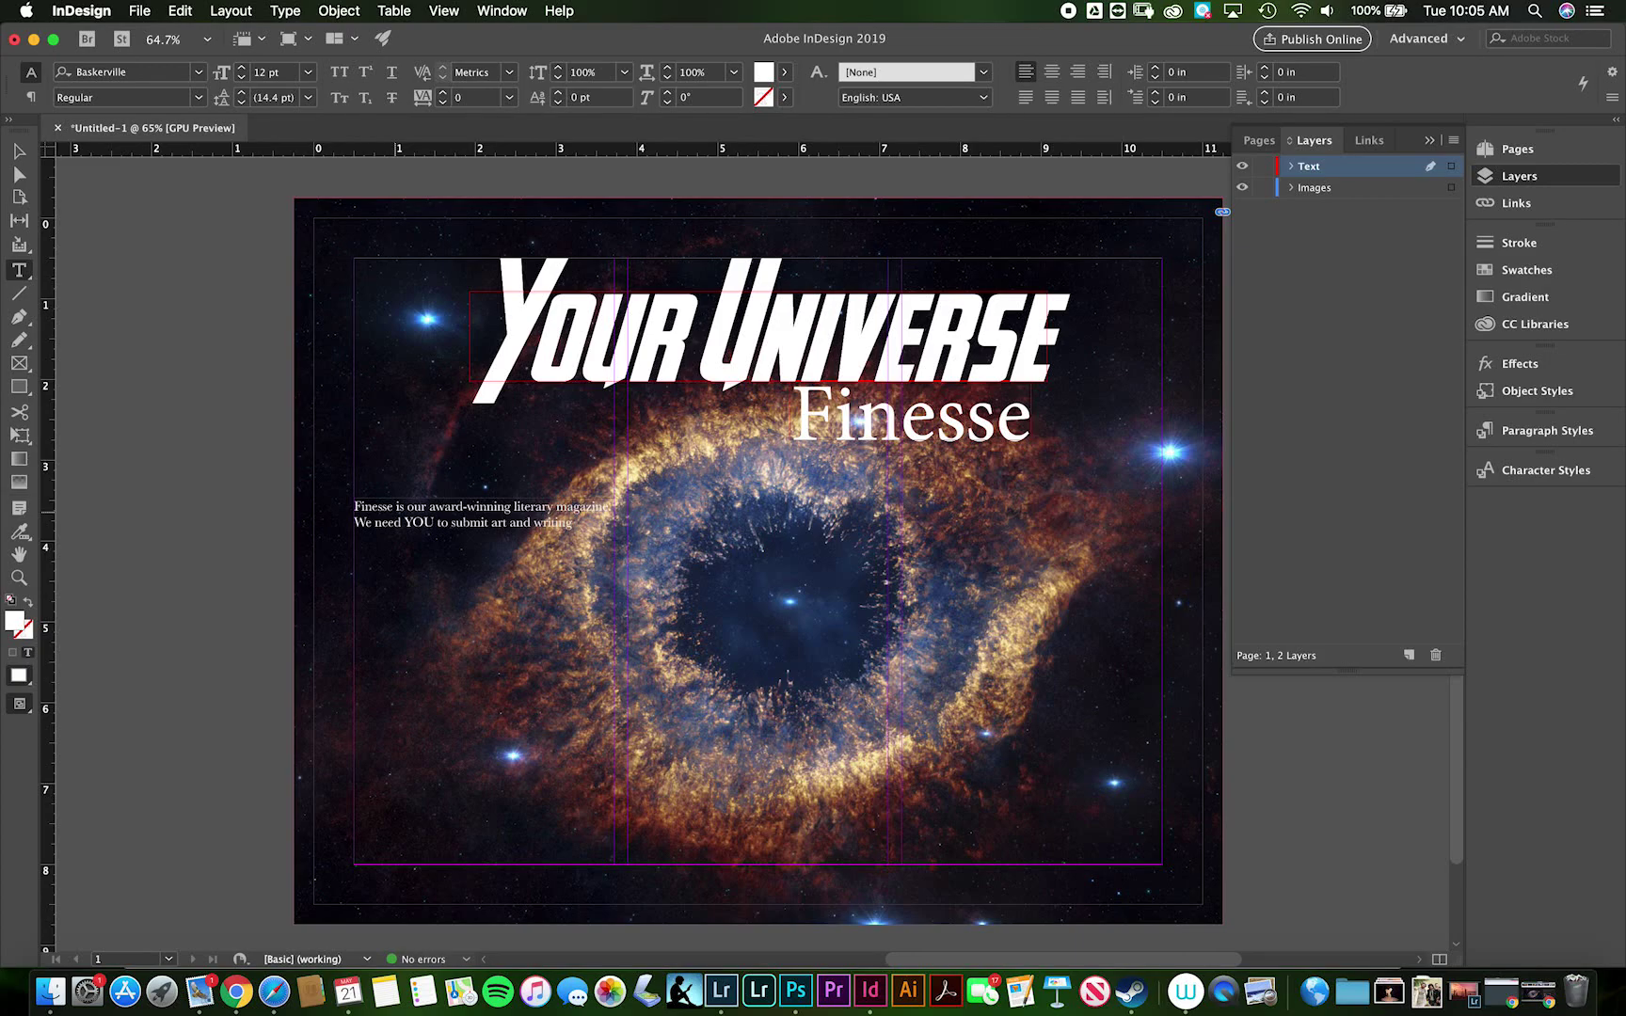
{"action": "type", "text": "now!"}
{"action": "key", "text": "Return"}
{"action": "type", "text": "We're looking for all kinds of creative stuf"}
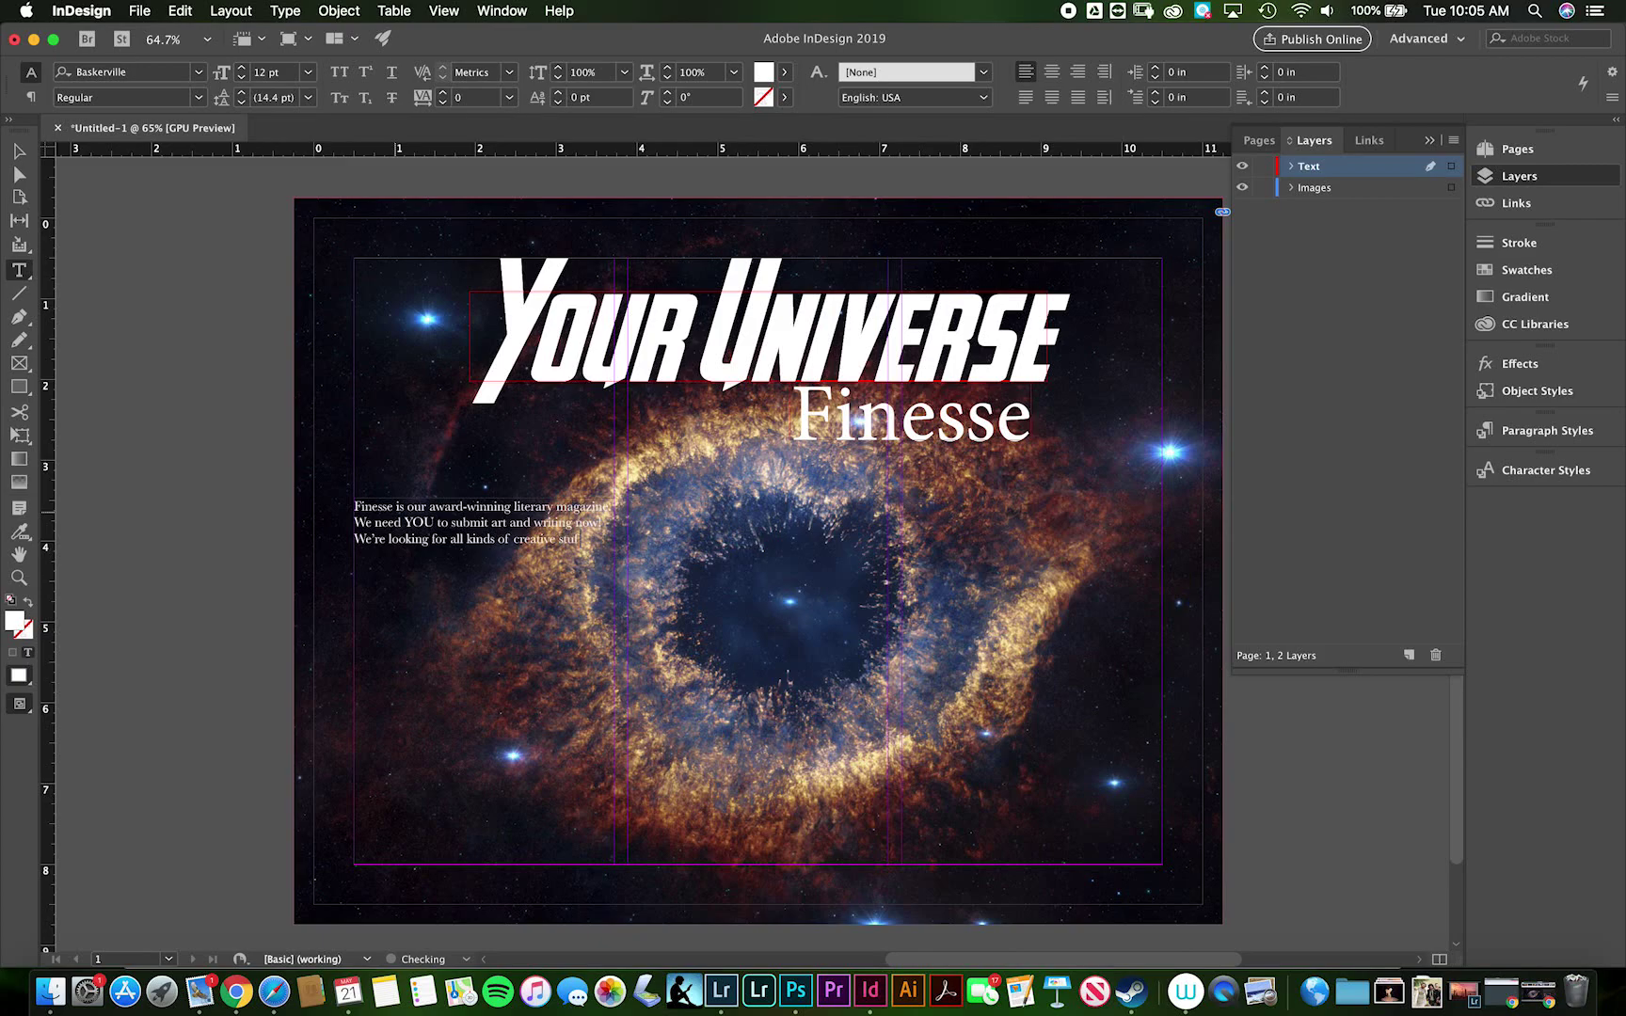
{"action": "type", "text": "f including, bu"}
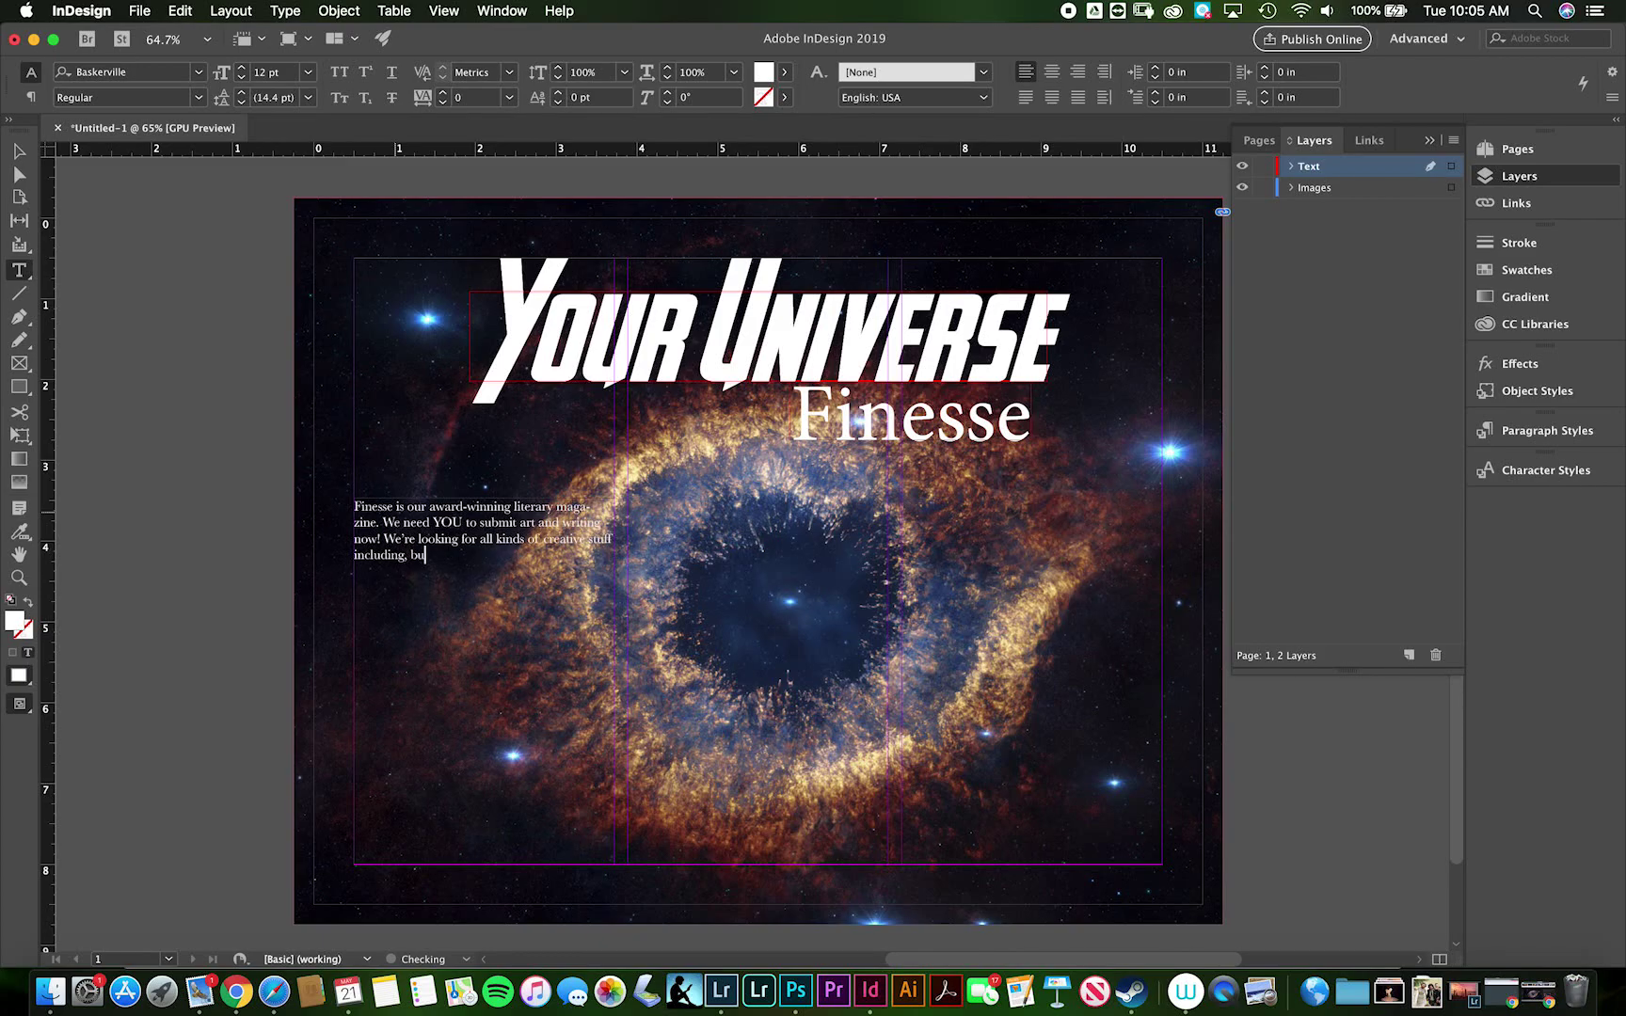
{"action": "type", "text": "t not limited to"}
Copy the list of submission types from the assignment brief in Safari.
{"action": "key", "text": "super+Tab"}
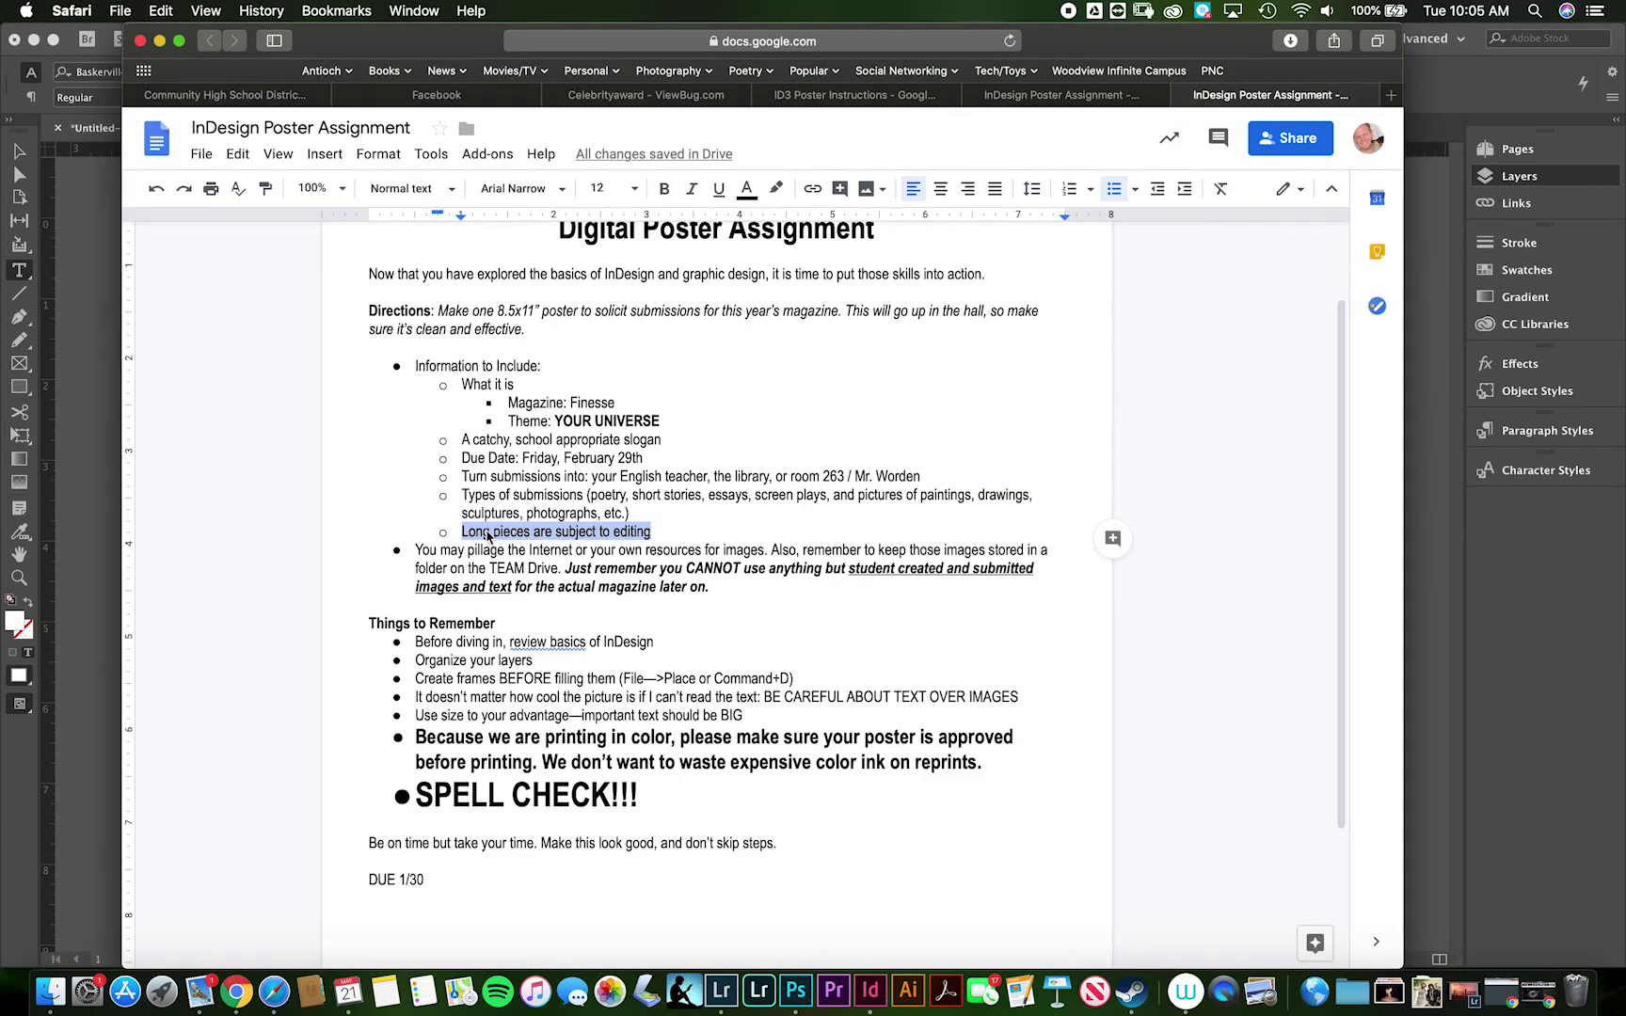
{"action": "mouse_move", "coordinate": [591, 496]}
{"action": "left_mouse_down"}
{"action": "mouse_move", "coordinate": [621, 517]}
{"action": "mouse_move", "coordinate": [599, 518]}
{"action": "left_mouse_up"}
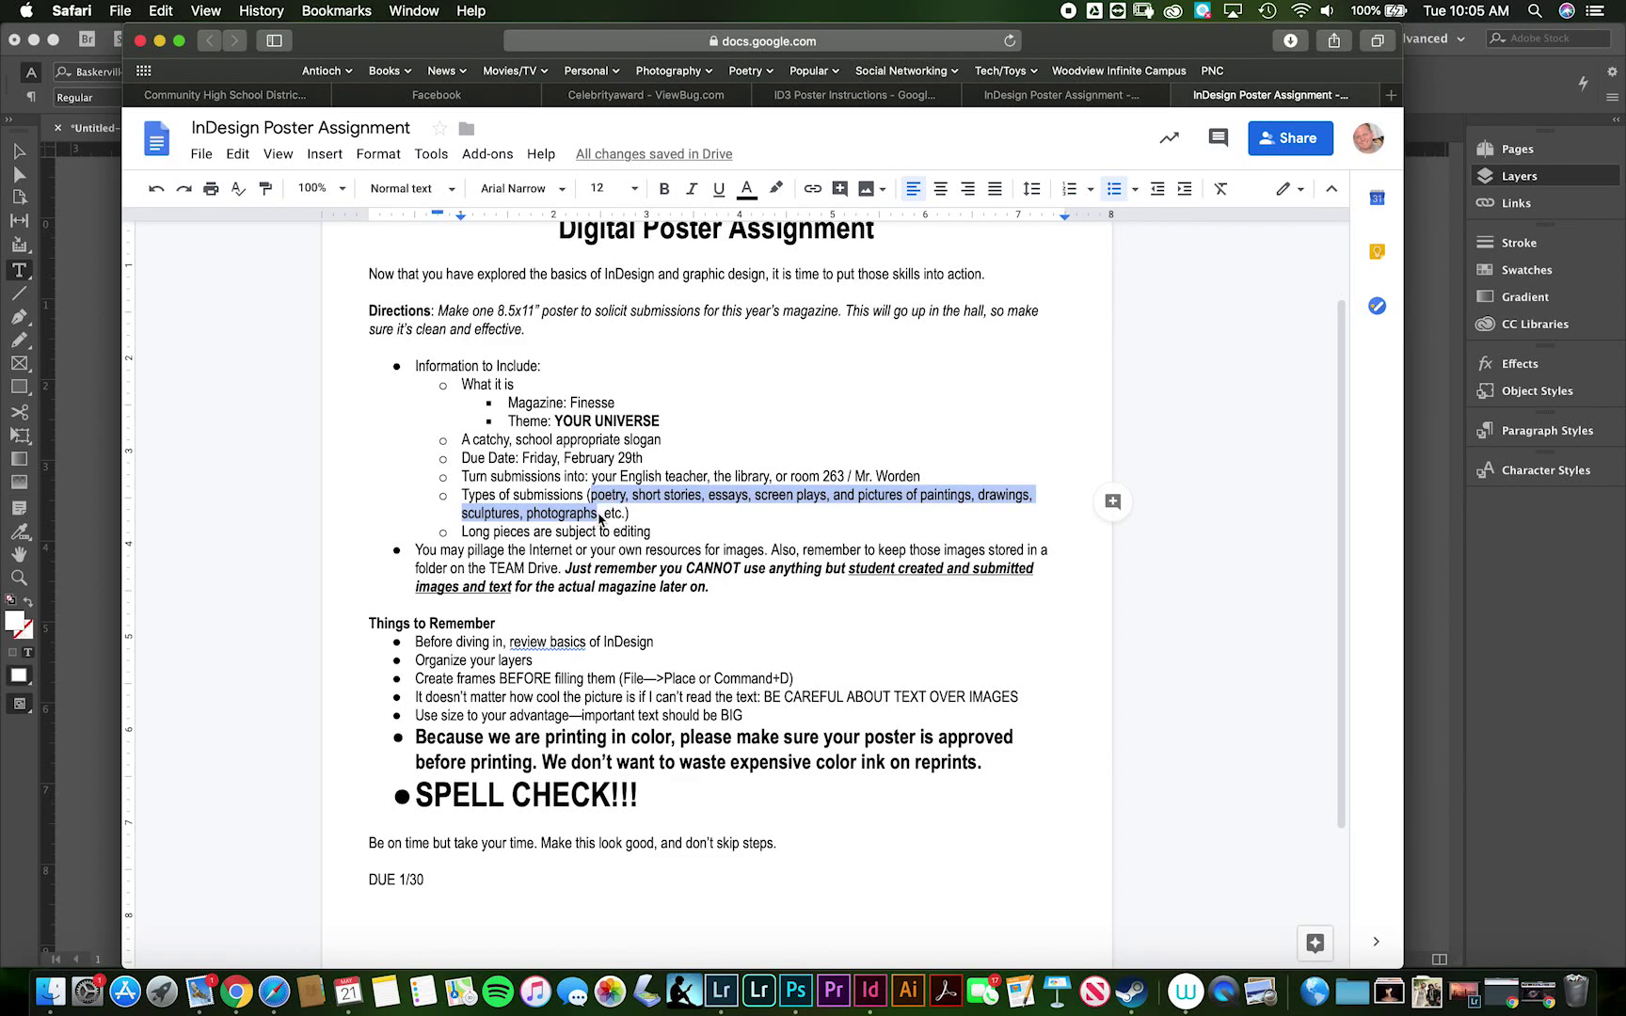
{"action": "key", "text": "super+c"}
{"action": "key", "text": "super+Tab"}
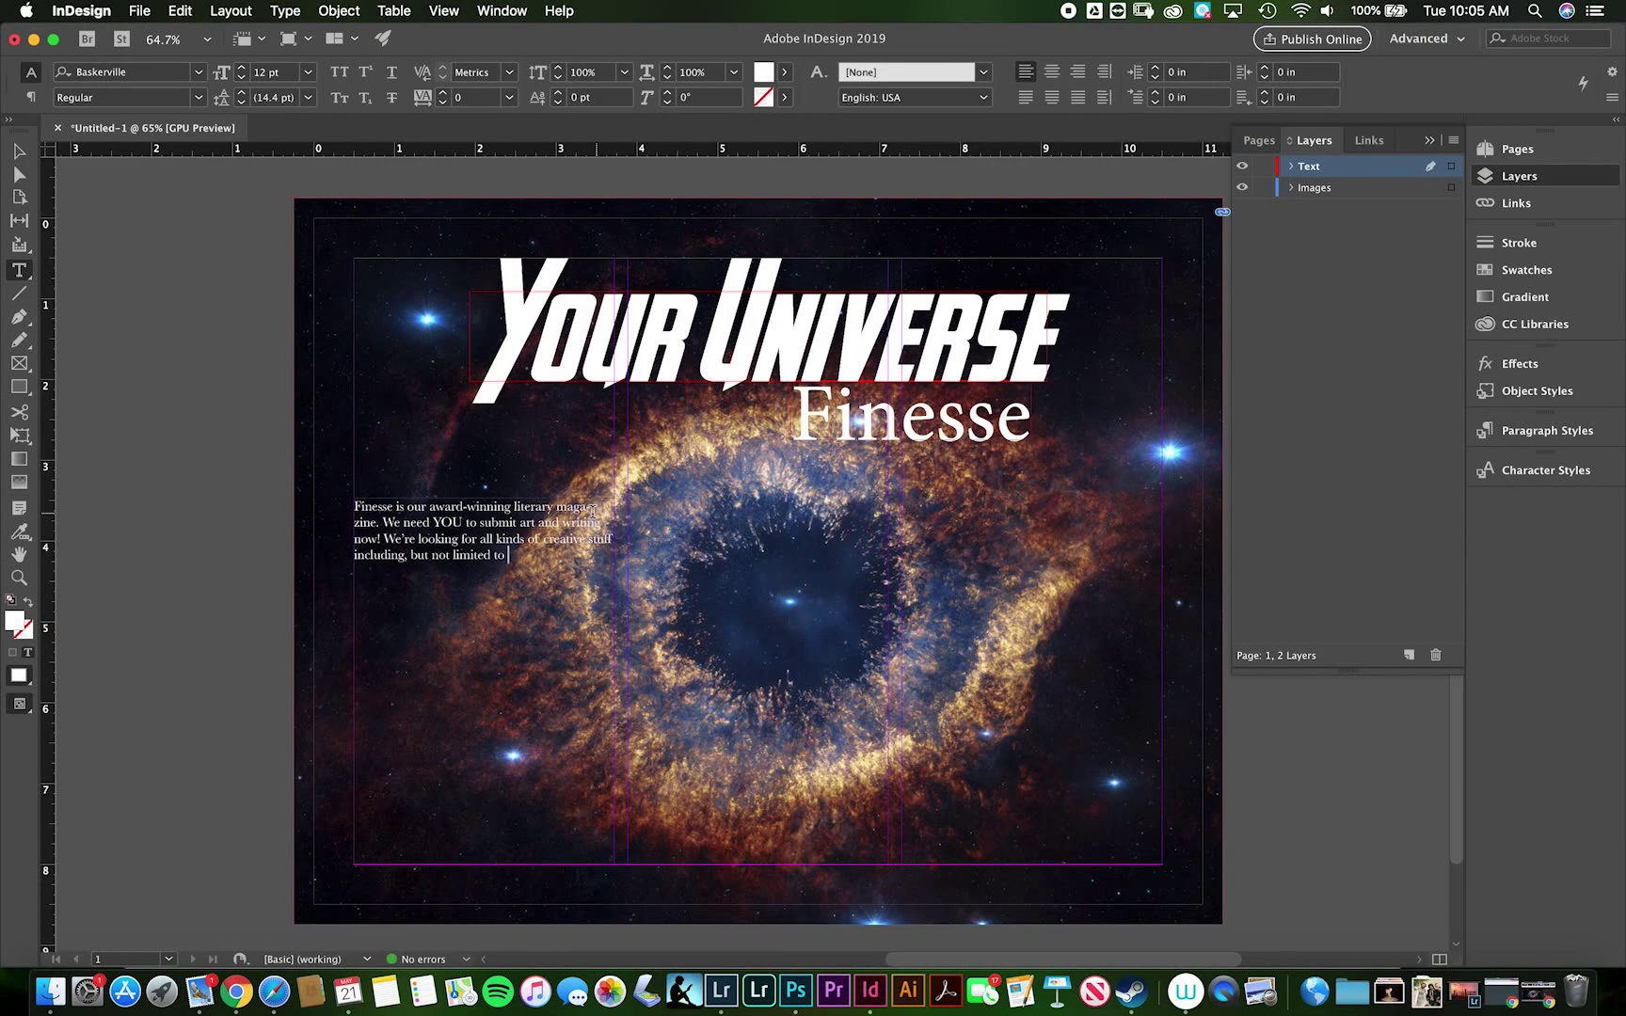
Paste the submission types list, delete 'pictures of', and end it with 'and more.'.
{"action": "key", "text": "super+v"}
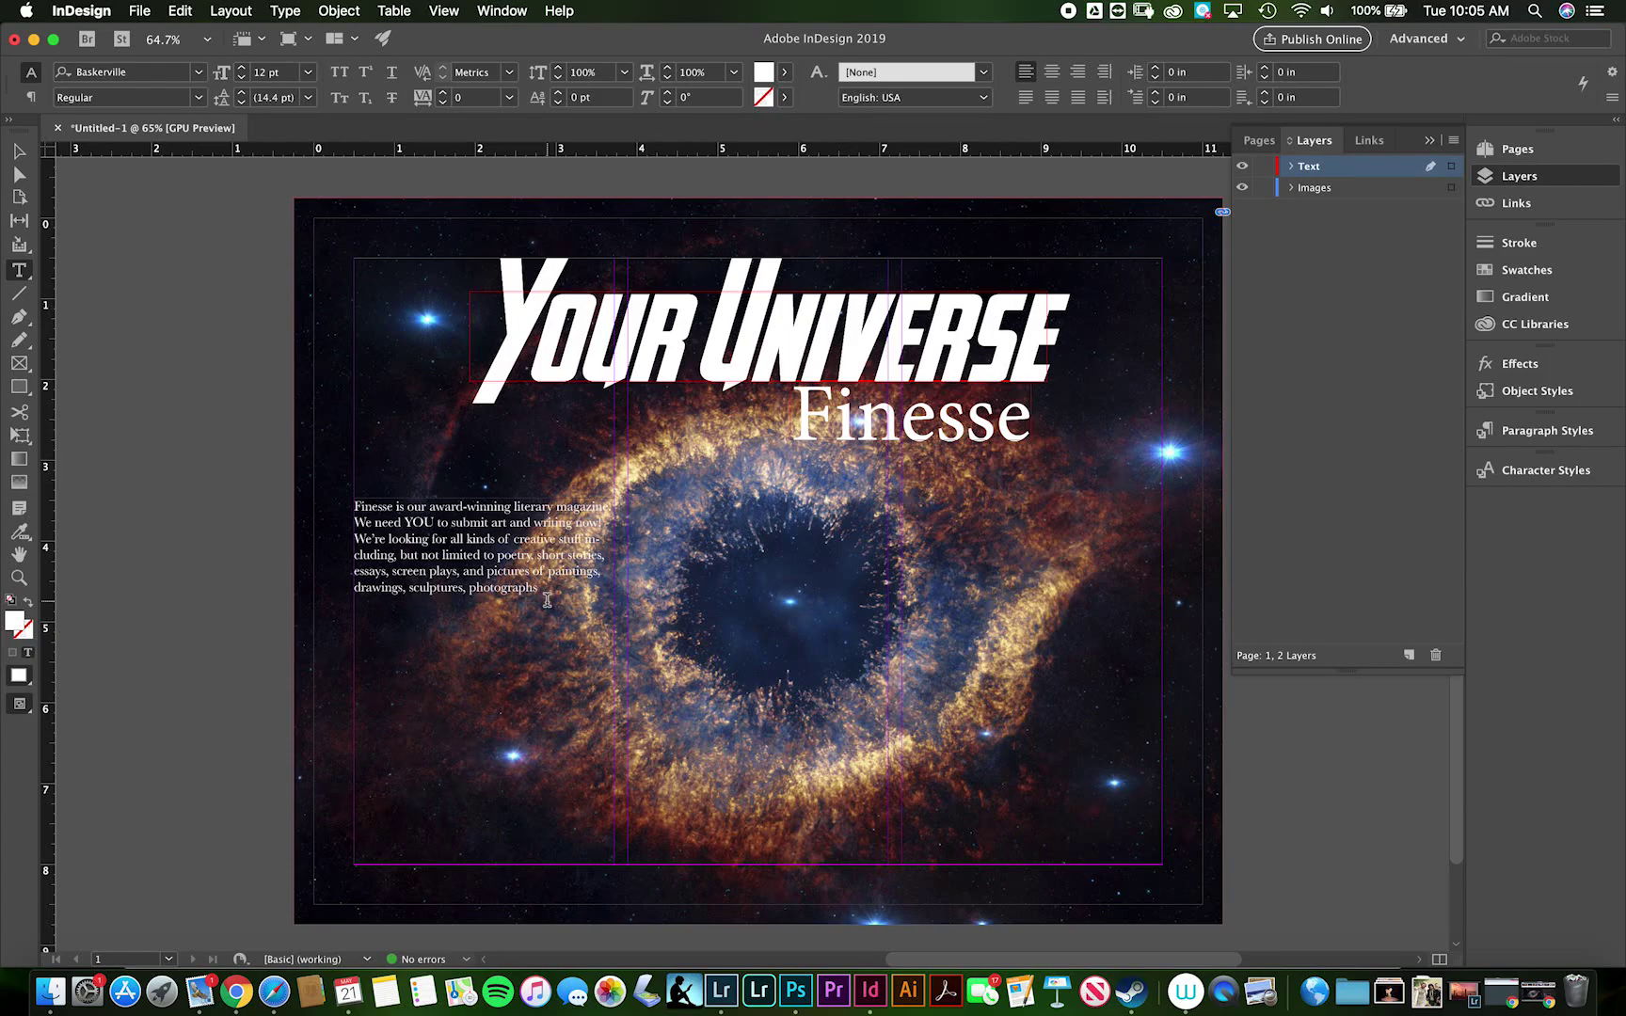
{"action": "double_click", "coordinate": [518, 571]}
{"action": "left_click", "coordinate": [547, 571], "text": "shift"}
{"action": "key", "text": "BackSpace"}
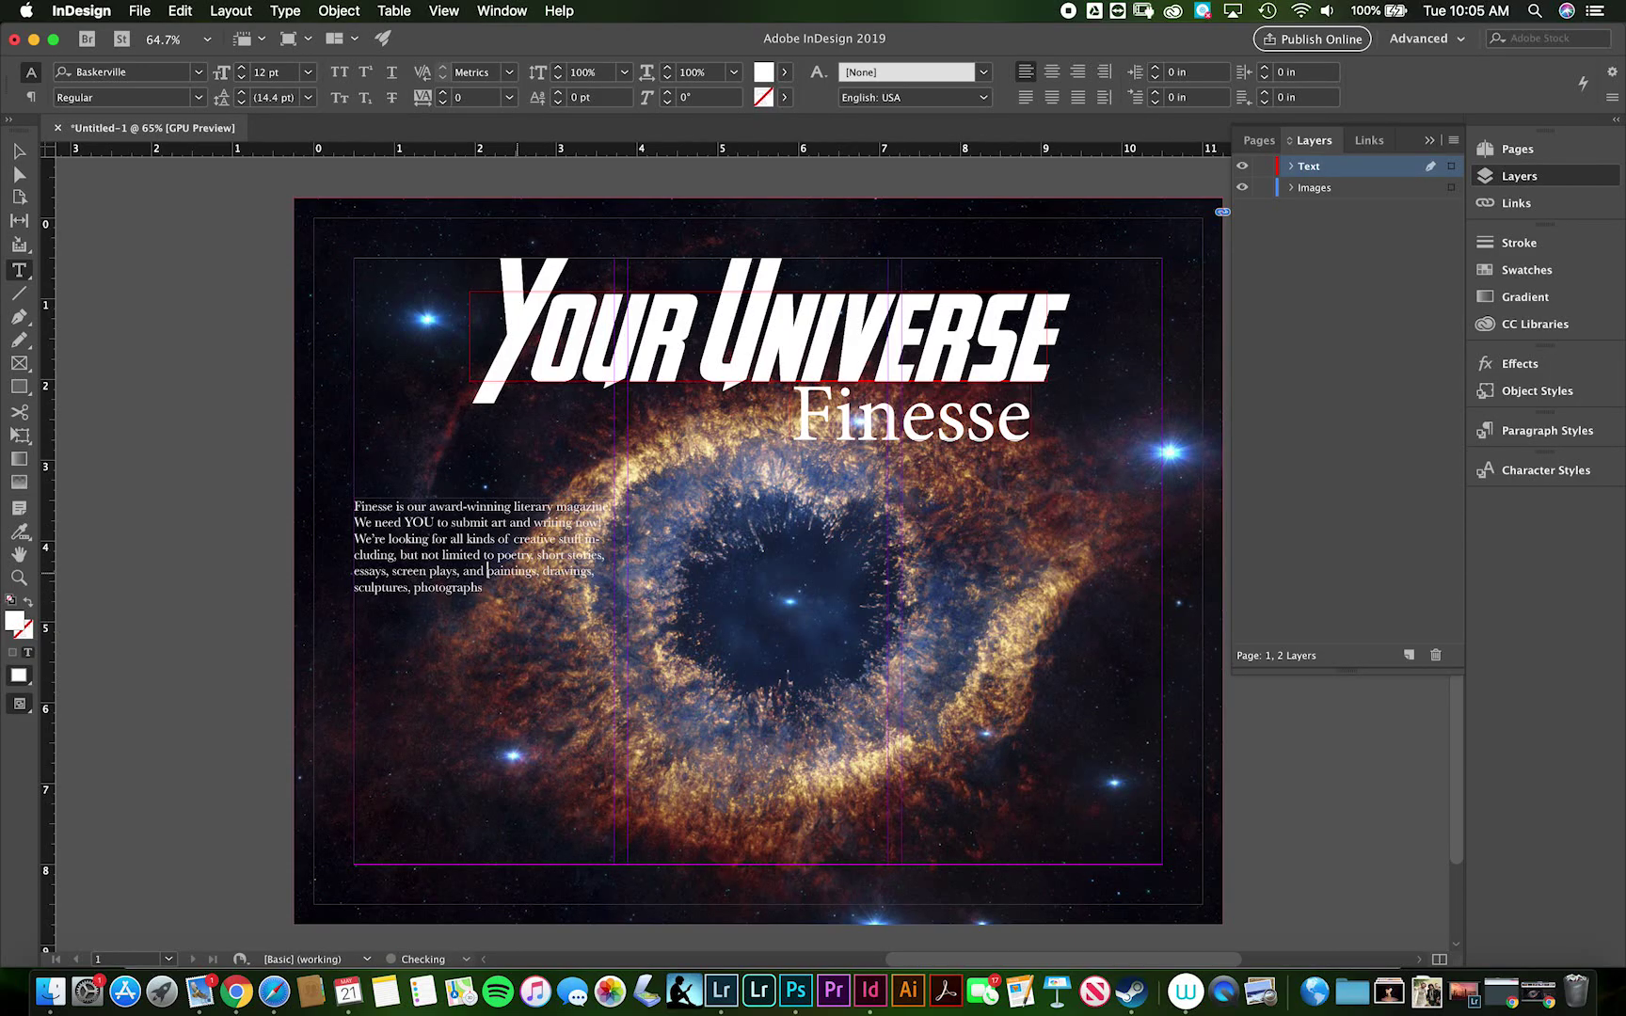
{"action": "left_click", "coordinate": [481, 587]}
{"action": "type", "text": "and more."}
{"action": "key", "text": "Return"}
{"action": "key", "text": "Return"}
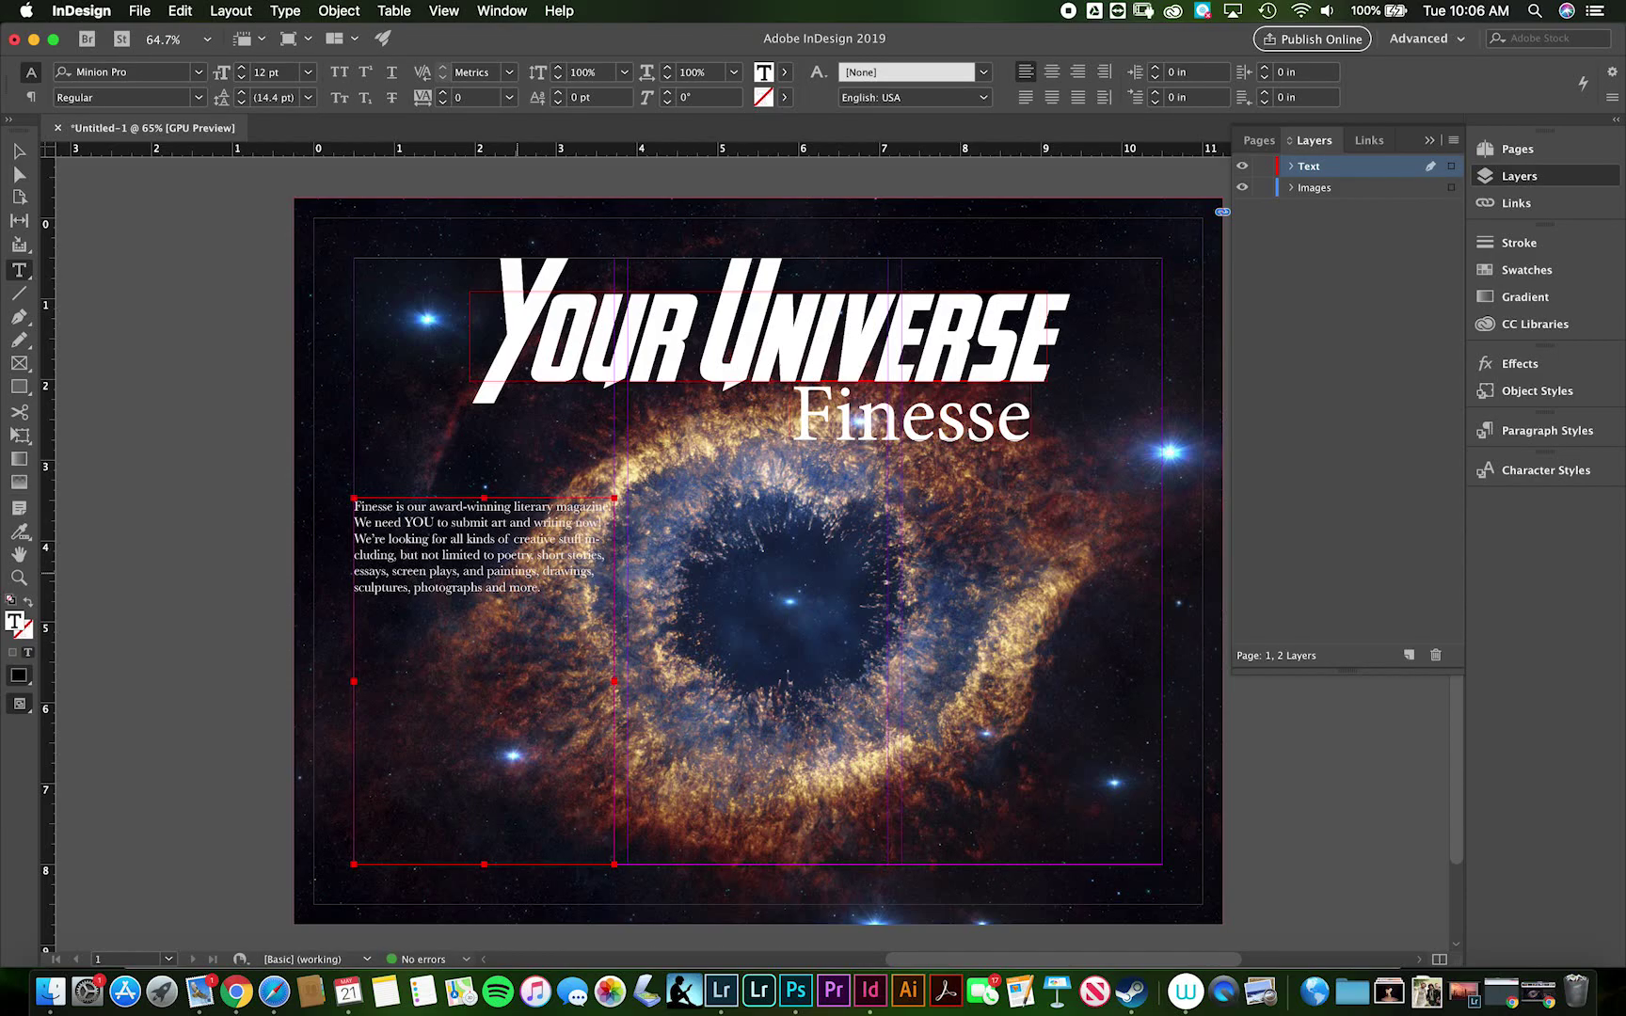
Break the opening sentence into its own paragraph before 'We need YOU', then recheck the assignment.
{"action": "left_click", "coordinate": [355, 524]}
{"action": "key", "text": "Return"}
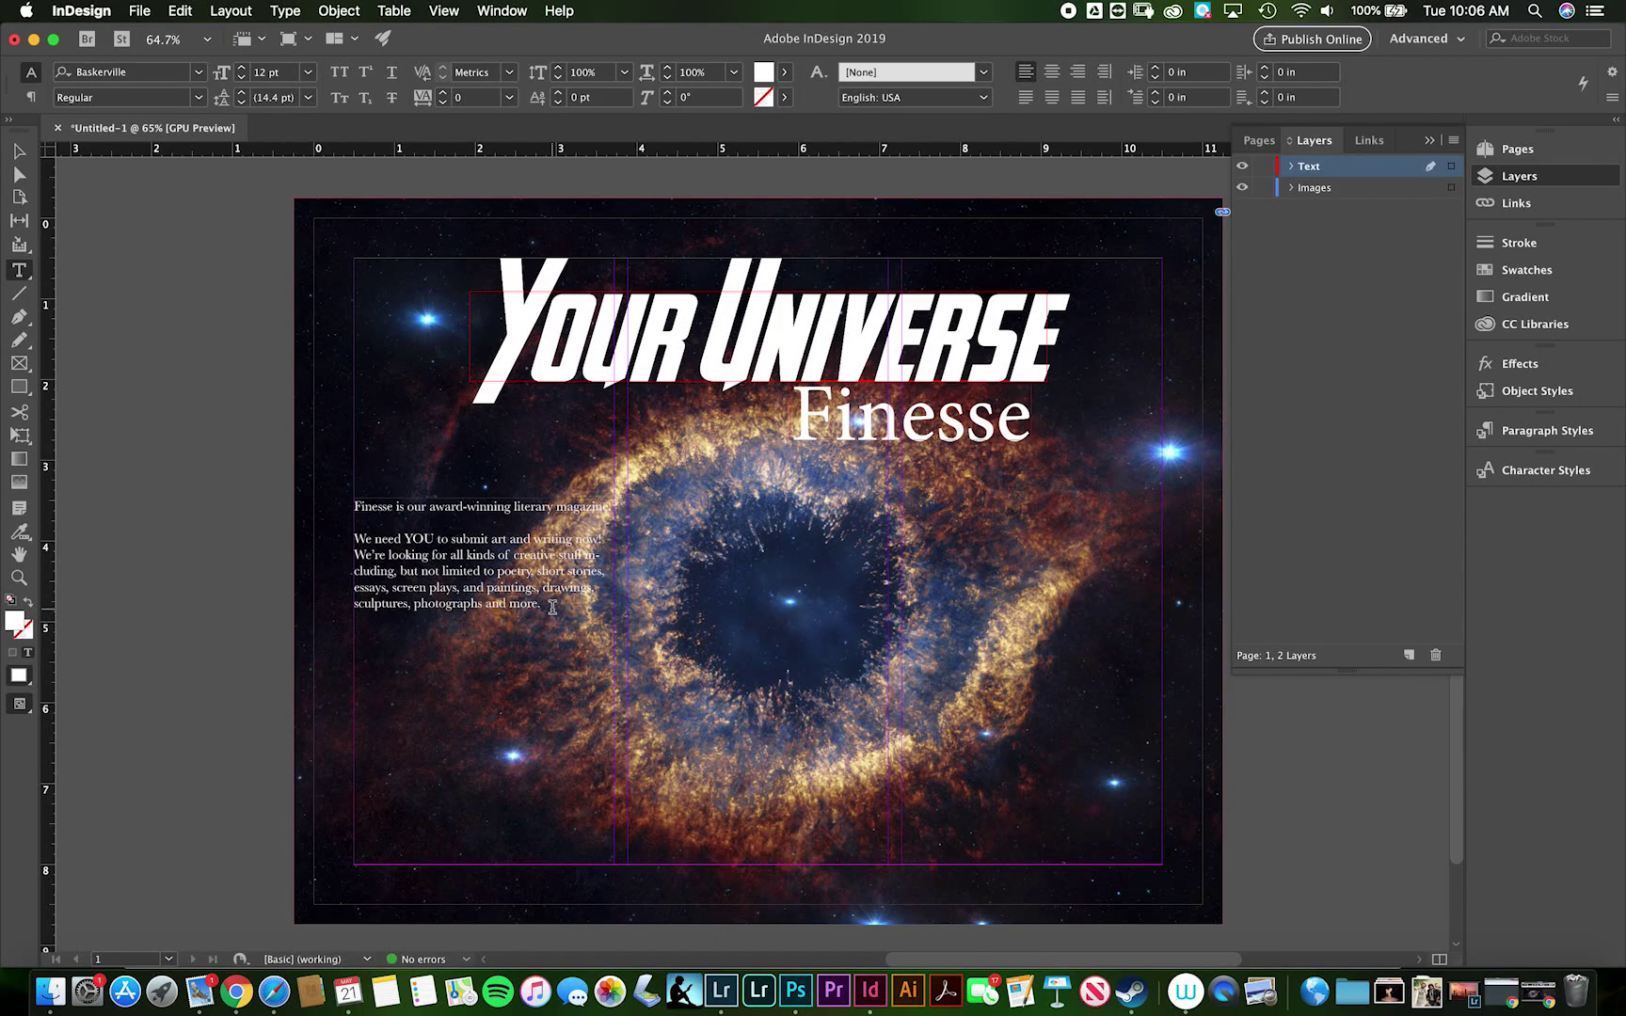
{"action": "key", "text": "super+Tab"}
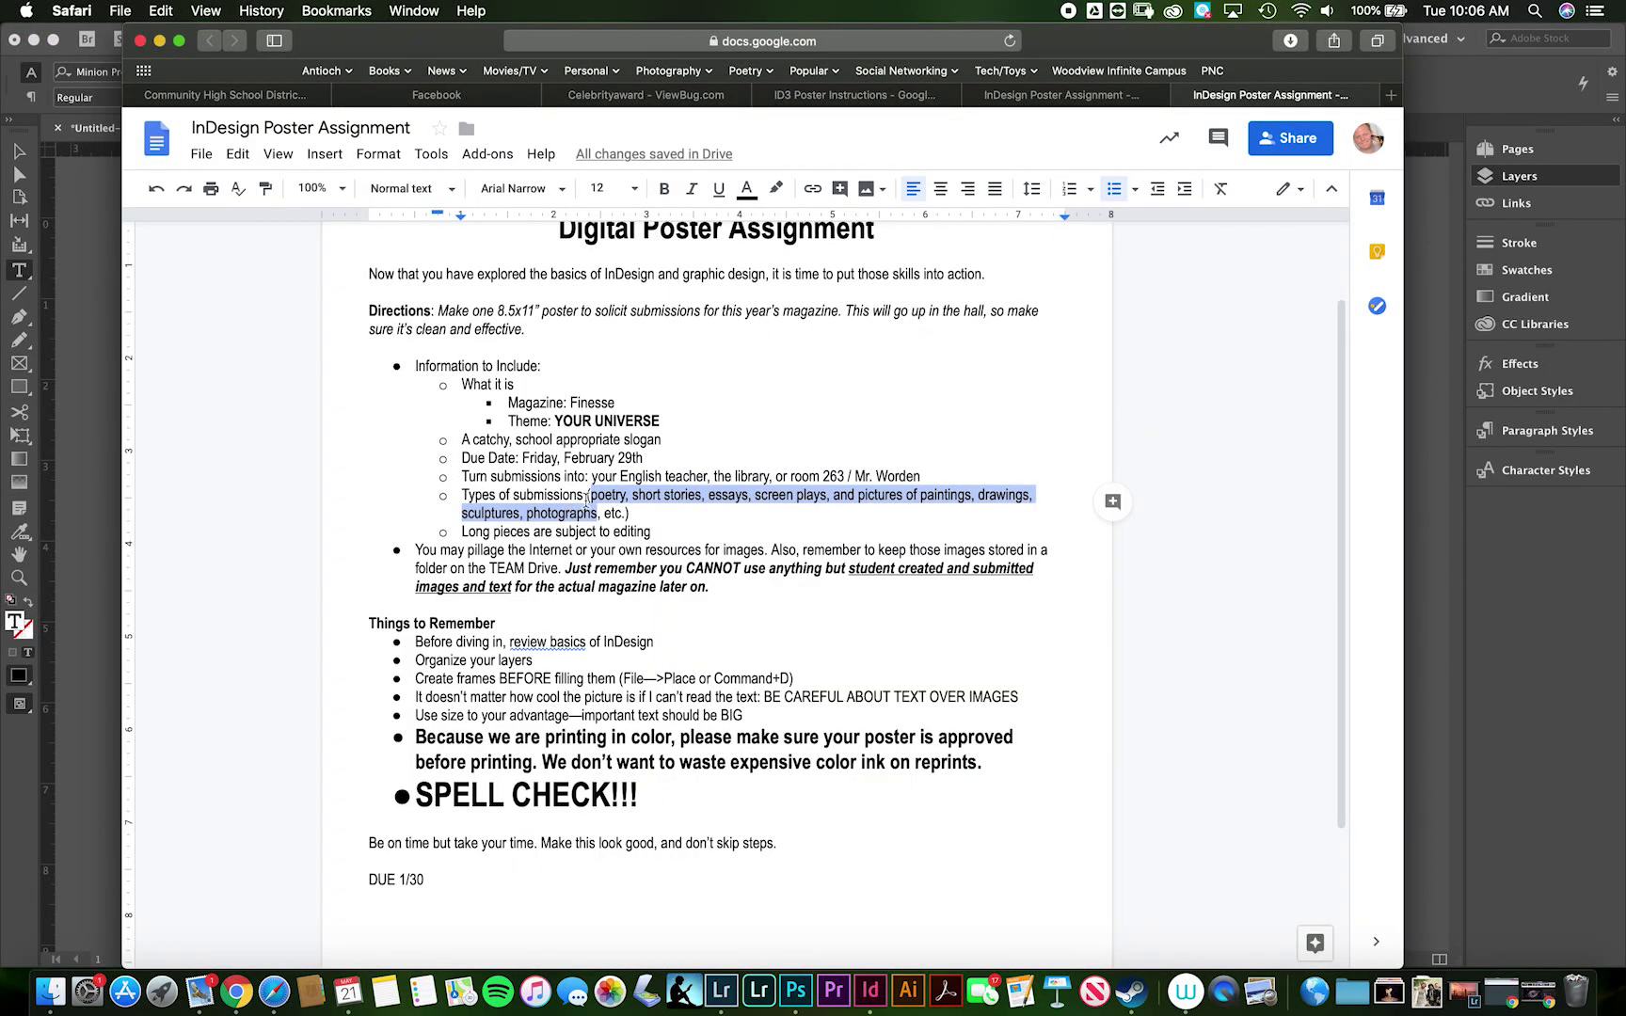
{"action": "key", "text": "super+Tab"}
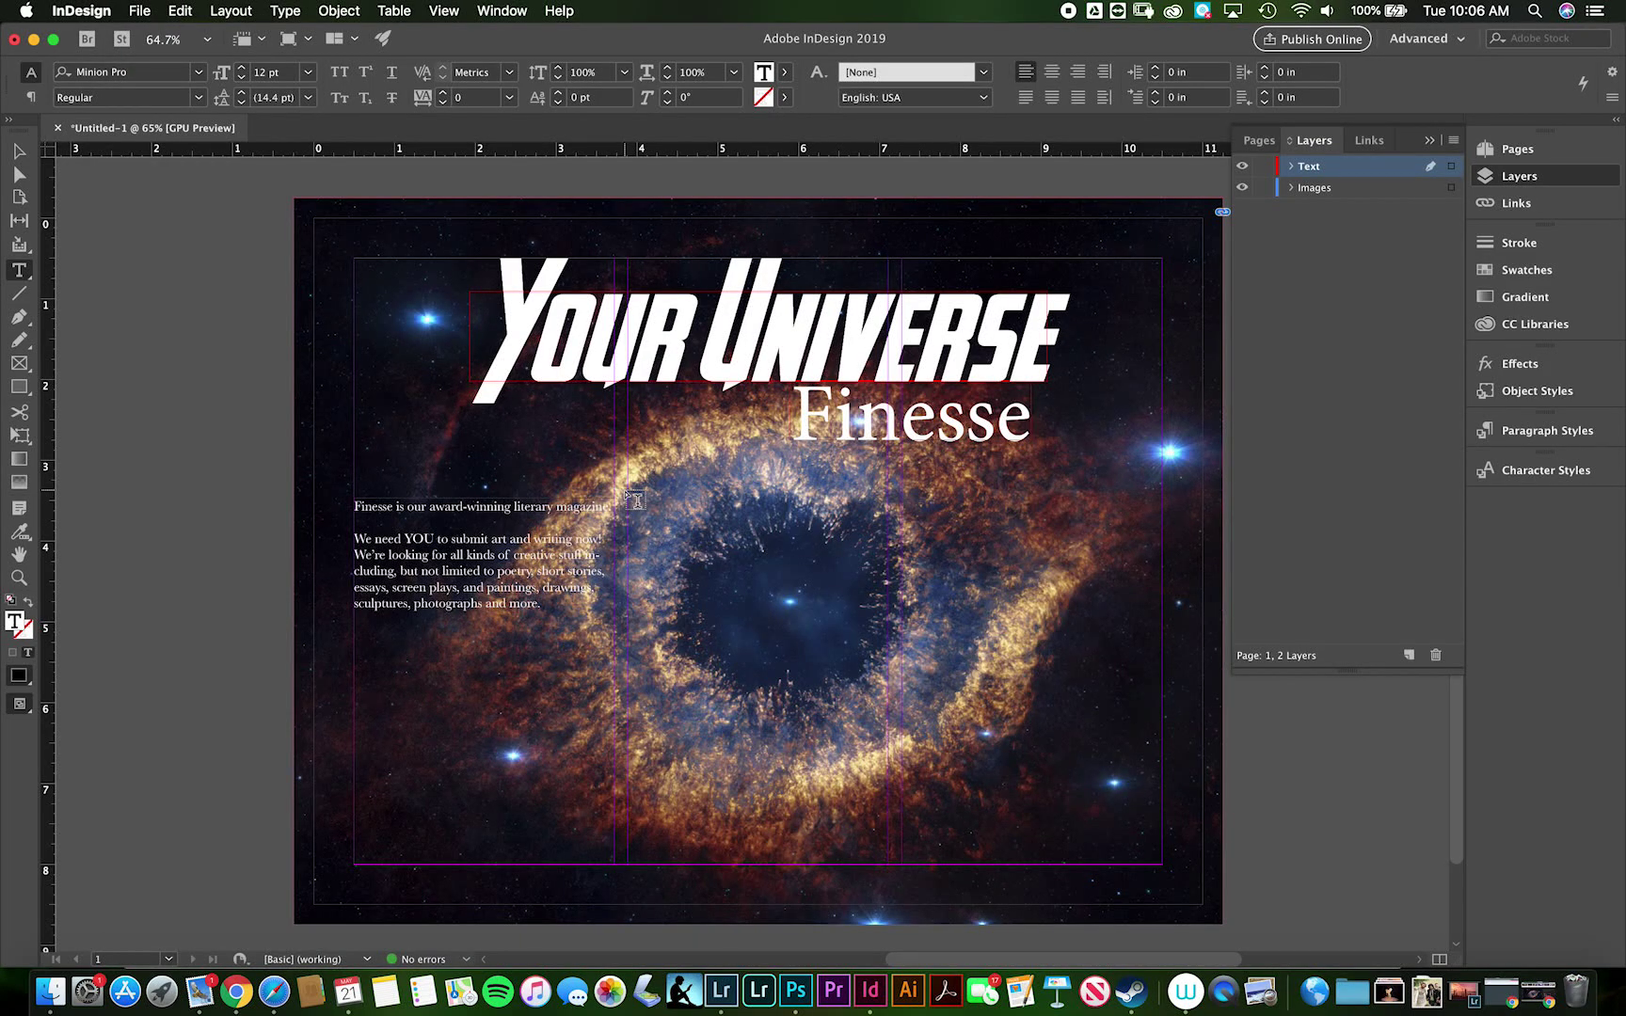
Add the paragraph naming where to submit: rooms 263 or 269, English teacher, Finesse staffer, or the ILC.
{"action": "type", "text": "Submit your w"}
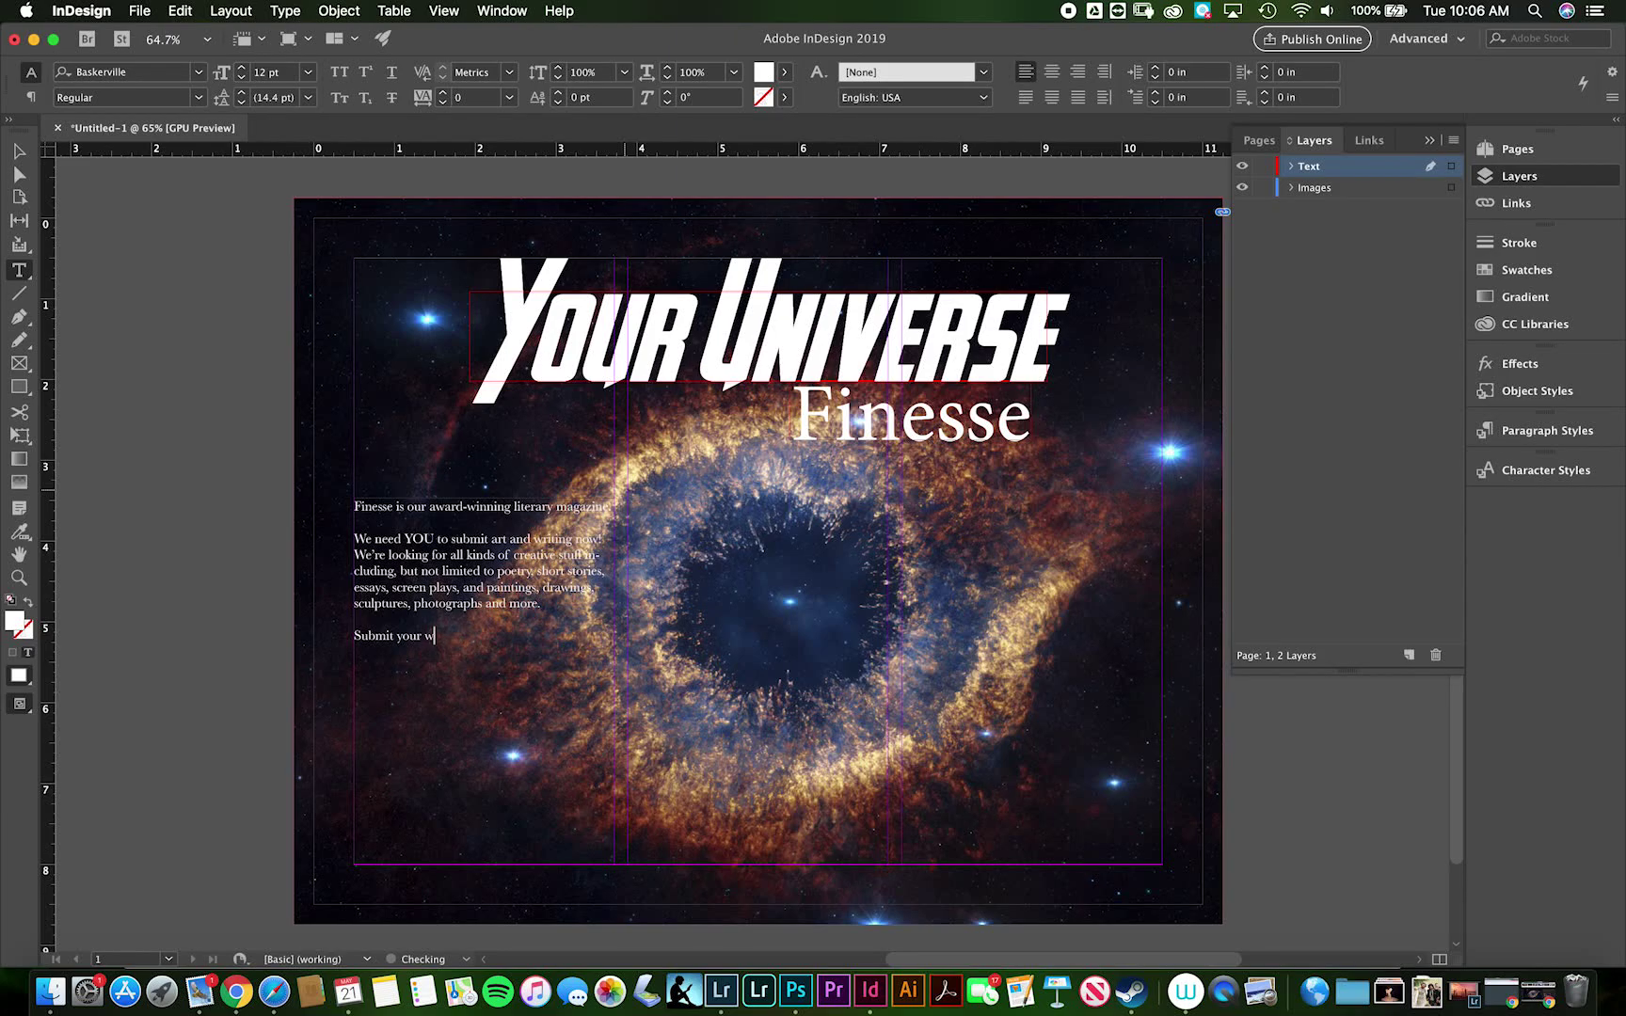
{"action": "type", "text": "ork to Mr. Worden in 263 or 269, your "}
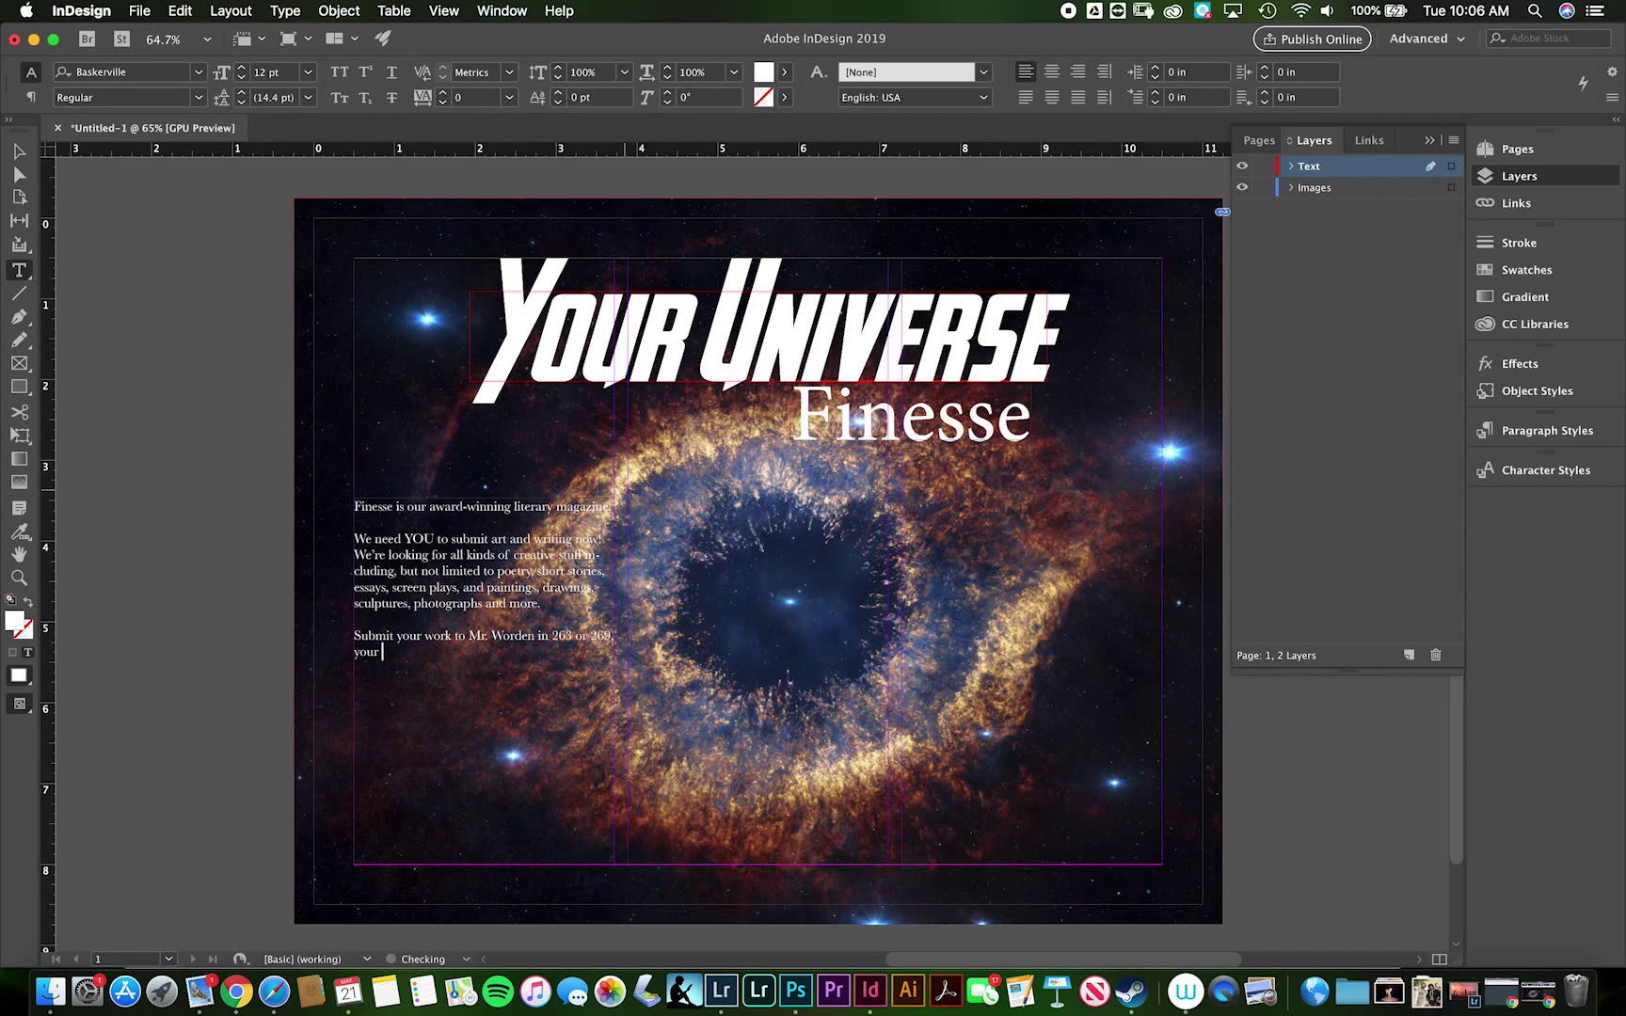
{"action": "type", "text": "English teacher, an"}
{"action": "type", "text": "riendly Finessen"}
{"action": "key", "text": "BackSpace"}
{"action": "key", "text": "BackSpace"}
{"action": "key", "text": "BackSpace"}
{"action": "key", "text": "BackSpace"}
{"action": "type", "text": "staffe"}
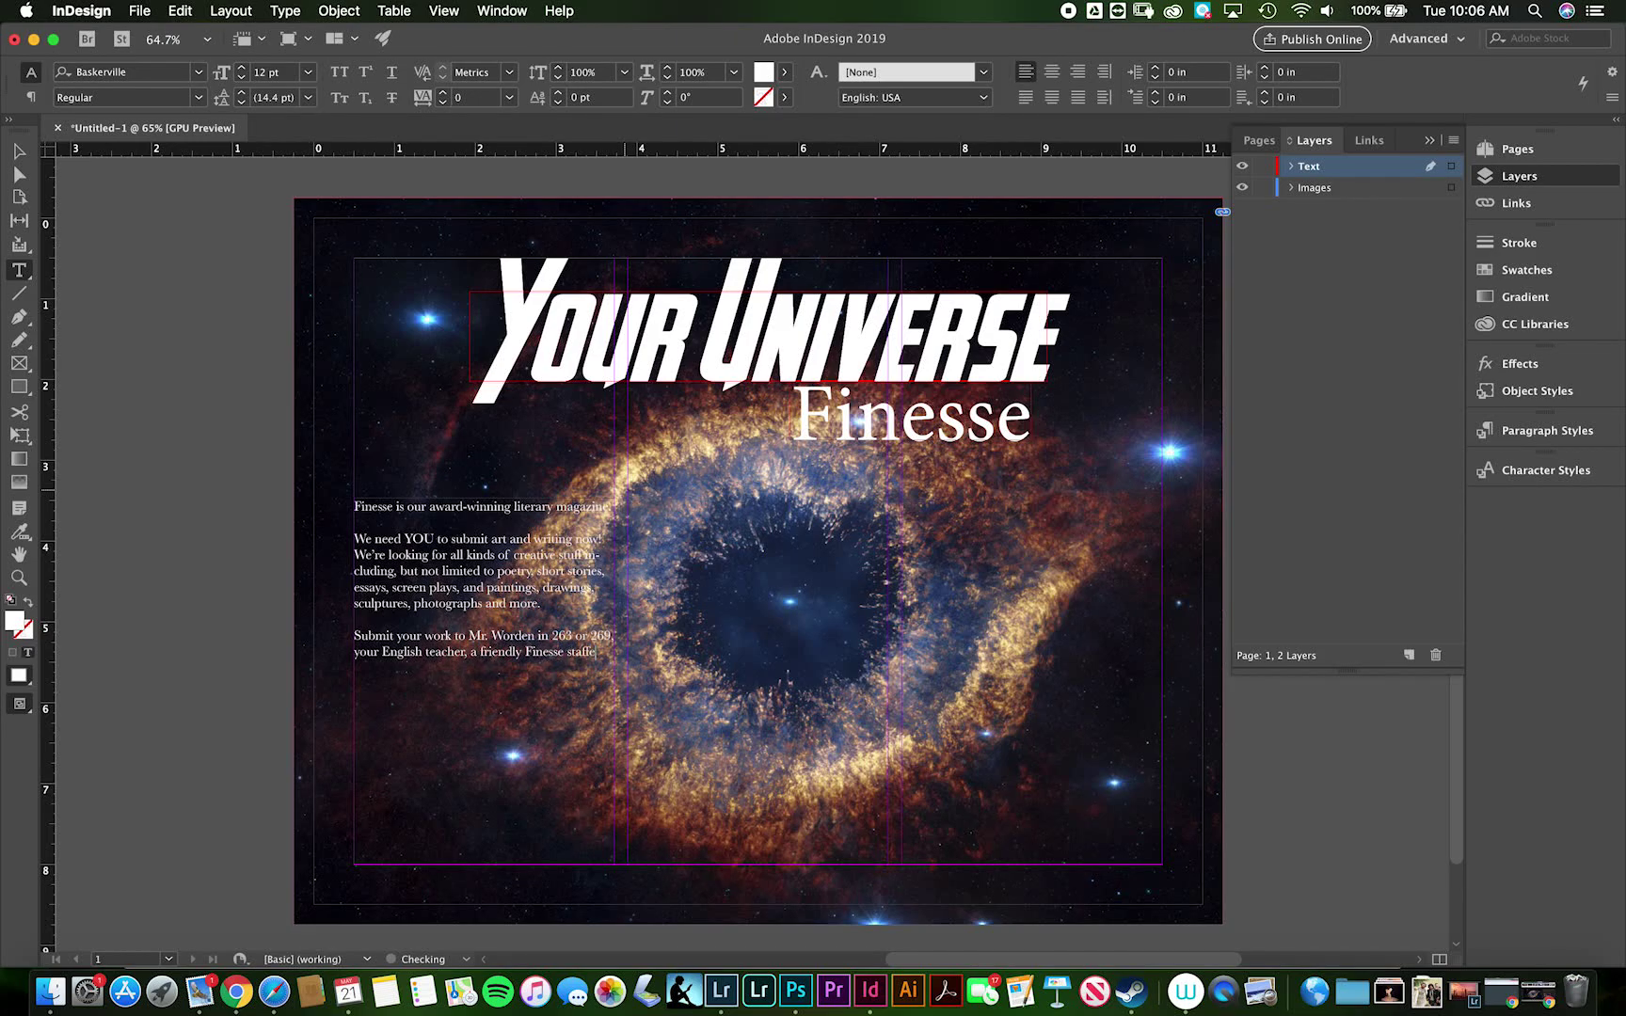
{"action": "type", "text": "r, or the ILC."}
{"action": "key", "text": "Return"}
{"action": "key", "text": "Return"}
Add 'All submissions are due February 29th.' and 'Long pieces are subject to editing'.
{"action": "type", "text": "All submissions are due by"}
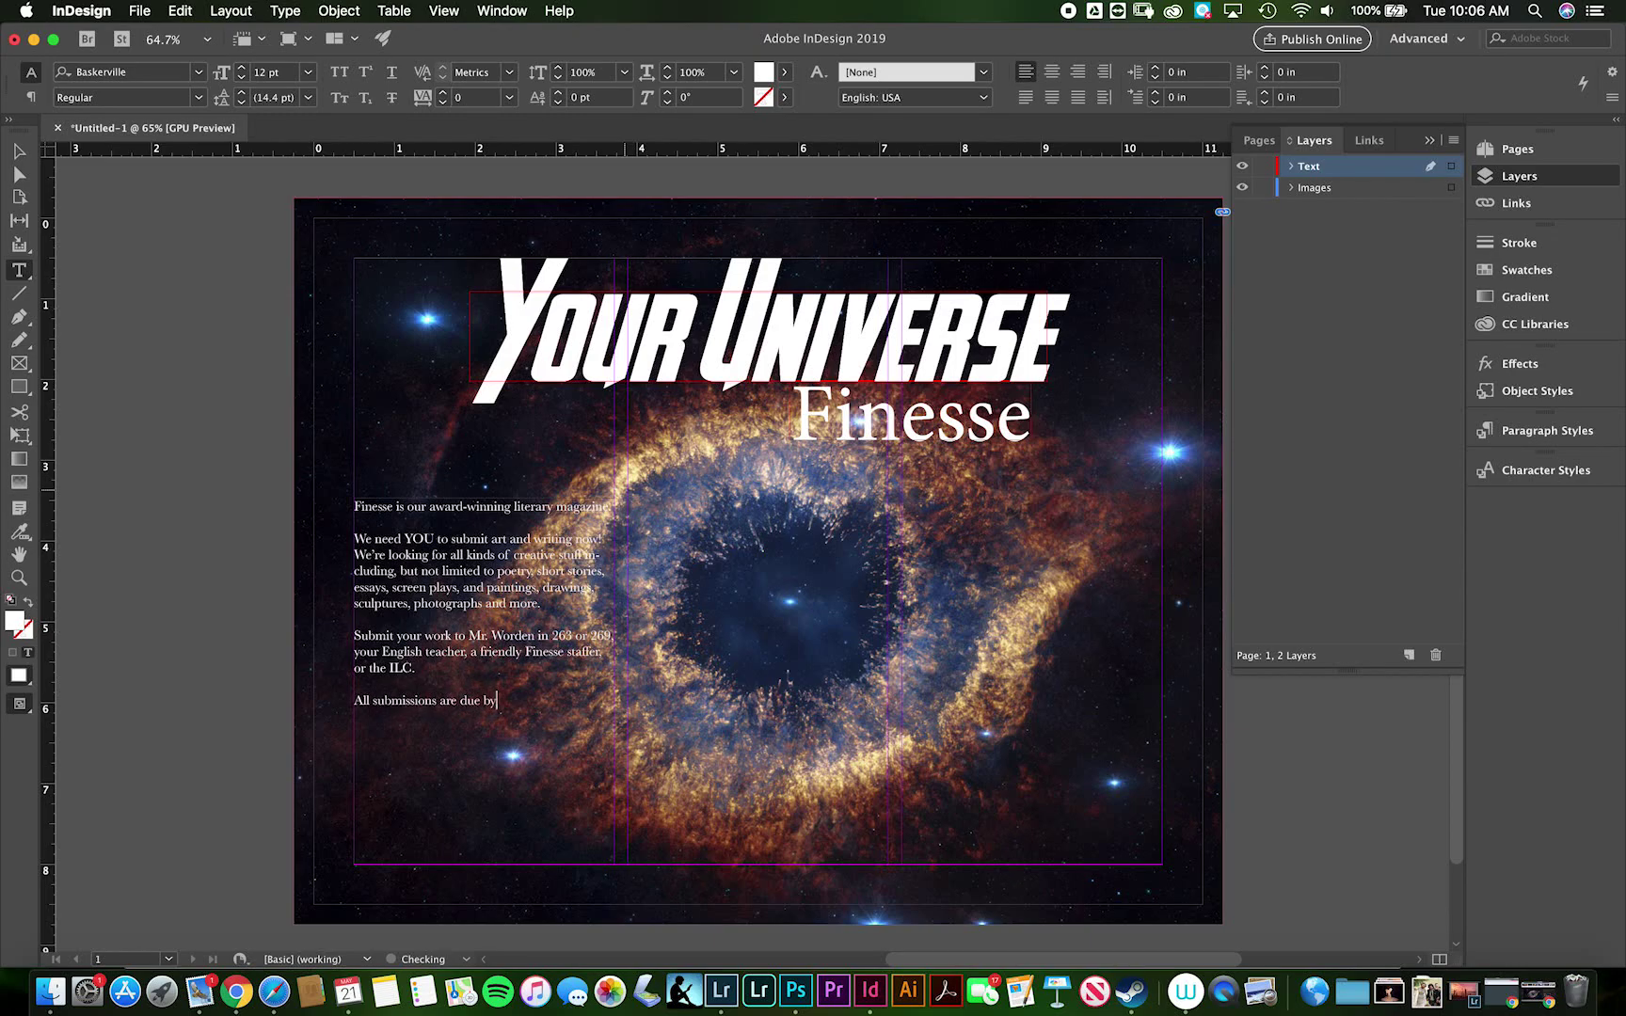
{"action": "key", "text": "super+Tab"}
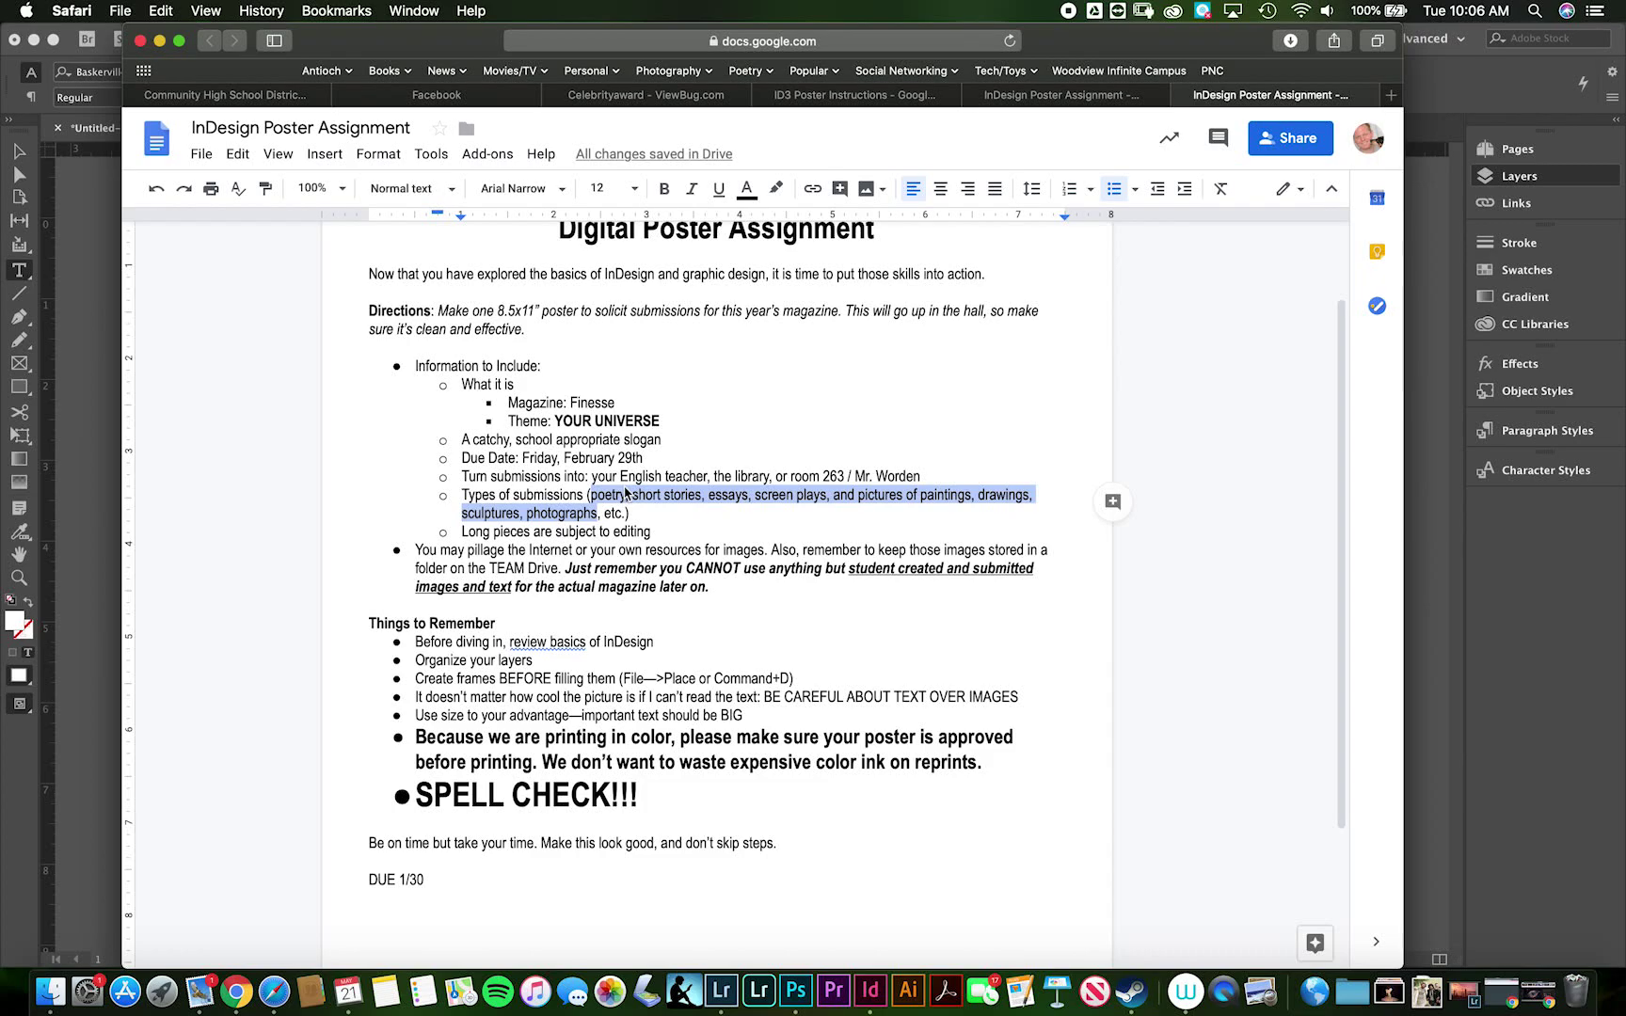
{"action": "key", "text": "super+Tab"}
{"action": "type", "text": "Feb"}
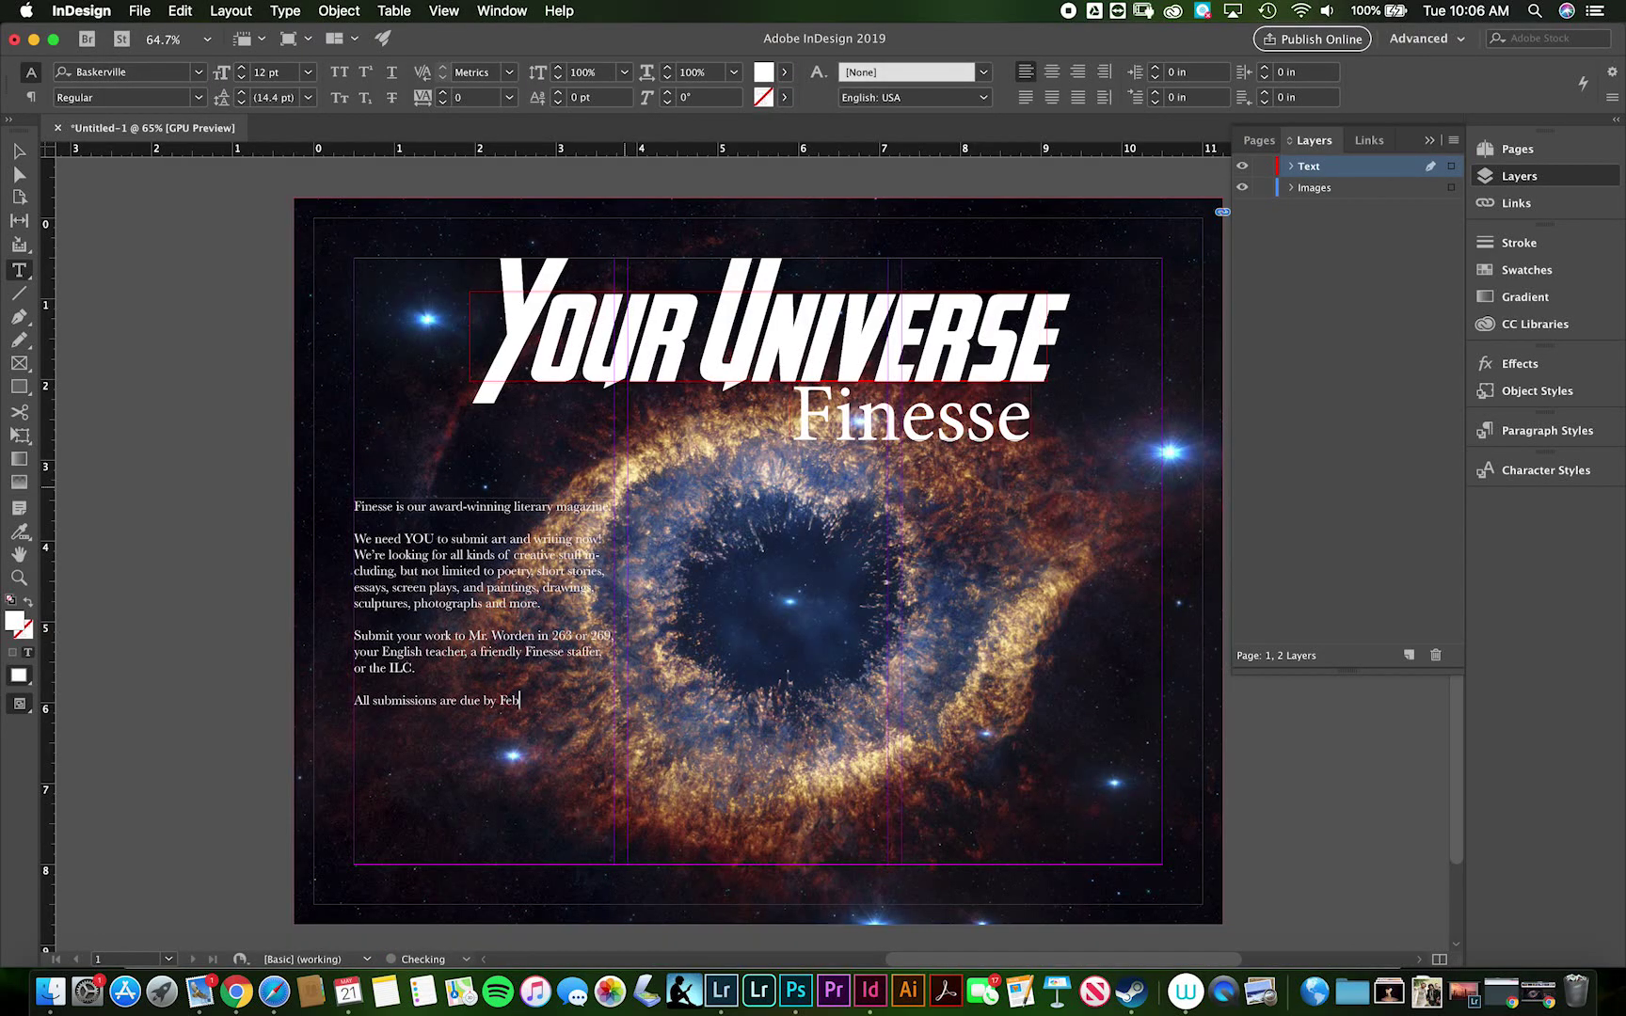
{"action": "type", "text": "ruary 29th."}
{"action": "key", "text": "Return"}
{"action": "key", "text": "Return"}
{"action": "type", "text": "Long pieces are subj"}
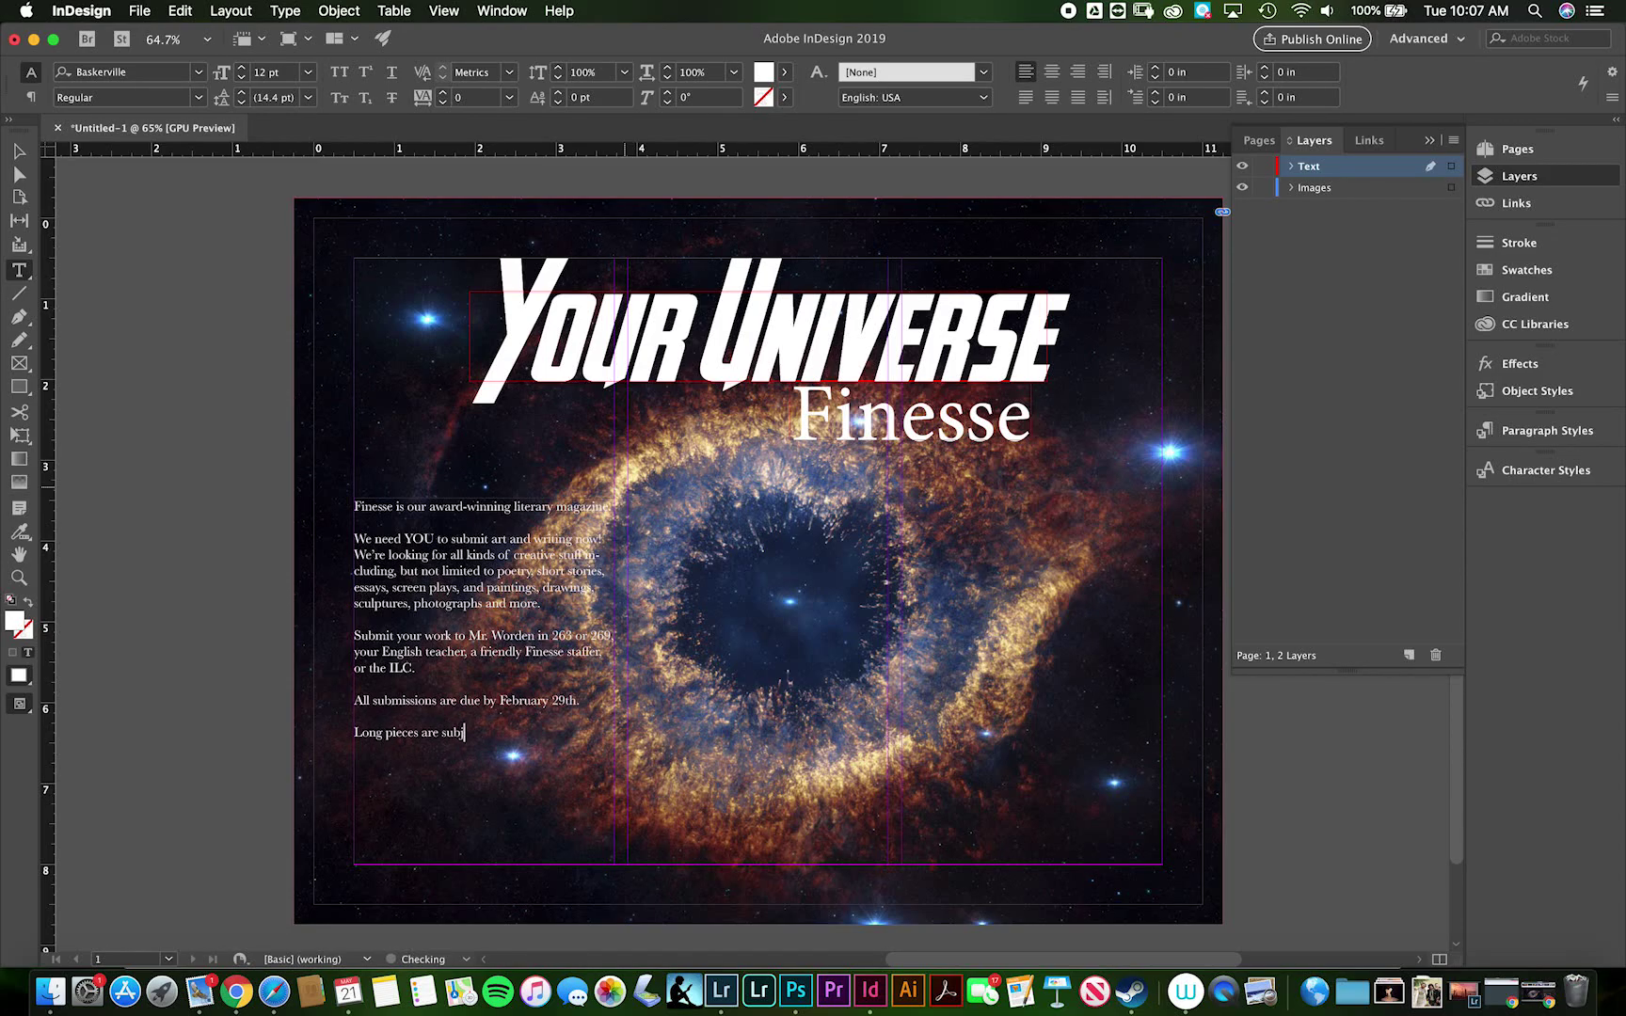
{"action": "type", "text": "ect to editing."}
Set the line 'Long pieces are subject to editing' in Italic, then select the frame.
{"action": "left_click_drag", "start_coordinate": [544, 735], "coordinate": [353, 734]}
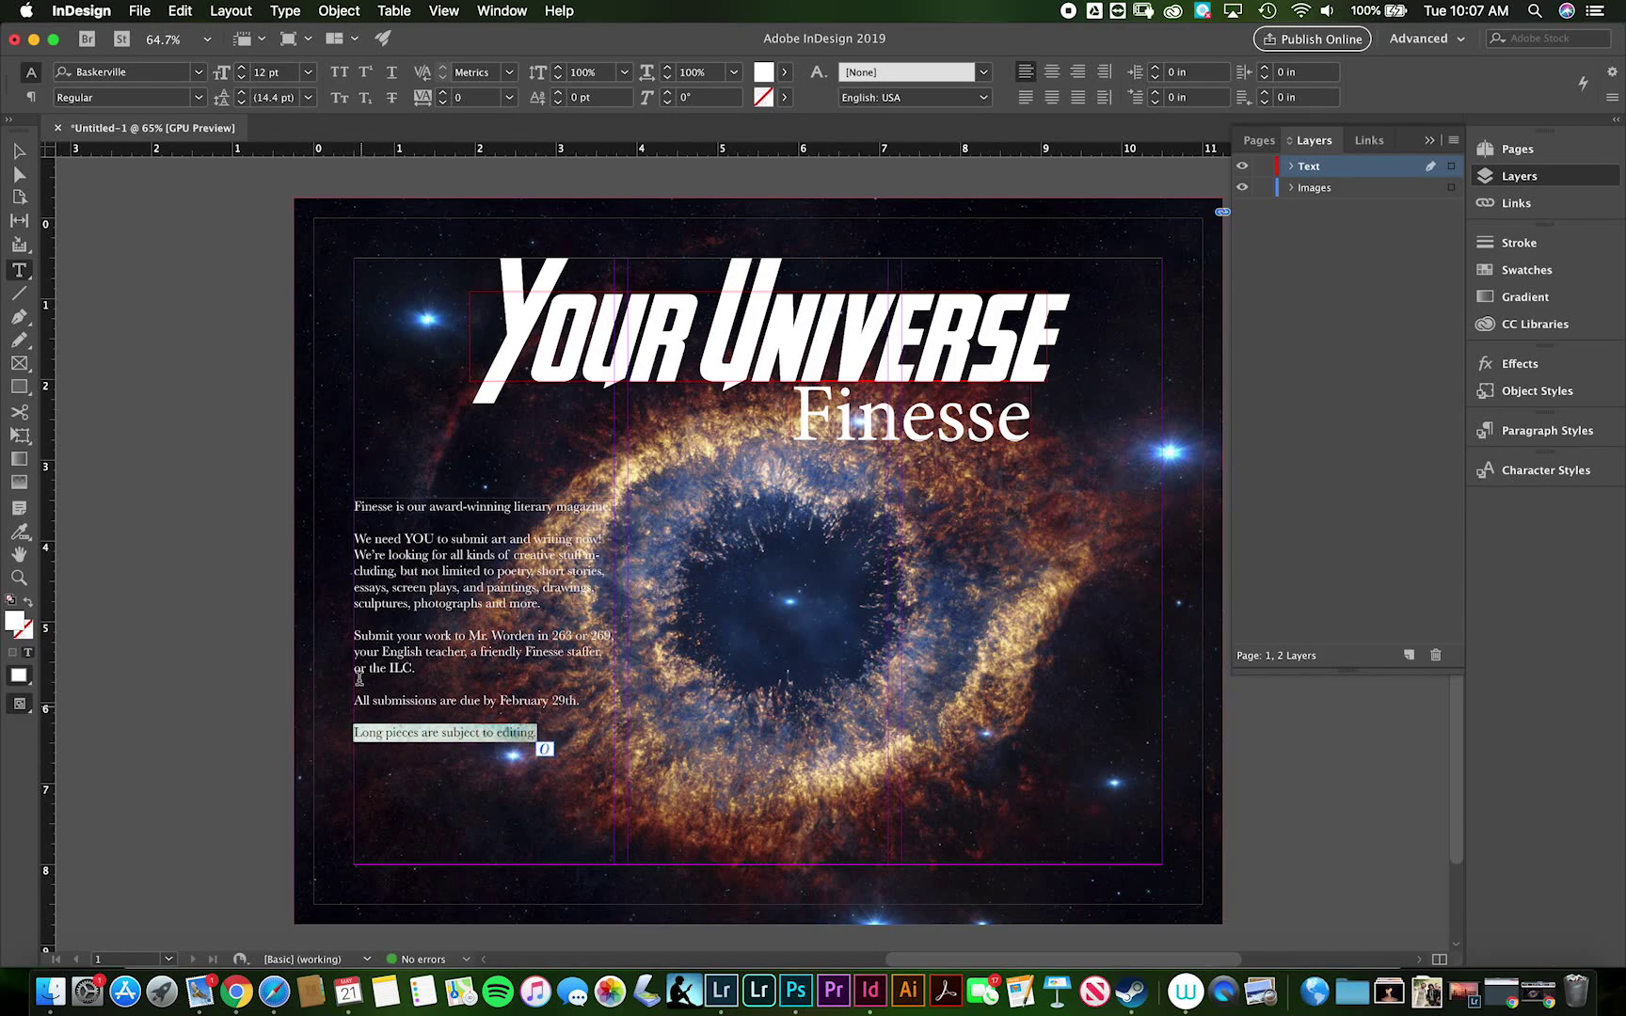
{"action": "left_click", "coordinate": [198, 98]}
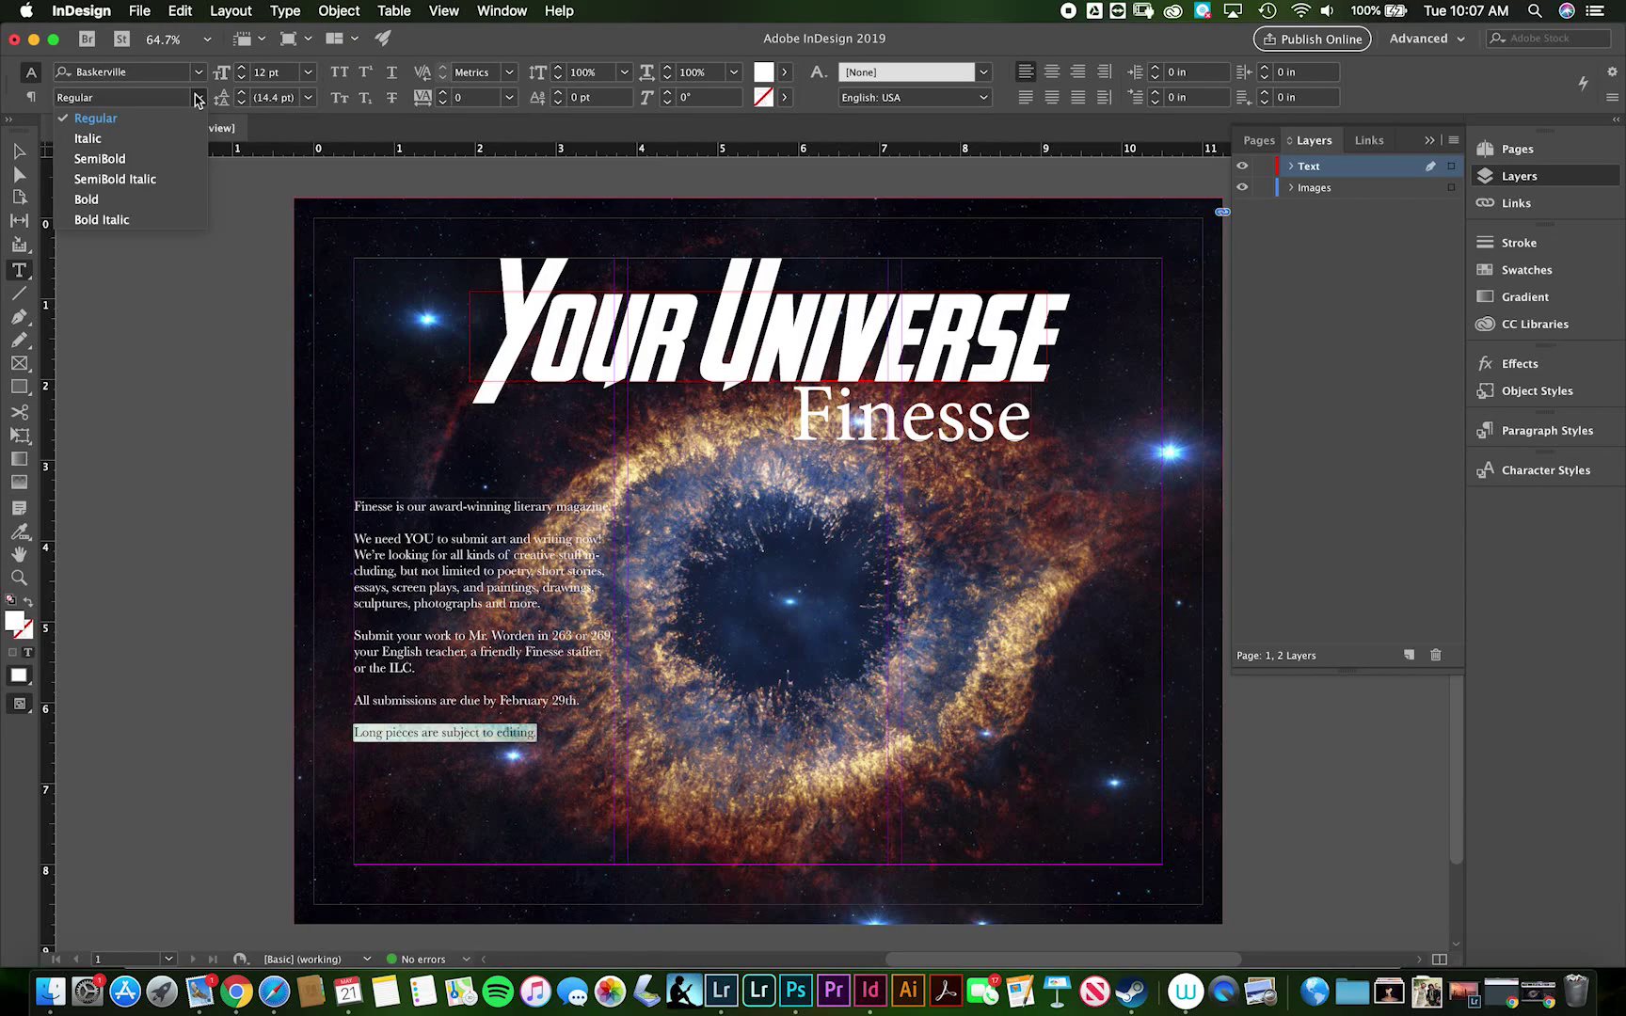
{"action": "left_click", "coordinate": [162, 139]}
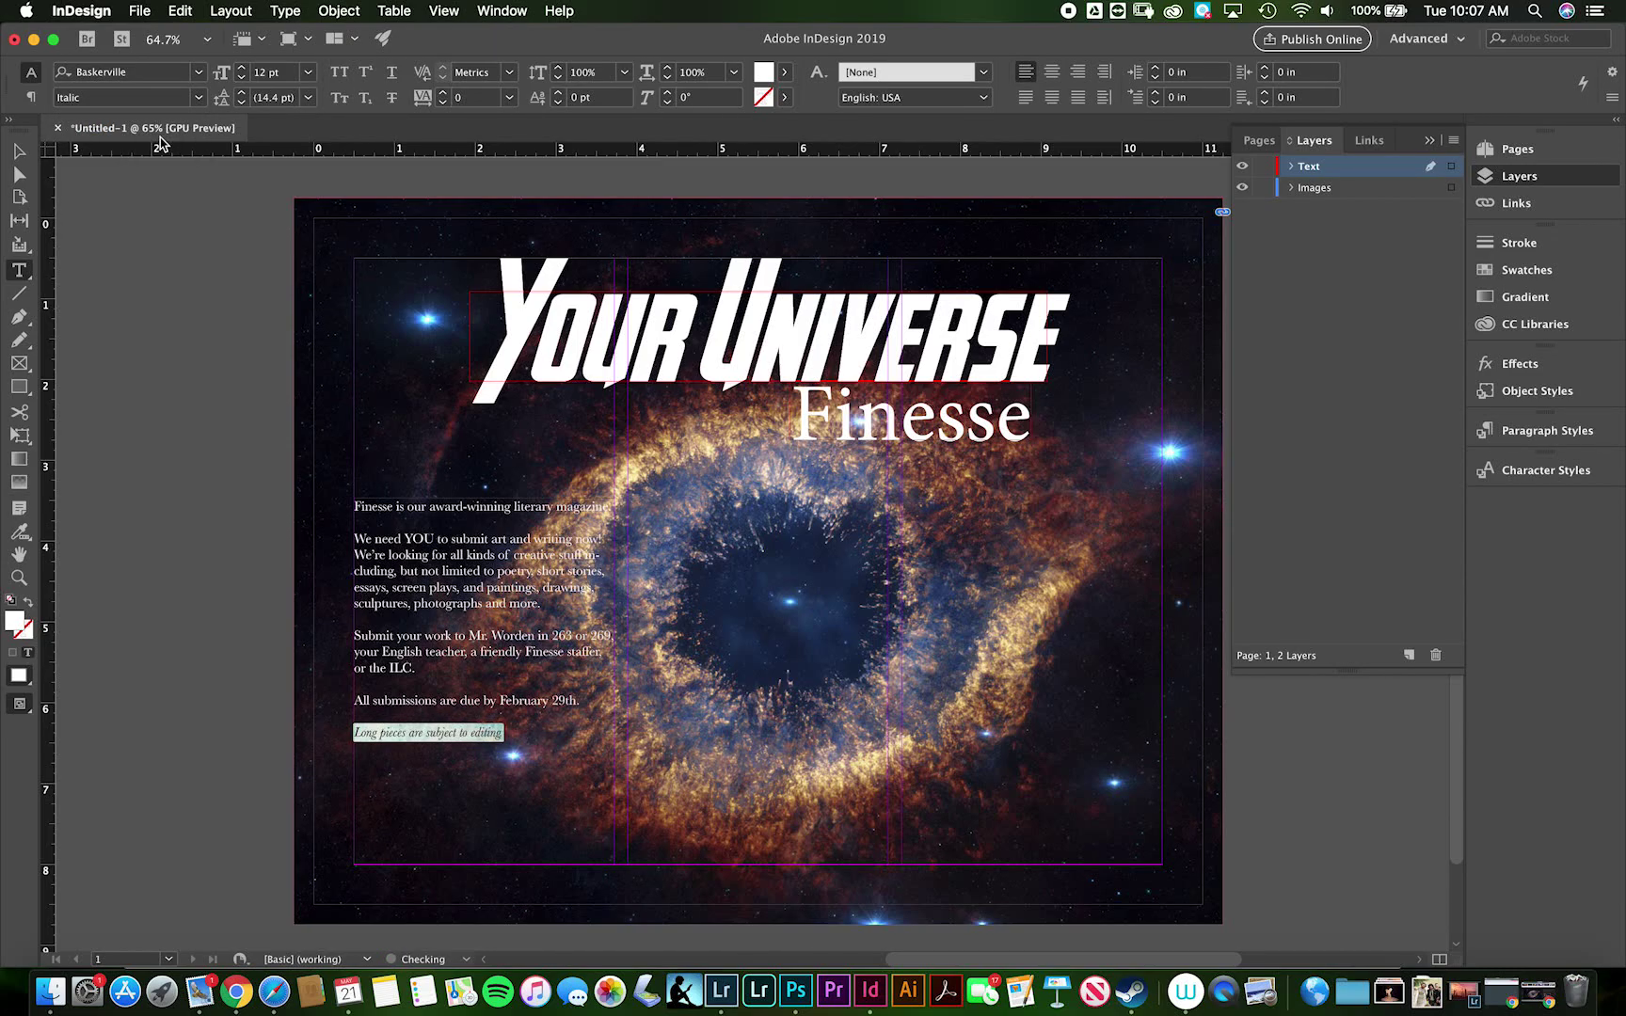
{"action": "key", "text": "Escape"}
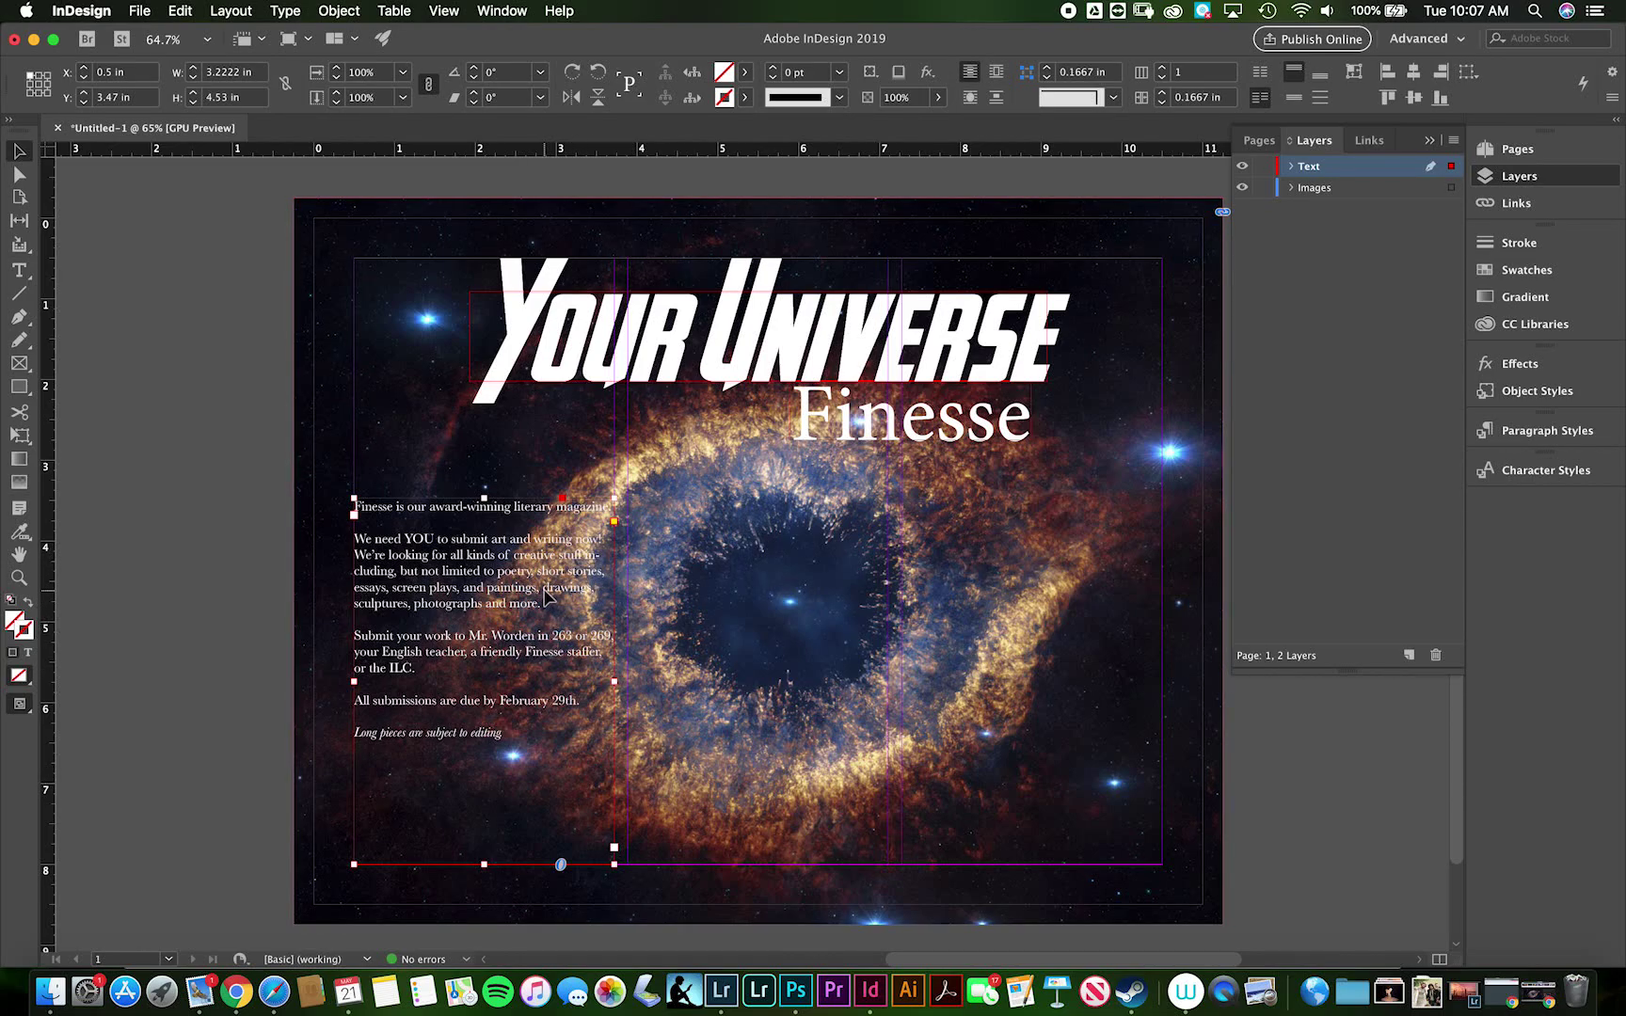
Fill the body text frame with the [Black] swatch behind its white text.
{"action": "scroll", "coordinate": [545, 597], "scroll_direction": "up", "scroll_amount": 5}
{"action": "scroll", "coordinate": [545, 597], "scroll_direction": "down", "scroll_amount": 3}
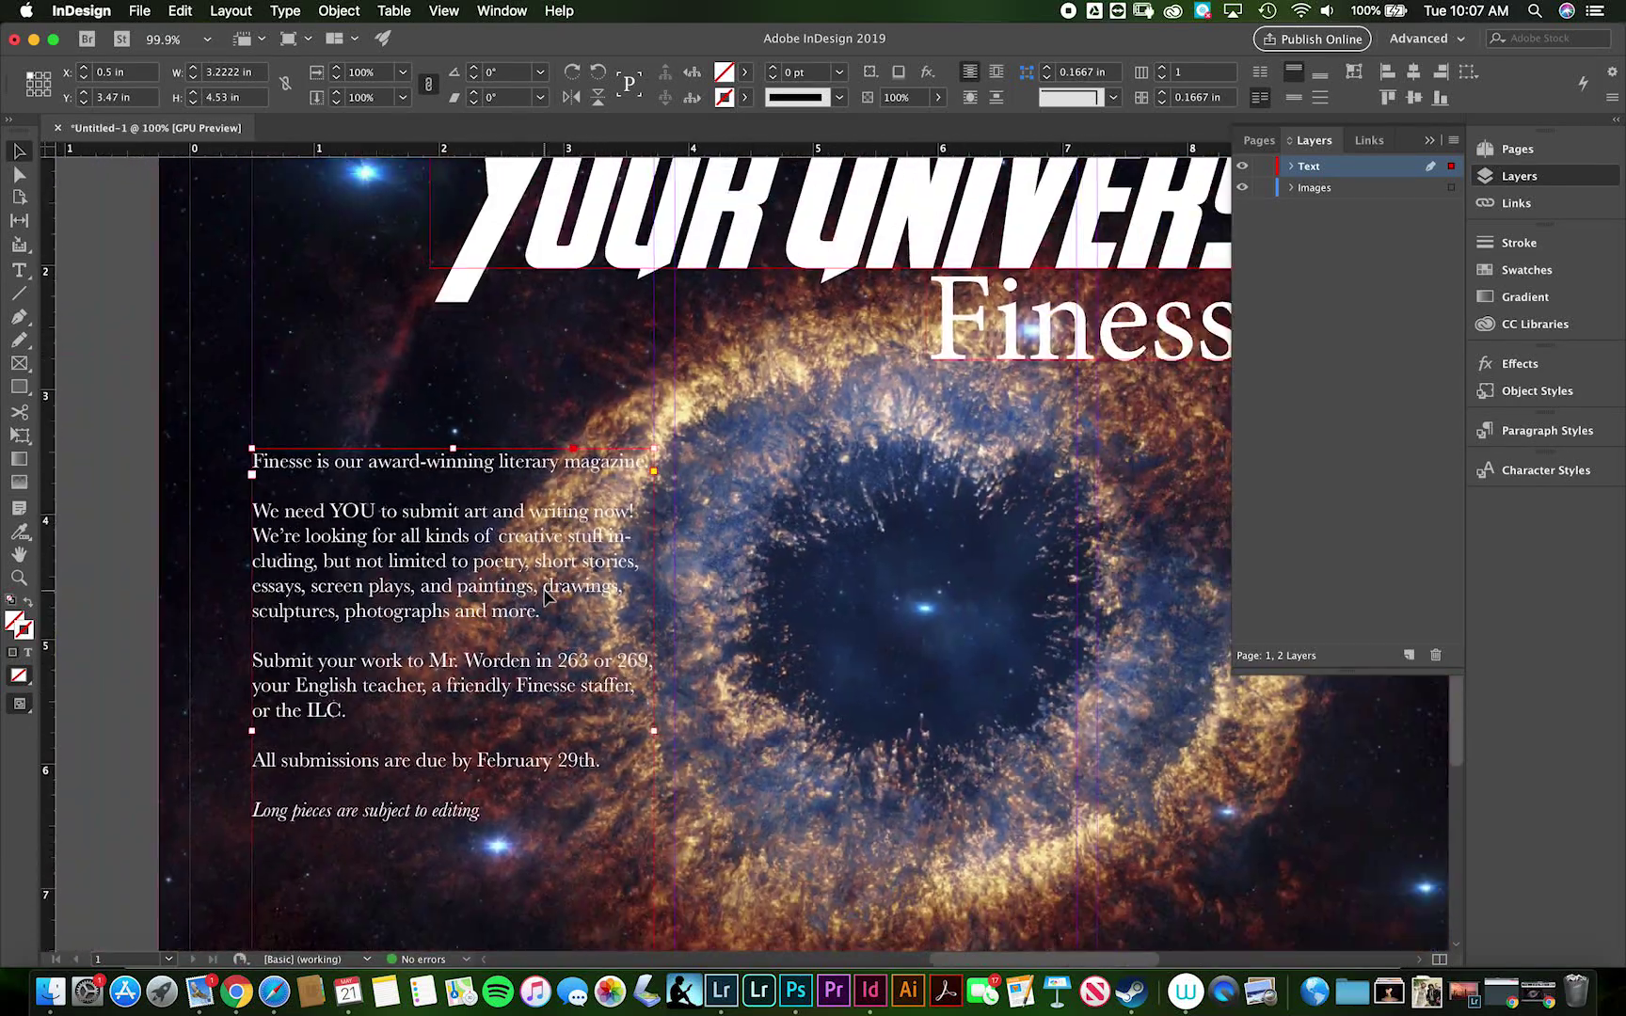
{"action": "scroll", "coordinate": [546, 597], "scroll_direction": "down", "scroll_amount": 1}
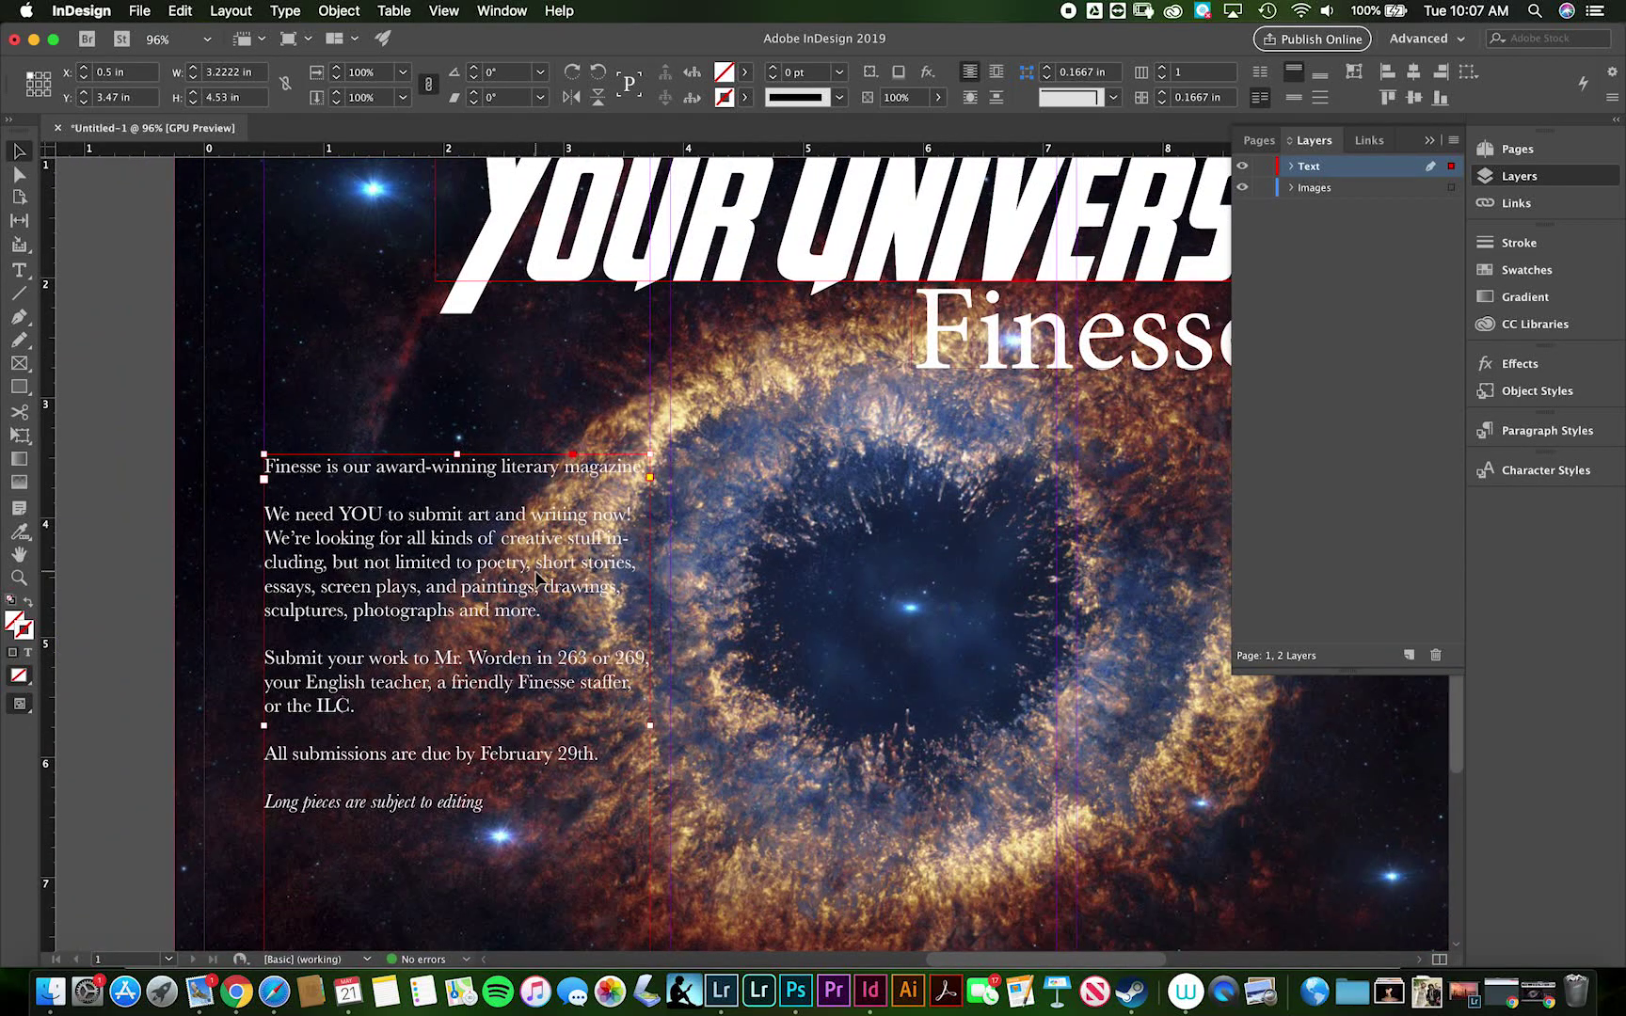
{"action": "left_click", "coordinate": [1519, 363]}
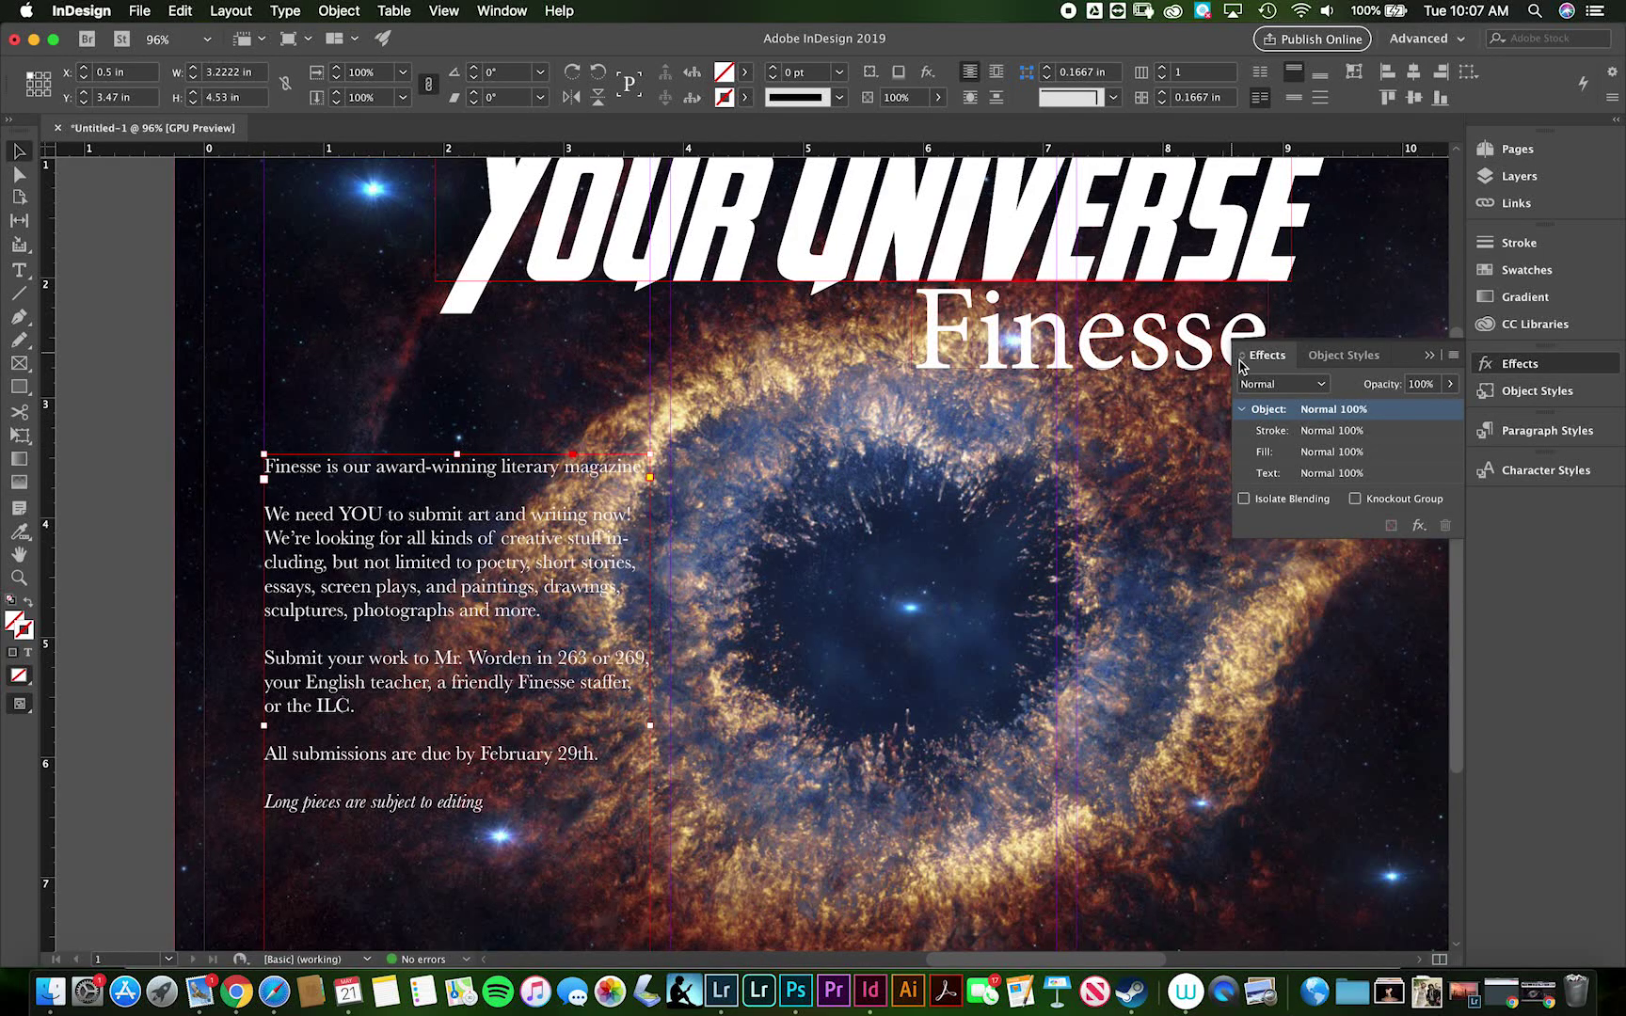
{"action": "left_click", "coordinate": [744, 72]}
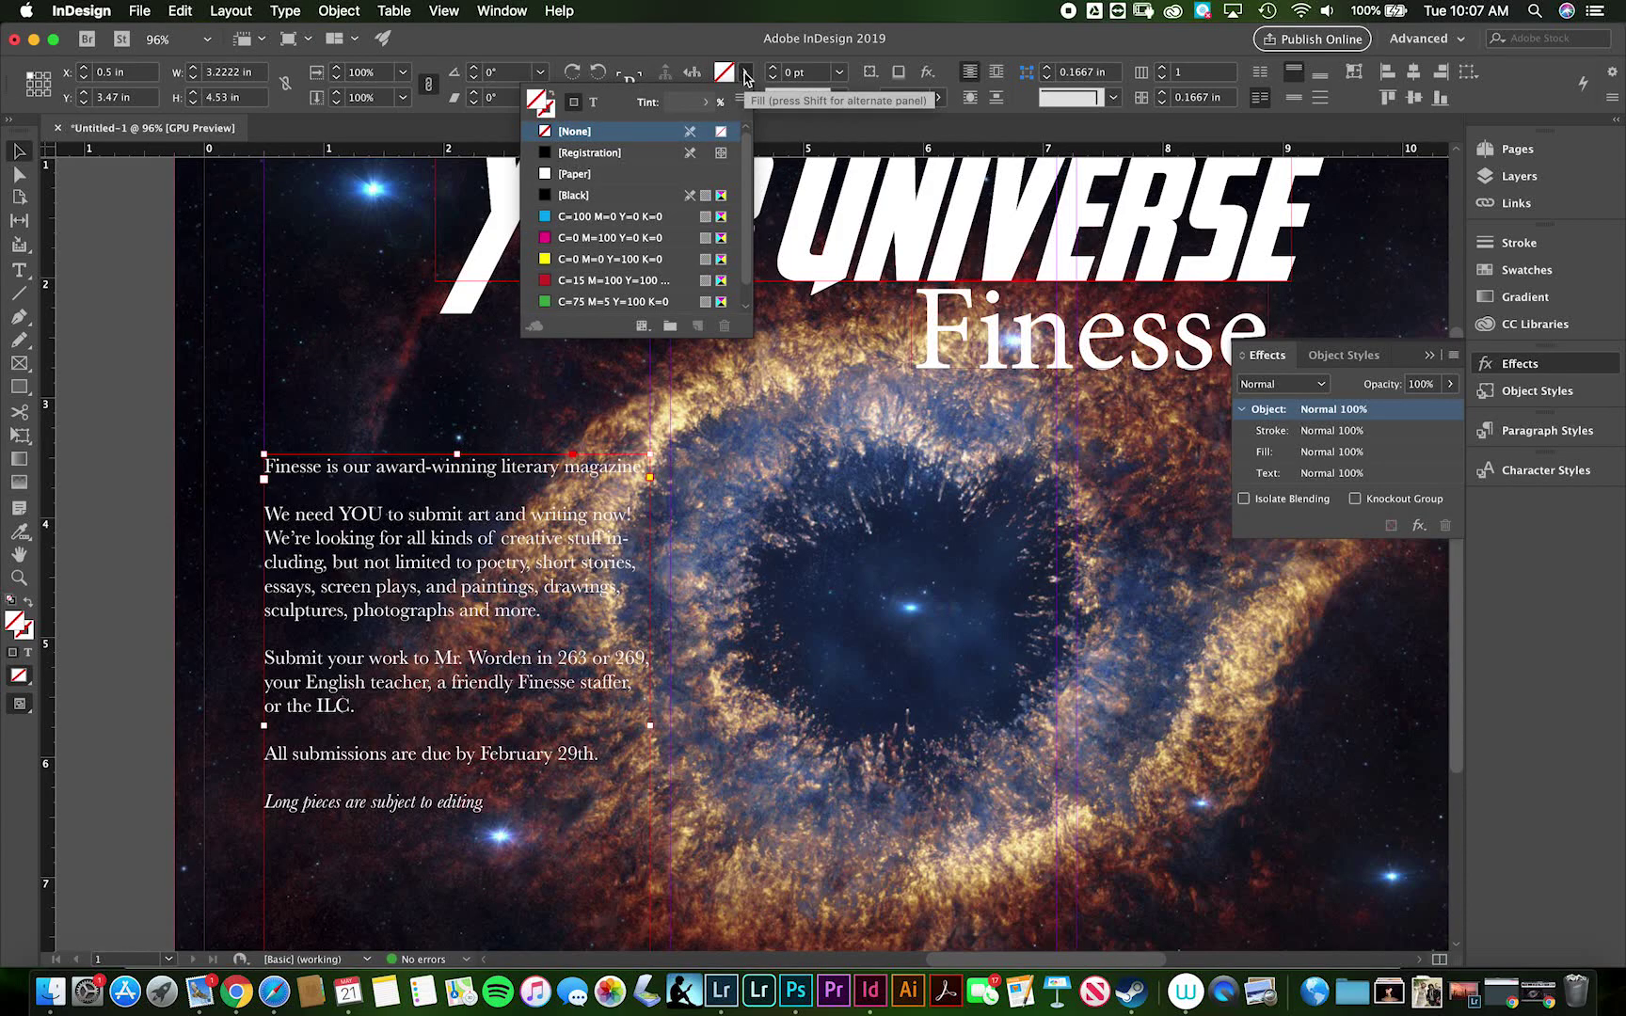
{"action": "left_click", "coordinate": [576, 195]}
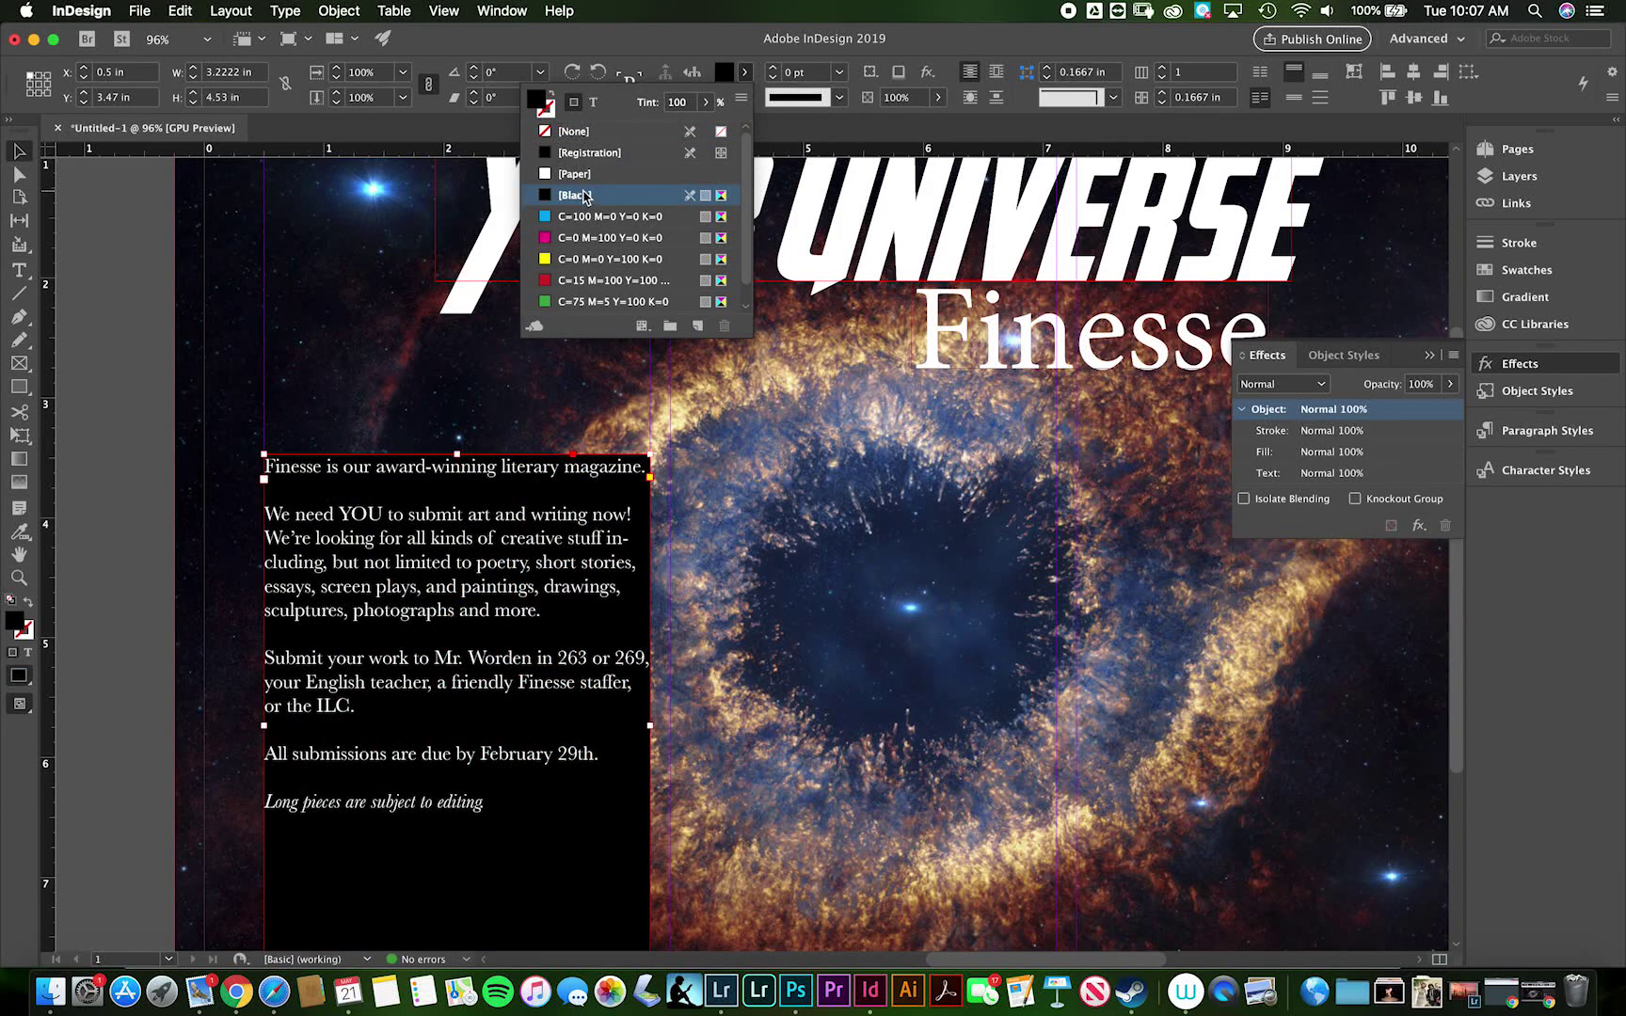
{"action": "left_click", "coordinate": [701, 47]}
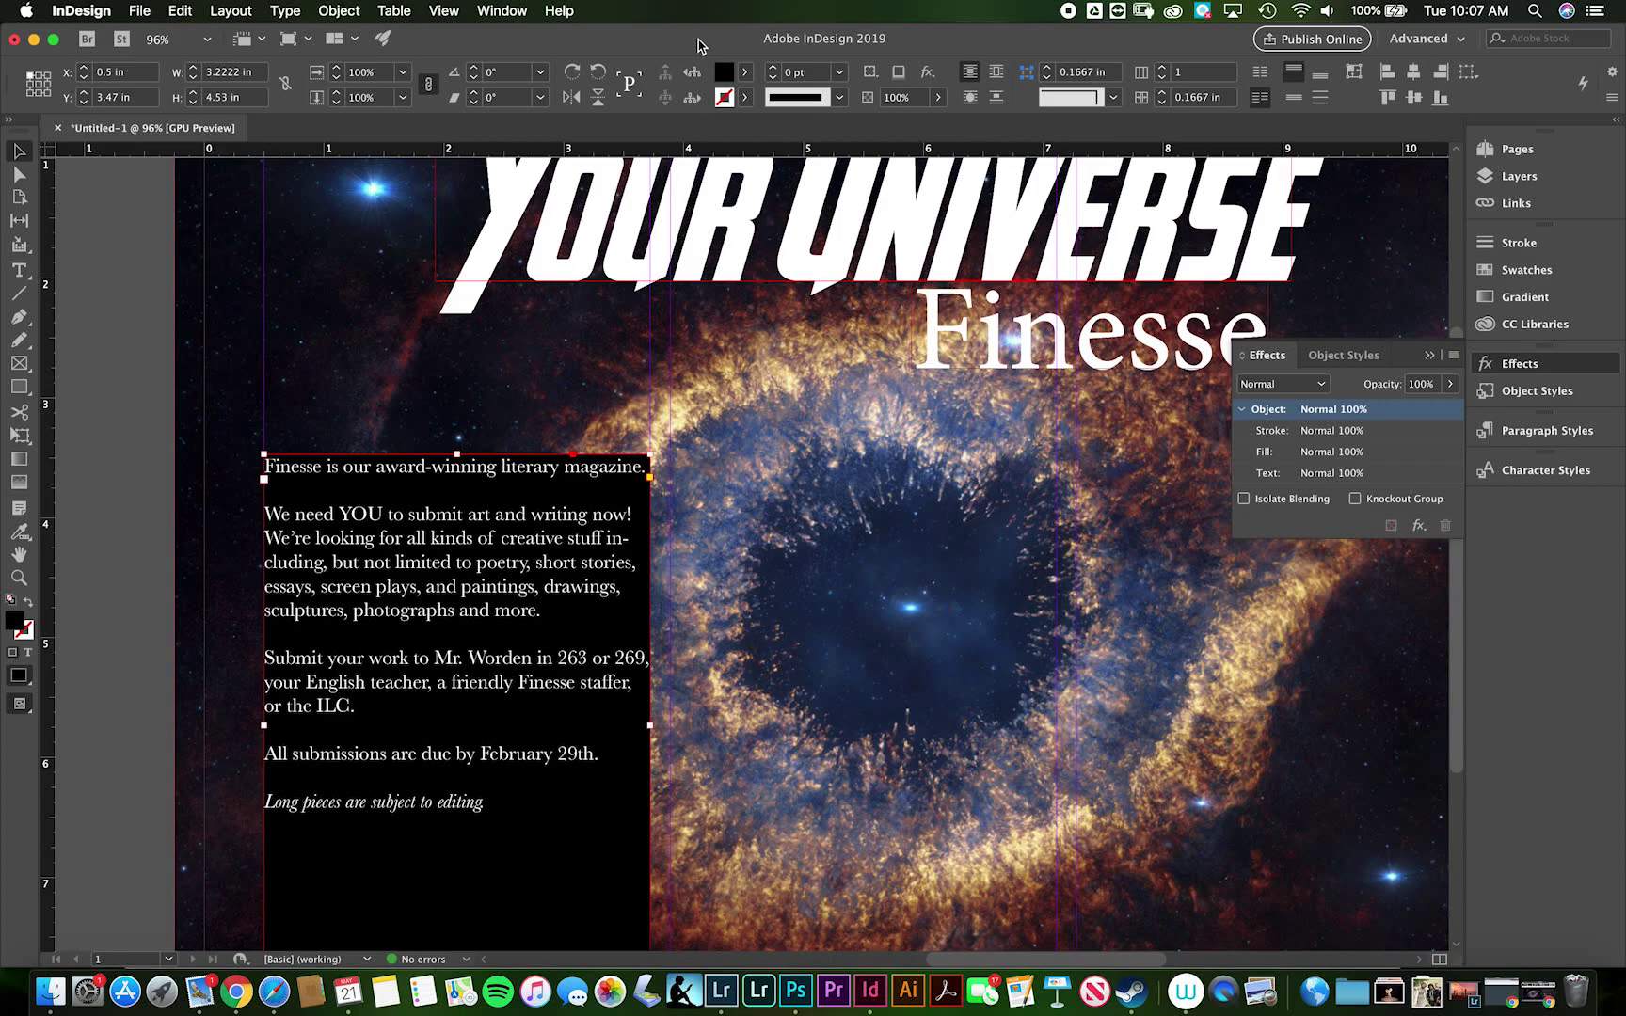
Set the frame's Text Frame Options inset spacing to 0.25 in on all sides.
{"action": "right_click", "coordinate": [476, 535]}
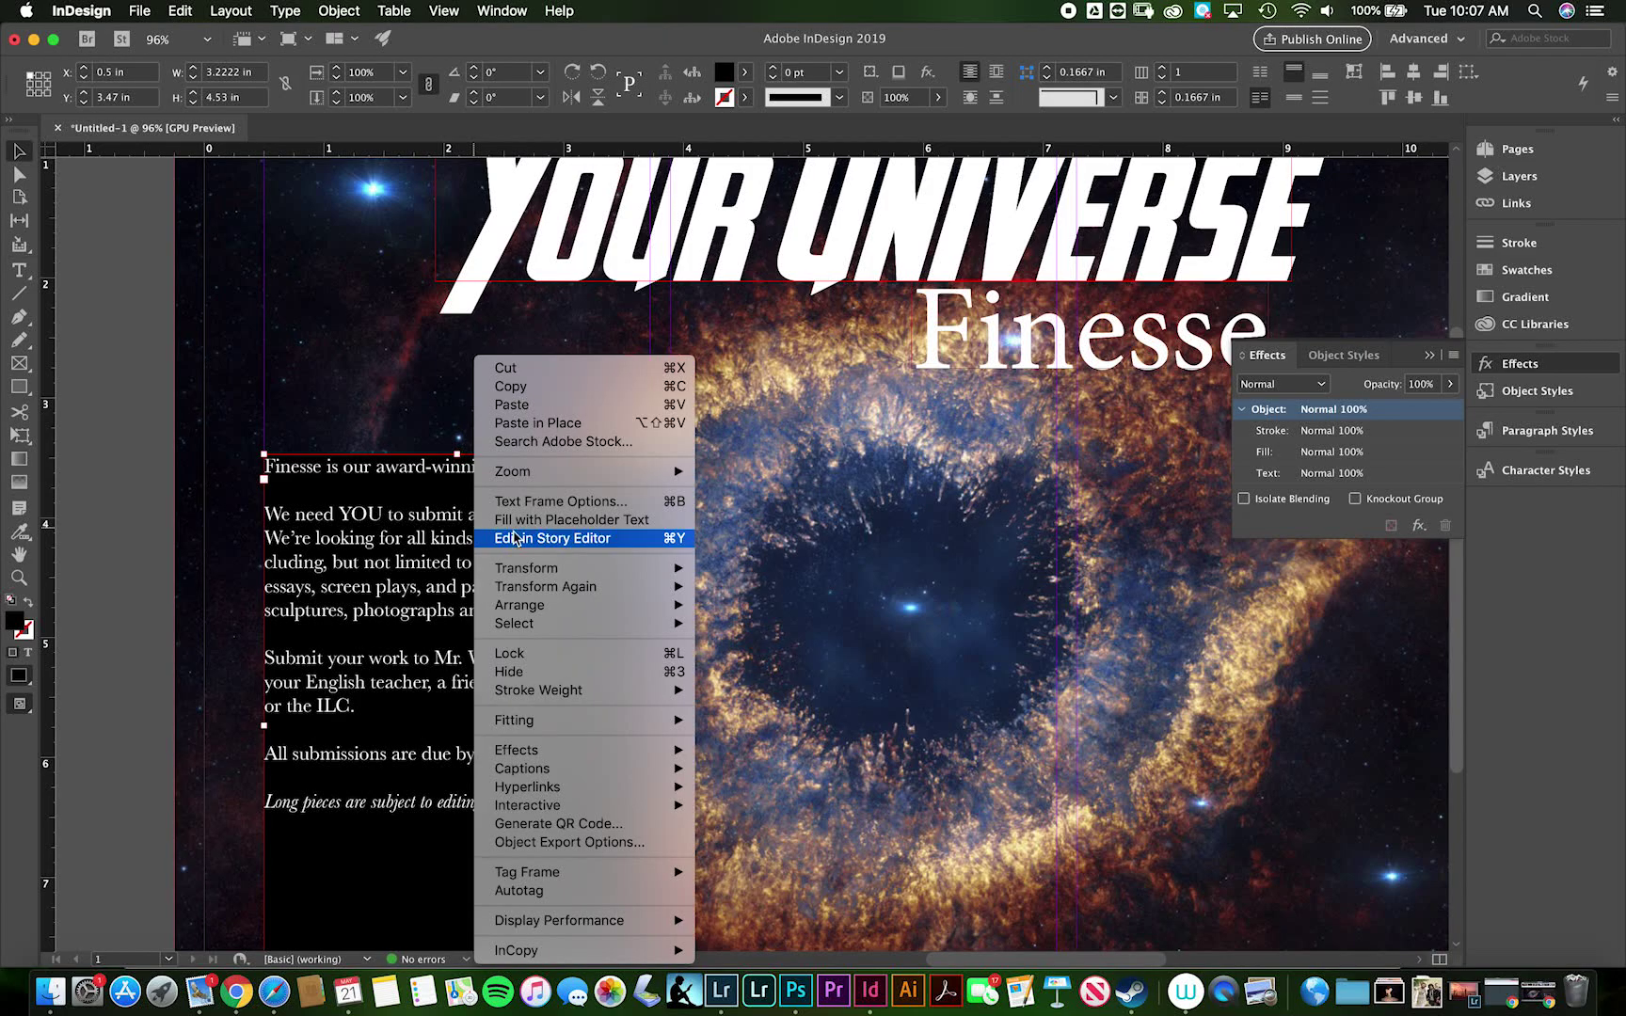
{"action": "left_click", "coordinate": [543, 501]}
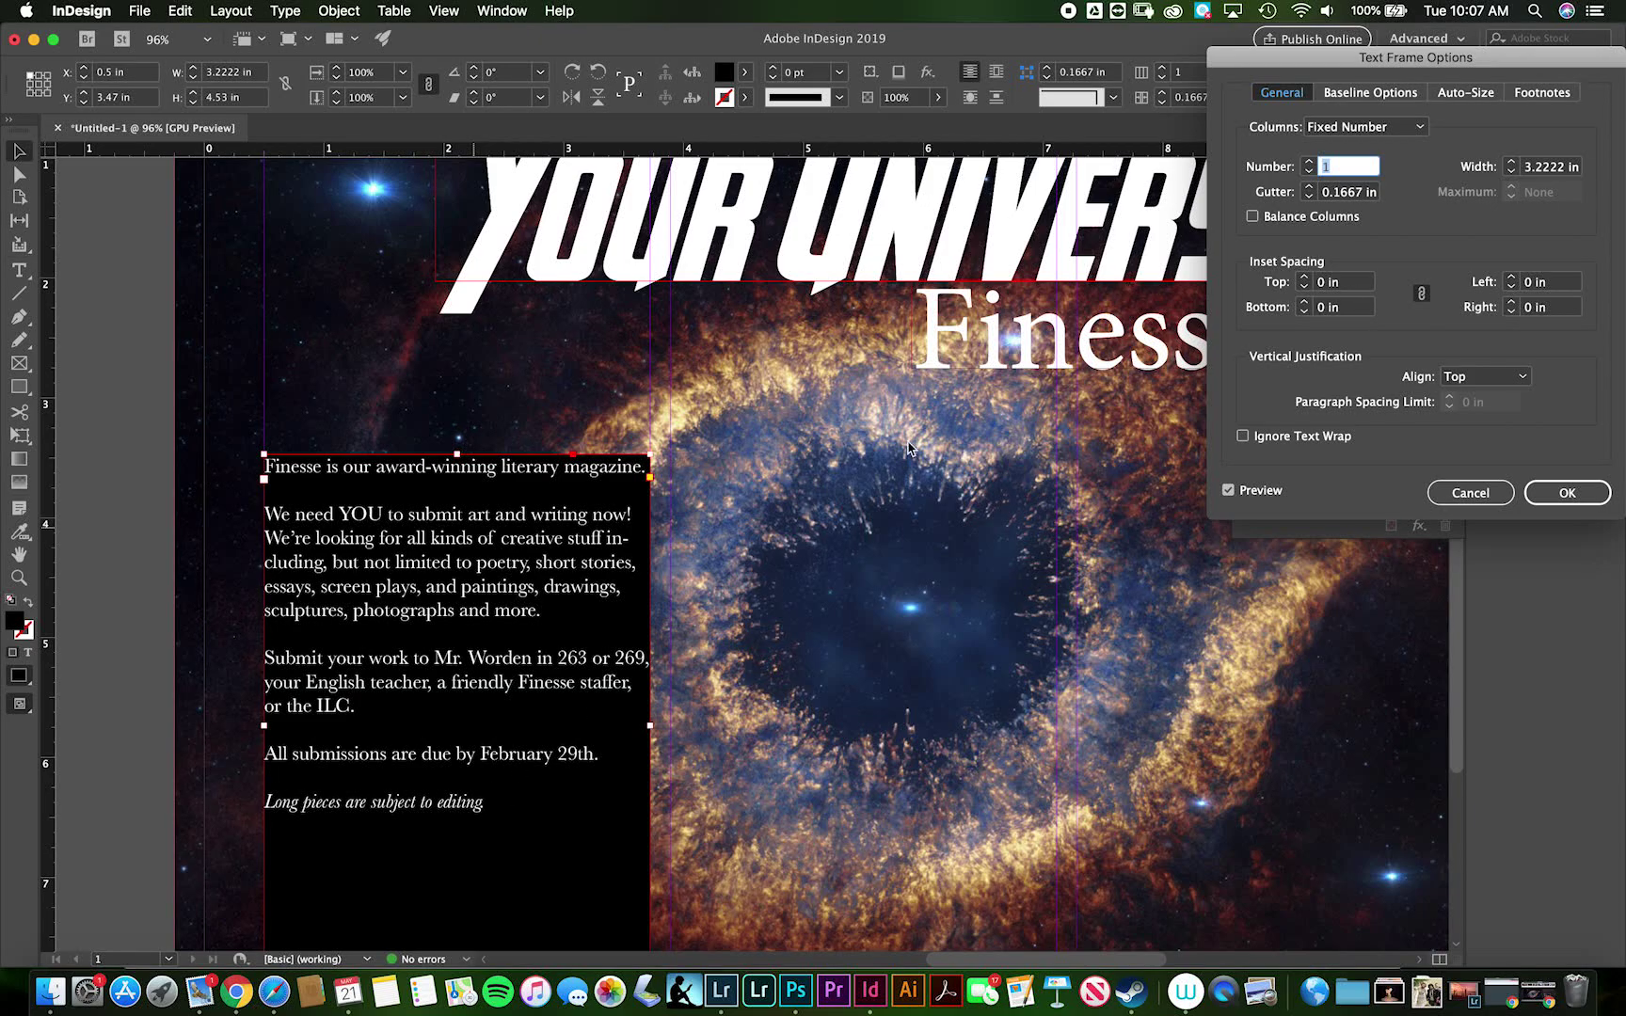
{"action": "left_click", "coordinate": [1303, 278]}
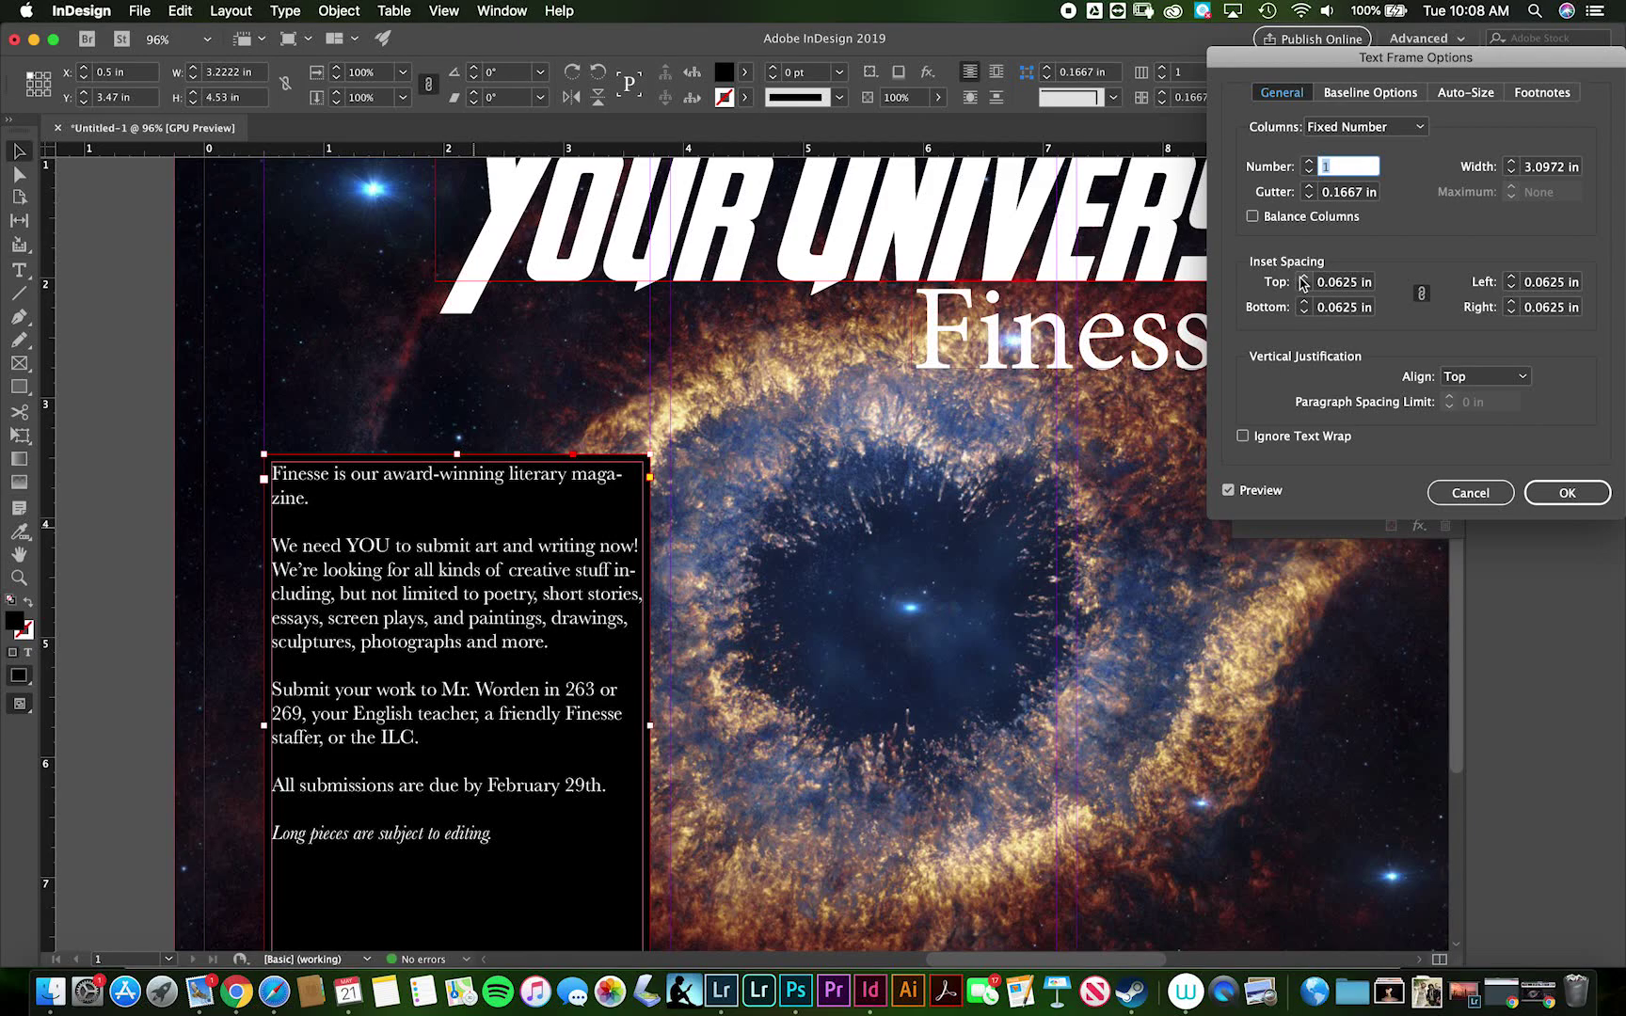
{"action": "left_click", "coordinate": [1303, 278]}
{"action": "left_click", "coordinate": [1303, 279]}
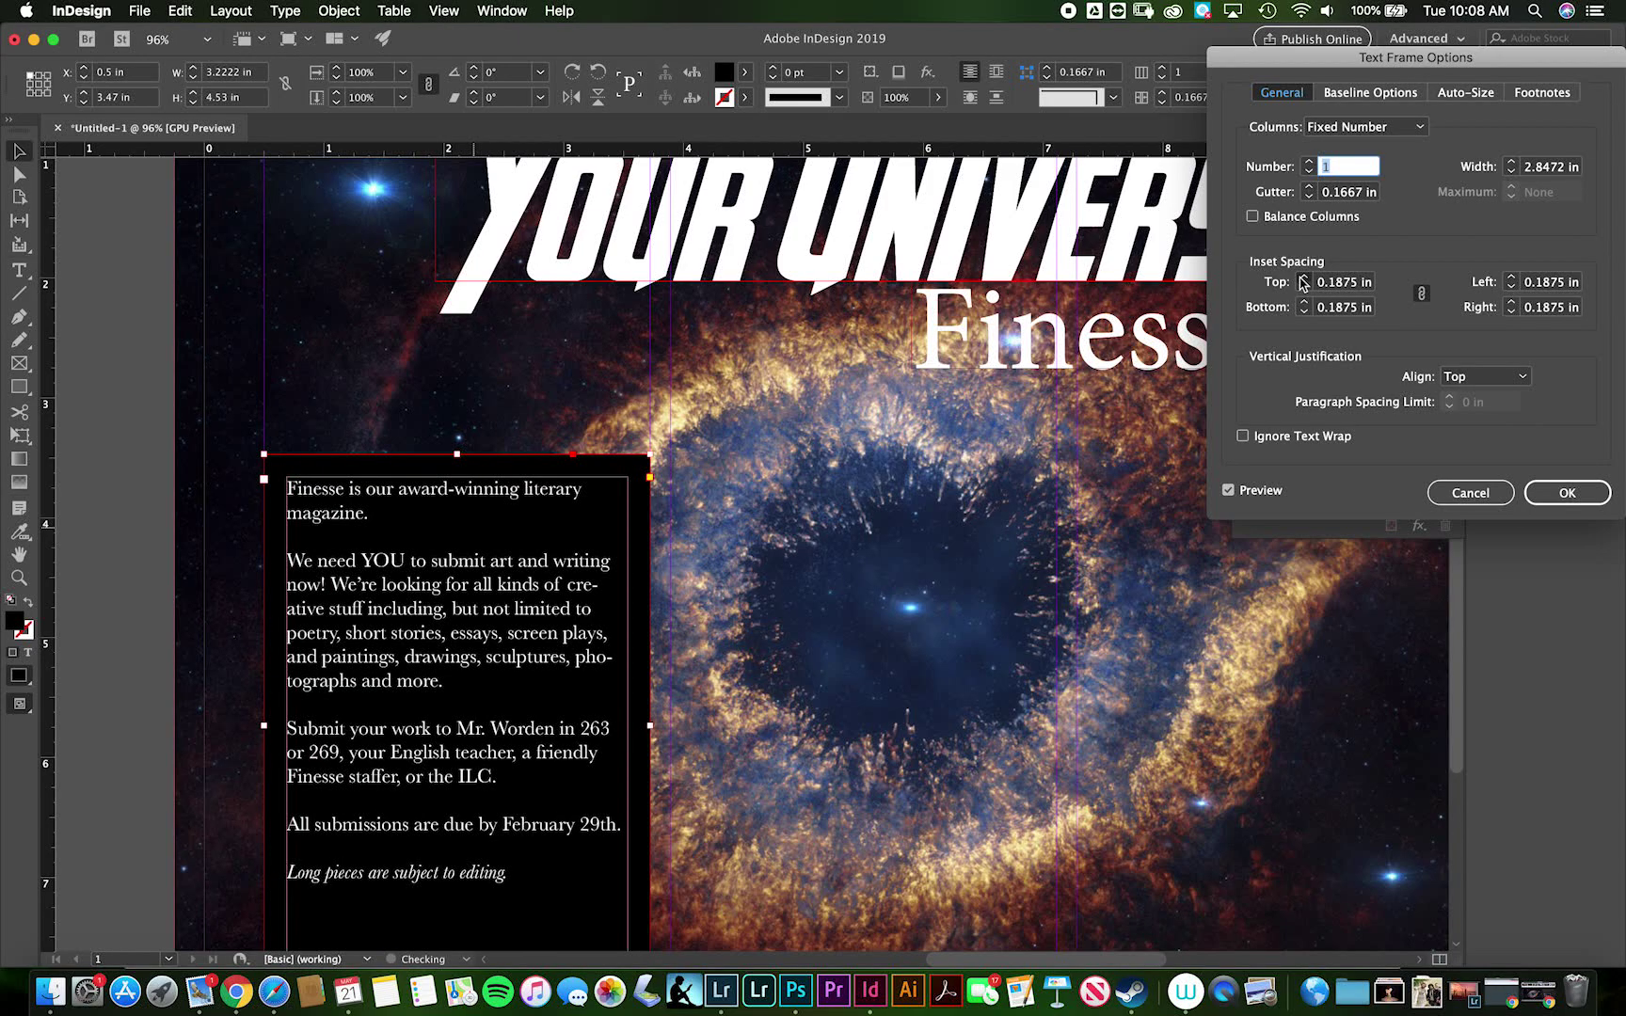
{"action": "left_click", "coordinate": [1303, 278]}
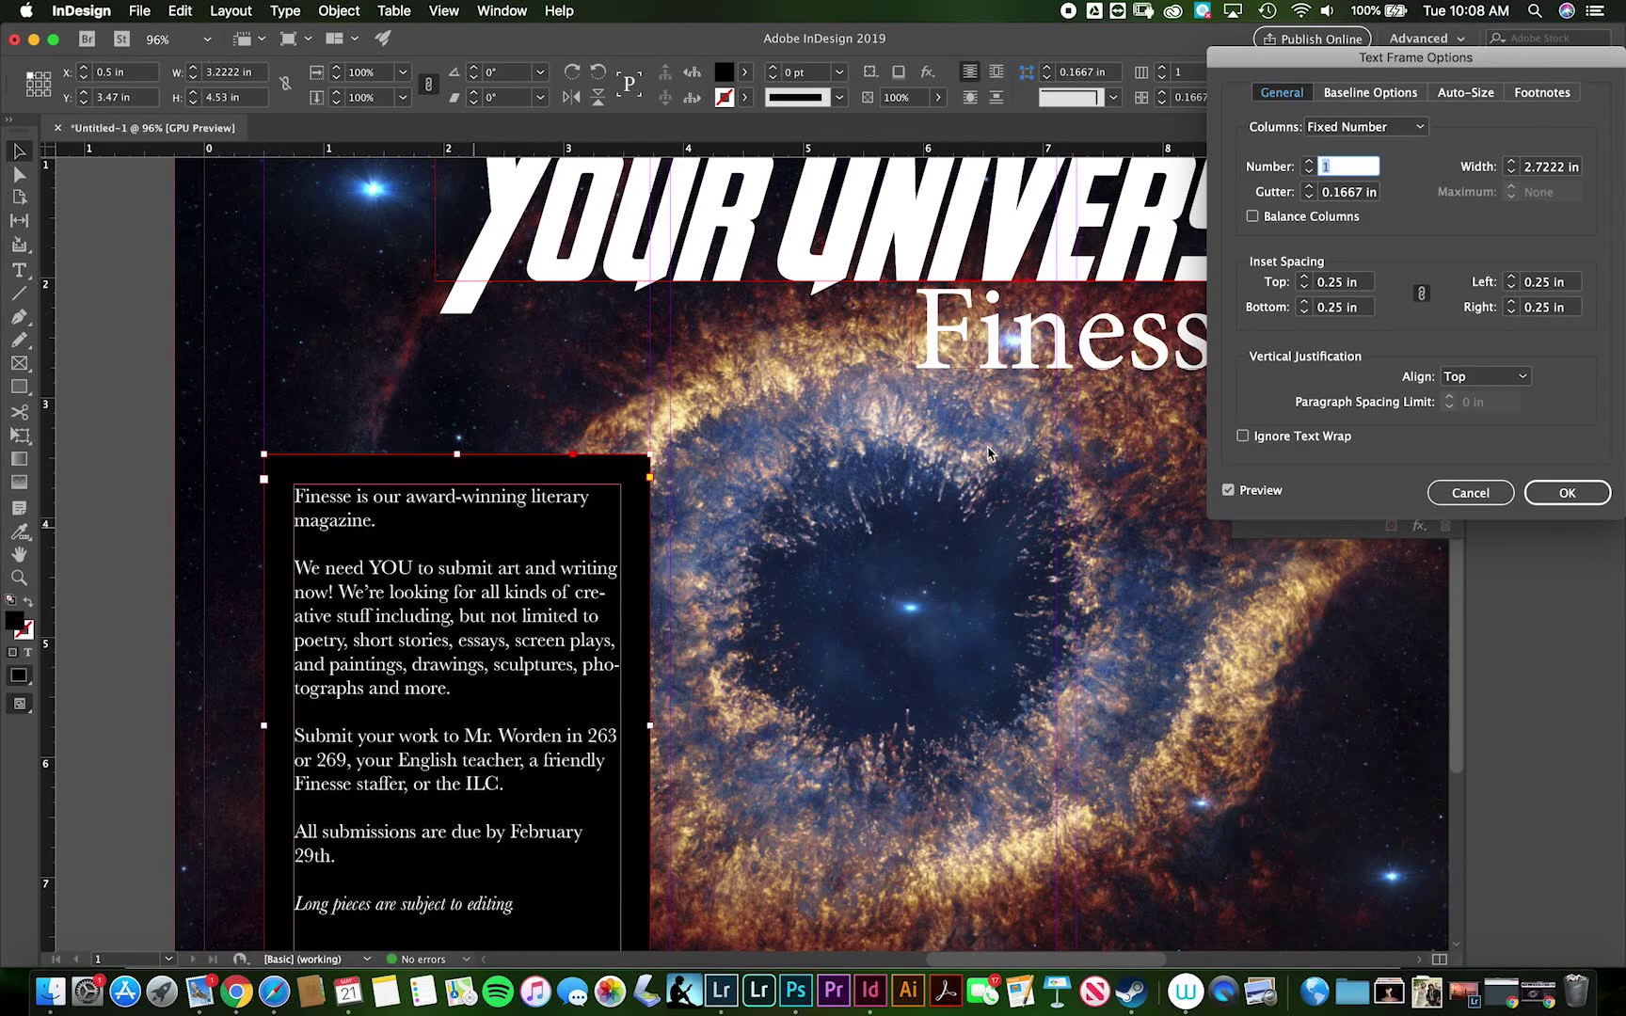
Apply the 0.25 in Text Frame Options inset spacing to the body frame.
{"action": "left_click", "coordinate": [1563, 493]}
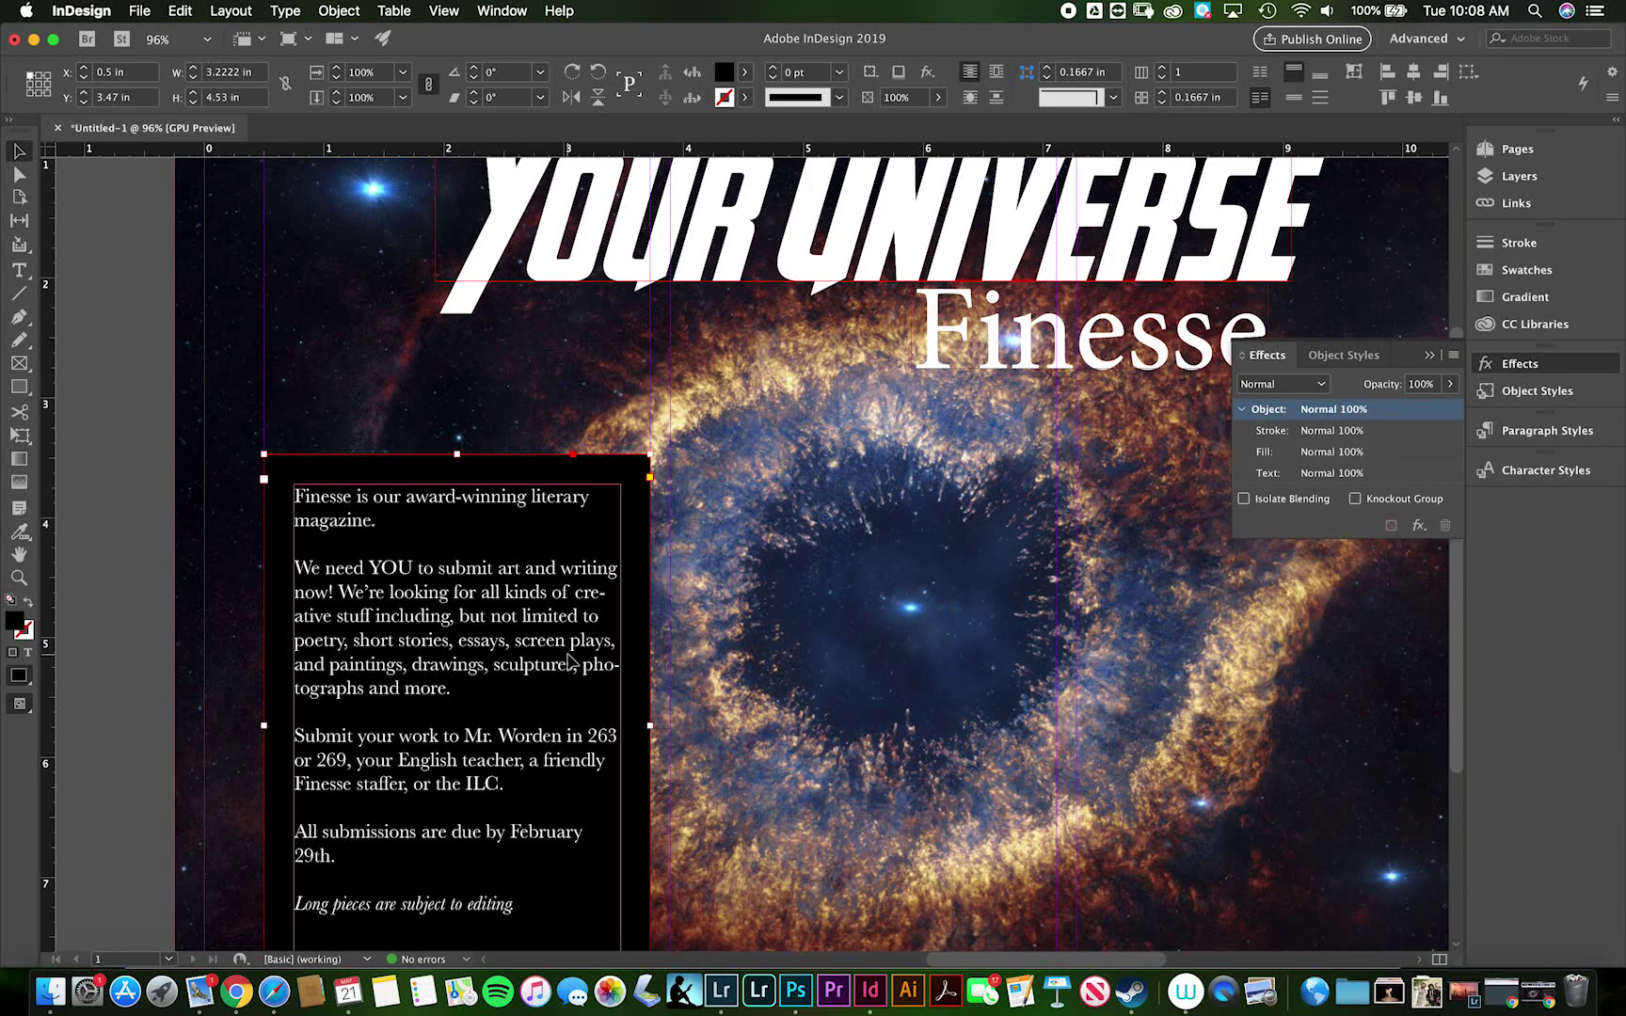
{"action": "scroll", "coordinate": [569, 661], "scroll_direction": "down", "scroll_amount": 5}
{"action": "scroll", "coordinate": [569, 661], "scroll_direction": "up", "scroll_amount": 2}
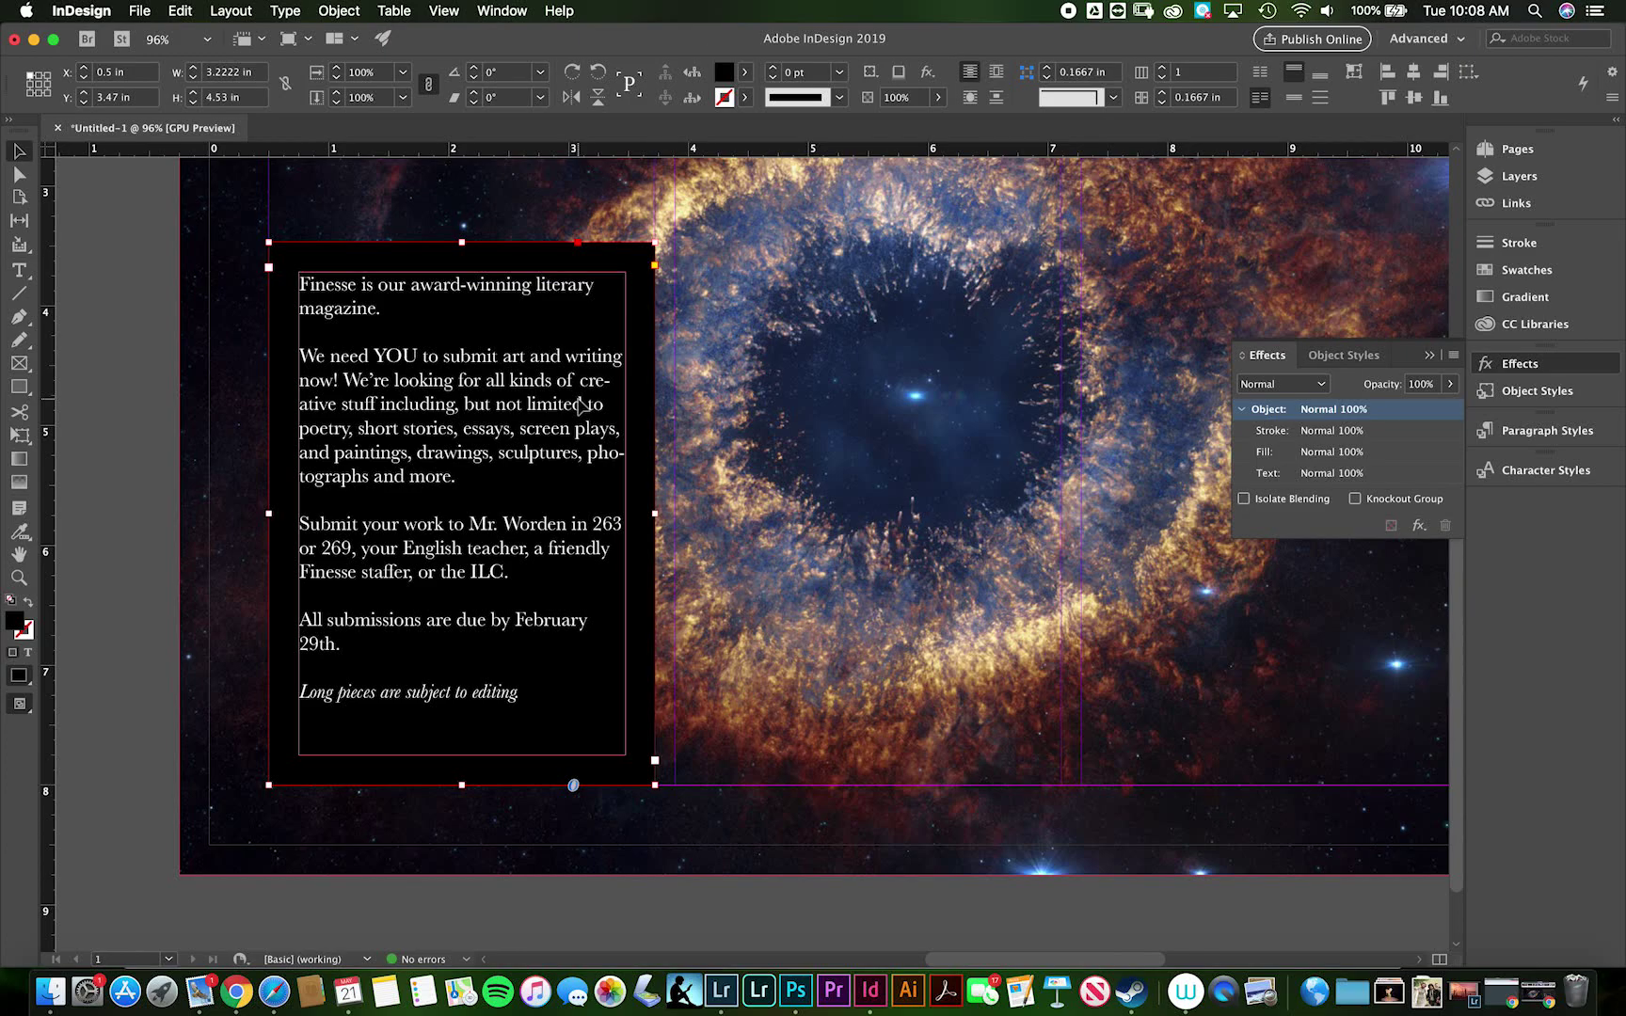
Fit the whole poster page in view and check it in Presentation mode.
{"action": "key", "text": "super+0"}
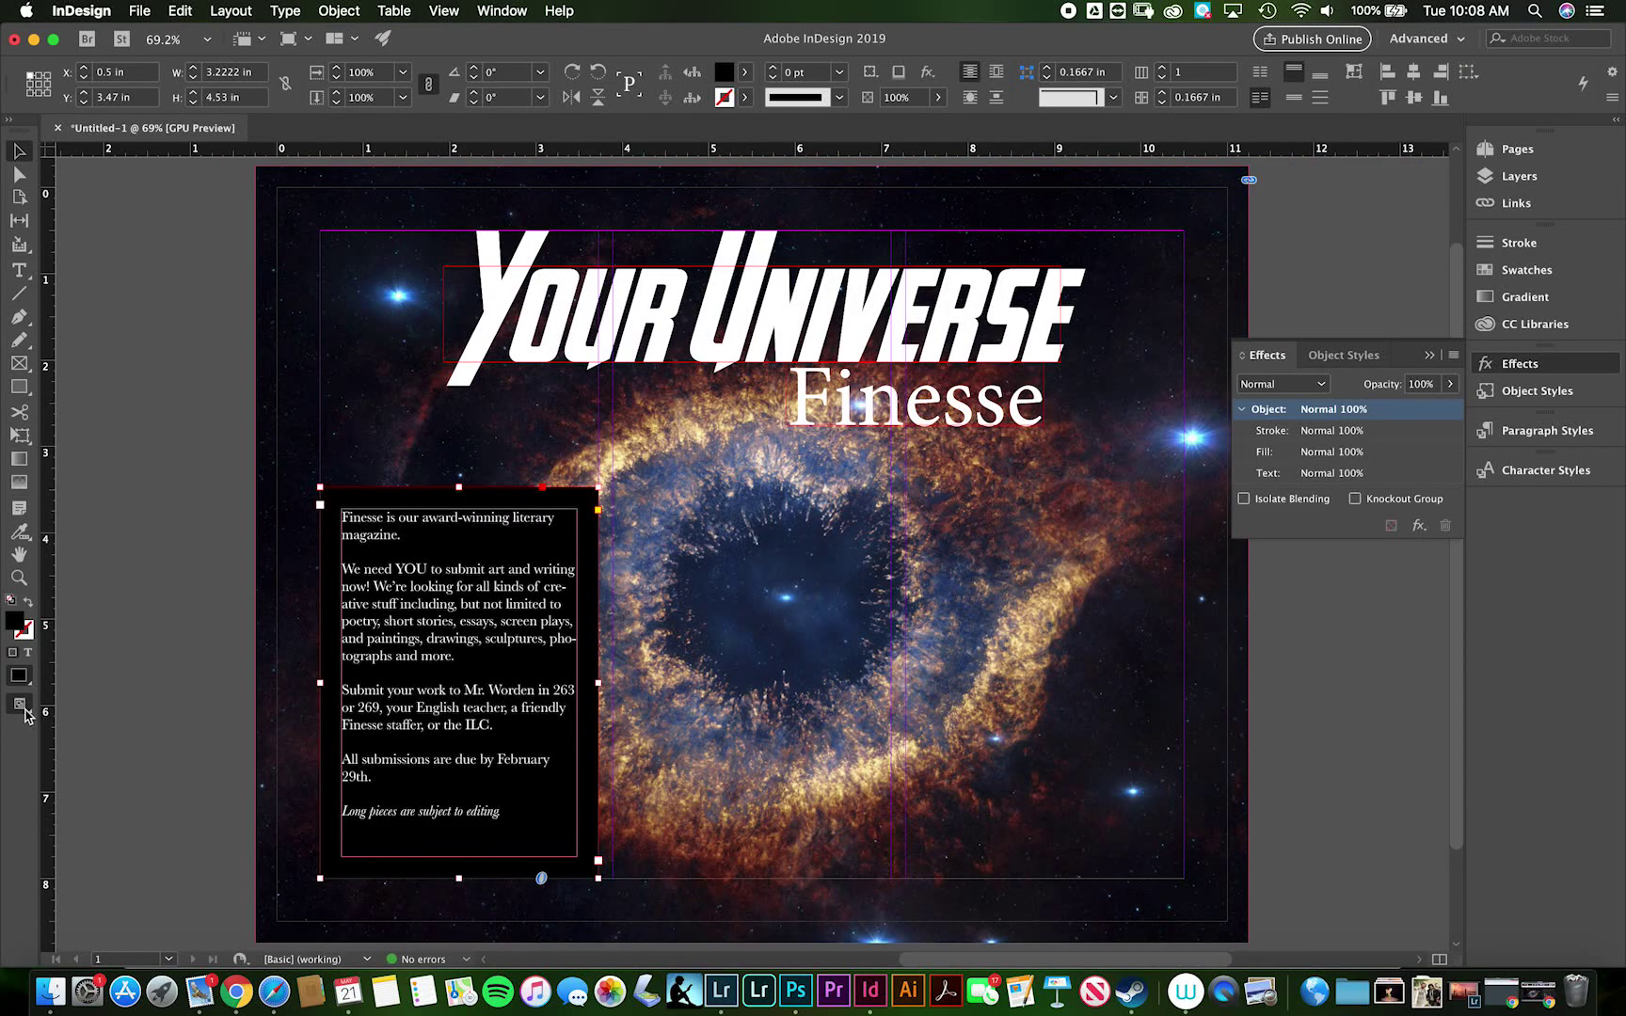
{"action": "left_click_drag", "start_coordinate": [24, 712], "coordinate": [76, 801]}
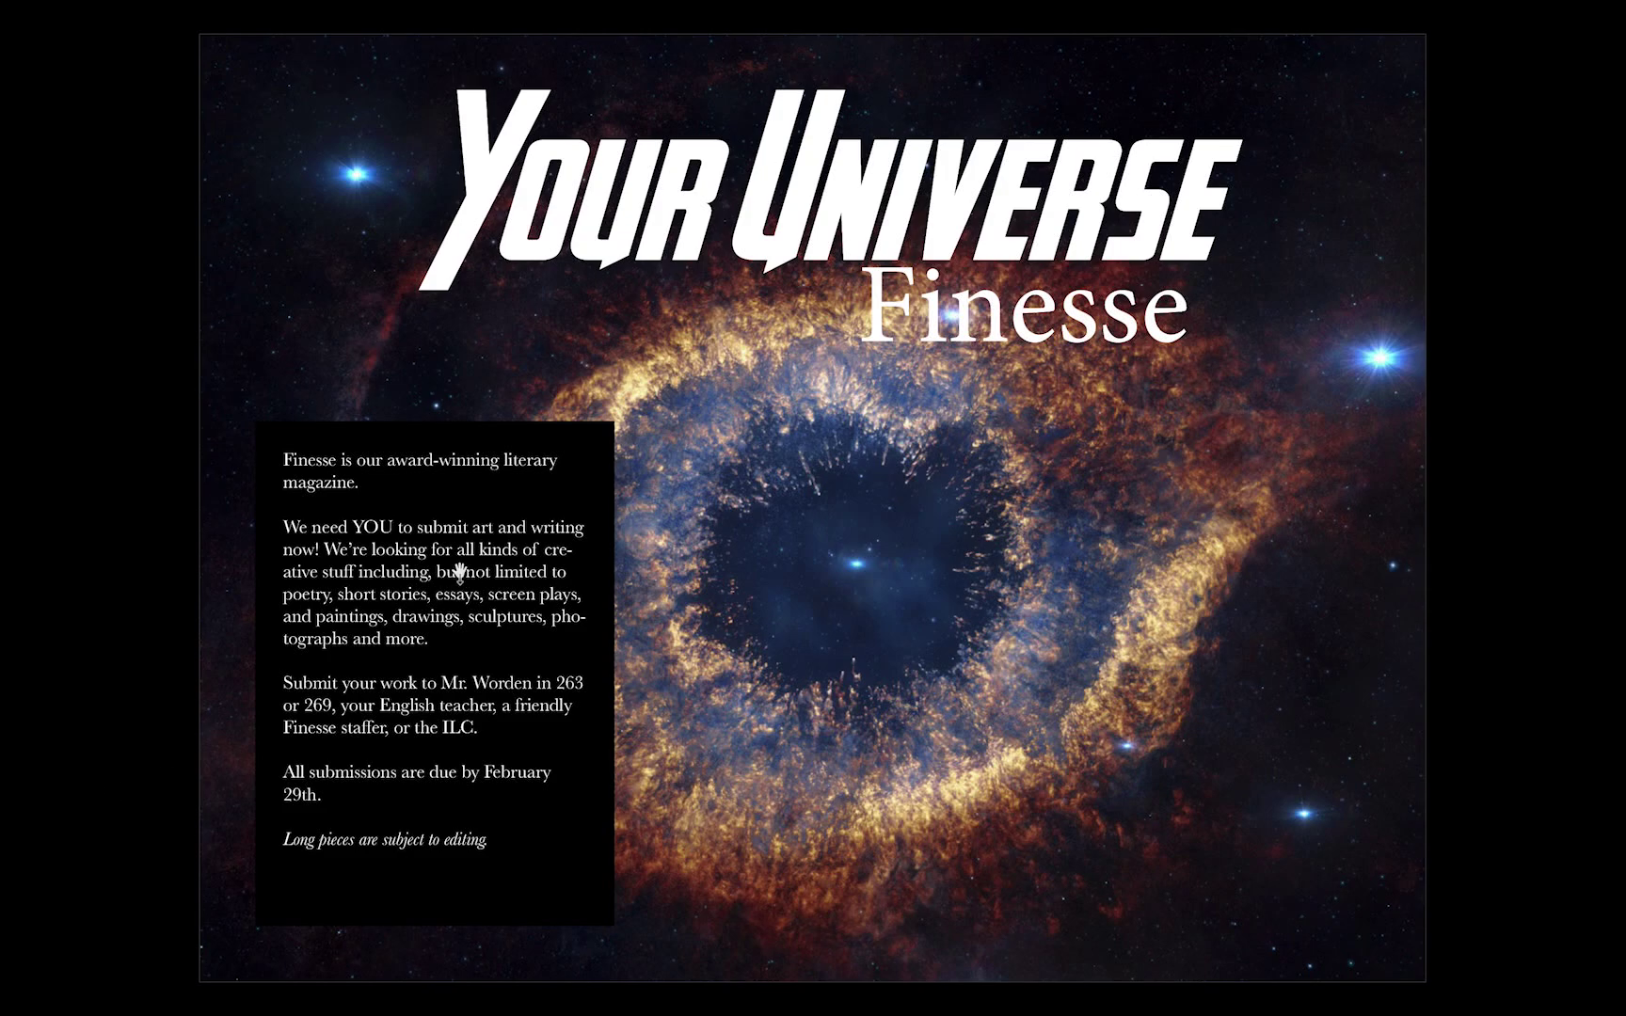
{"action": "key", "text": "Escape"}
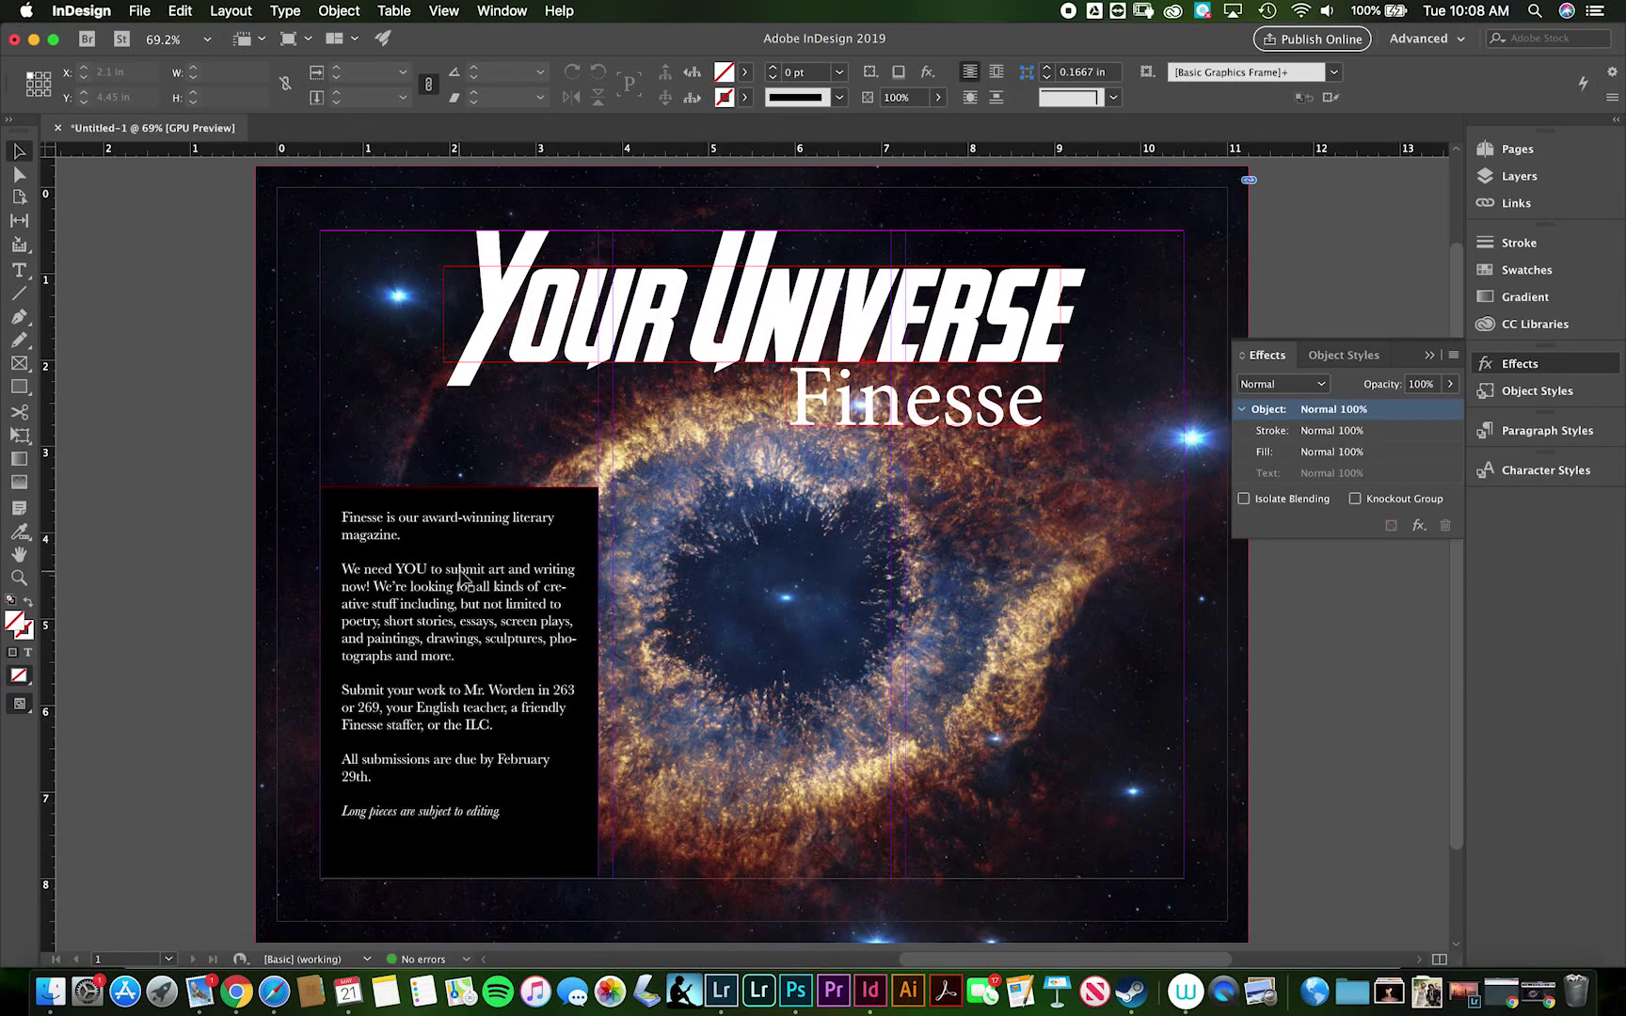
Lower the black body-text panel's fill opacity to about 87% so the nebula shows through.
{"action": "left_click", "coordinate": [1344, 453]}
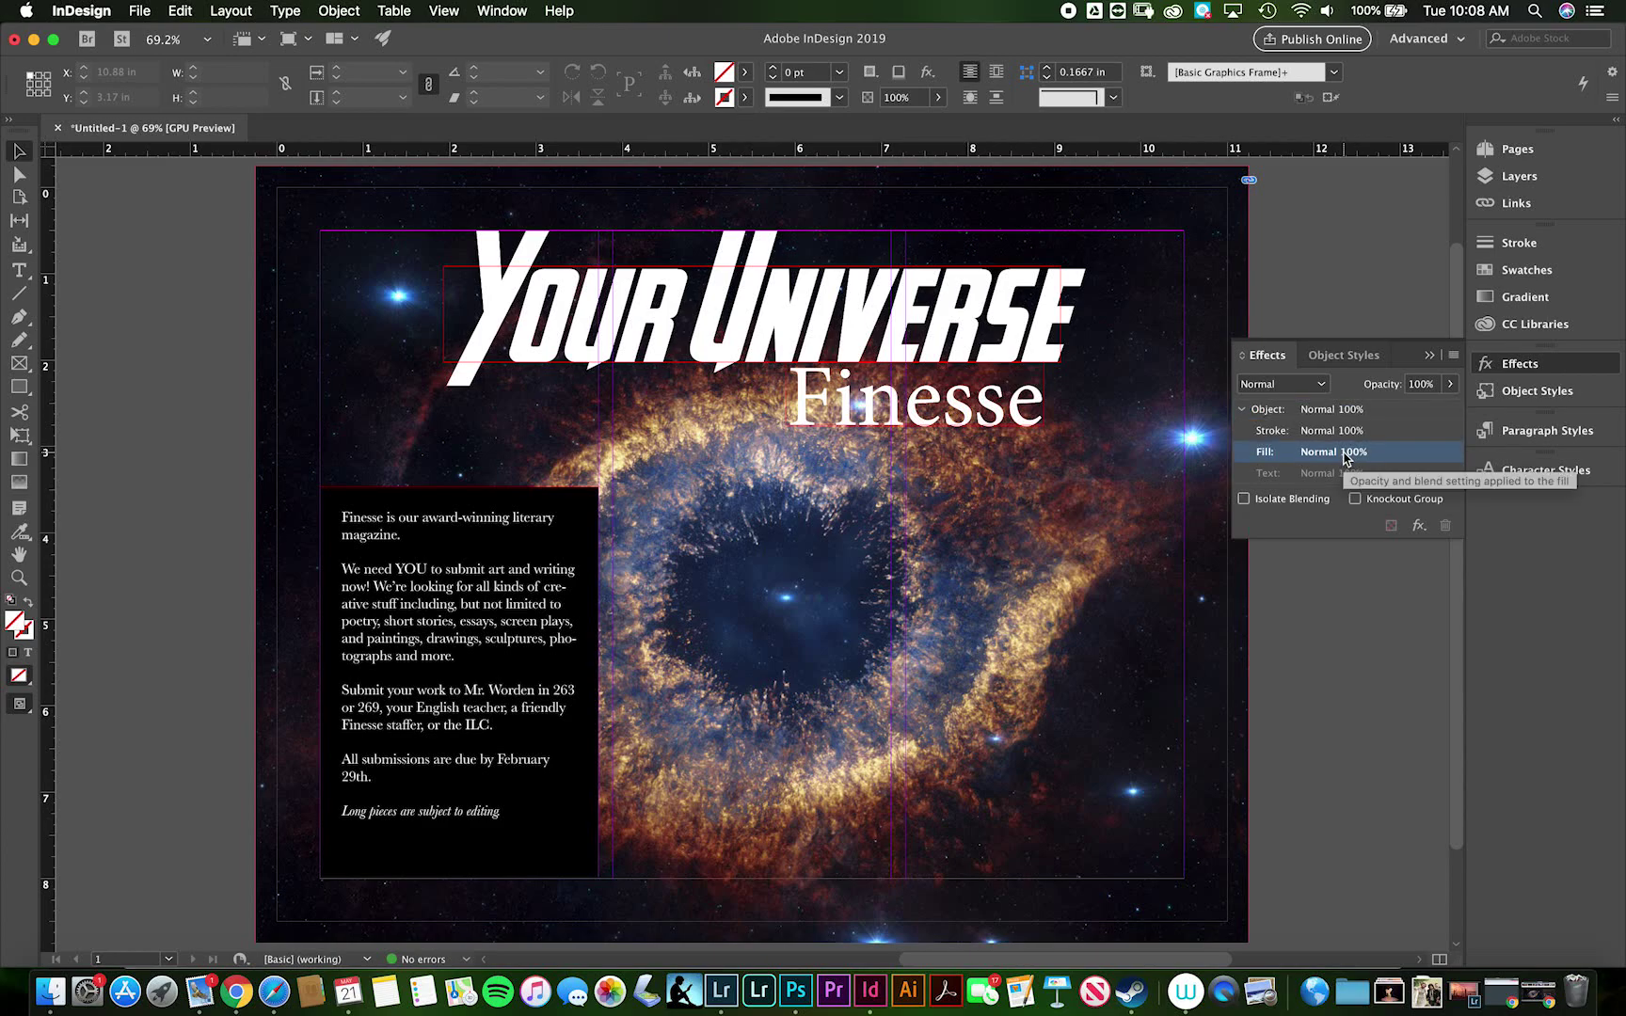
{"action": "left_click", "coordinate": [498, 497]}
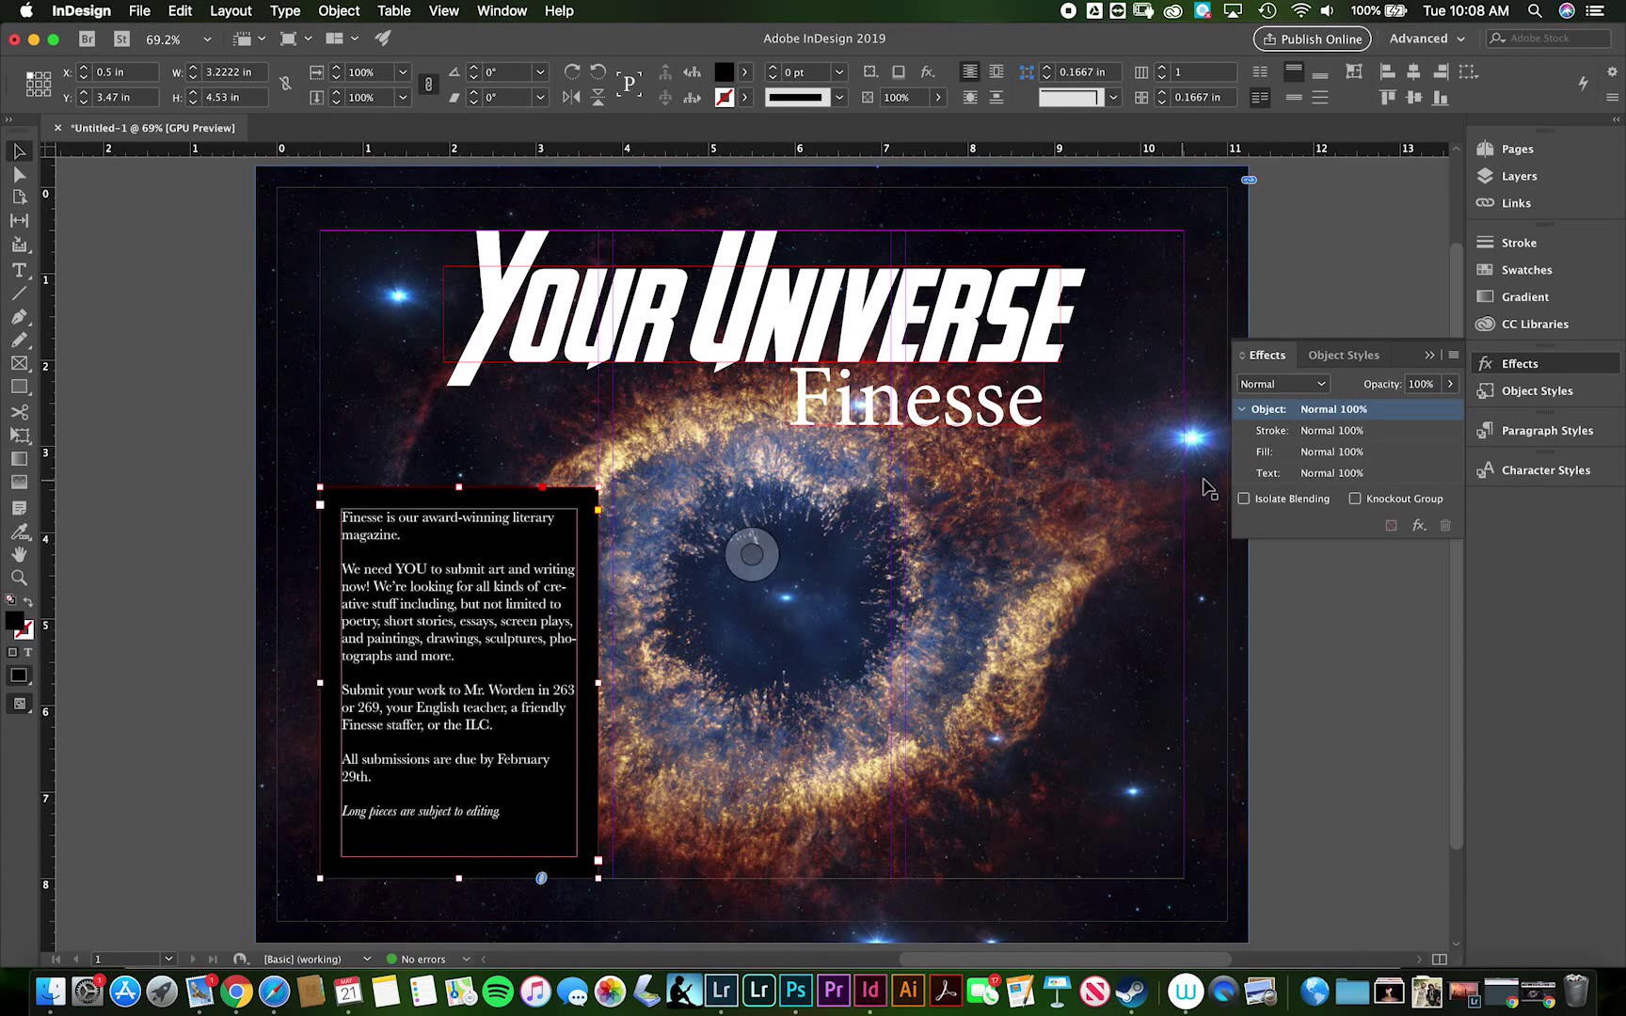
{"action": "left_click", "coordinate": [1345, 451]}
{"action": "left_click", "coordinate": [1450, 384]}
{"action": "left_click_drag", "start_coordinate": [1452, 410], "coordinate": [1437, 408]}
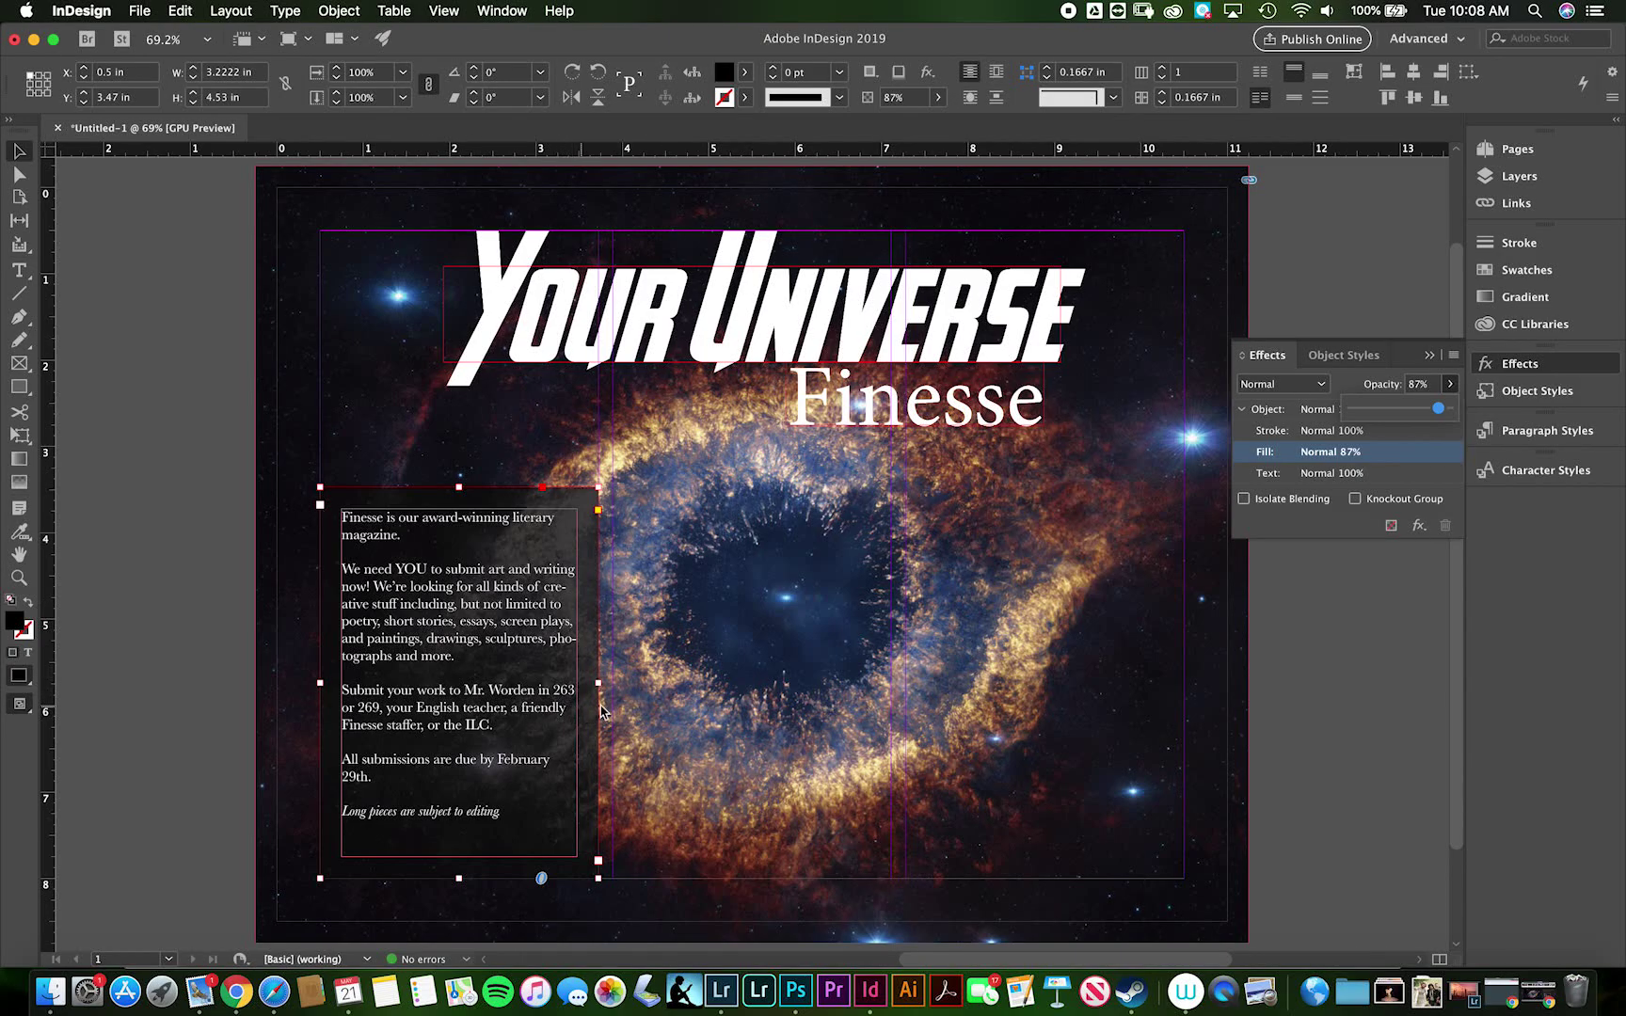
{"action": "left_click", "coordinate": [1421, 598]}
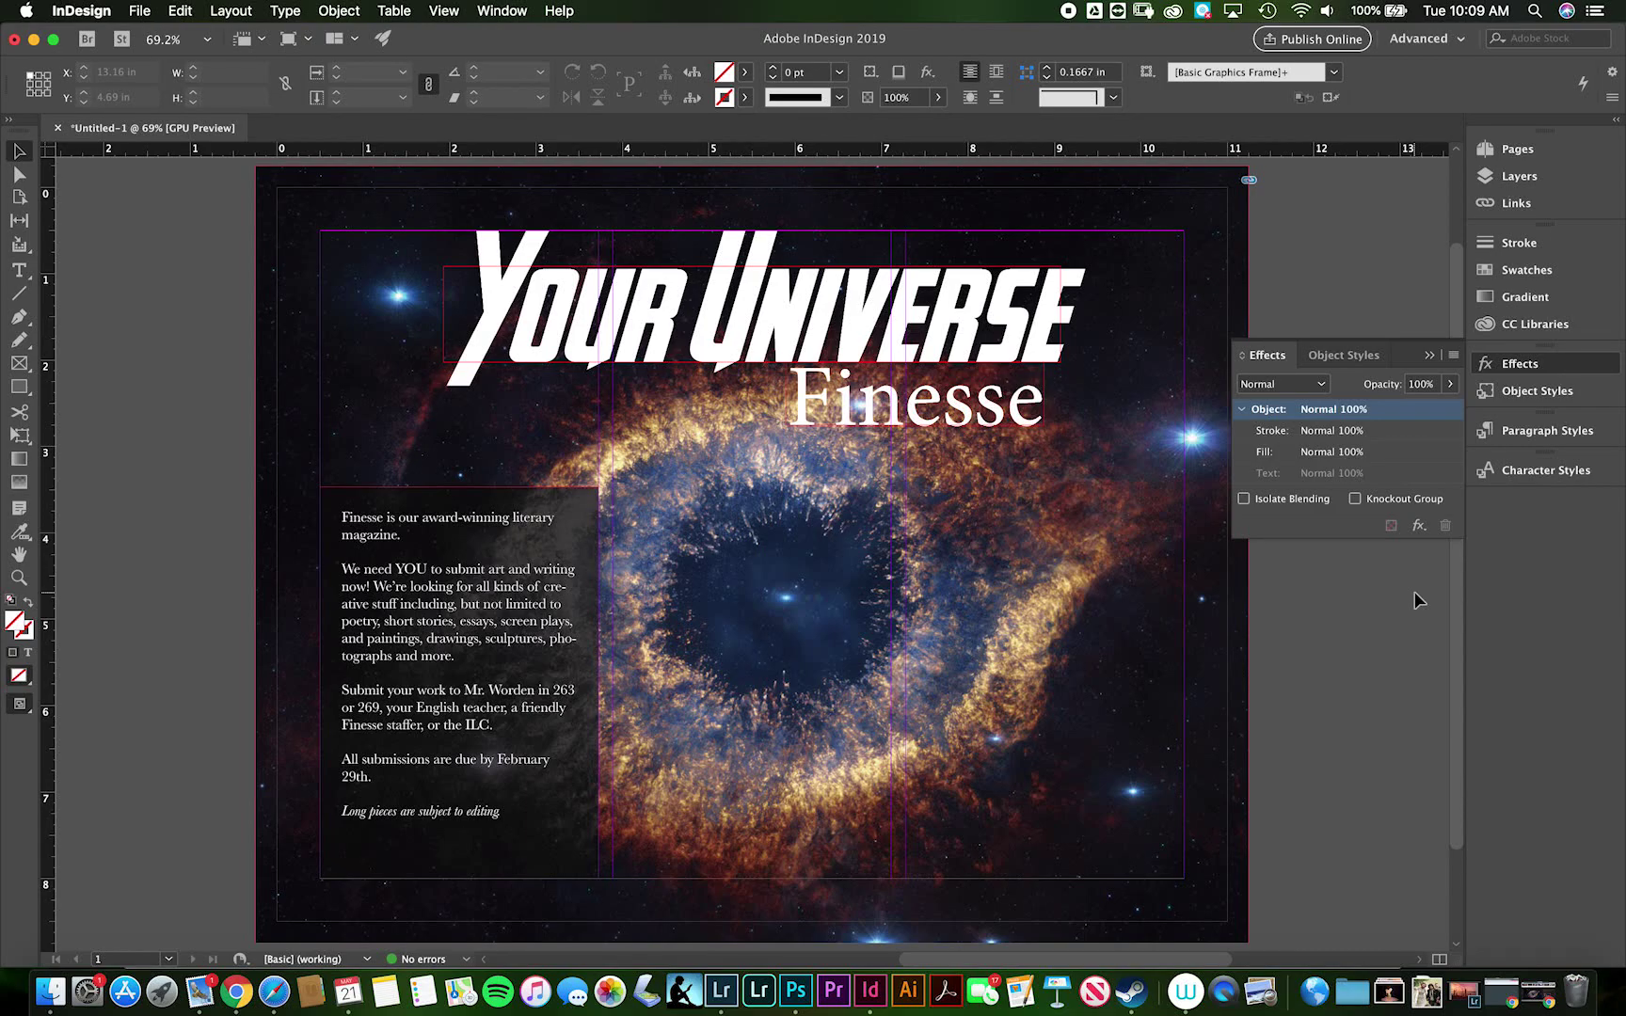
Select all the body text and turn off Hyphenate in the paragraph controls.
{"action": "left_click", "coordinate": [429, 592]}
{"action": "double_click", "coordinate": [430, 593]}
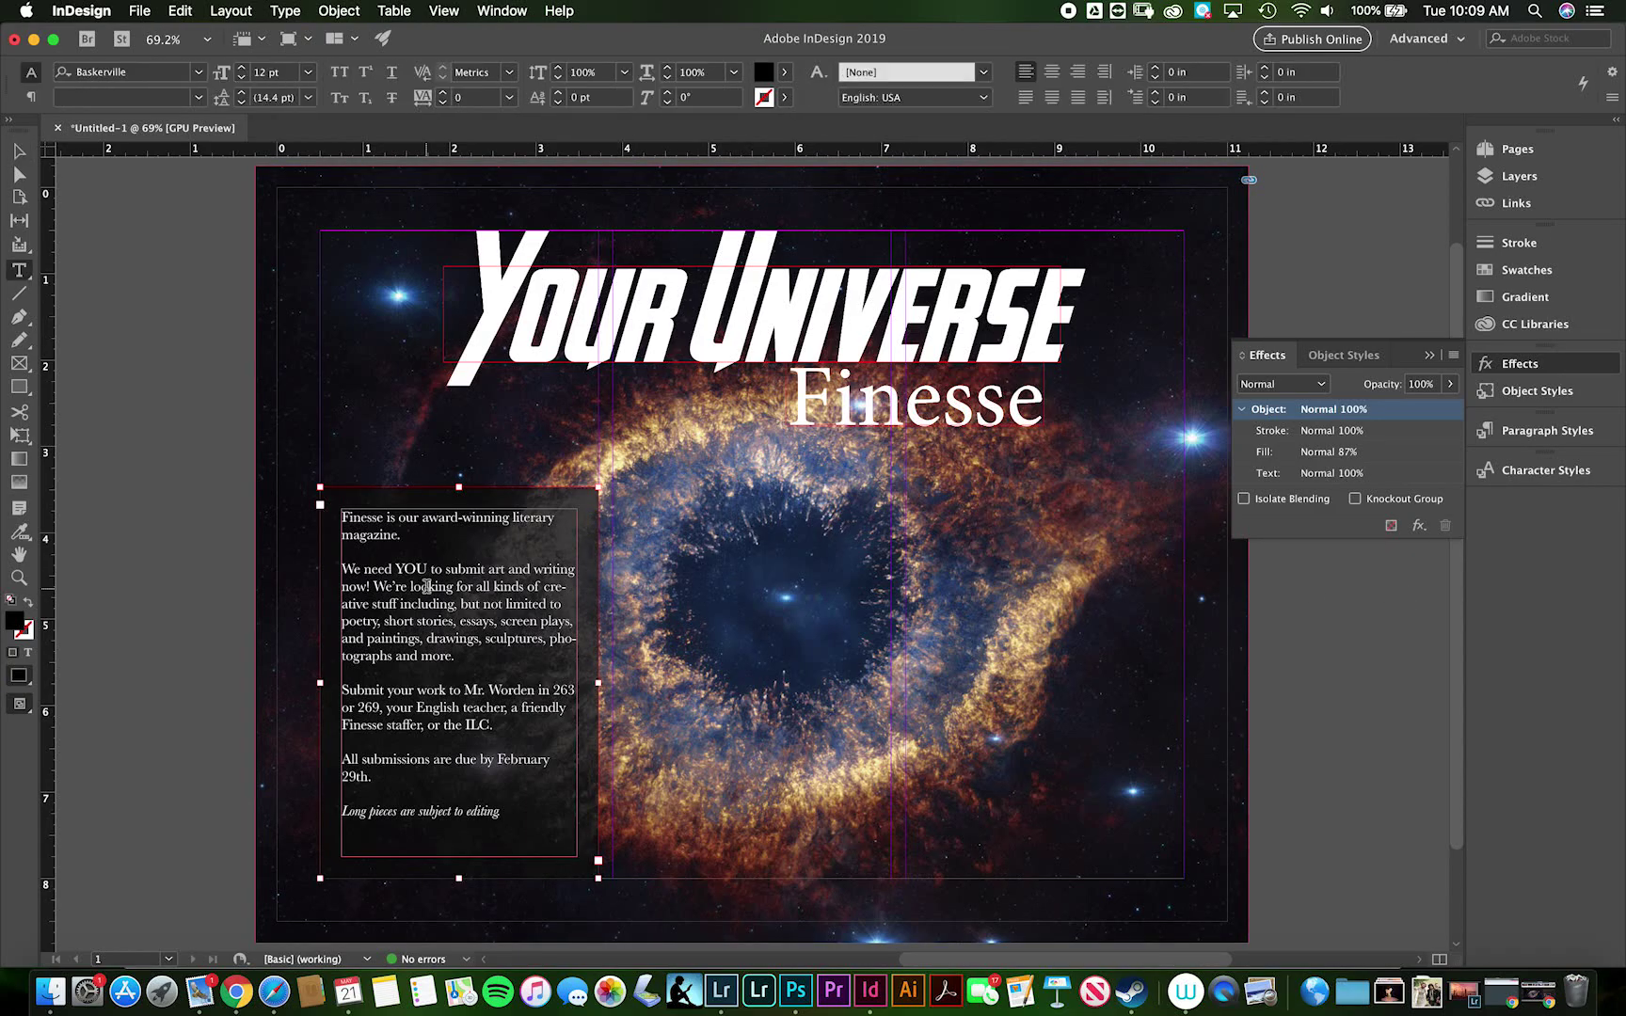
{"action": "key", "text": "super+a"}
{"action": "left_click", "coordinate": [426, 586]}
{"action": "double_click", "coordinate": [426, 586]}
{"action": "key", "text": "super+a"}
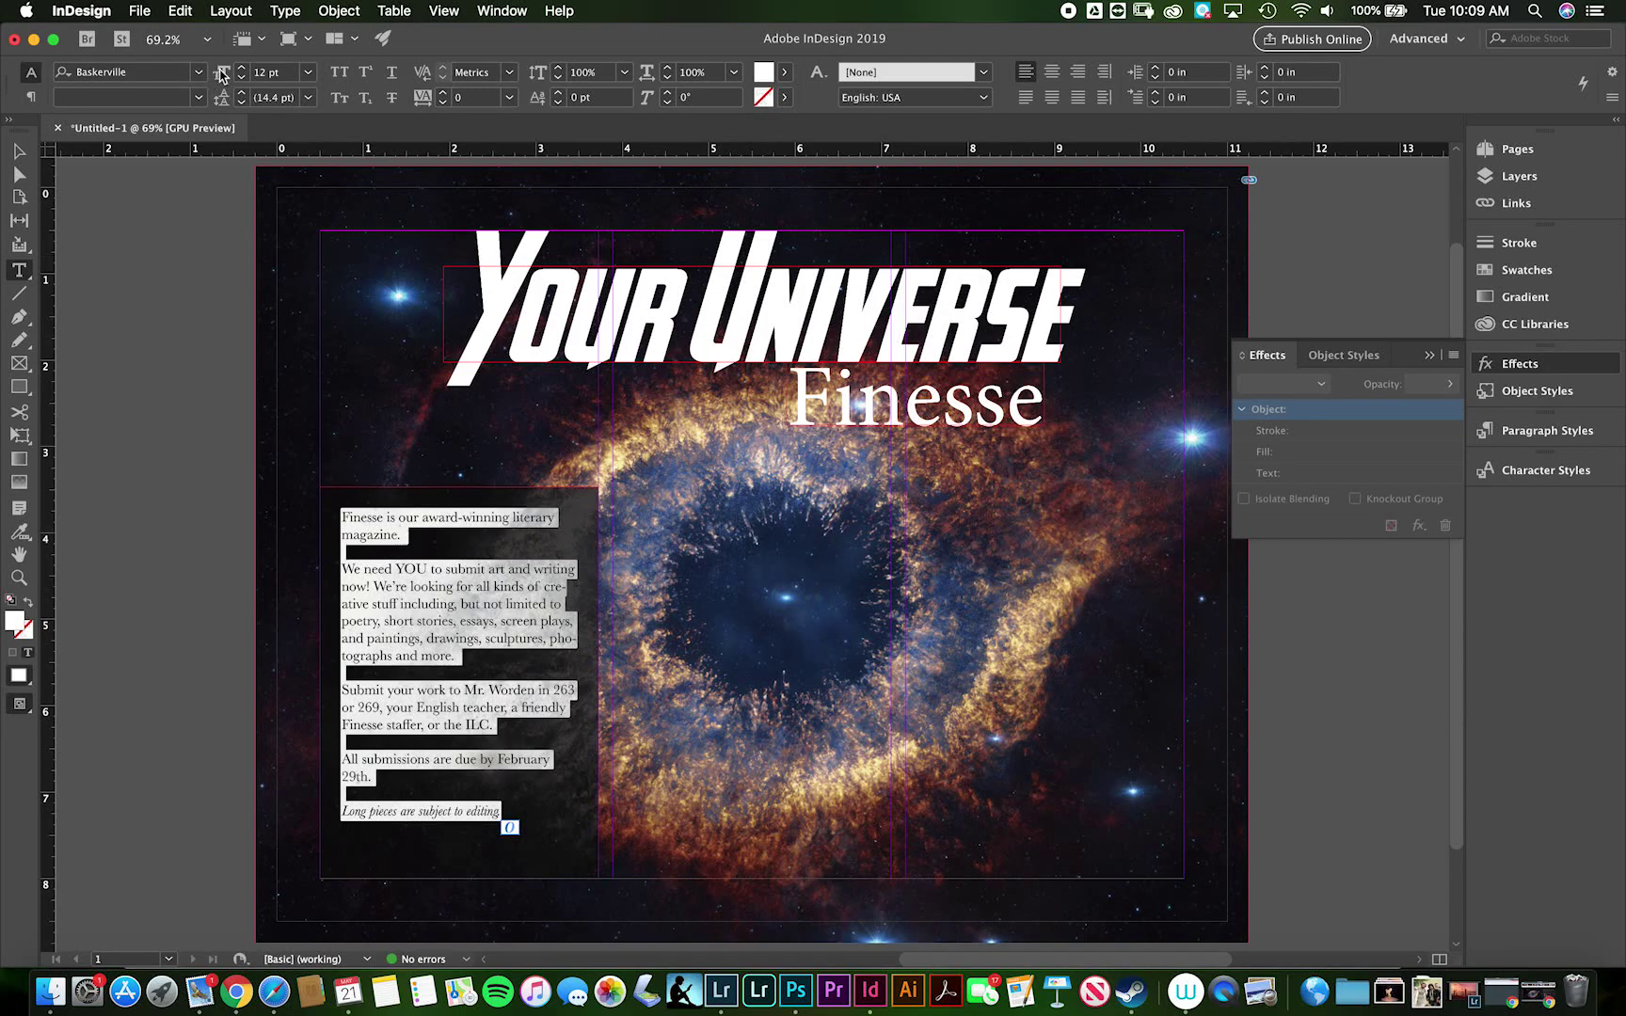
{"action": "left_click", "coordinate": [32, 98]}
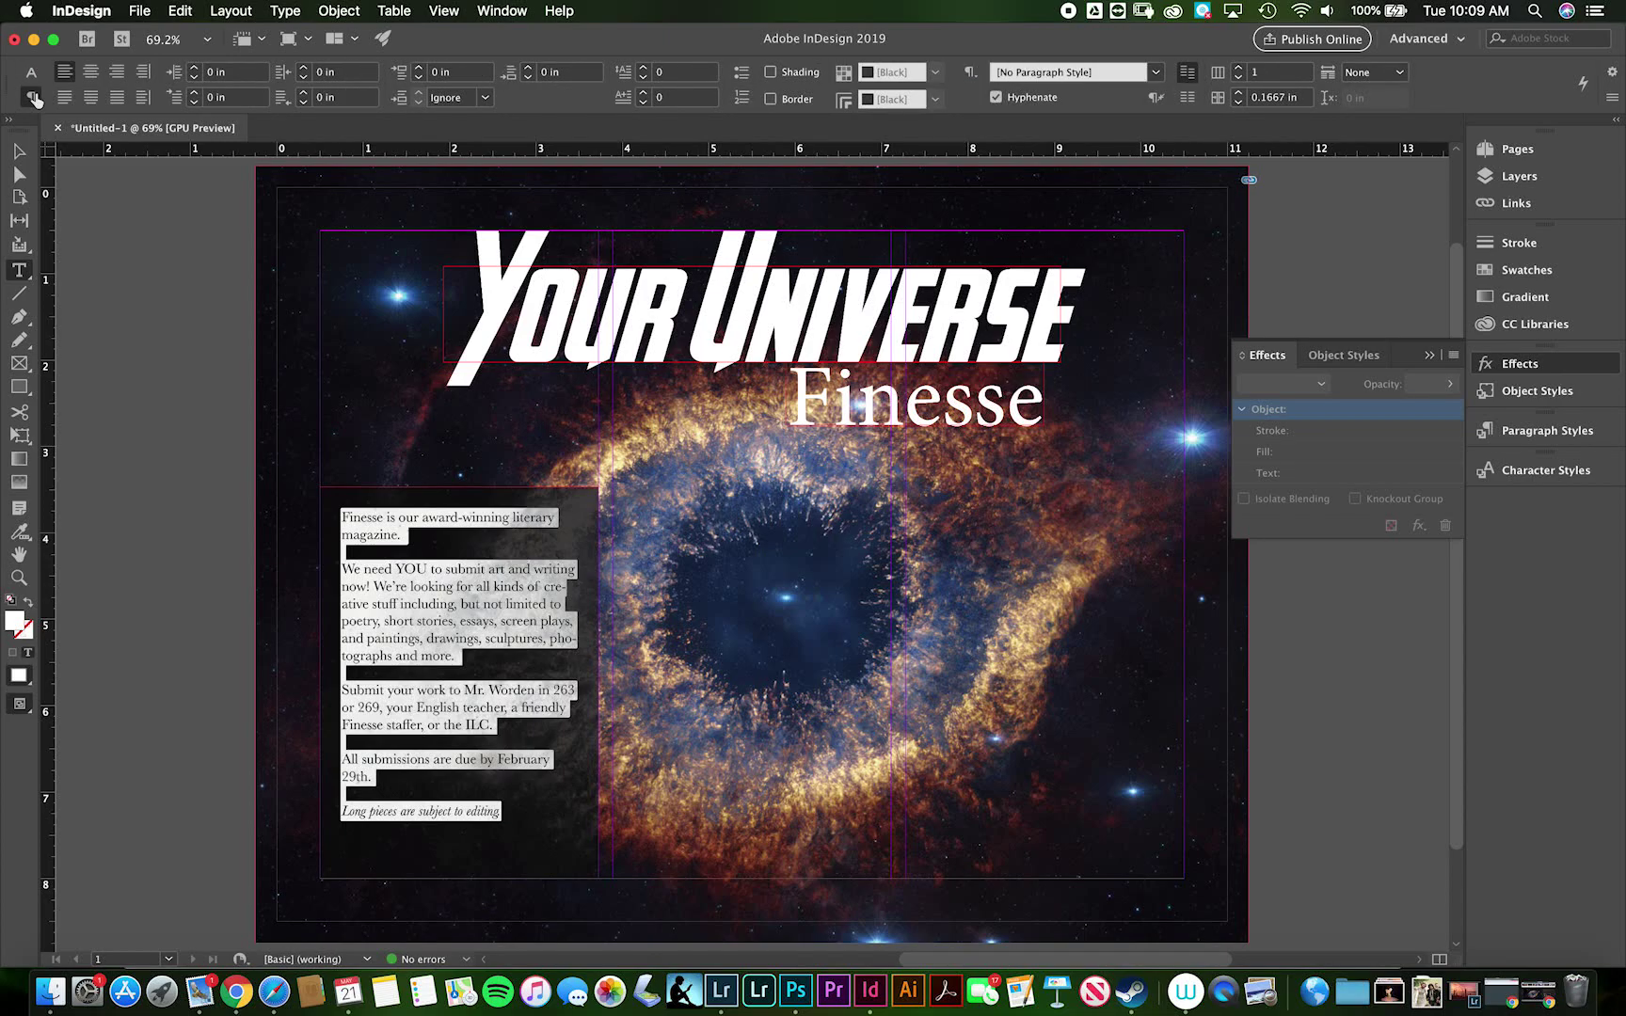
{"action": "left_click", "coordinate": [996, 98]}
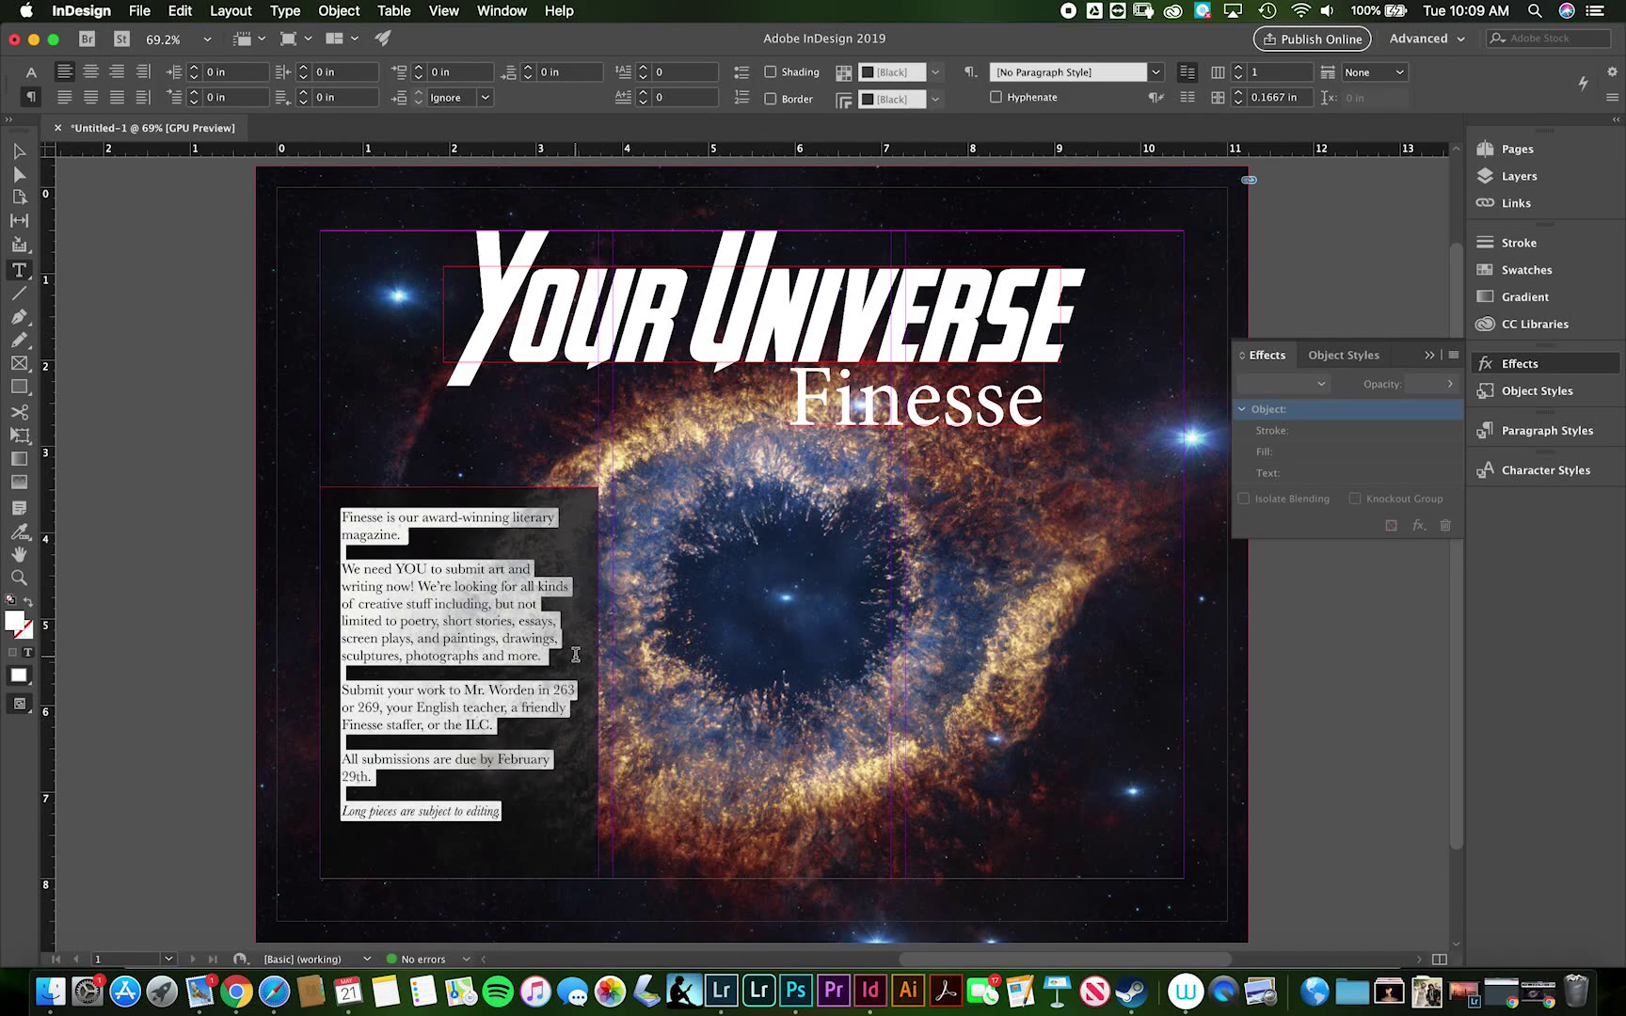
Delete the period after 'editing' at the end of the body text.
{"action": "left_click", "coordinate": [19, 151]}
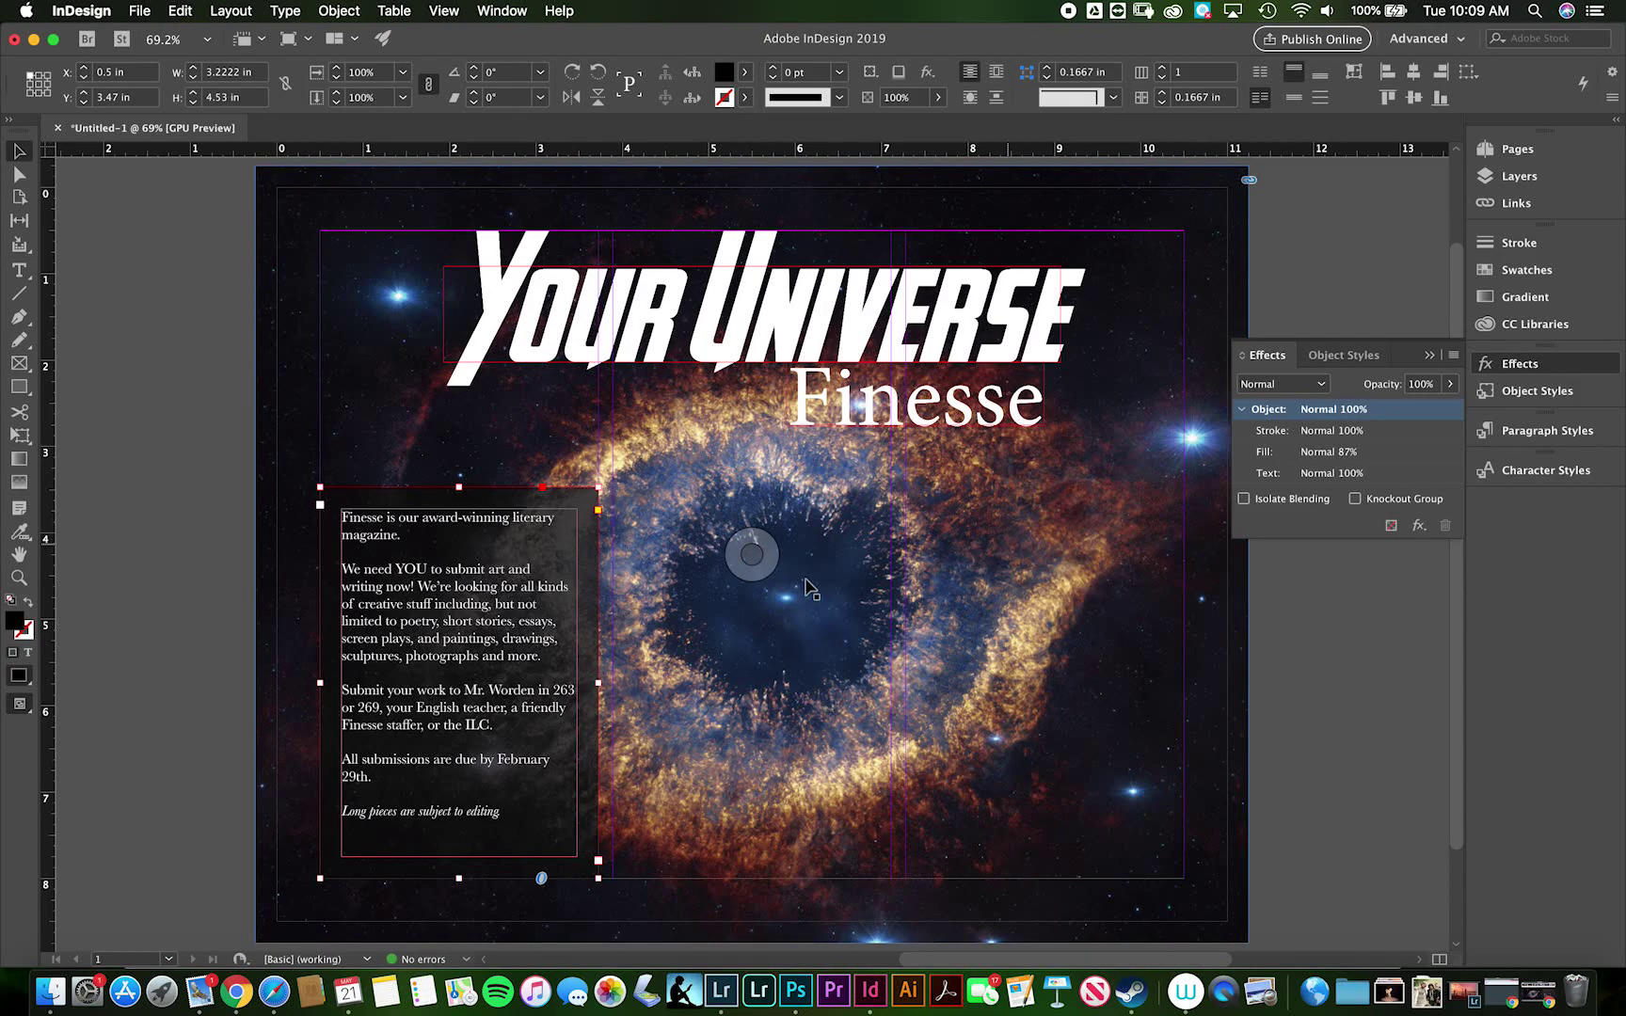
{"action": "double_click", "coordinate": [490, 811]}
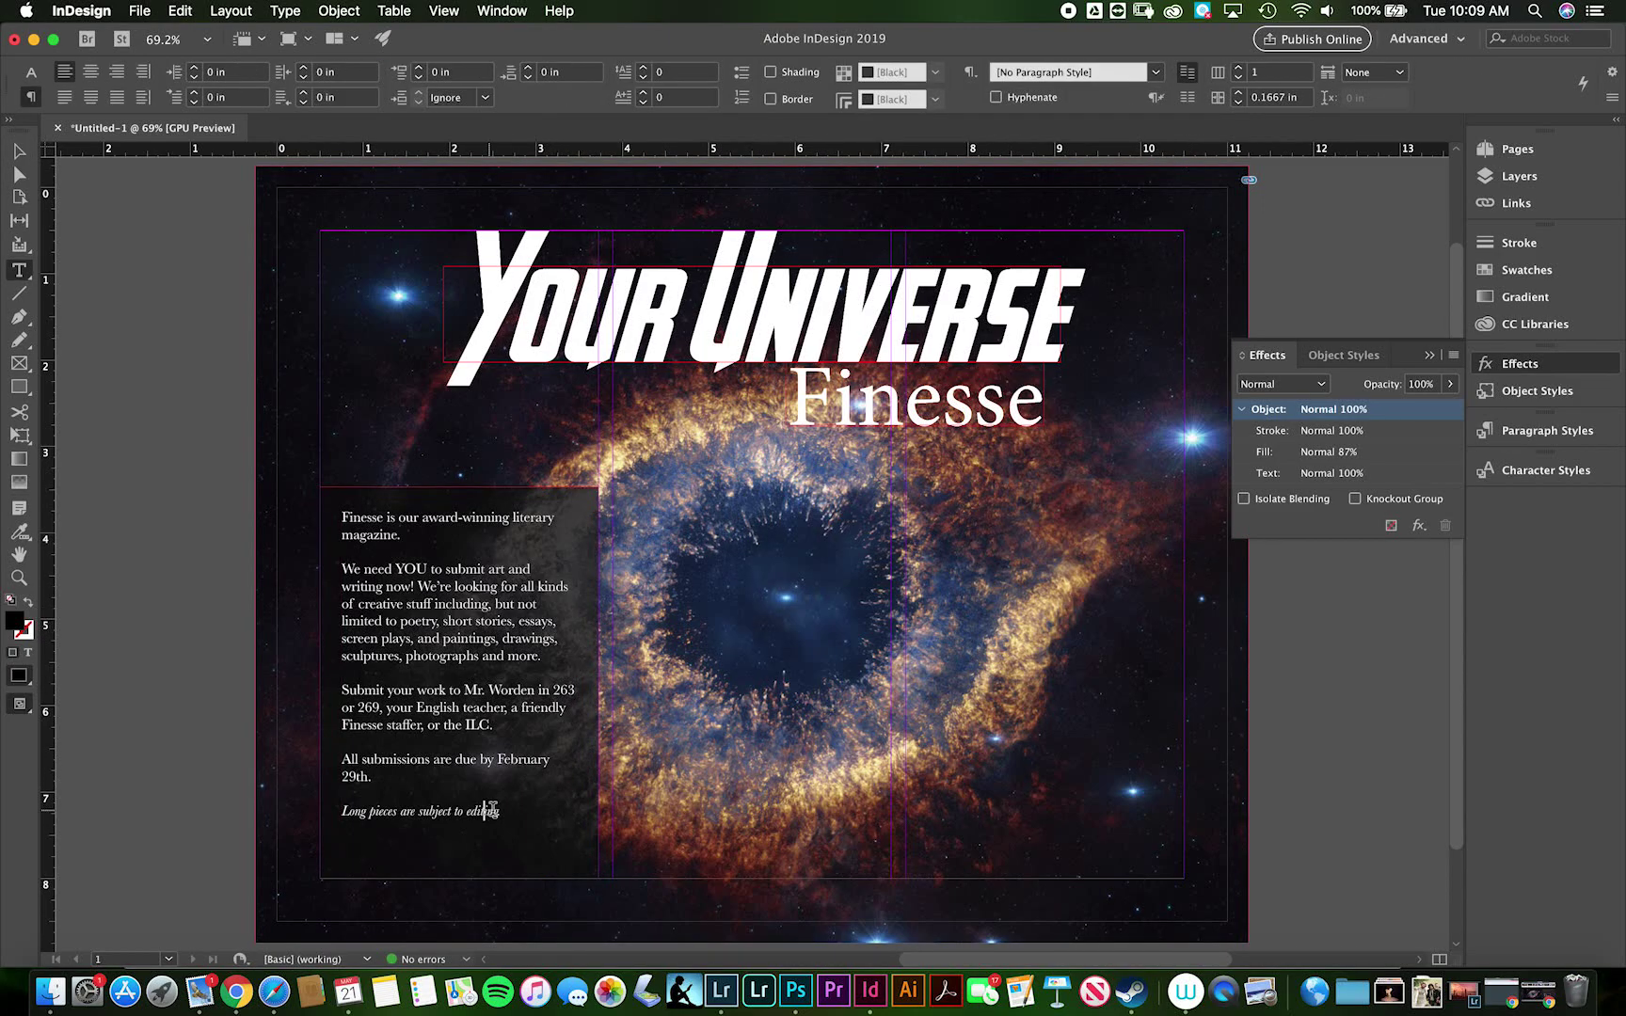
{"action": "key", "text": "BackSpace"}
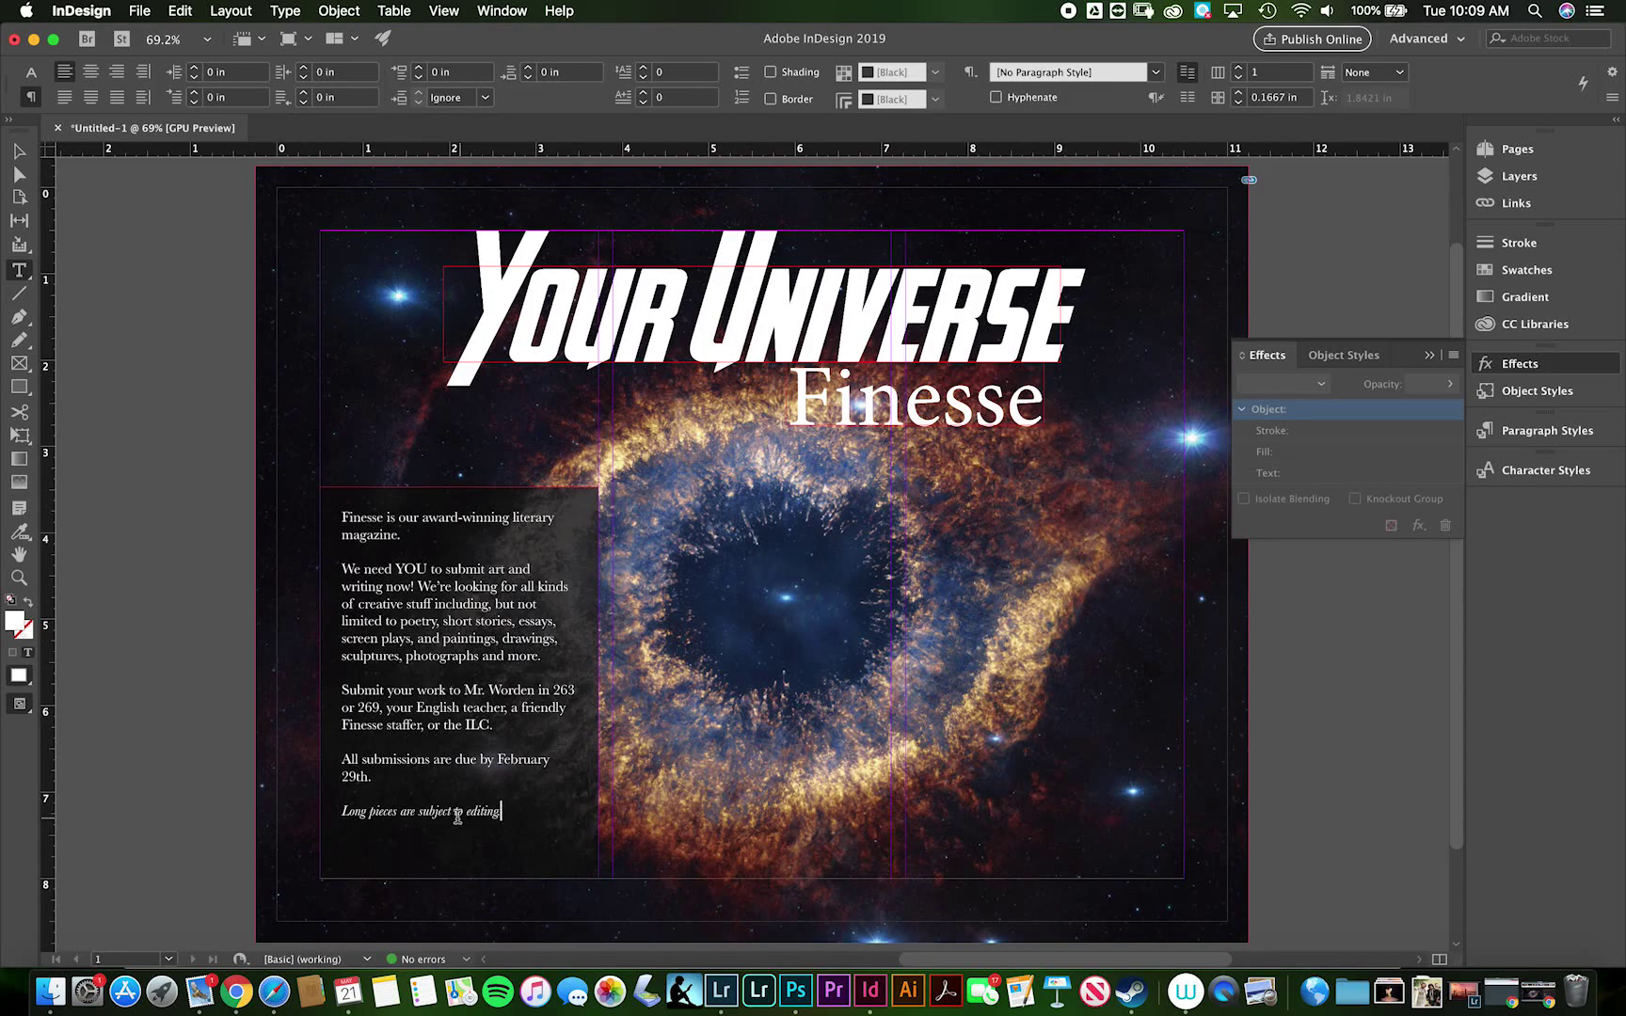
Collapse the Effects panel and set the word 'Finesse' to Minion Pro Italic.
{"action": "left_click", "coordinate": [19, 151]}
{"action": "left_click", "coordinate": [1429, 354]}
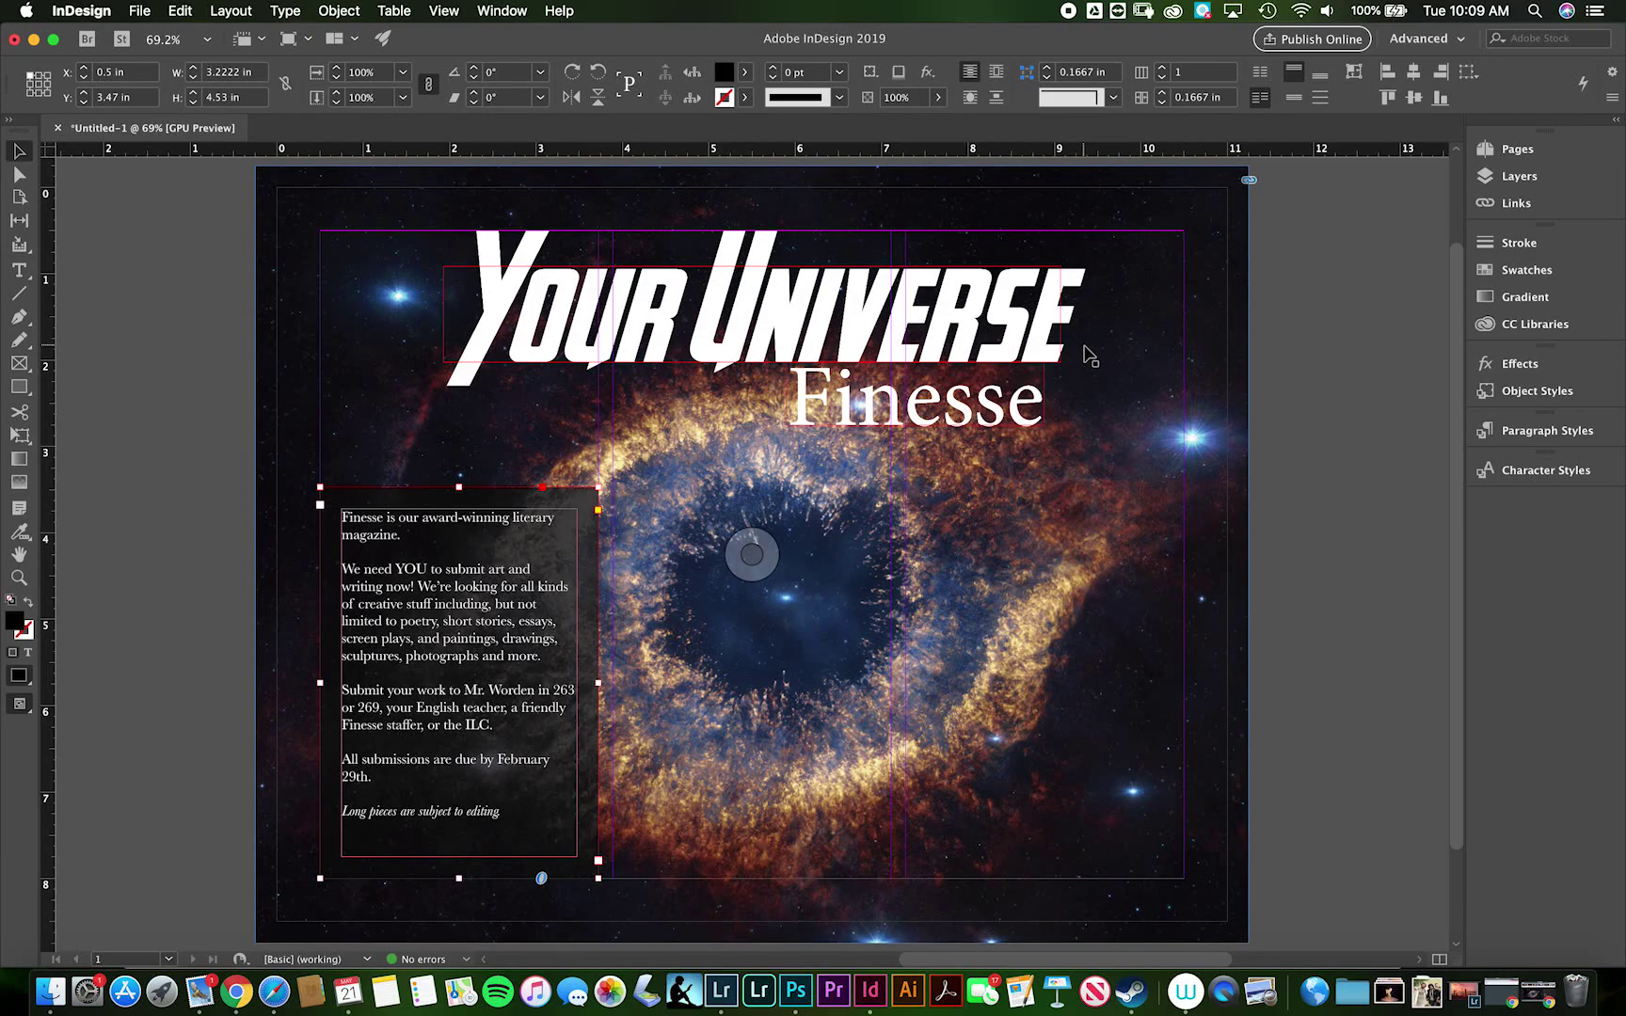
{"action": "double_click", "coordinate": [884, 398]}
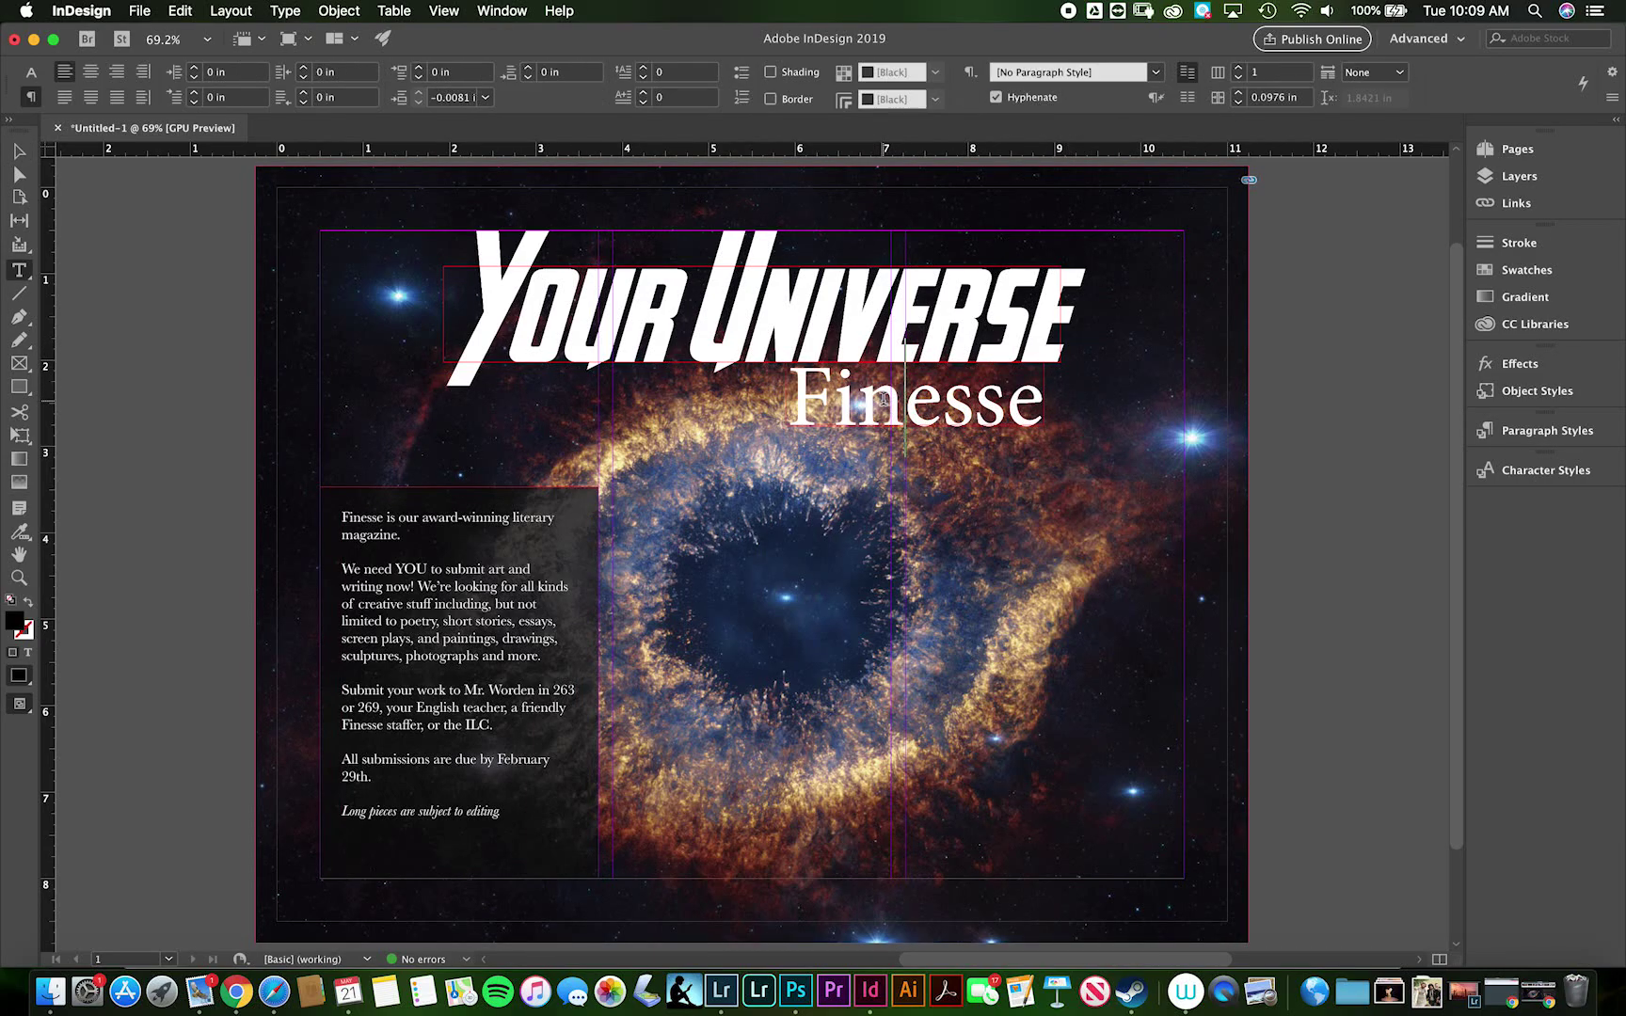
{"action": "double_click", "coordinate": [884, 398]}
{"action": "key", "text": "super+c"}
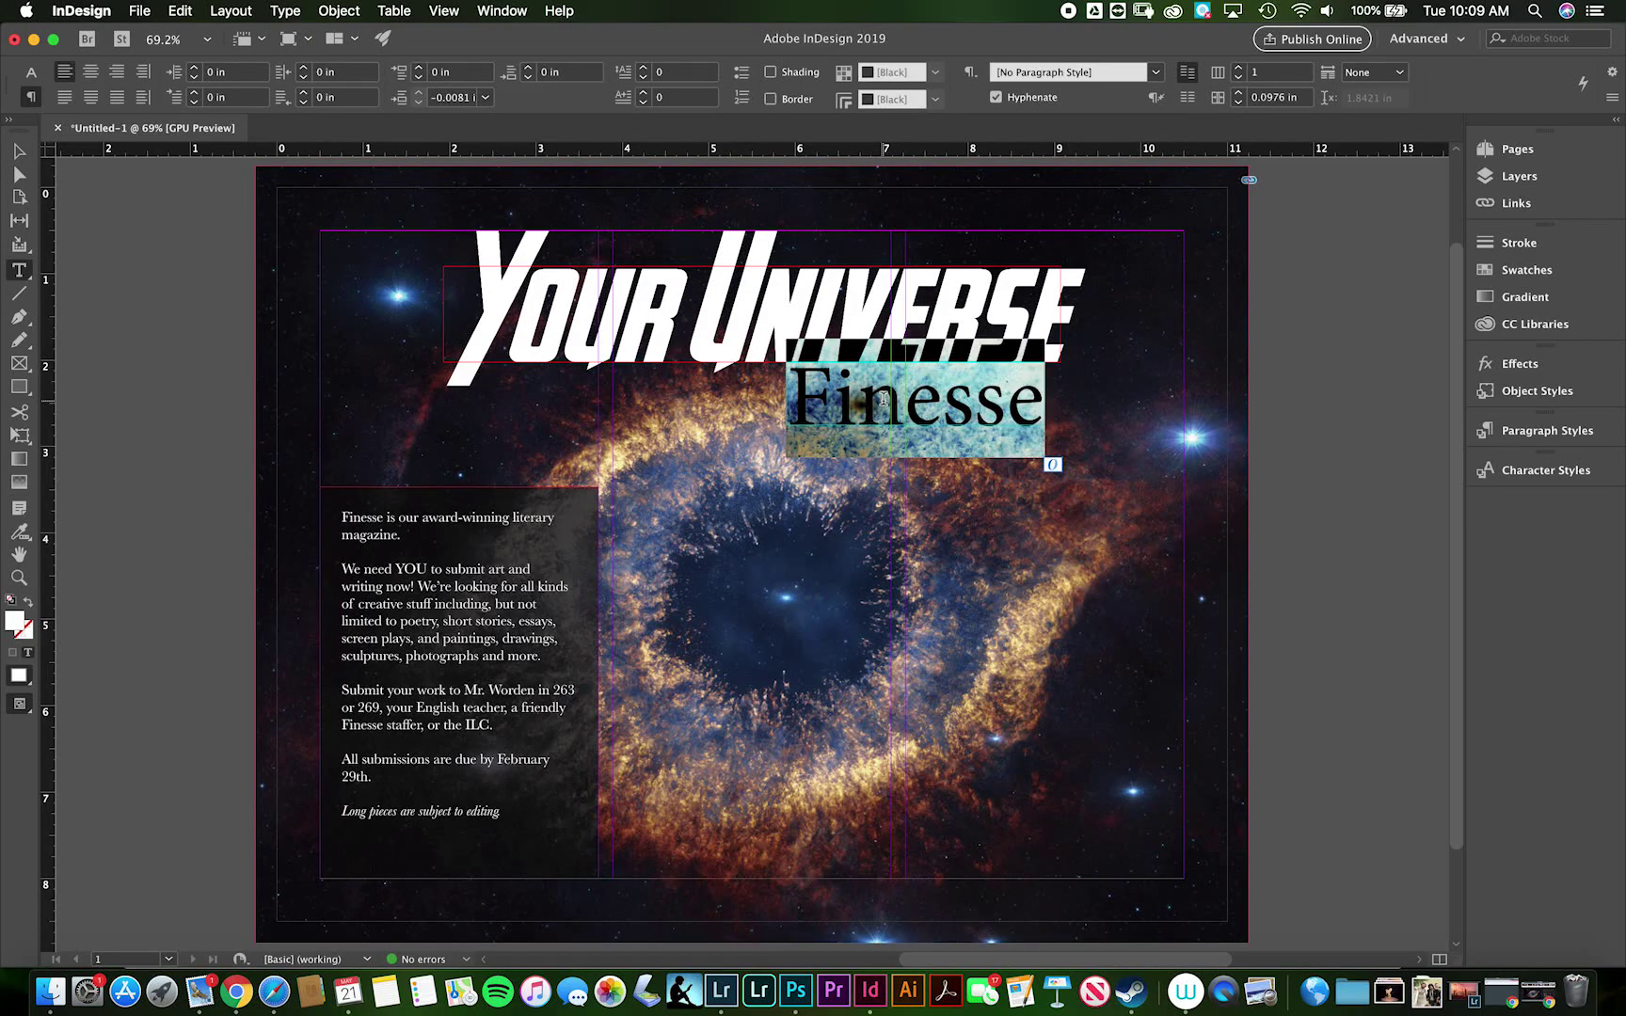
{"action": "left_click", "coordinate": [30, 74]}
{"action": "left_click", "coordinate": [197, 97]}
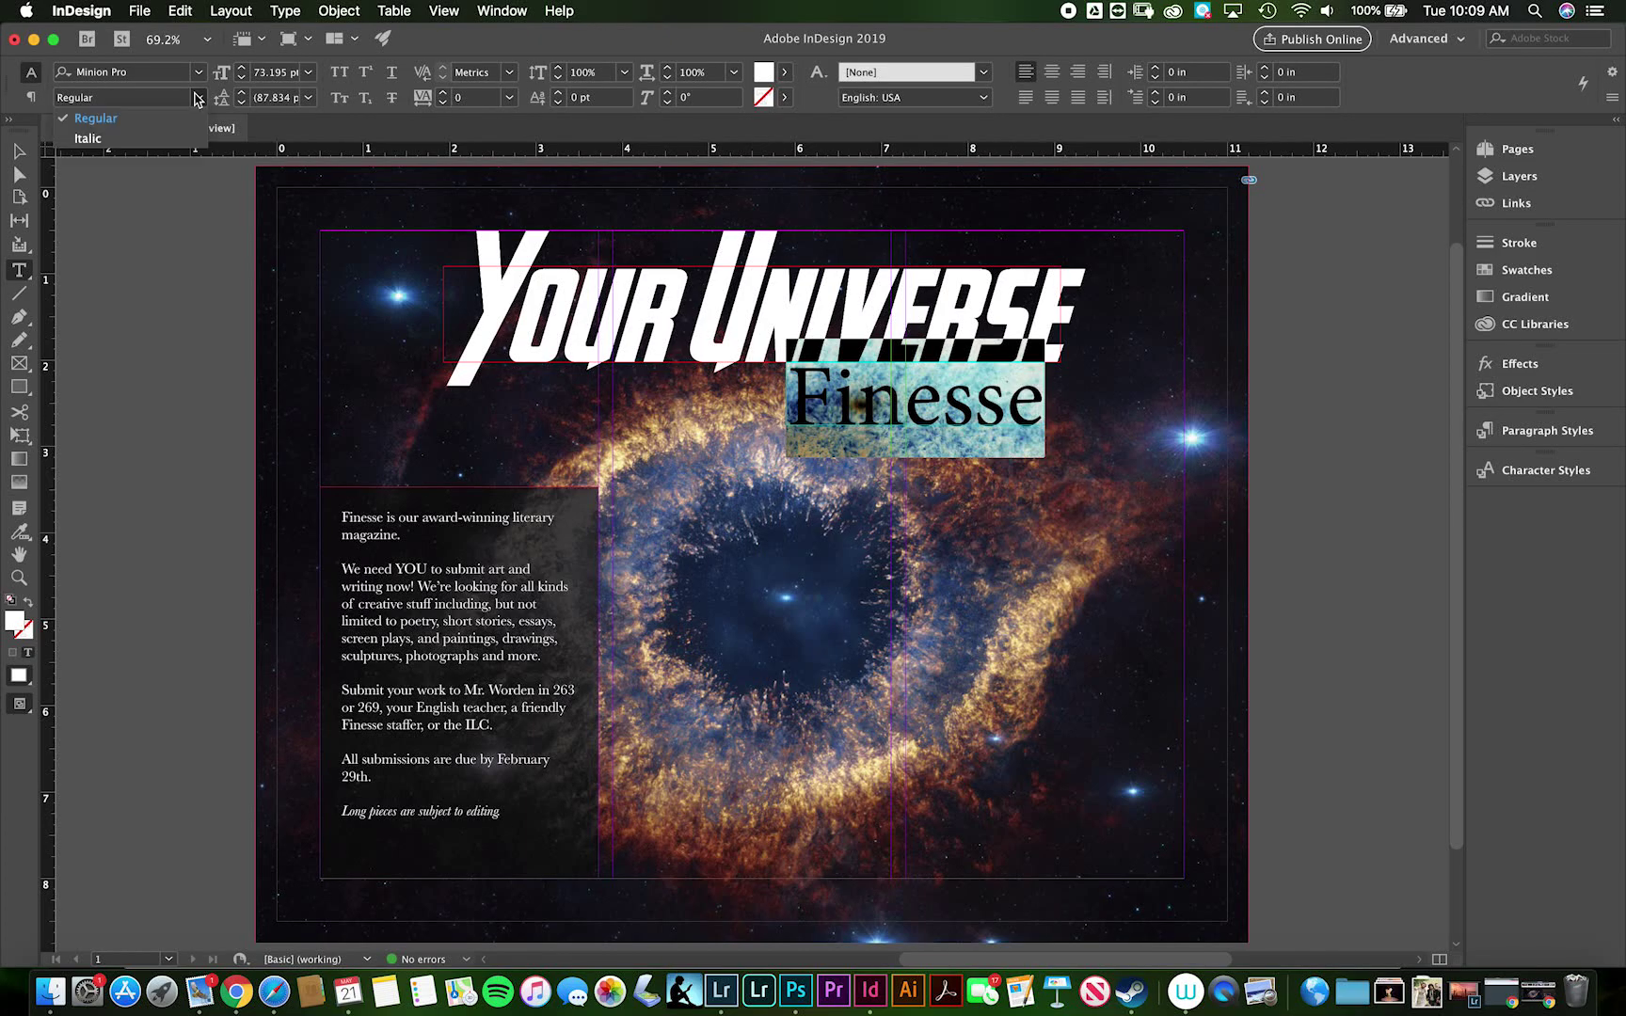
{"action": "left_click", "coordinate": [139, 141]}
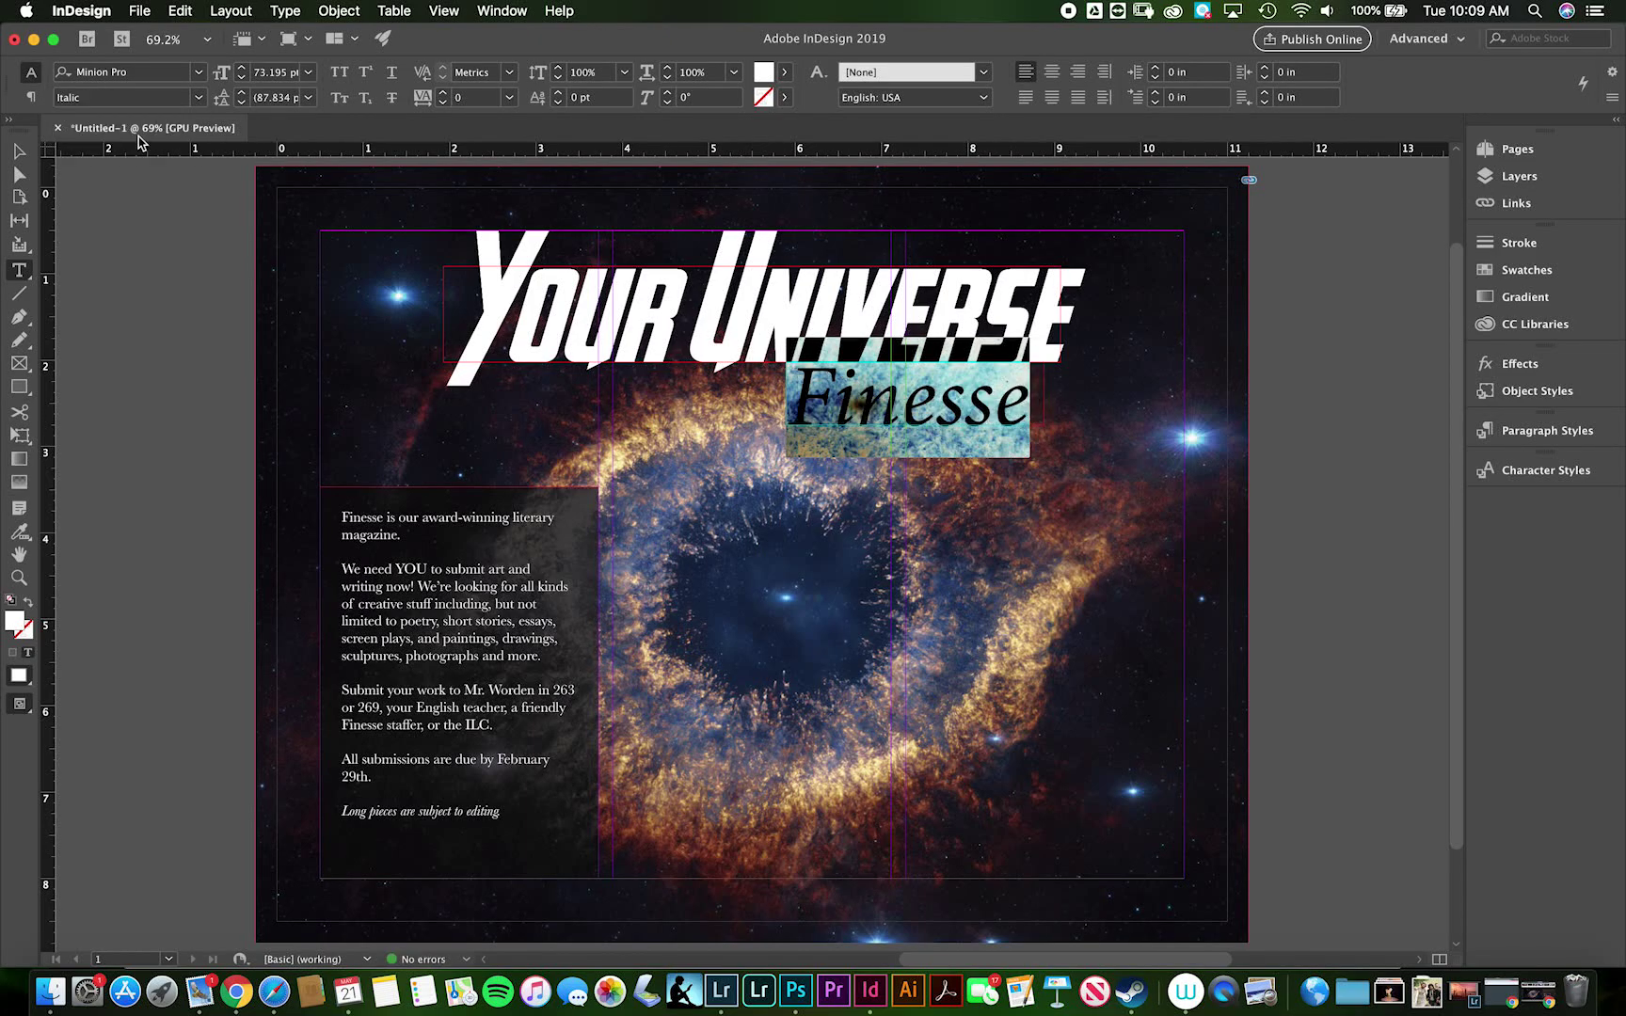
{"action": "left_click", "coordinate": [19, 151]}
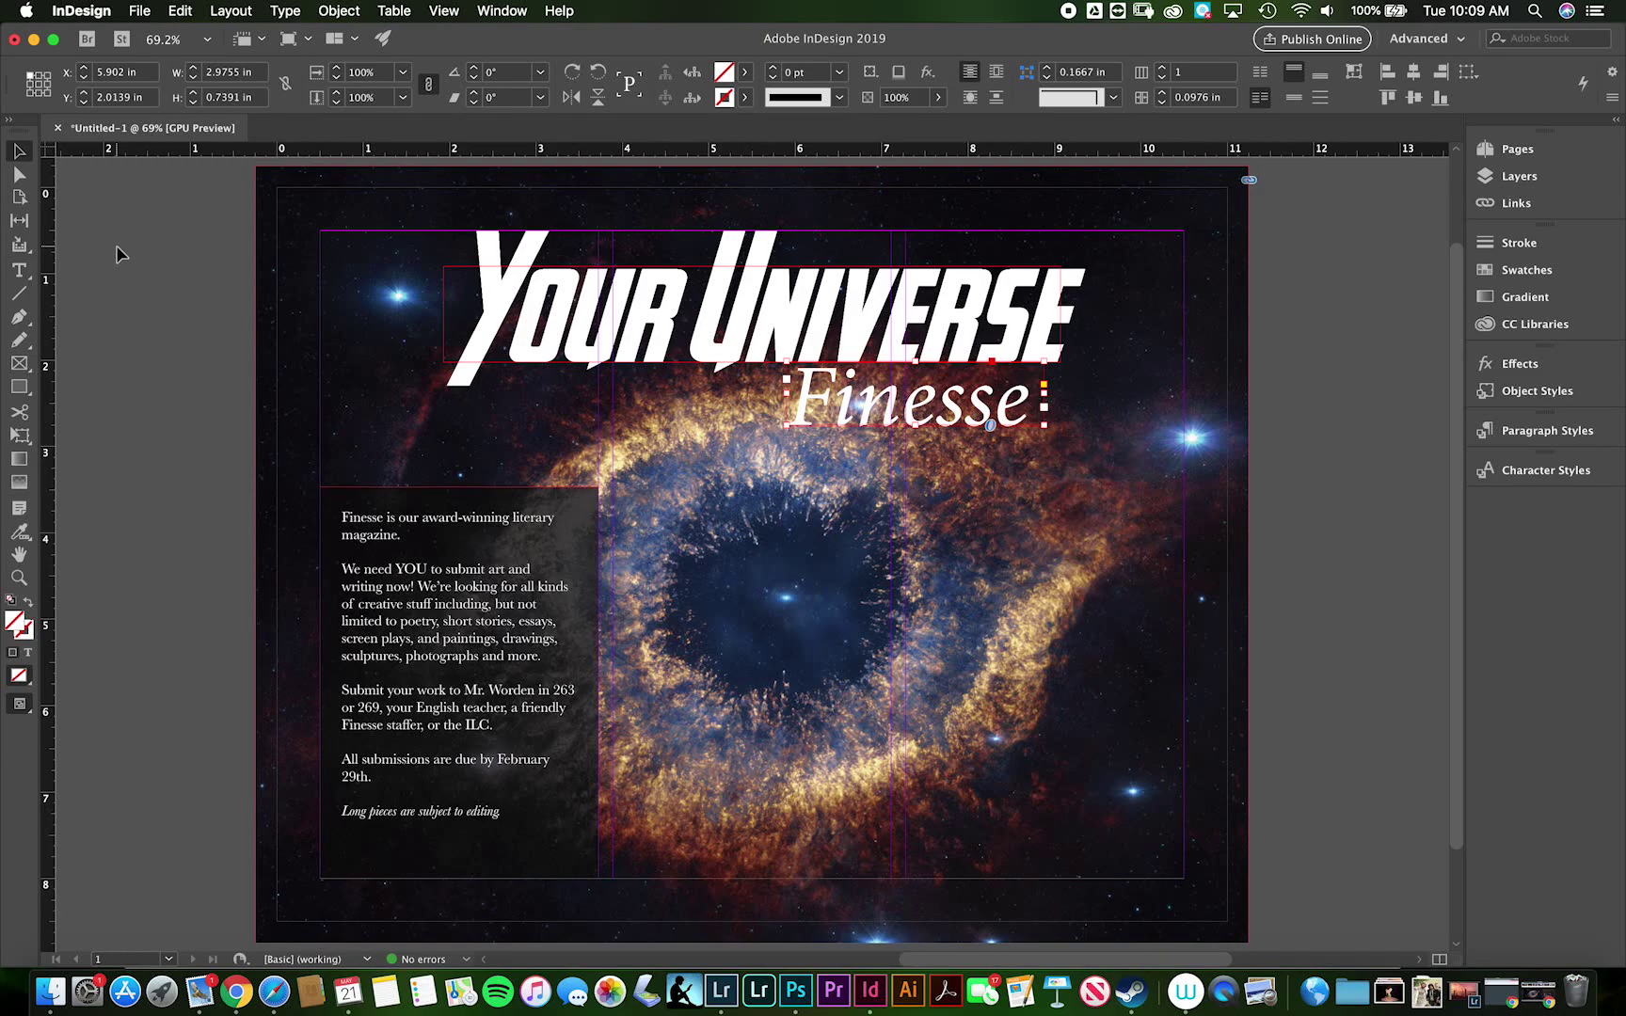
{"action": "left_click", "coordinate": [752, 554]}
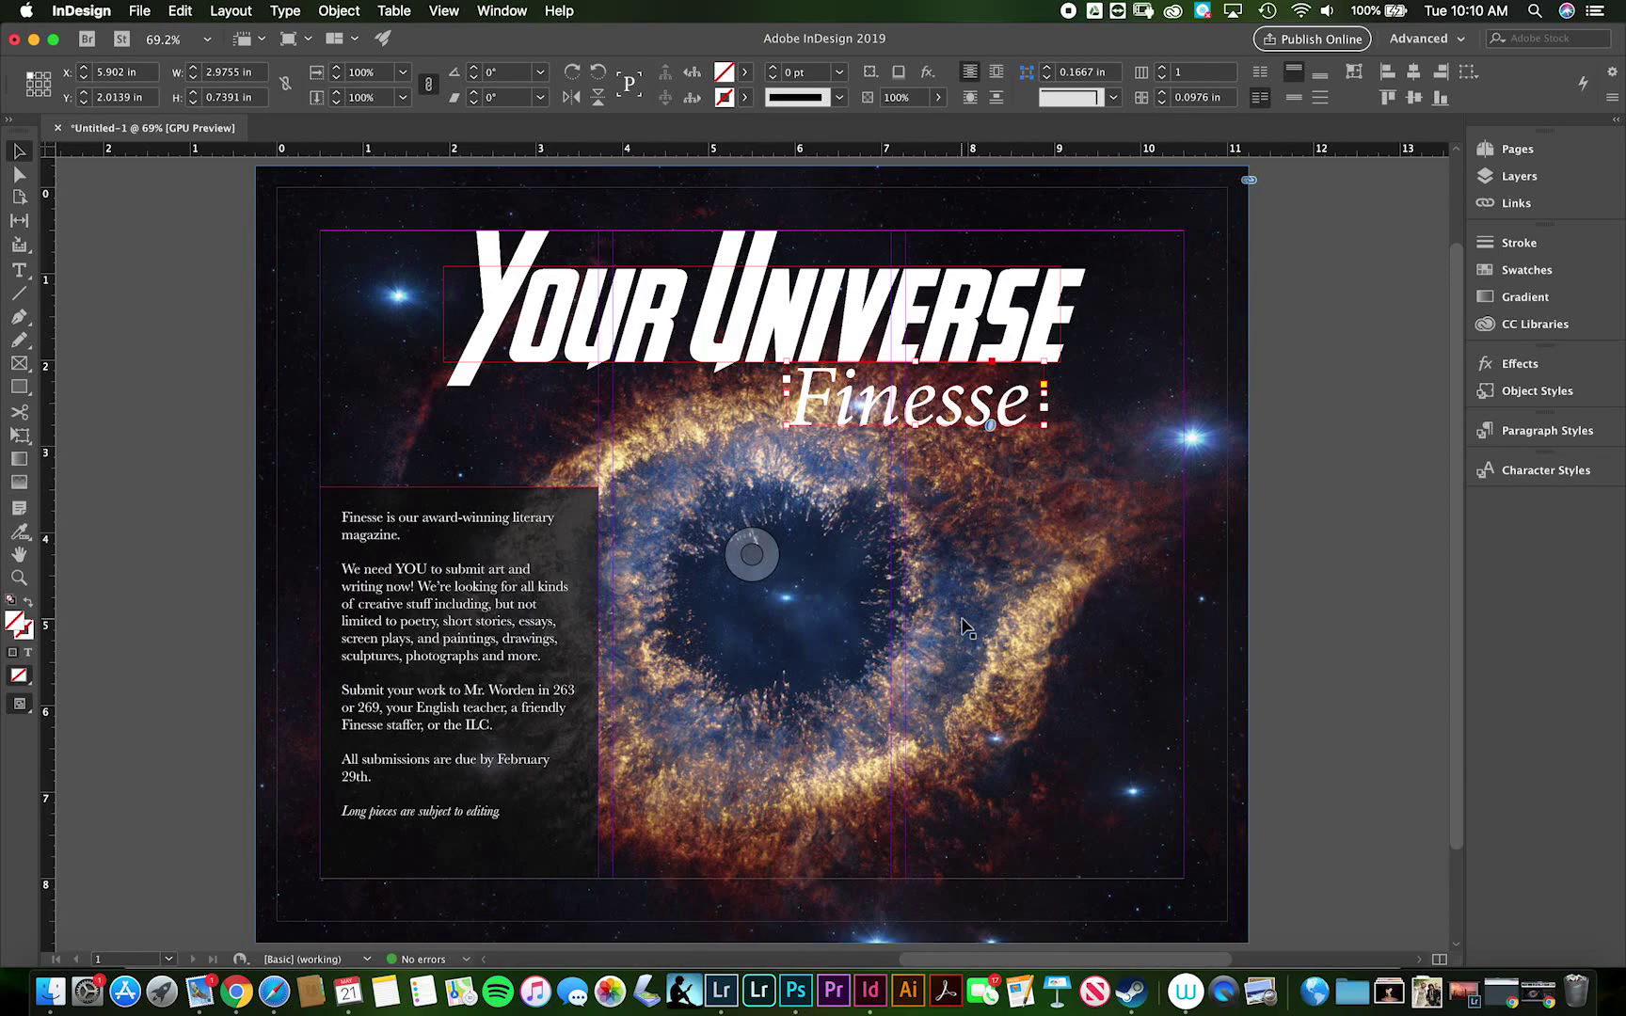
{"action": "left_click", "coordinate": [19, 270]}
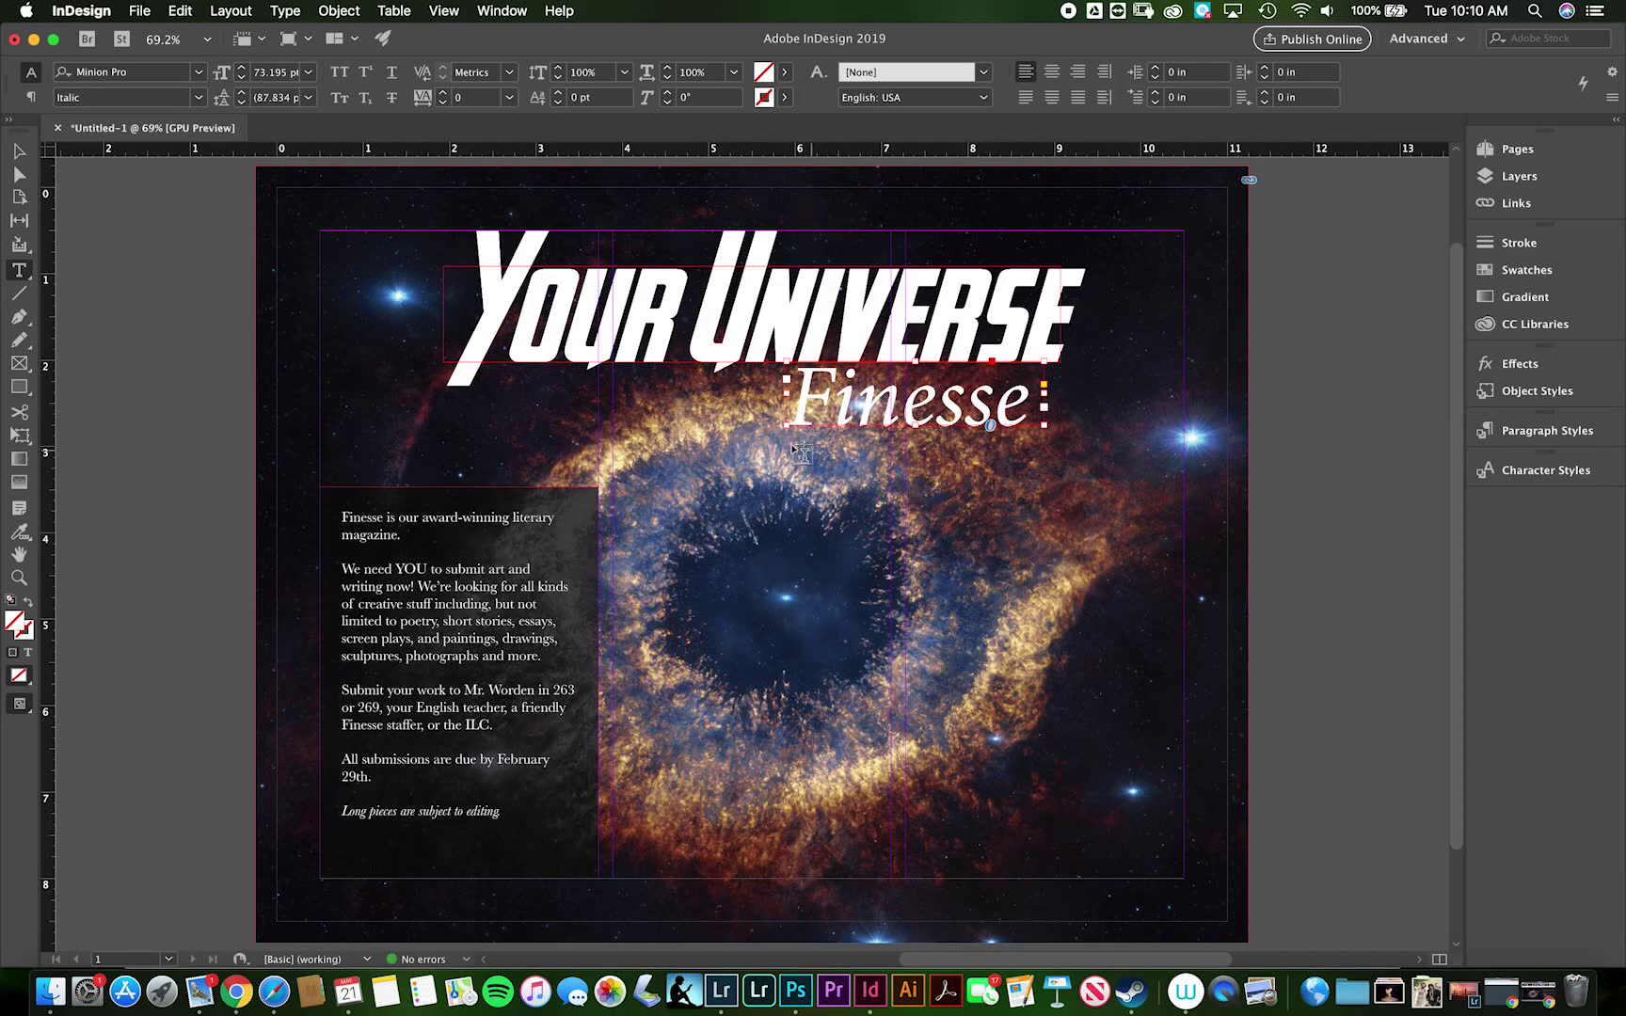
Choose the Baskerville font and paste the removed Finesse text back.
{"action": "left_click", "coordinate": [197, 73]}
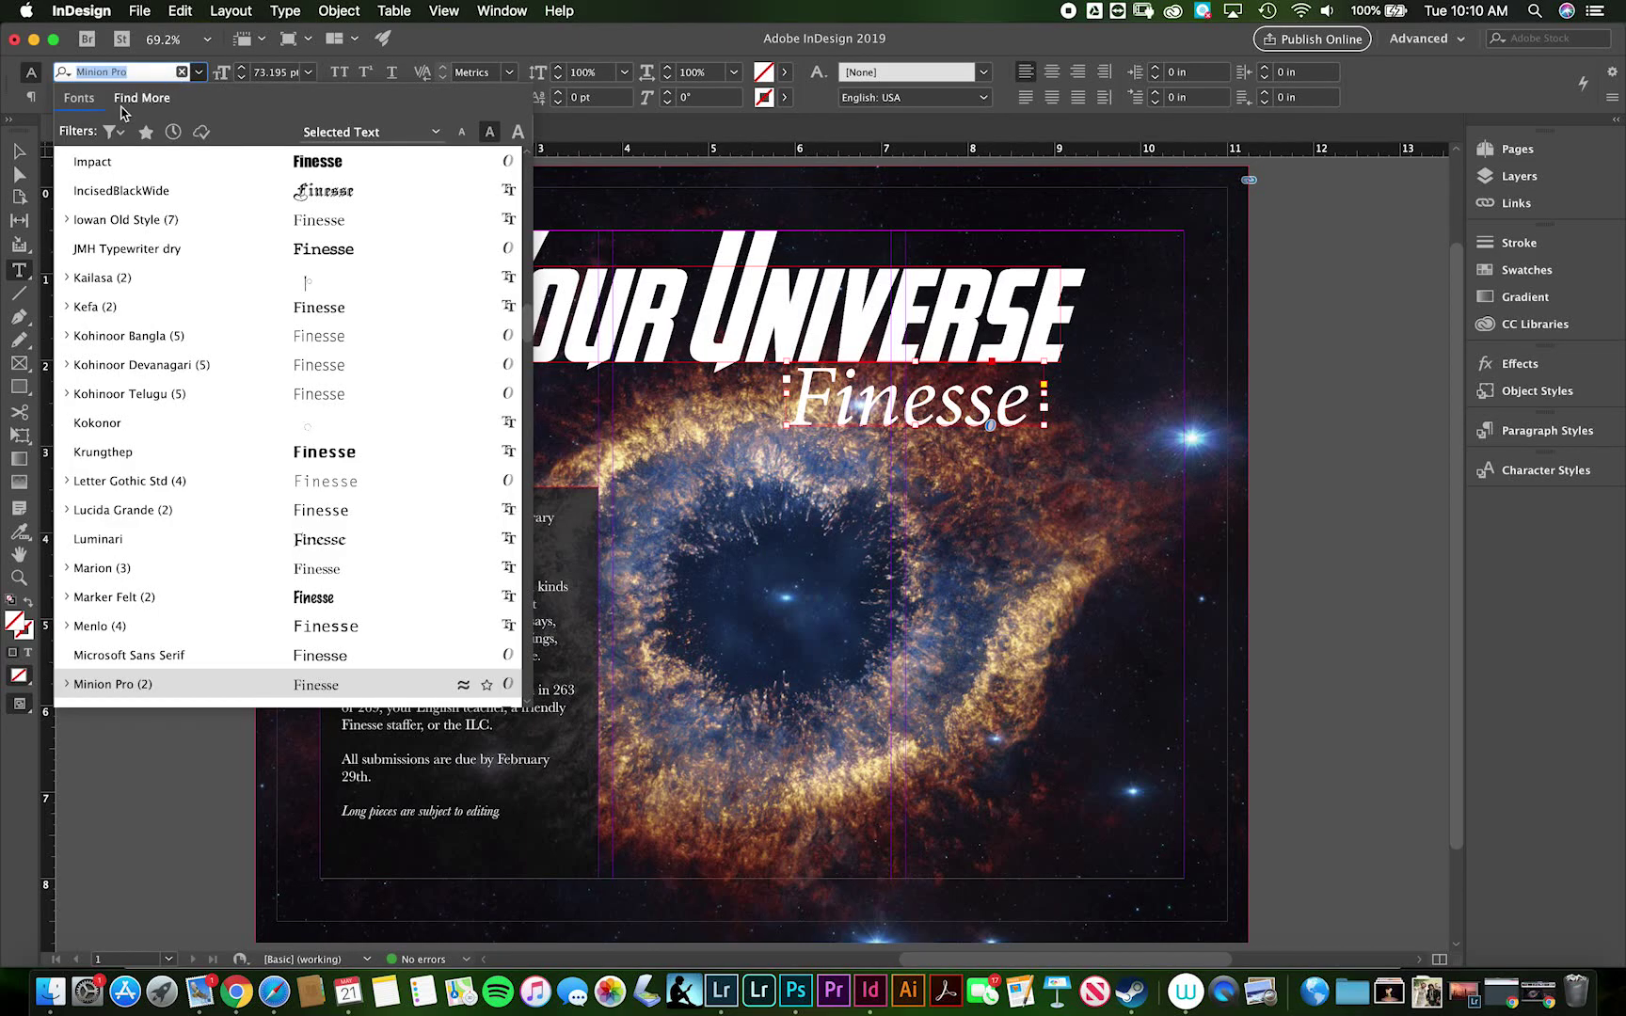
{"action": "scroll", "coordinate": [123, 250], "scroll_direction": "up", "scroll_amount": 2}
{"action": "type", "text": "Baskerville"}
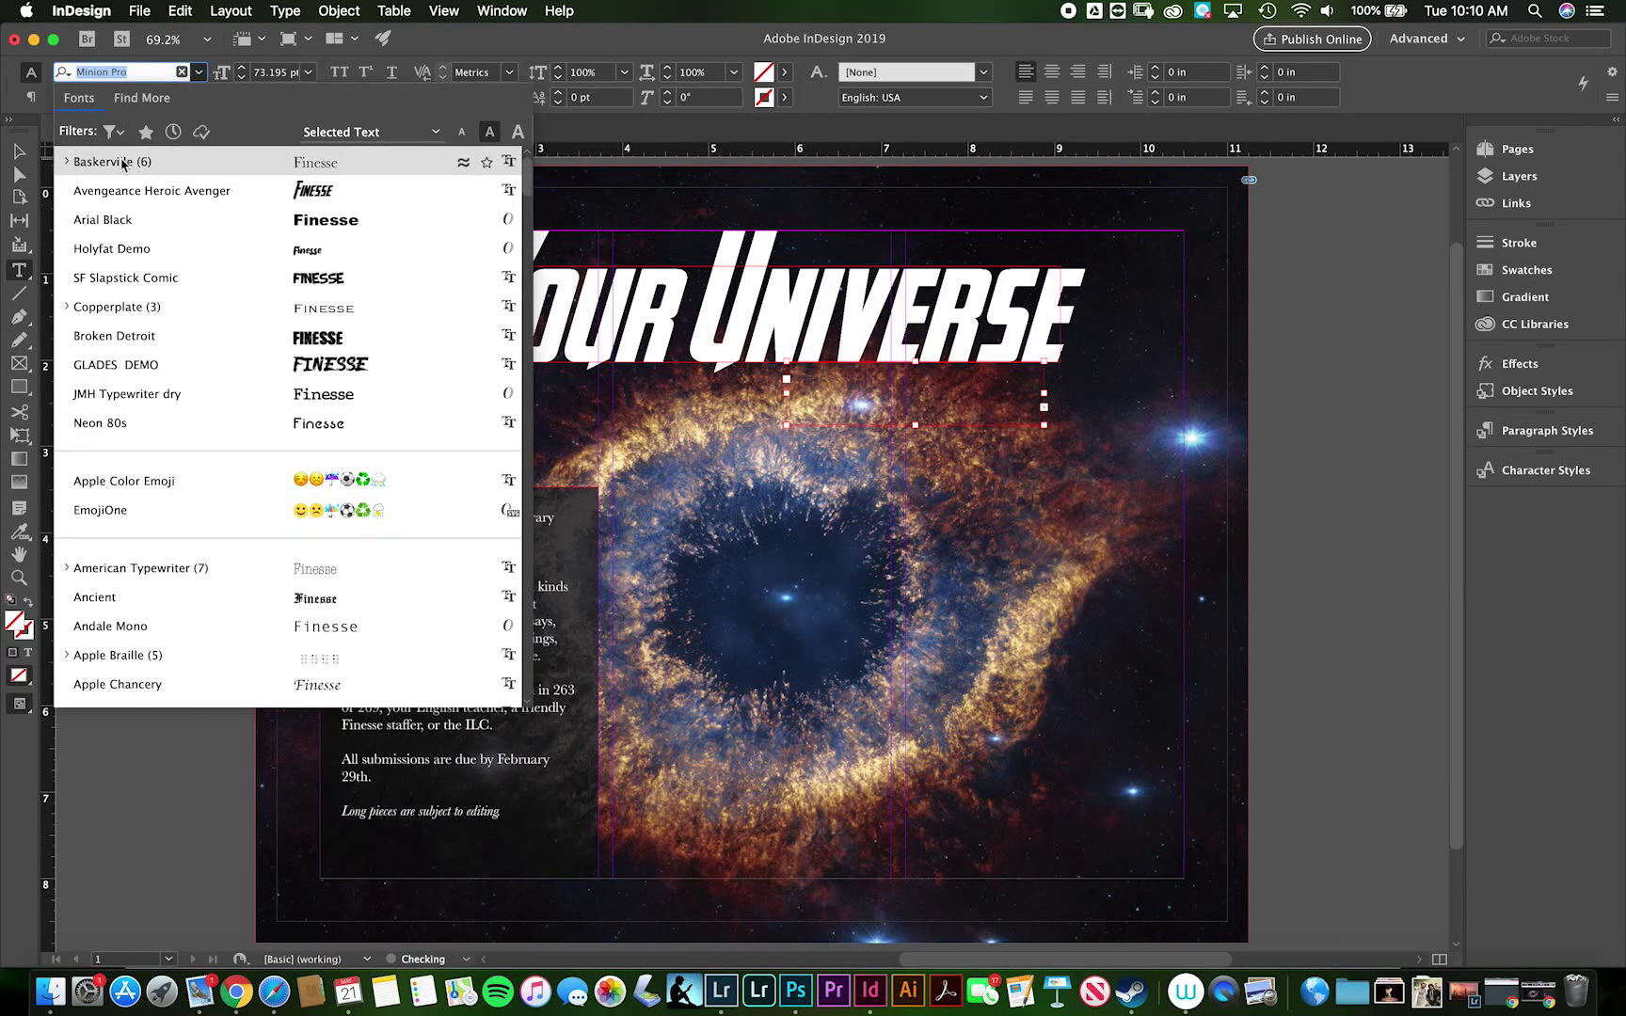
{"action": "key", "text": "Return"}
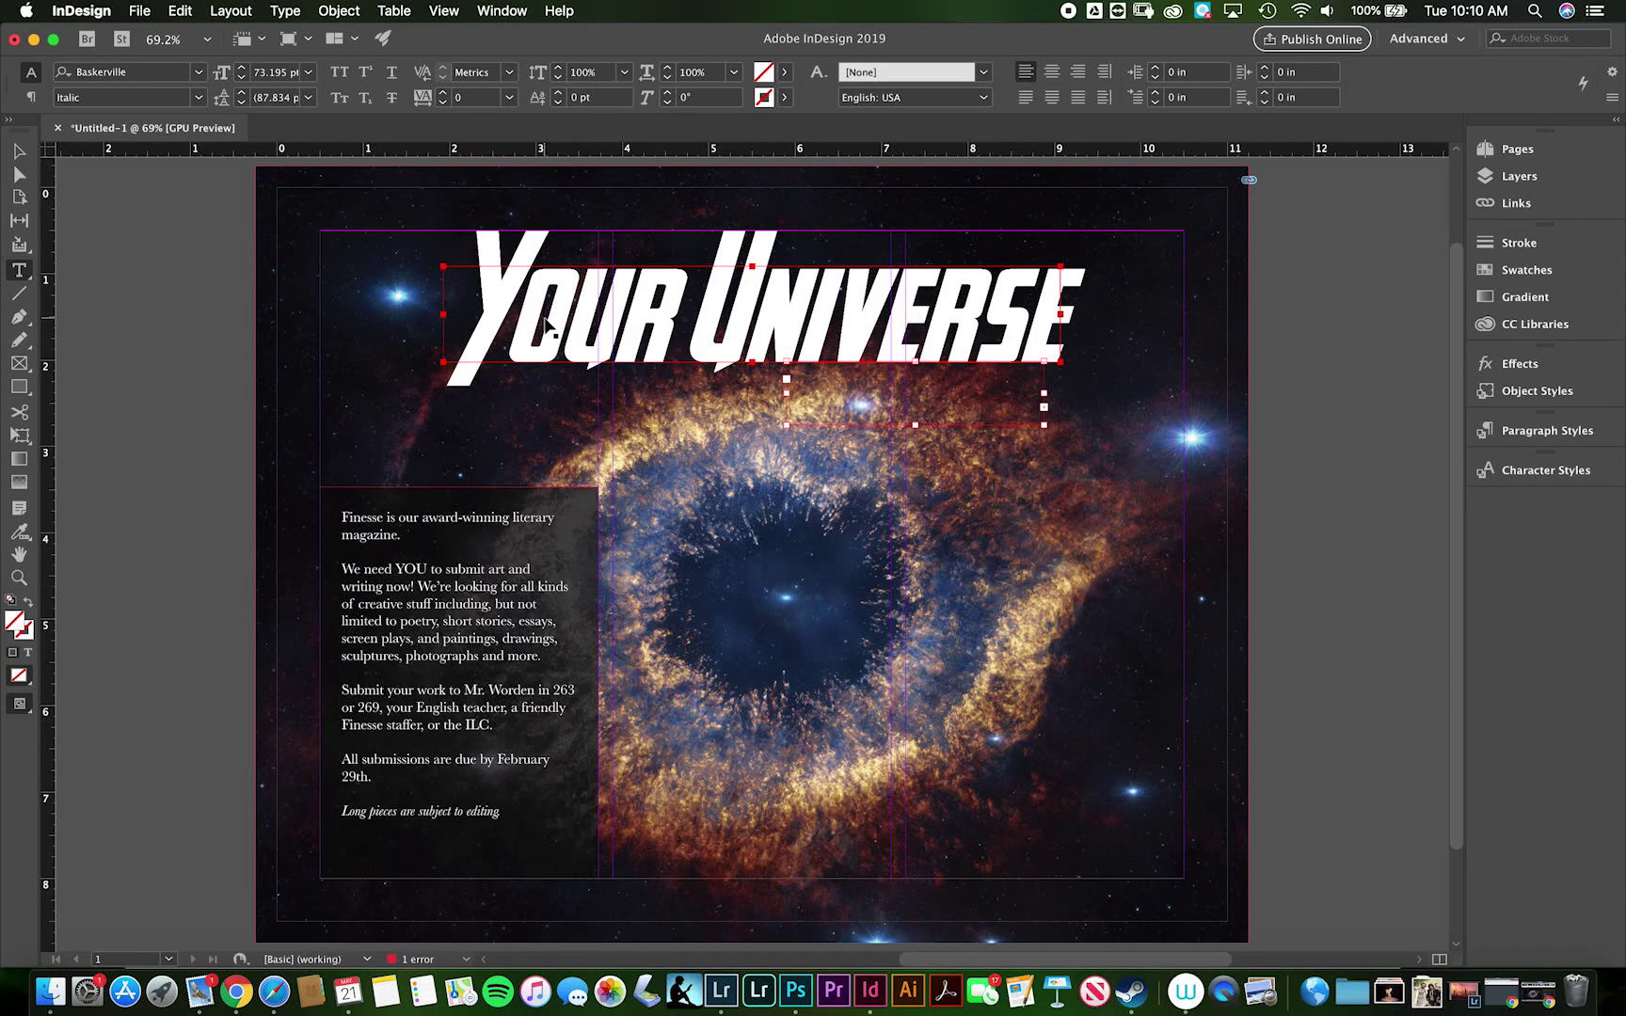
{"action": "key", "text": "super+v"}
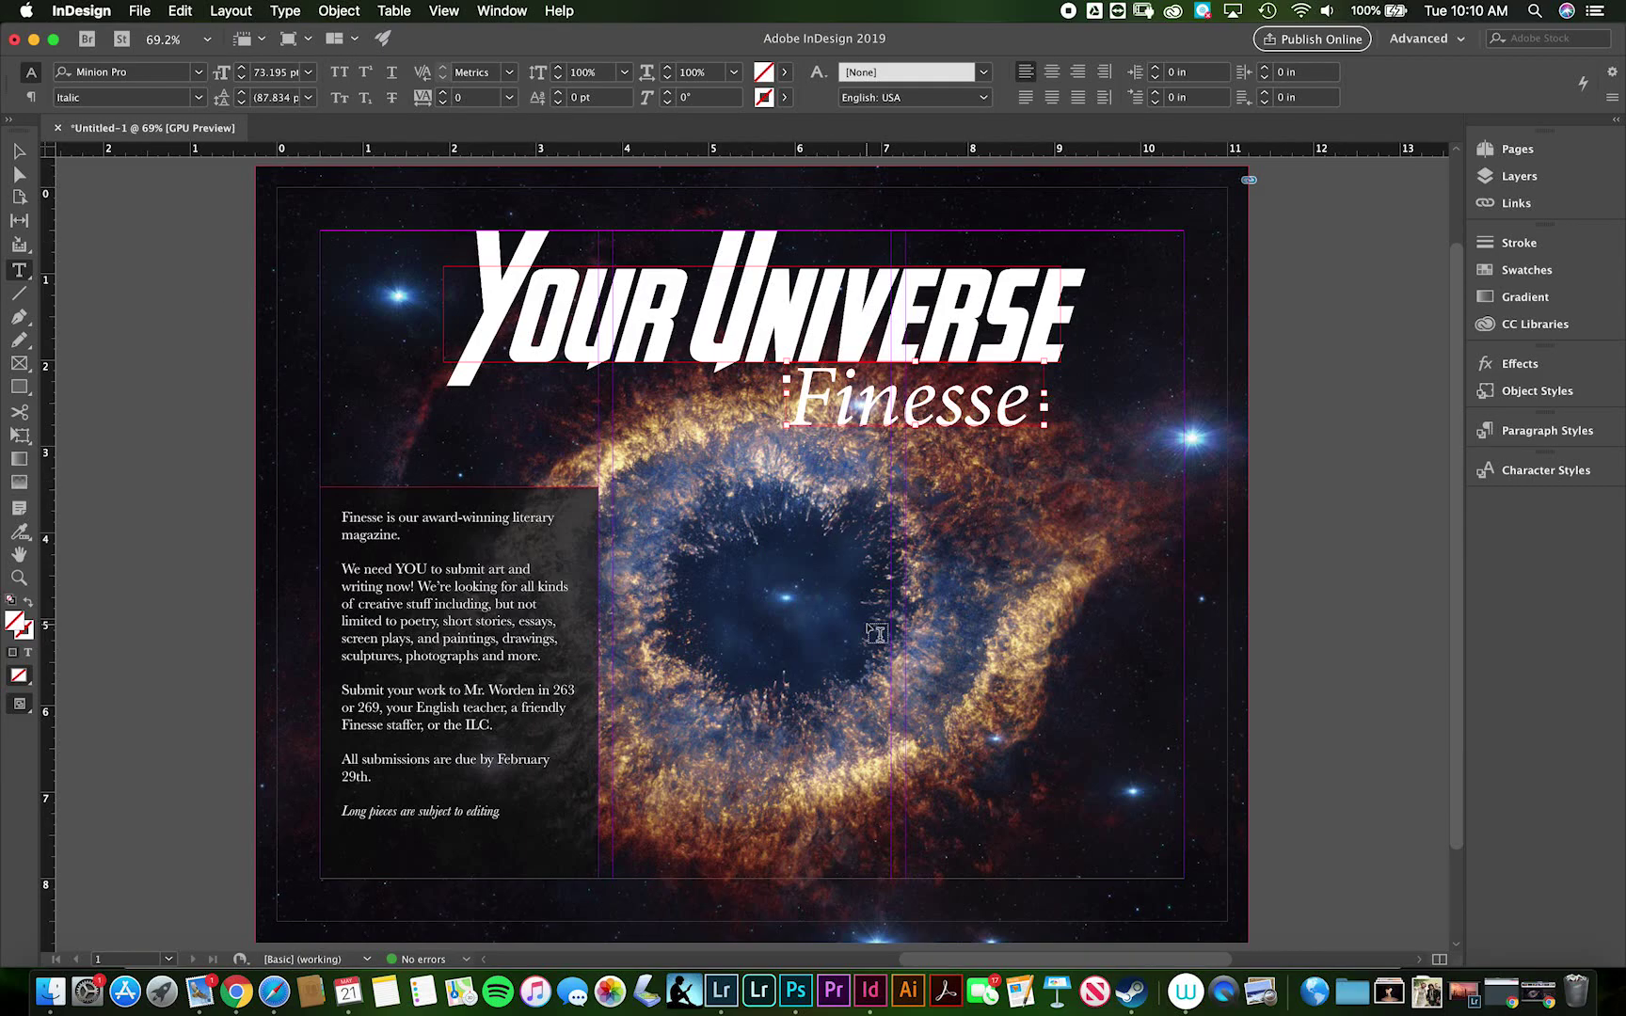
Draw a new text frame over the nebula set to Baskerville in [Paper] white.
{"action": "left_click", "coordinate": [828, 537]}
{"action": "left_click_drag", "start_coordinate": [793, 475], "coordinate": [1084, 559]}
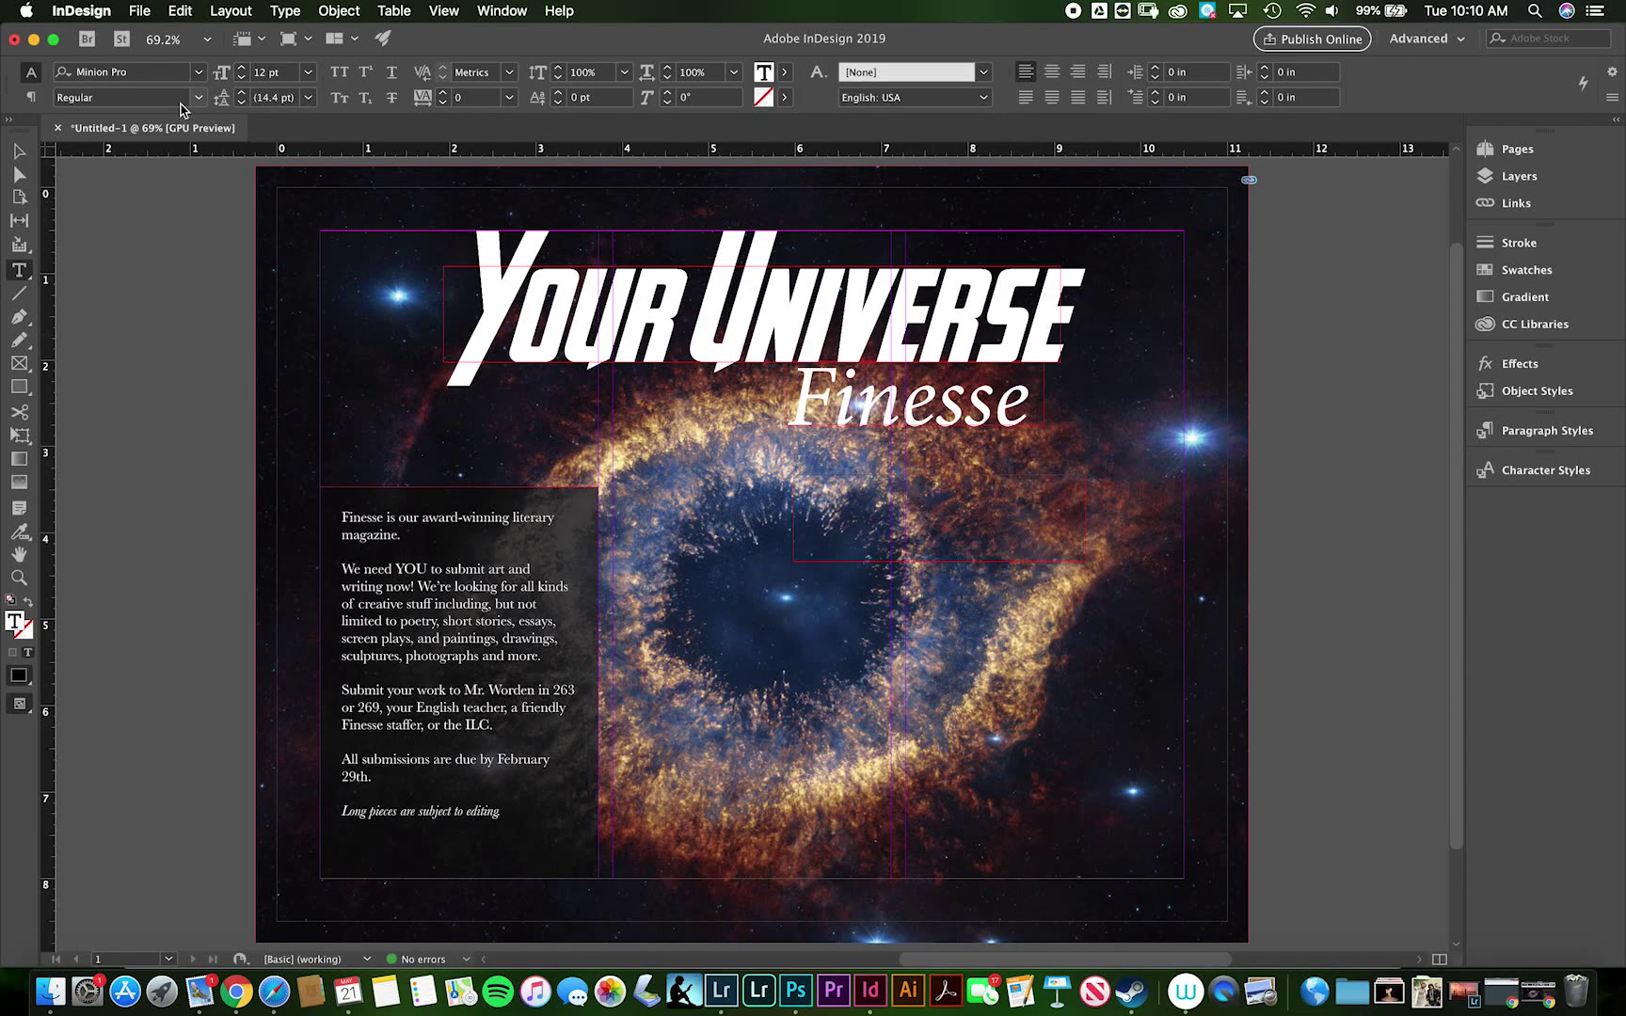
{"action": "left_click", "coordinate": [199, 72]}
{"action": "scroll", "coordinate": [145, 207], "scroll_direction": "up", "scroll_amount": 15}
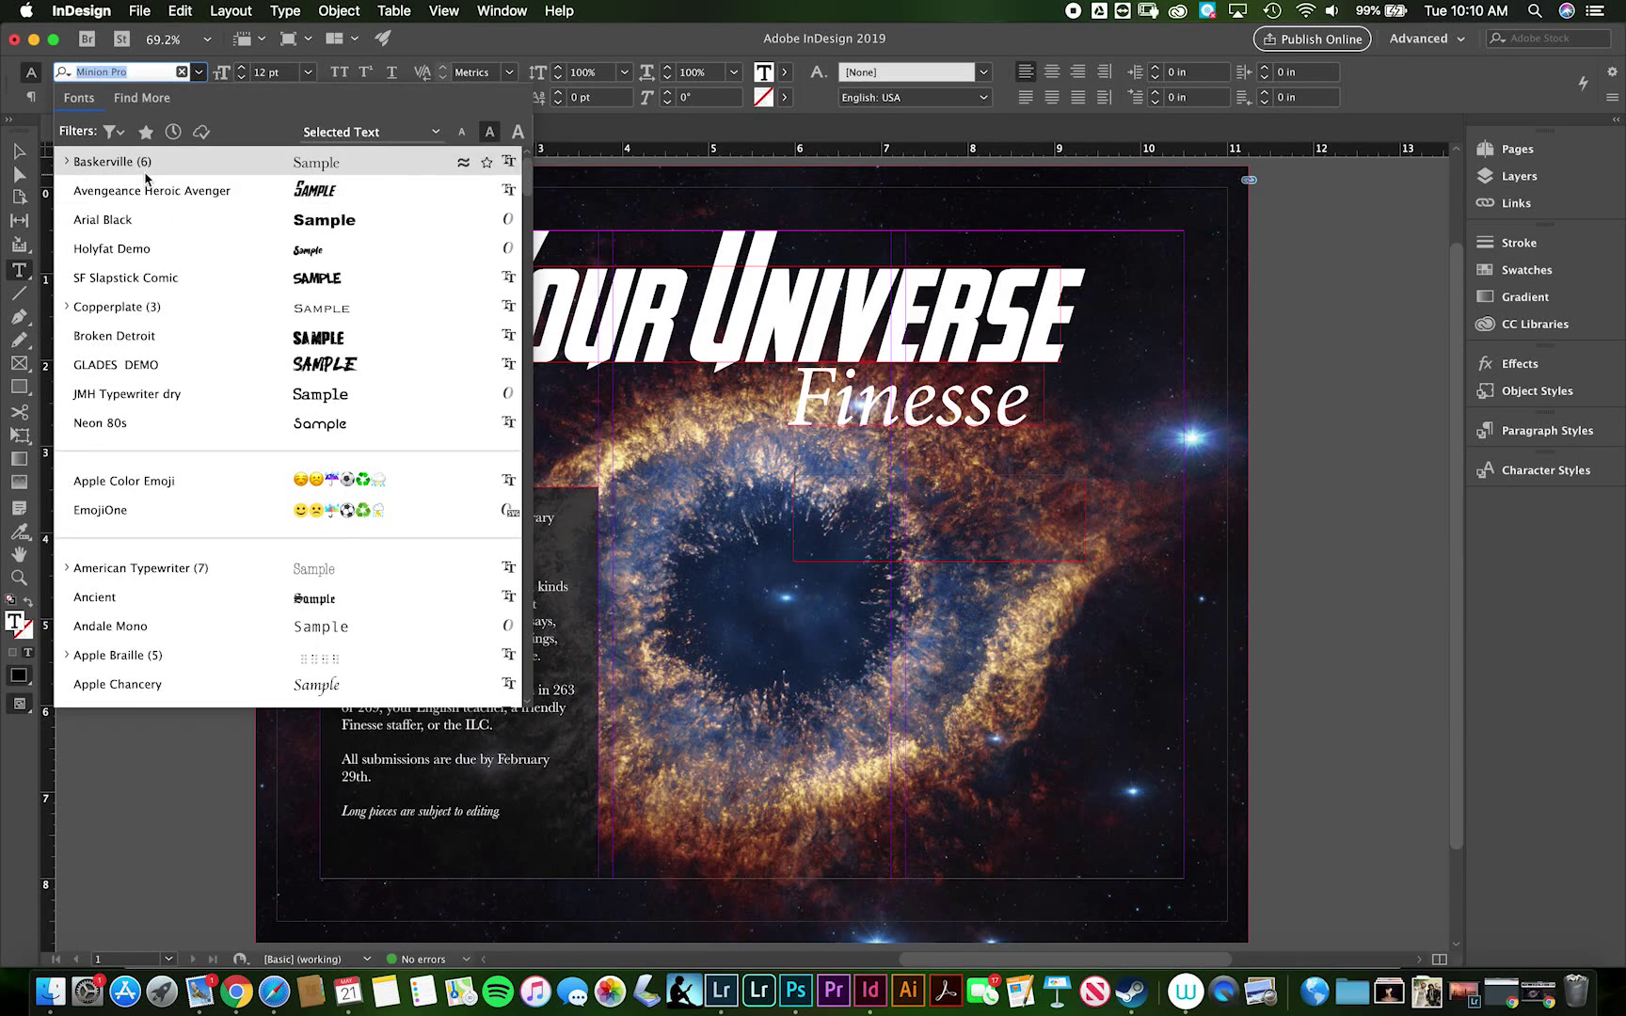
{"action": "left_click", "coordinate": [144, 168]}
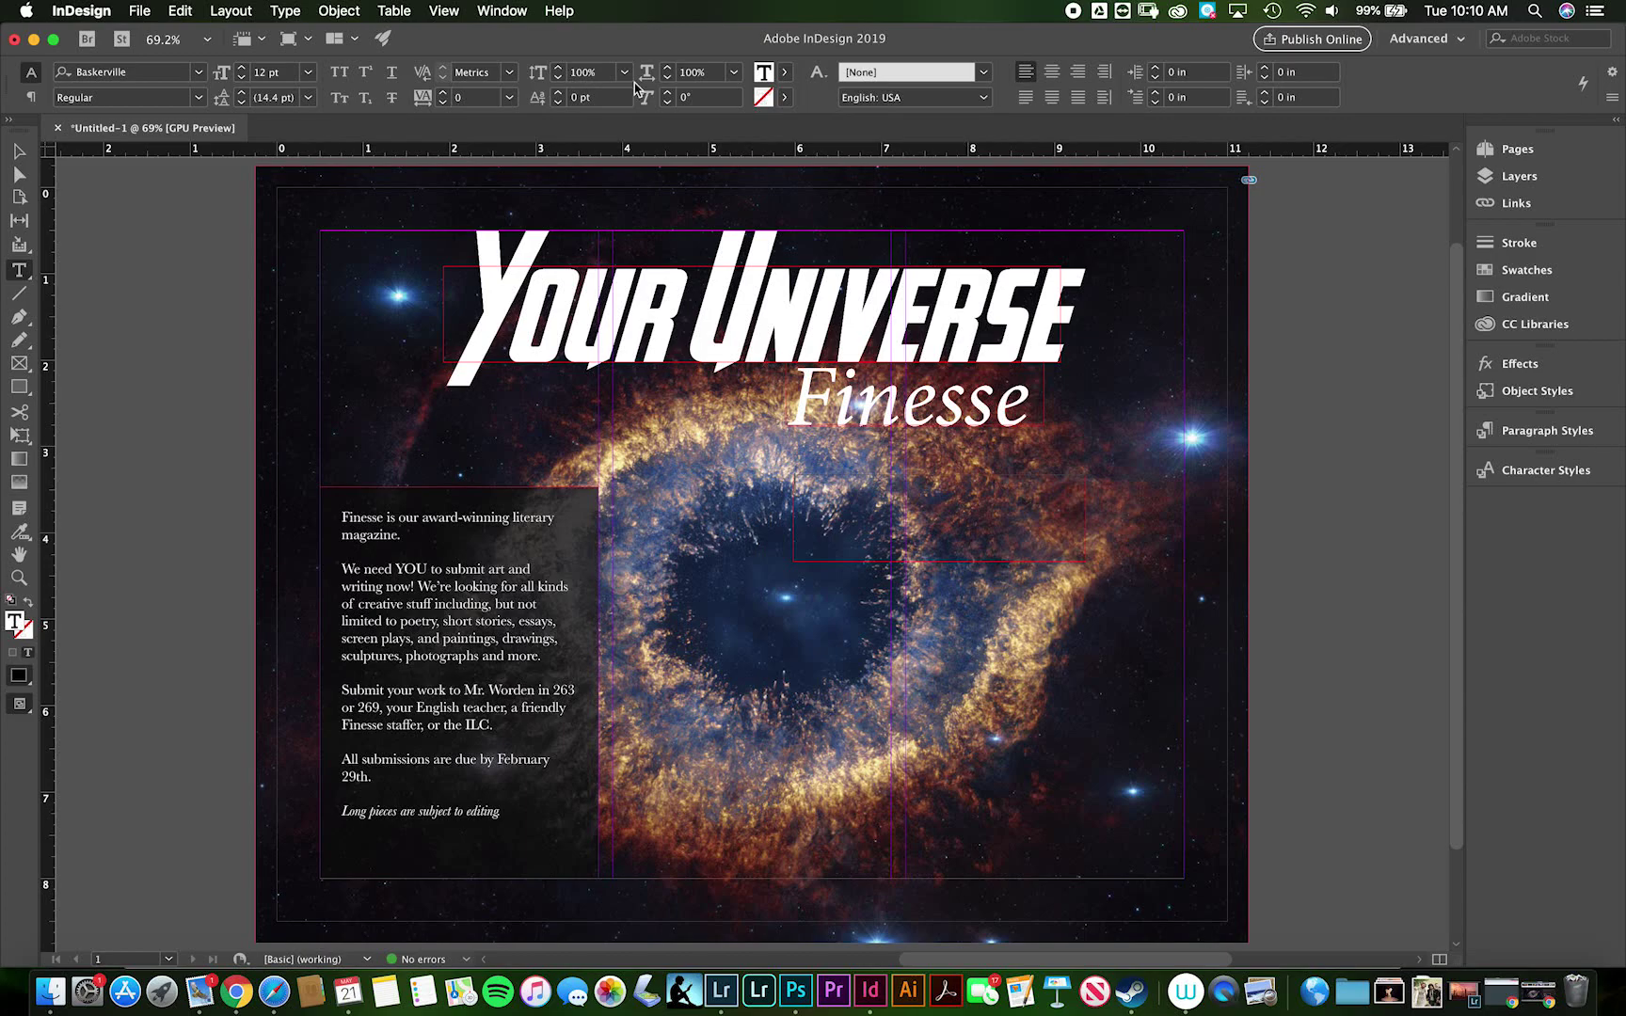
{"action": "left_click", "coordinate": [784, 72]}
{"action": "left_click", "coordinate": [617, 174]}
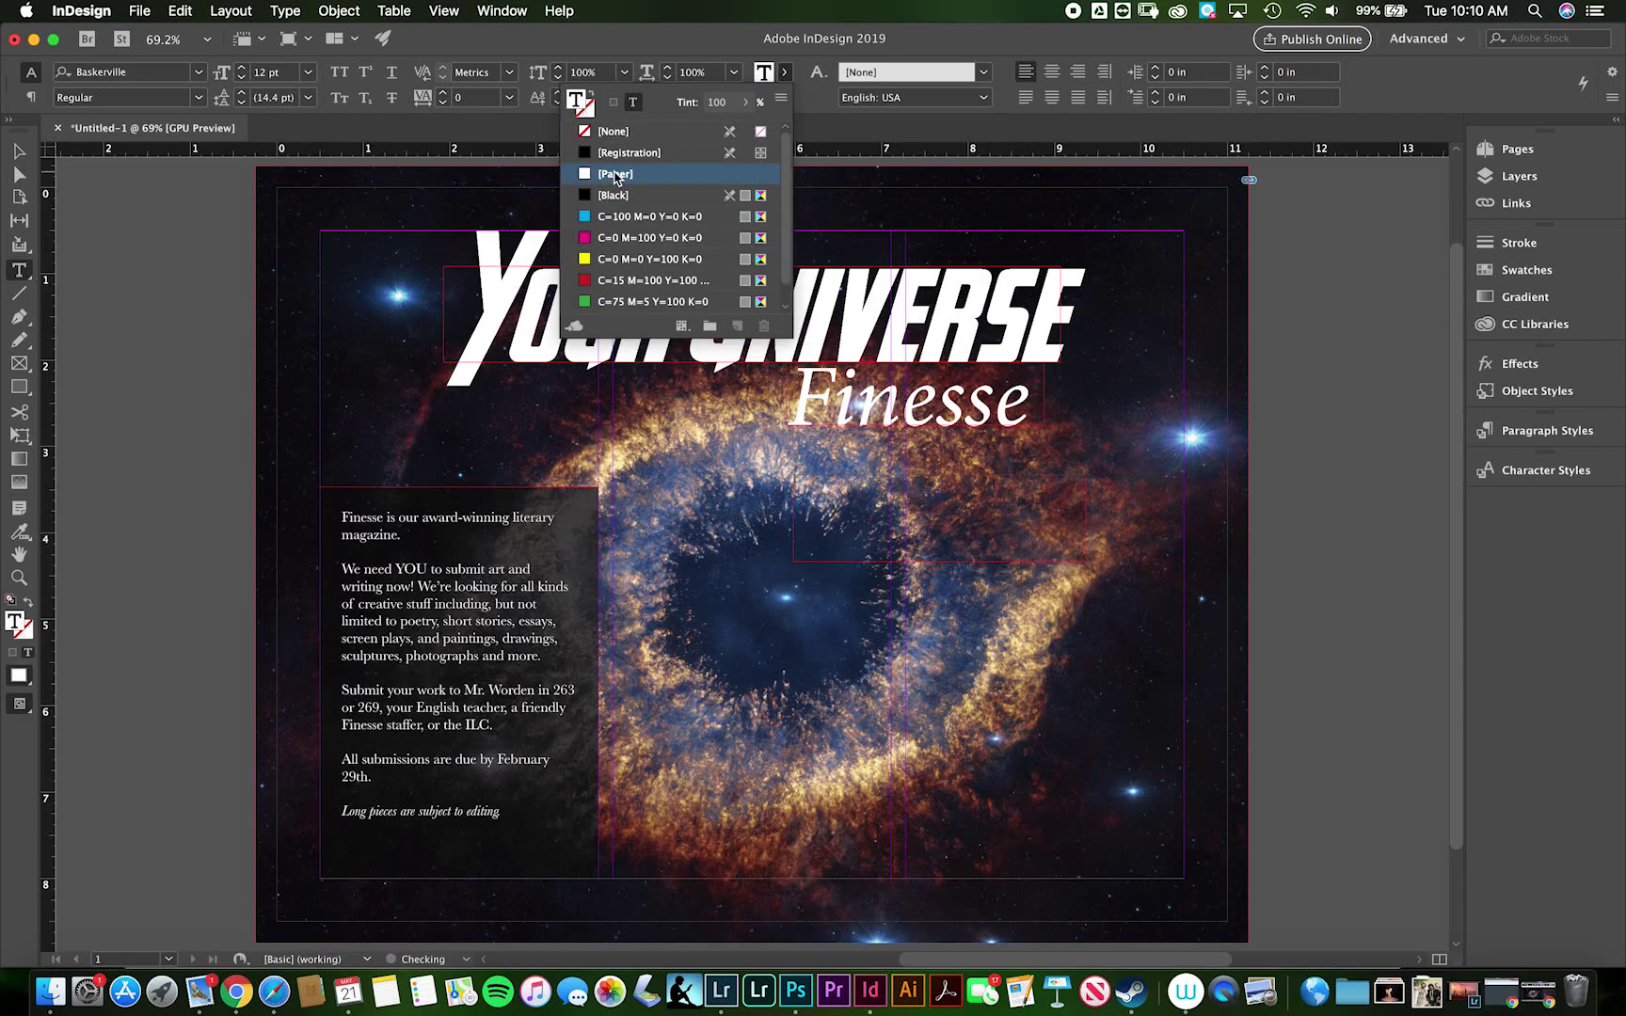
{"action": "left_click", "coordinate": [867, 505]}
Glance at the assignment instructions in Safari, then switch to Finder.
{"action": "key", "text": "super+Tab"}
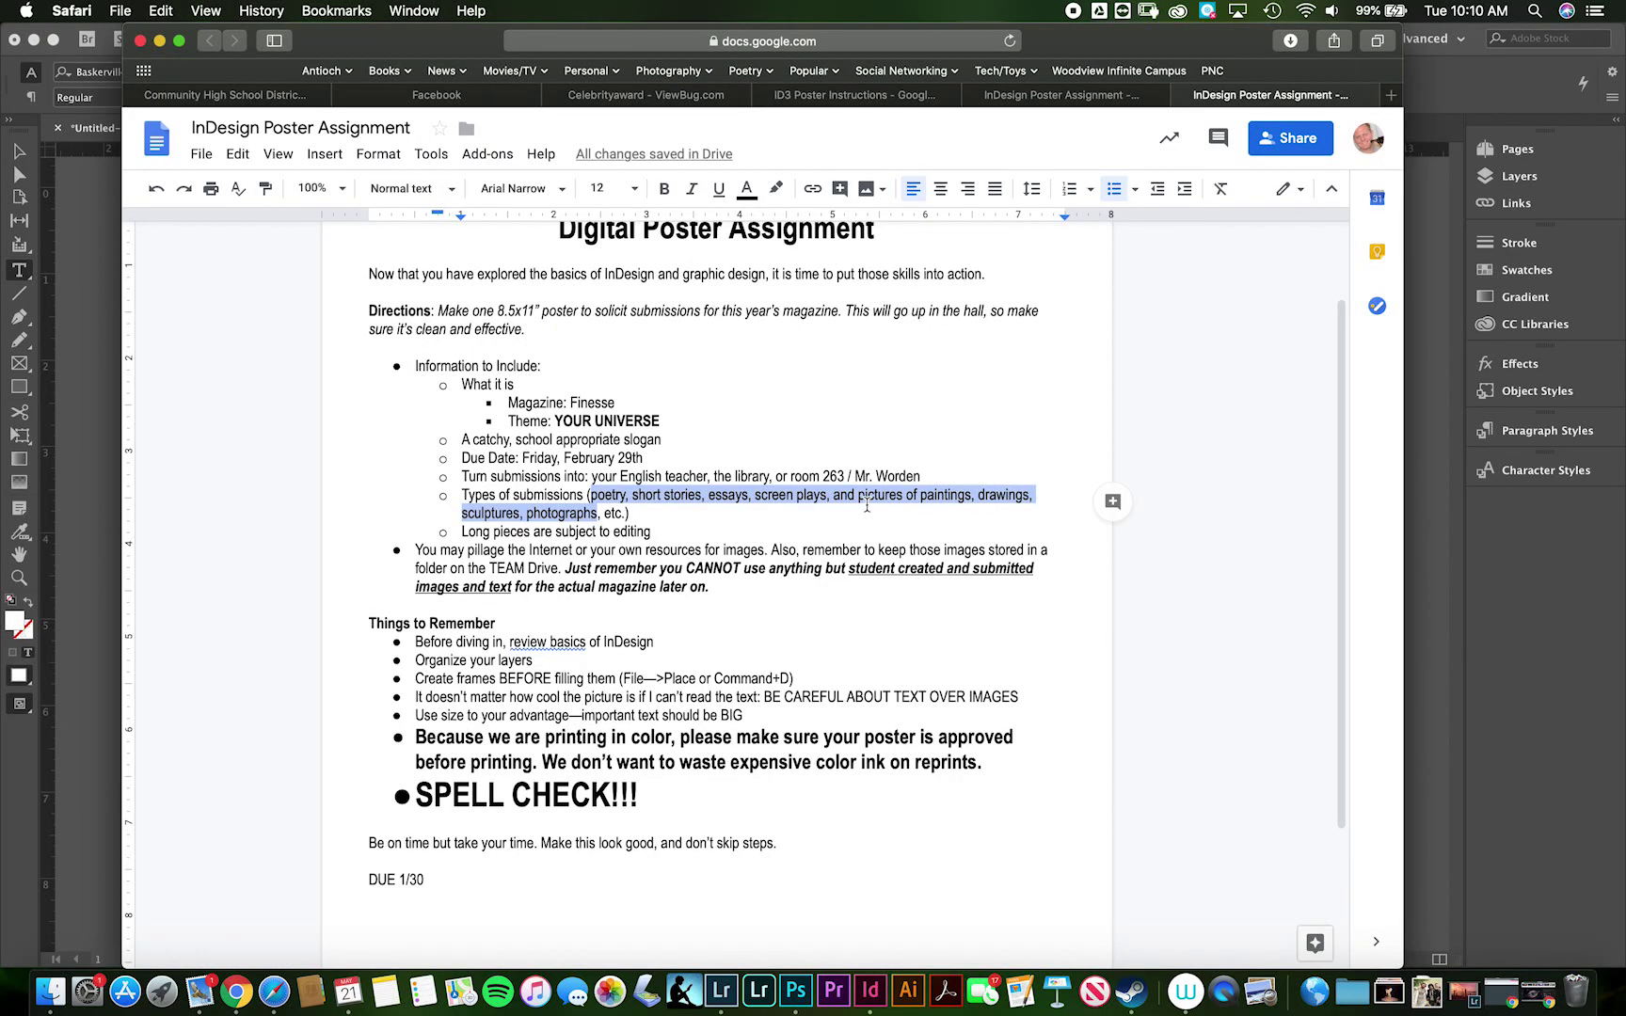
{"action": "key", "text": "super+Tab"}
{"action": "key", "text": "super+Tab"}
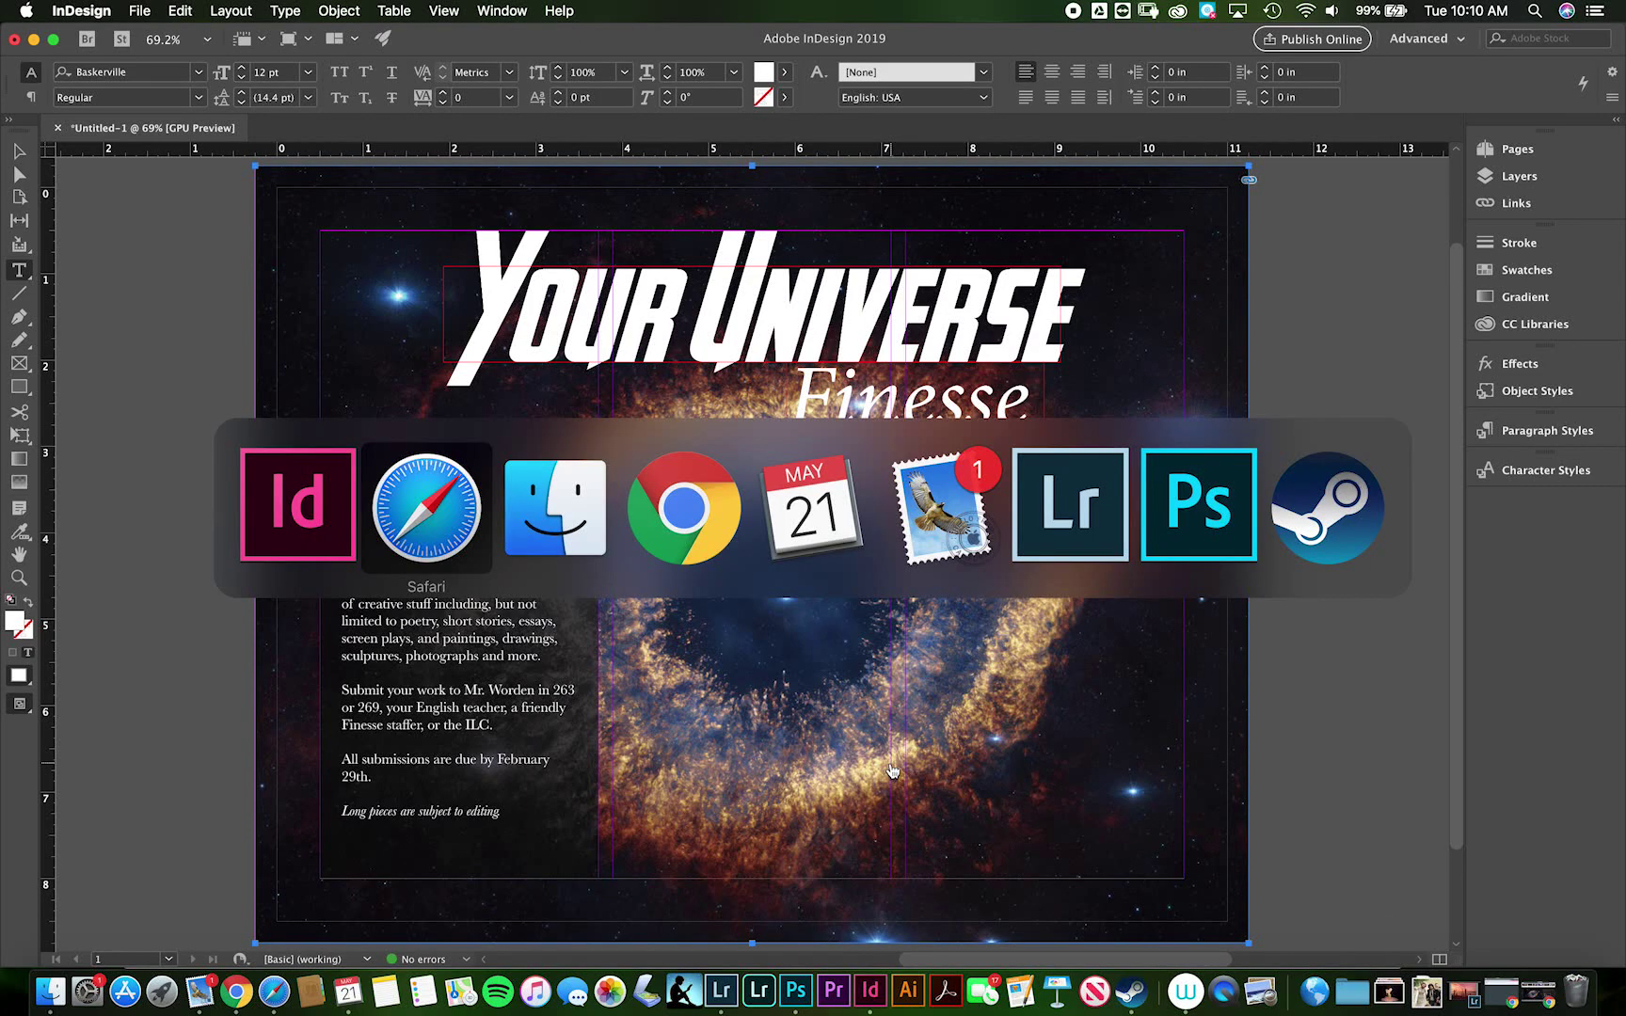
{"action": "key", "text": "super+Tab"}
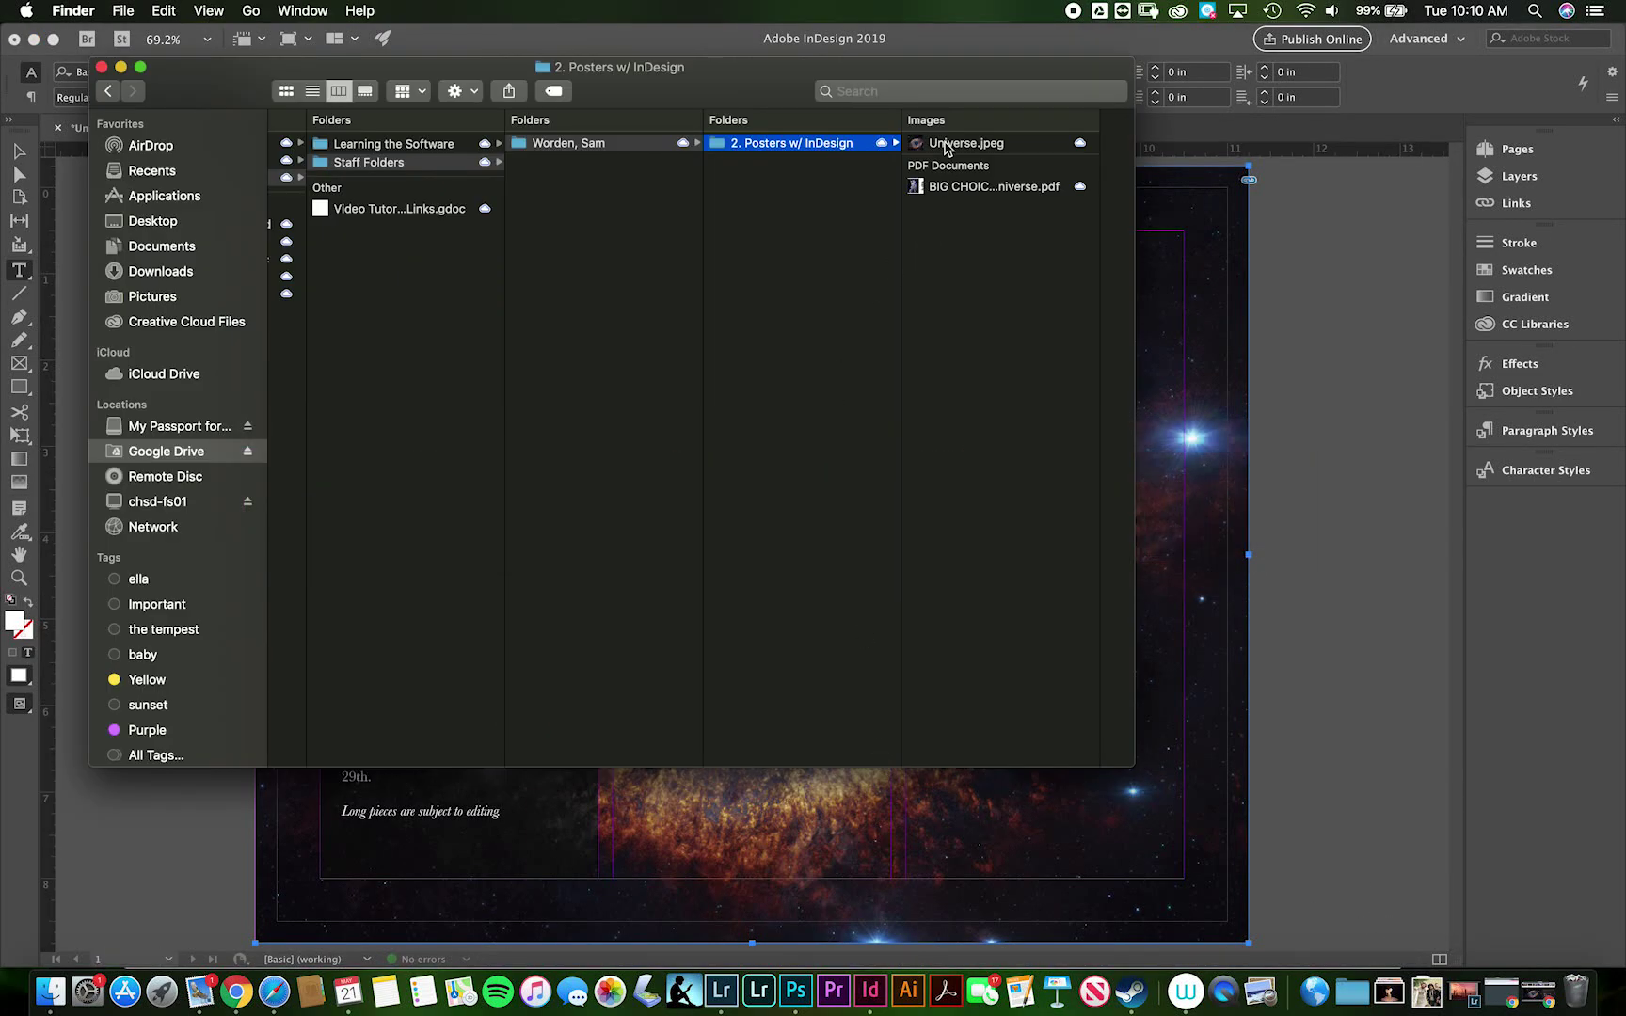
Look at Universe.jpeg, then open BIG CHOICE Your Universe.pdf in Preview.
{"action": "key", "text": "super+o"}
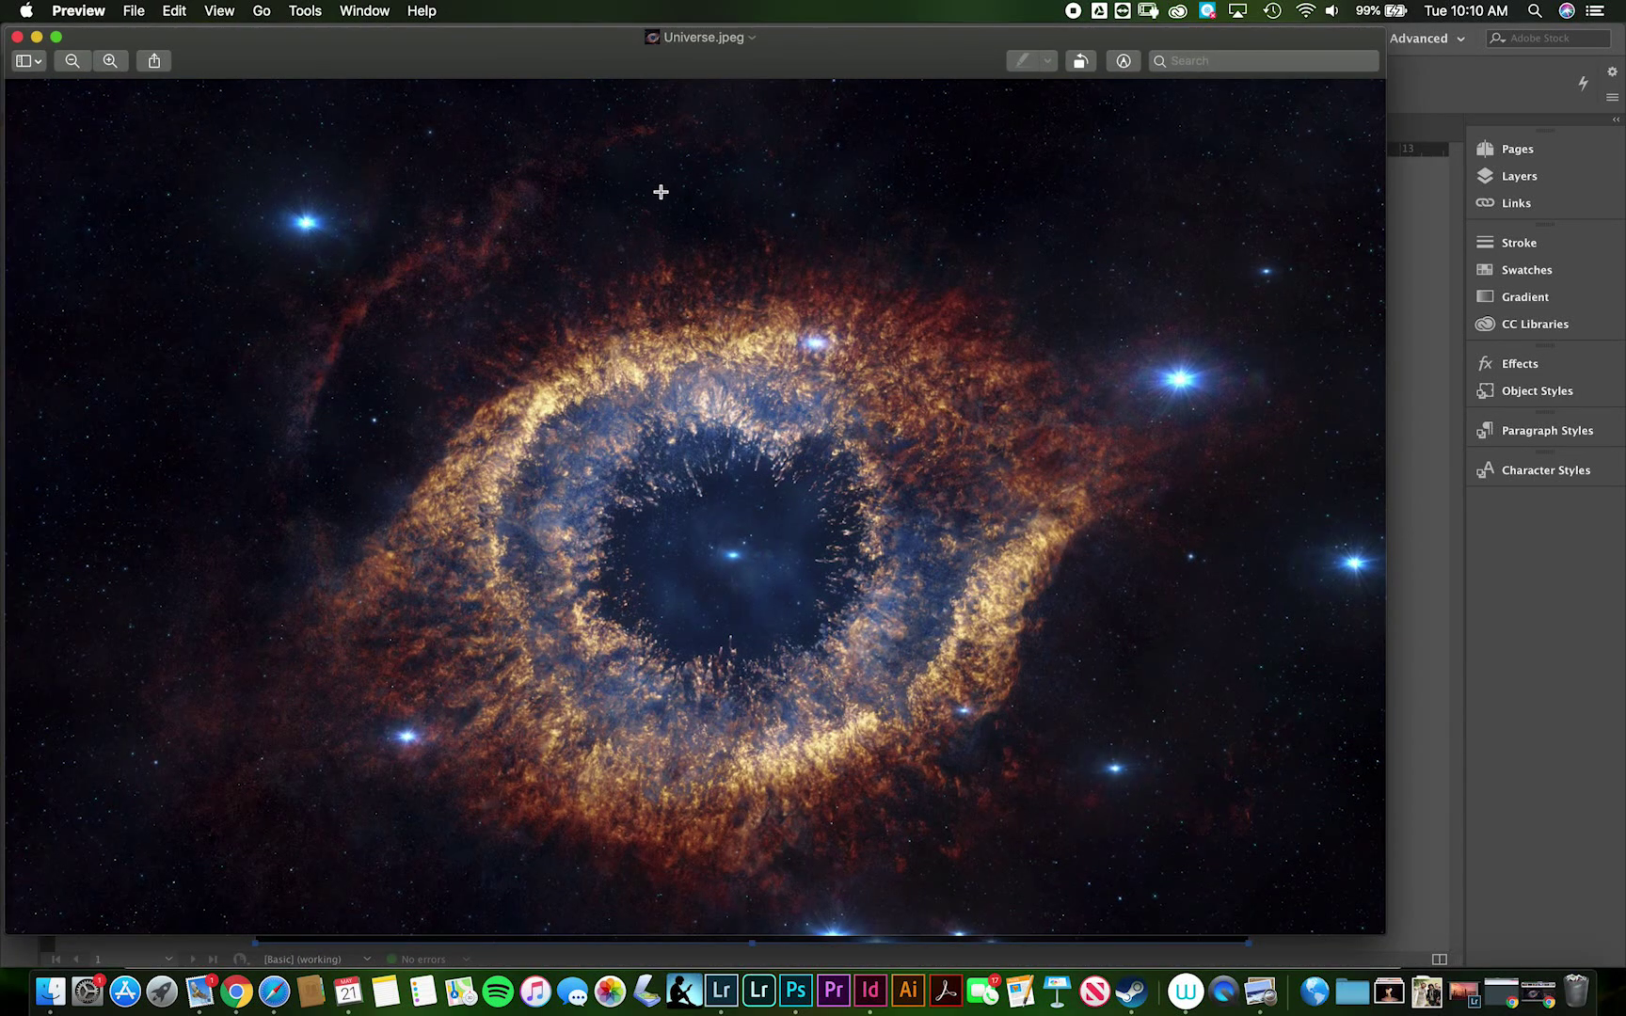
{"action": "left_click", "coordinate": [17, 36]}
{"action": "left_click", "coordinate": [781, 189]}
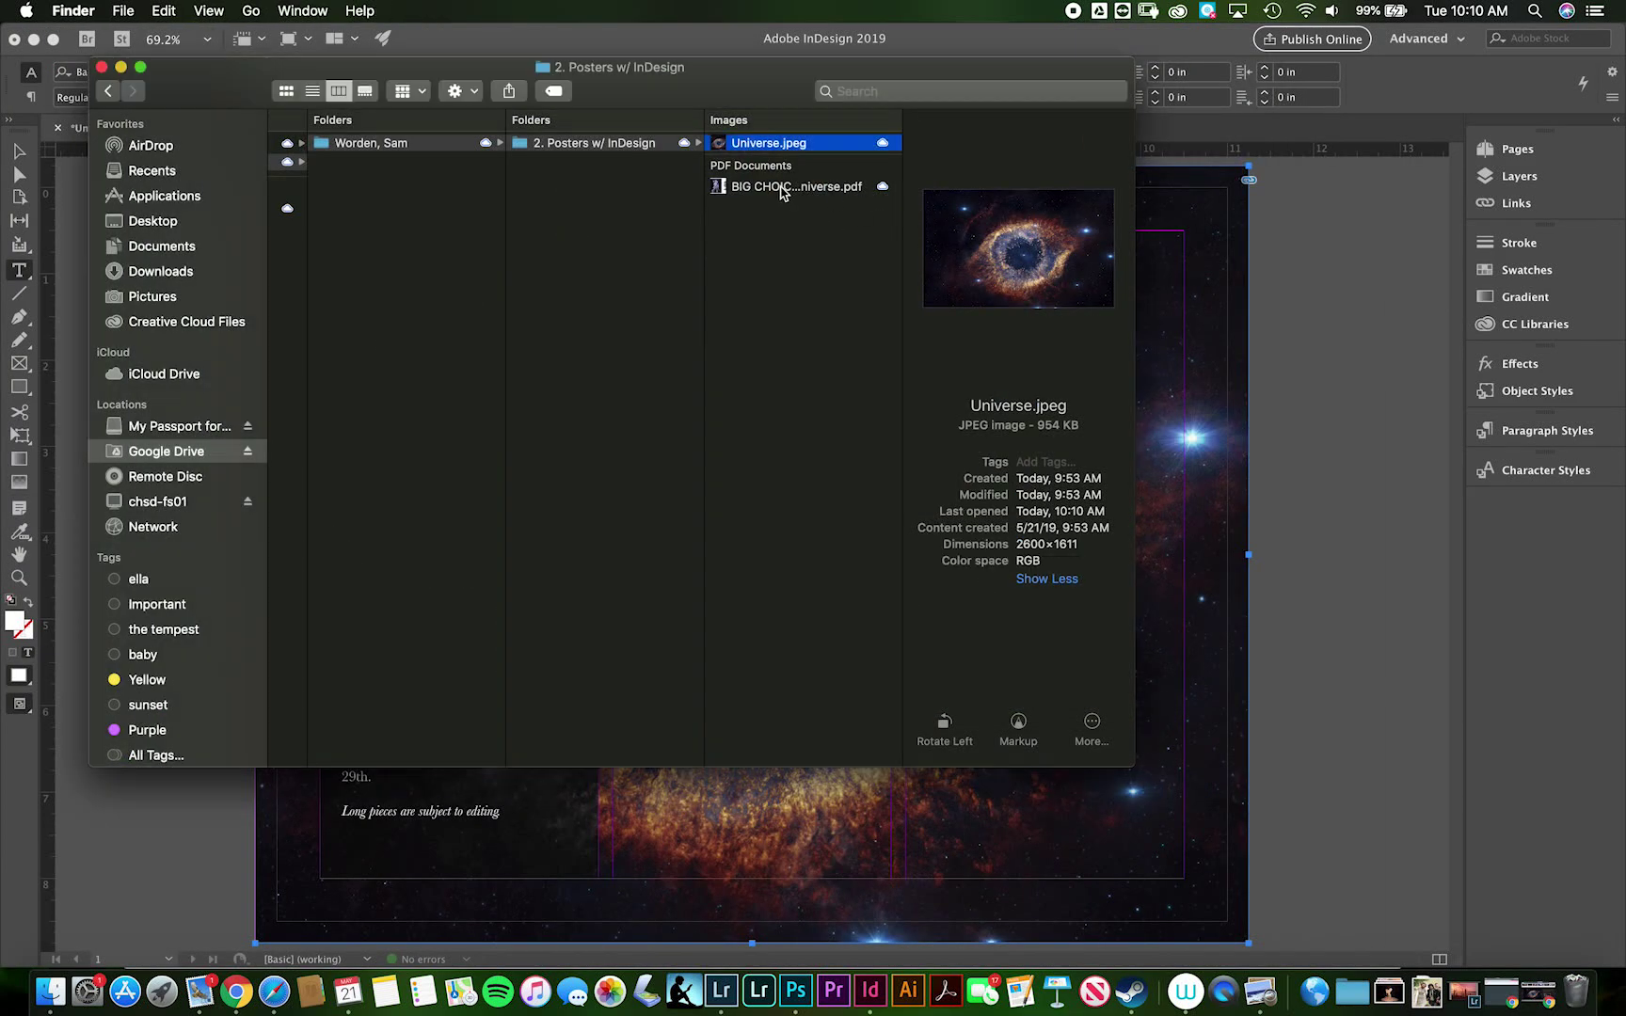
{"action": "left_click", "coordinate": [781, 188]}
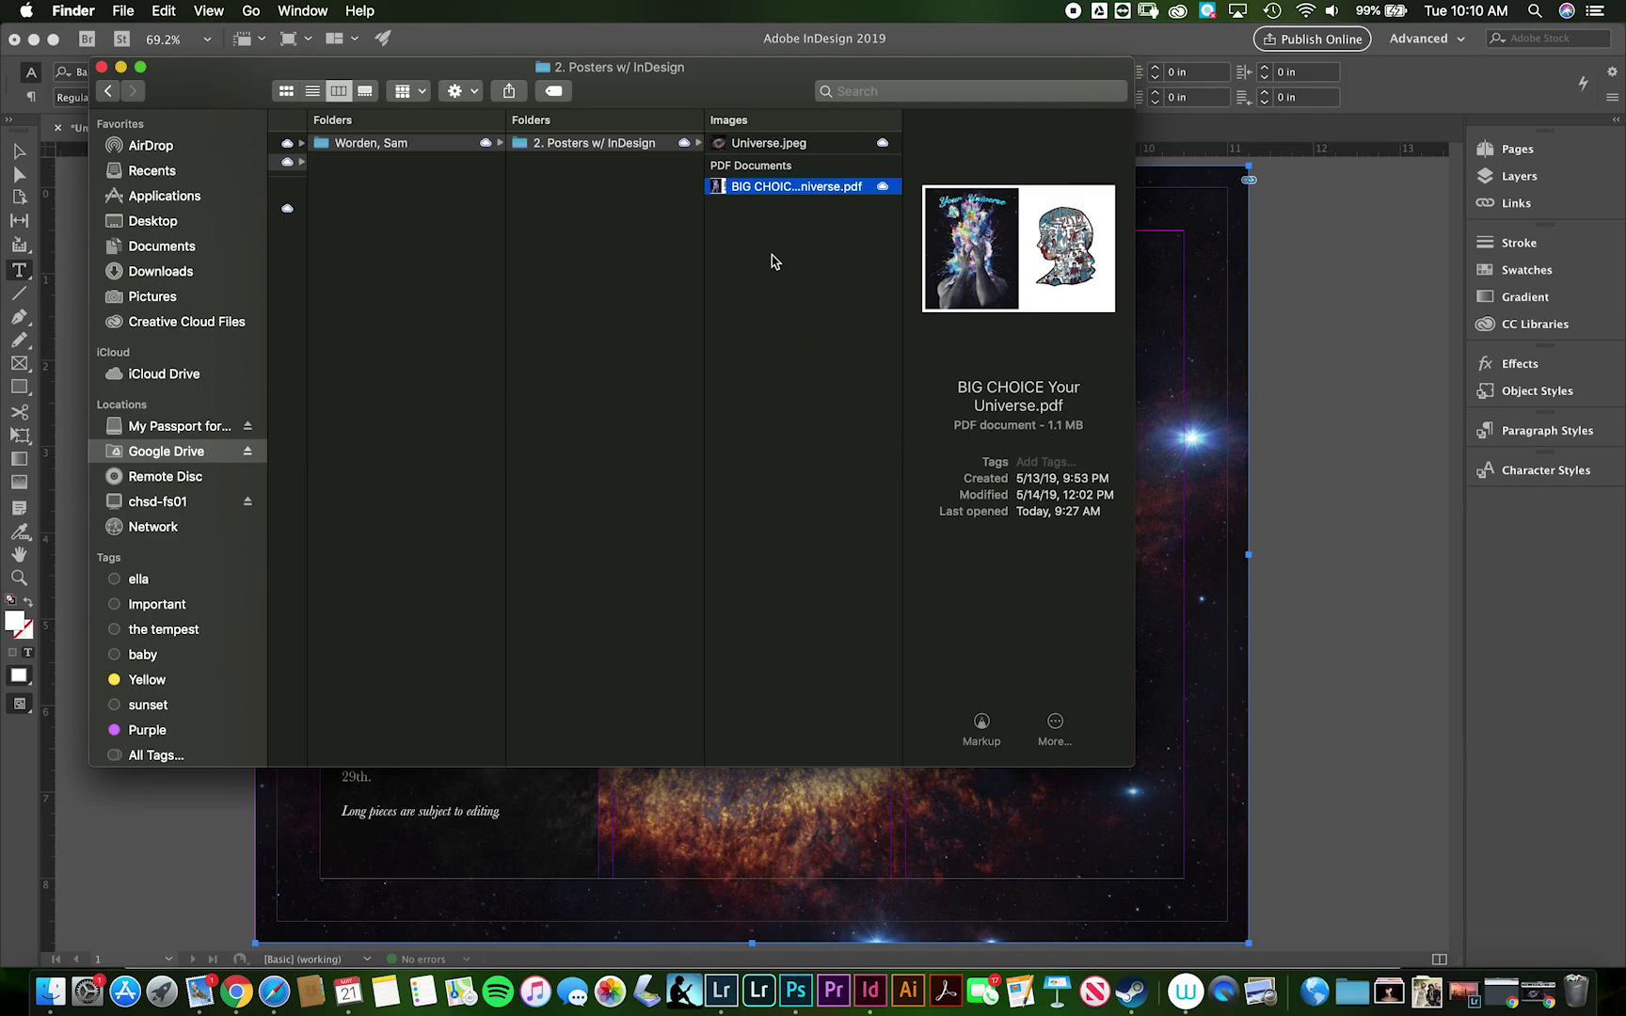
{"action": "double_click", "coordinate": [751, 194]}
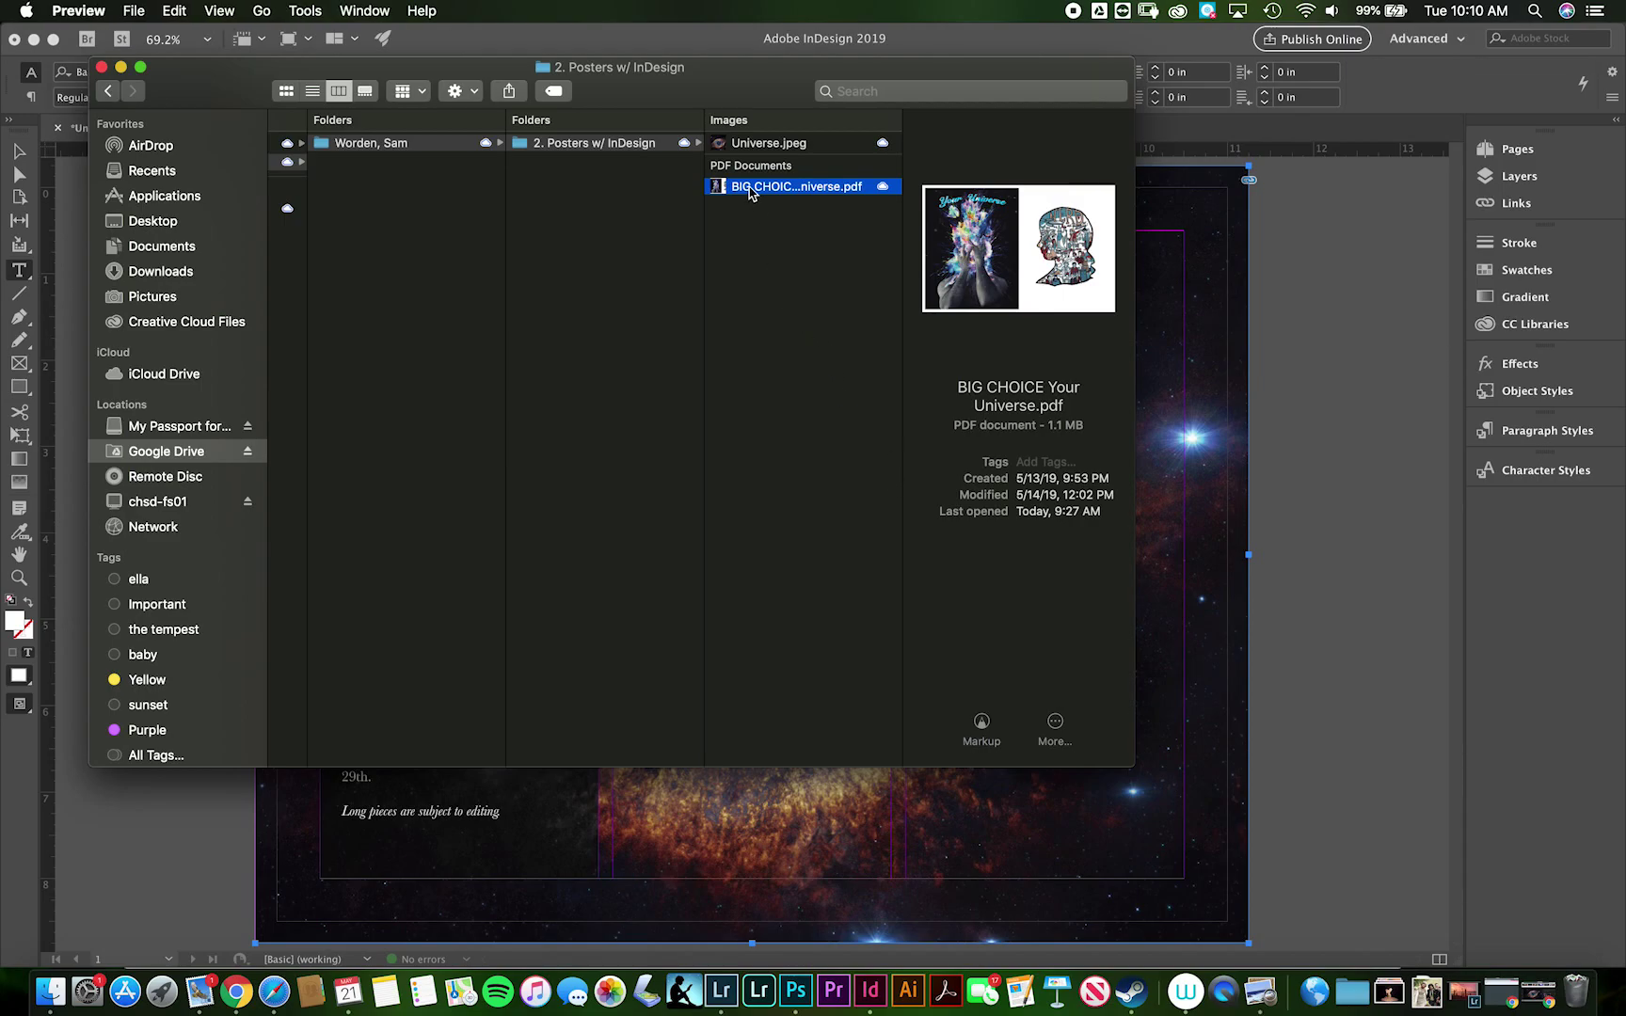
Copy 'a celebration of imagination, of daydreams, of wildest hopes,' from page 2 and return to InDesign.
{"action": "scroll", "coordinate": [844, 482], "scroll_direction": "down", "scroll_amount": 10}
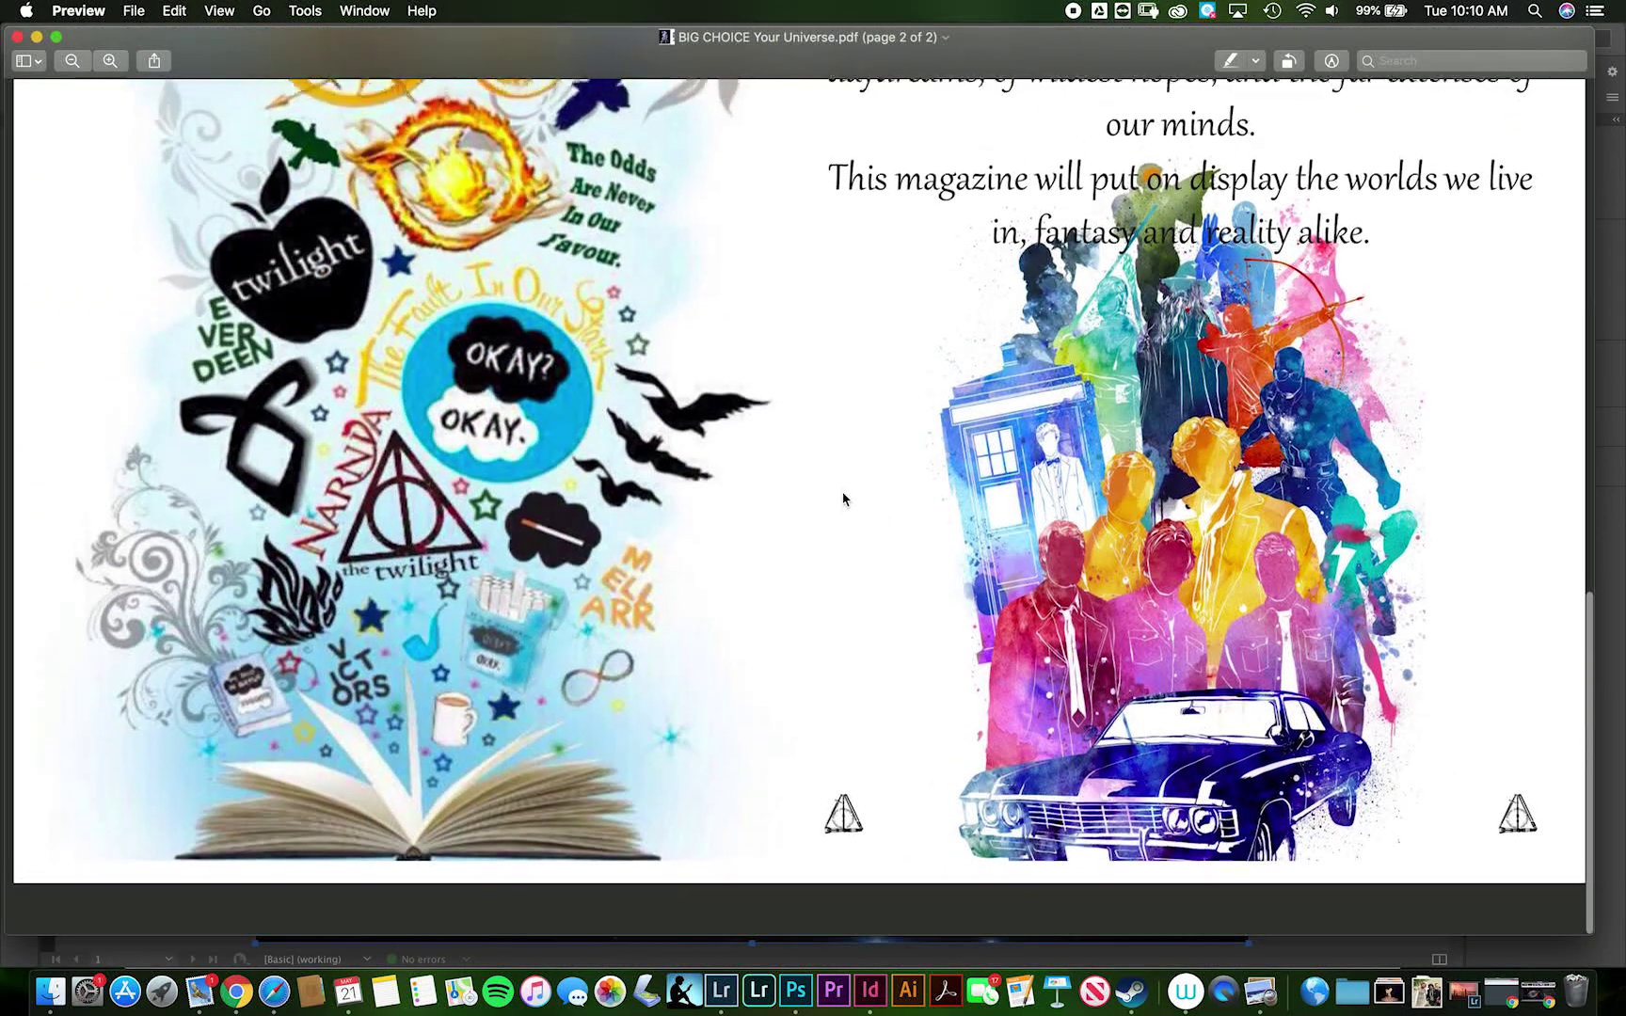
{"action": "scroll", "coordinate": [842, 497], "scroll_direction": "up", "scroll_amount": 5}
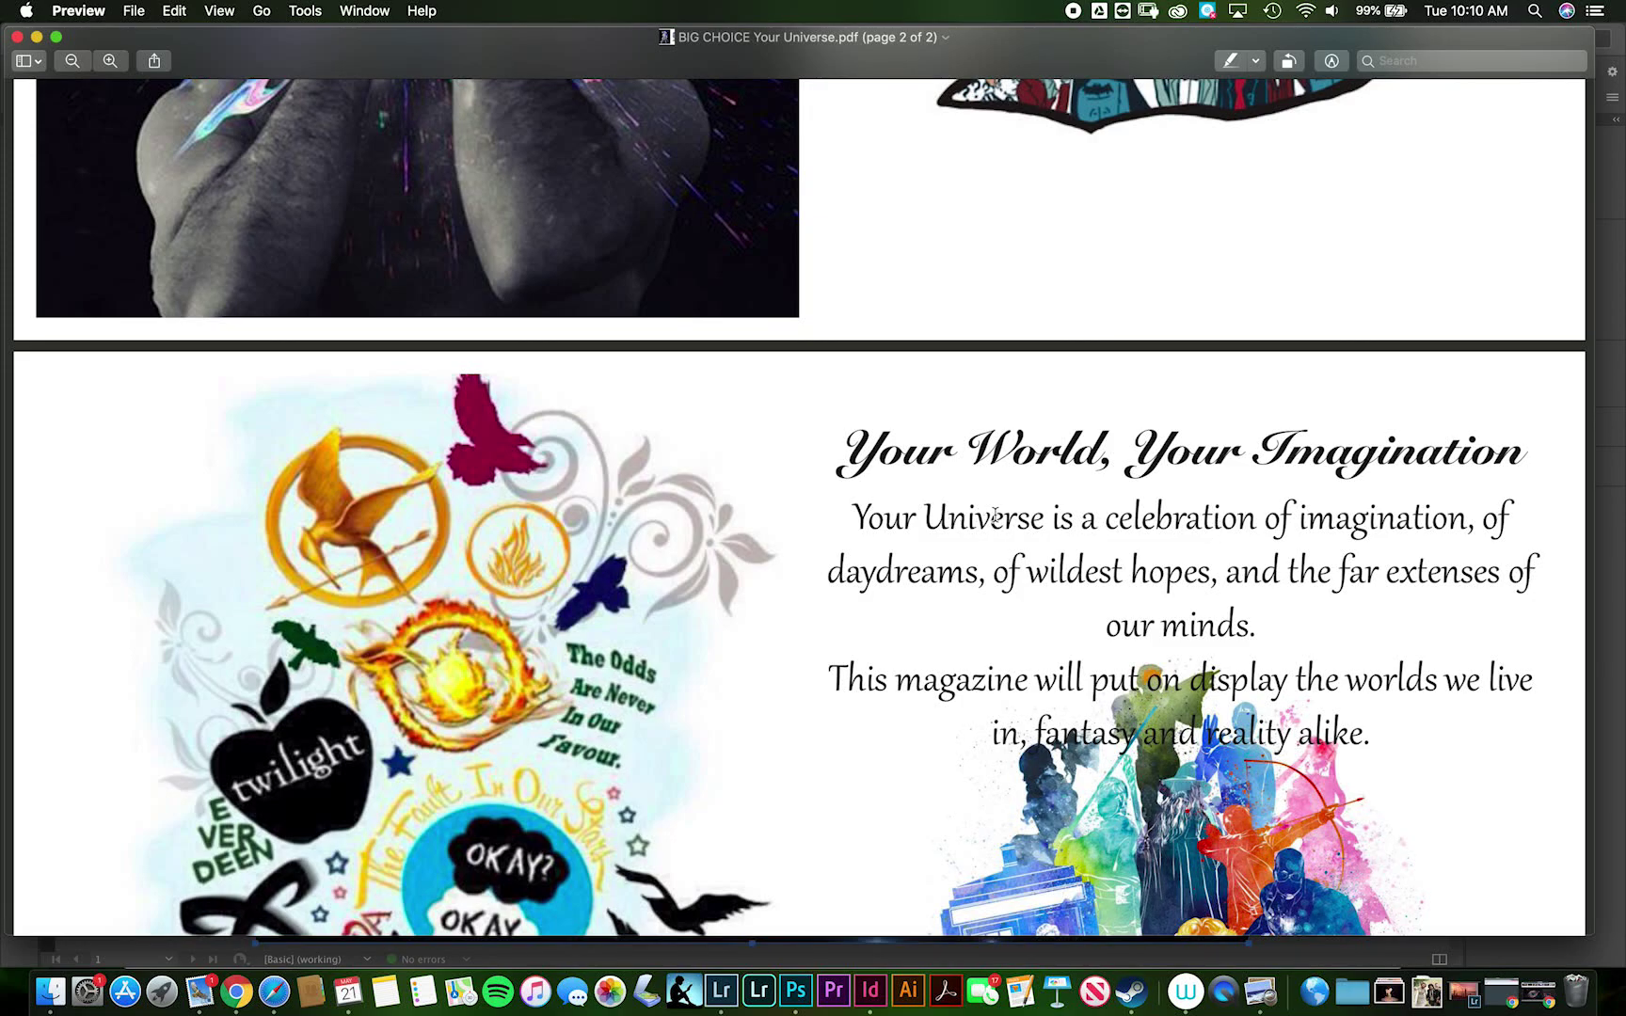
{"action": "left_click_drag", "start_coordinate": [1089, 545], "coordinate": [1214, 580]}
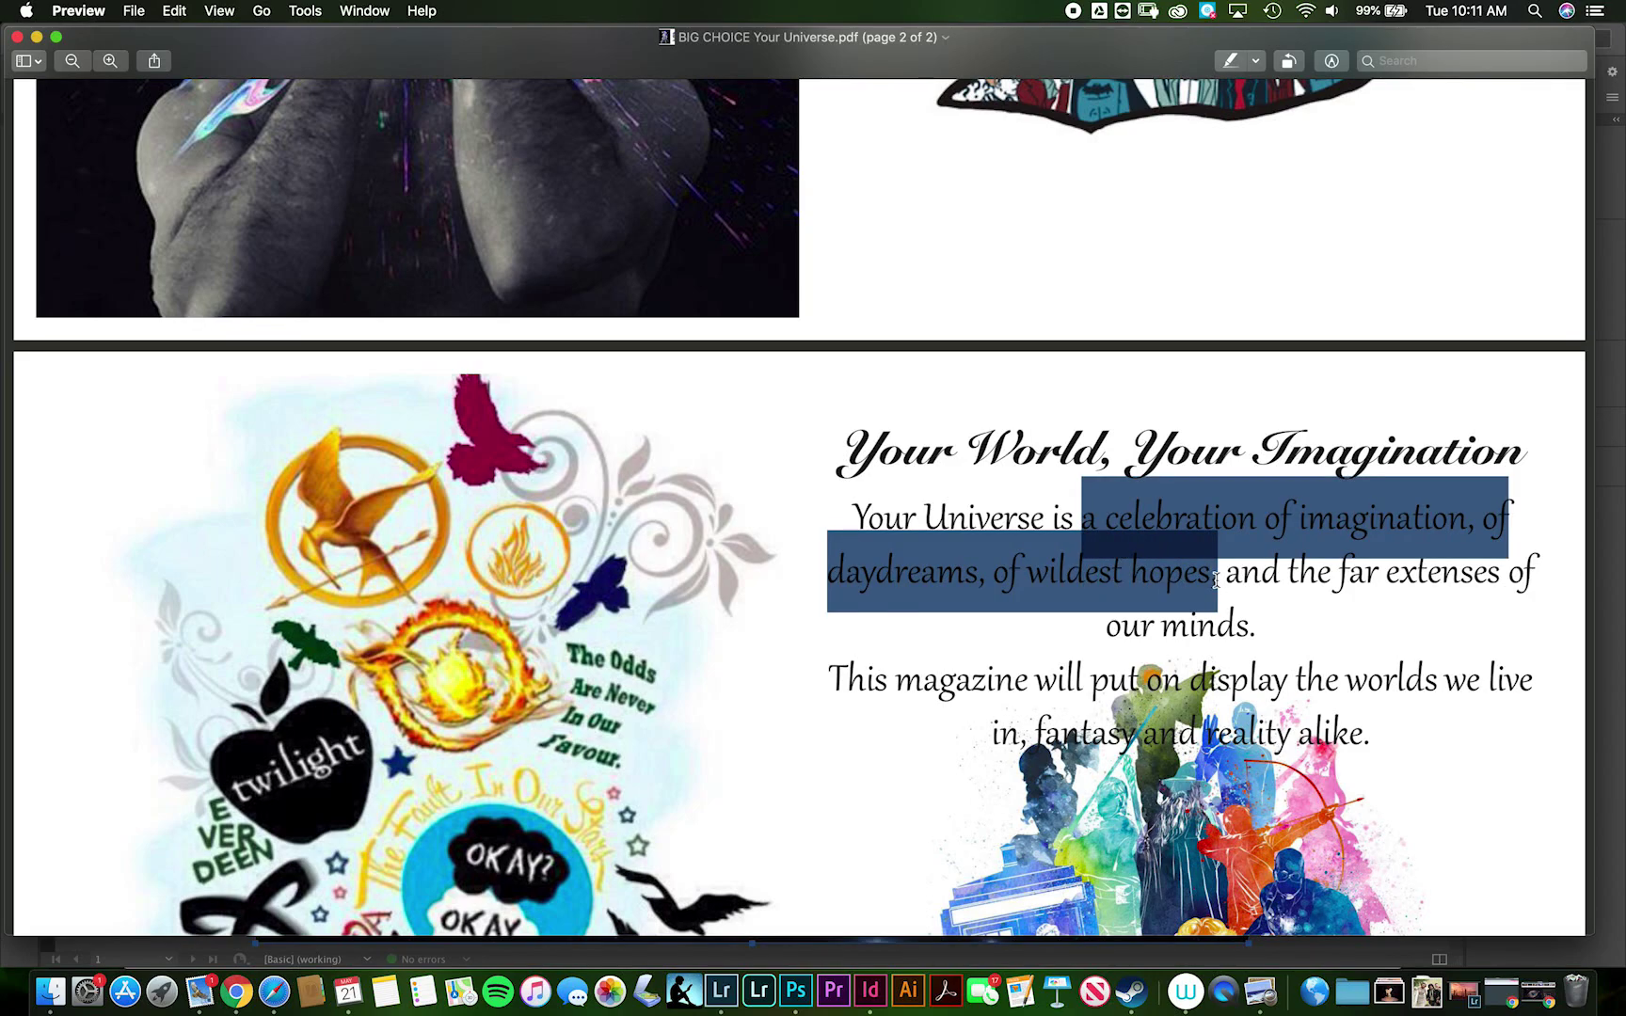
{"action": "key", "text": "super+c"}
{"action": "key", "text": "super+Tab"}
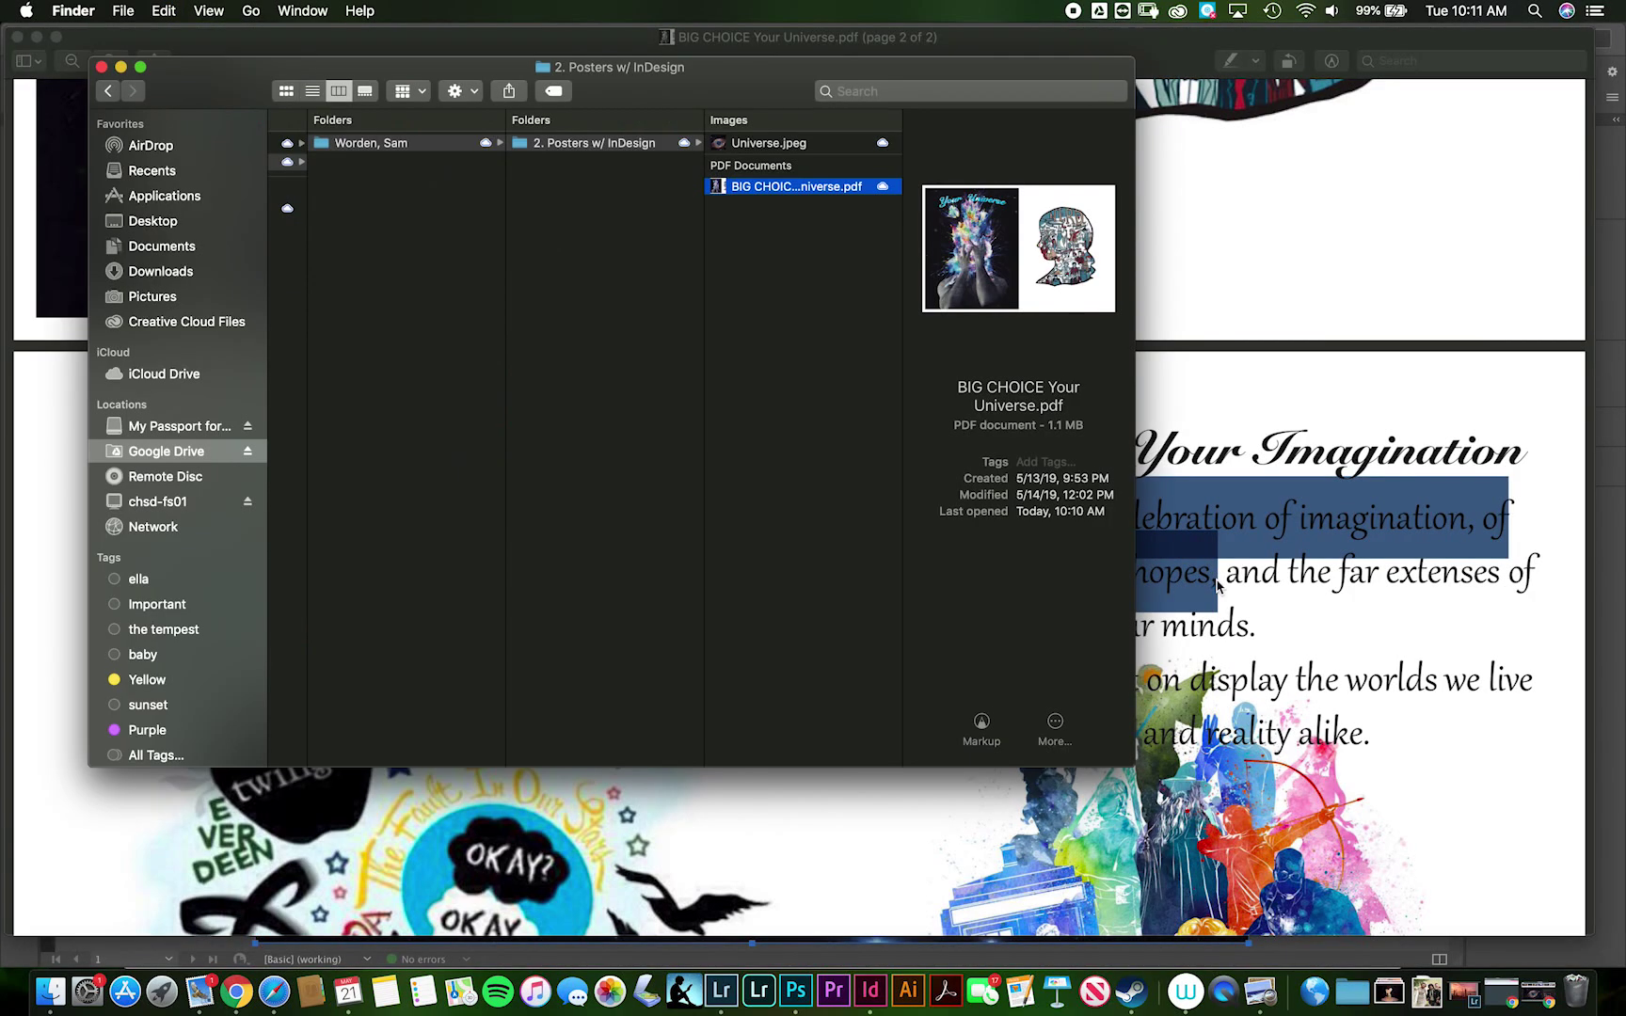
{"action": "key", "text": "super+Tab"}
{"action": "key", "text": "super+Tab"}
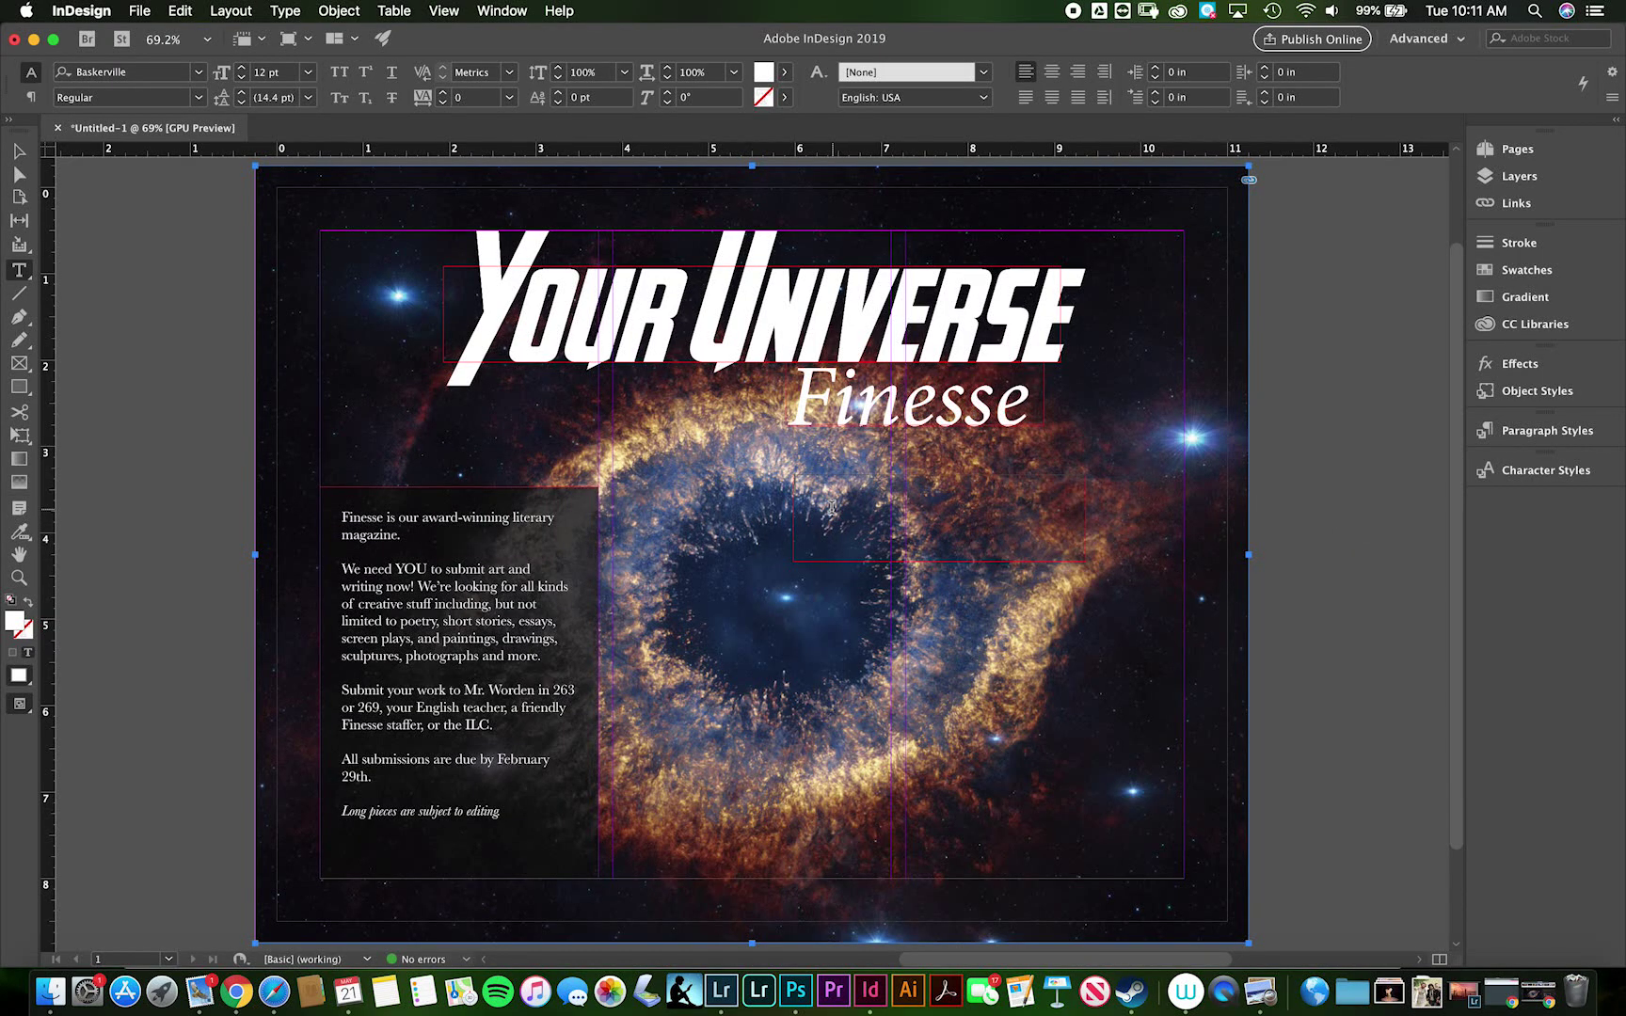
Paste the copied phrase into the empty frame and enlarge it to 19 pt.
{"action": "left_click", "coordinate": [831, 508]}
{"action": "key", "text": "super+v"}
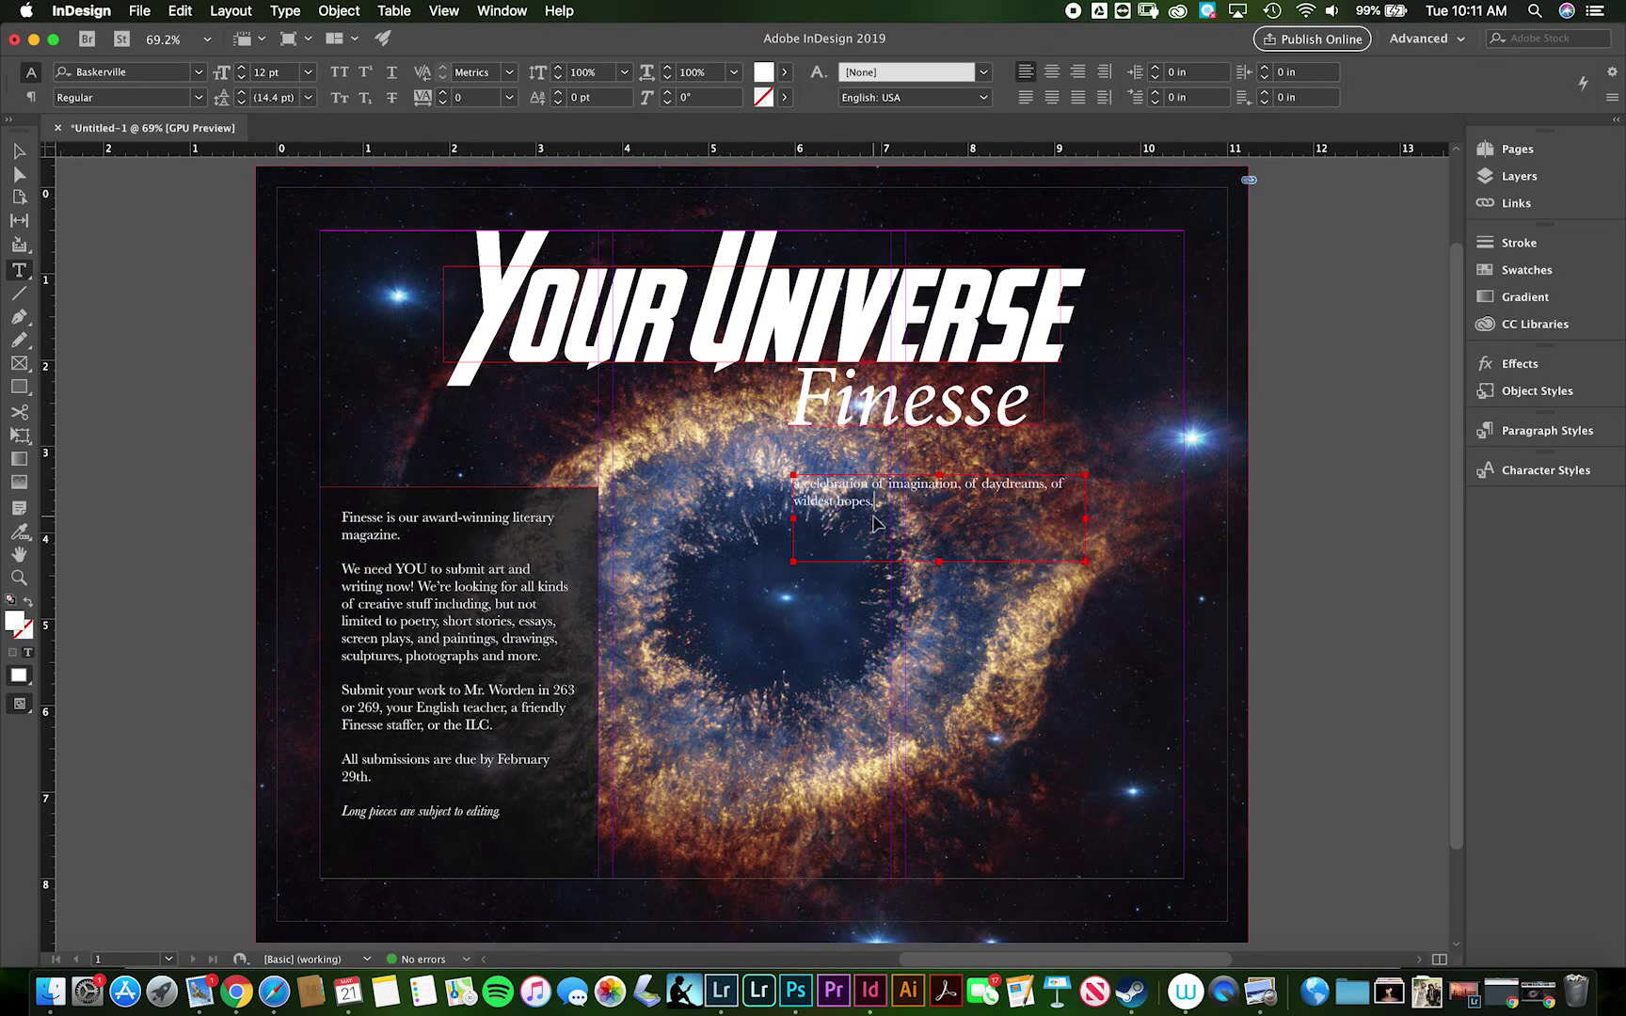
{"action": "key", "text": "super+a"}
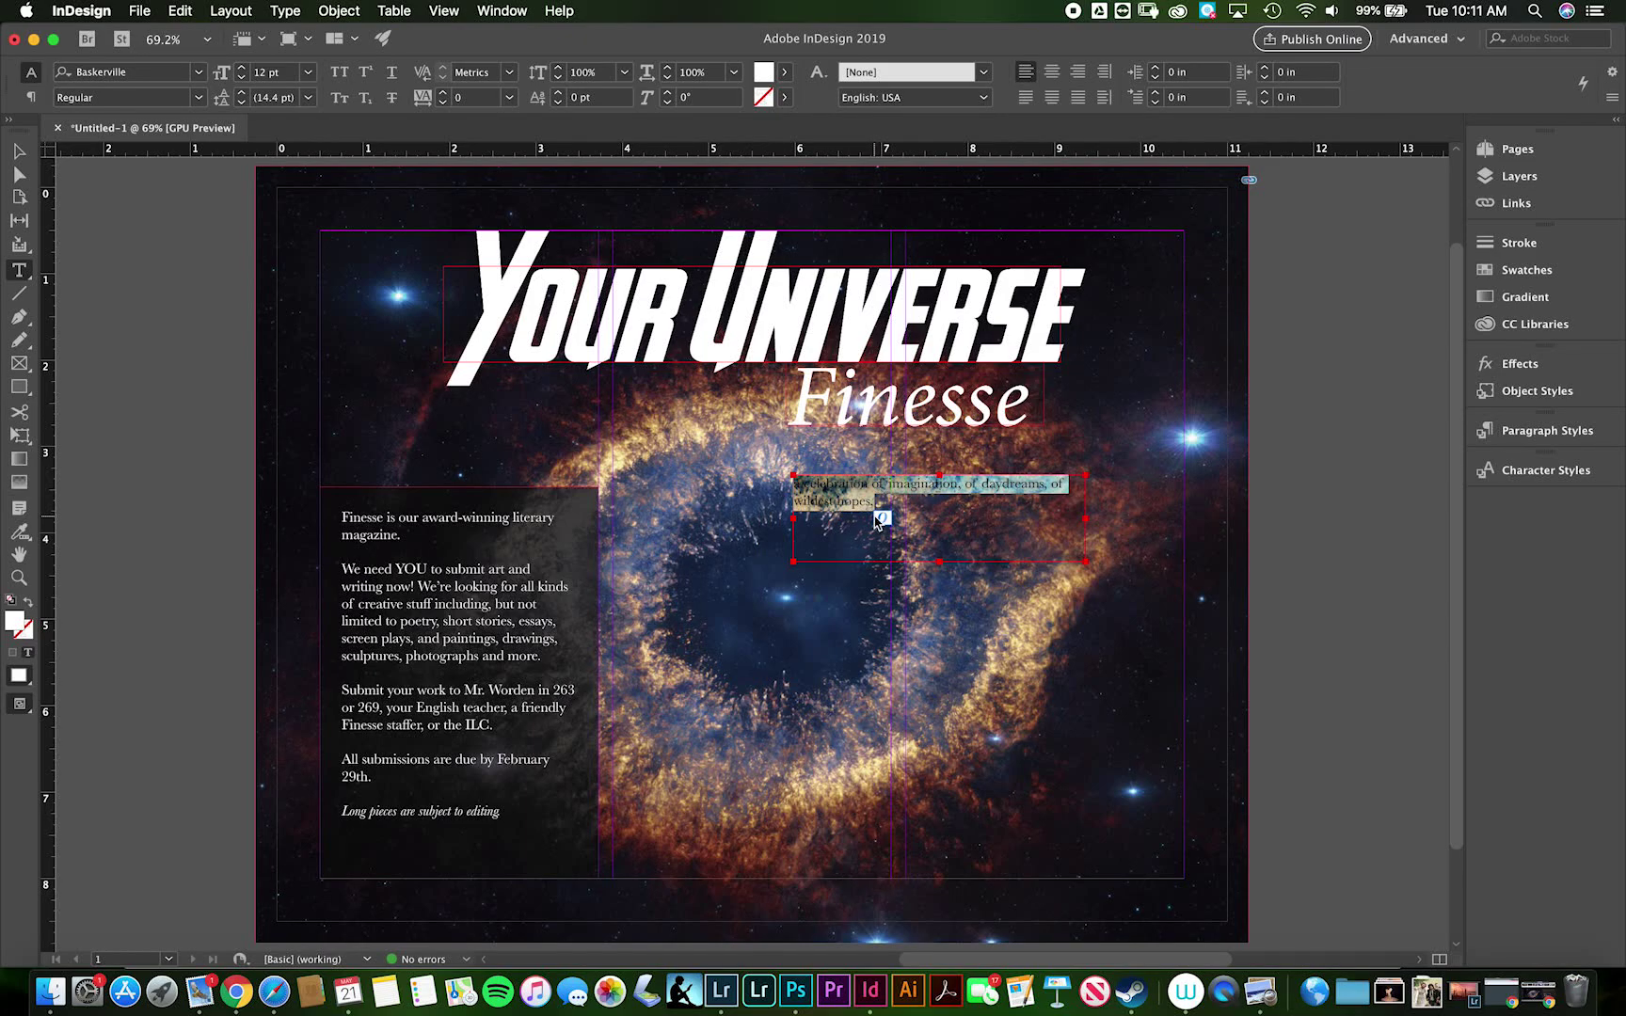
{"action": "left_click", "coordinate": [241, 68]}
{"action": "left_click", "coordinate": [242, 68]}
{"action": "left_click", "coordinate": [242, 68]}
{"action": "left_click", "coordinate": [242, 68]}
{"action": "left_click", "coordinate": [242, 68]}
{"action": "left_click", "coordinate": [242, 68]}
{"action": "left_click", "coordinate": [242, 68]}
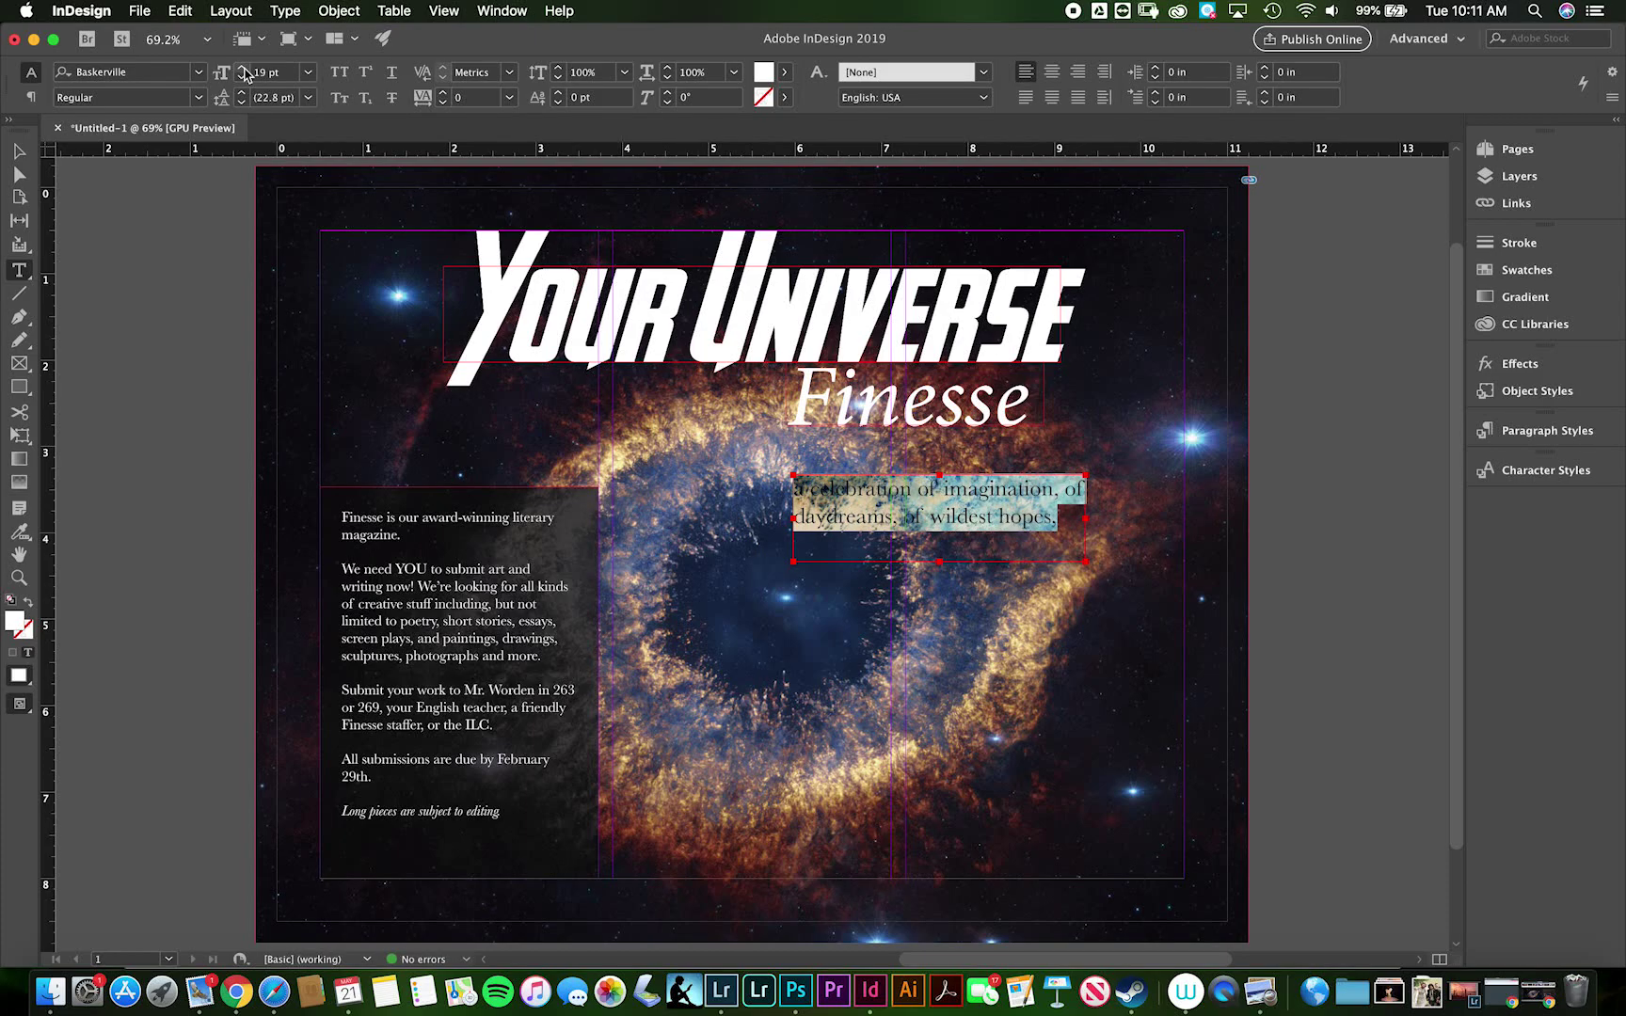
{"action": "left_click", "coordinate": [19, 150]}
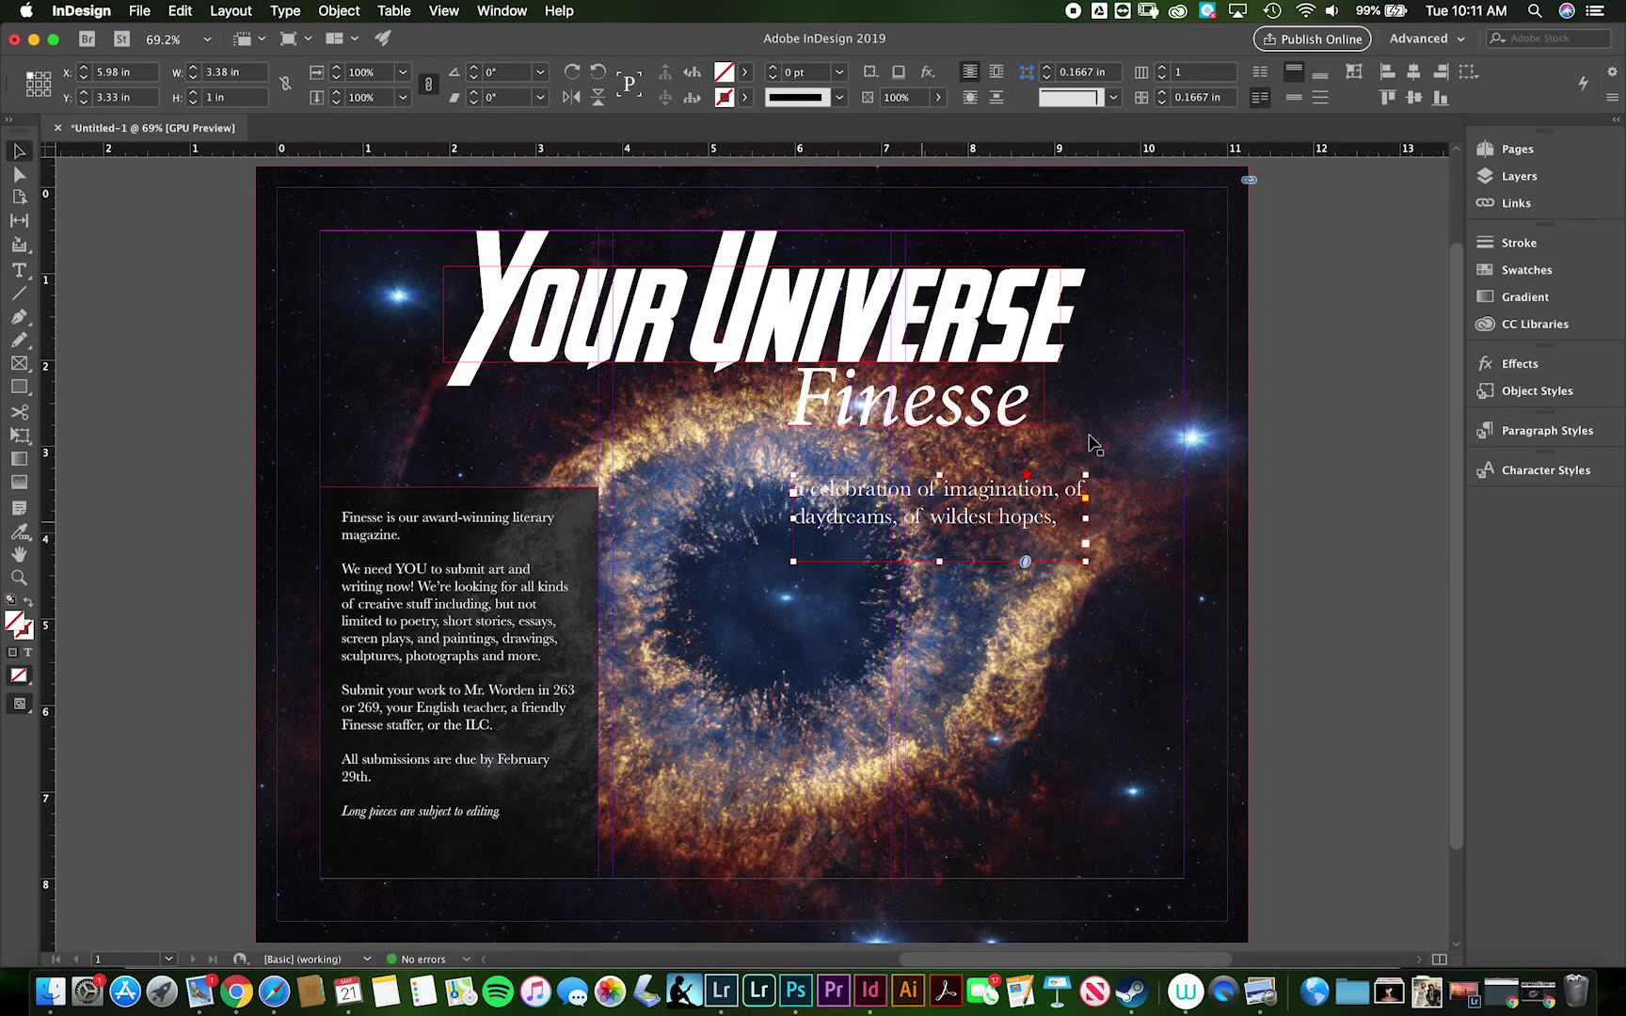
Try a translucent black fill on the phrase's frame, then restore full opacity.
{"action": "left_click", "coordinate": [1505, 363]}
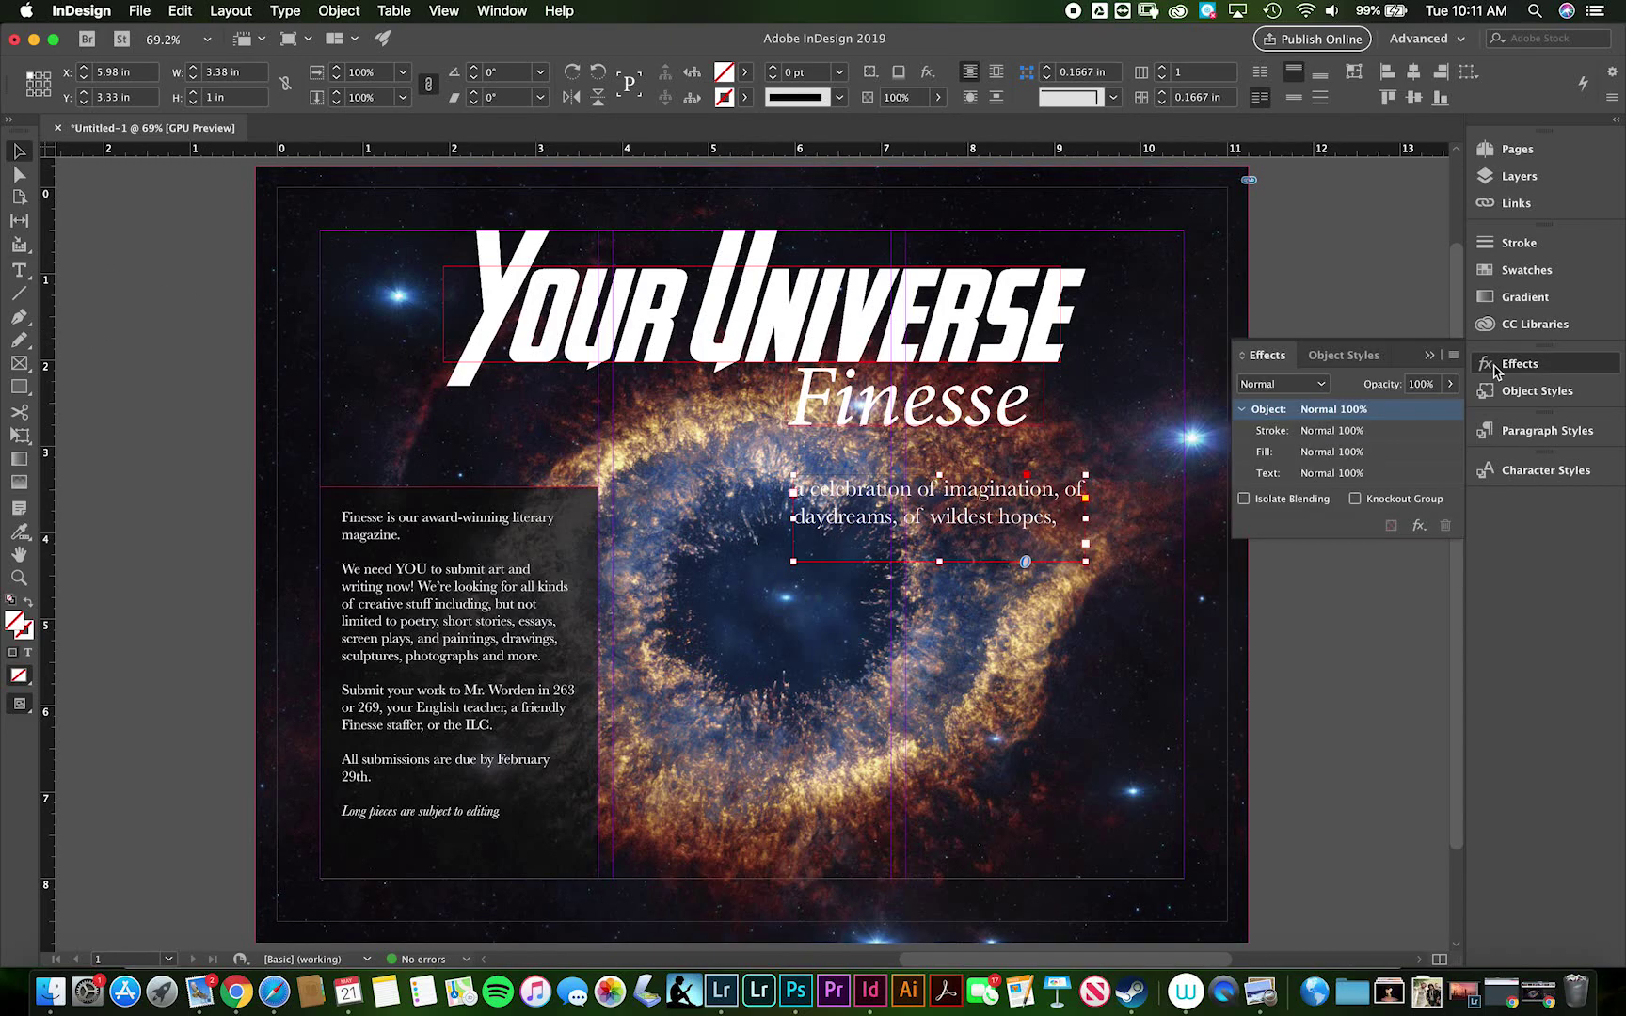
{"action": "left_click", "coordinate": [1330, 452]}
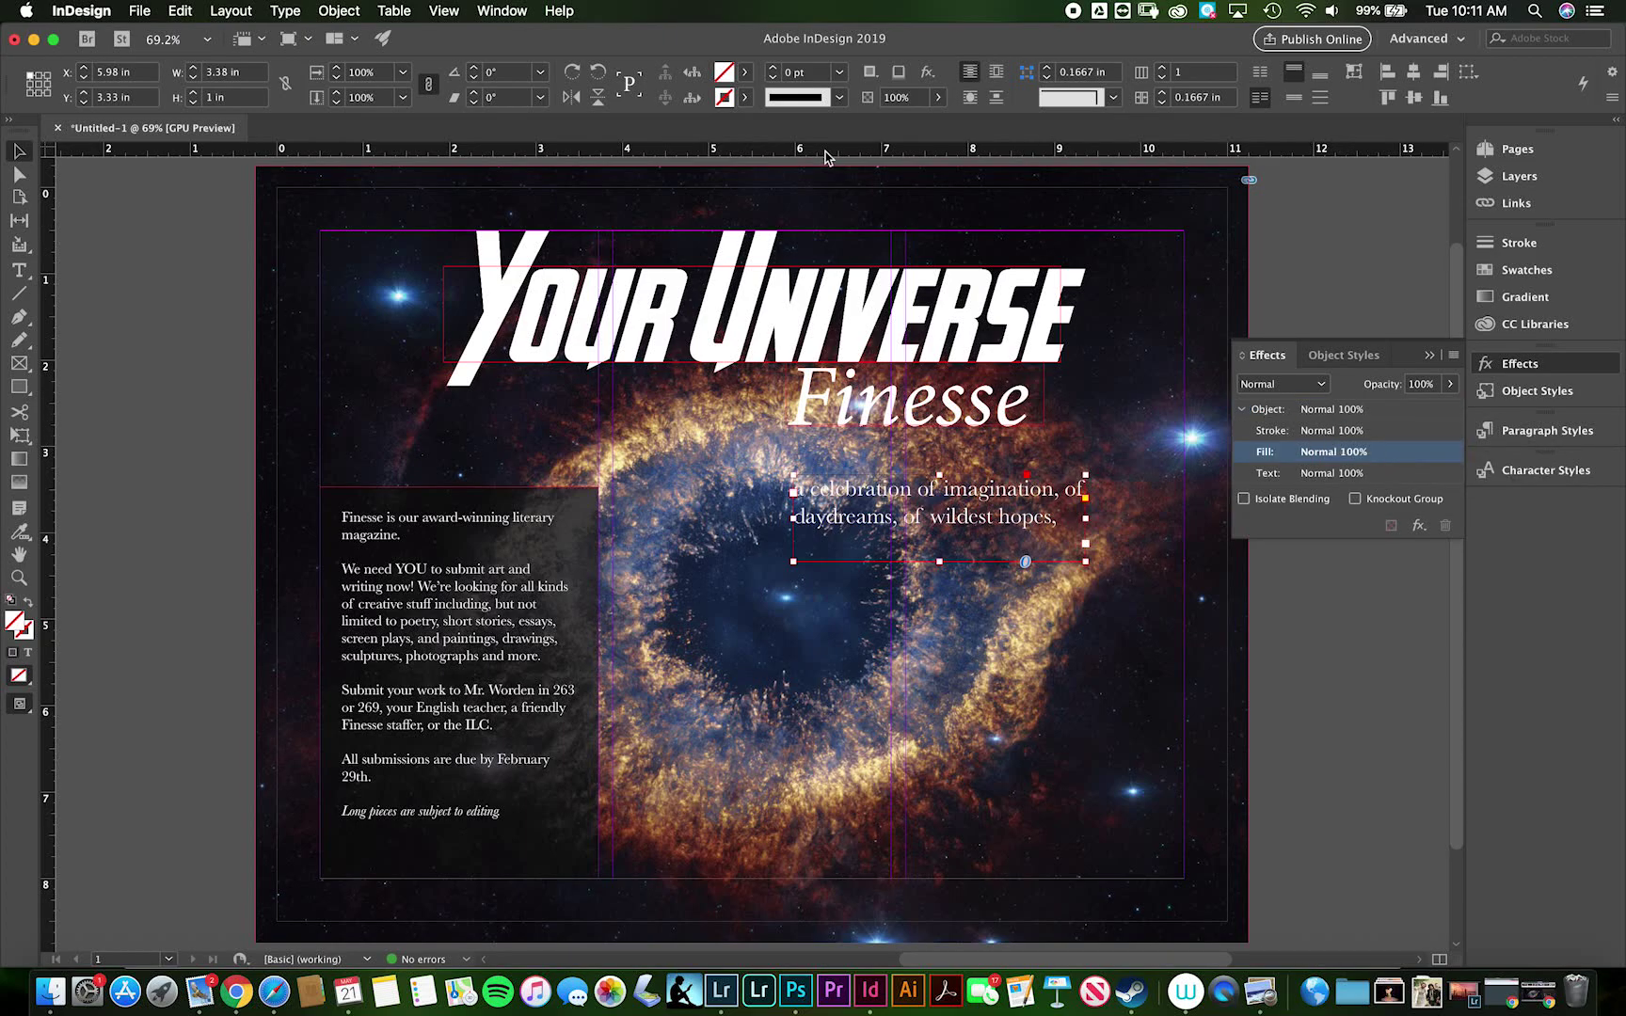
{"action": "left_click", "coordinate": [744, 73]}
{"action": "left_click", "coordinate": [595, 194]}
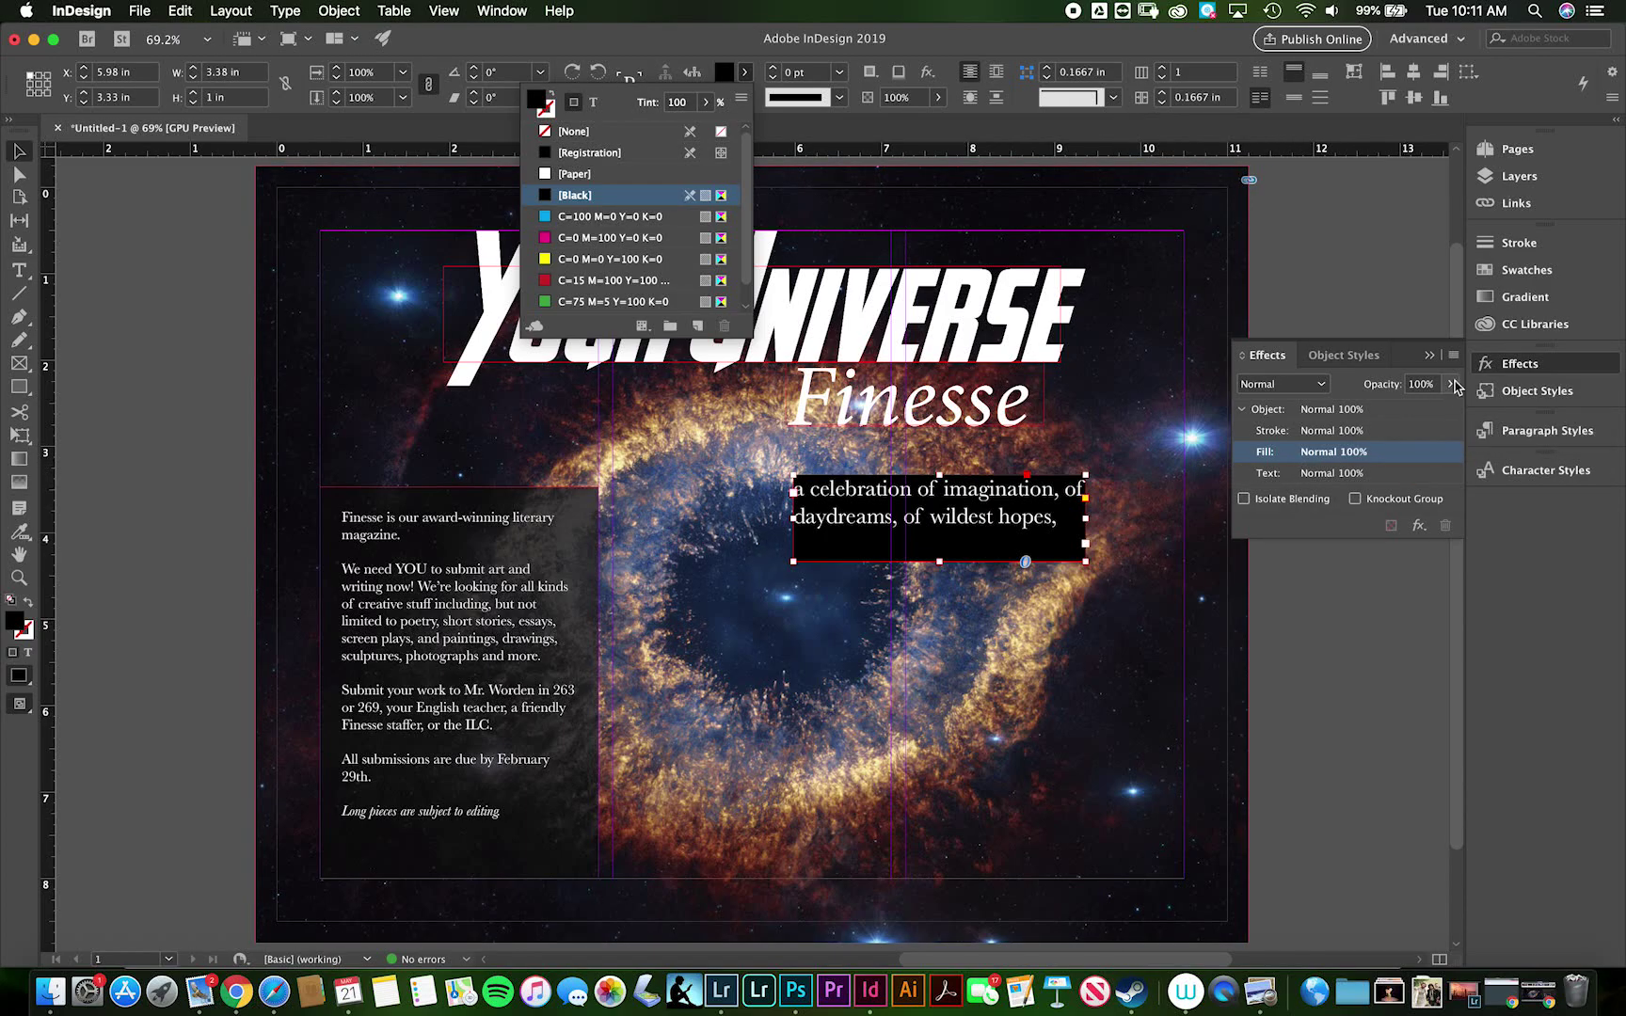
{"action": "left_click", "coordinate": [1450, 384]}
{"action": "left_click_drag", "start_coordinate": [1450, 410], "coordinate": [1425, 399]}
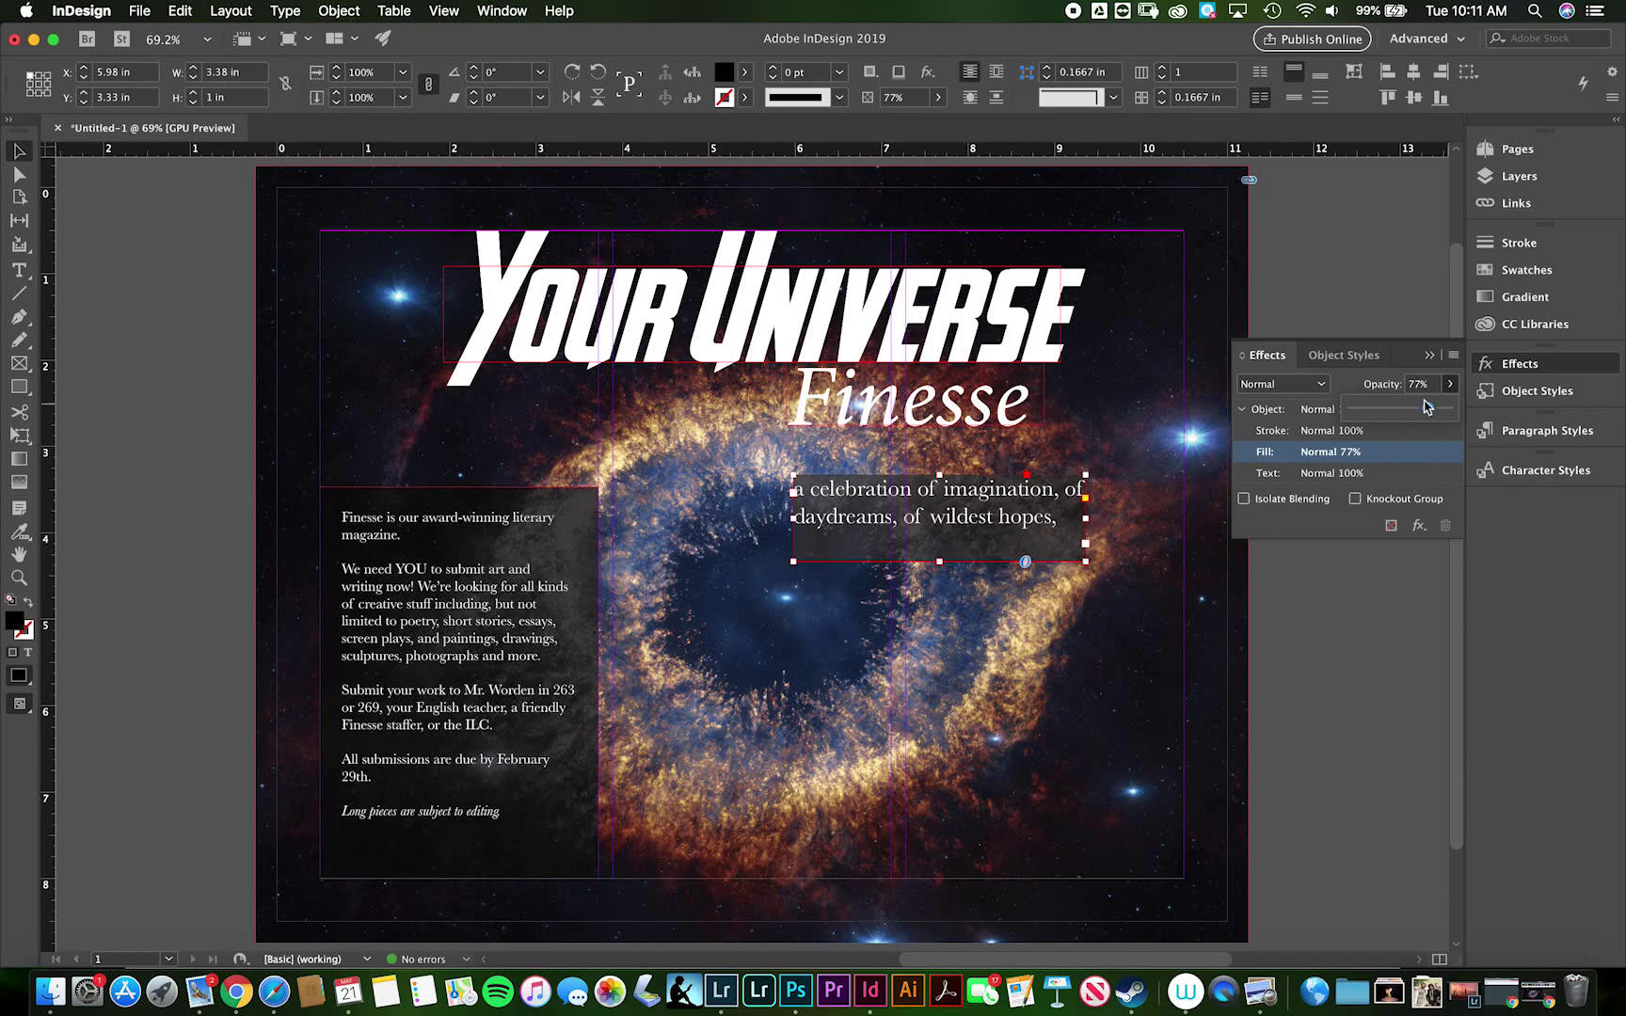
{"action": "left_click_drag", "start_coordinate": [1425, 407], "coordinate": [1451, 408]}
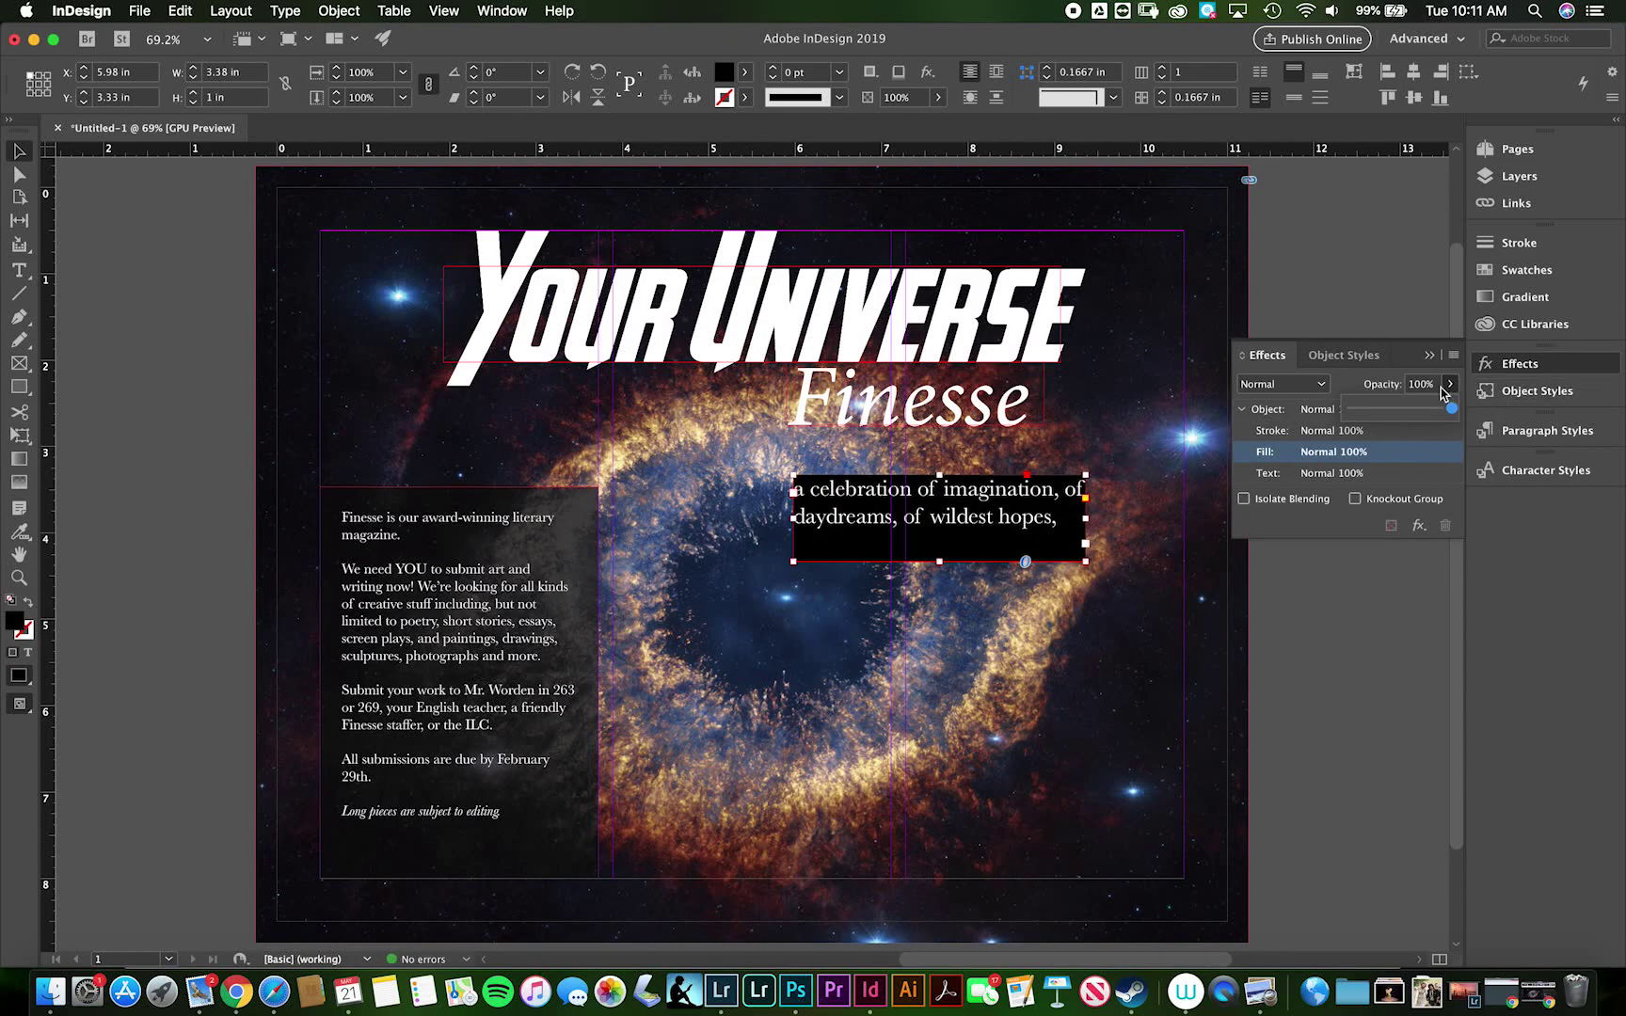
Set the phrase frame's fill to None and reselect the frame.
{"action": "left_click", "coordinate": [746, 75]}
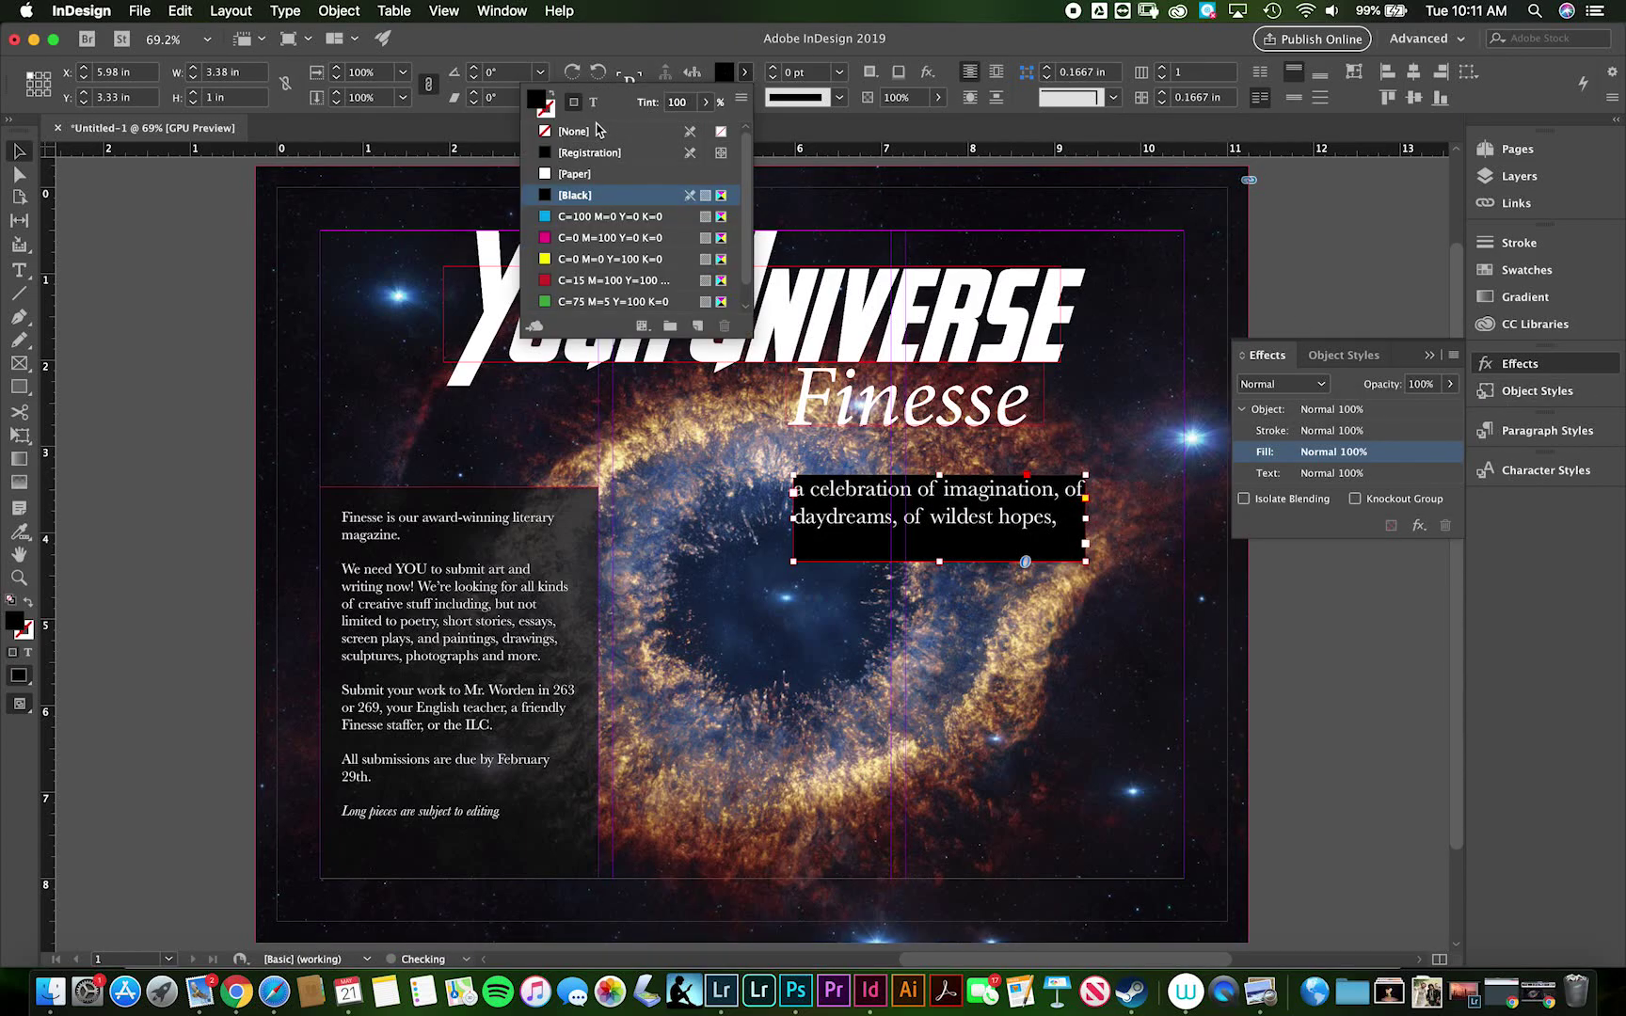
{"action": "left_click", "coordinate": [599, 133]}
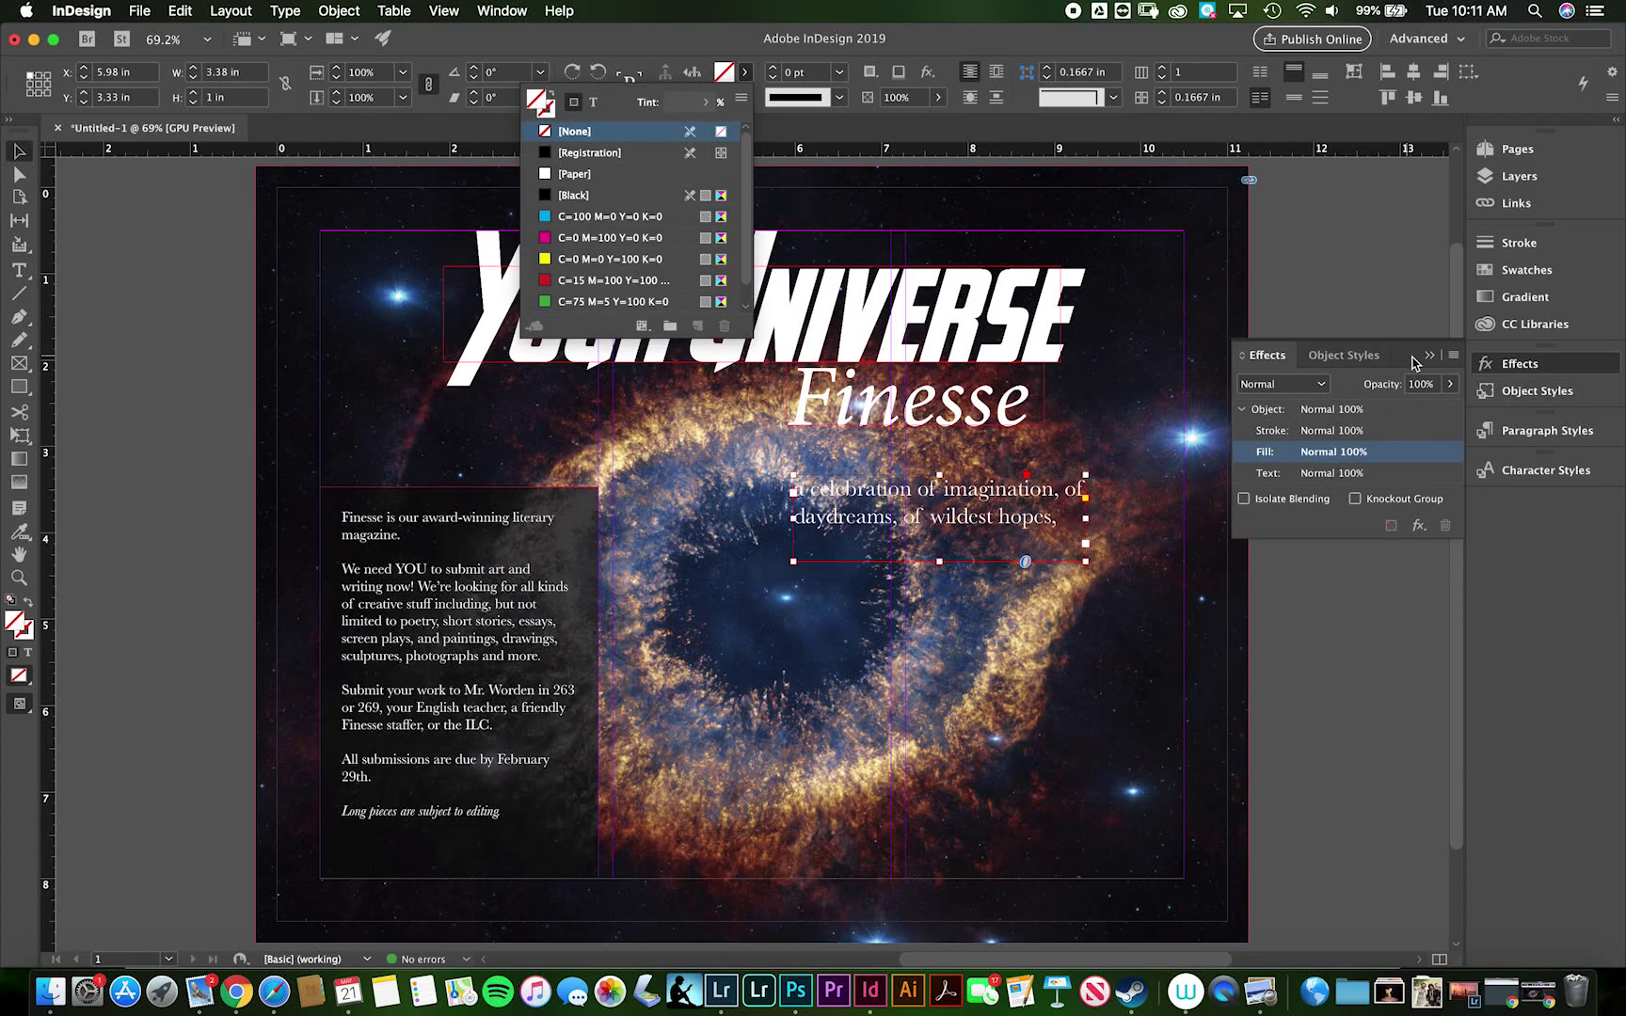
{"action": "left_click", "coordinate": [840, 471]}
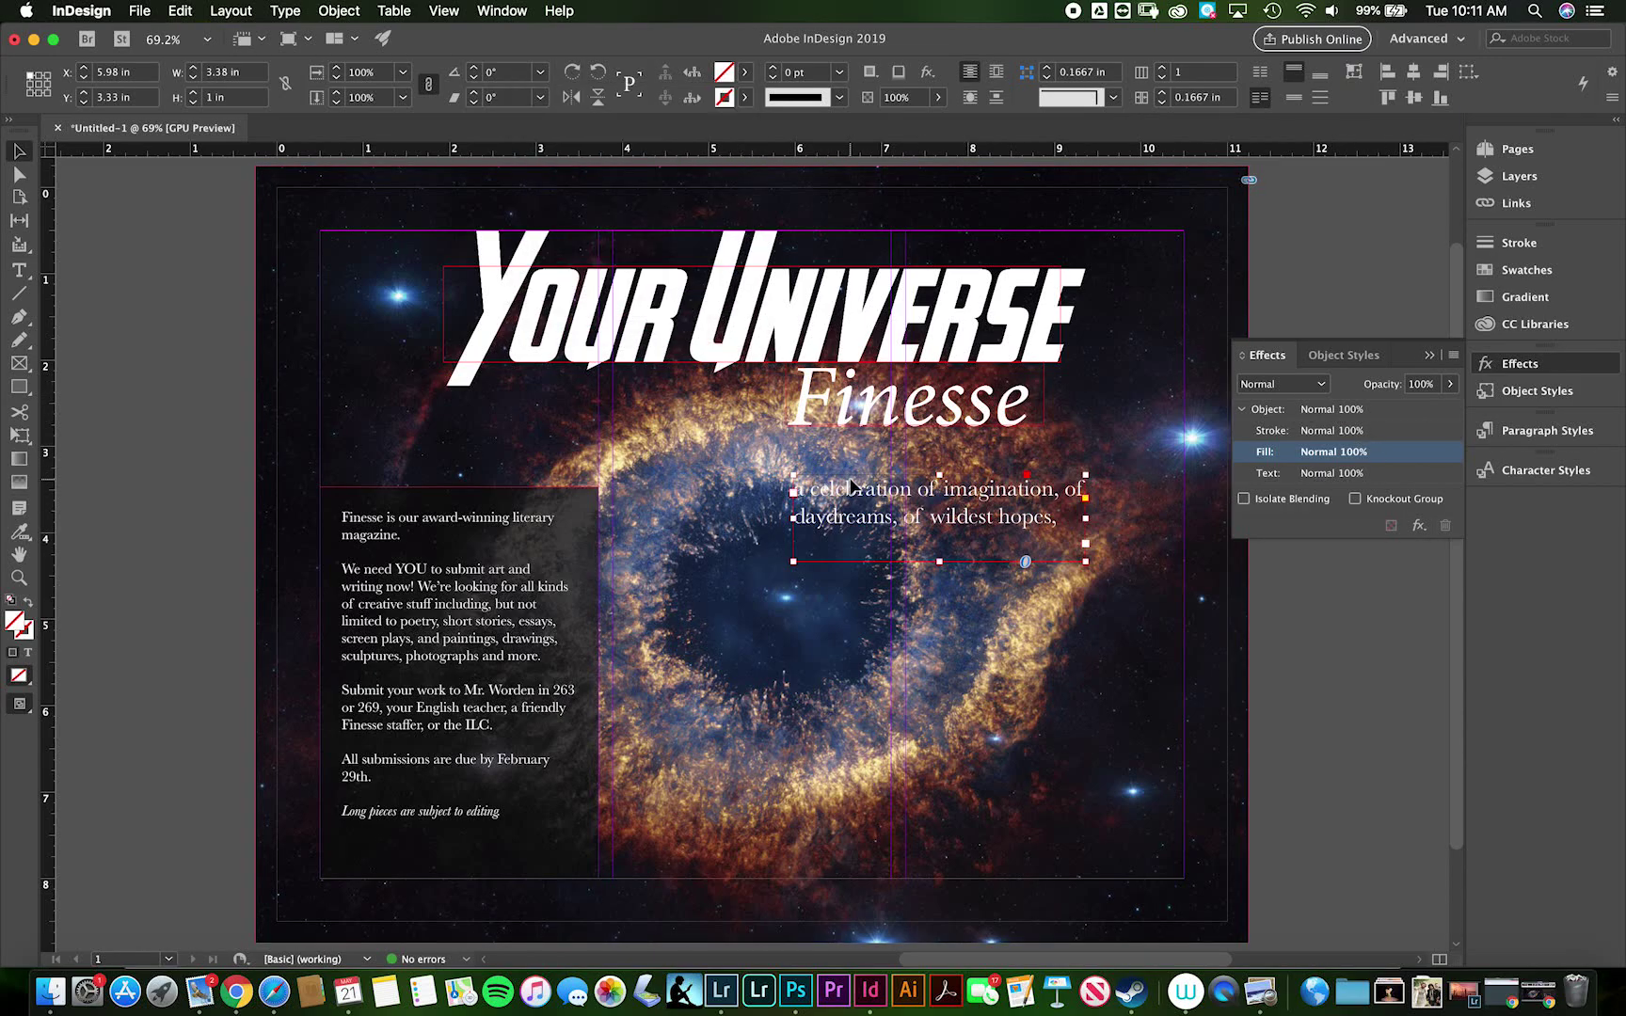
{"action": "triple_click", "coordinate": [927, 511]}
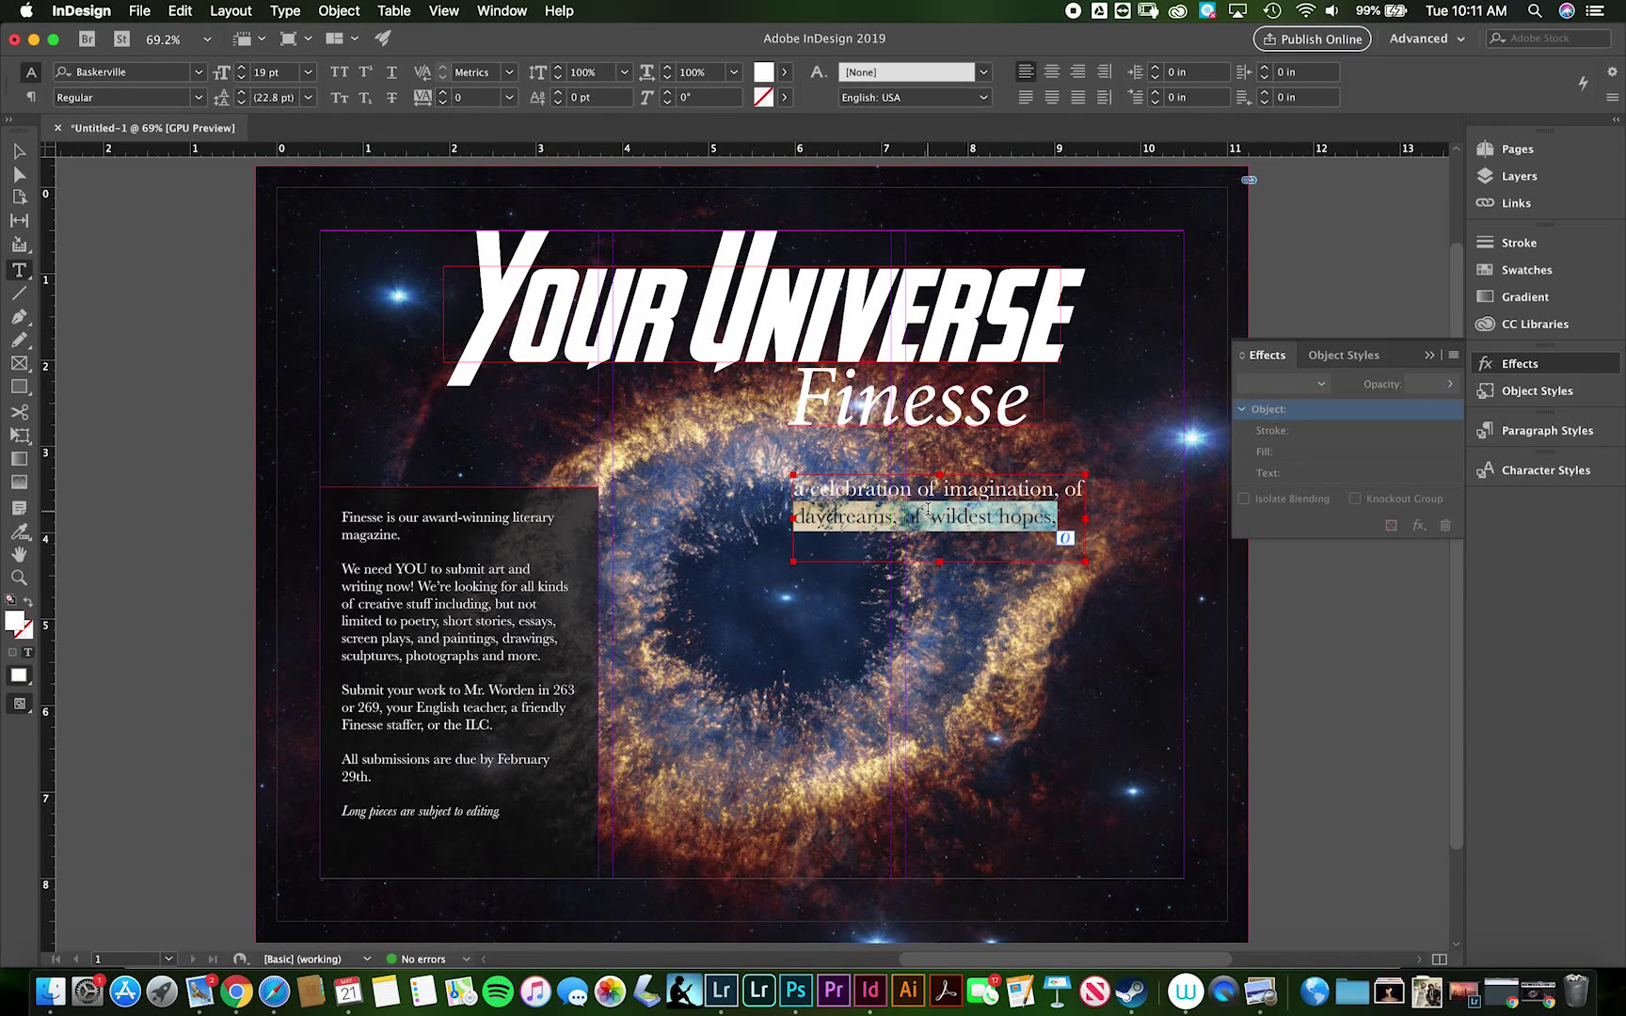
{"action": "key", "text": "Escape"}
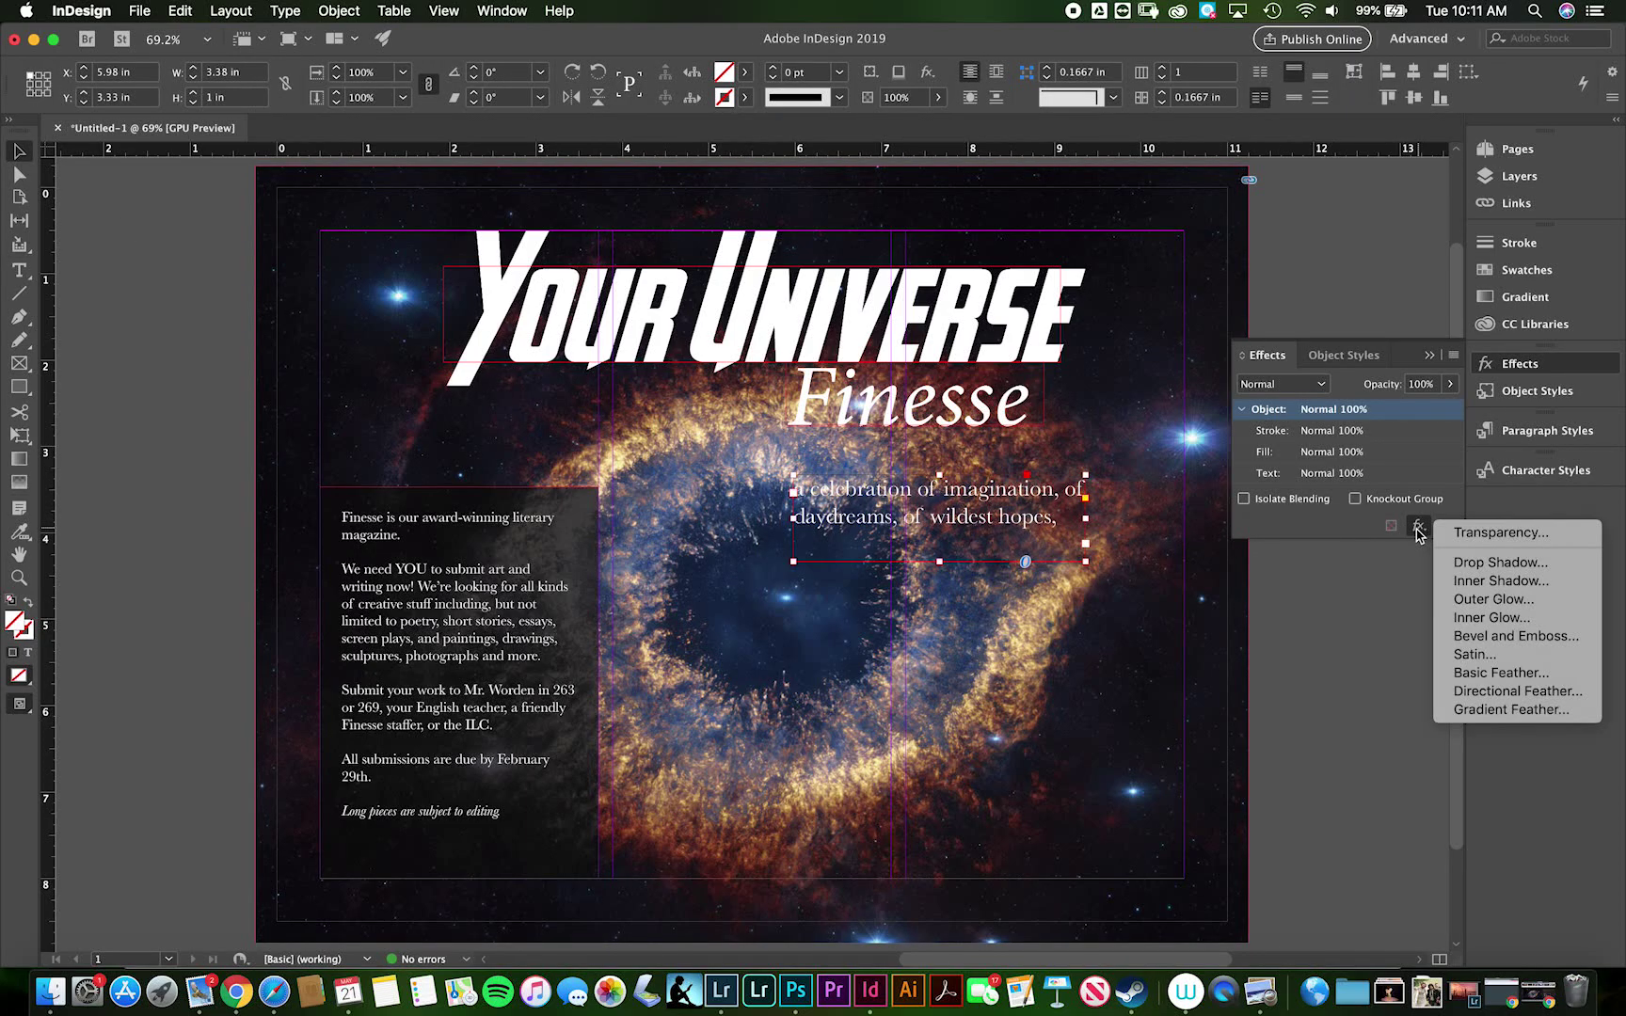
Add a drop shadow to the tagline frame and try different opacity and size values.
{"action": "left_click", "coordinate": [1463, 562]}
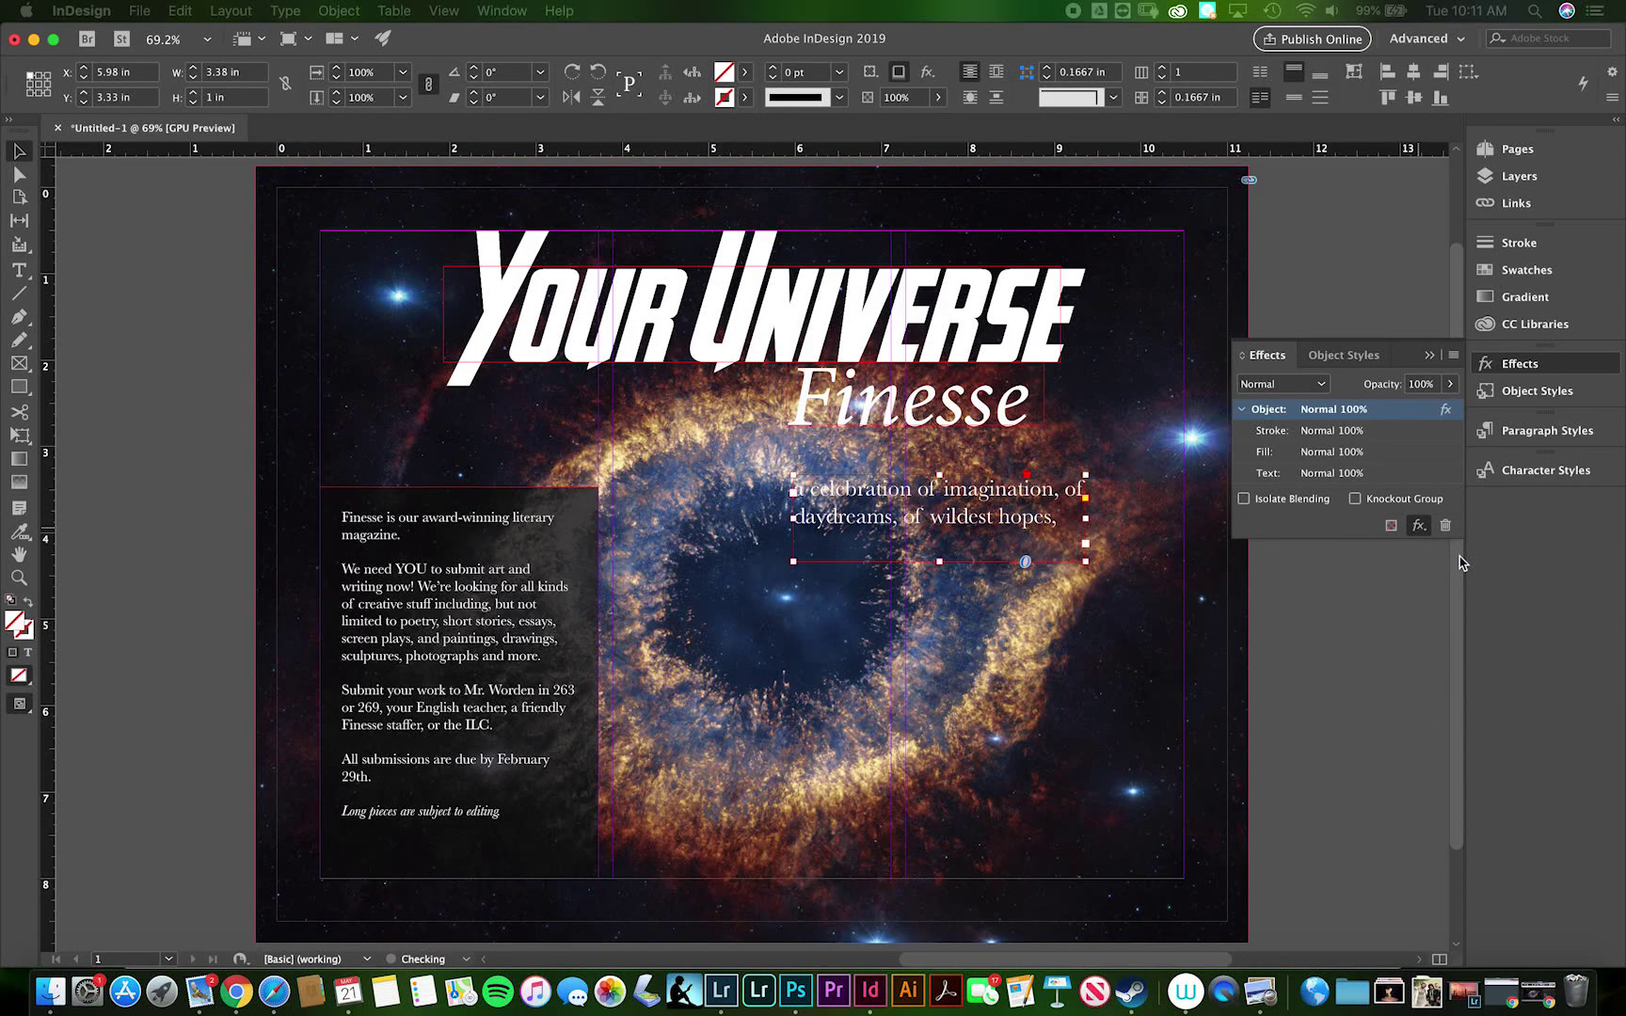
{"action": "left_click_drag", "start_coordinate": [711, 166], "coordinate": [1157, 616]}
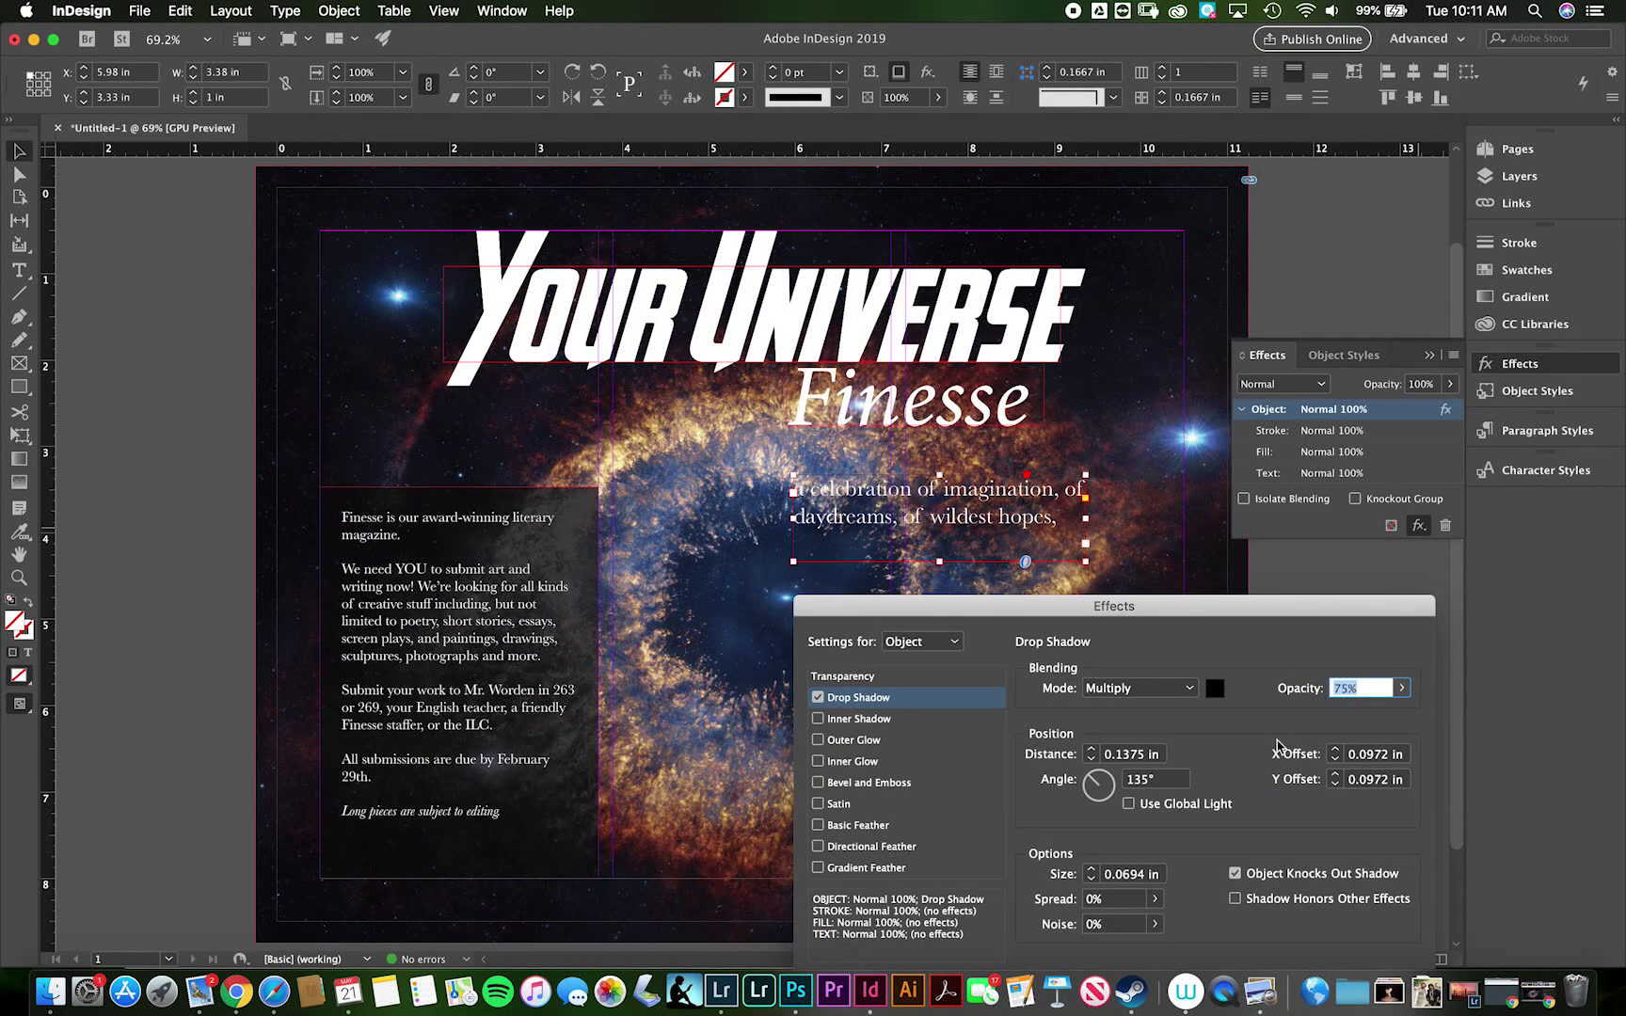
{"action": "left_click", "coordinate": [1401, 688]}
{"action": "left_click_drag", "start_coordinate": [1381, 713], "coordinate": [1344, 712]}
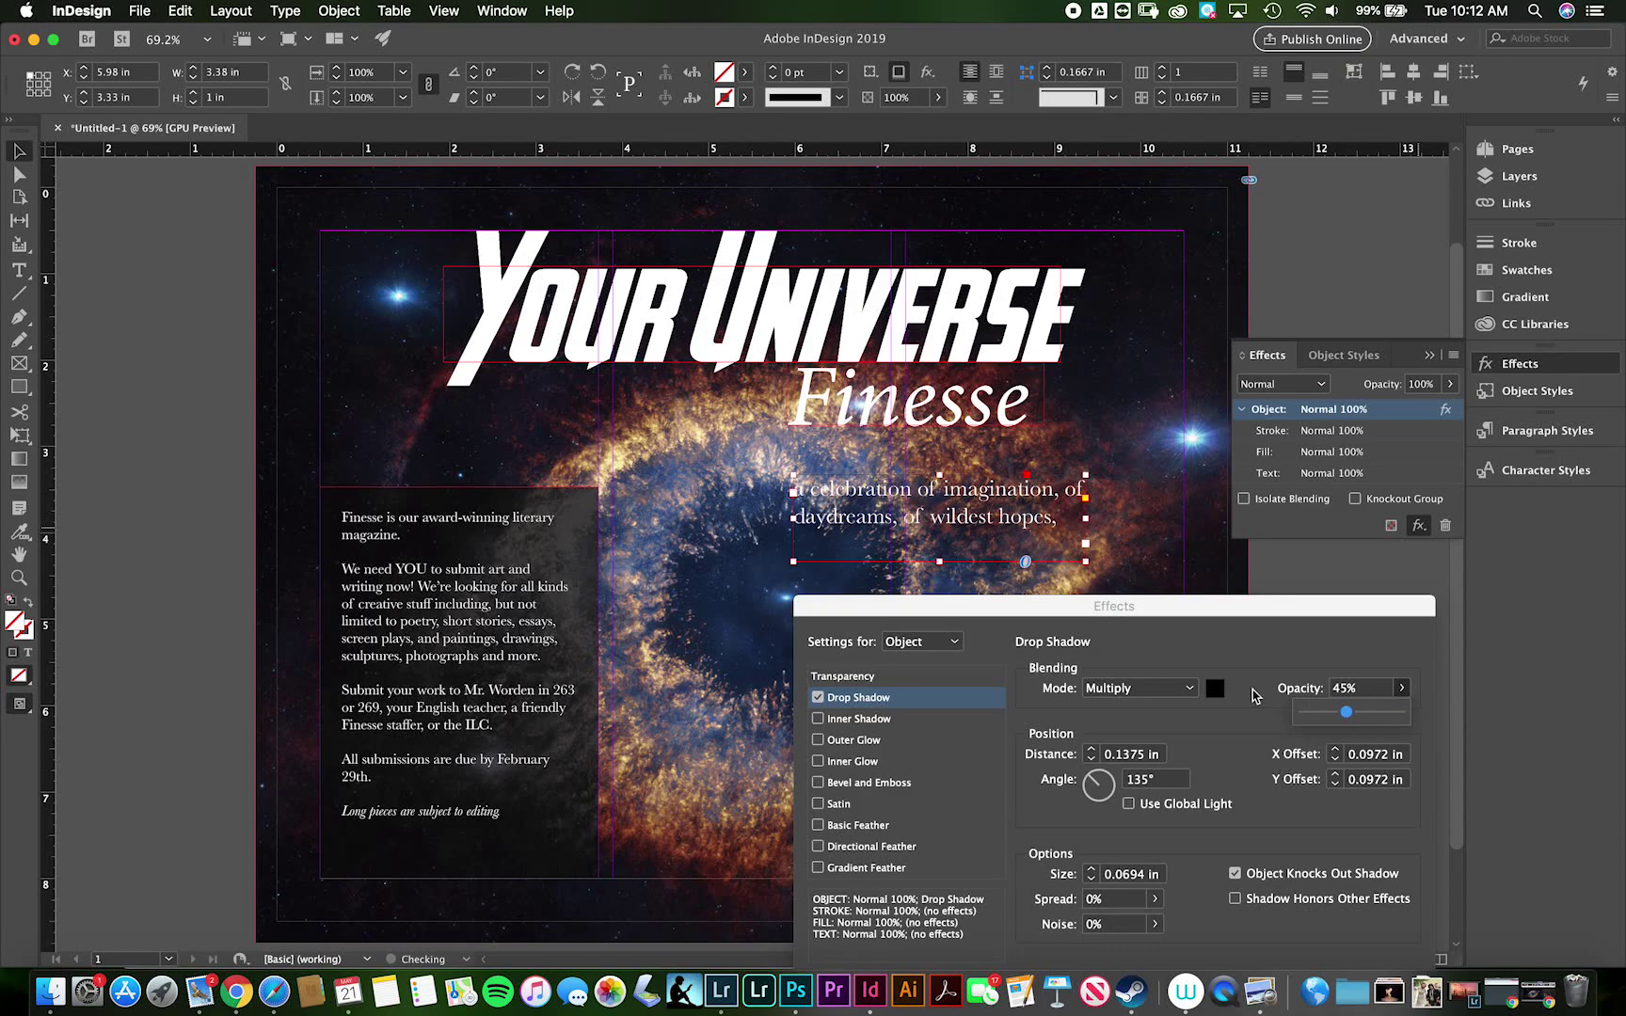
{"action": "left_click_drag", "start_coordinate": [1228, 607], "coordinate": [540, 81]}
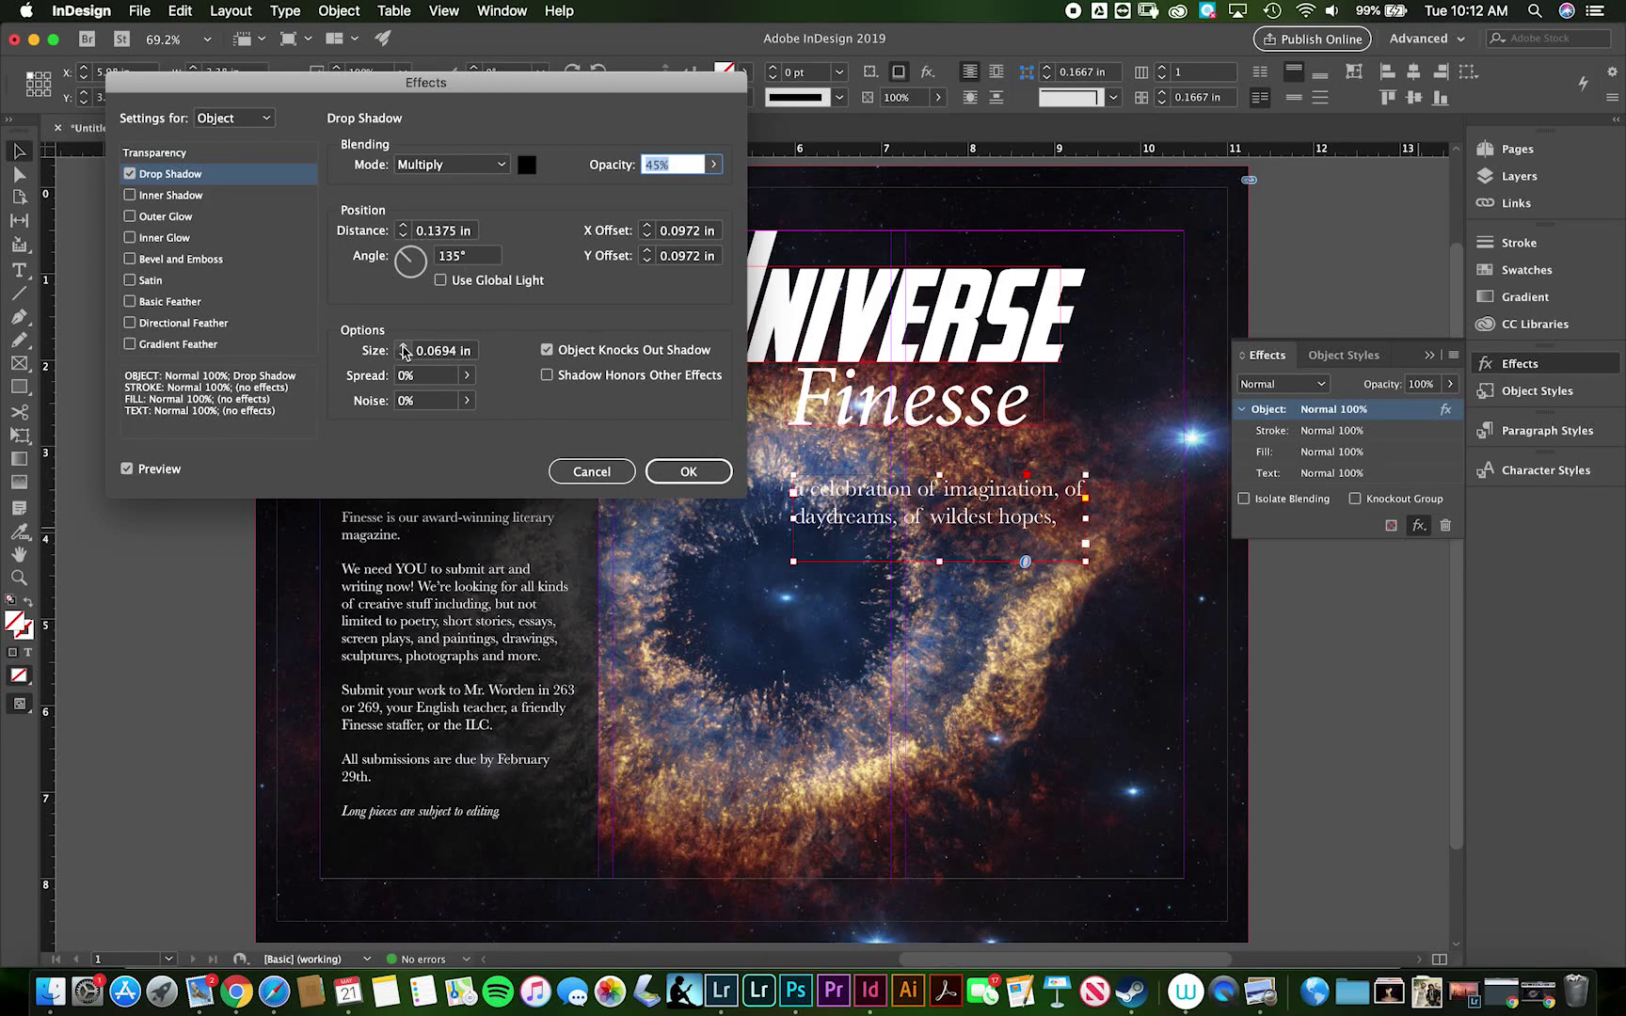
{"action": "left_click", "coordinate": [403, 345]}
{"action": "left_click", "coordinate": [402, 346]}
{"action": "left_click", "coordinate": [404, 354]}
{"action": "left_click", "coordinate": [406, 355]}
{"action": "left_click_drag", "start_coordinate": [715, 165], "coordinate": [674, 187]}
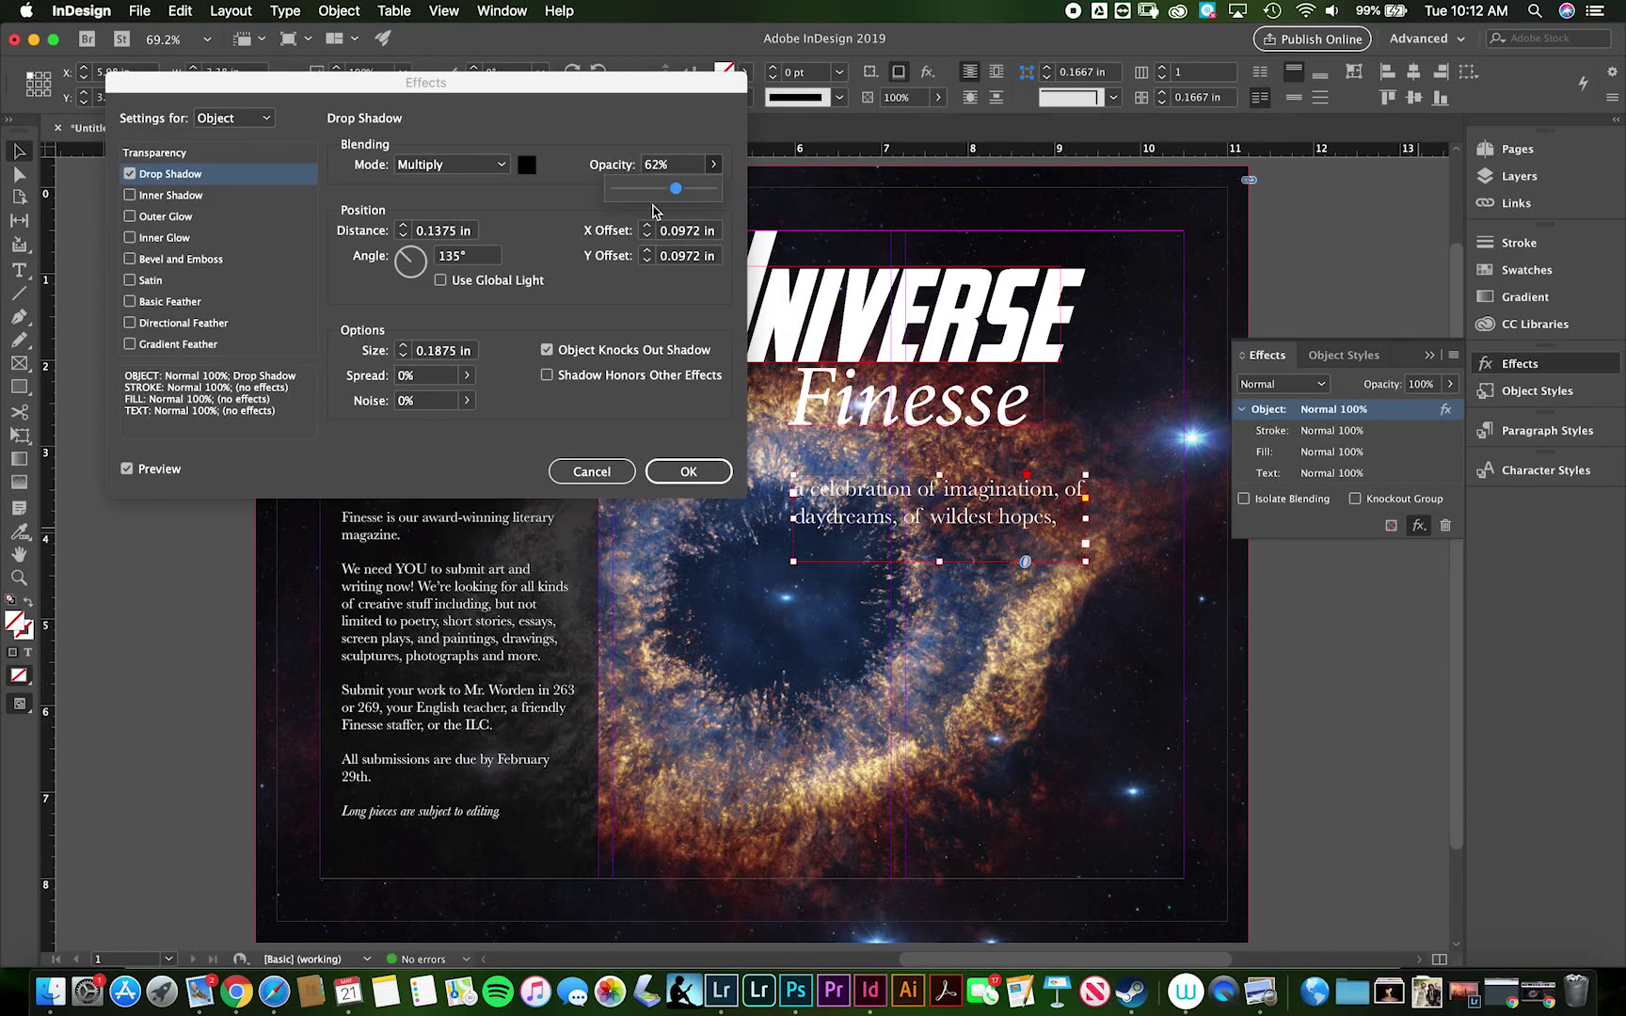
Set the shadow size to 0.3125 in and distance to 0.0625 in, widening the spread.
{"action": "left_click", "coordinate": [404, 355]}
{"action": "left_click", "coordinate": [405, 355]}
{"action": "left_click", "coordinate": [405, 355]}
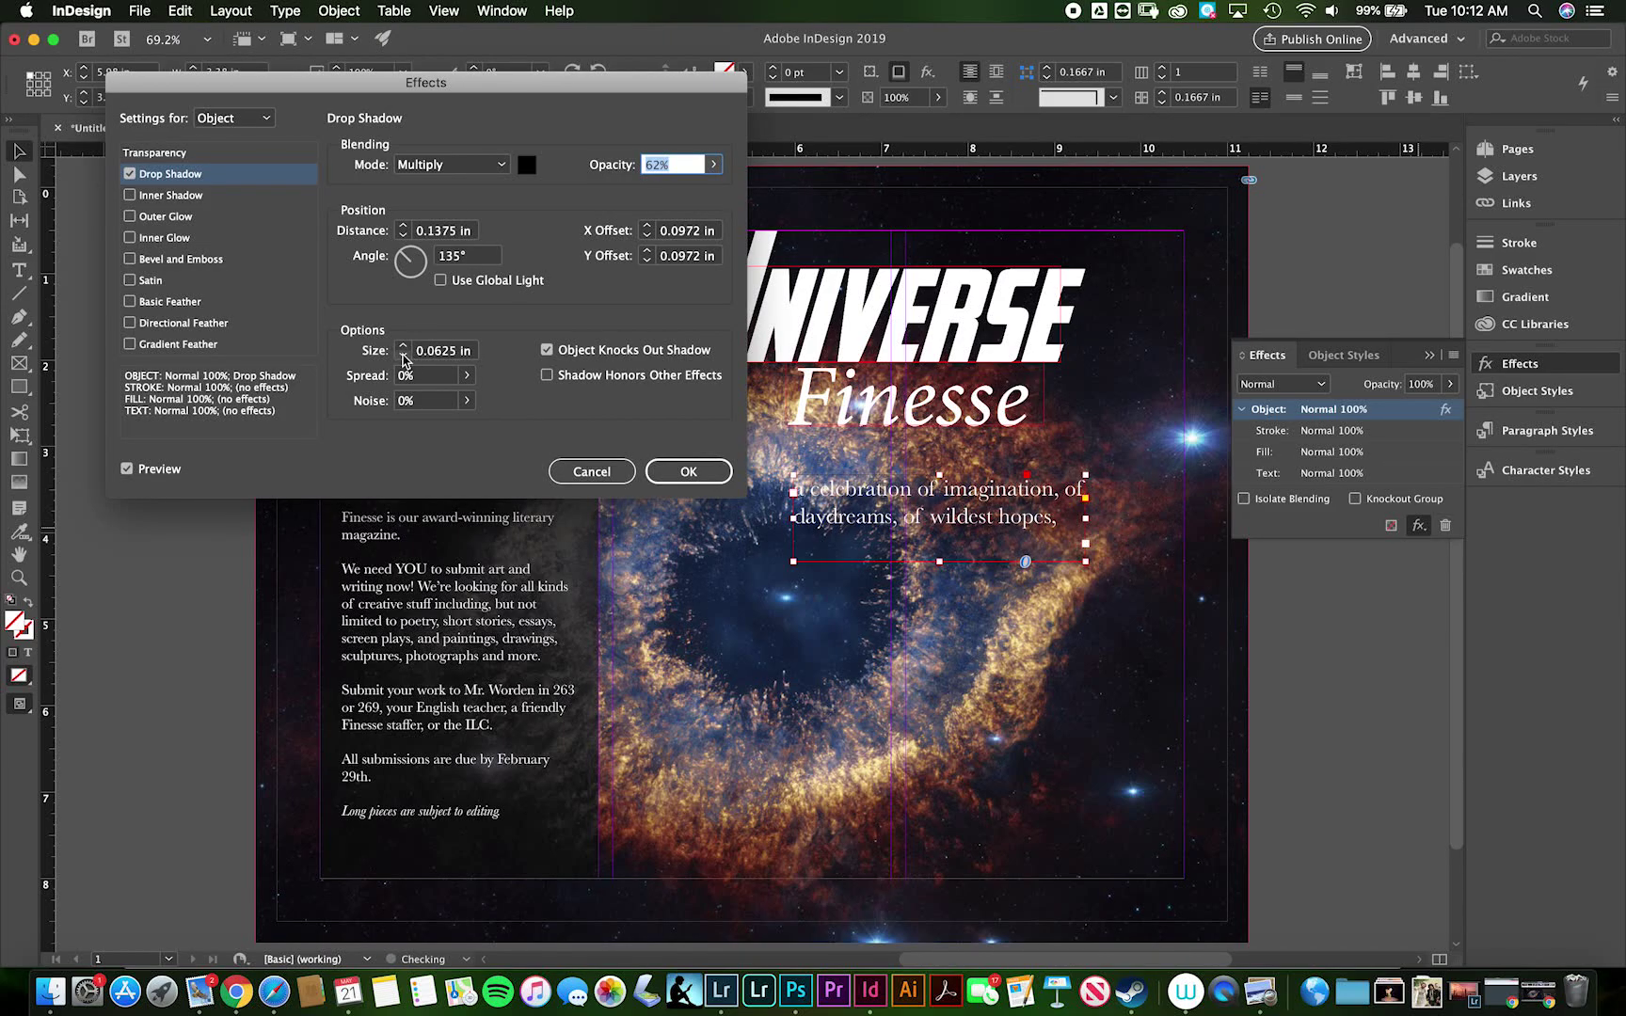
{"action": "left_click", "coordinate": [404, 356]}
{"action": "left_click", "coordinate": [404, 346]}
{"action": "left_click", "coordinate": [404, 345]}
{"action": "left_click", "coordinate": [405, 345]}
{"action": "left_click", "coordinate": [466, 376]}
{"action": "left_click_drag", "start_coordinate": [382, 401], "coordinate": [425, 405]}
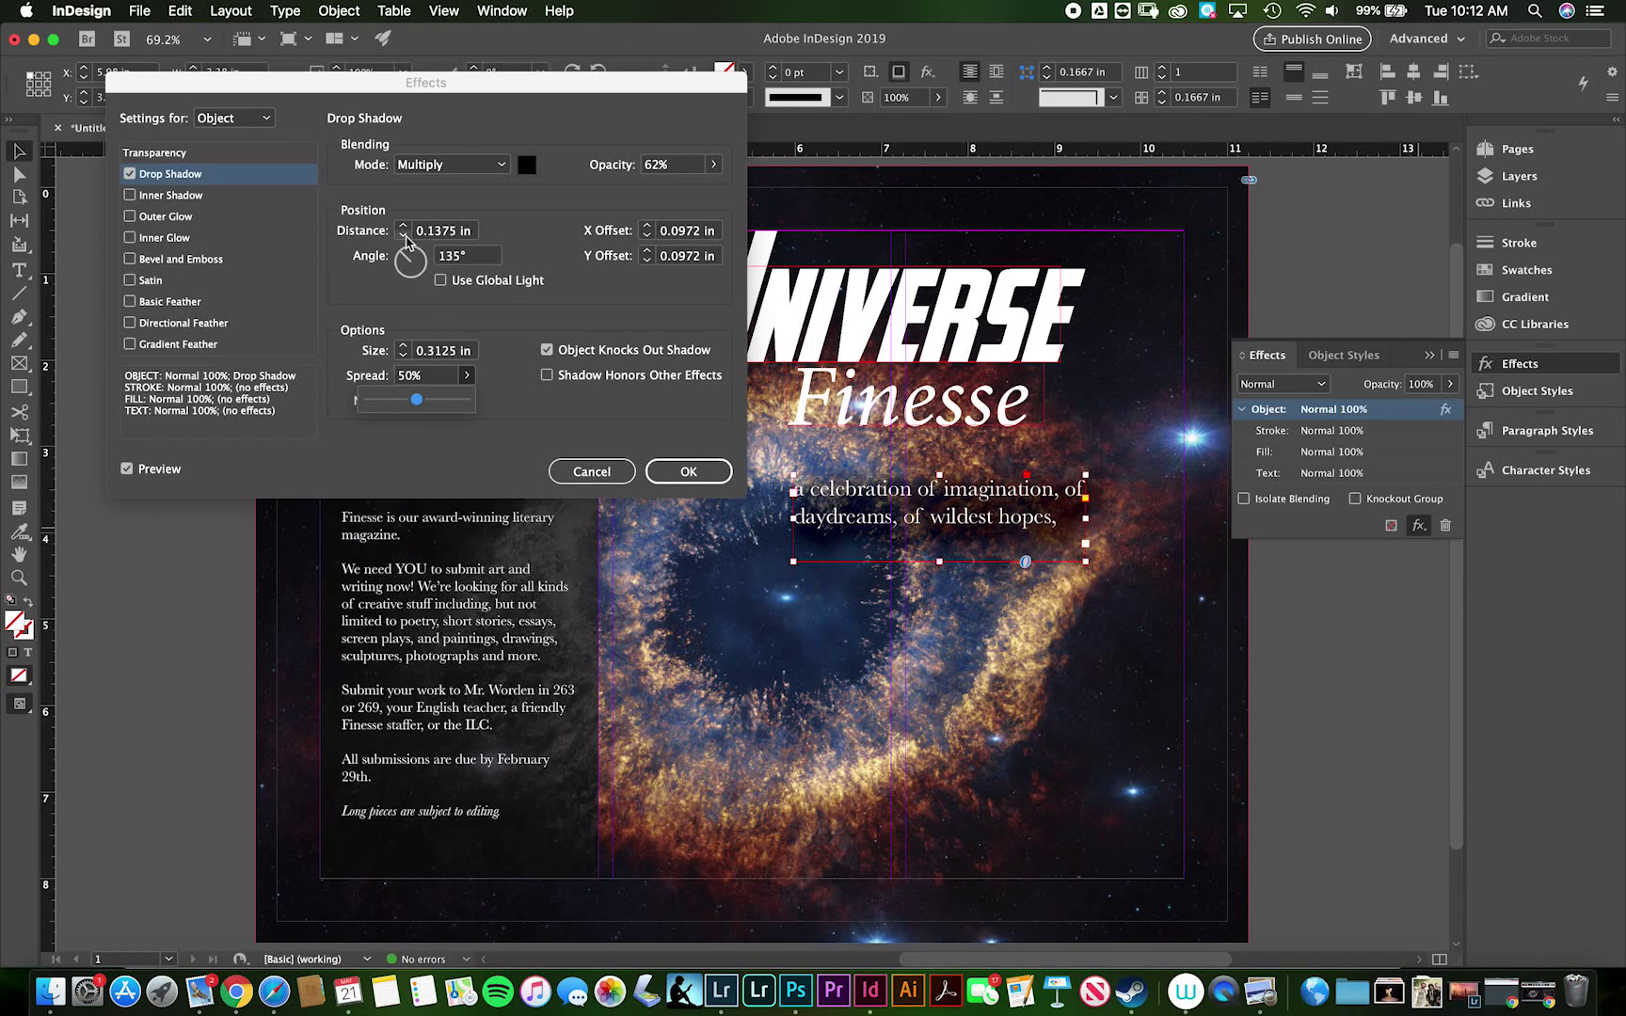
{"action": "left_click", "coordinate": [406, 235]}
{"action": "left_click", "coordinate": [405, 236]}
{"action": "left_click", "coordinate": [406, 235]}
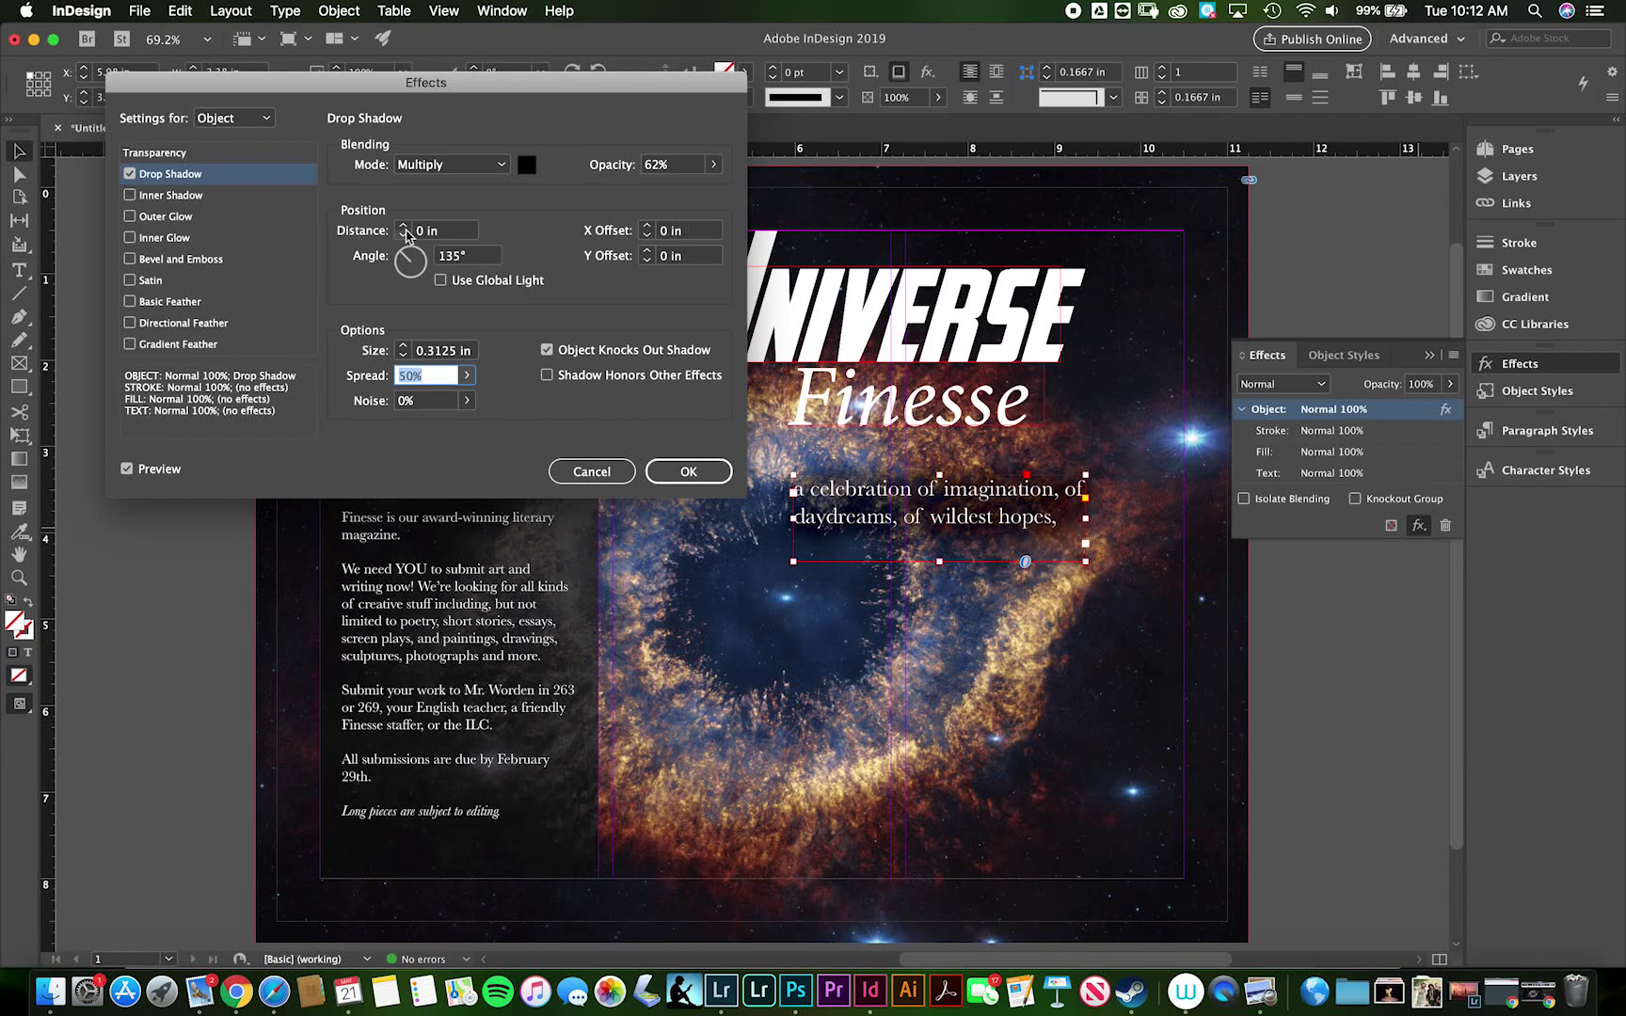
{"action": "left_click", "coordinate": [405, 225]}
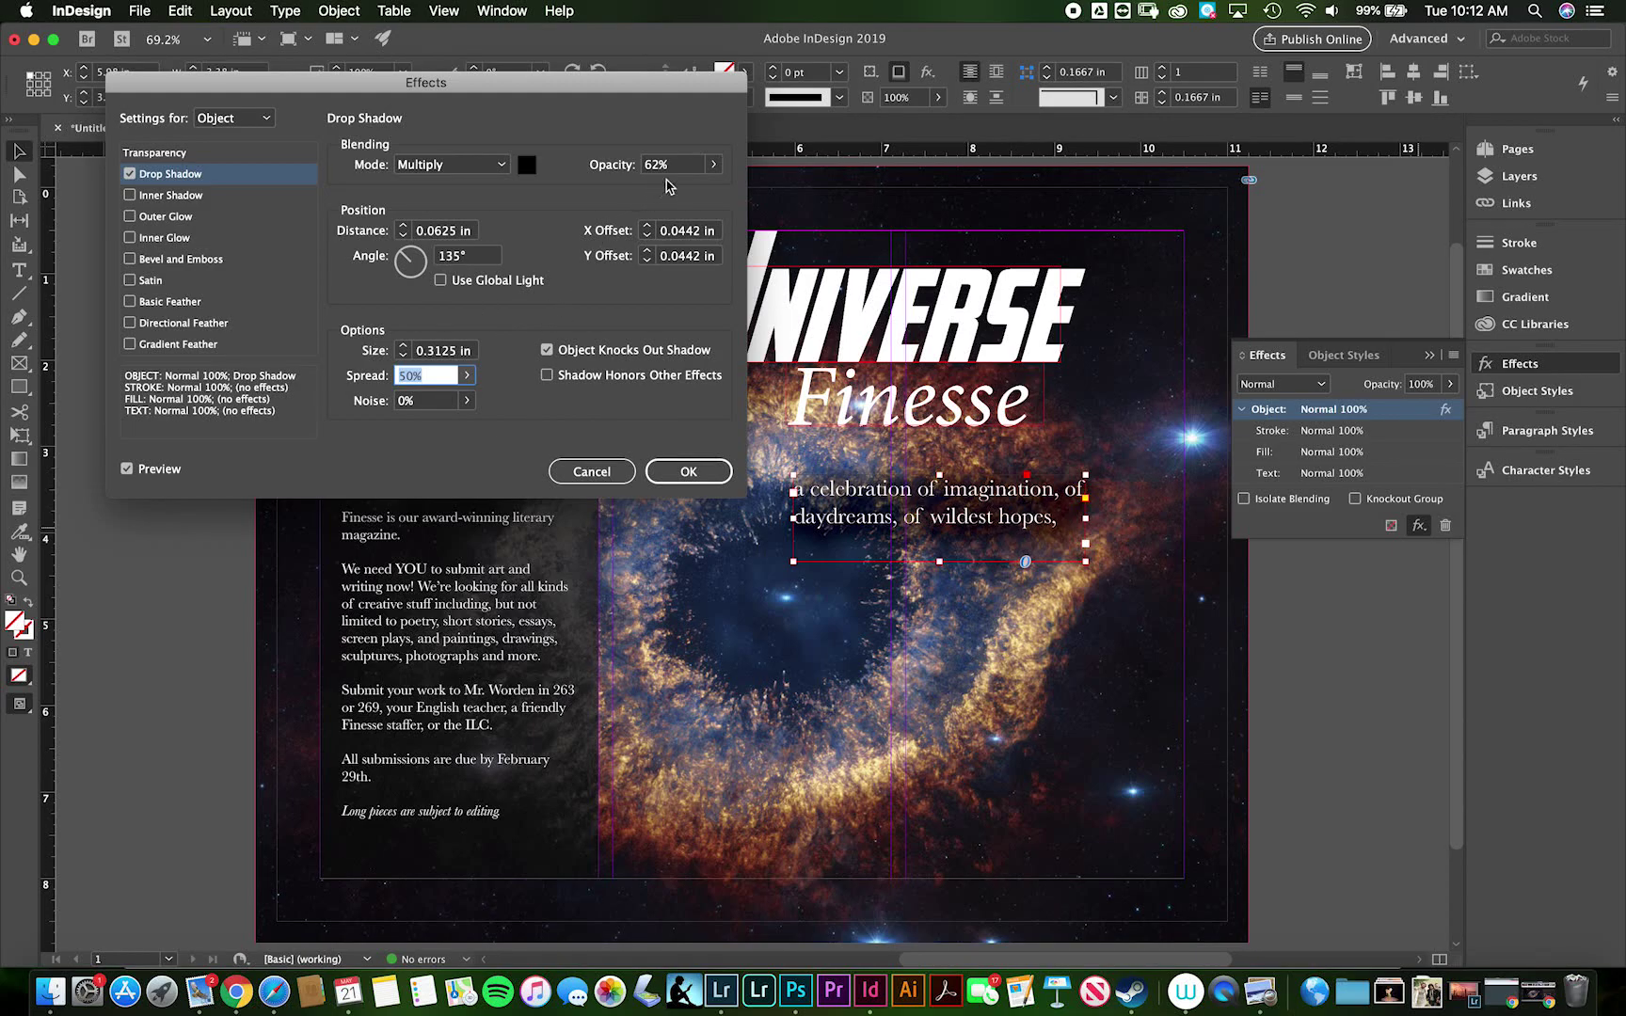
Finish the shadow at 48% opacity and 30% spread and apply it.
{"action": "left_click", "coordinate": [467, 376]}
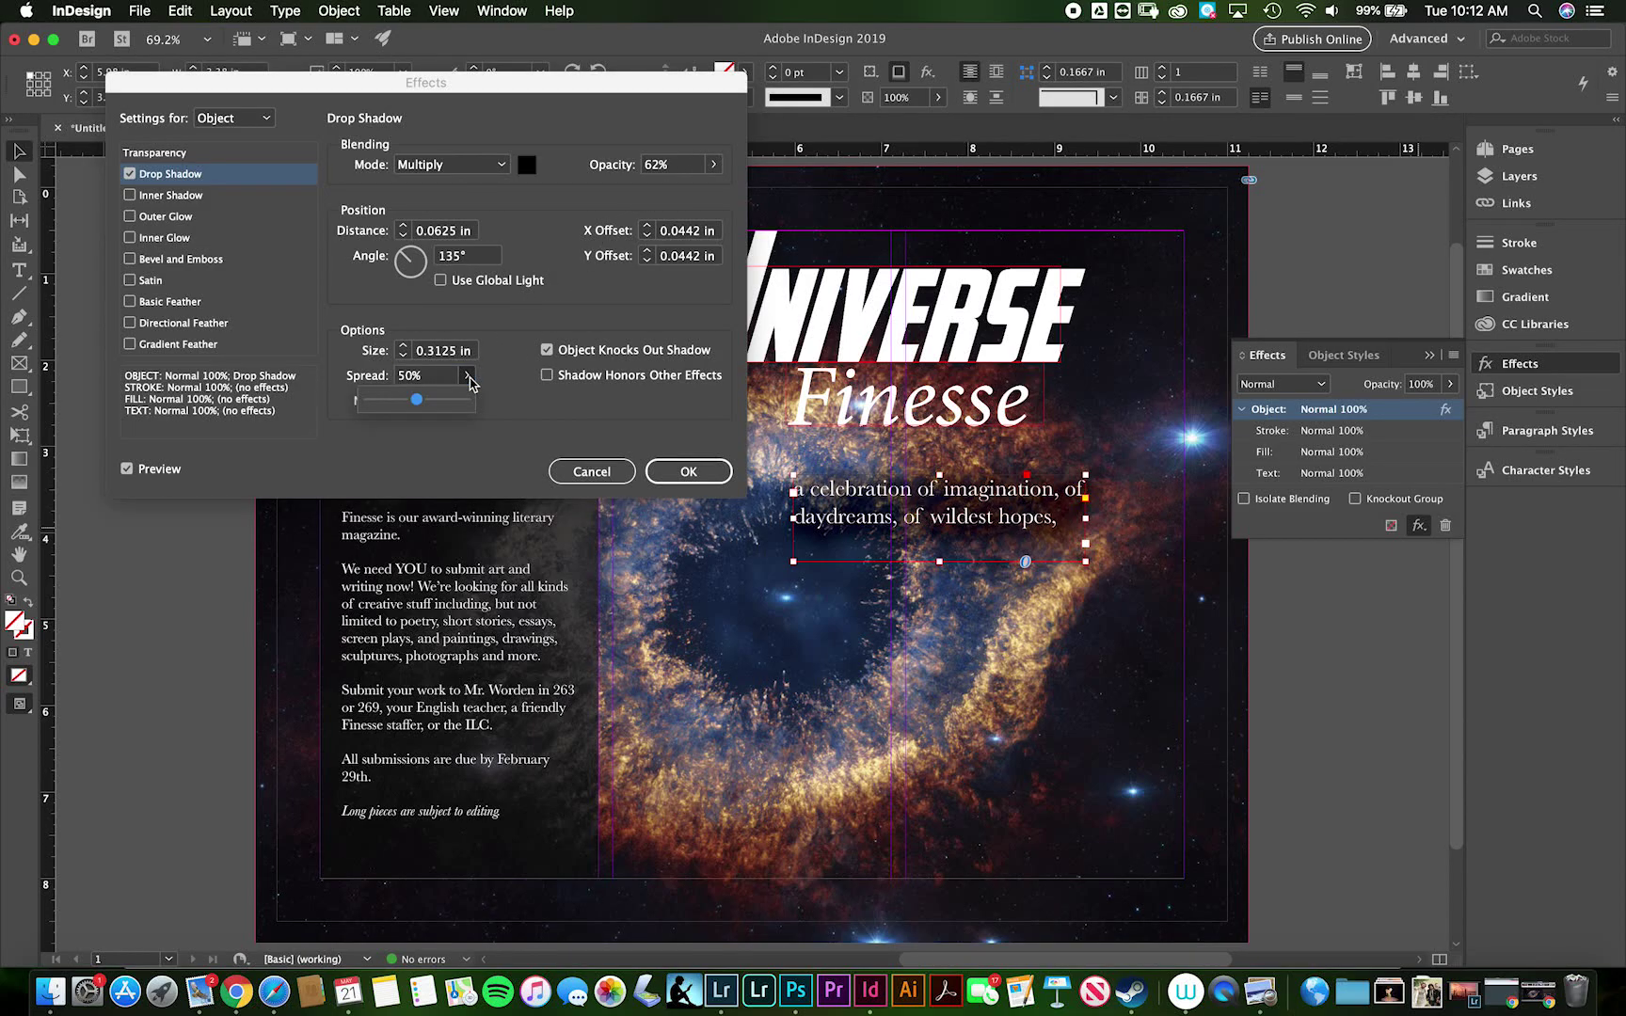
{"action": "mouse_move", "coordinate": [421, 403]}
{"action": "left_mouse_down"}
{"action": "mouse_move", "coordinate": [397, 403]}
{"action": "mouse_move", "coordinate": [418, 402]}
{"action": "left_mouse_up"}
{"action": "left_click", "coordinate": [713, 164]}
{"action": "mouse_move", "coordinate": [692, 193]}
{"action": "left_mouse_down"}
{"action": "mouse_move", "coordinate": [576, 177]}
{"action": "mouse_move", "coordinate": [663, 194]}
{"action": "left_mouse_up"}
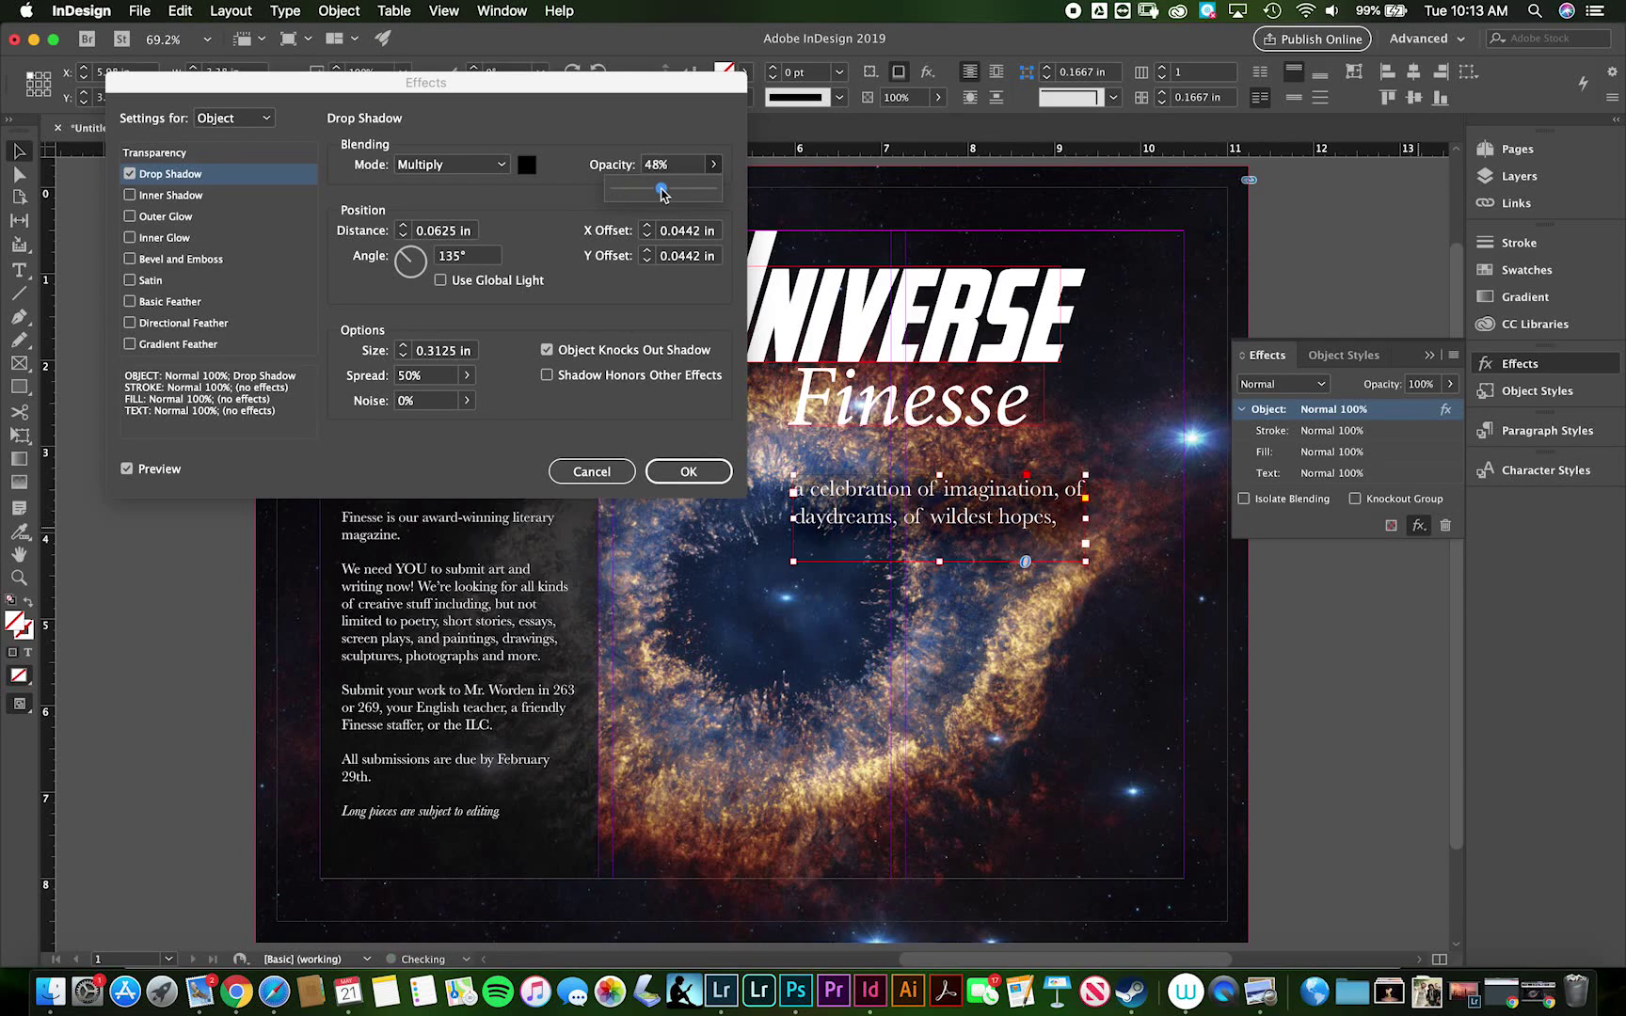
{"action": "left_click", "coordinate": [466, 377]}
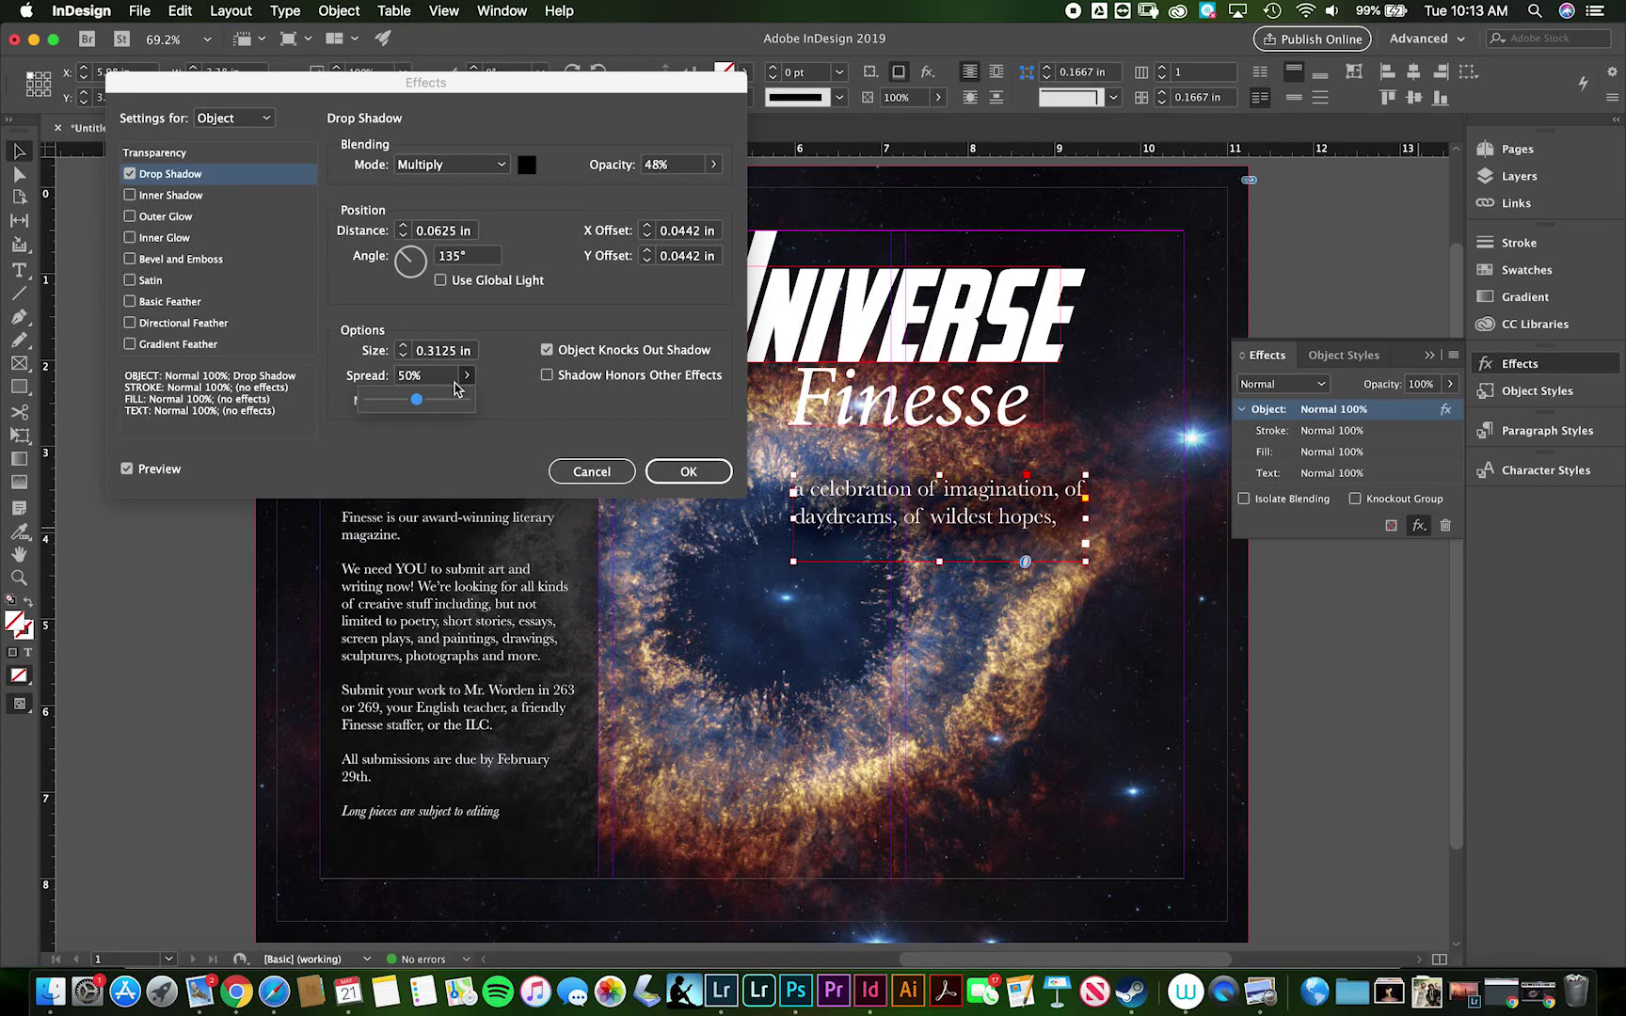
{"action": "left_click_drag", "start_coordinate": [418, 401], "coordinate": [398, 399]}
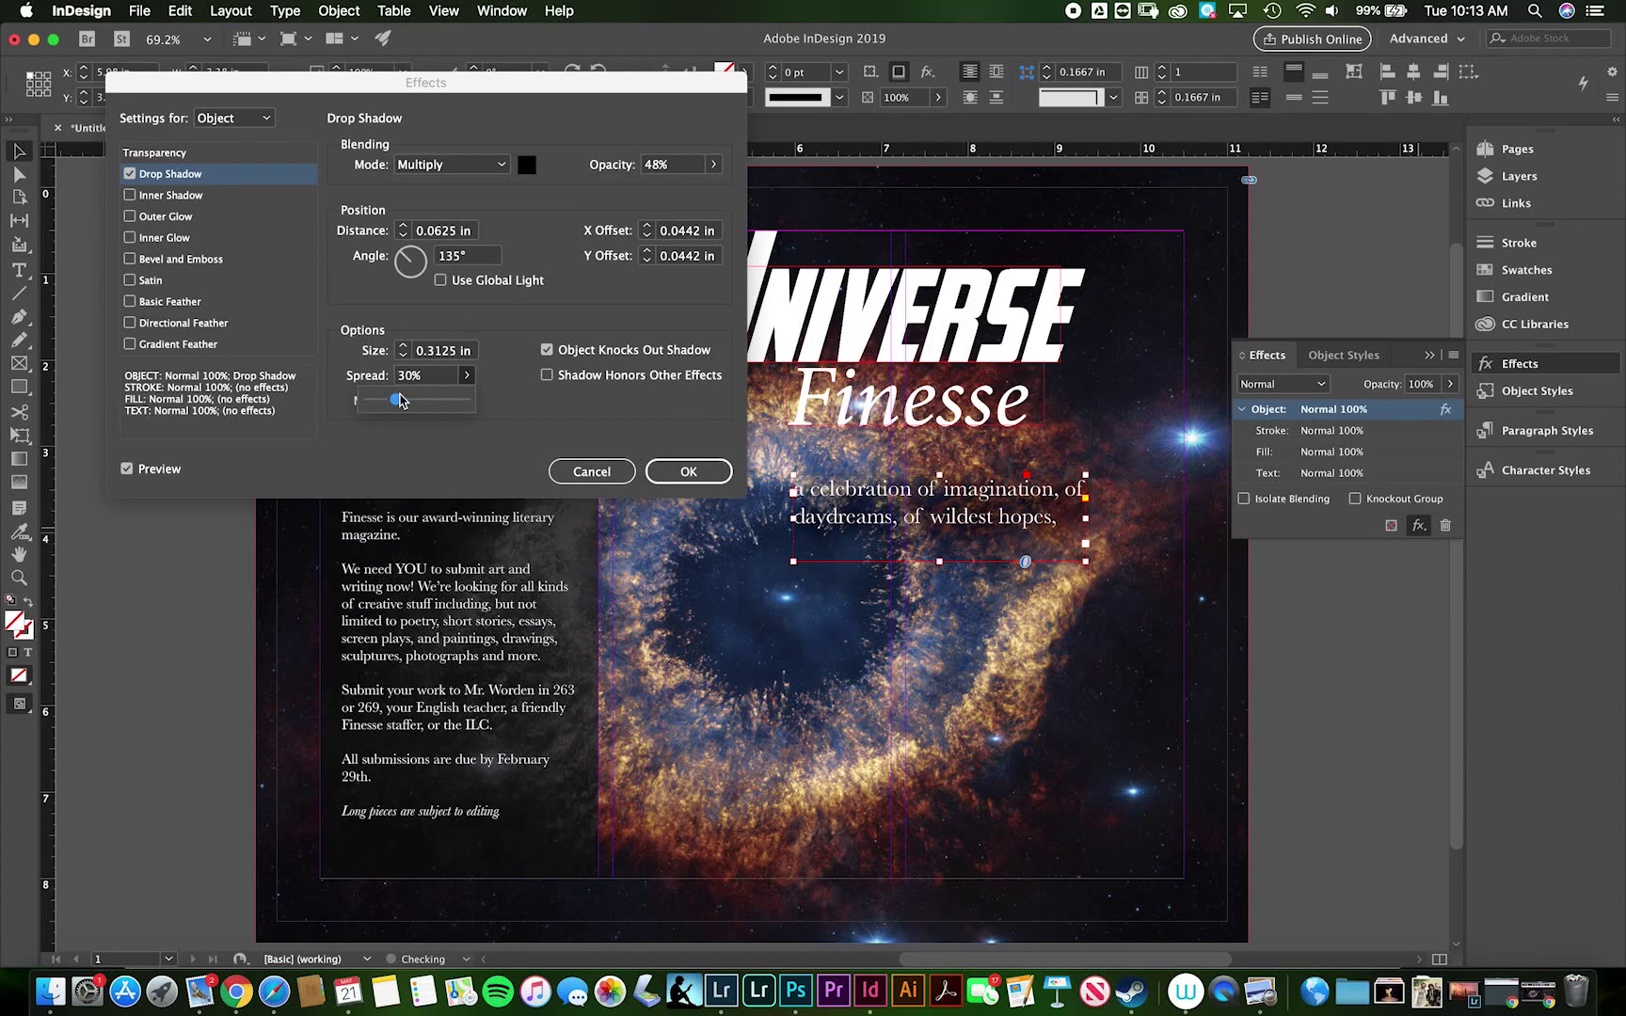
{"action": "left_click", "coordinate": [689, 470]}
Capitalise the tagline's first letter to 'A'.
{"action": "double_click", "coordinate": [805, 488]}
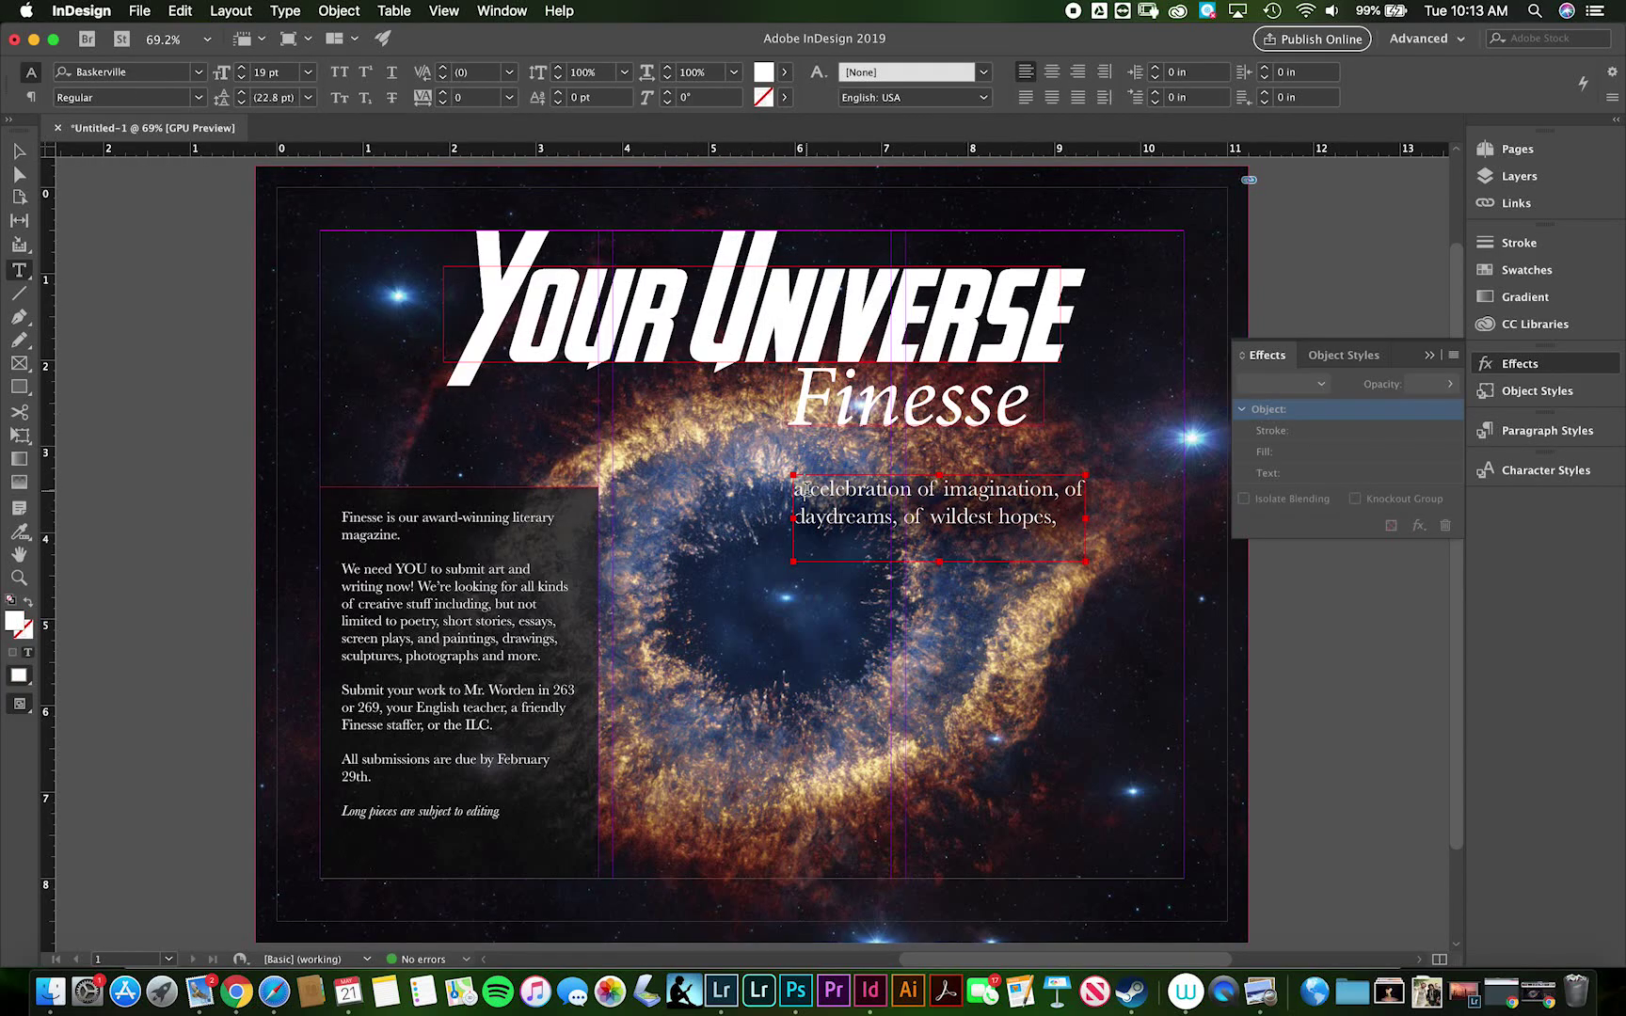
{"action": "key", "text": "BackSpace"}
{"action": "type", "text": "A"}
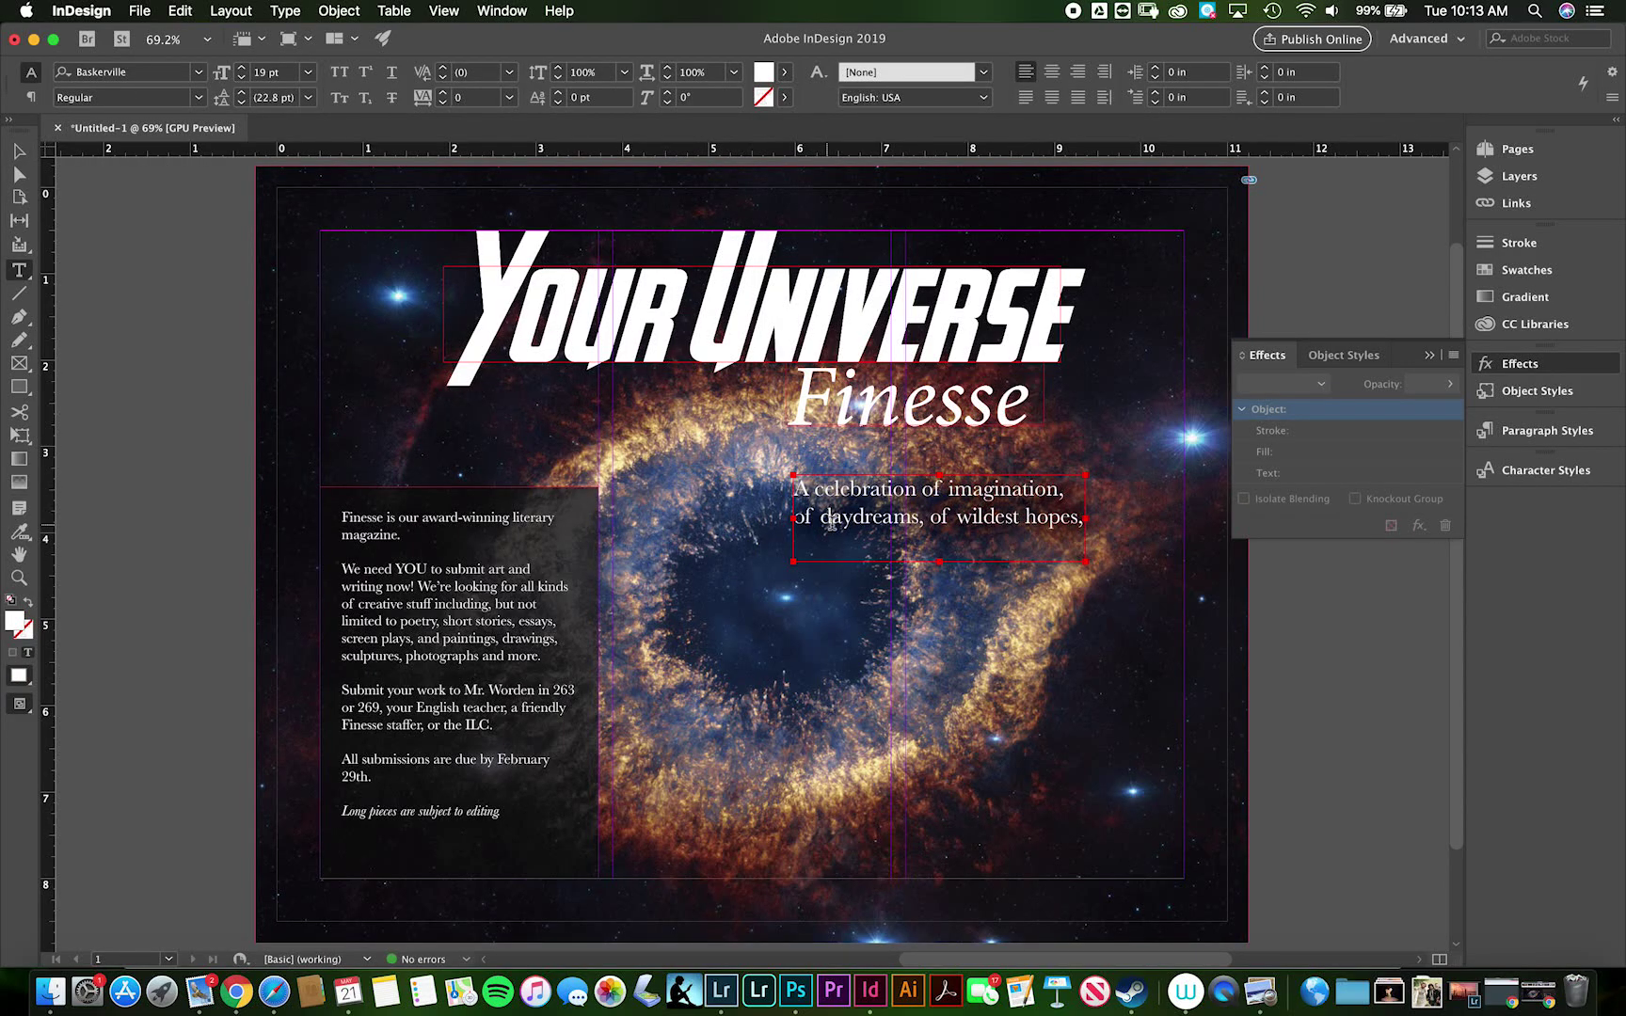
Try filling the tagline frame with tan sampled from the nebula, then undo it.
{"action": "key", "text": "super+a"}
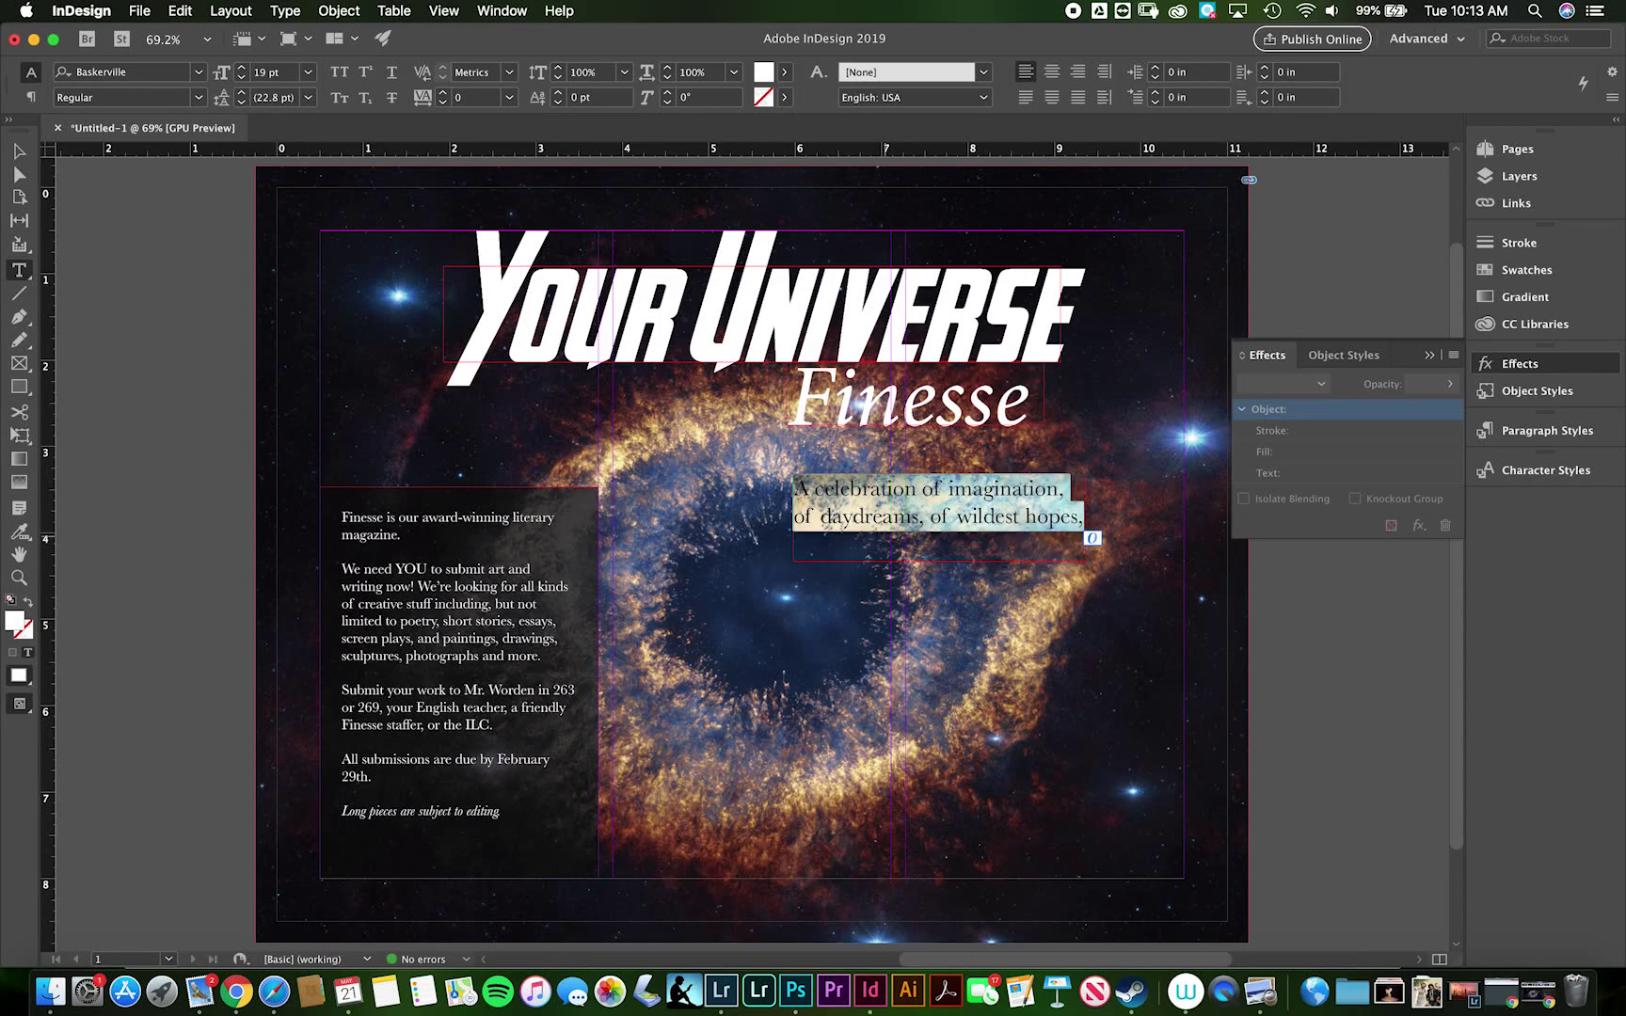
{"action": "left_click", "coordinate": [17, 534]}
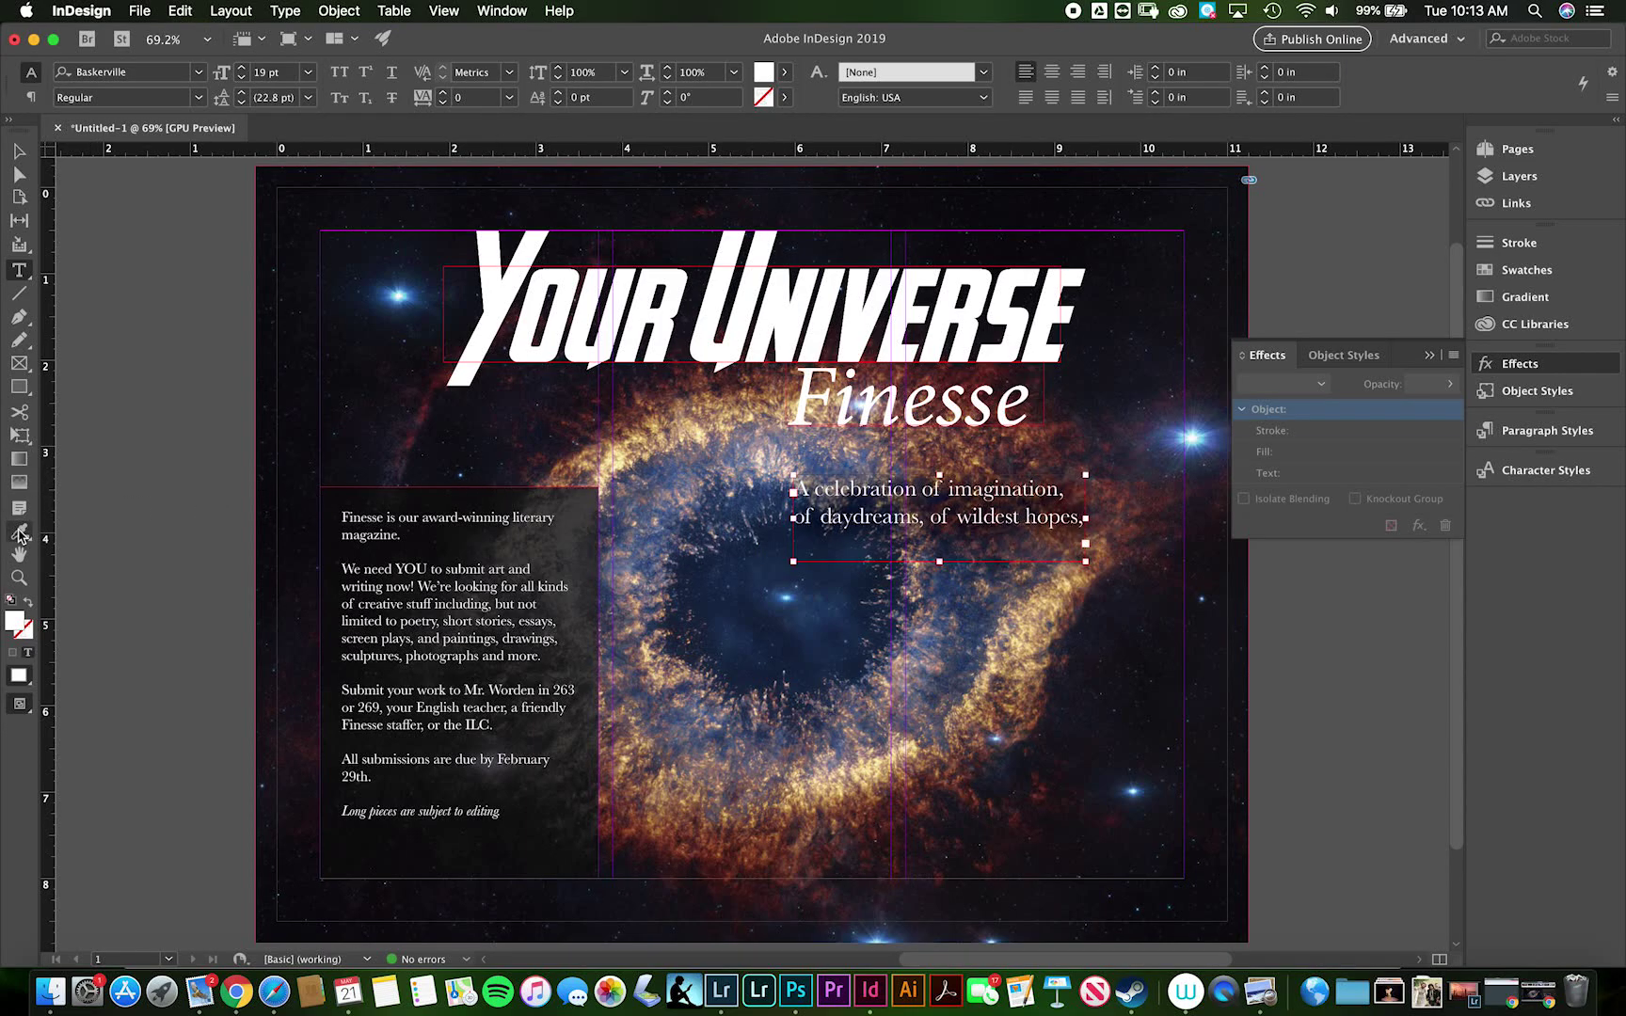
{"action": "left_click", "coordinate": [71, 573]}
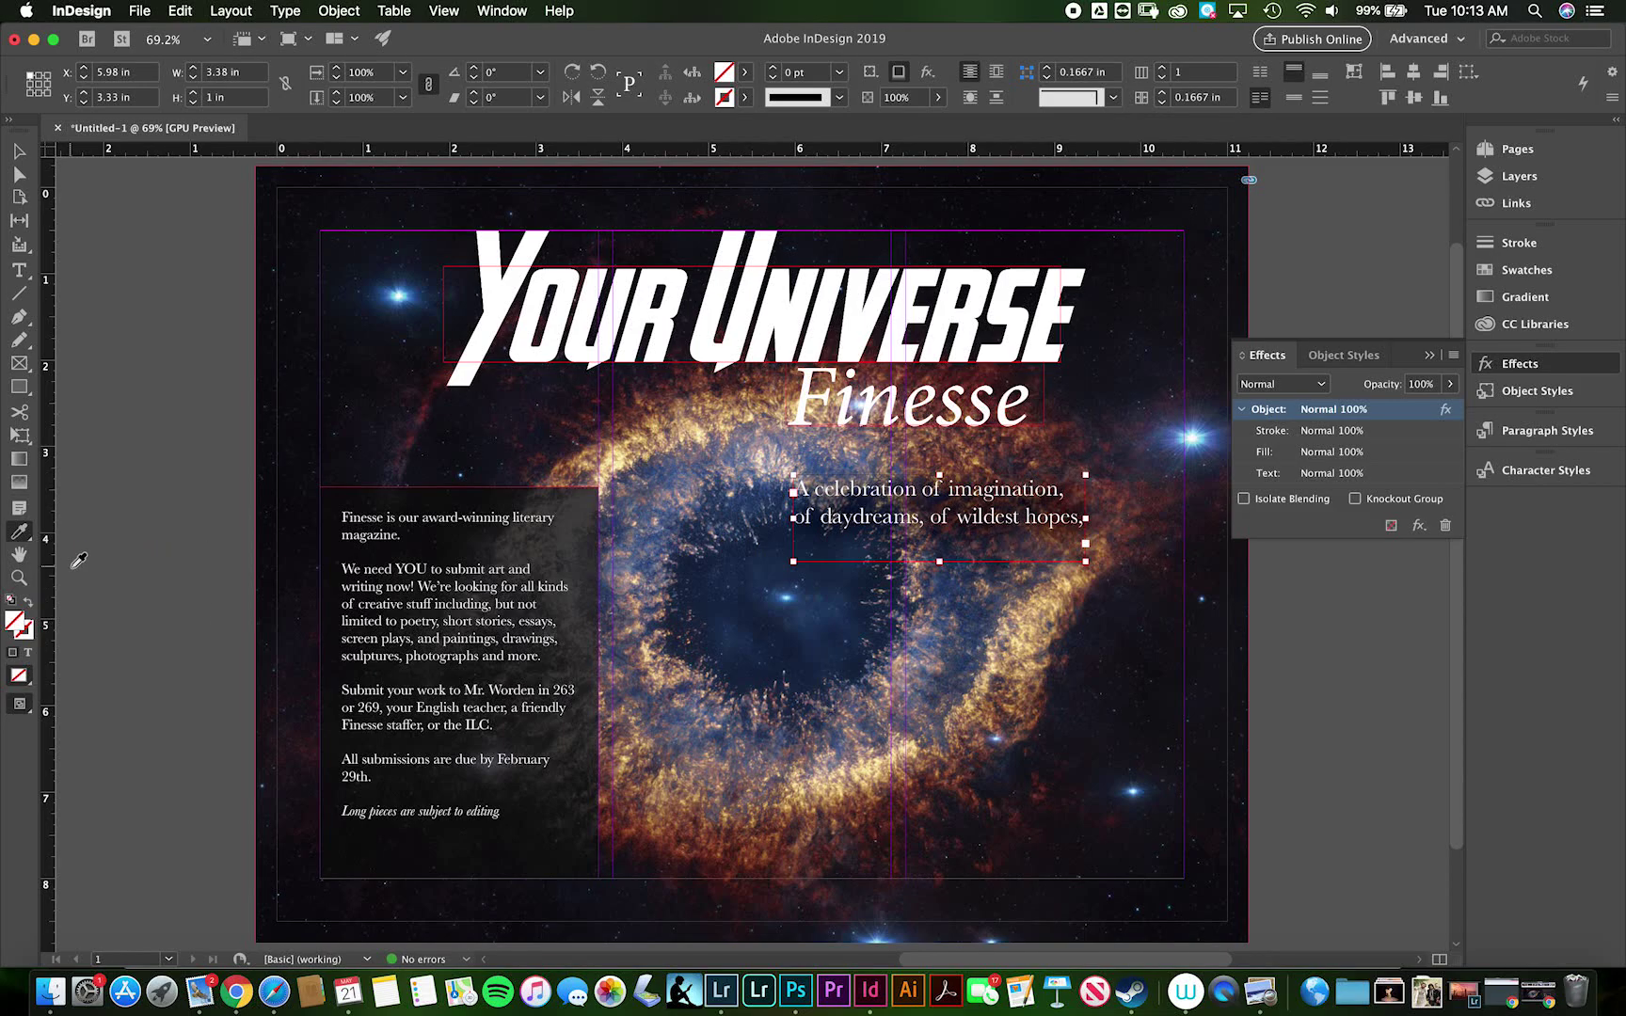
{"action": "left_click", "coordinate": [677, 429]}
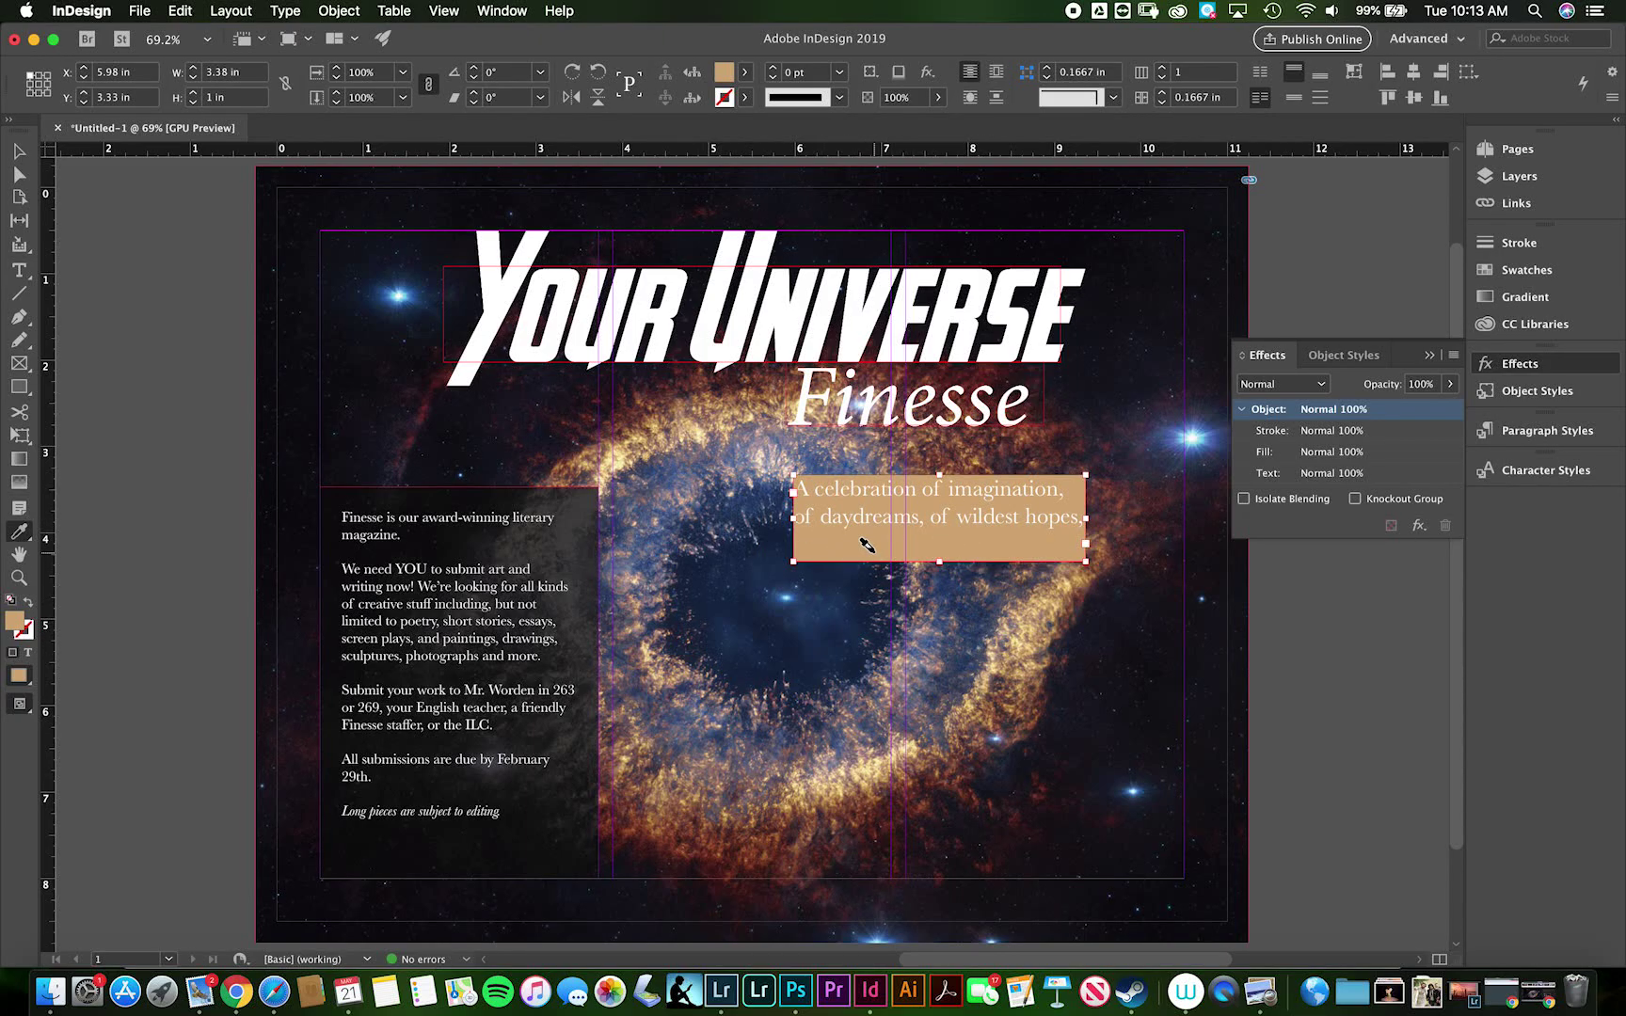
{"action": "key", "text": "super+z"}
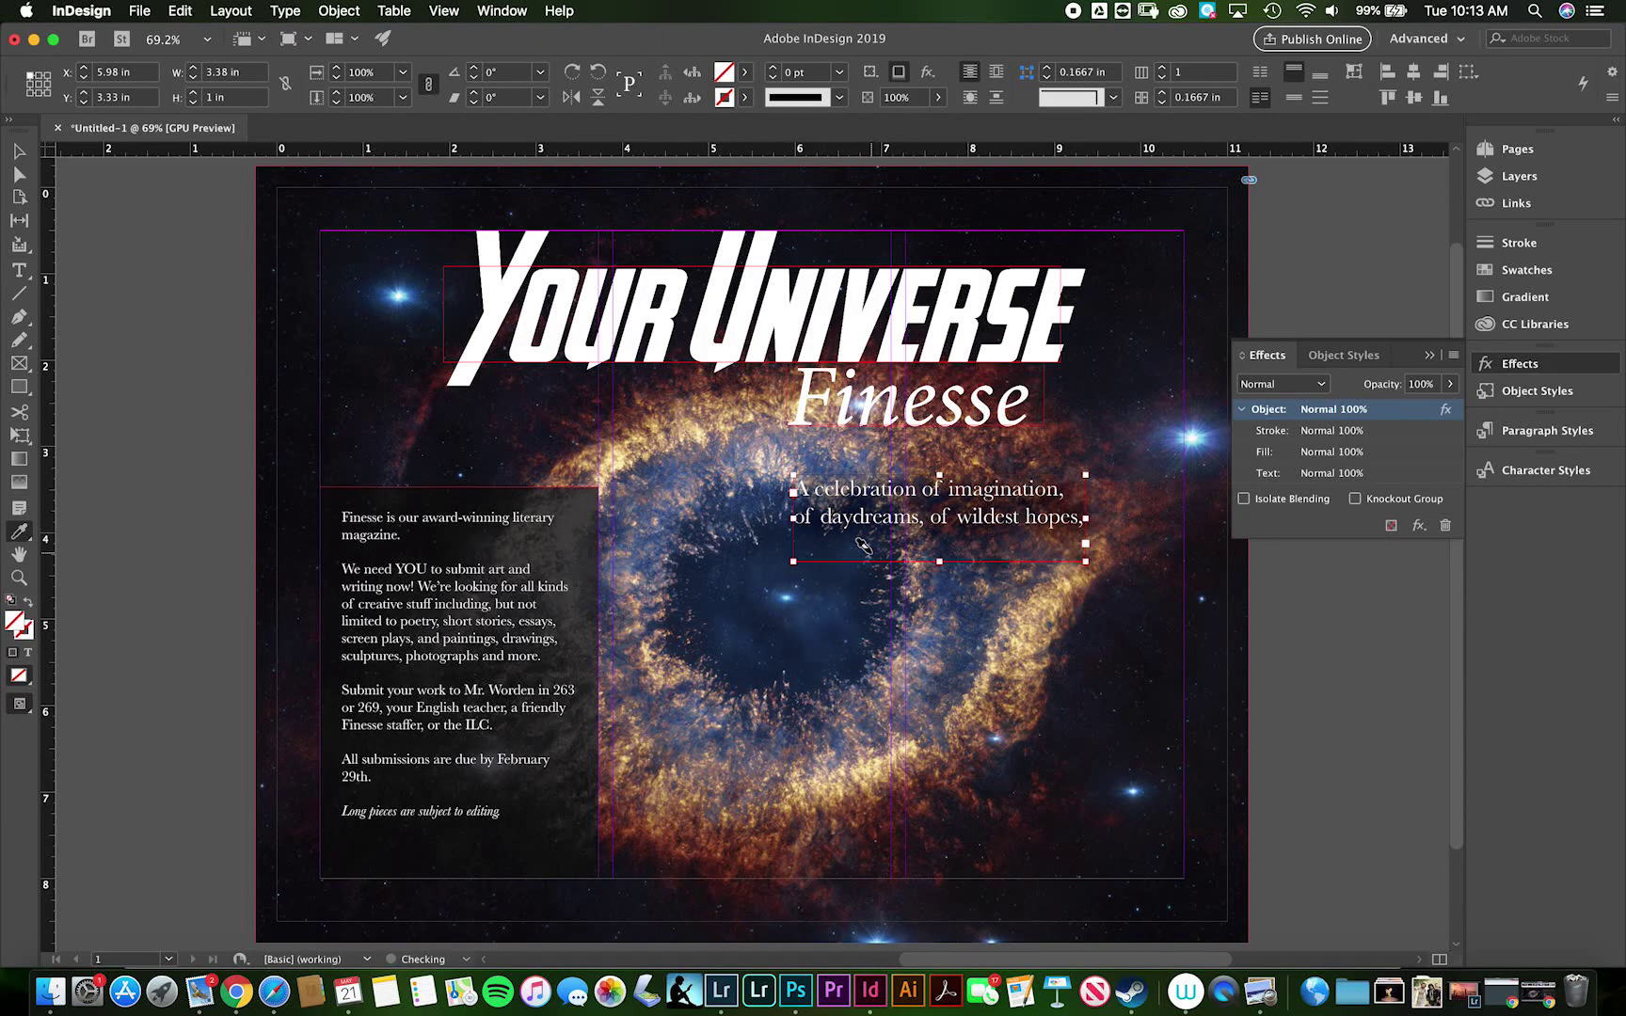
Colour both tagline lines with a blue sampled from the star.
{"action": "left_click", "coordinate": [19, 151]}
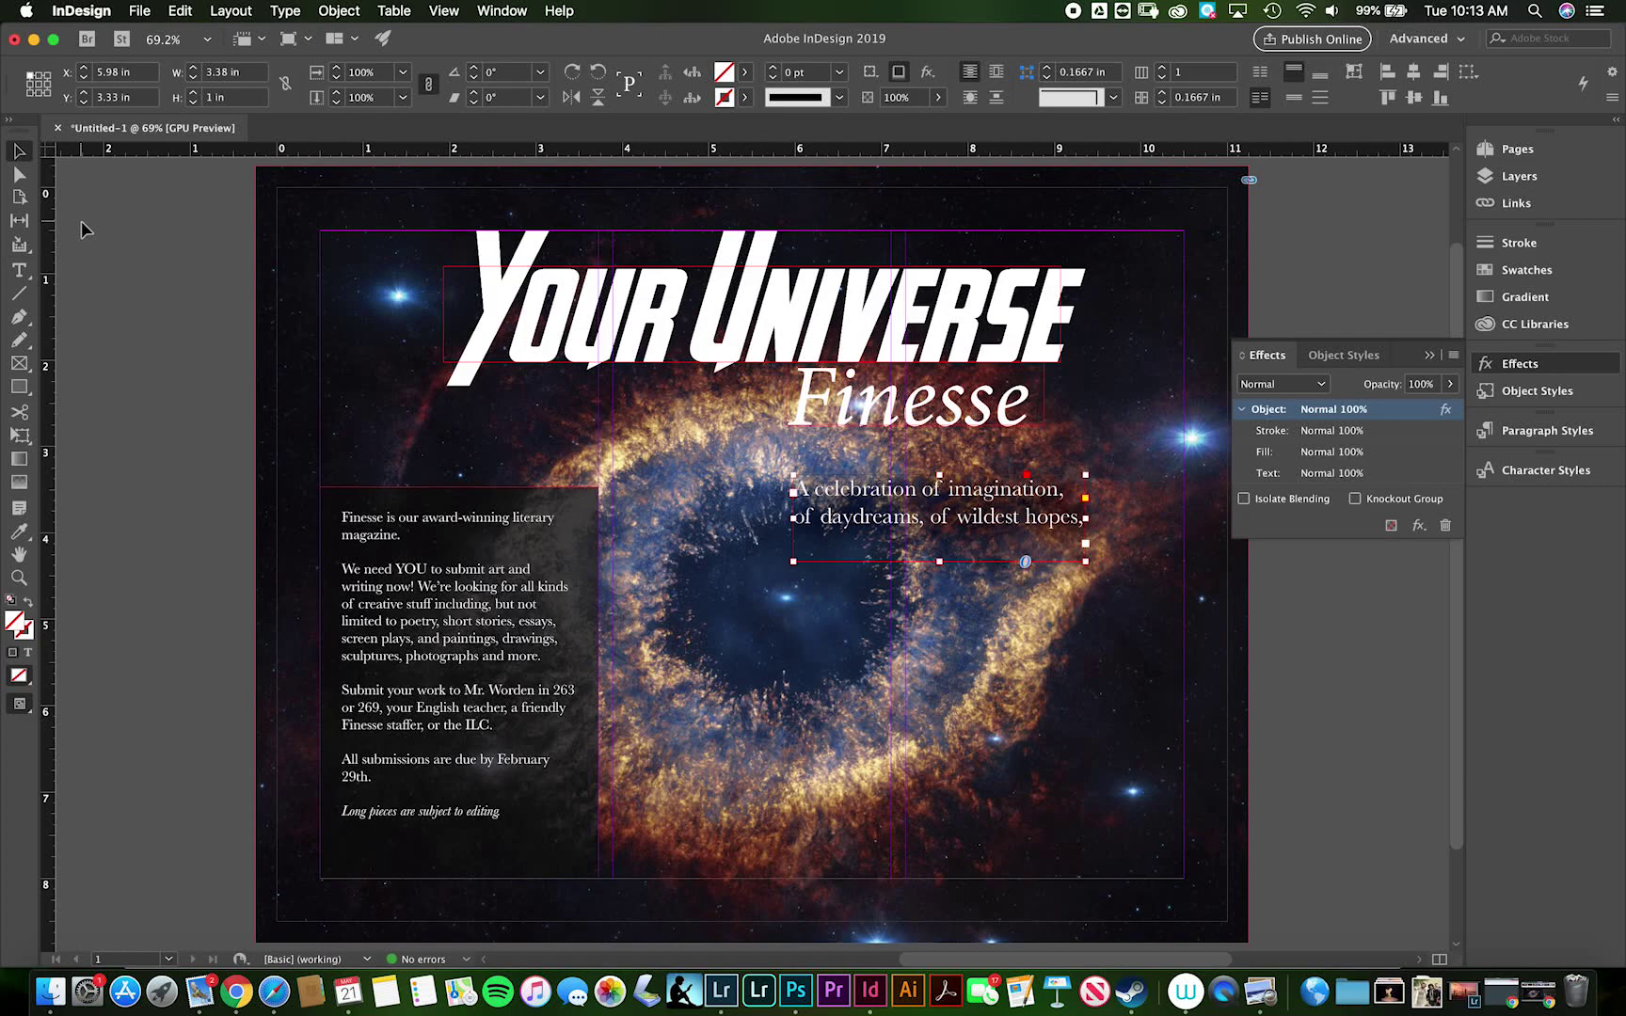
{"action": "left_click", "coordinate": [19, 270]}
{"action": "triple_click", "coordinate": [834, 515]}
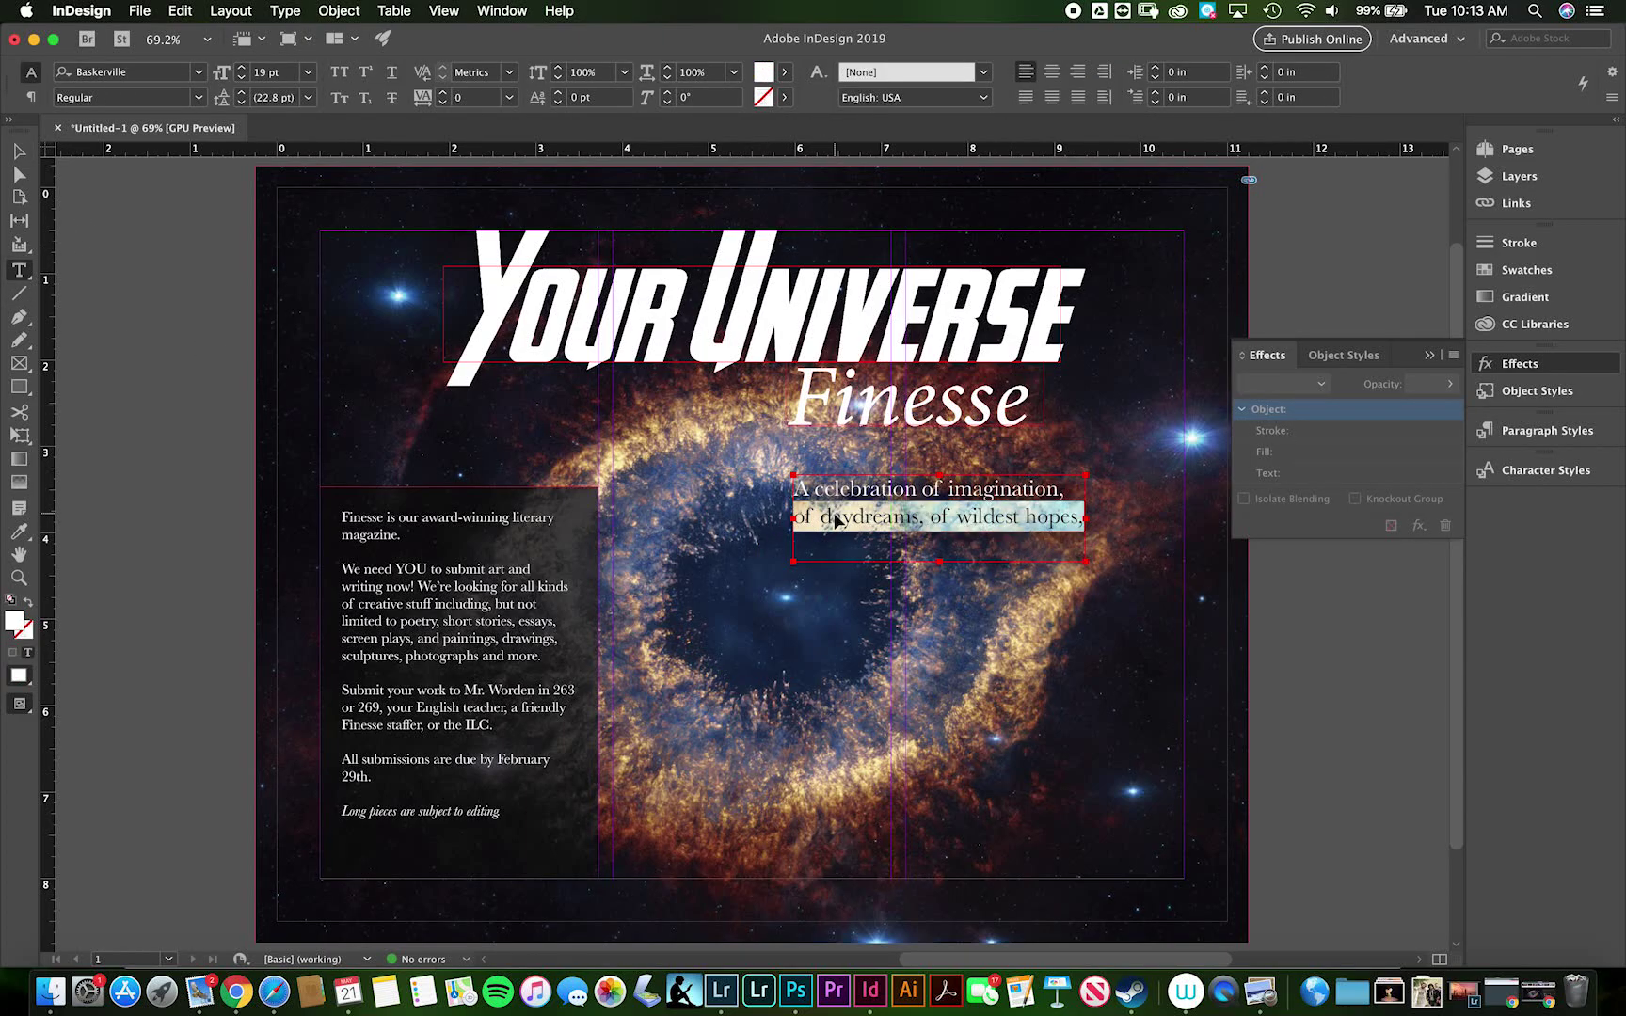
{"action": "key", "text": "super+a"}
{"action": "left_click", "coordinate": [17, 532]}
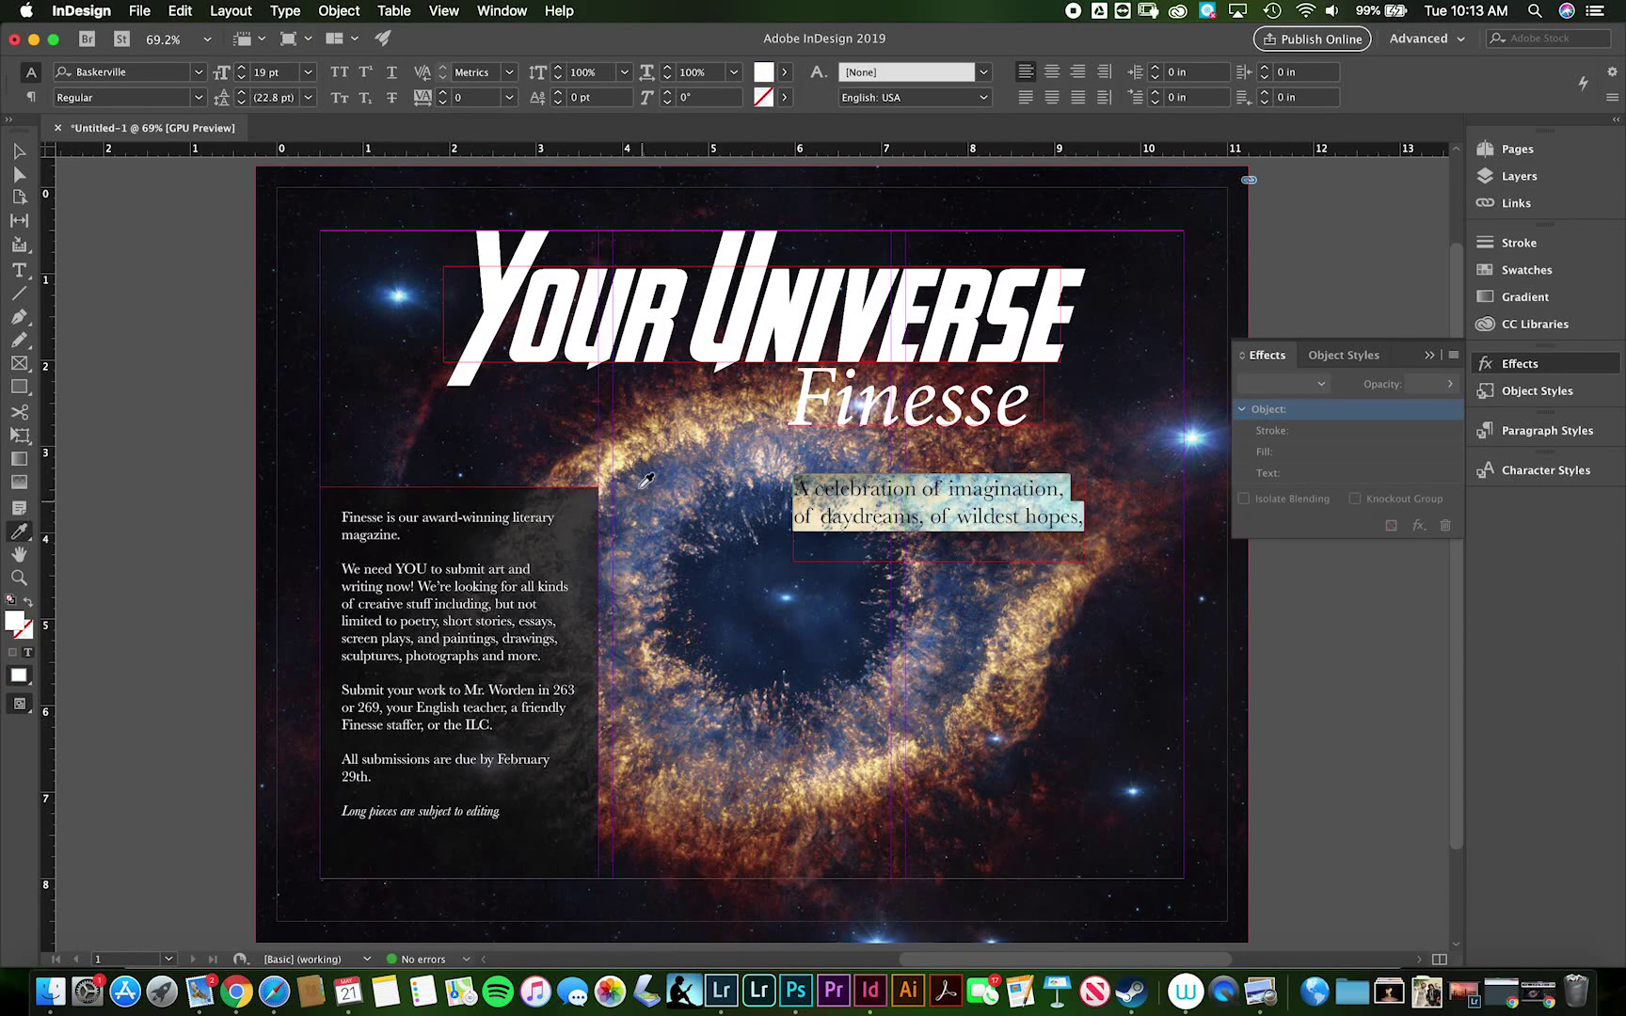
{"action": "left_click", "coordinate": [392, 289]}
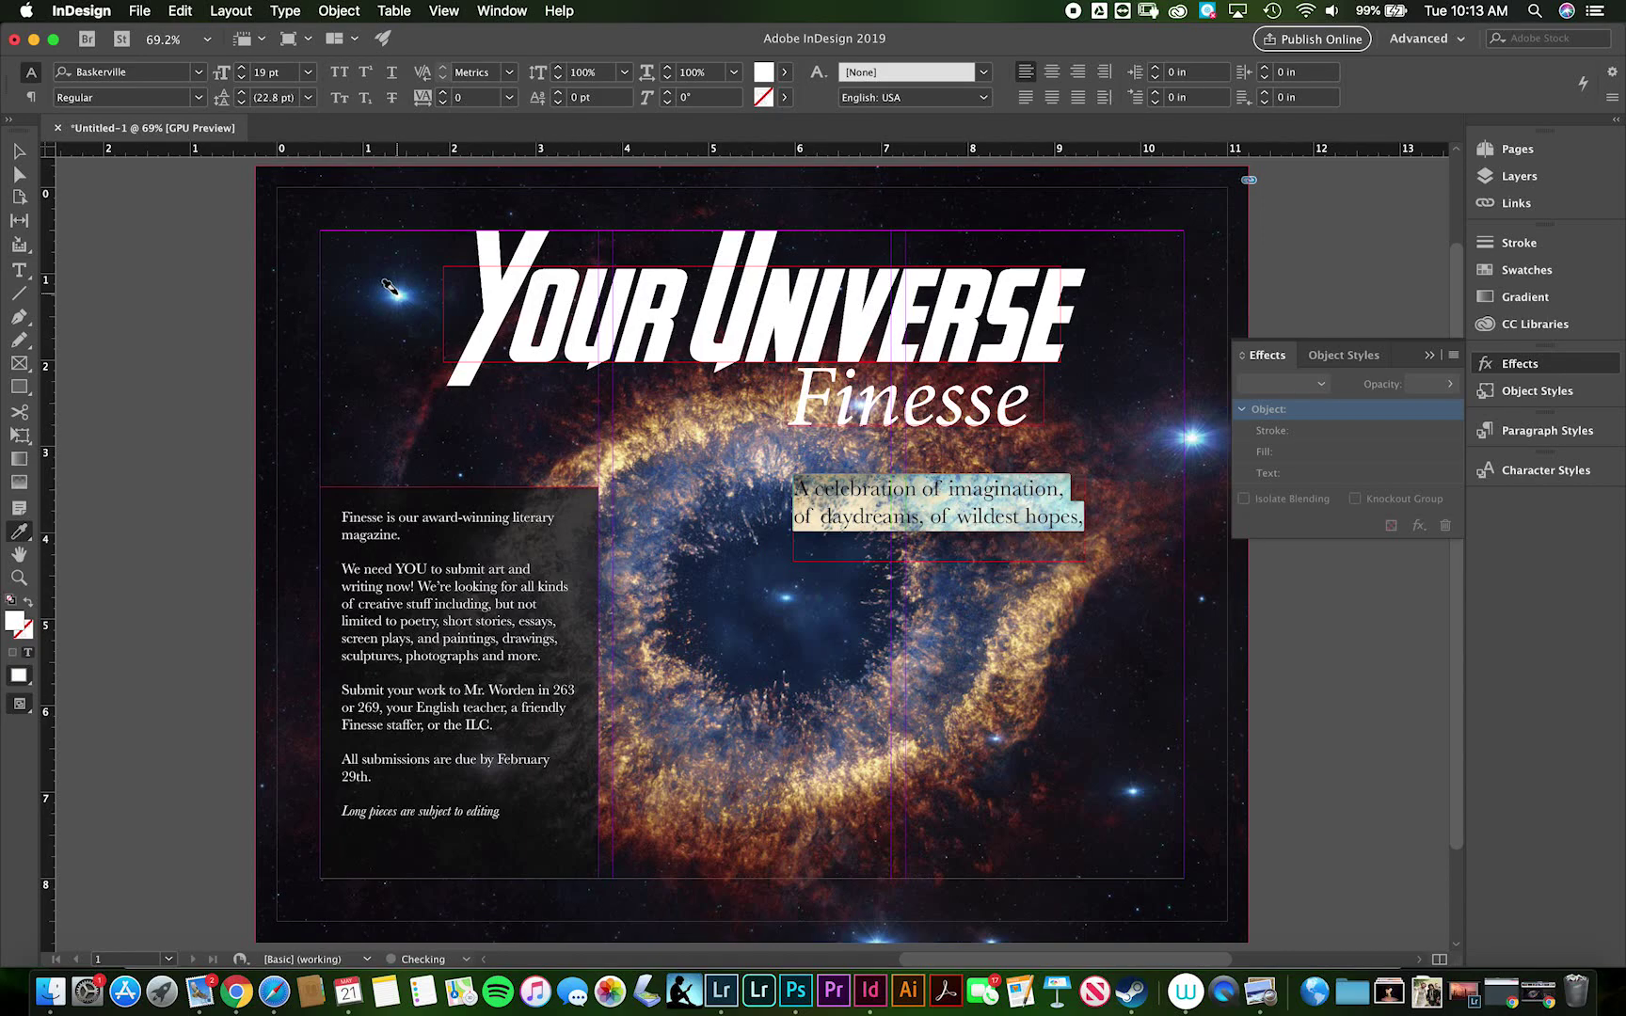
{"action": "left_click", "coordinate": [867, 508]}
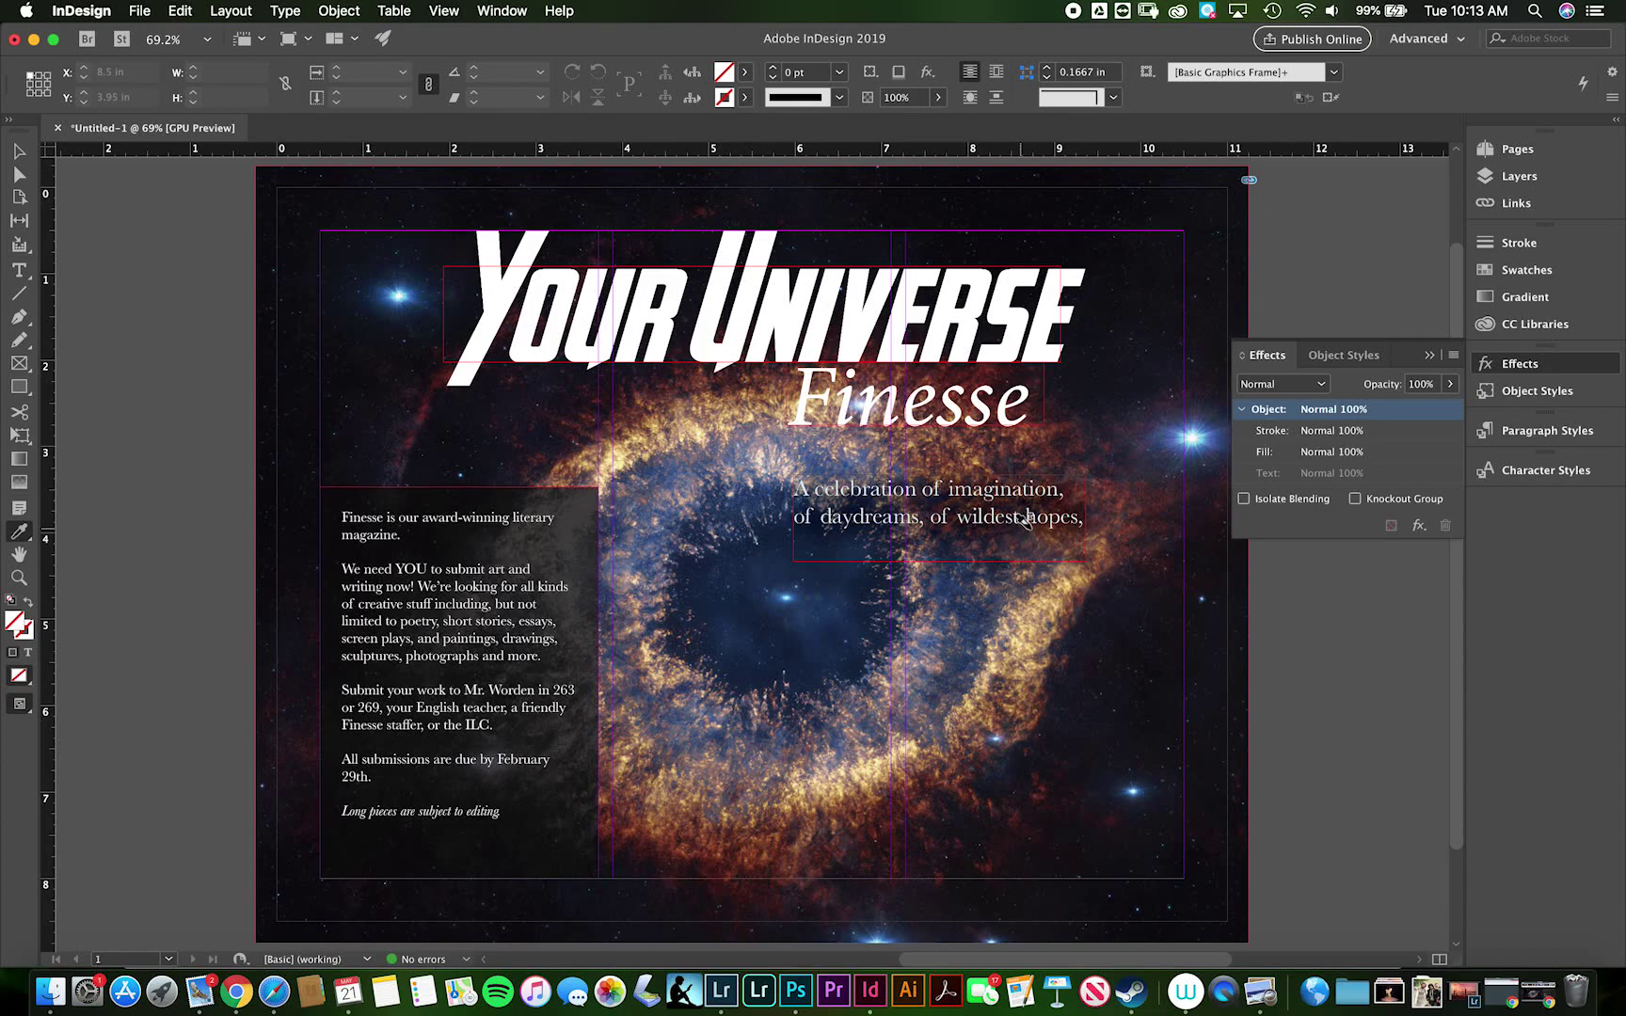
{"action": "left_click_drag", "start_coordinate": [1085, 517], "coordinate": [764, 484]}
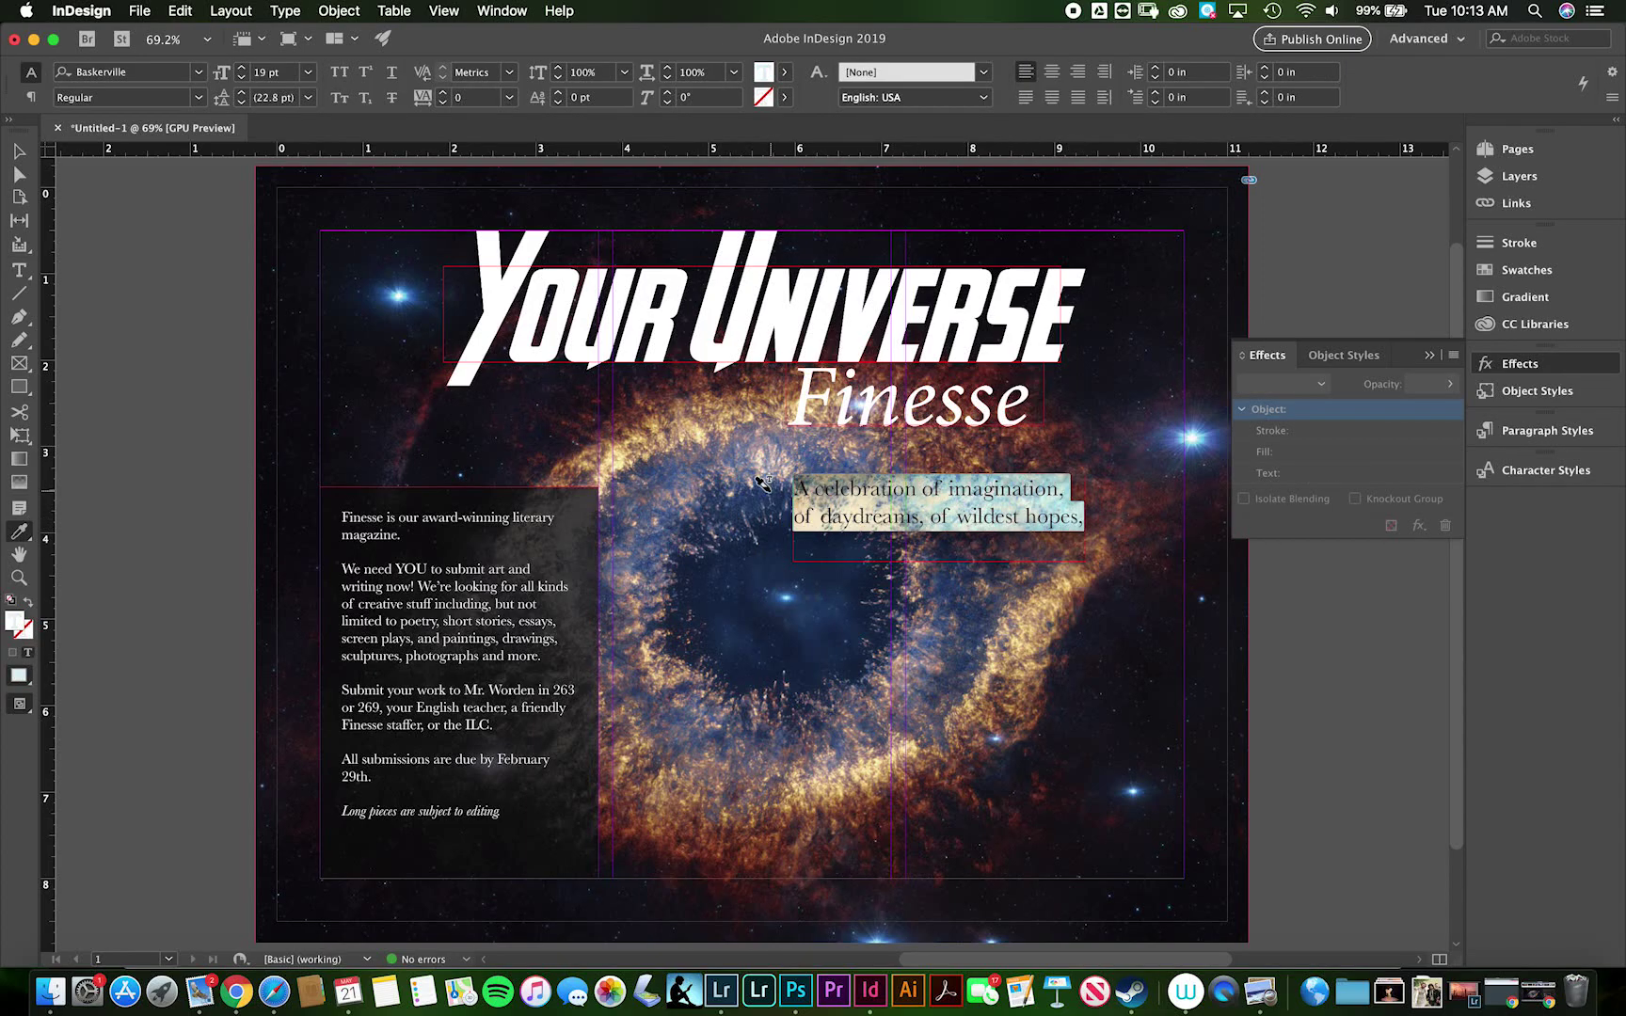
{"action": "left_click", "coordinate": [763, 587]}
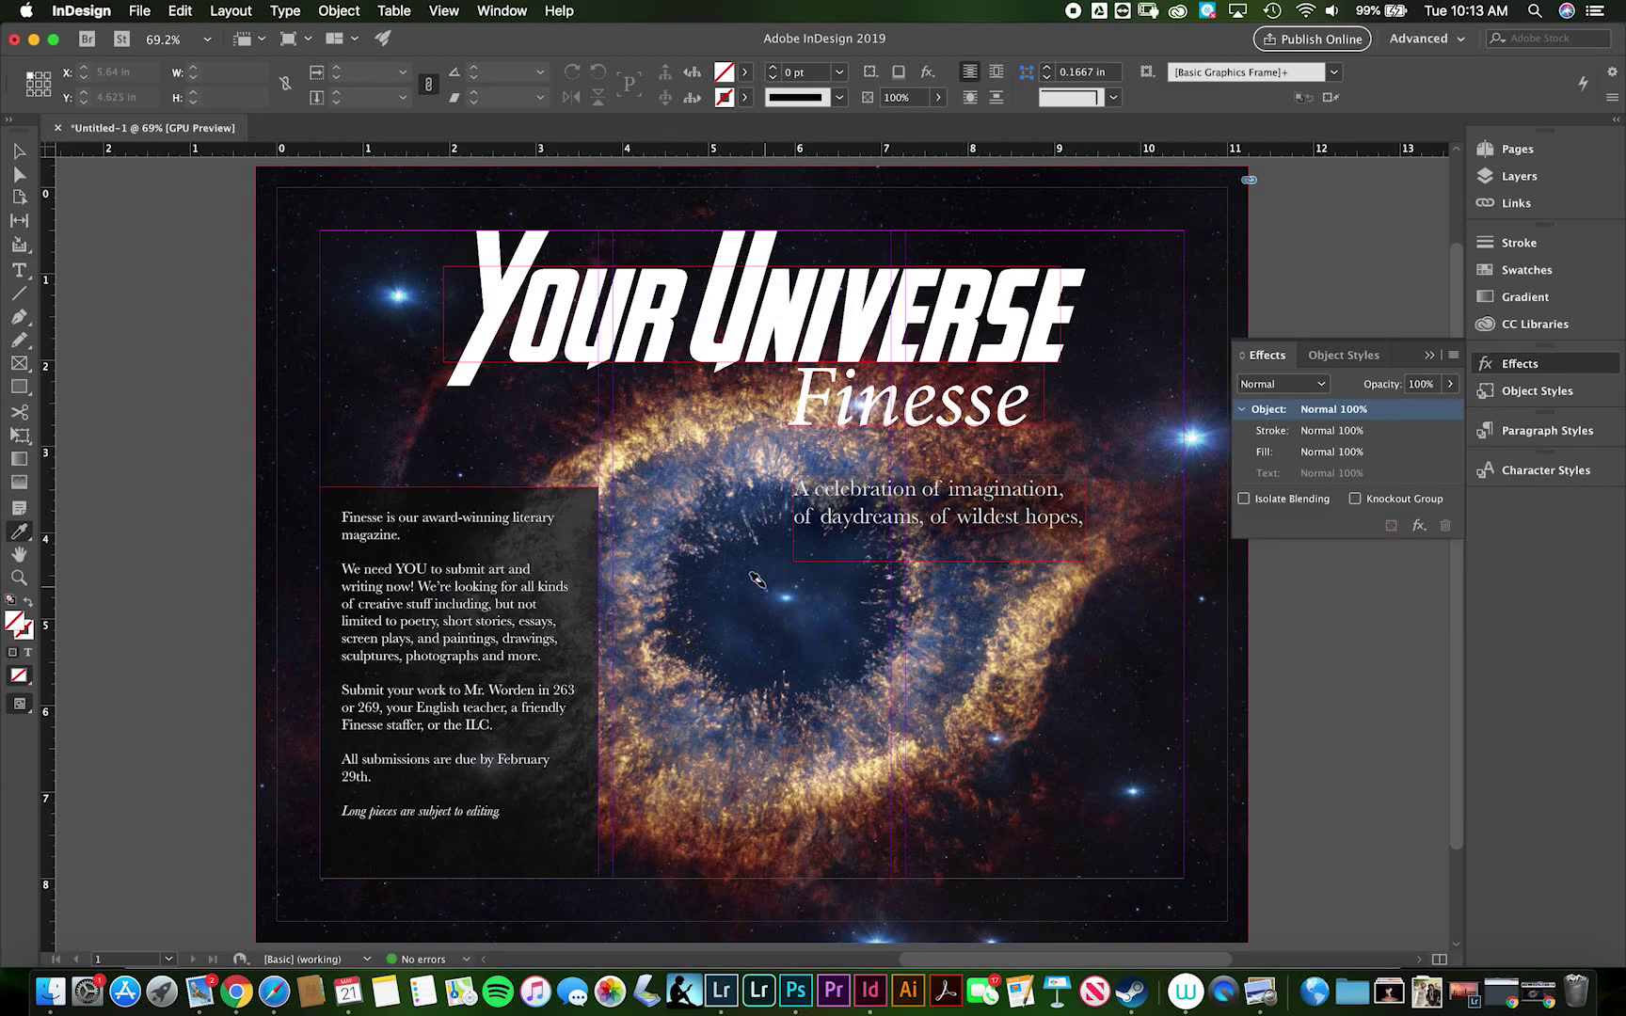
Fill the tagline frame with Black and lower its opacity to 86%.
{"action": "left_click", "coordinate": [18, 151]}
{"action": "left_click", "coordinate": [953, 502]}
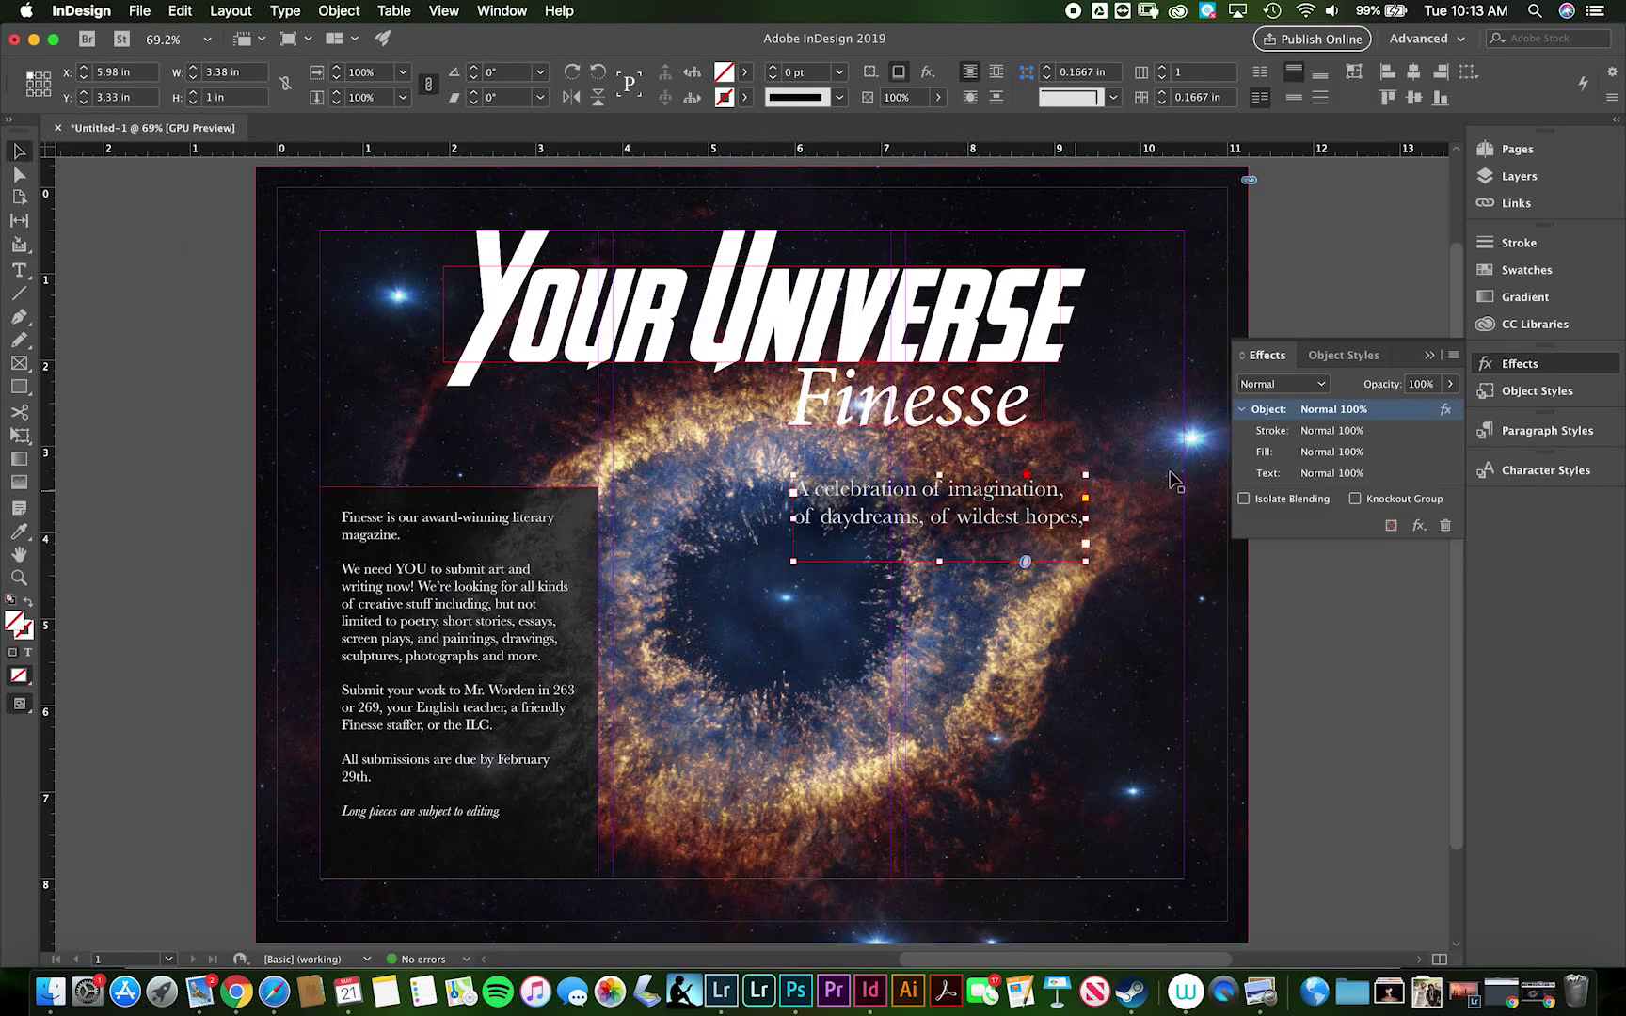
{"action": "left_click", "coordinate": [745, 72]}
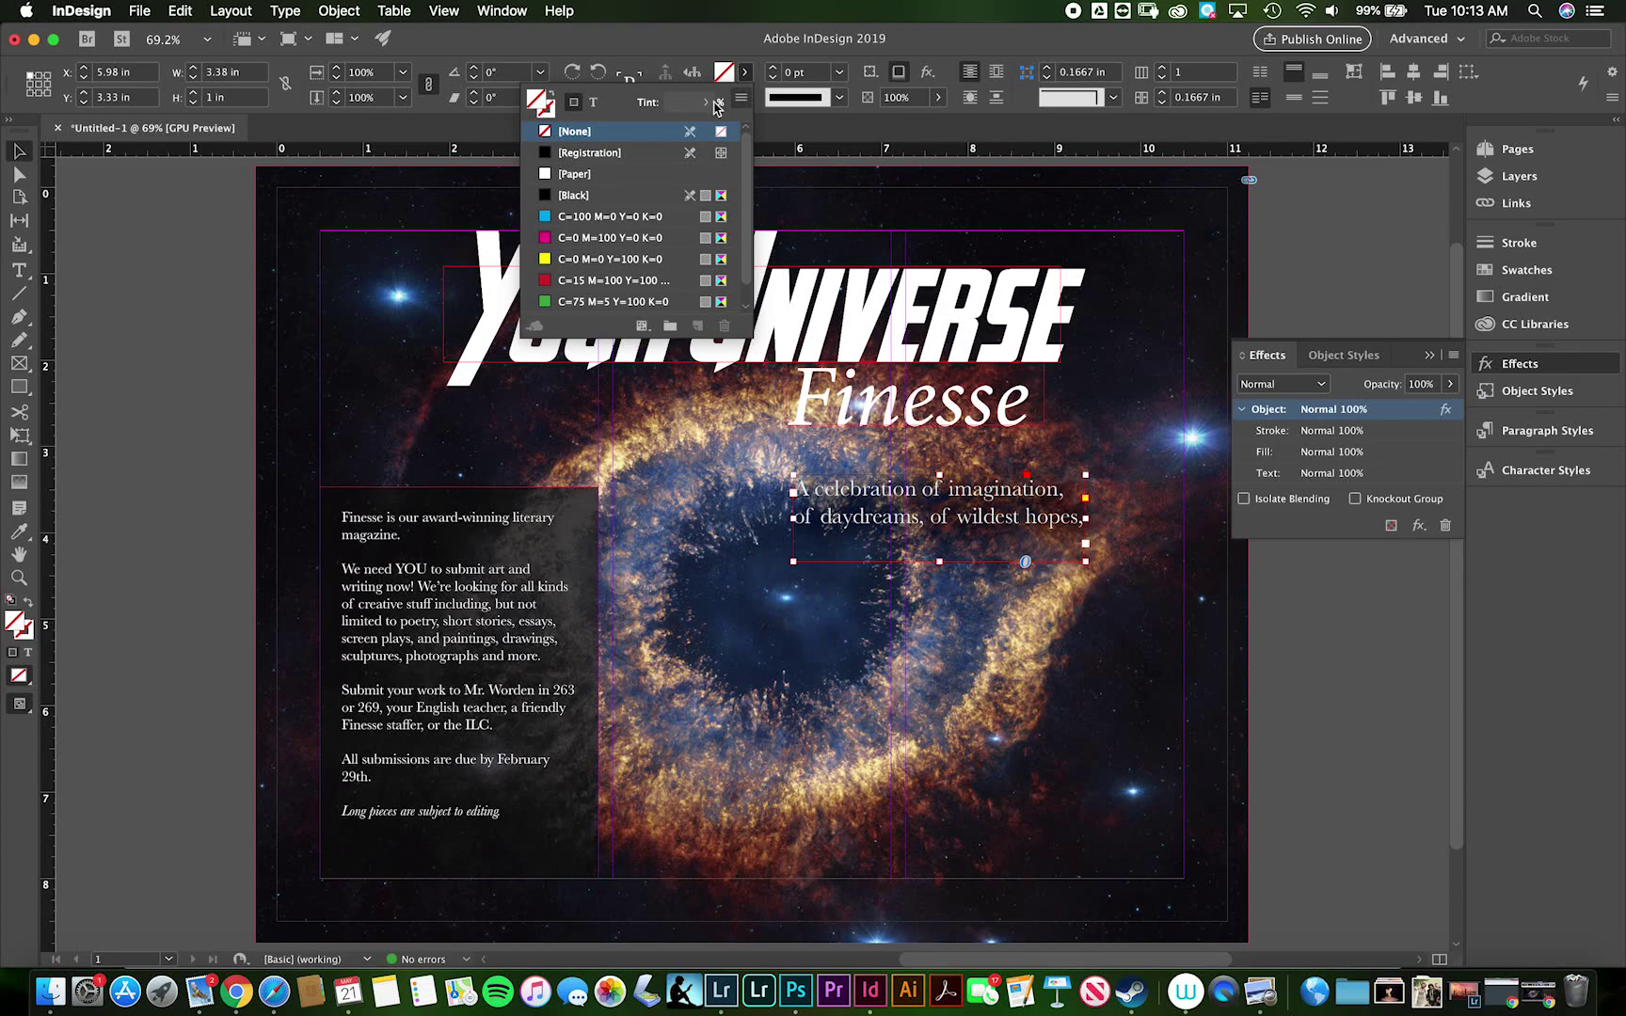
{"action": "left_click", "coordinate": [584, 195]}
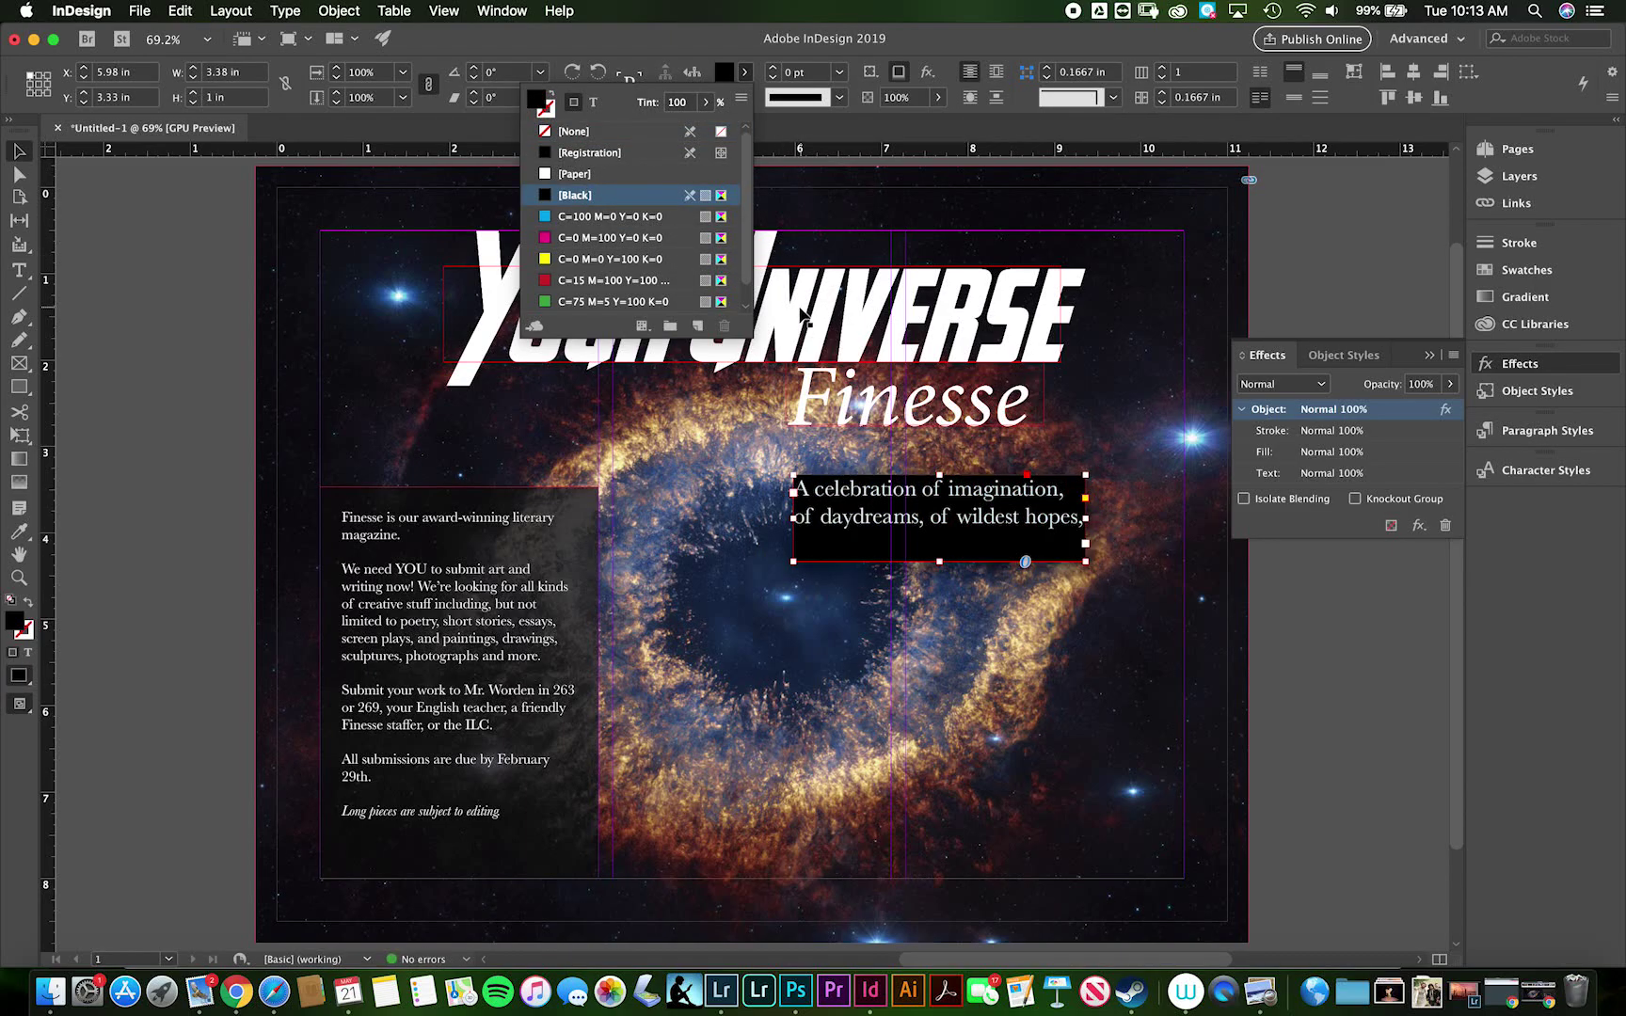
{"action": "left_click", "coordinate": [1450, 384]}
{"action": "left_click_drag", "start_coordinate": [1446, 407], "coordinate": [1439, 409]}
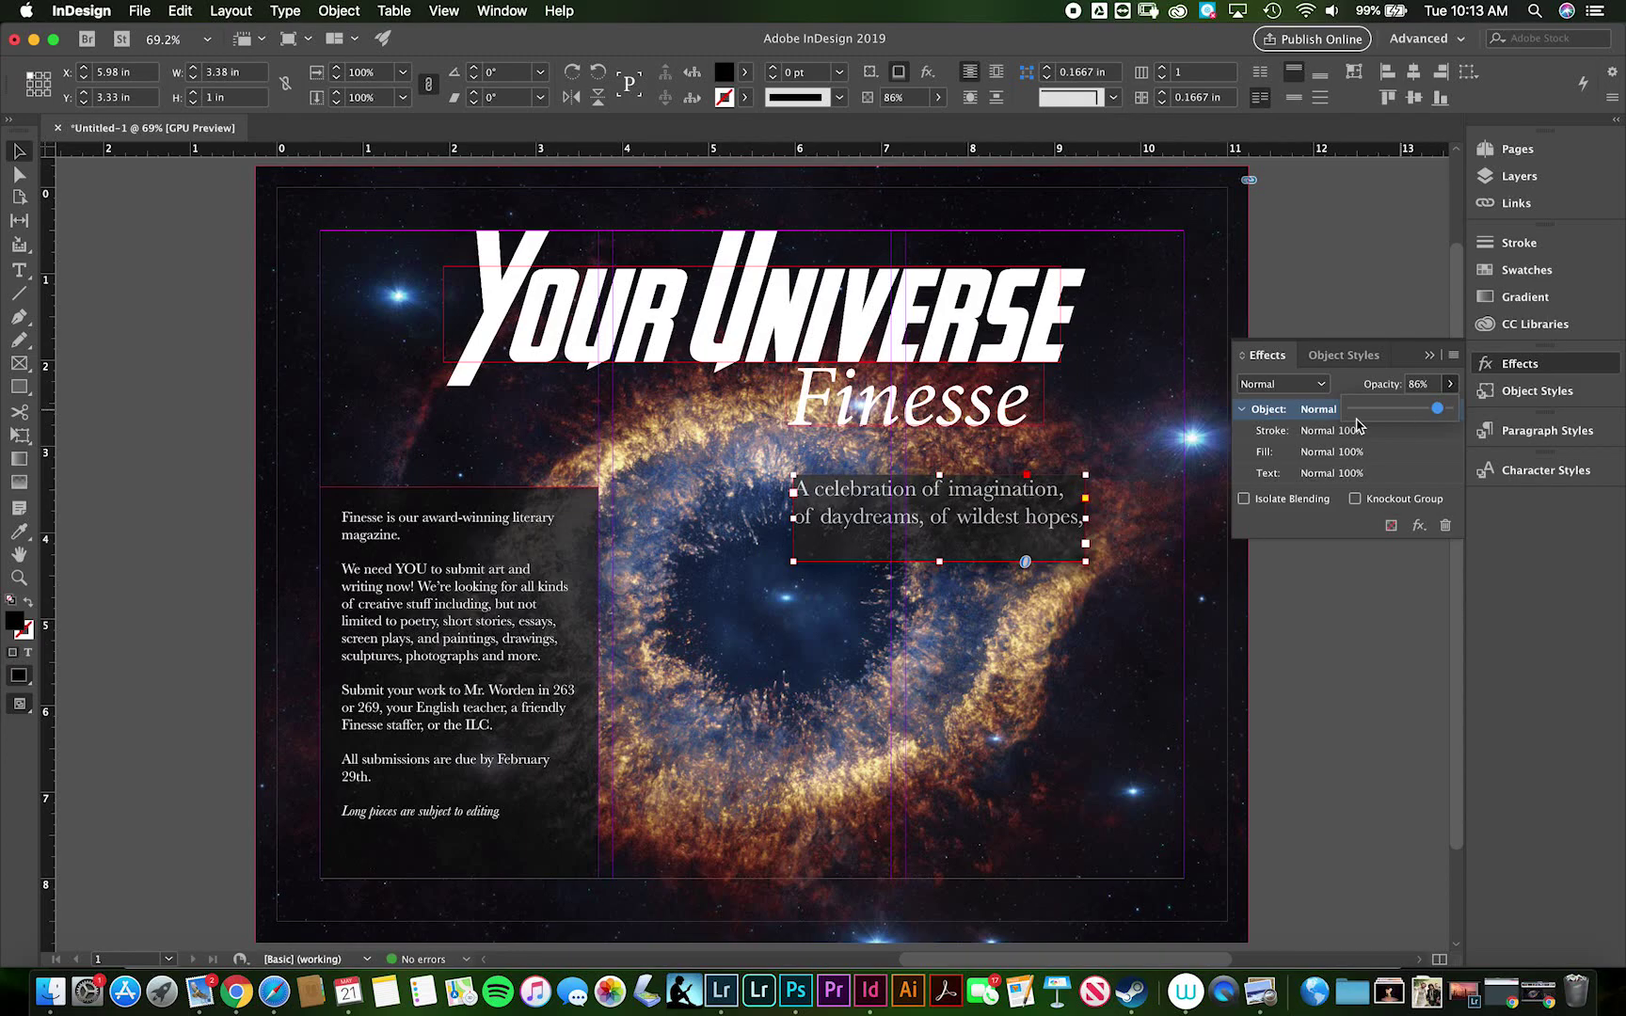
In Text Frame Options, raise the tagline frame's inset spacing to 0.25 in on every side.
{"action": "right_click", "coordinate": [1022, 506]}
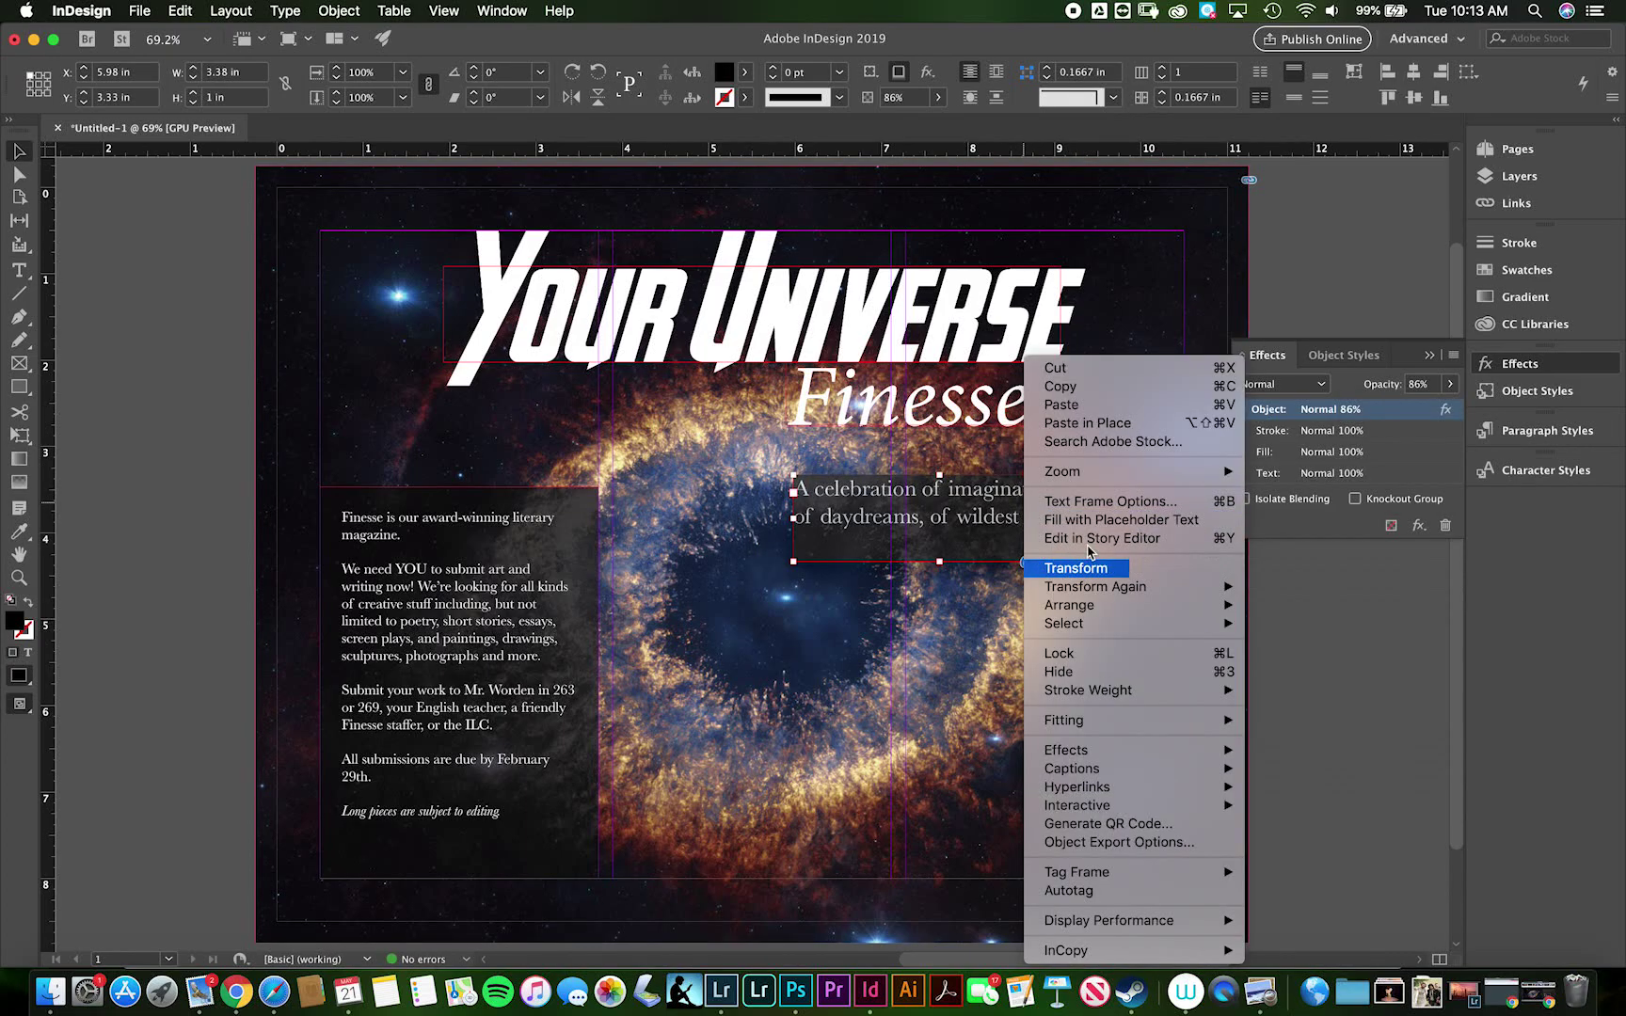
{"action": "left_click", "coordinate": [1108, 504]}
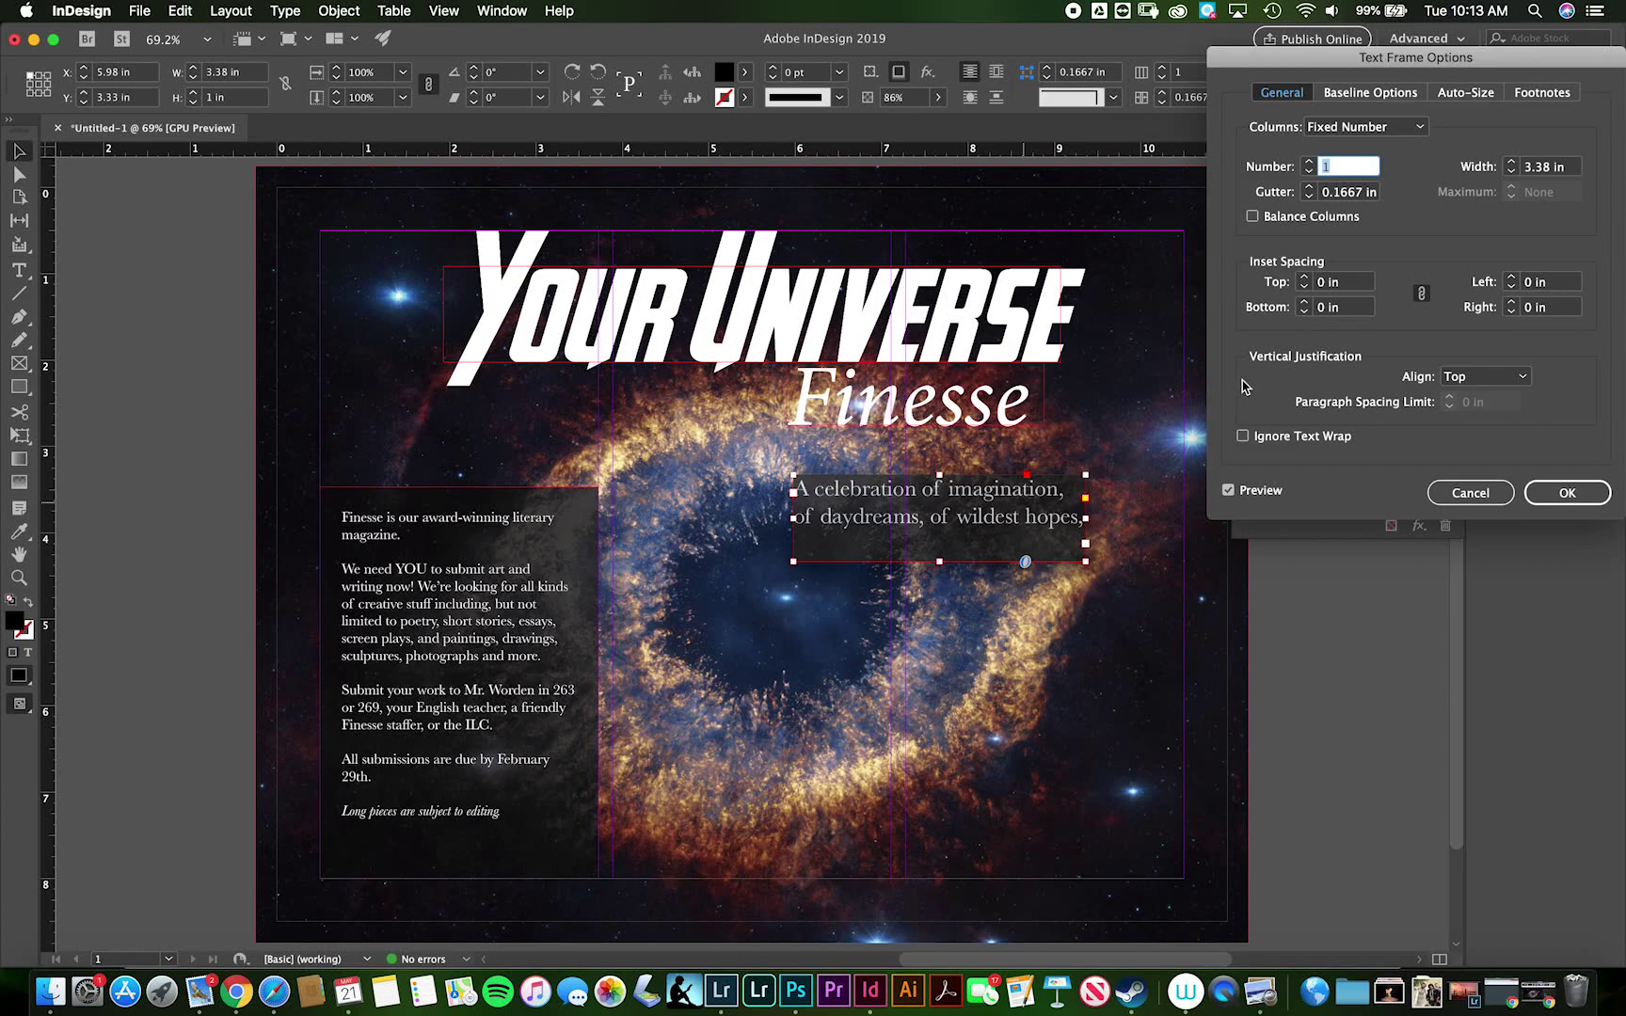
{"action": "left_click", "coordinate": [1303, 280]}
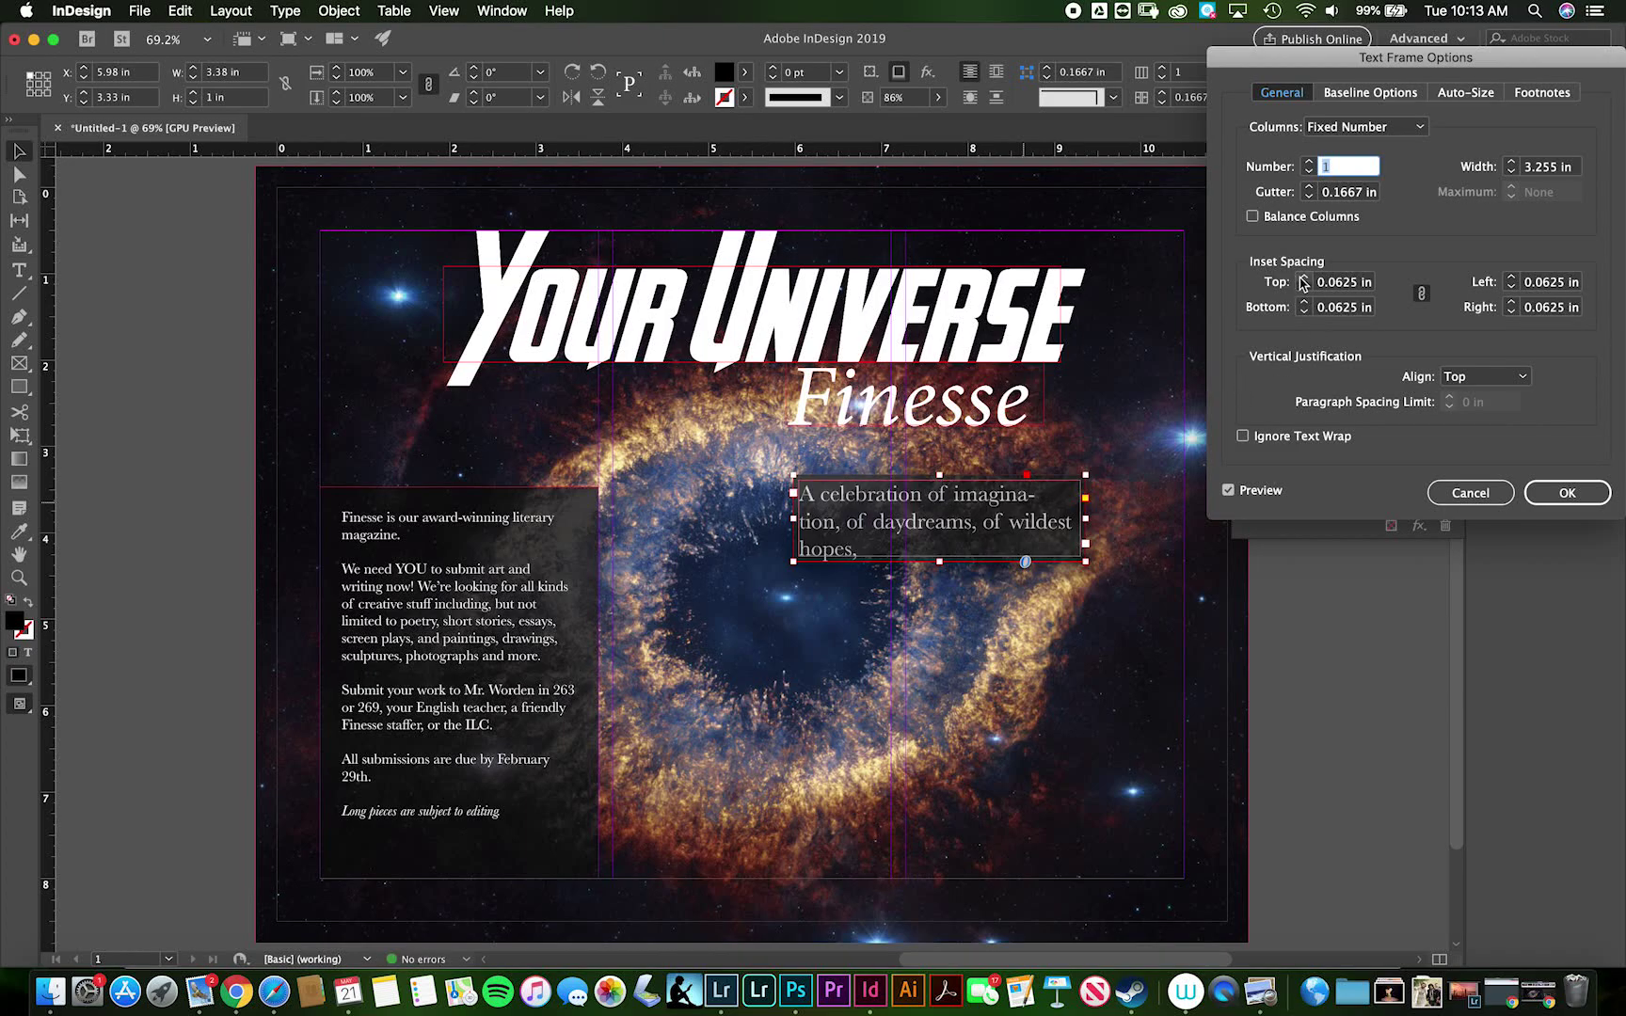
{"action": "left_click", "coordinate": [1303, 279]}
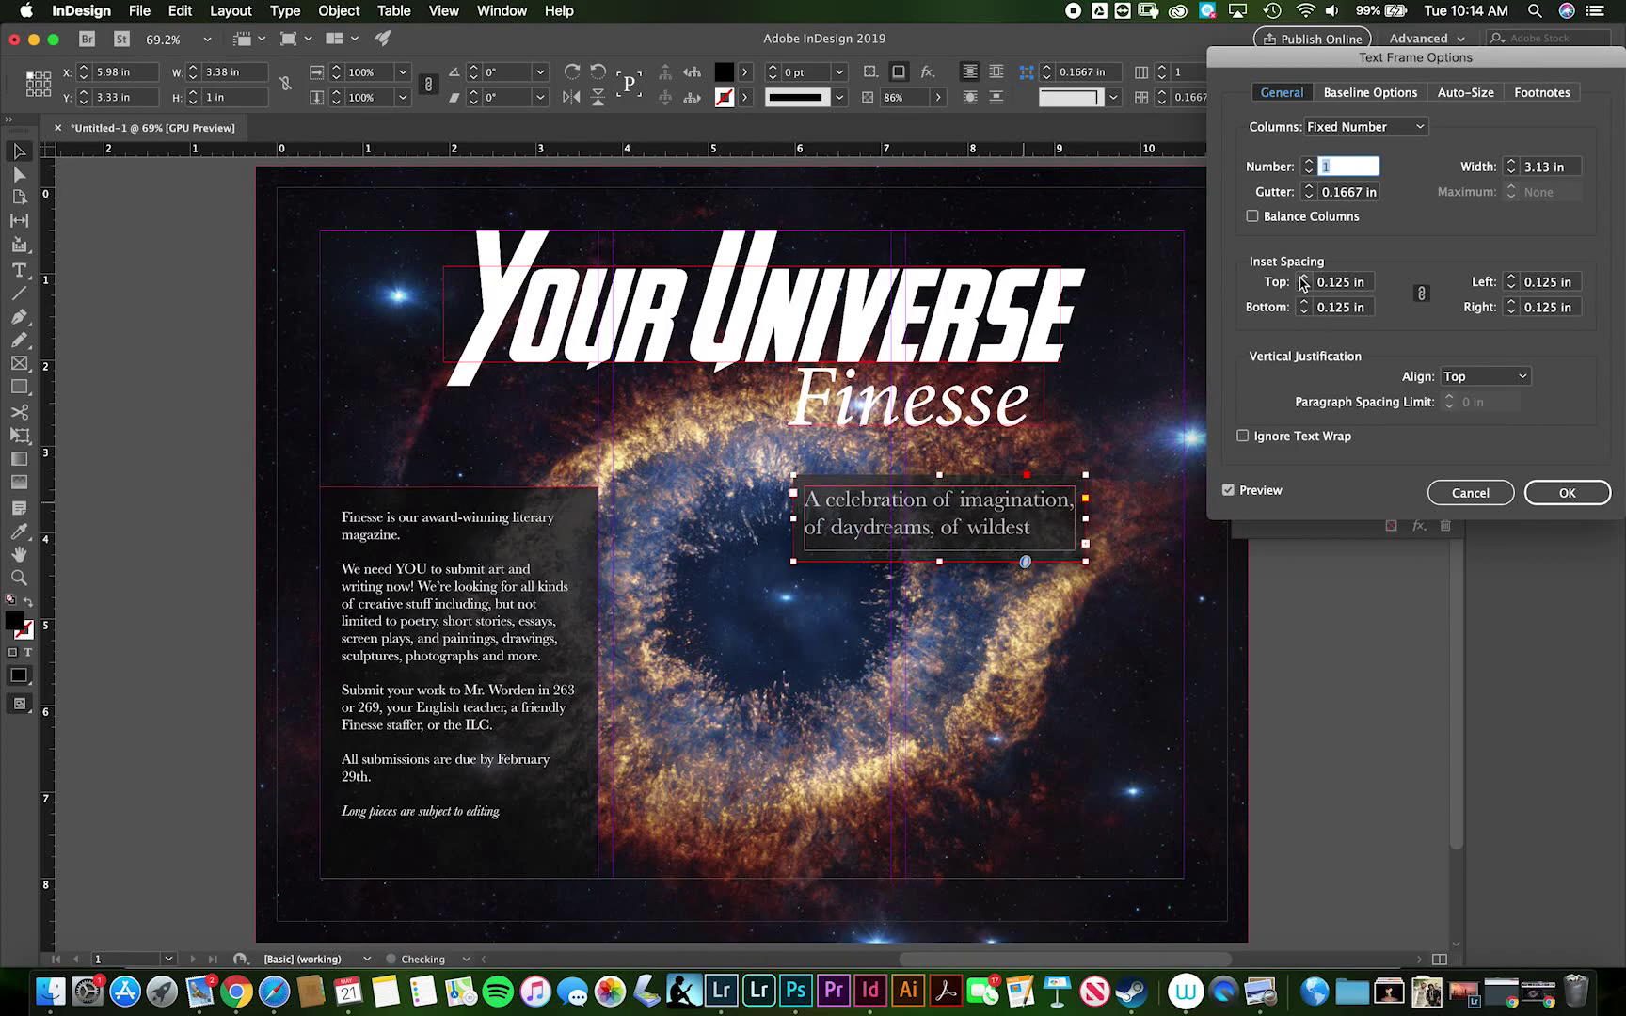
{"action": "left_click", "coordinate": [1303, 279]}
{"action": "left_click", "coordinate": [1303, 280]}
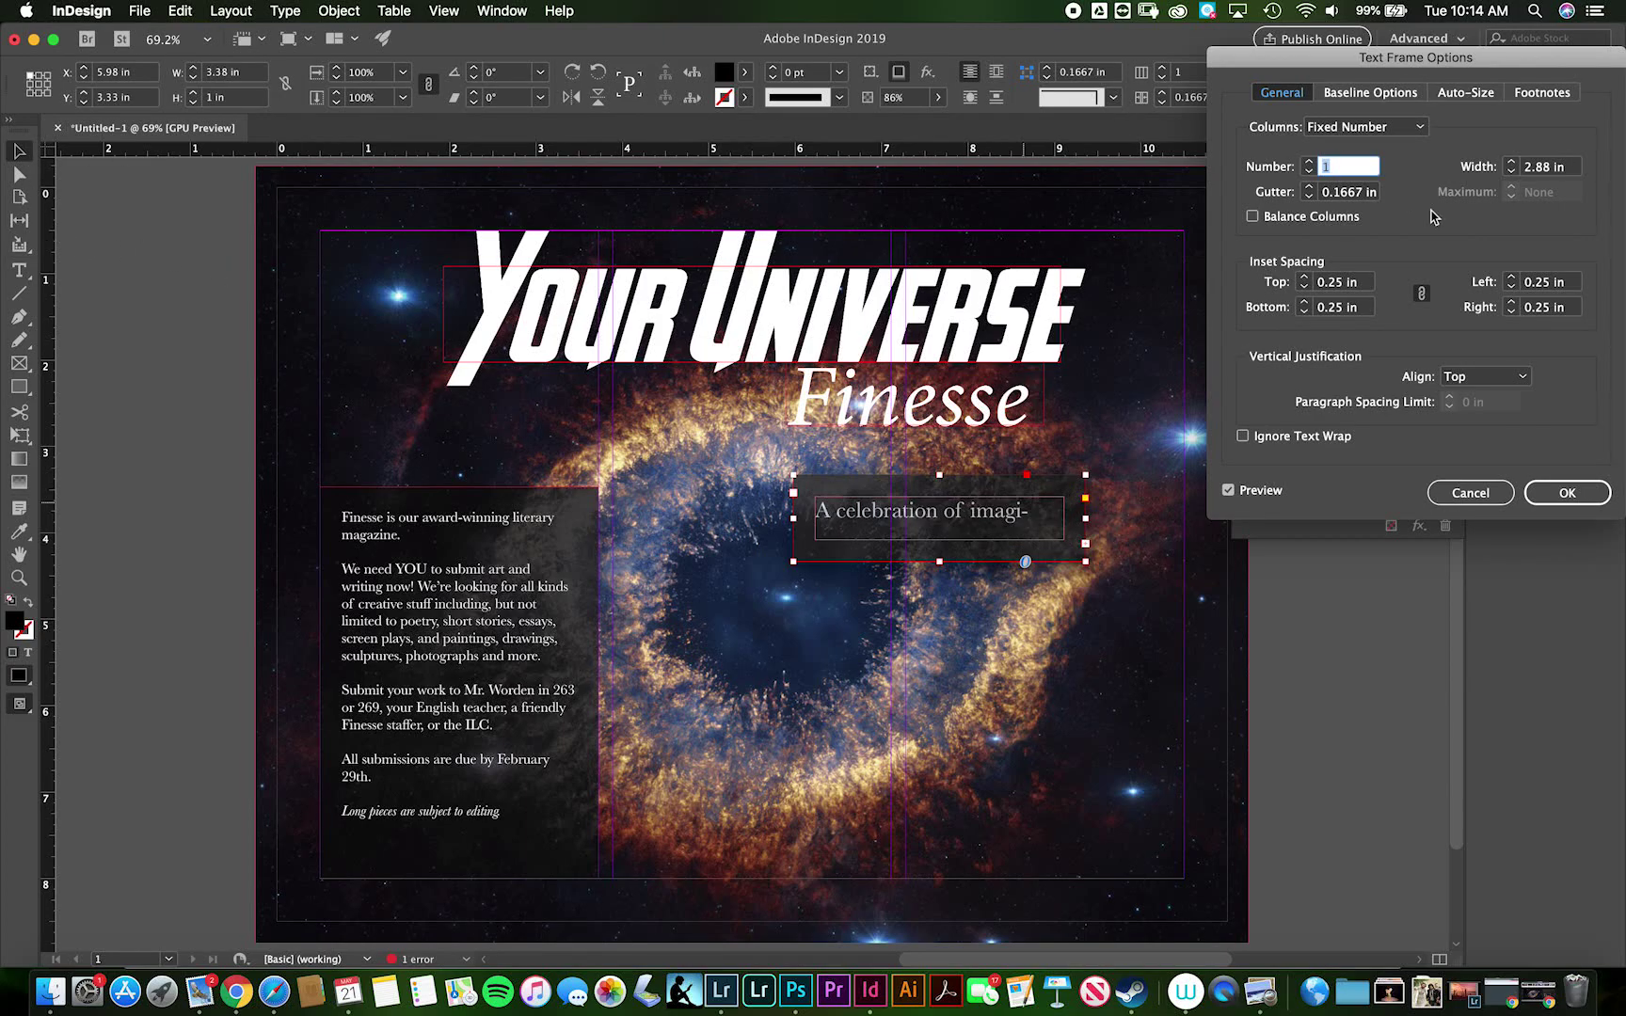
{"action": "left_click", "coordinate": [1579, 493]}
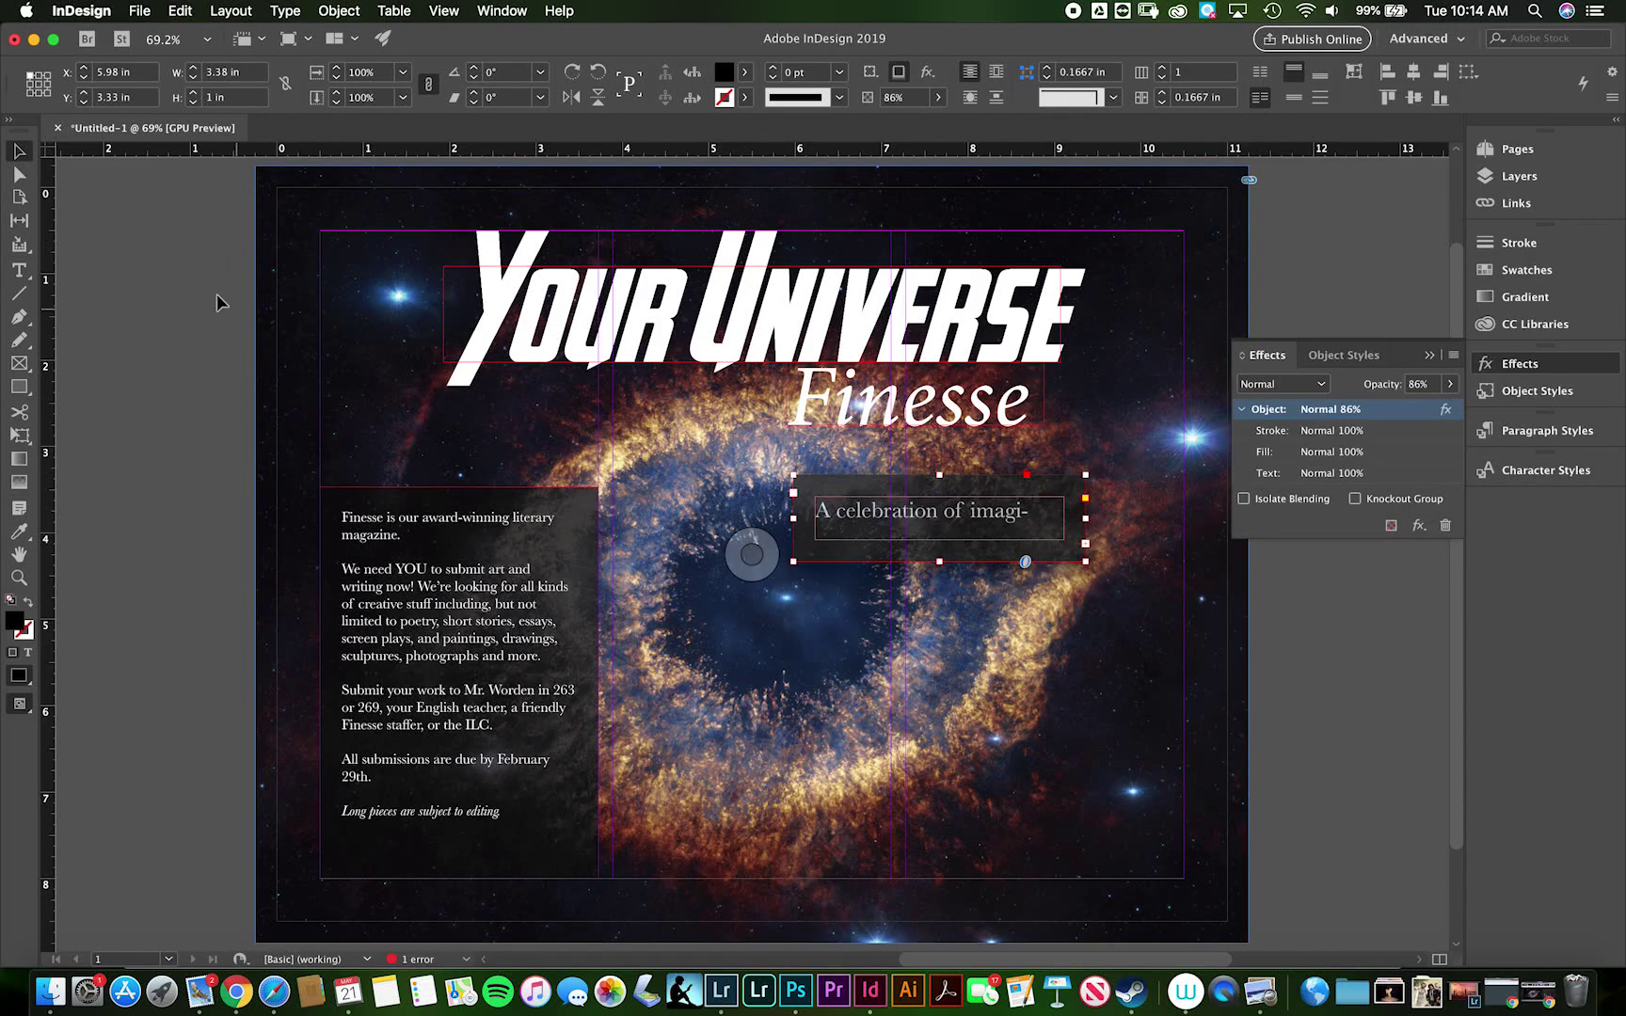
Enlarge the tagline frame, undoing the accidental tilt and rotation.
{"action": "left_click_drag", "start_coordinate": [1086, 560], "coordinate": [1151, 618]}
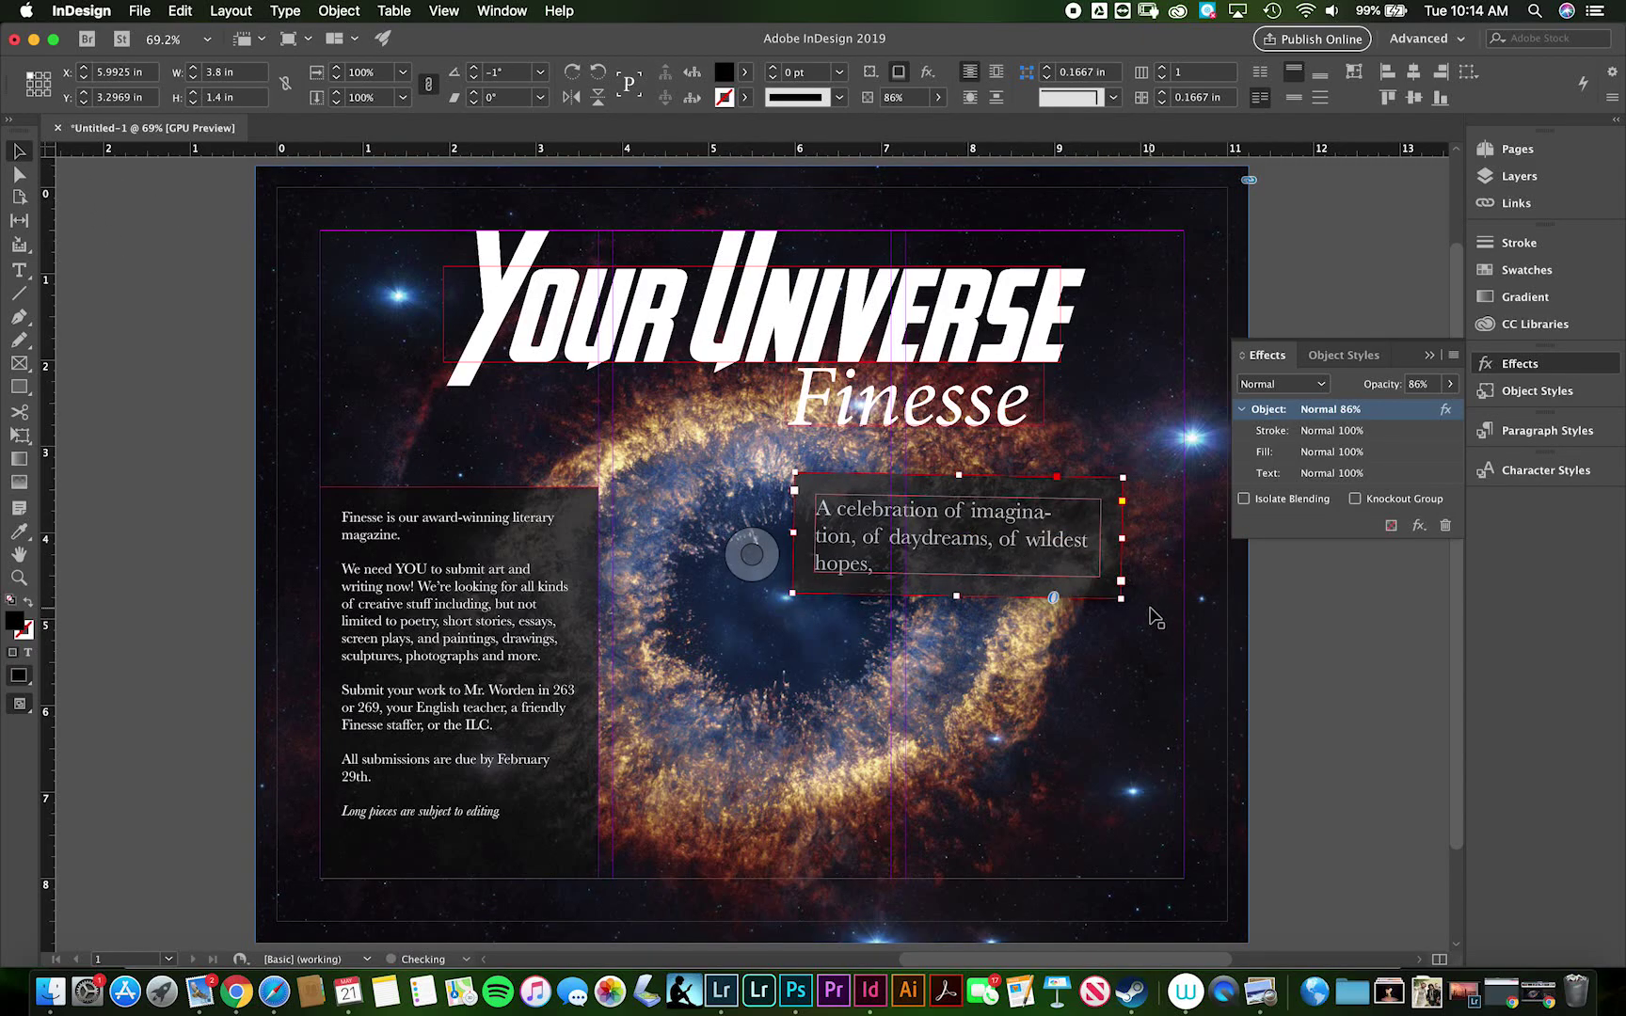
{"action": "key", "text": "super+z"}
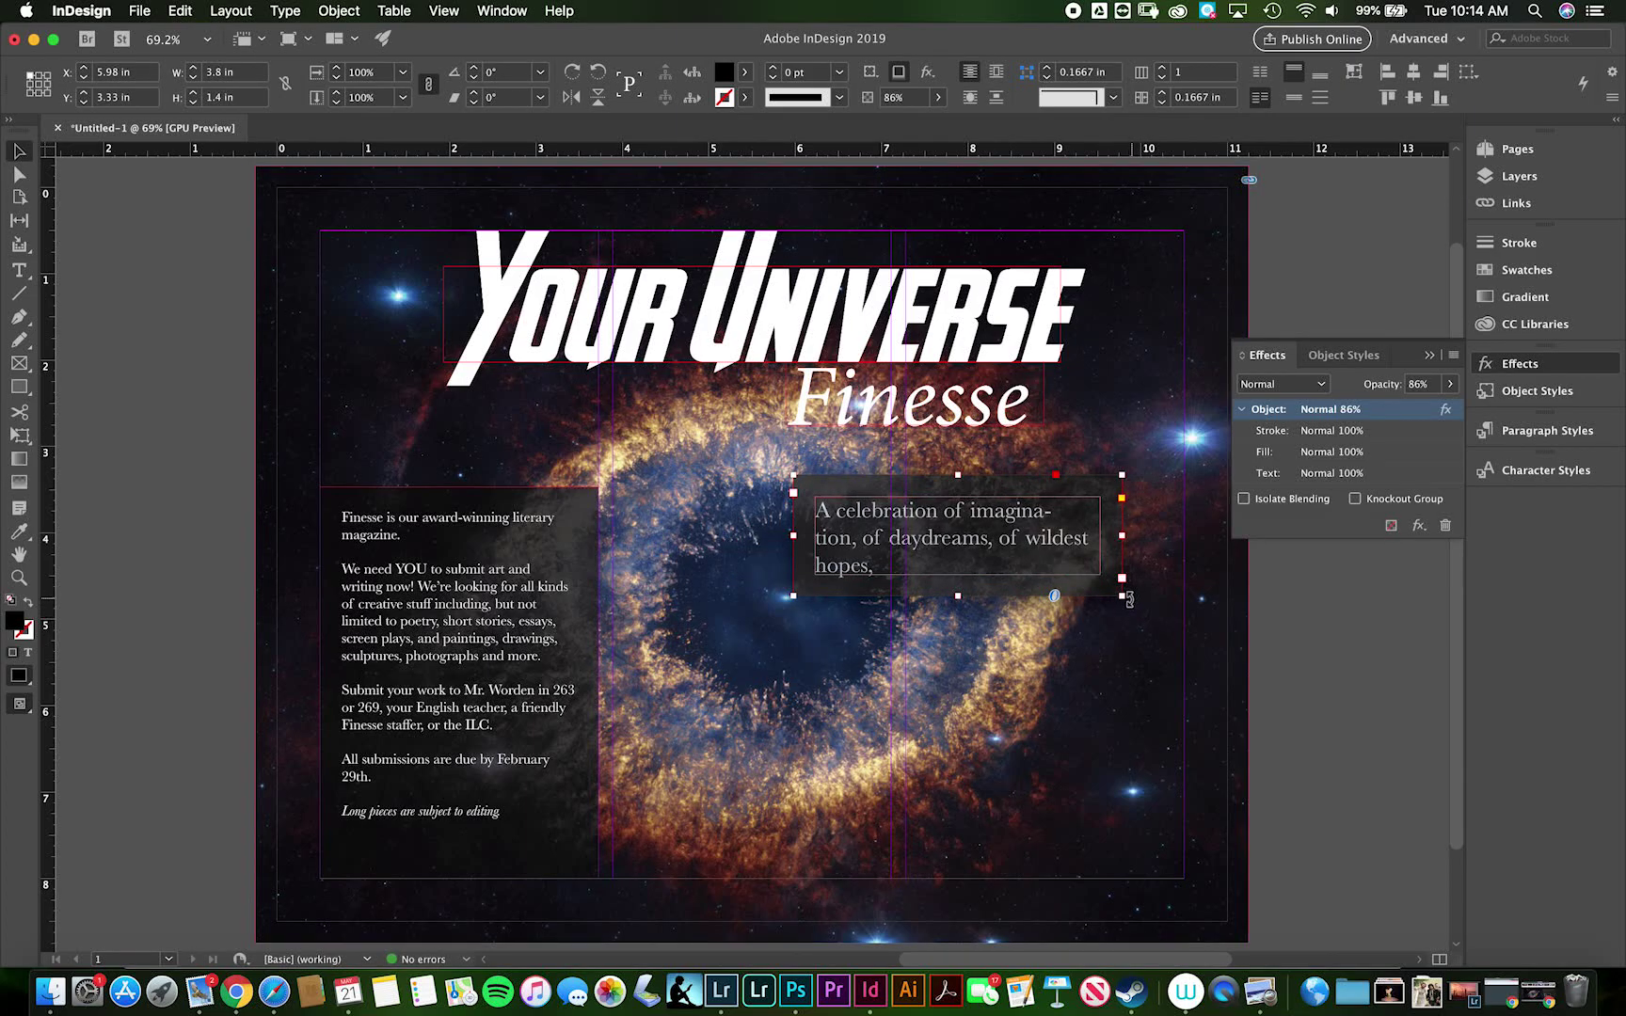
{"action": "left_click_drag", "start_coordinate": [1131, 599], "coordinate": [1136, 720]}
{"action": "key", "text": "super+z"}
Move the tagline frame right under Finesse, nudge it up, and extend its bottom edge.
{"action": "left_click_drag", "start_coordinate": [1046, 548], "coordinate": [1103, 543]}
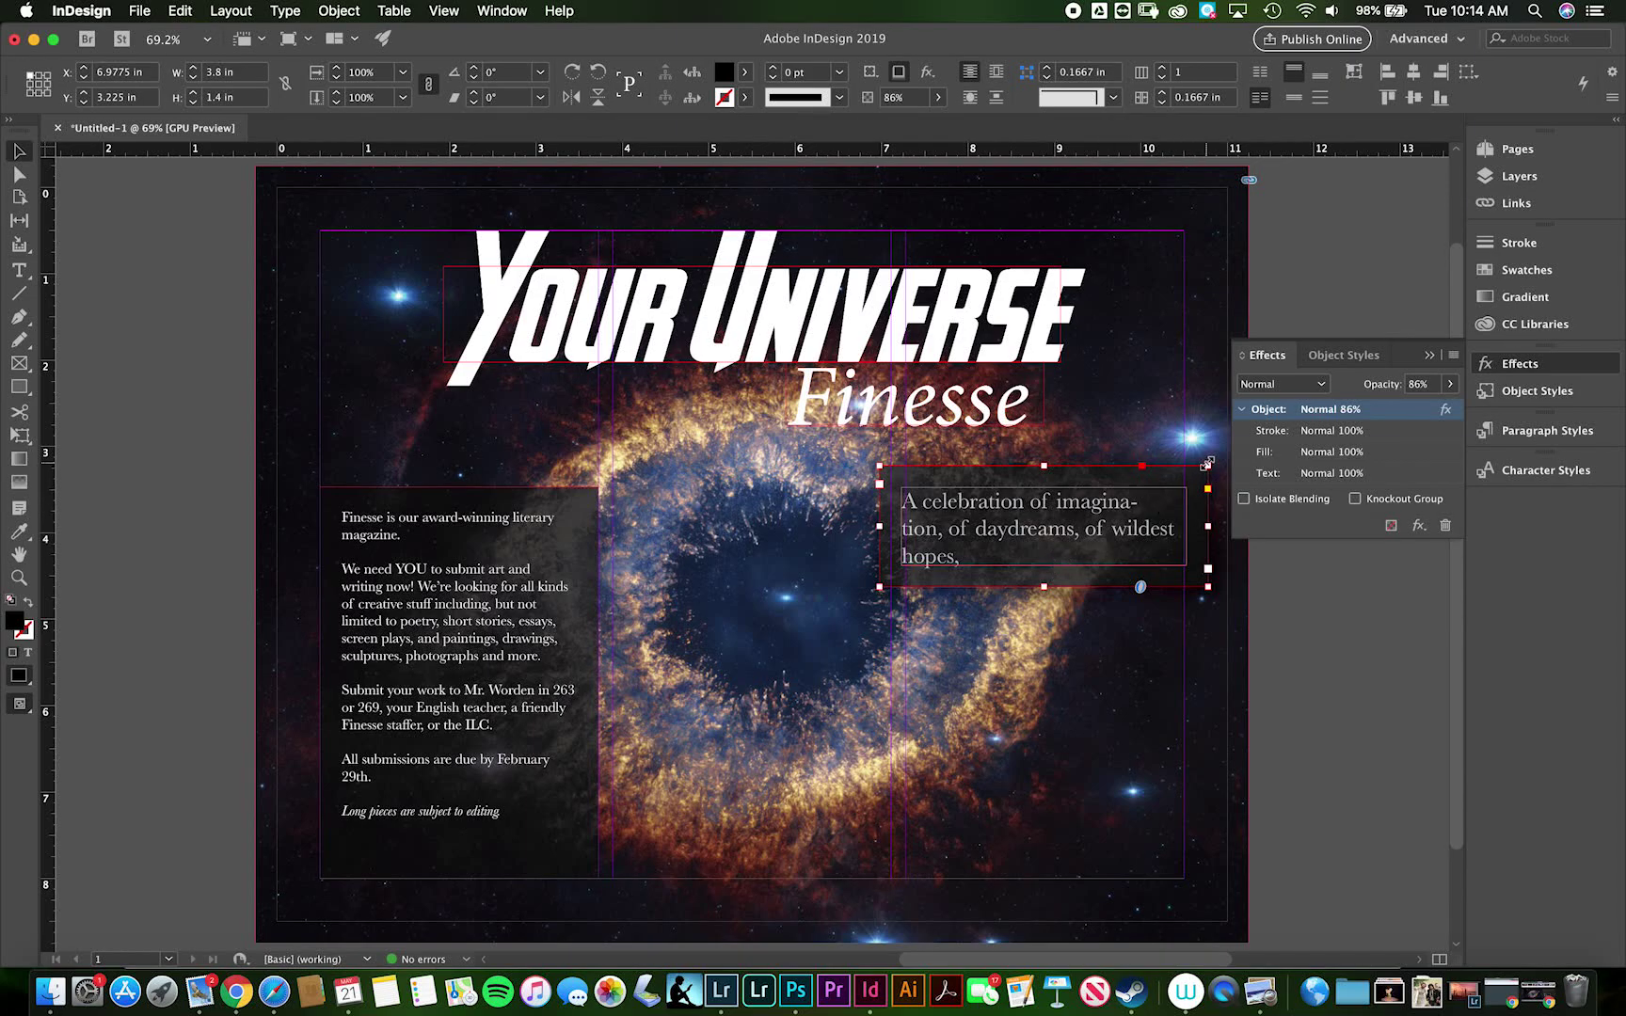
{"action": "left_click_drag", "start_coordinate": [1205, 463], "coordinate": [1204, 464]}
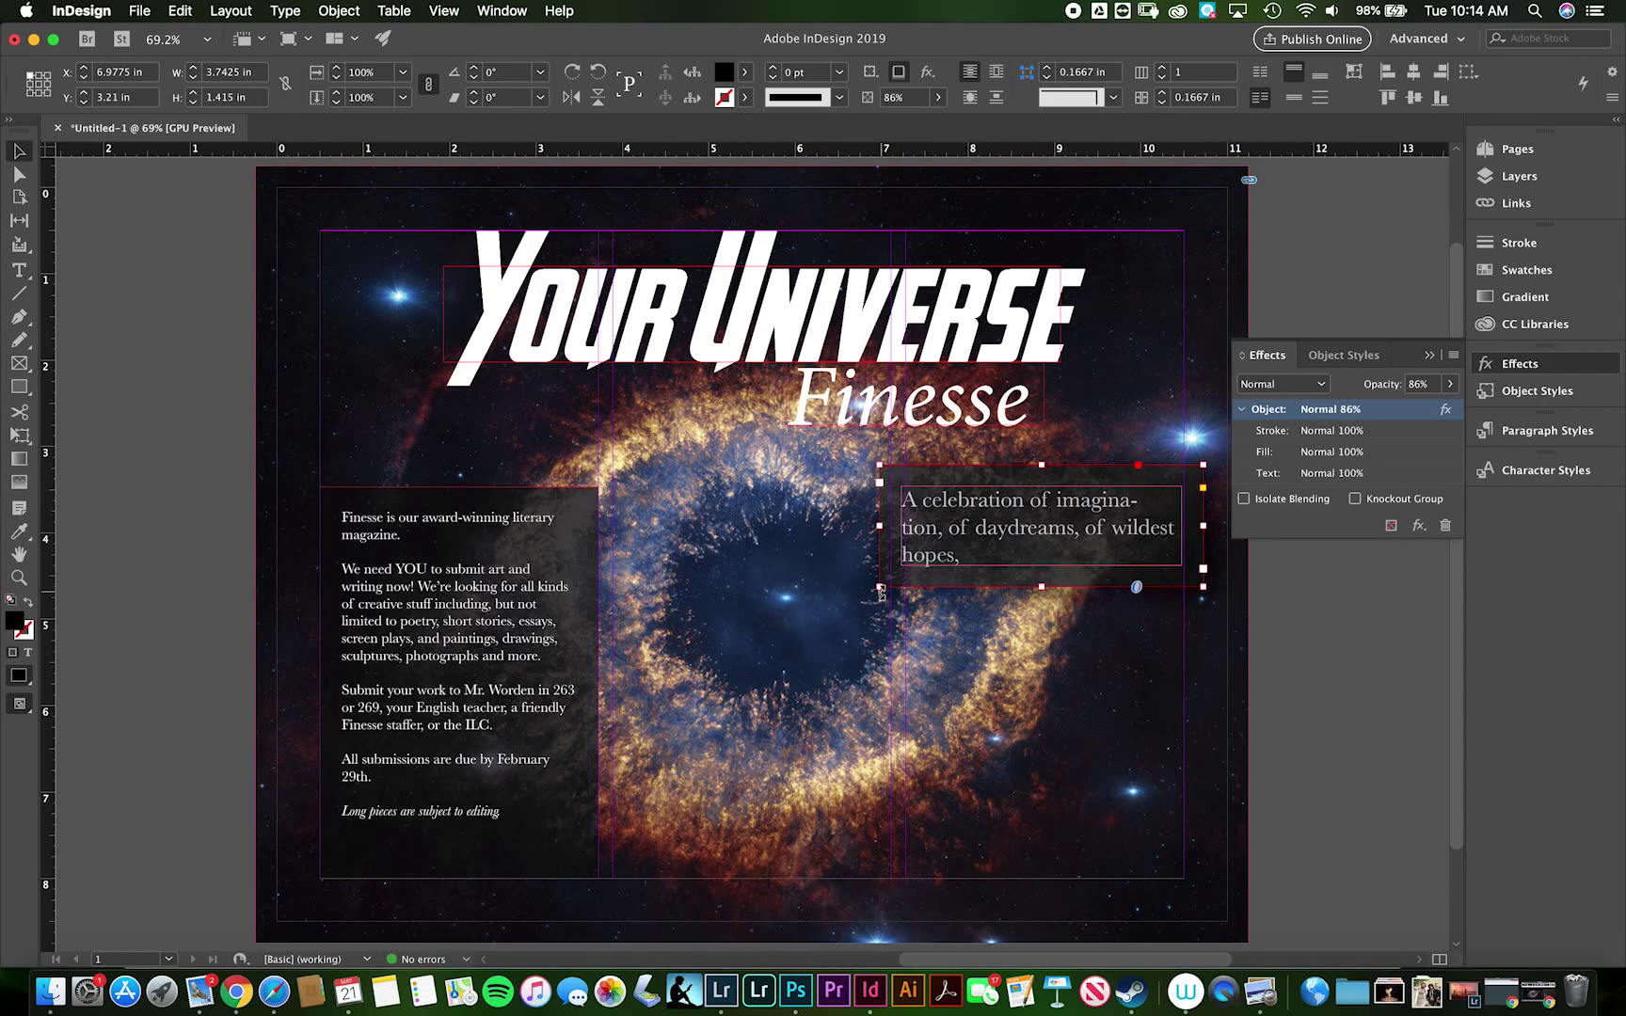
{"action": "left_click_drag", "start_coordinate": [881, 593], "coordinate": [884, 595]}
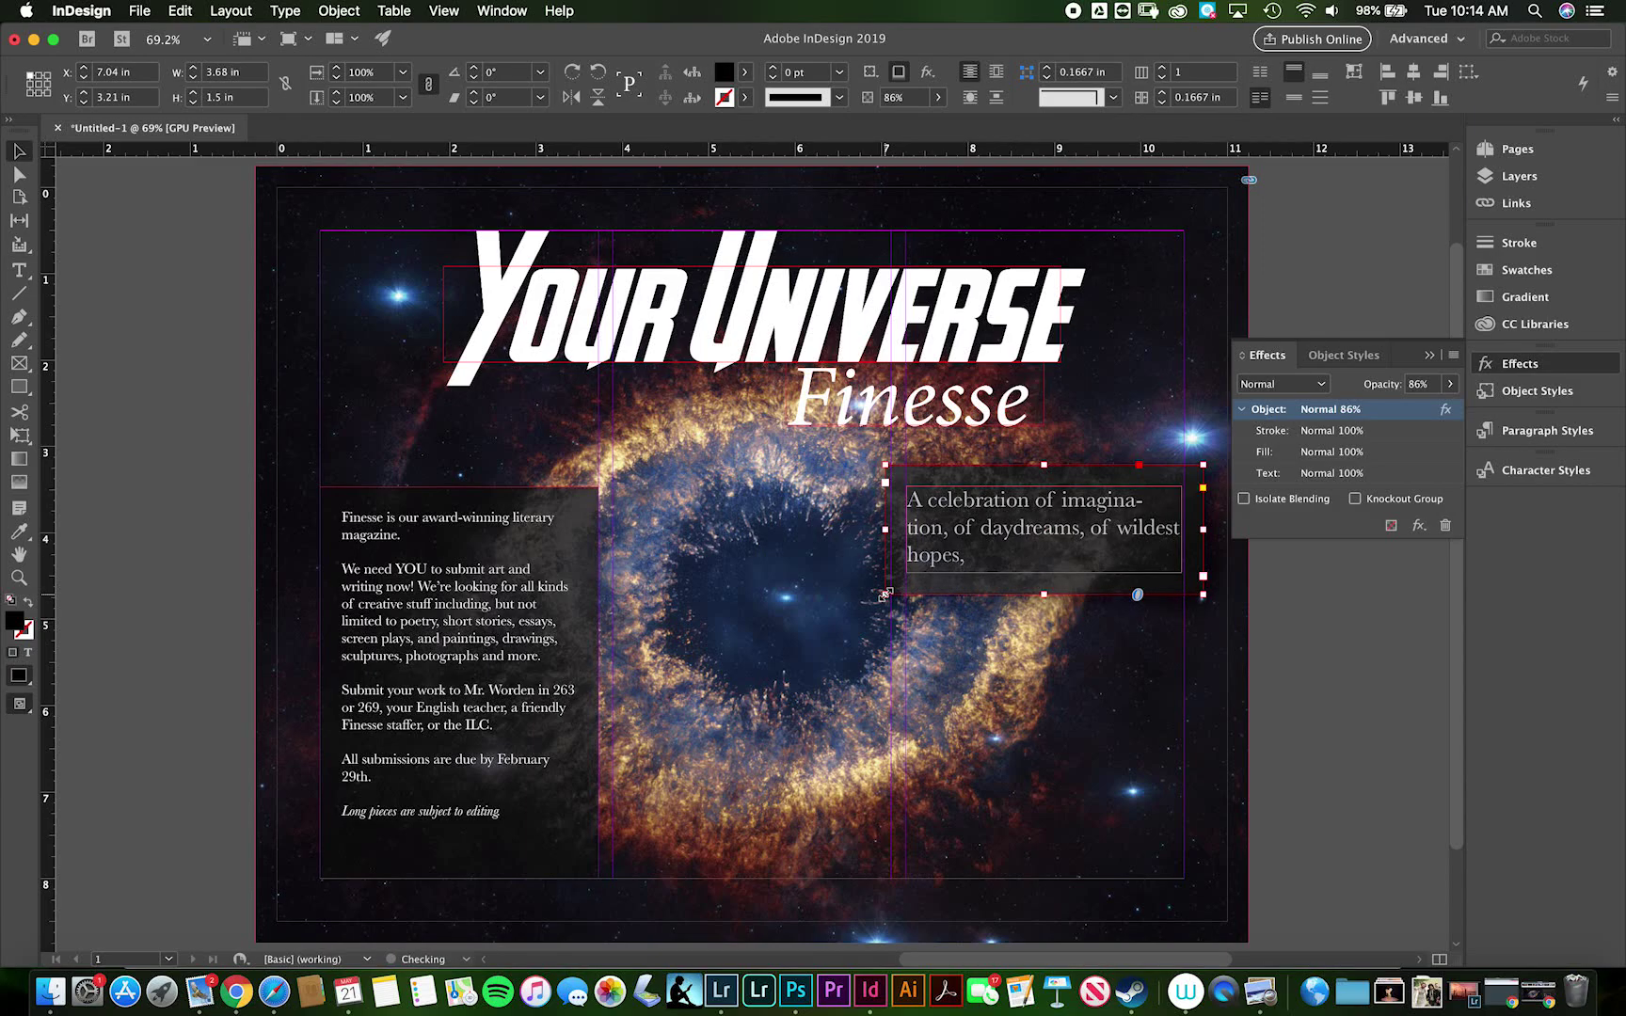
{"action": "key", "text": "Right"}
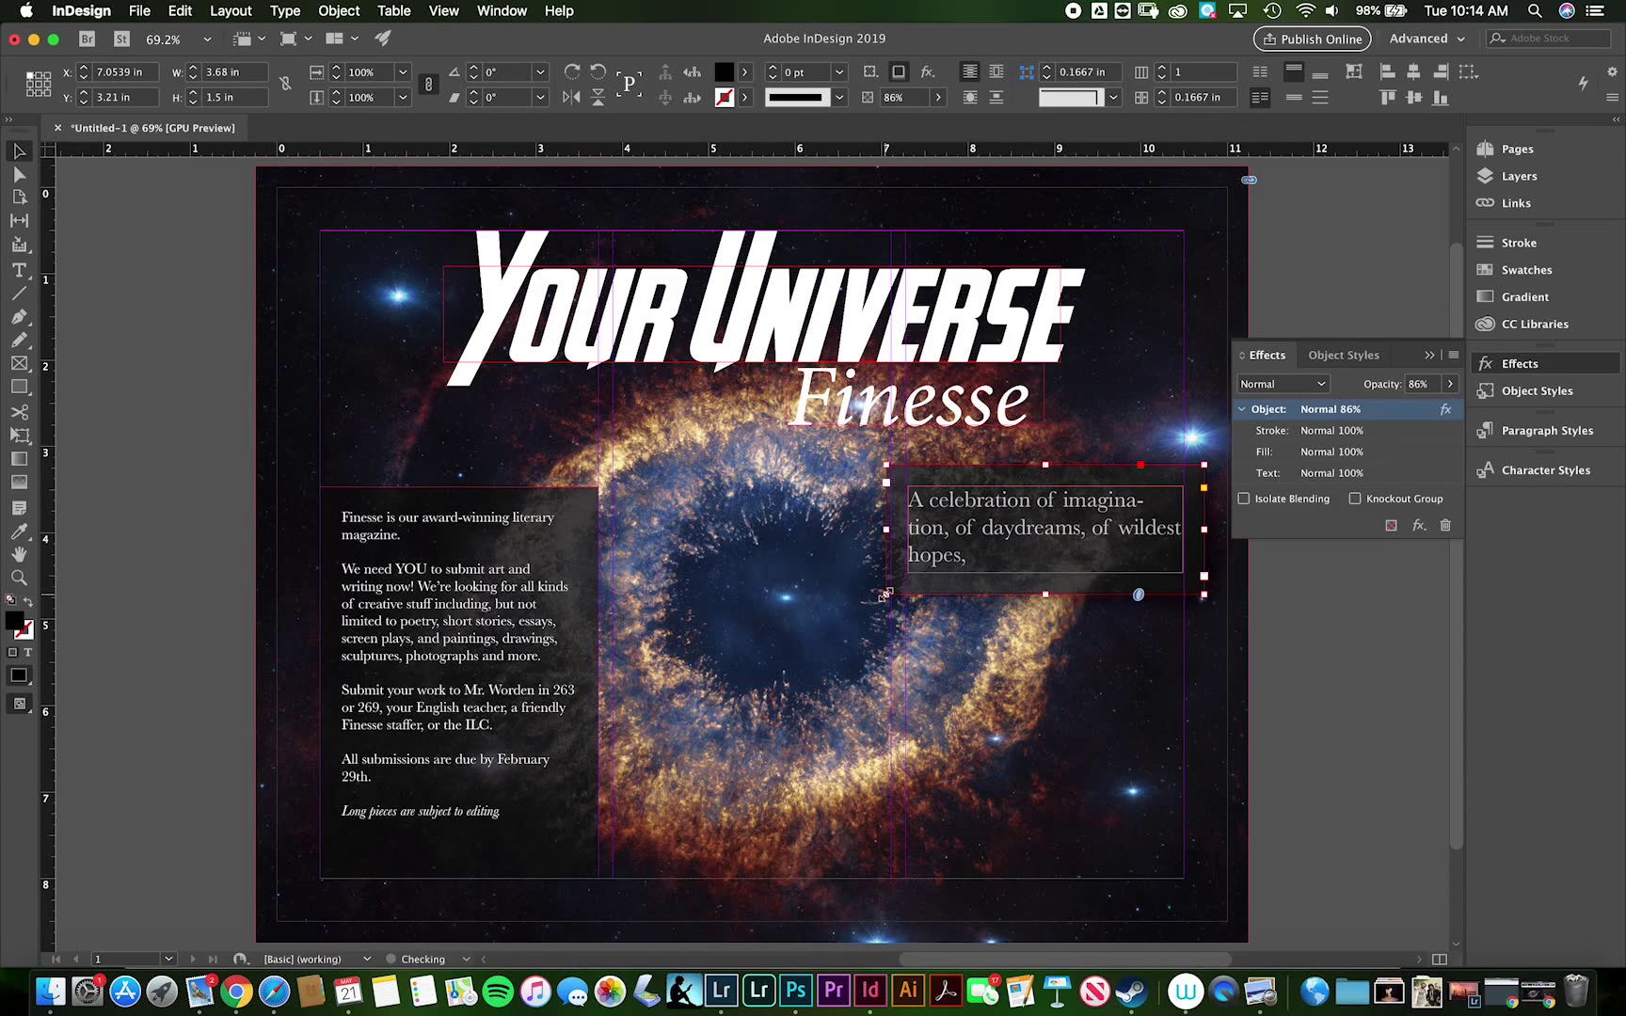
{"action": "key", "text": "Up"}
{"action": "key", "text": "Up"}
{"action": "key", "text": "Up"}
{"action": "key", "text": "Up"}
{"action": "key", "text": "Up"}
{"action": "key", "text": "Up"}
{"action": "key", "text": "Up"}
{"action": "key", "text": "Up"}
{"action": "key", "text": "Up"}
{"action": "key", "text": "Up"}
{"action": "key", "text": "Up"}
{"action": "key", "text": "Up"}
{"action": "key", "text": "Up"}
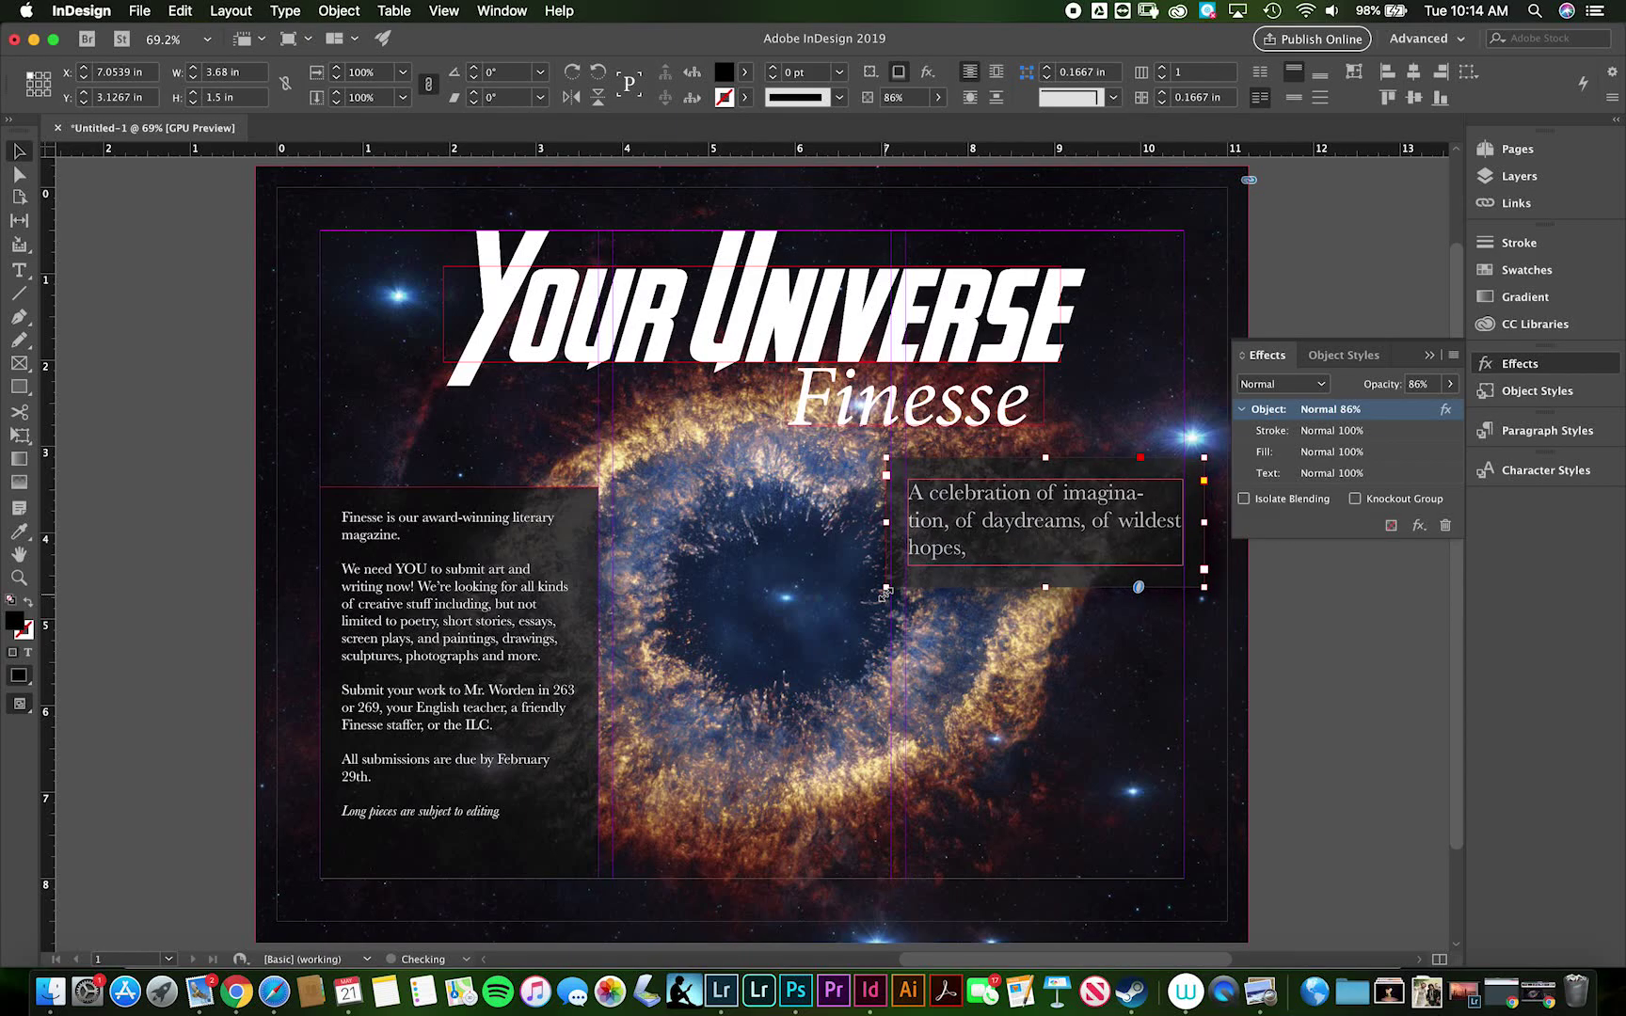
{"action": "key", "text": "Up"}
{"action": "key", "text": "Up"}
{"action": "key", "text": "Up"}
{"action": "key", "text": "Up"}
{"action": "key", "text": "Up"}
{"action": "key", "text": "Up"}
{"action": "key", "text": "Up"}
{"action": "key", "text": "Up"}
{"action": "key", "text": "Up"}
{"action": "key", "text": "Up"}
{"action": "key", "text": "Up"}
{"action": "key", "text": "Up"}
{"action": "key", "text": "Up"}
{"action": "key", "text": "Up"}
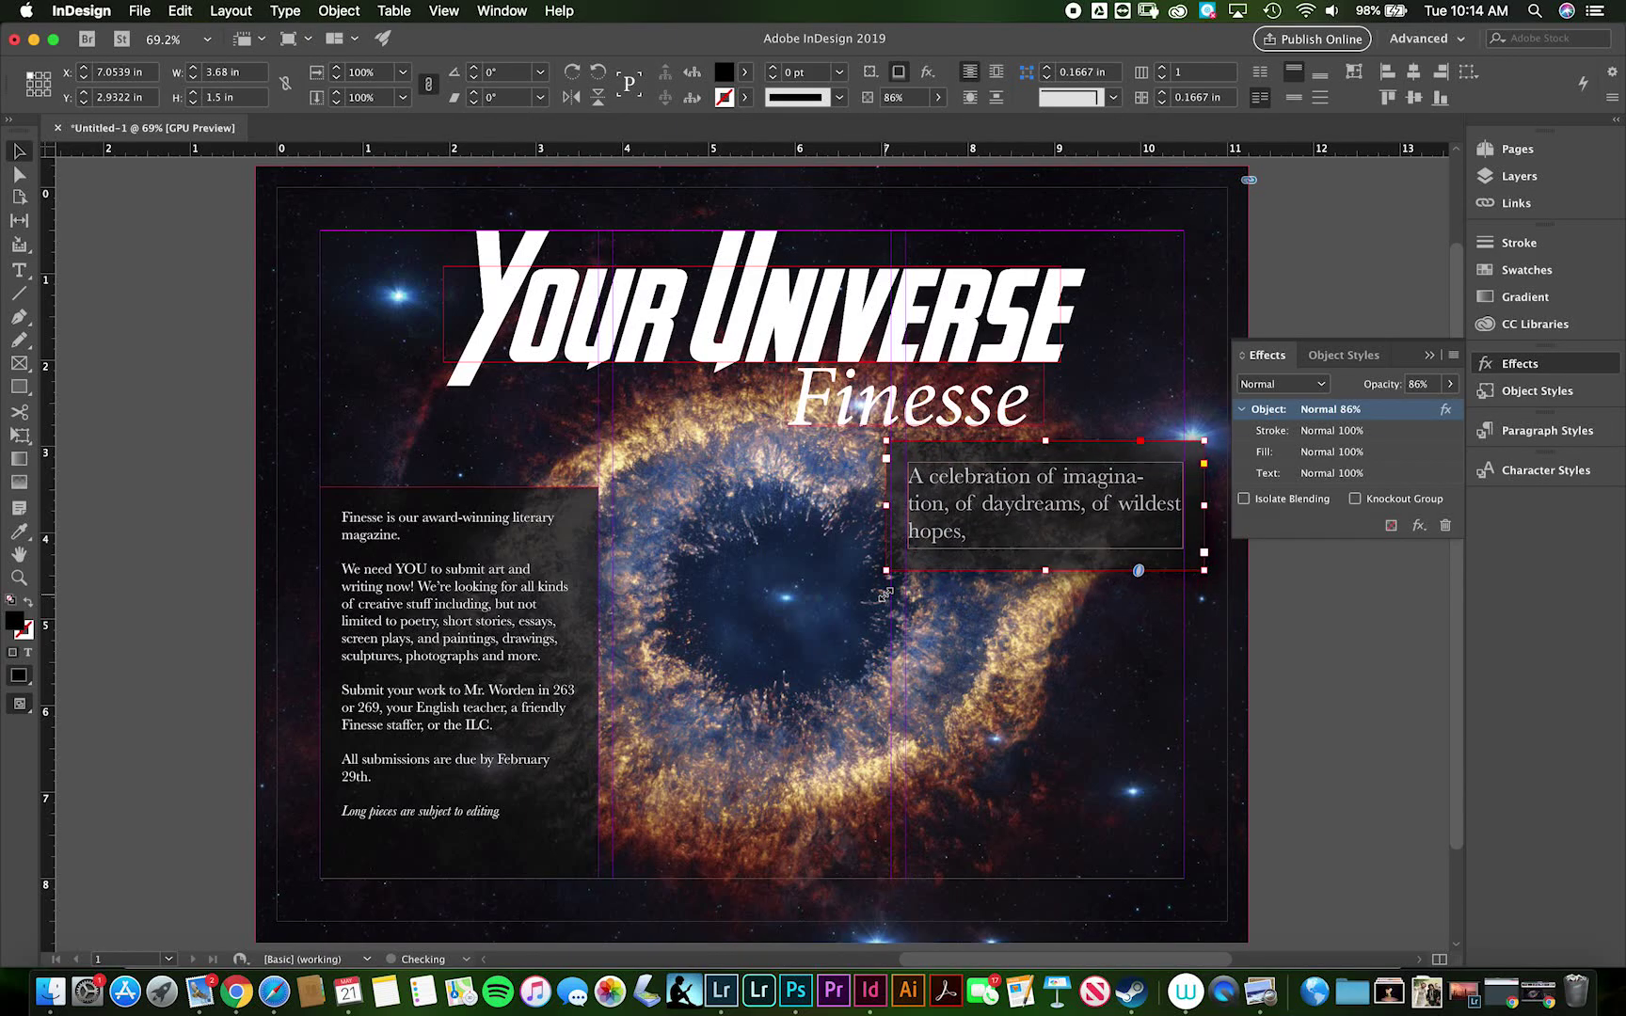
{"action": "key", "text": "Up"}
{"action": "key", "text": "Up"}
{"action": "key", "text": "Up"}
{"action": "key", "text": "Up"}
{"action": "key", "text": "Up"}
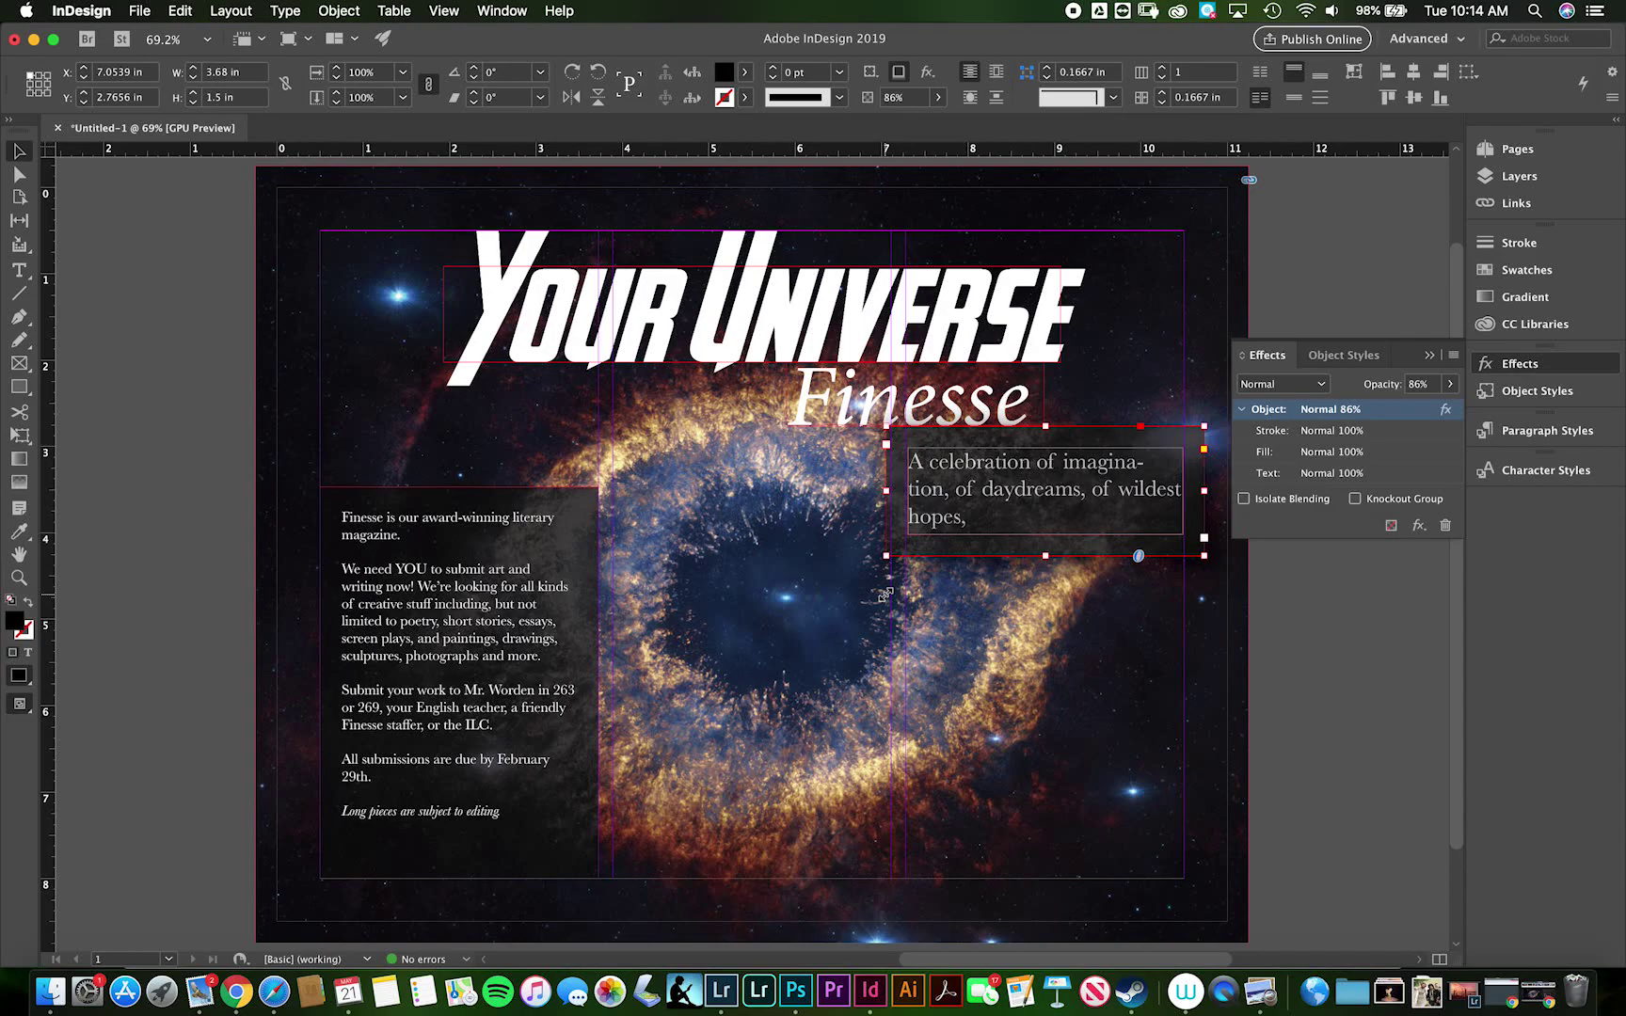
{"action": "left_click_drag", "start_coordinate": [1048, 555], "coordinate": [1046, 610]}
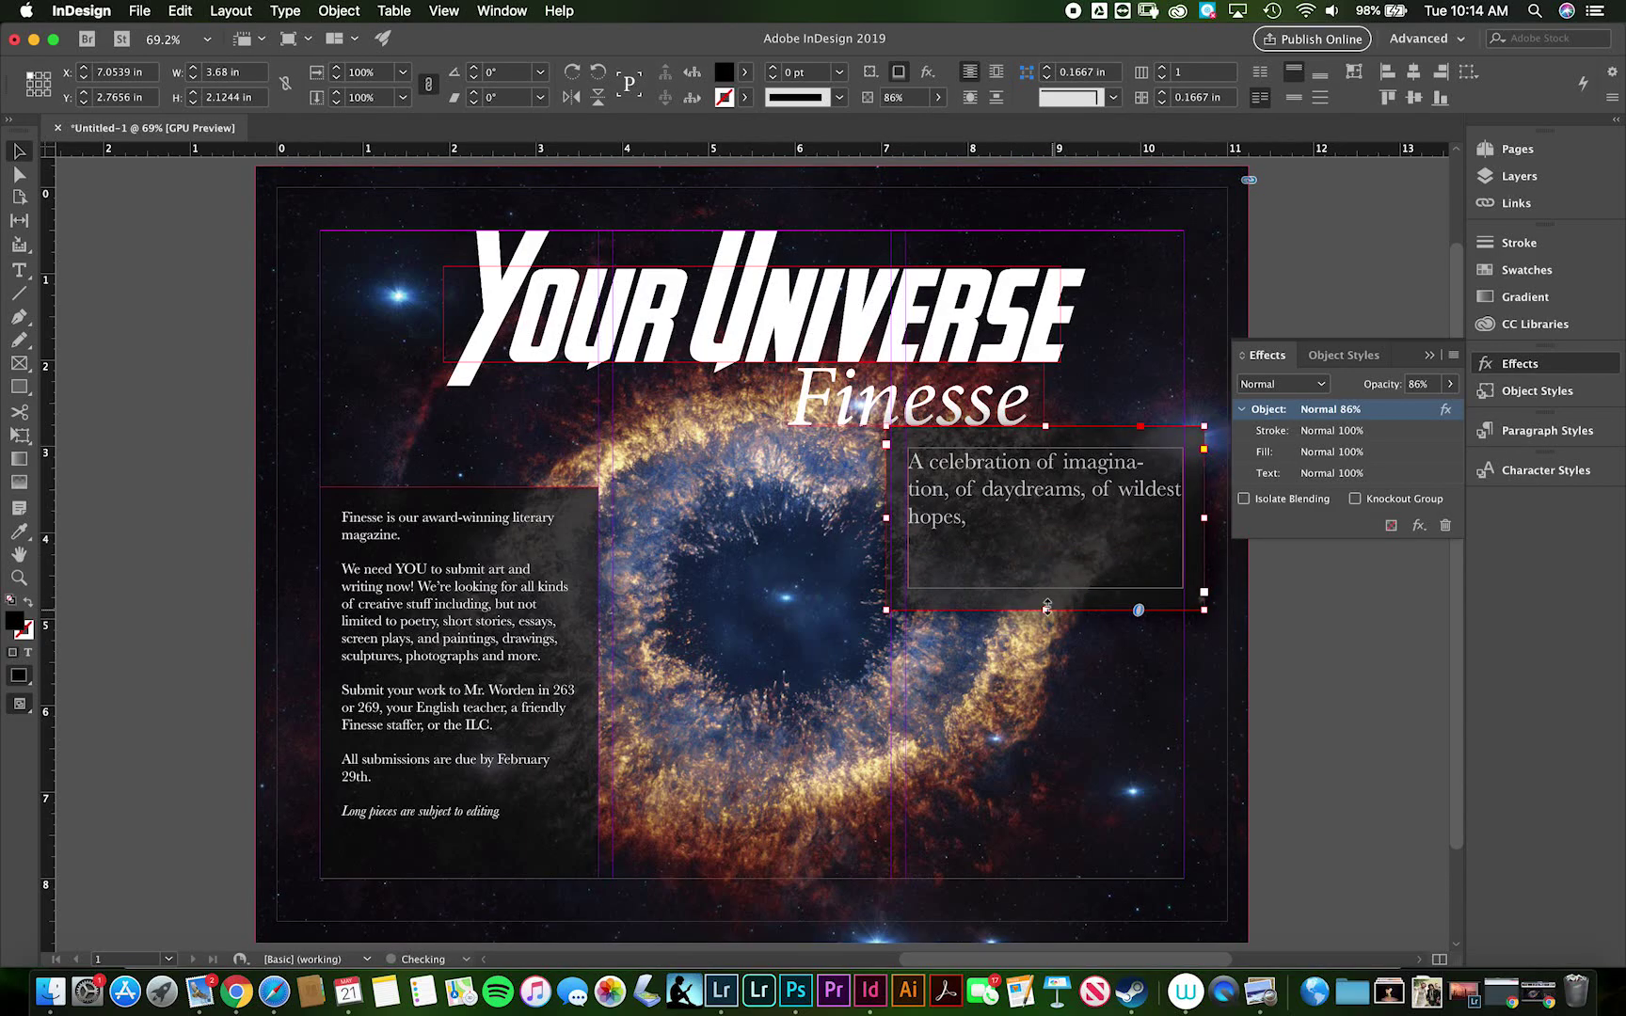
Set all three tagline lines to 24 pt.
{"action": "left_click", "coordinate": [989, 534]}
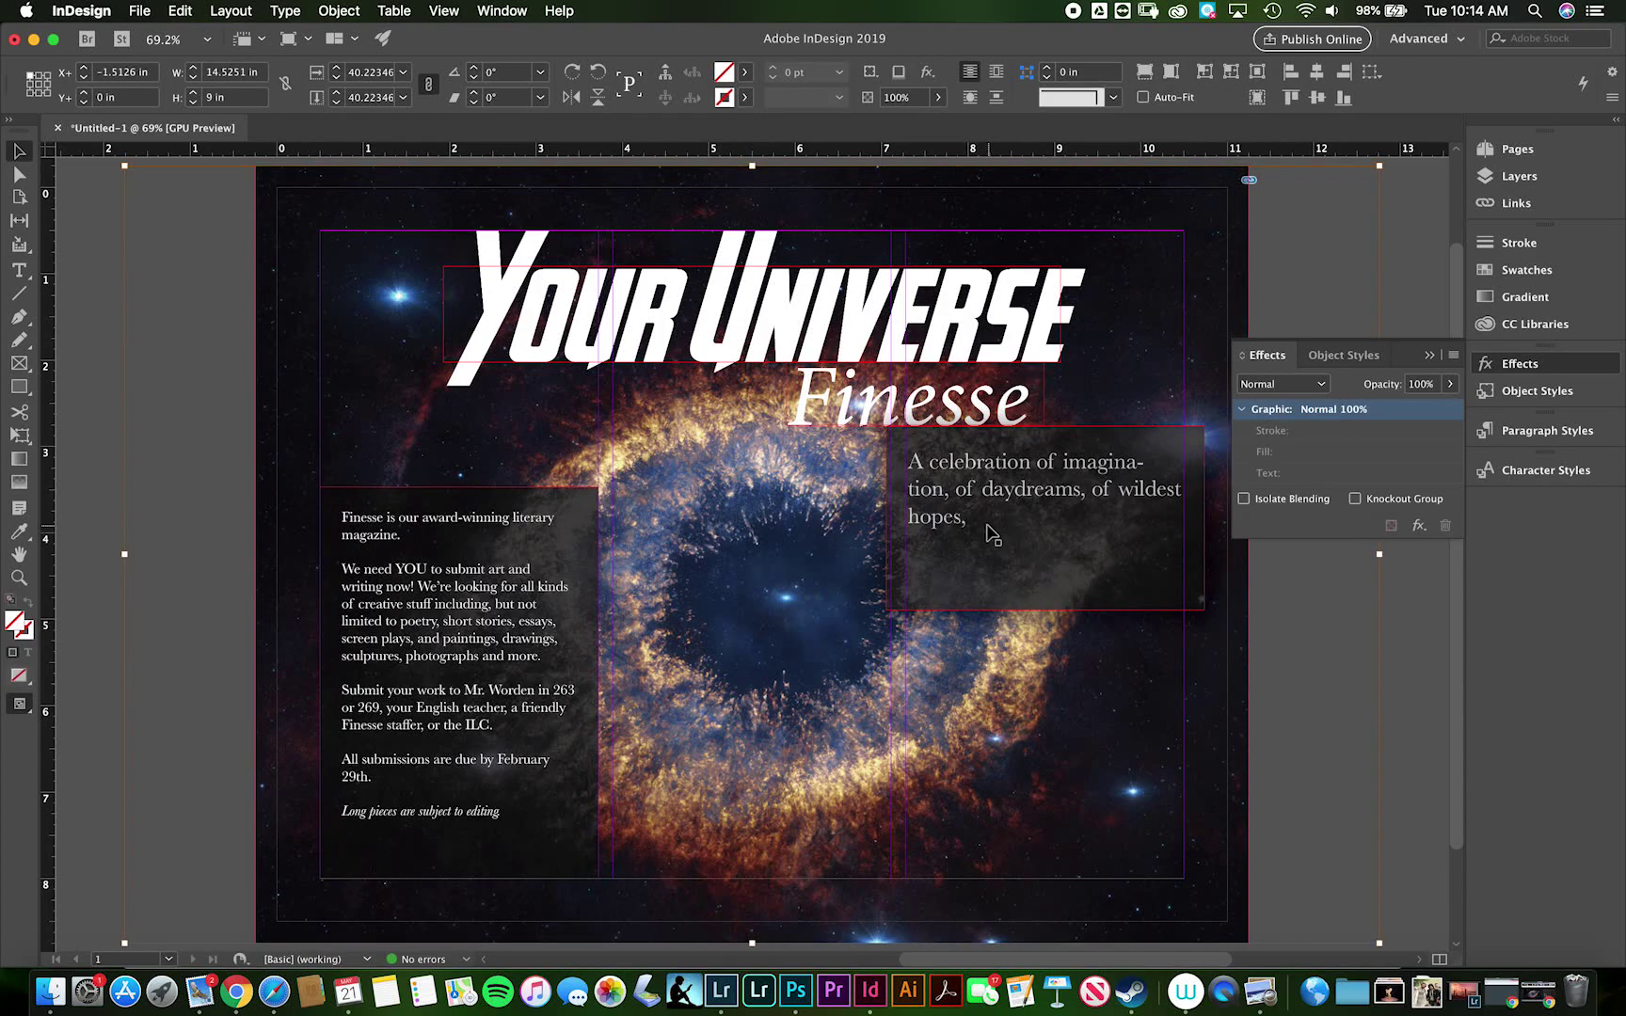
{"action": "key", "text": "t"}
{"action": "left_click_drag", "start_coordinate": [969, 518], "coordinate": [884, 440]}
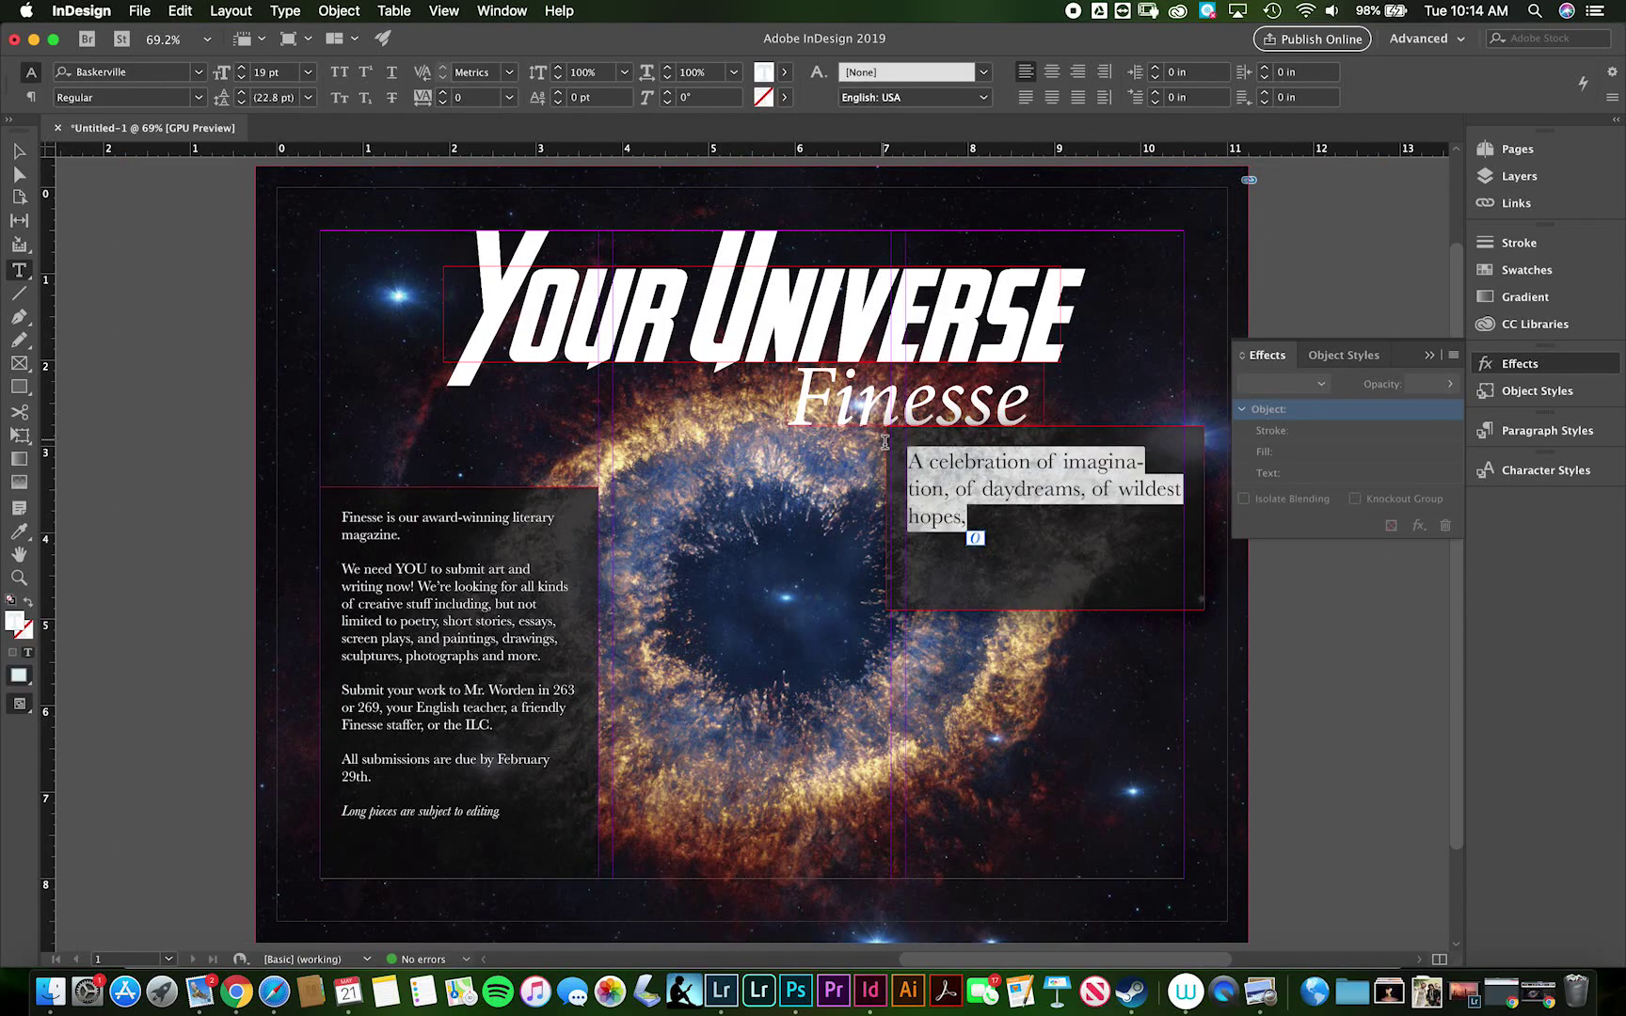
{"action": "left_click", "coordinate": [242, 67]}
{"action": "left_click", "coordinate": [242, 68]}
{"action": "left_click", "coordinate": [242, 68]}
{"action": "left_click", "coordinate": [243, 67]}
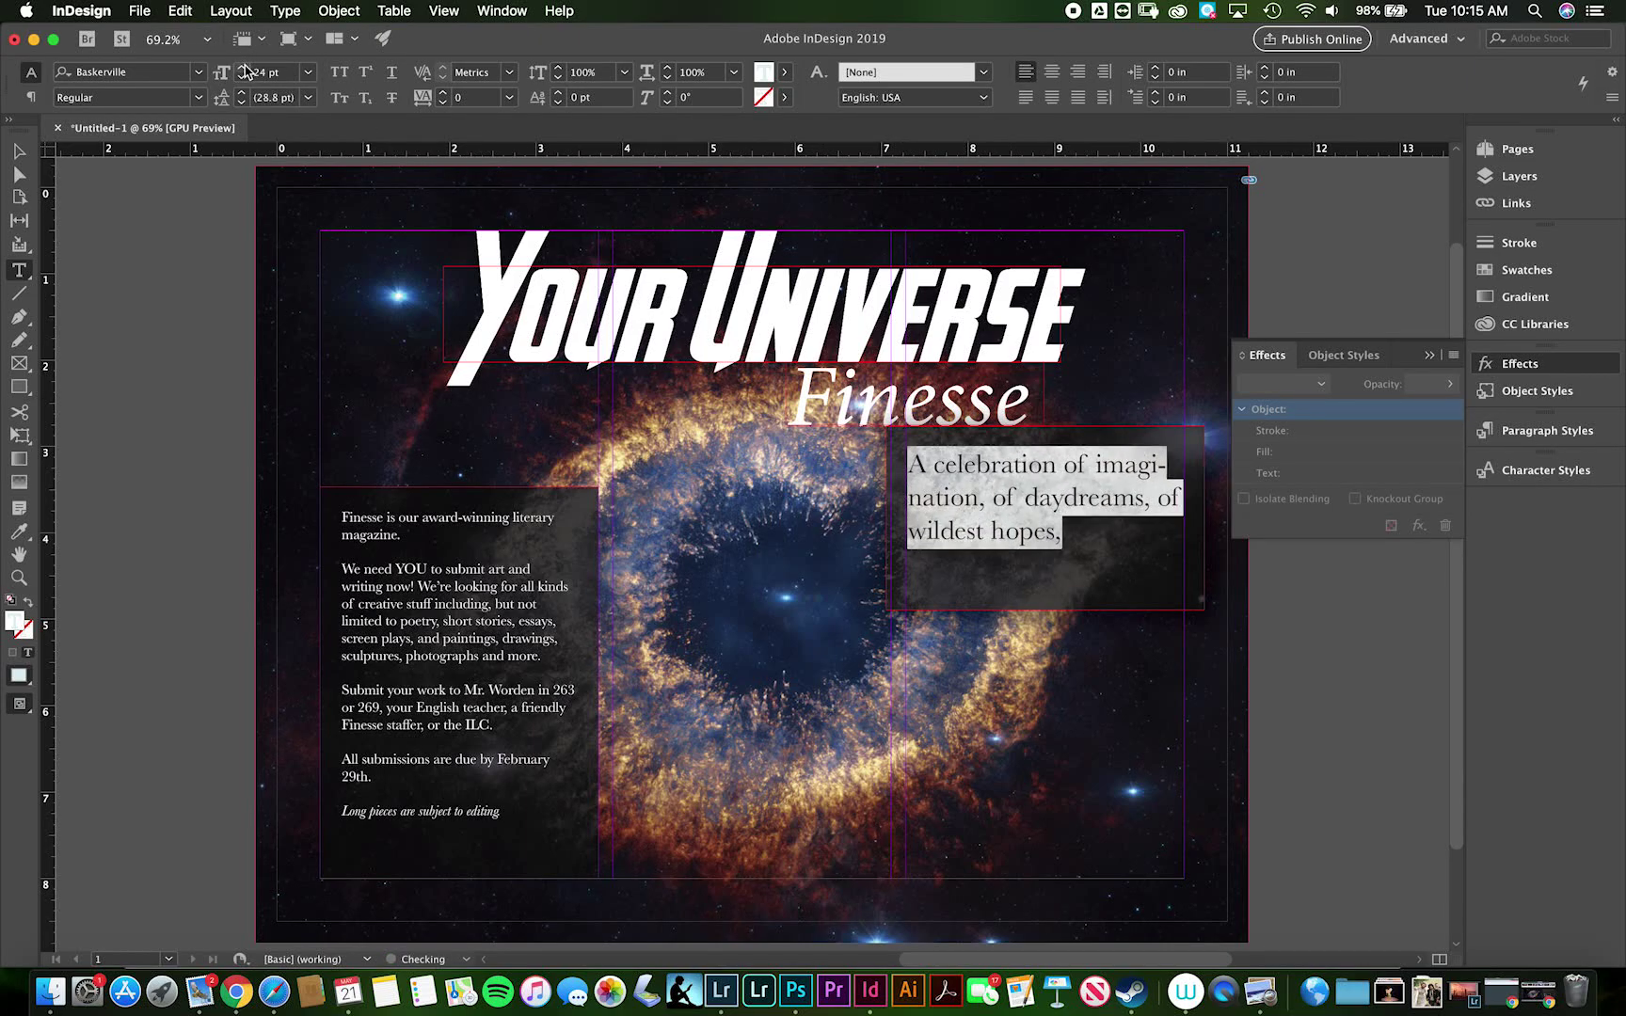
{"action": "left_click", "coordinate": [243, 67]}
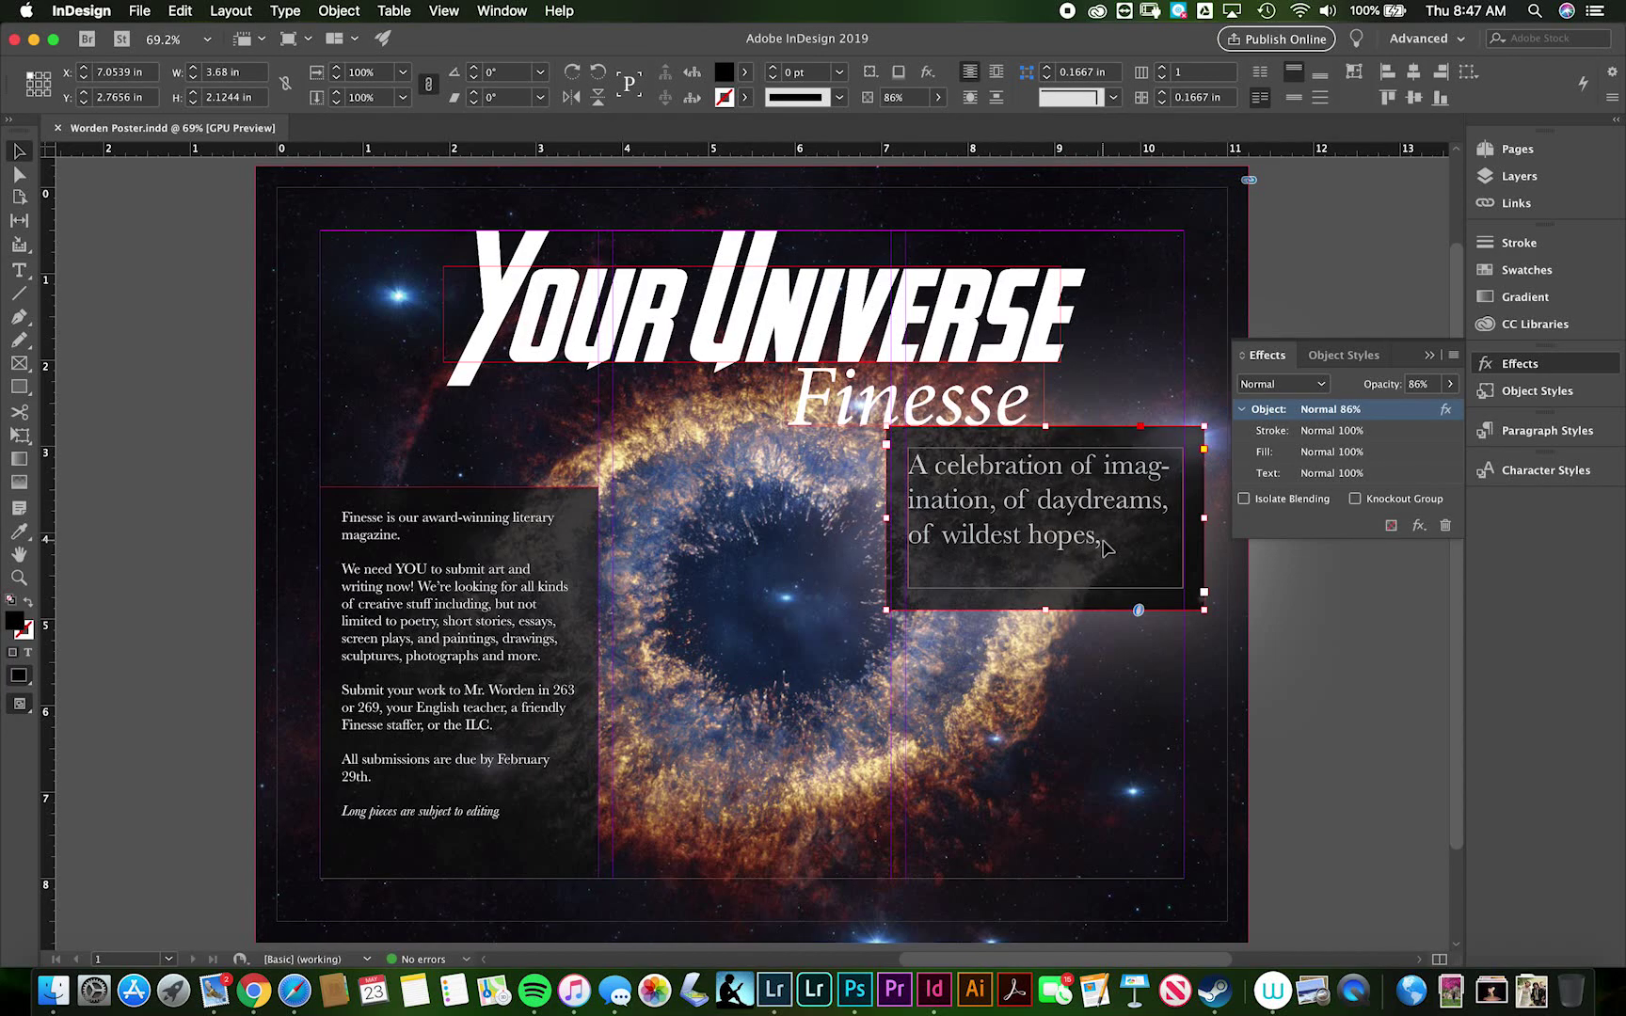
Delete the trailing comma after 'hopes' and return to the Selection tool.
{"action": "double_click", "coordinate": [1100, 542]}
{"action": "type", "text": ","}
{"action": "key", "text": "BackSpace"}
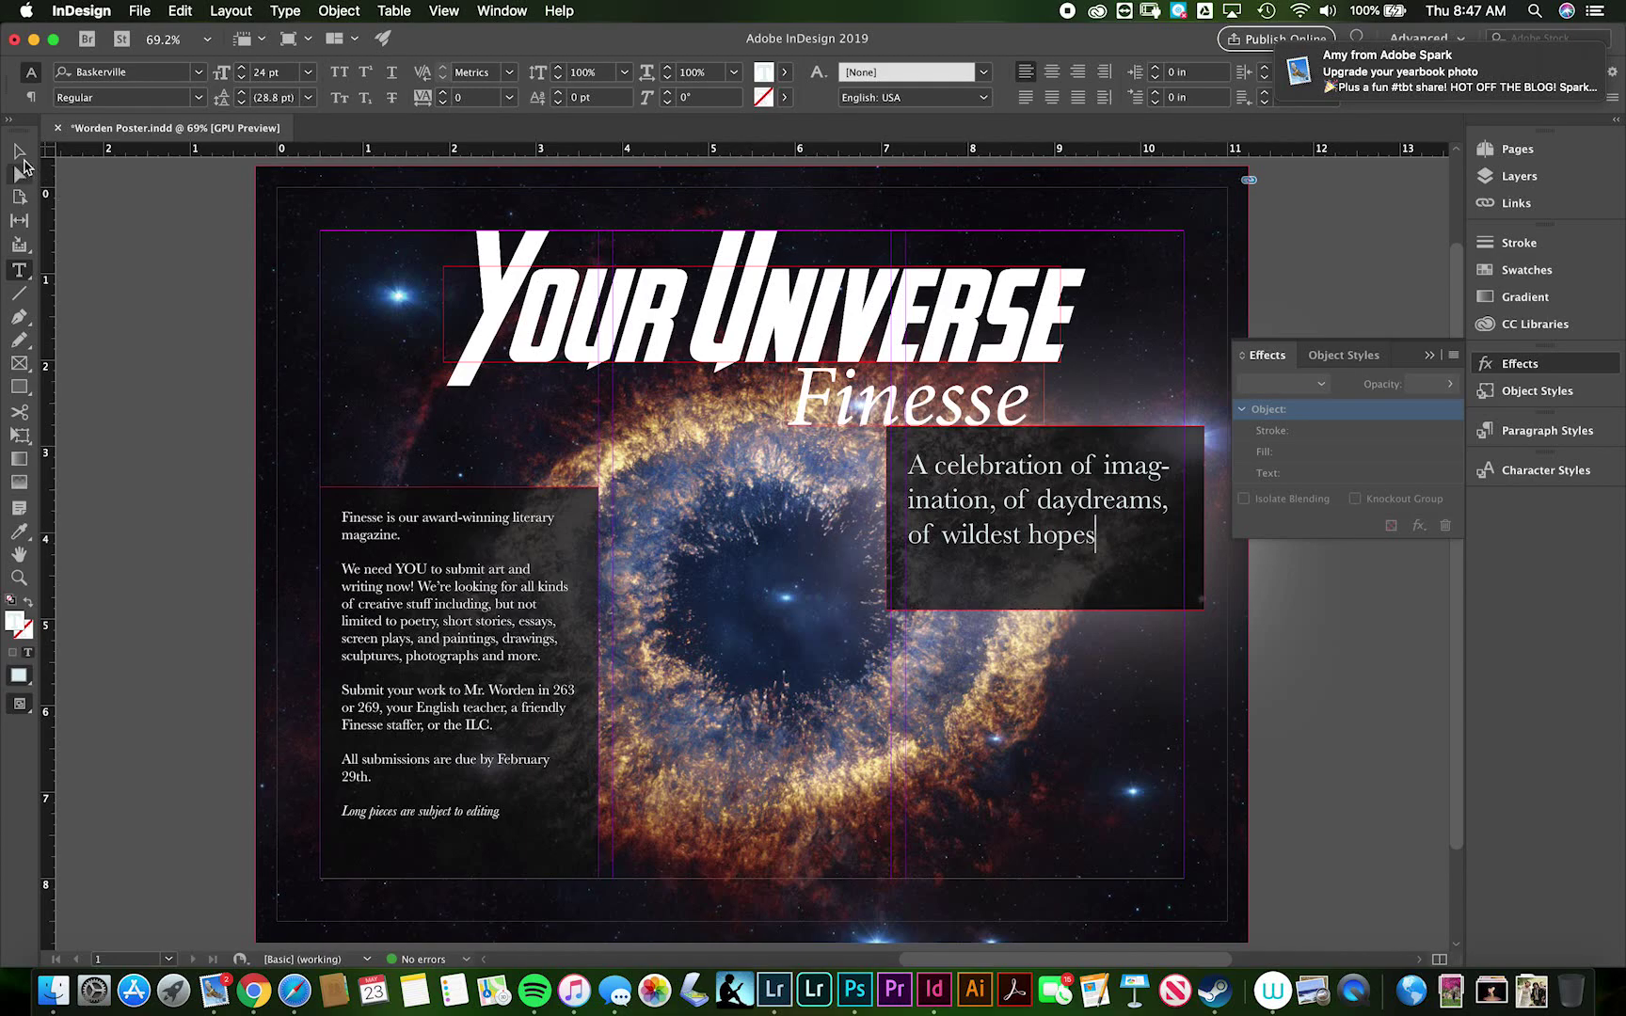
{"action": "left_click", "coordinate": [20, 152]}
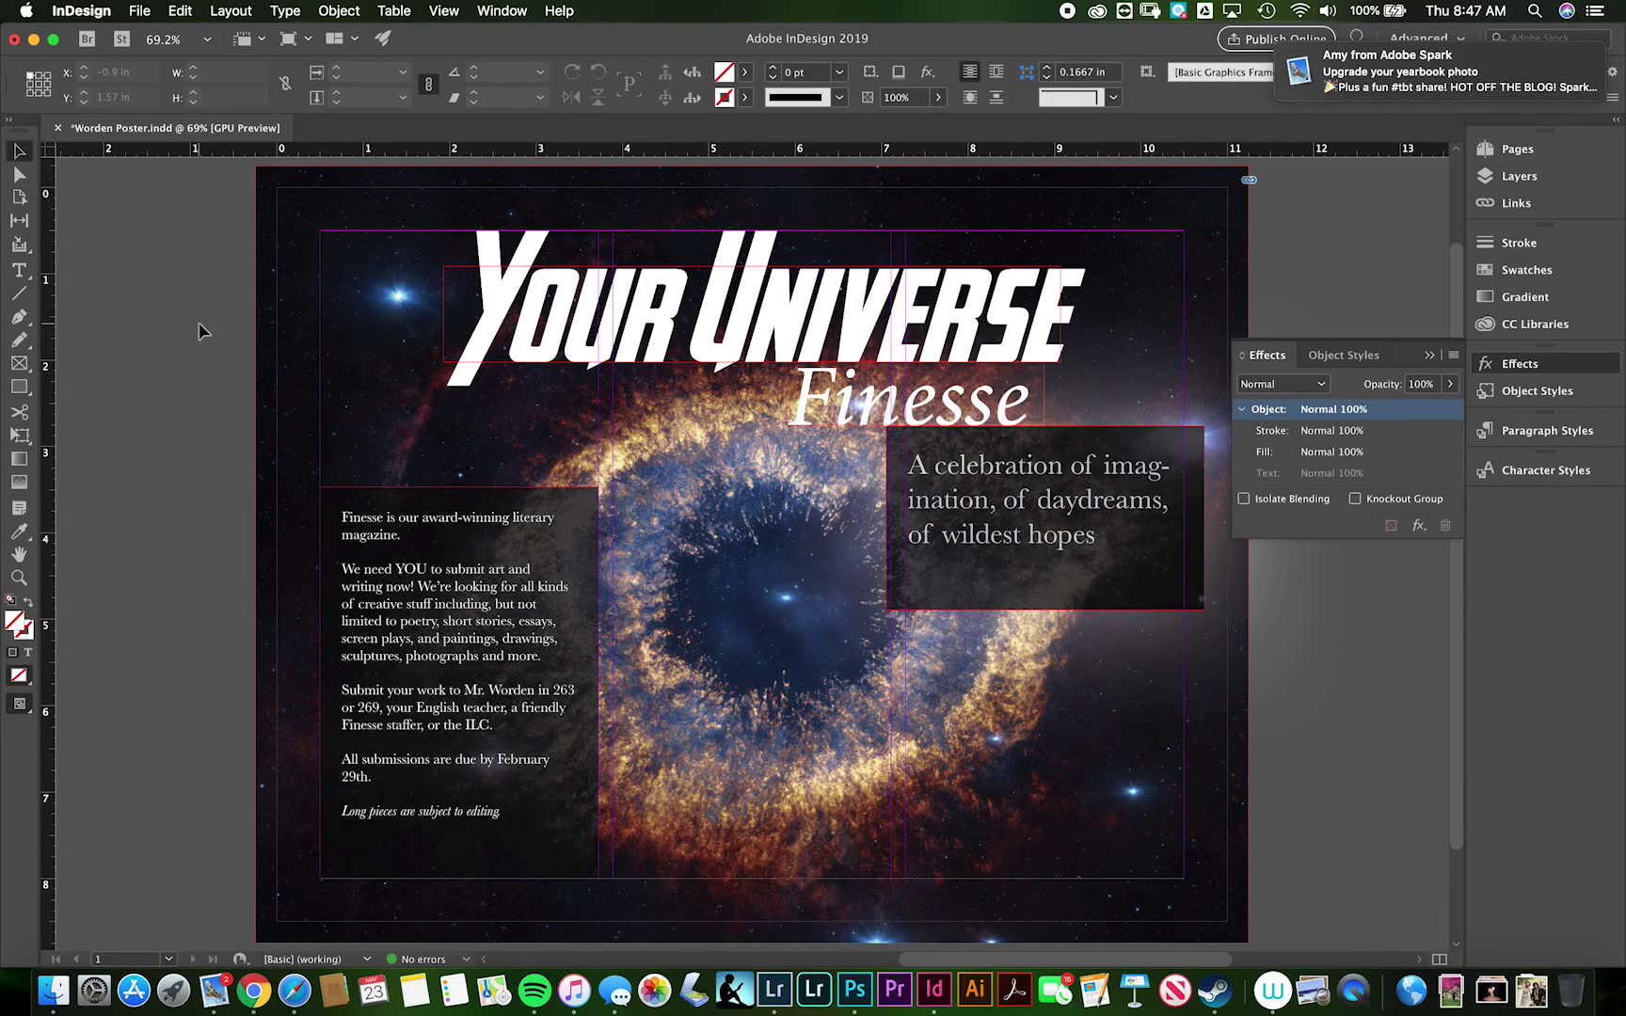
{"action": "left_click", "coordinate": [19, 703]}
{"action": "left_click", "coordinate": [70, 807]}
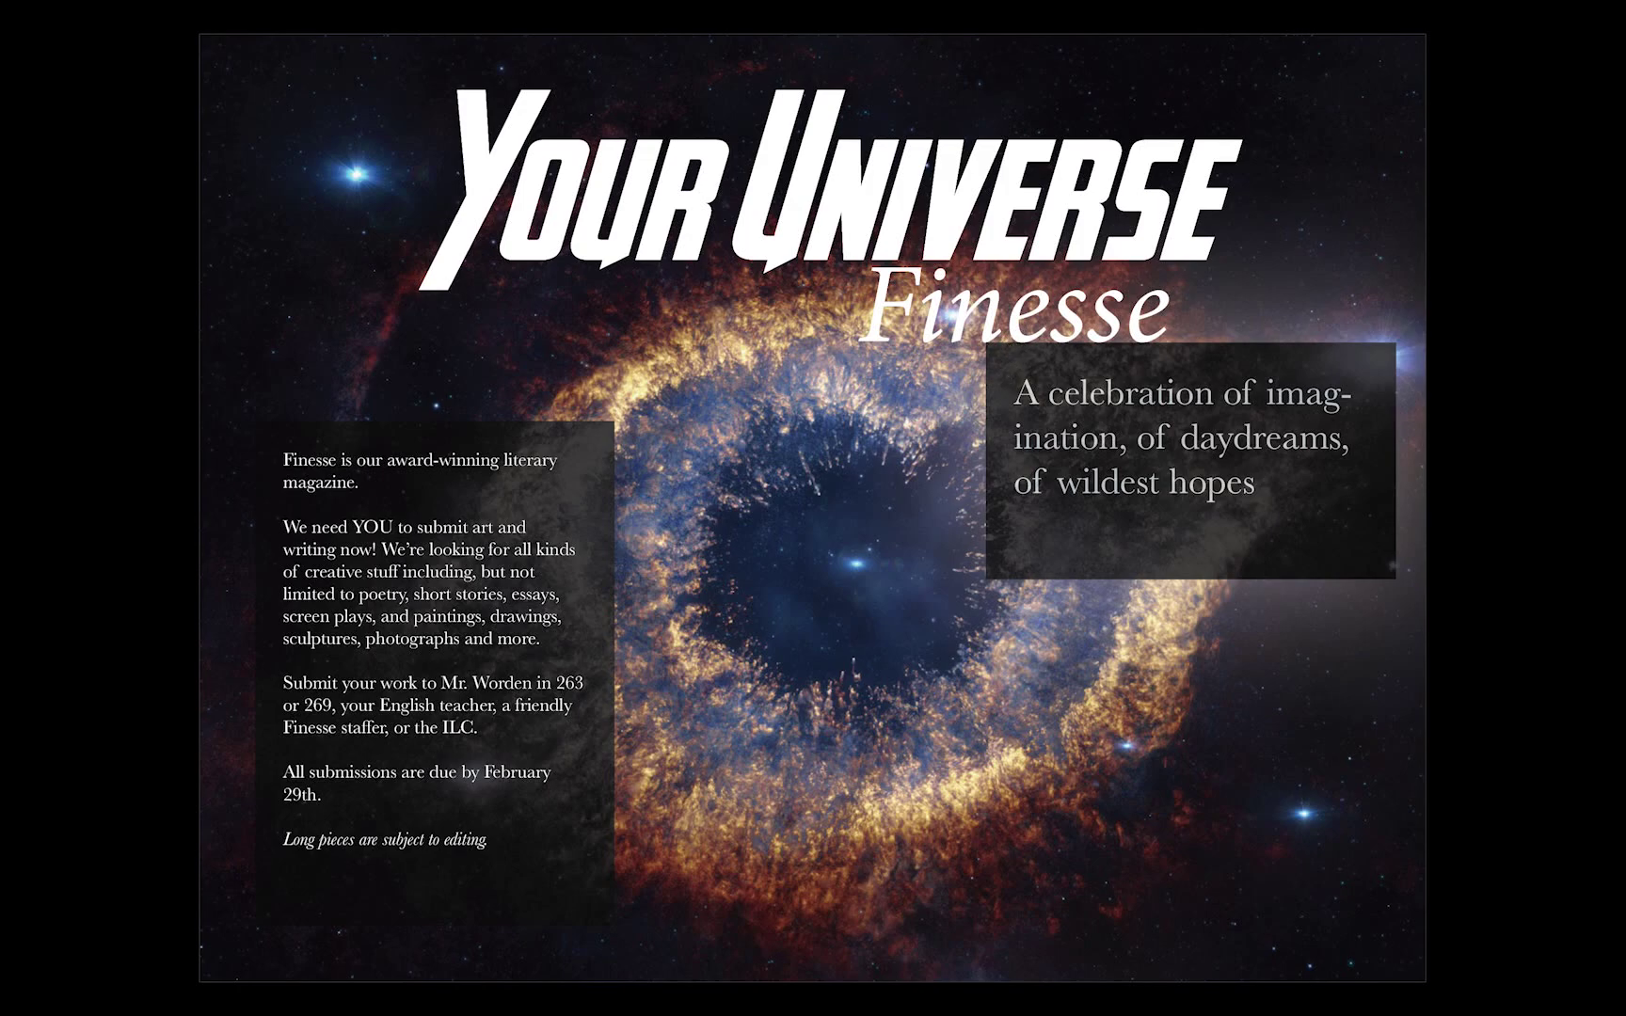
{"action": "key", "text": "Escape"}
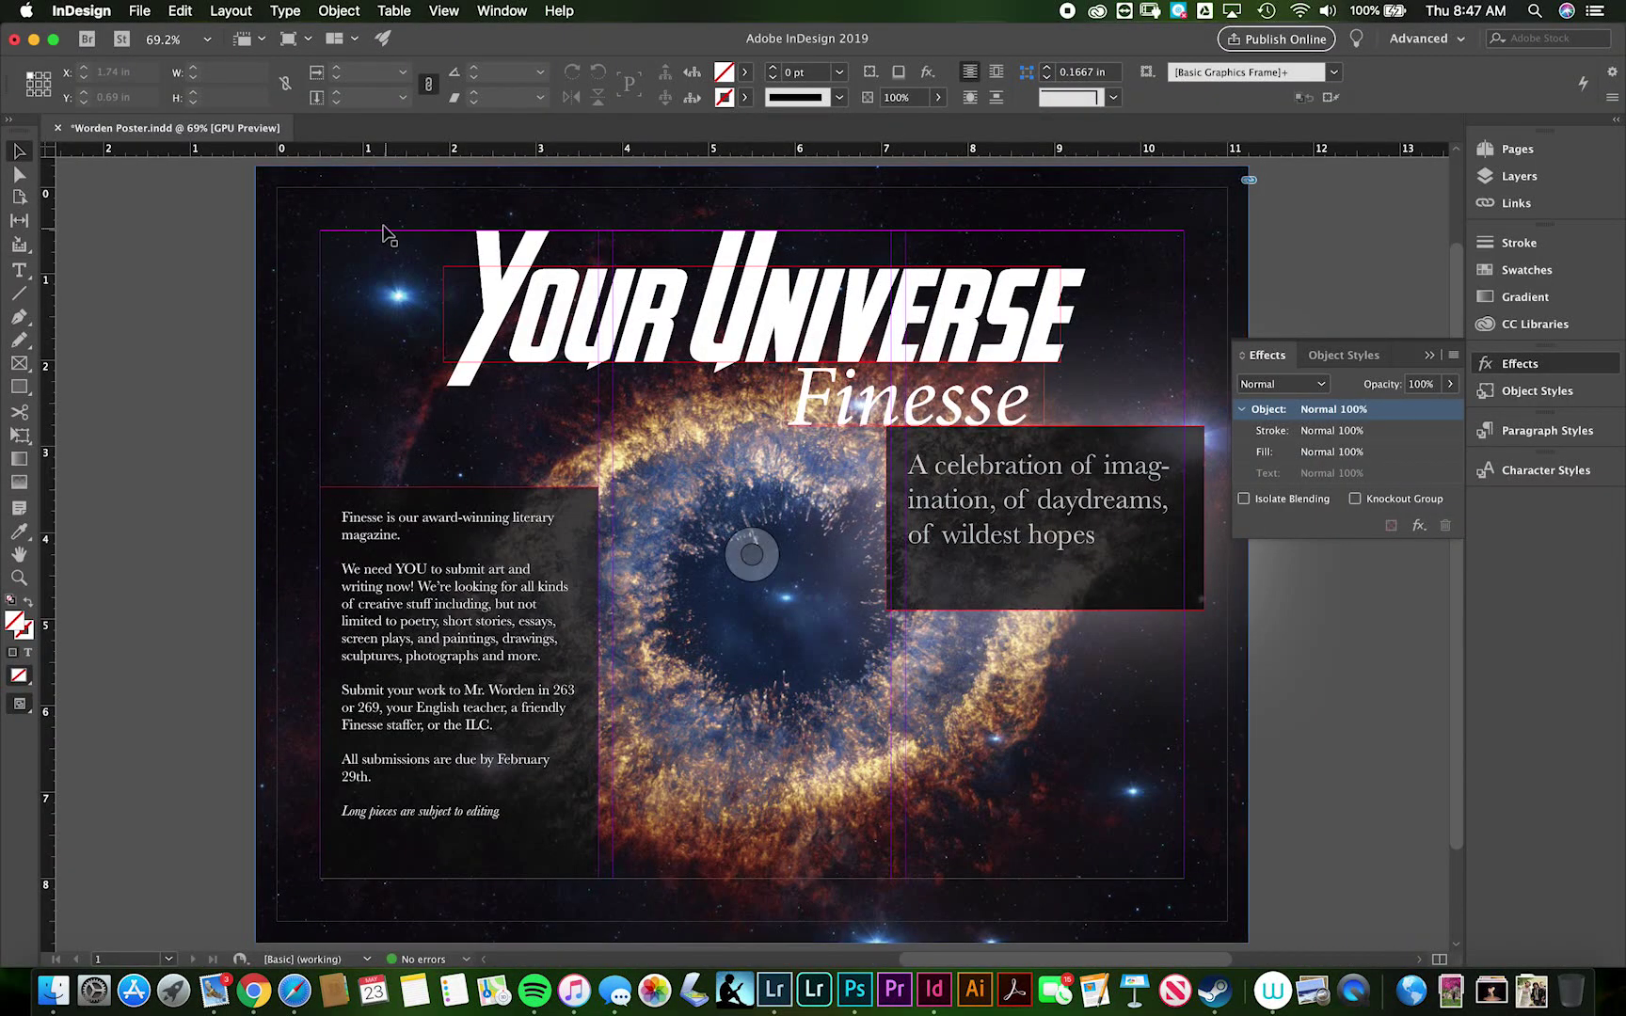
{"action": "left_click", "coordinate": [242, 13]}
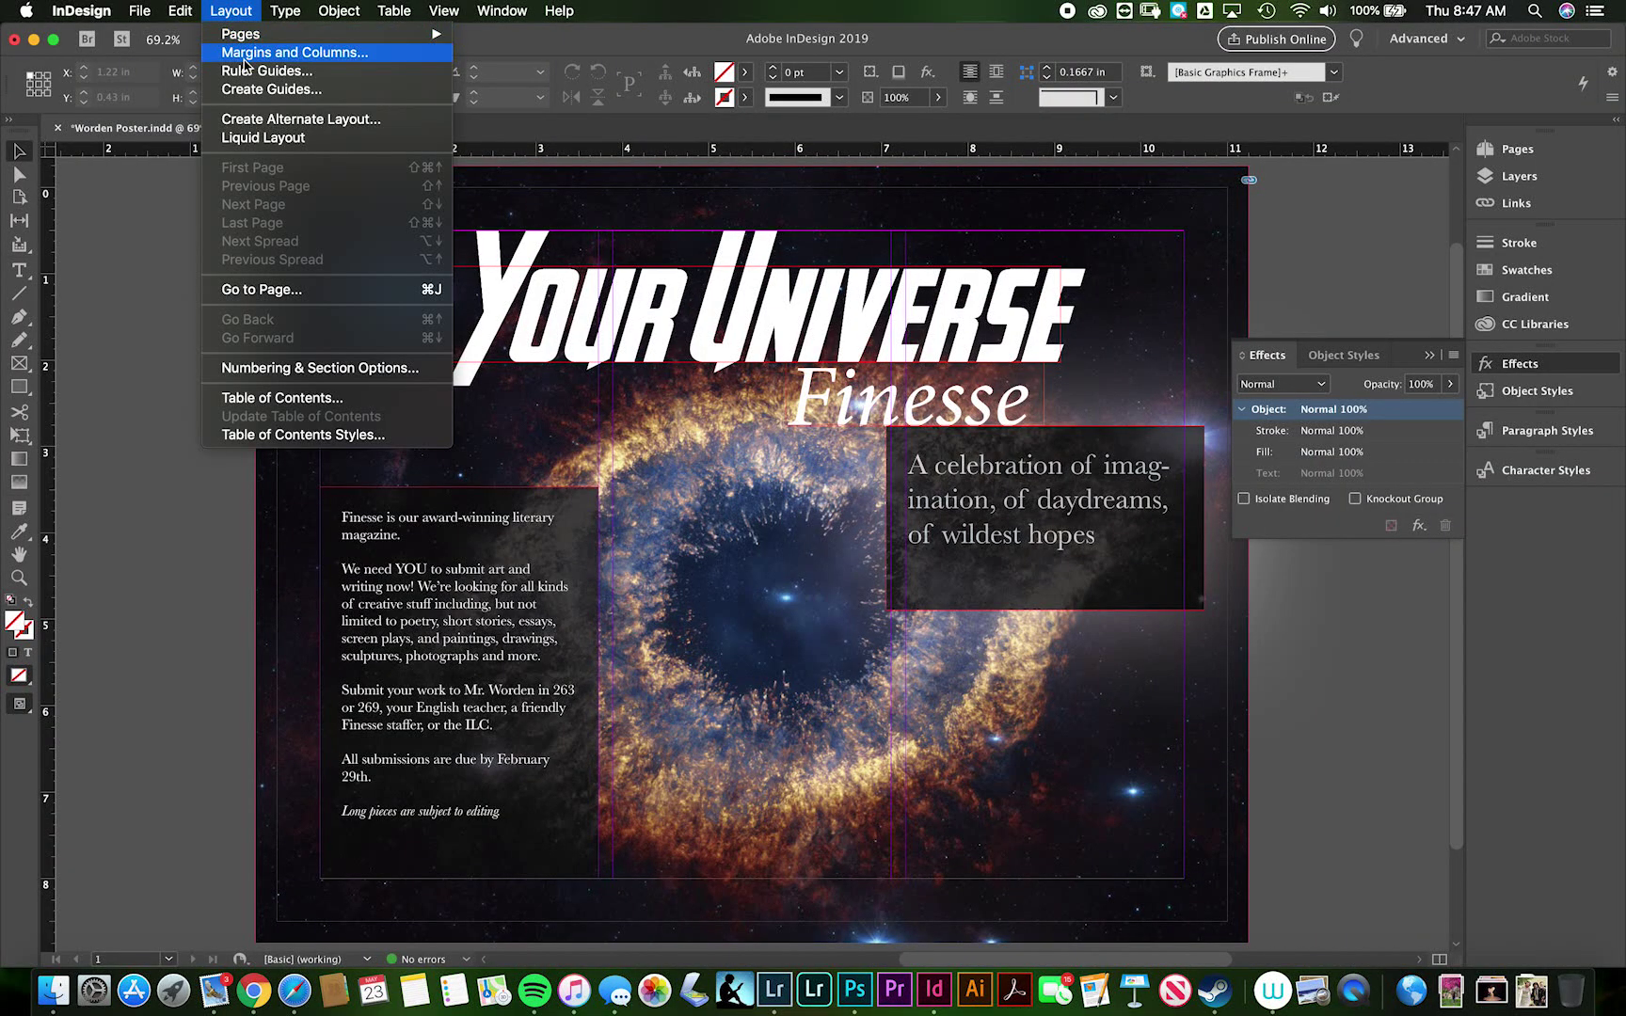
{"action": "left_click", "coordinate": [254, 89]}
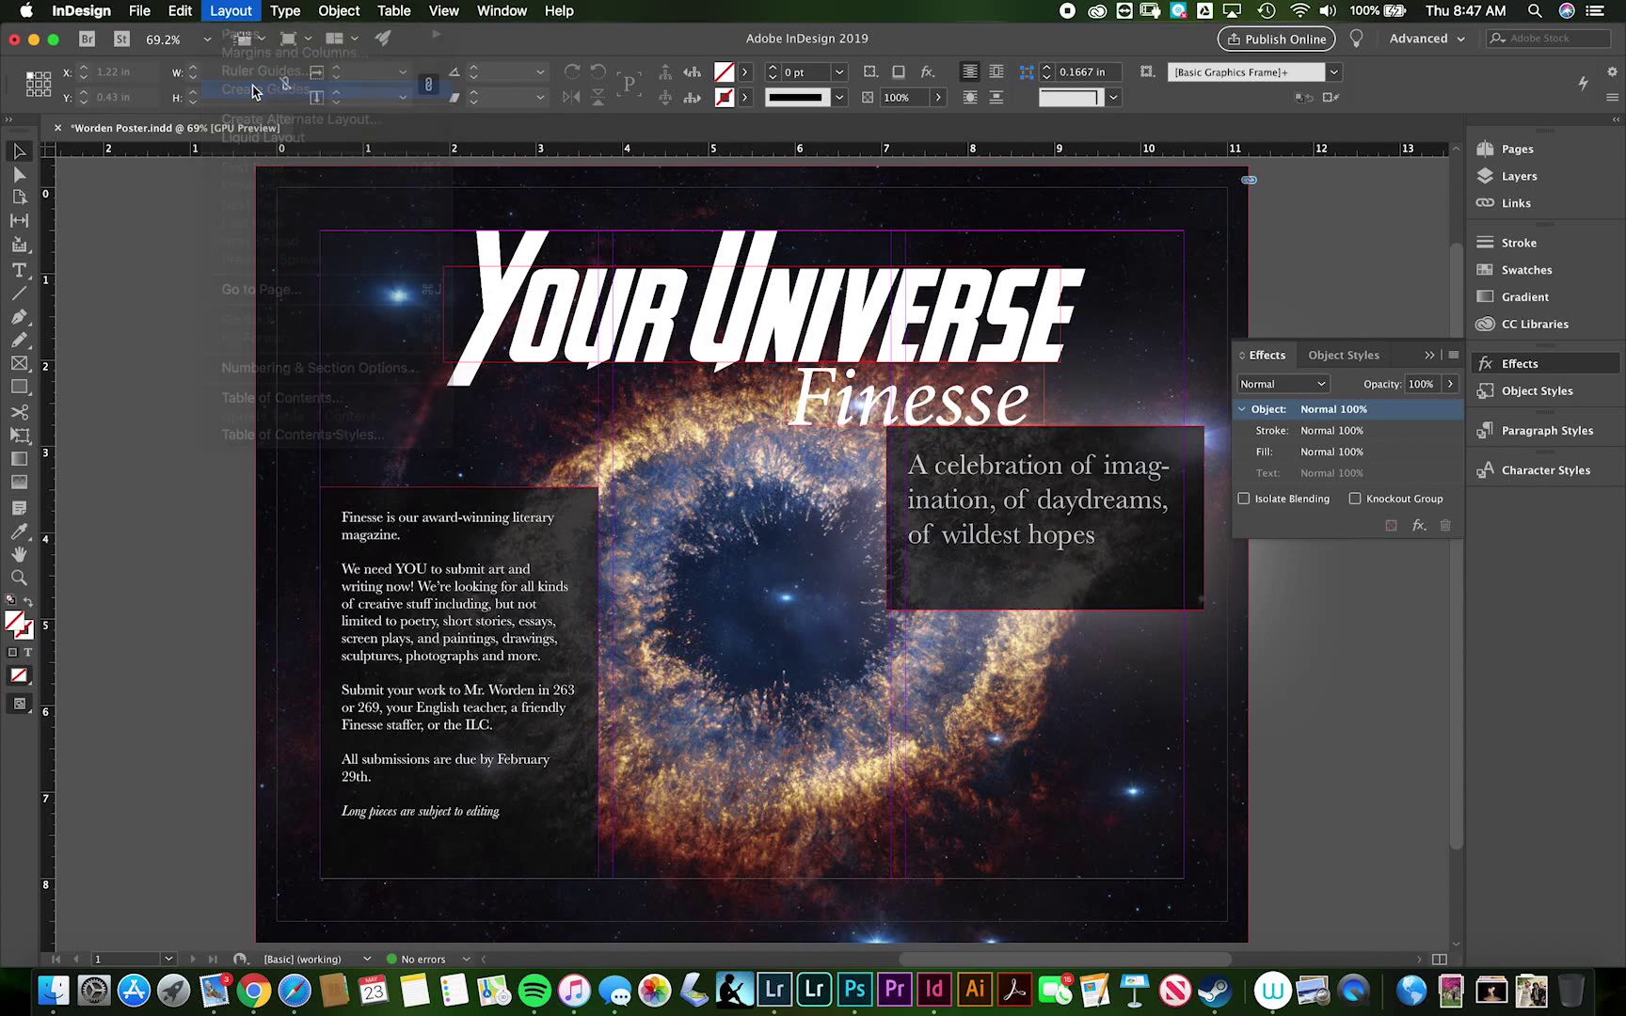
{"action": "left_click", "coordinate": [670, 442]}
{"action": "left_click", "coordinate": [670, 443]}
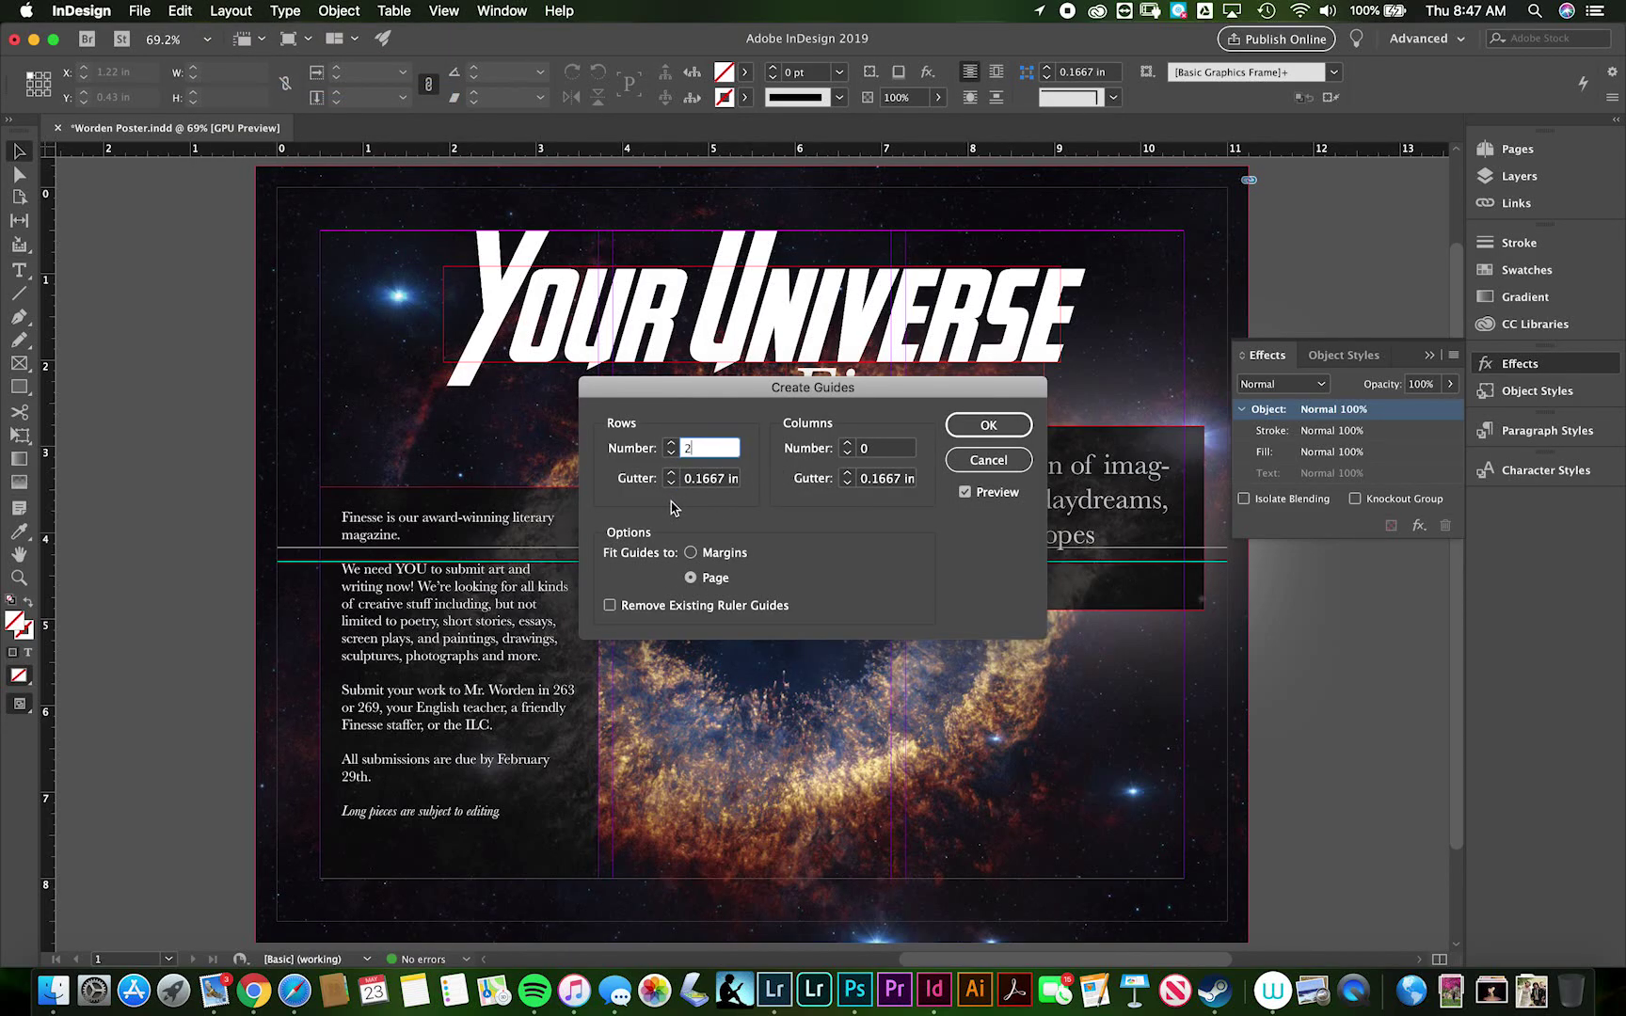
{"action": "left_click", "coordinate": [988, 425]}
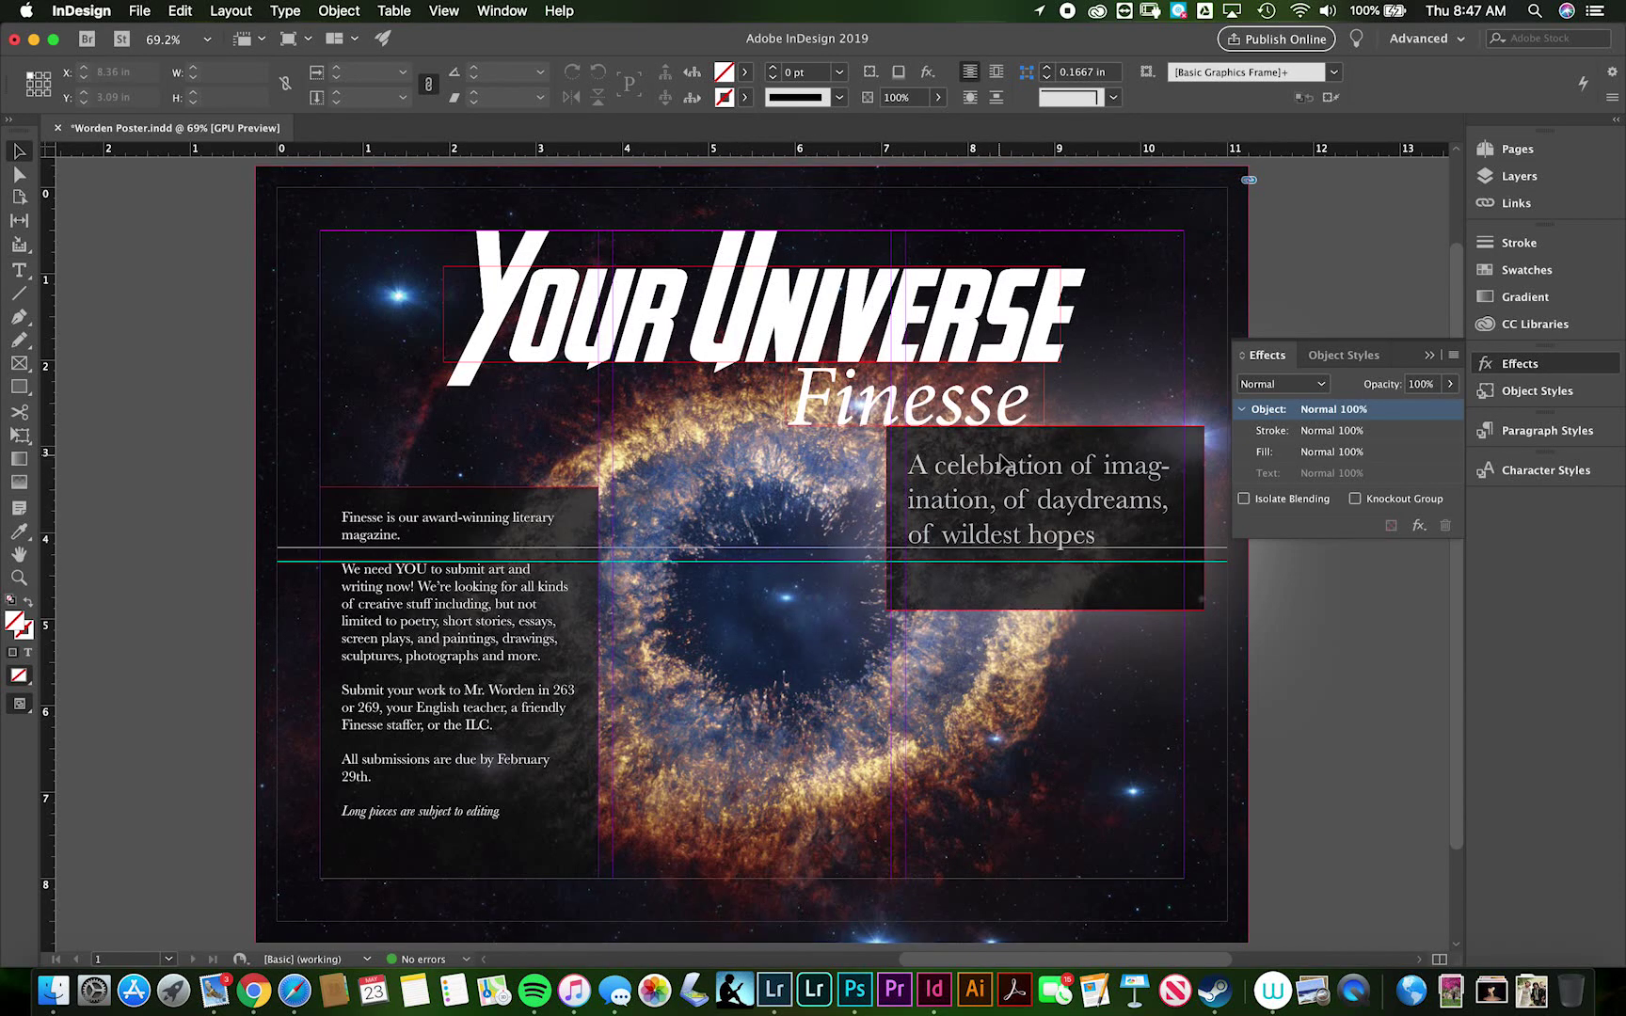
{"action": "left_click", "coordinate": [1004, 462]}
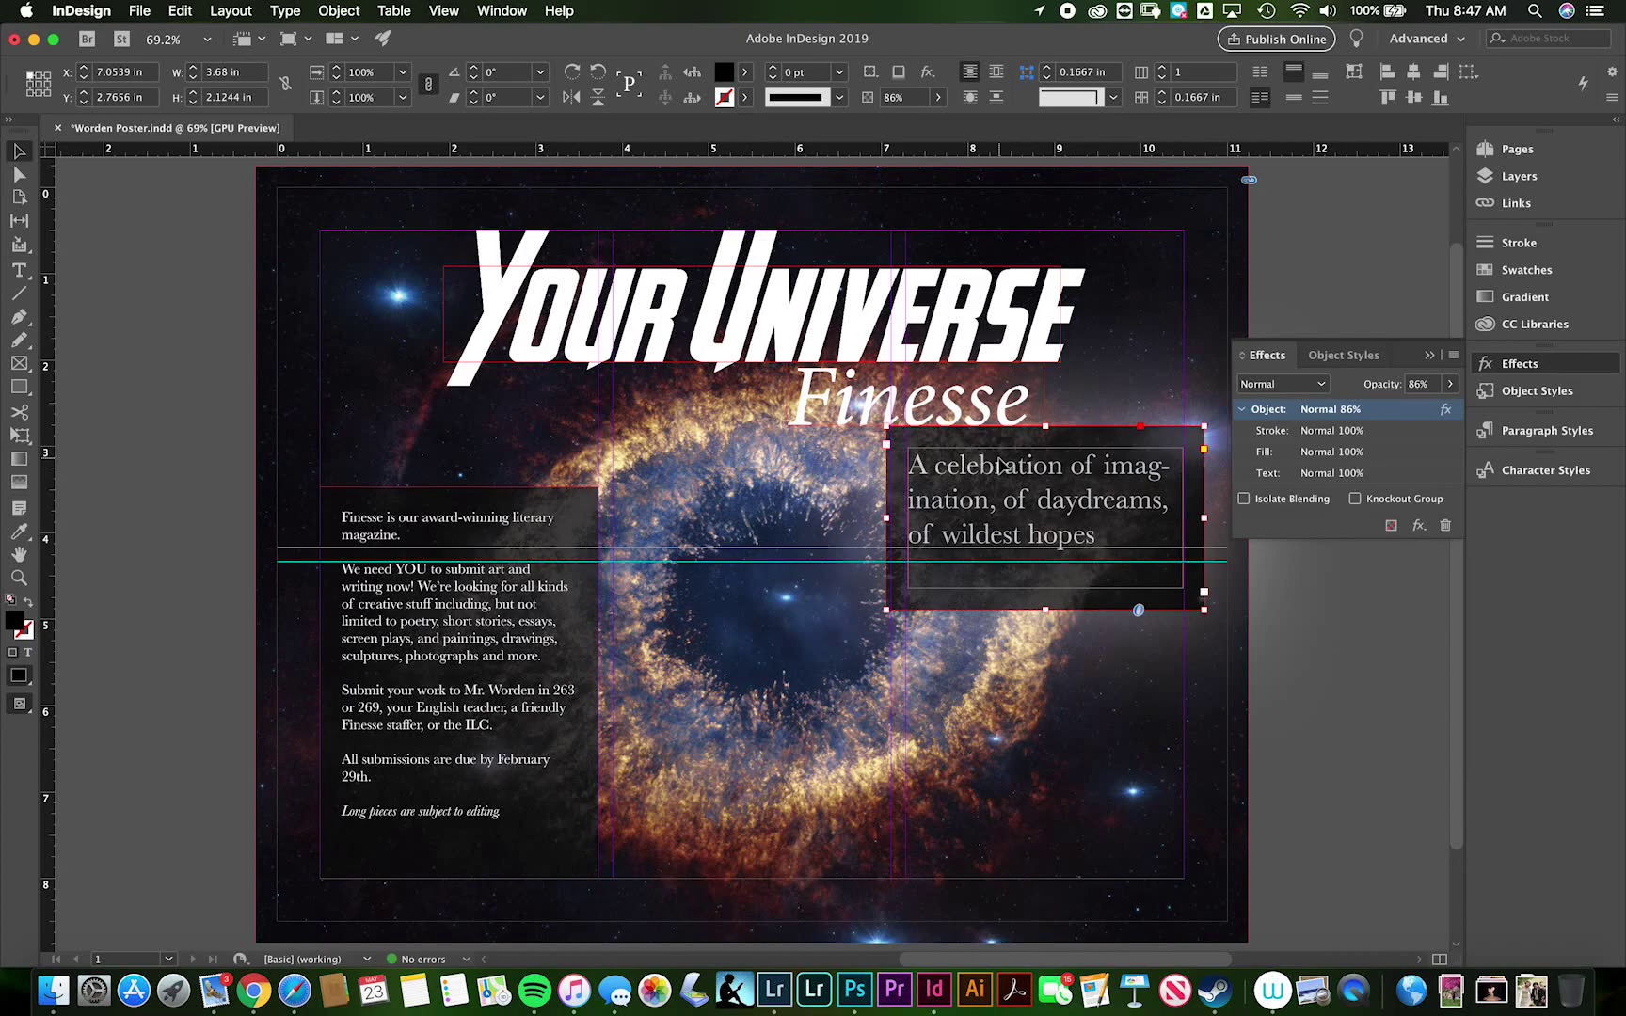
Move the tagline panel down to the guide and lower the body panel's top.
{"action": "left_click_drag", "start_coordinate": [1000, 468], "coordinate": [993, 583]}
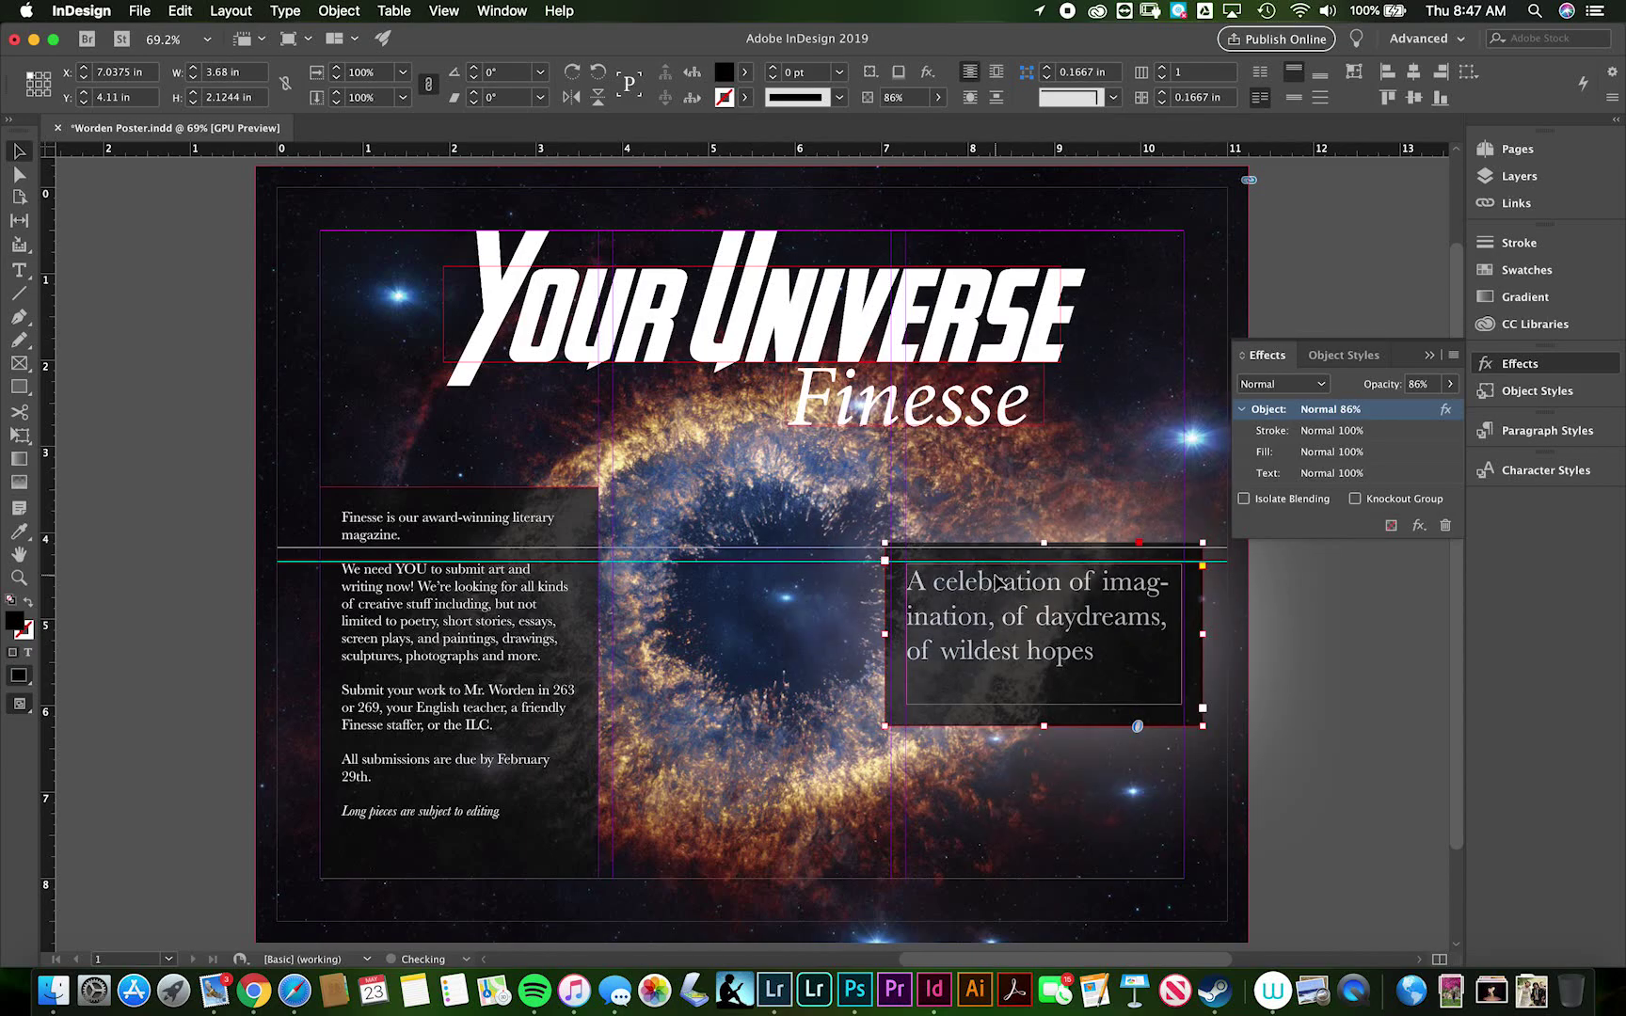
{"action": "left_click", "coordinate": [508, 576]}
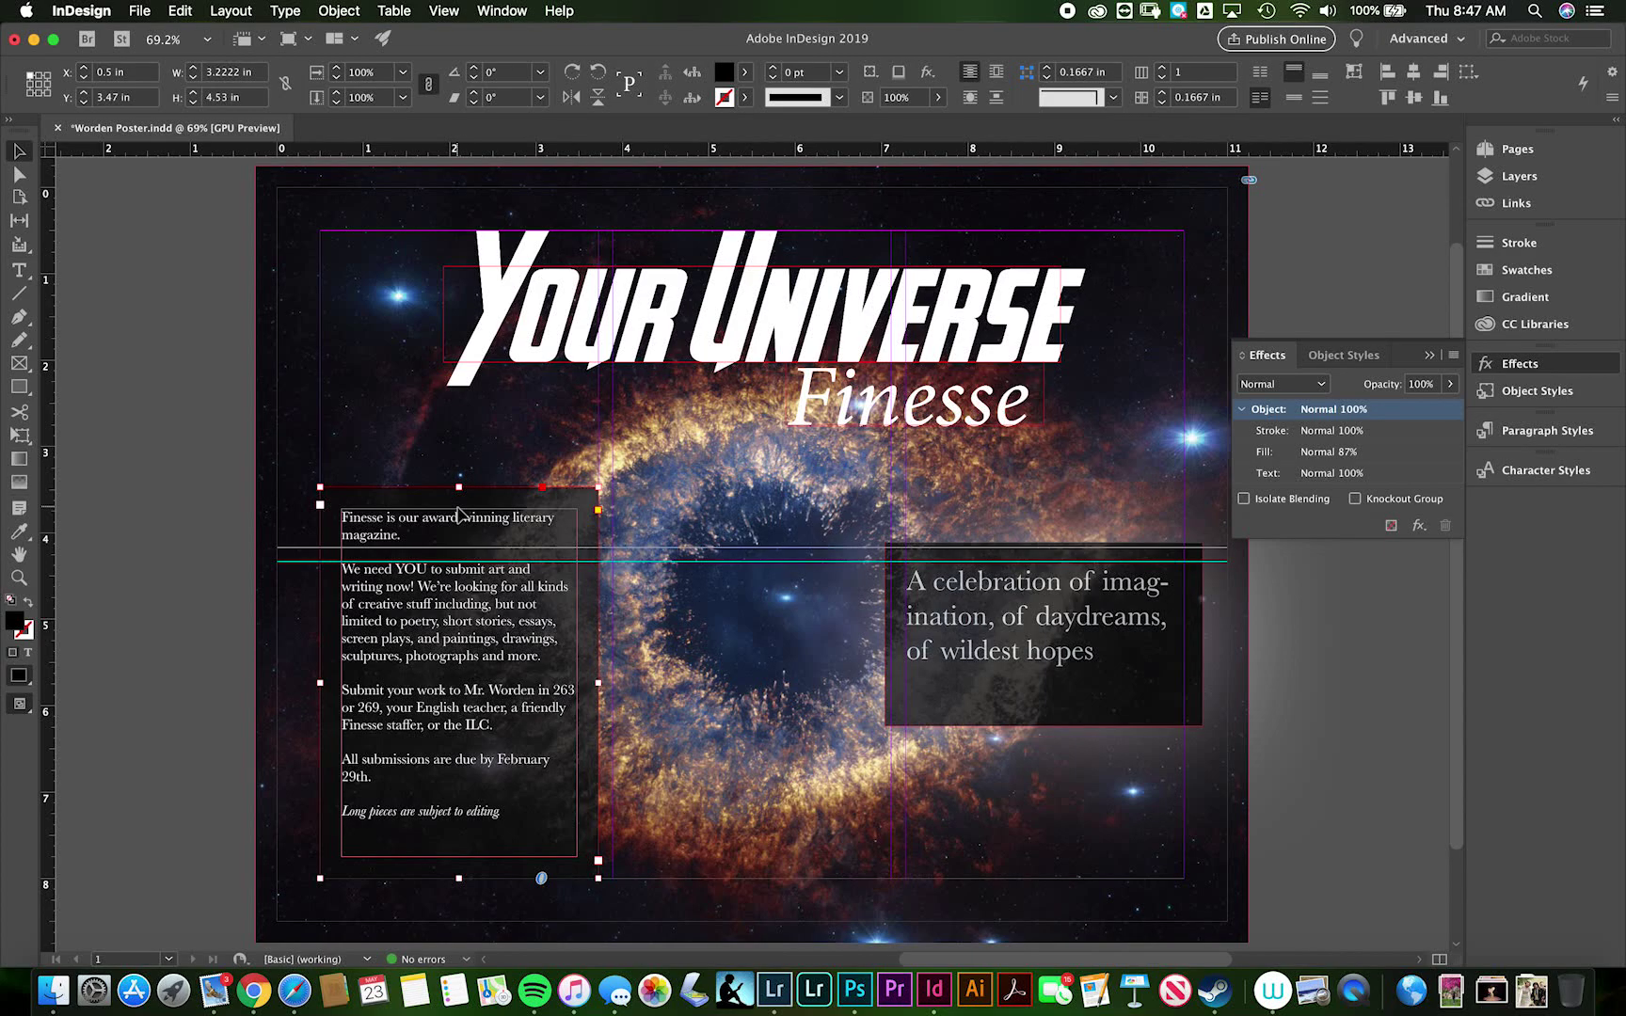
{"action": "left_click_drag", "start_coordinate": [459, 488], "coordinate": [458, 550]}
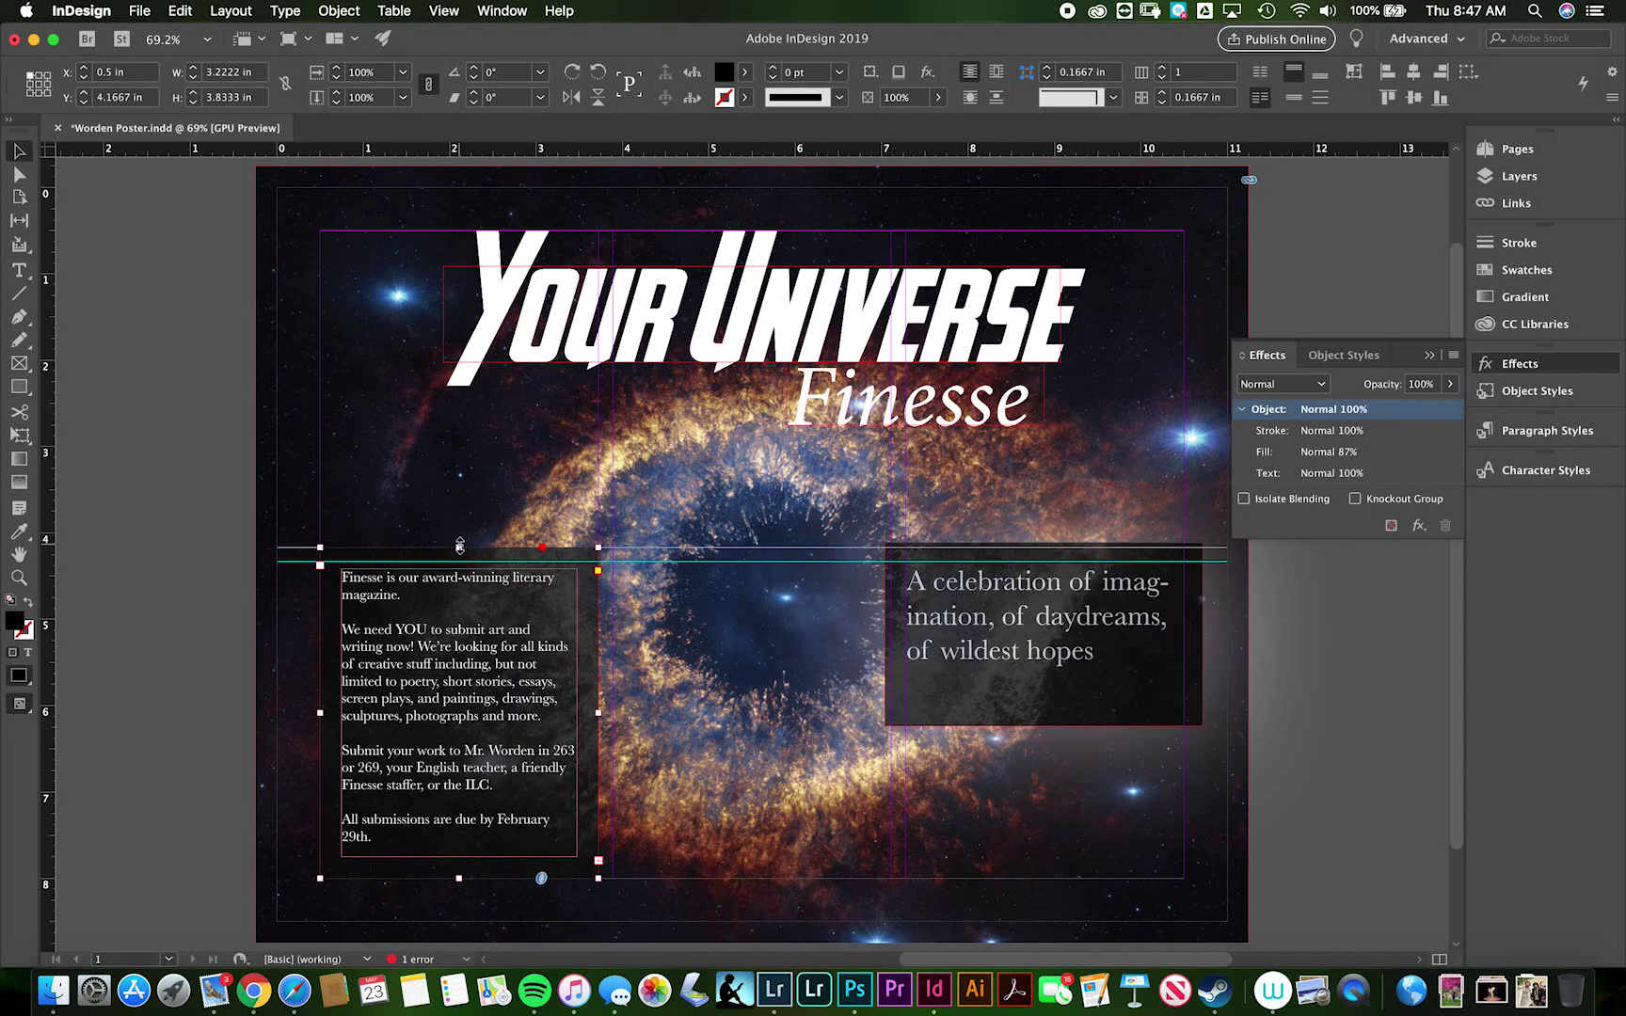
{"action": "left_click_drag", "start_coordinate": [459, 546], "coordinate": [460, 537]}
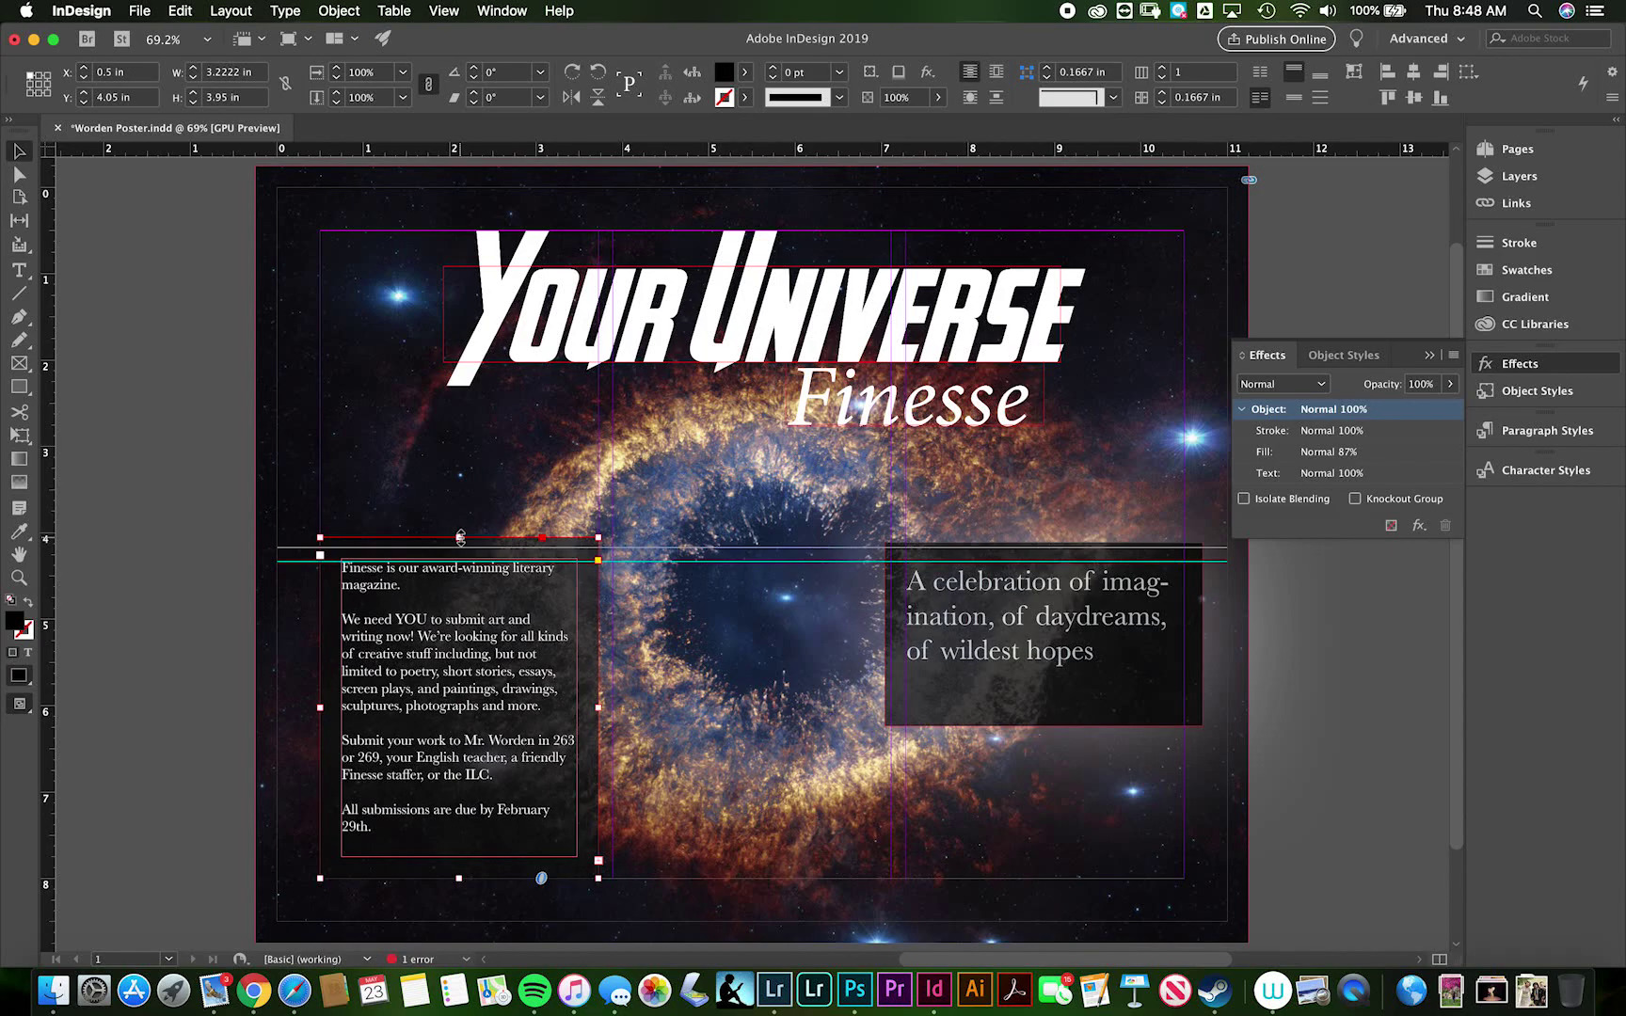
{"action": "key", "text": "Down"}
{"action": "key", "text": "Down"}
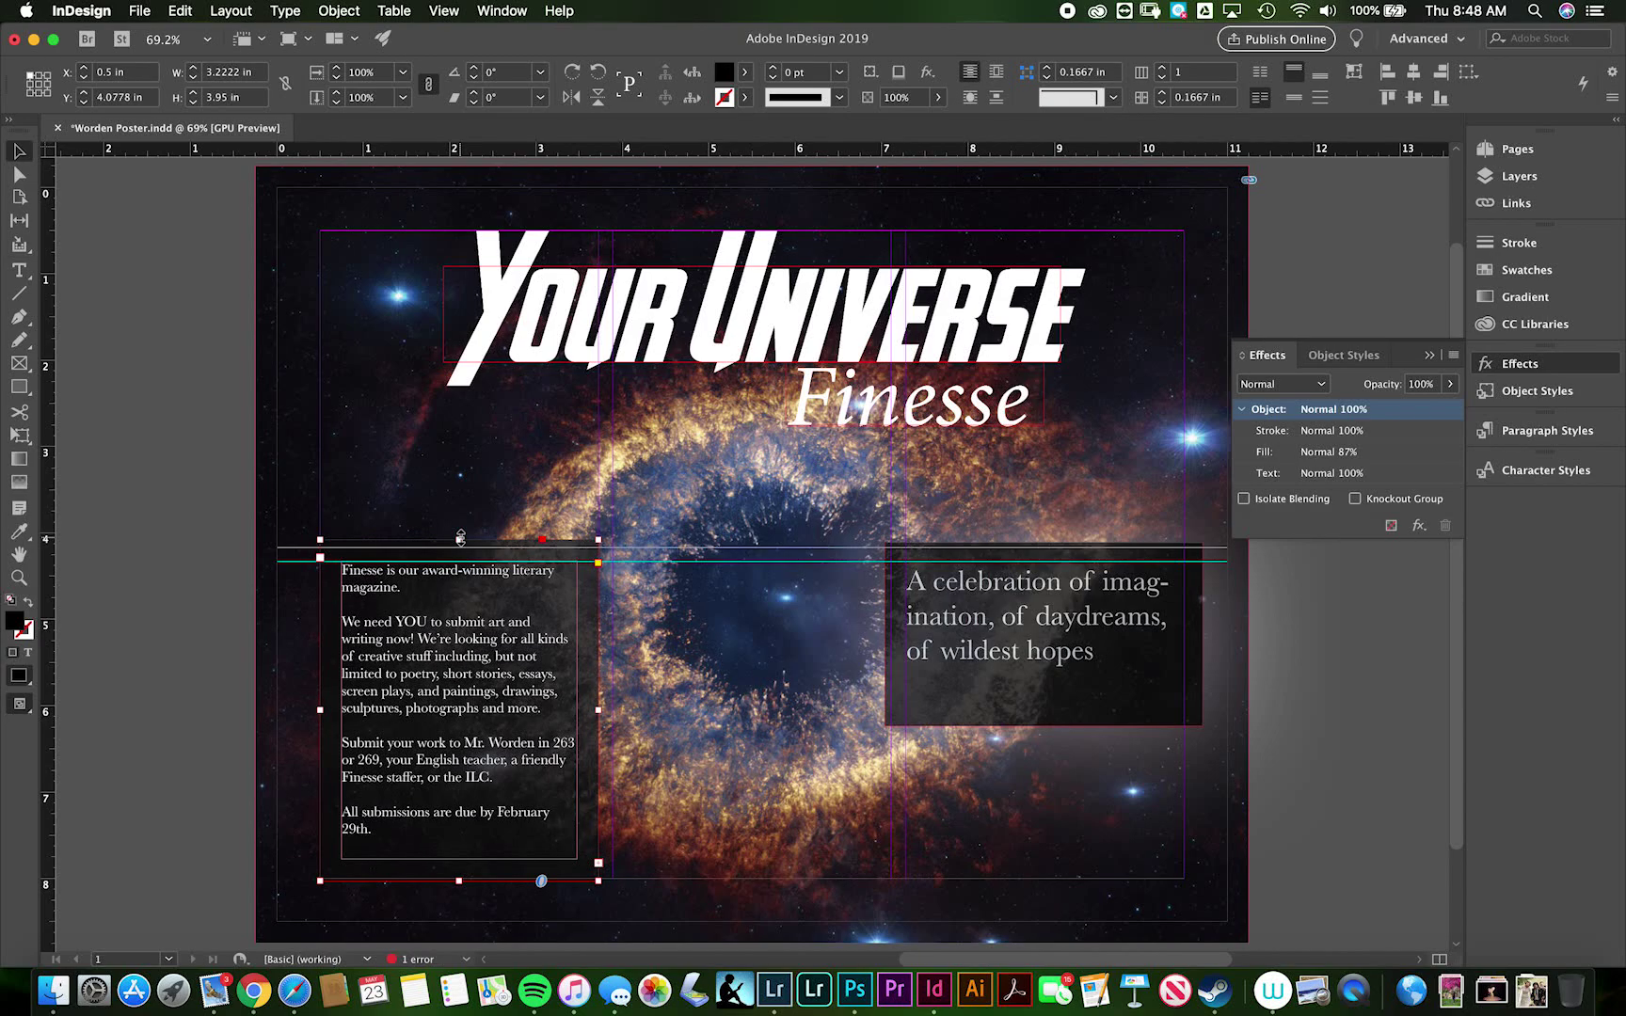
{"action": "key", "text": "Down"}
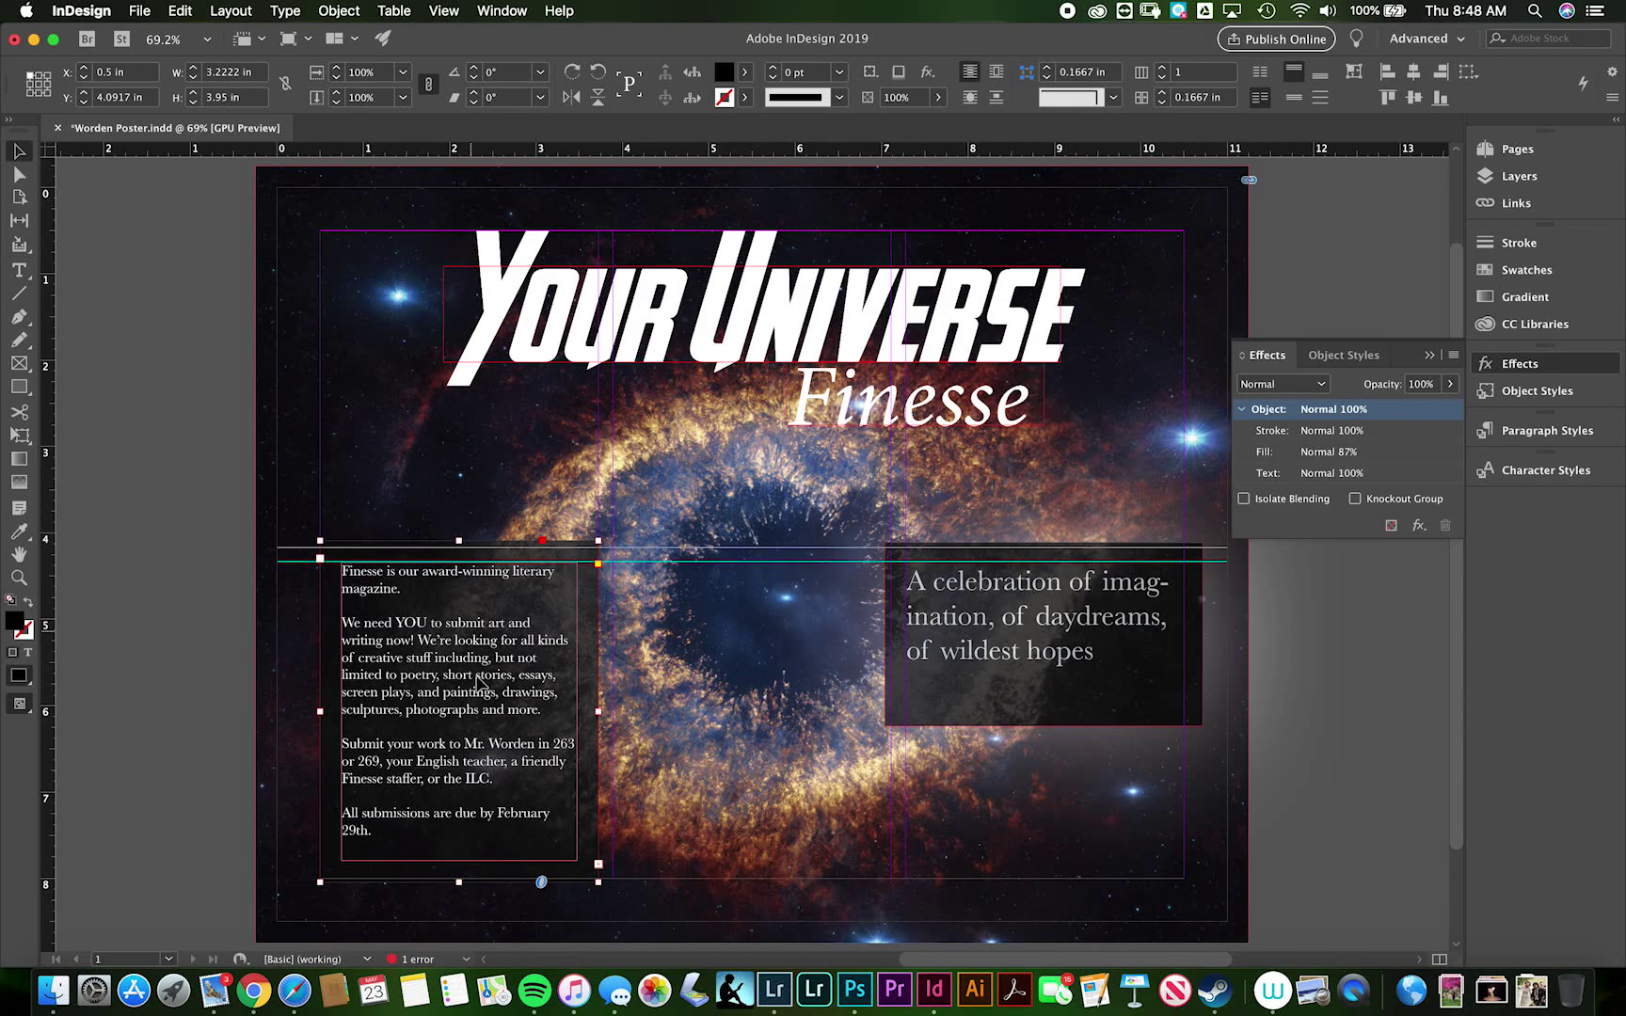
{"action": "left_click_drag", "start_coordinate": [460, 879], "coordinate": [461, 877]}
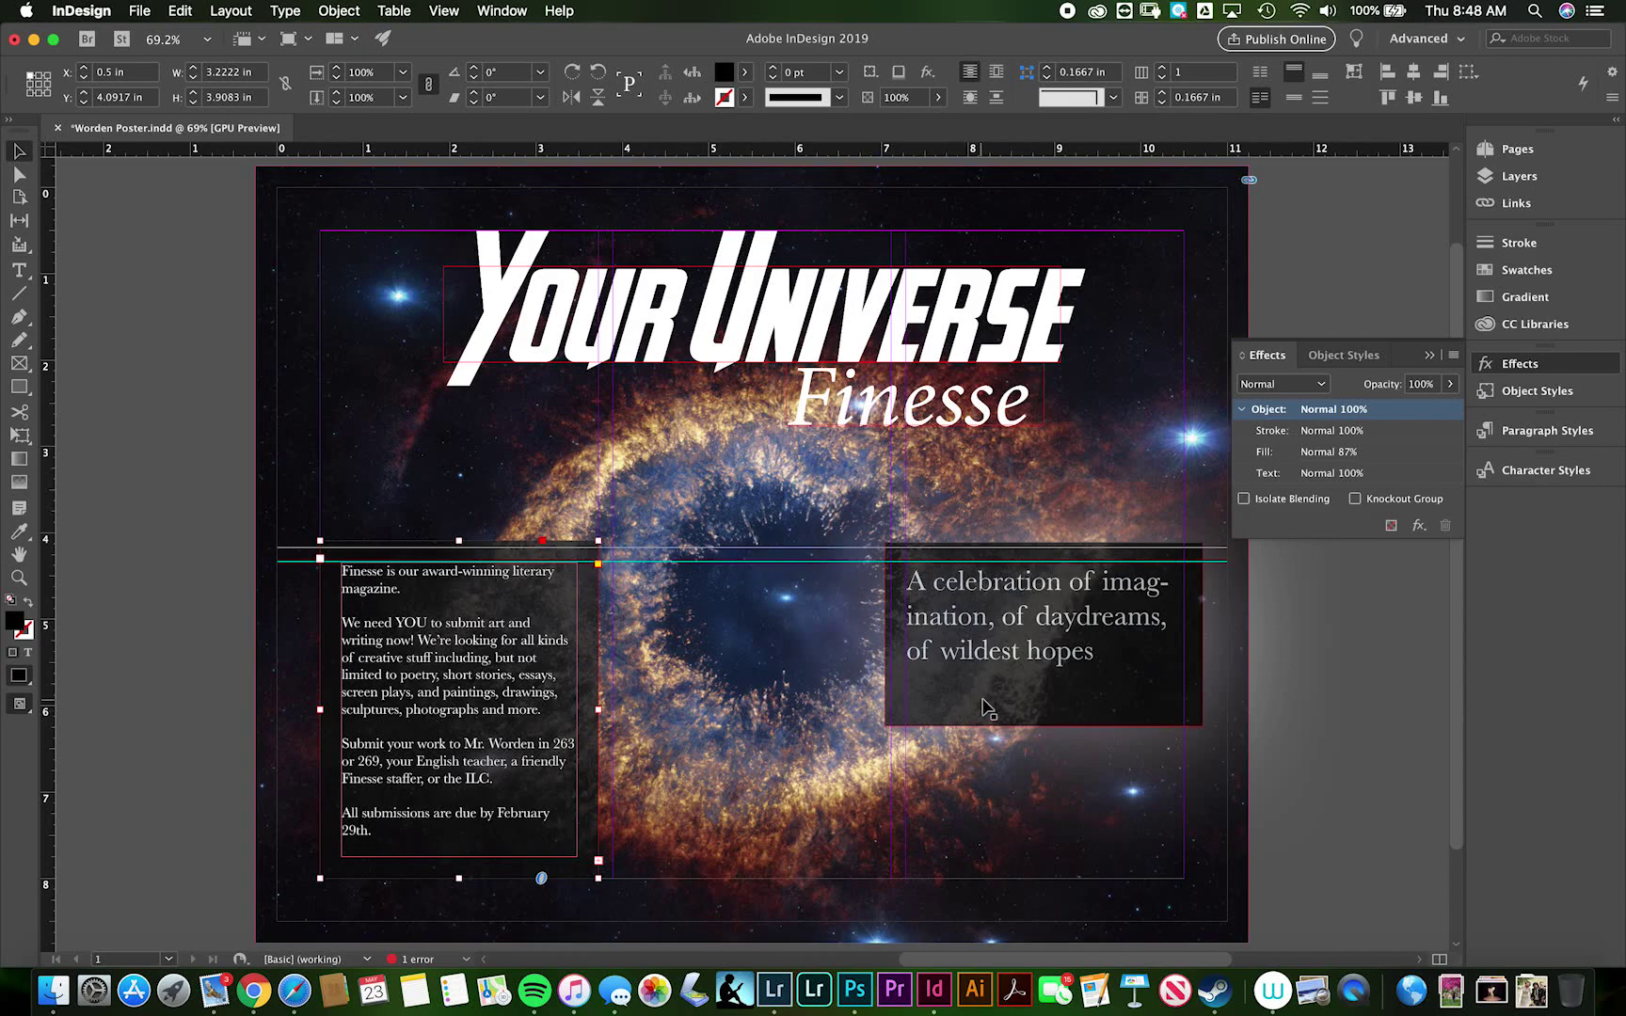
Fine-tune the tagline panel's position and lower the body panel's top level with it.
{"action": "left_click", "coordinate": [1020, 672]}
{"action": "left_click_drag", "start_coordinate": [1020, 672], "coordinate": [1014, 687]}
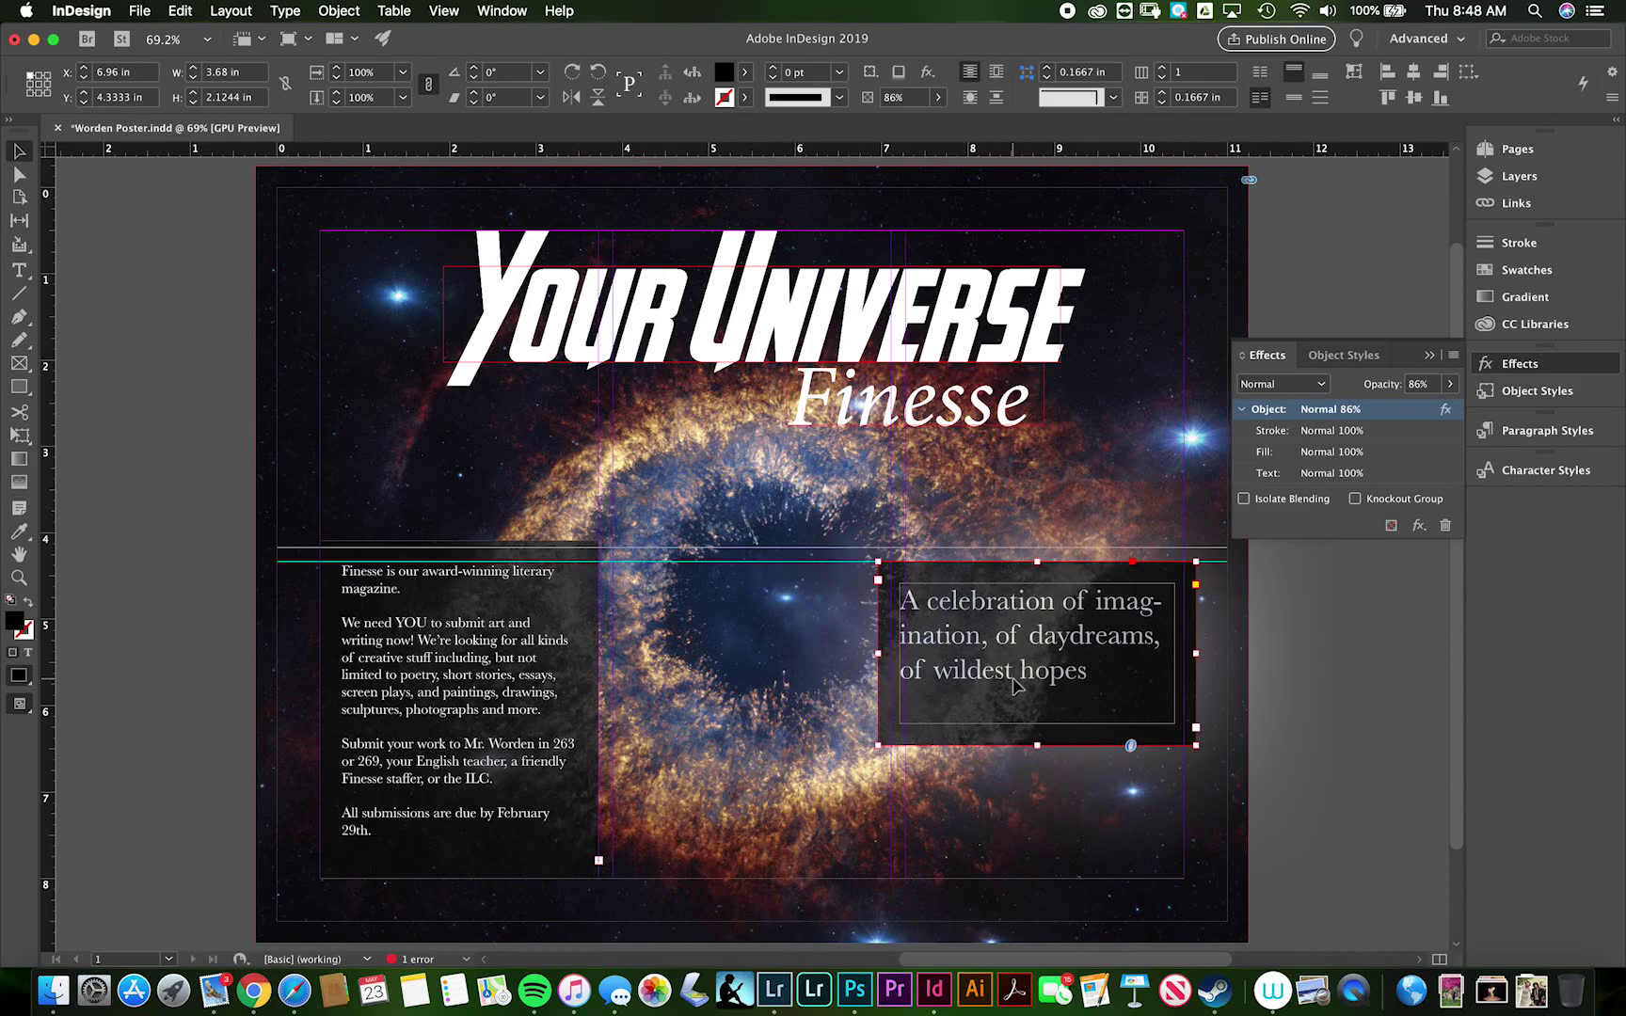
{"action": "key", "text": "Right"}
{"action": "key", "text": "Right"}
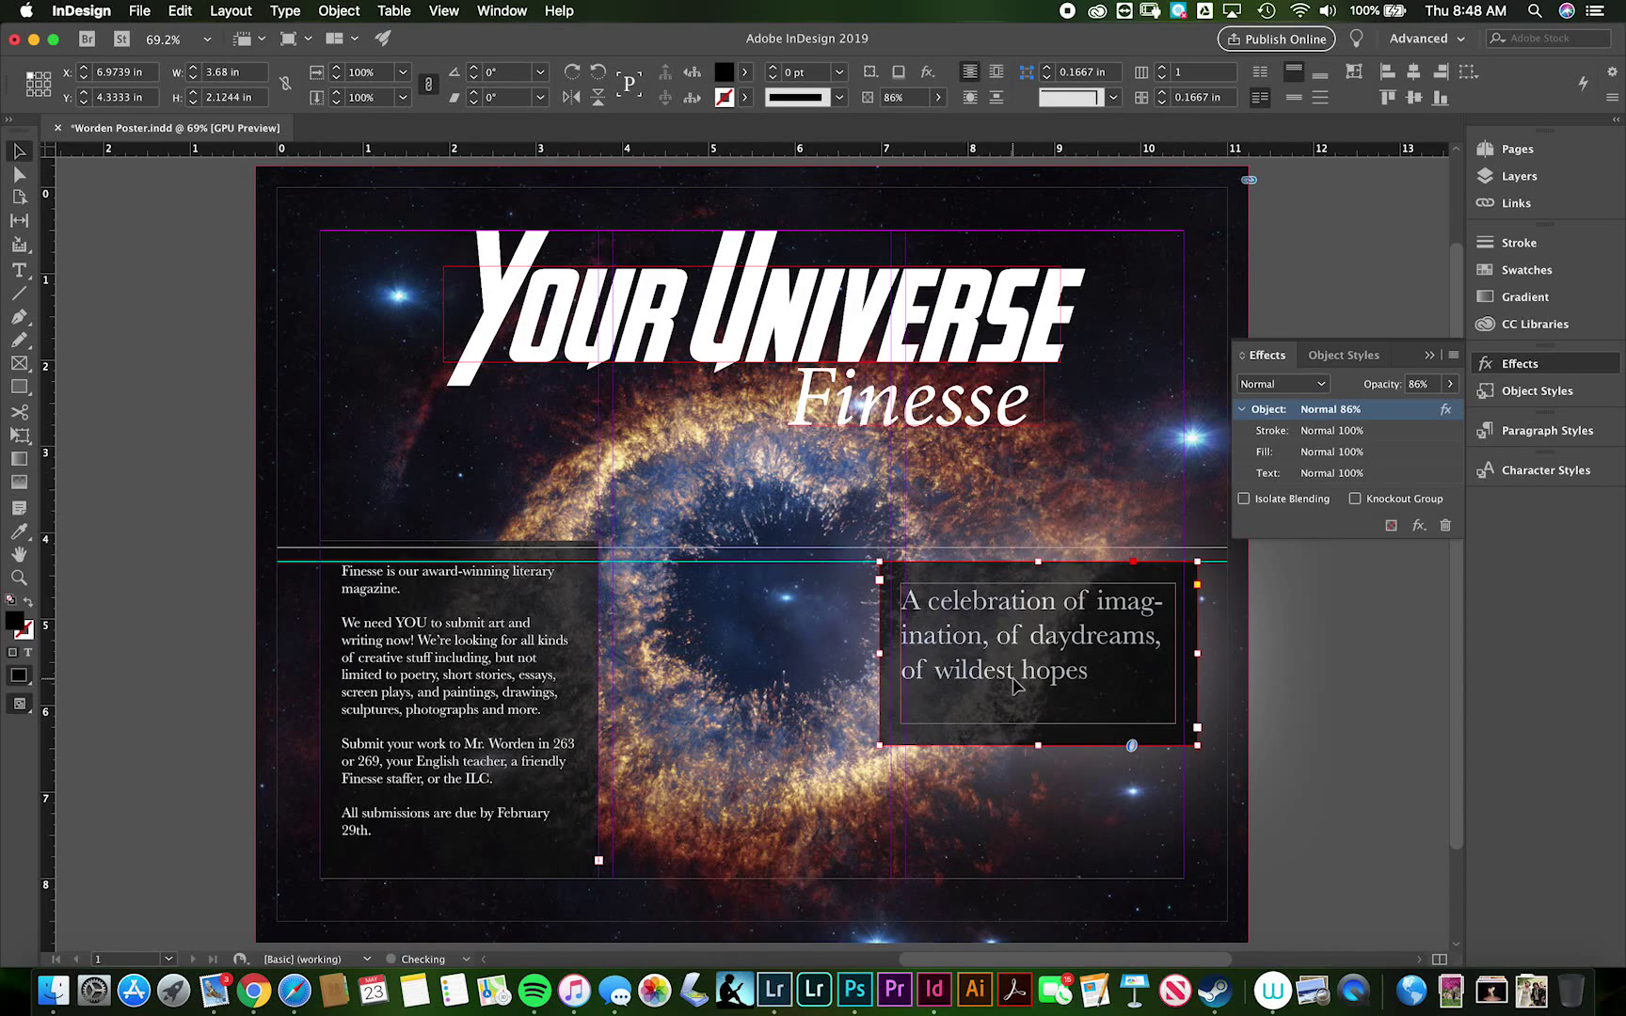
{"action": "key", "text": "Down"}
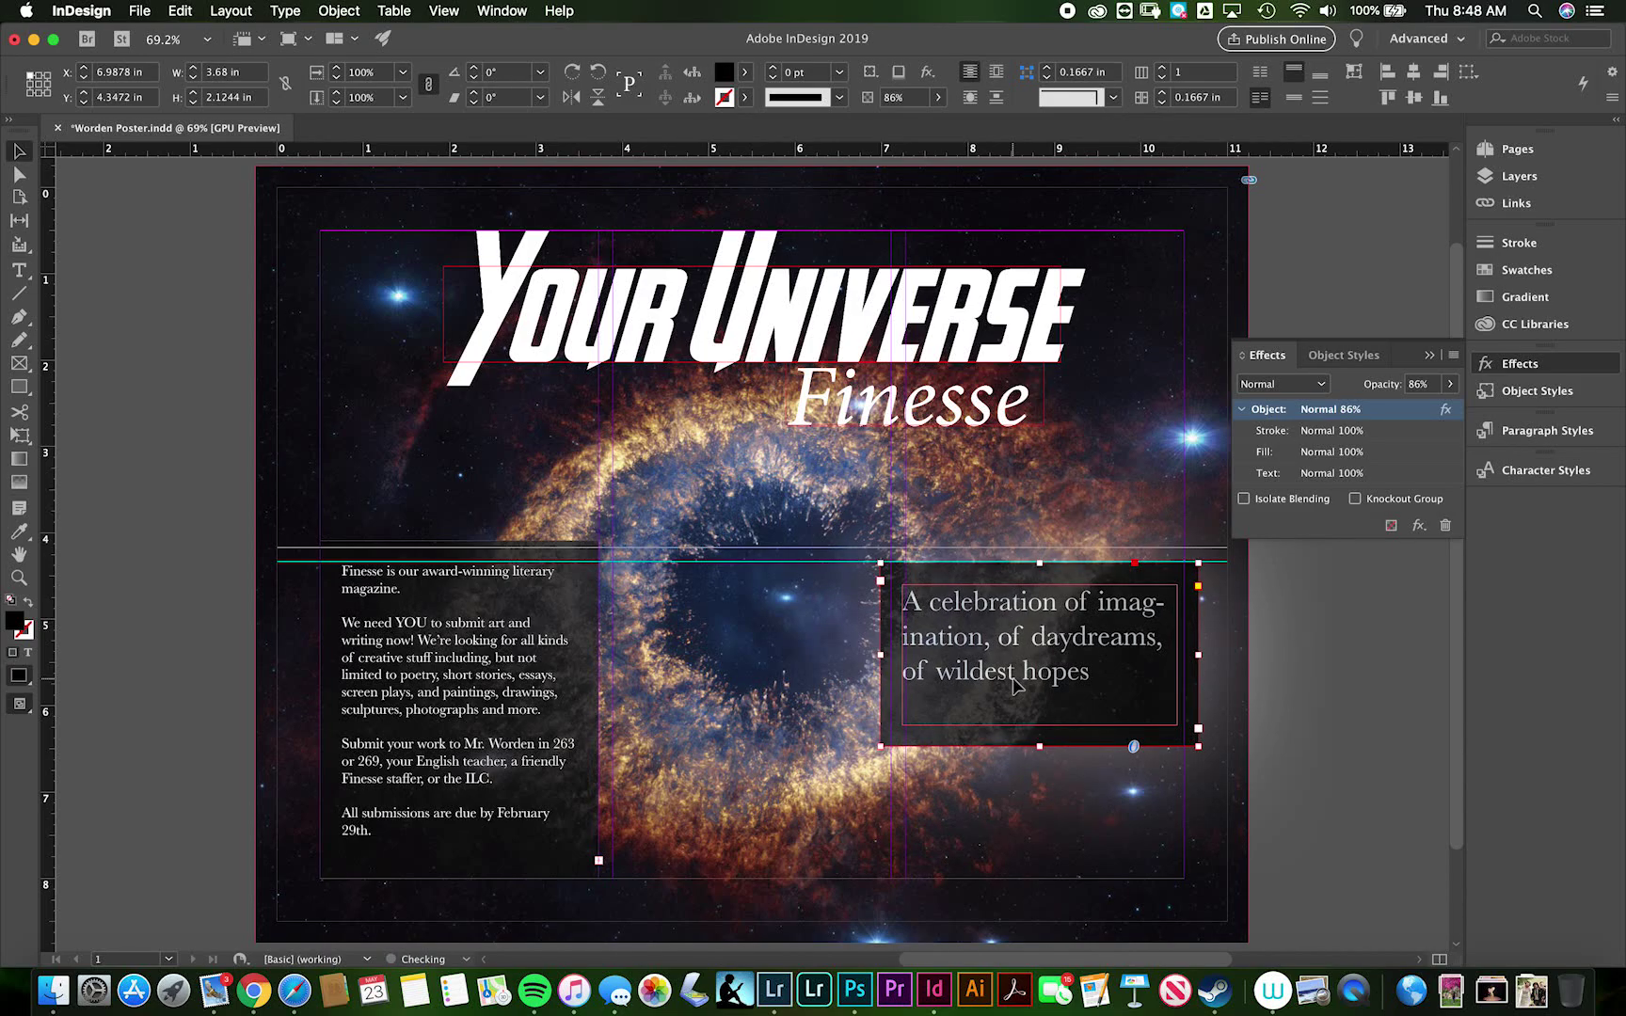
{"action": "key", "text": "Up"}
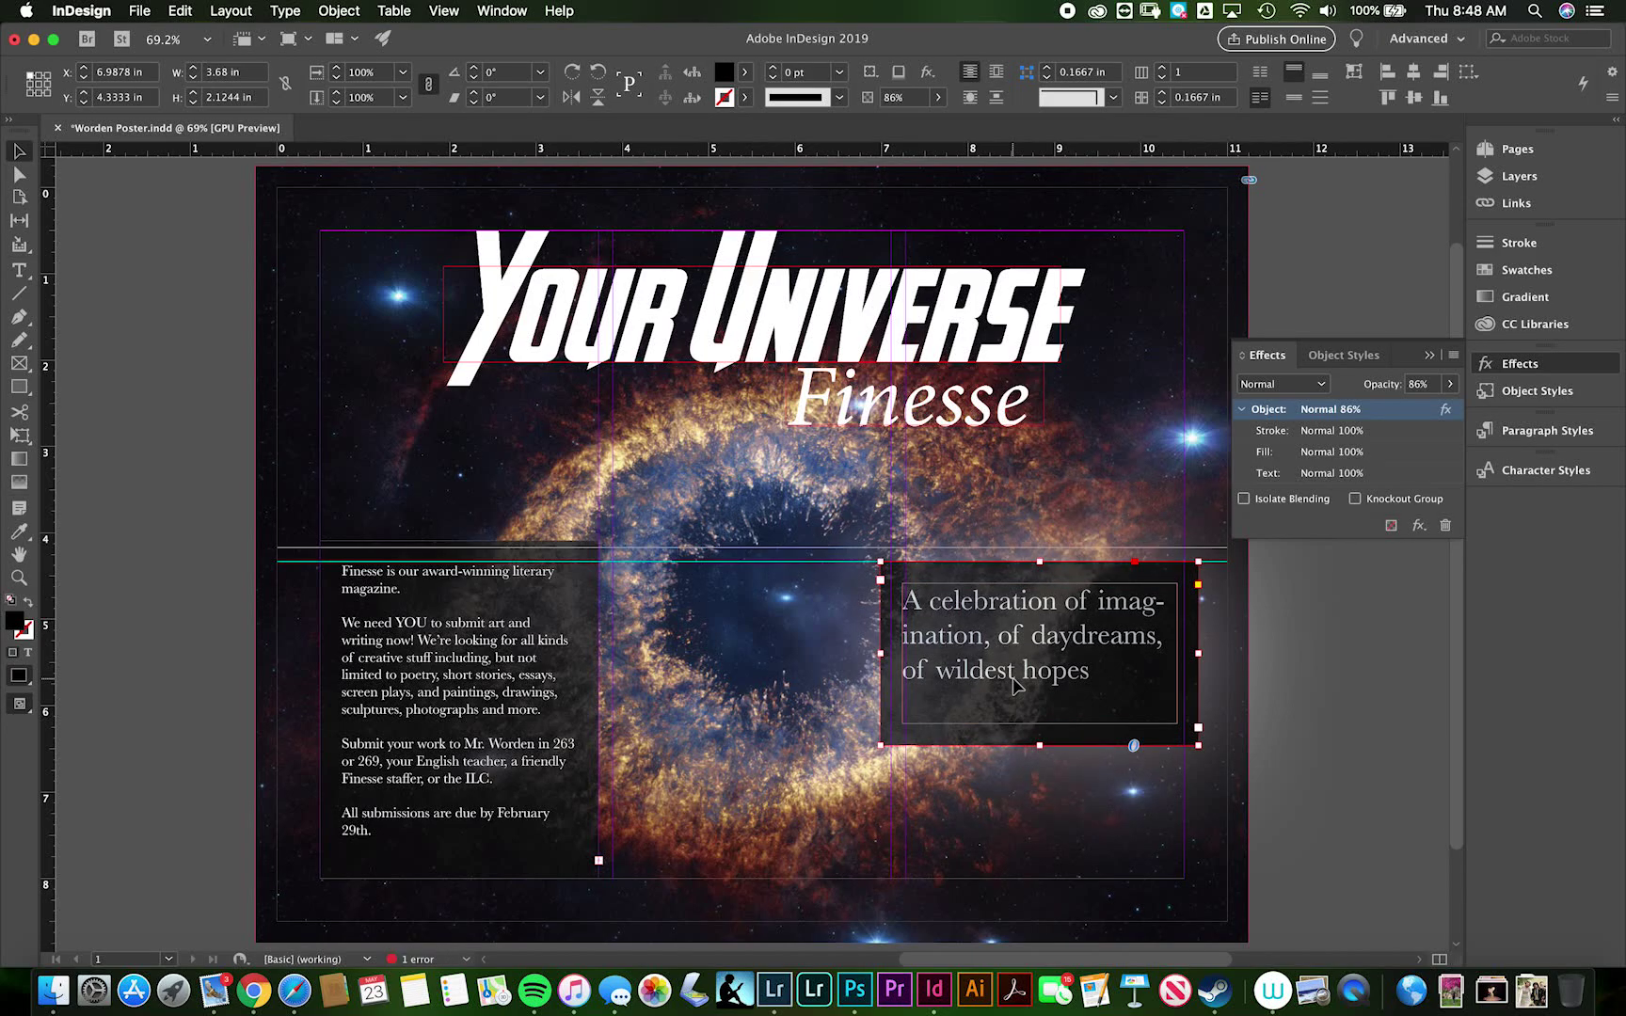
{"action": "left_click", "coordinate": [455, 543]}
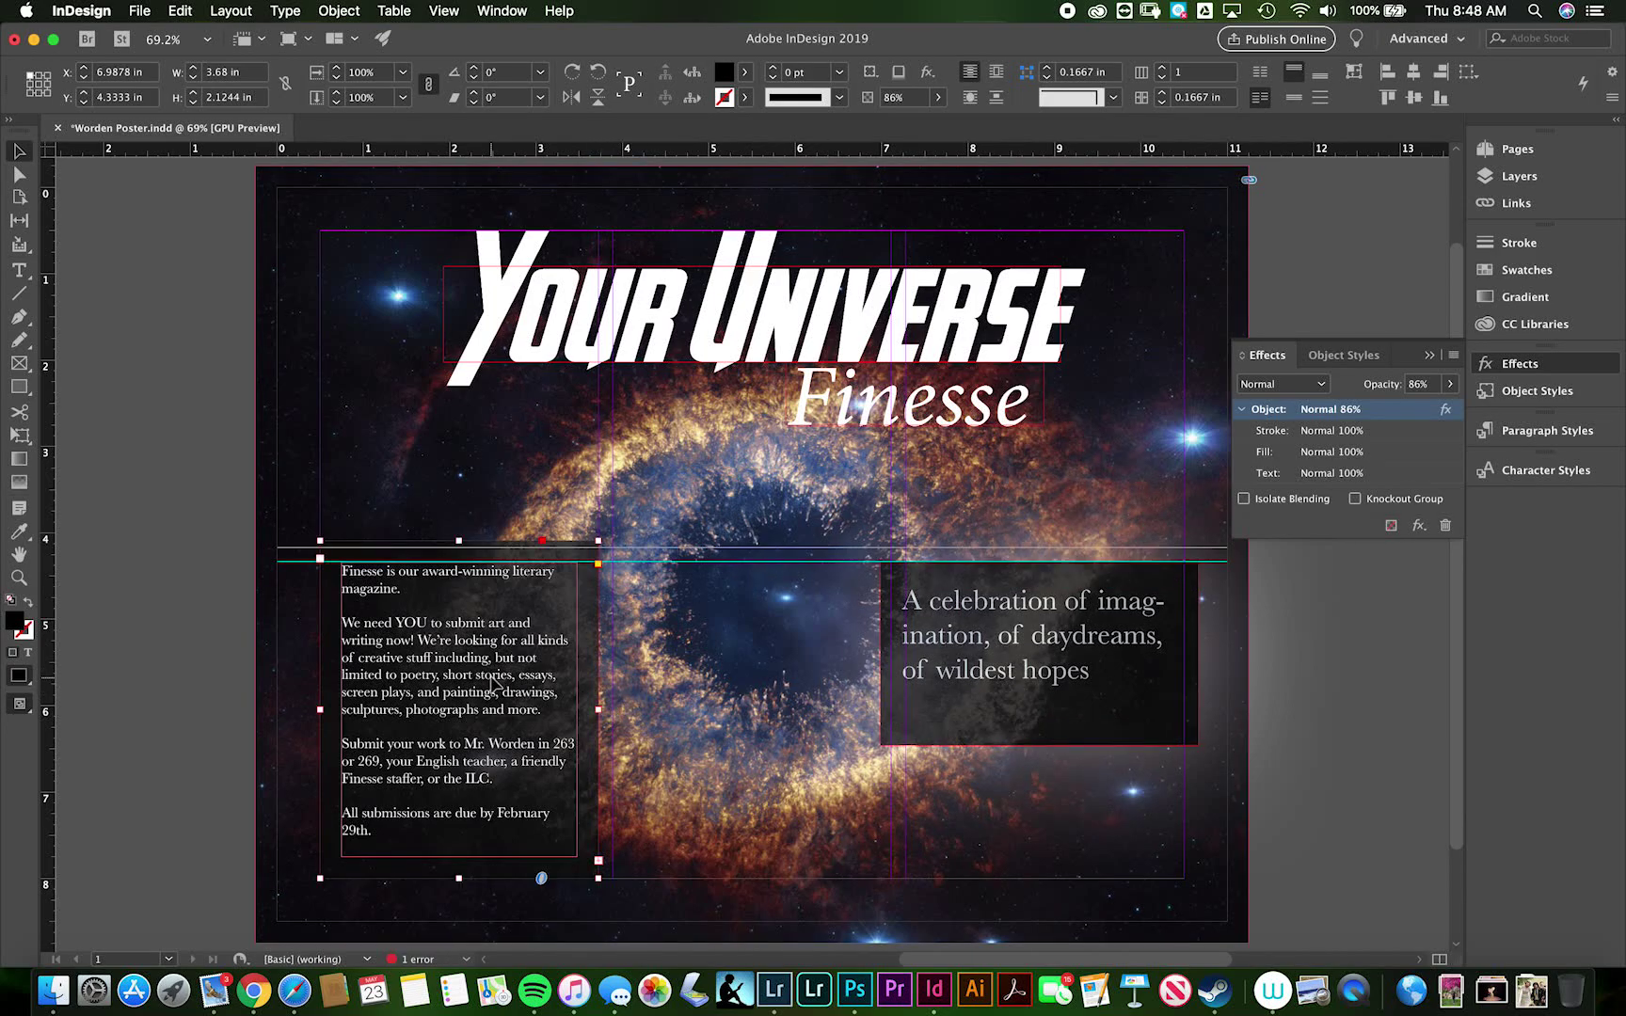
{"action": "left_click_drag", "start_coordinate": [461, 541], "coordinate": [461, 561]}
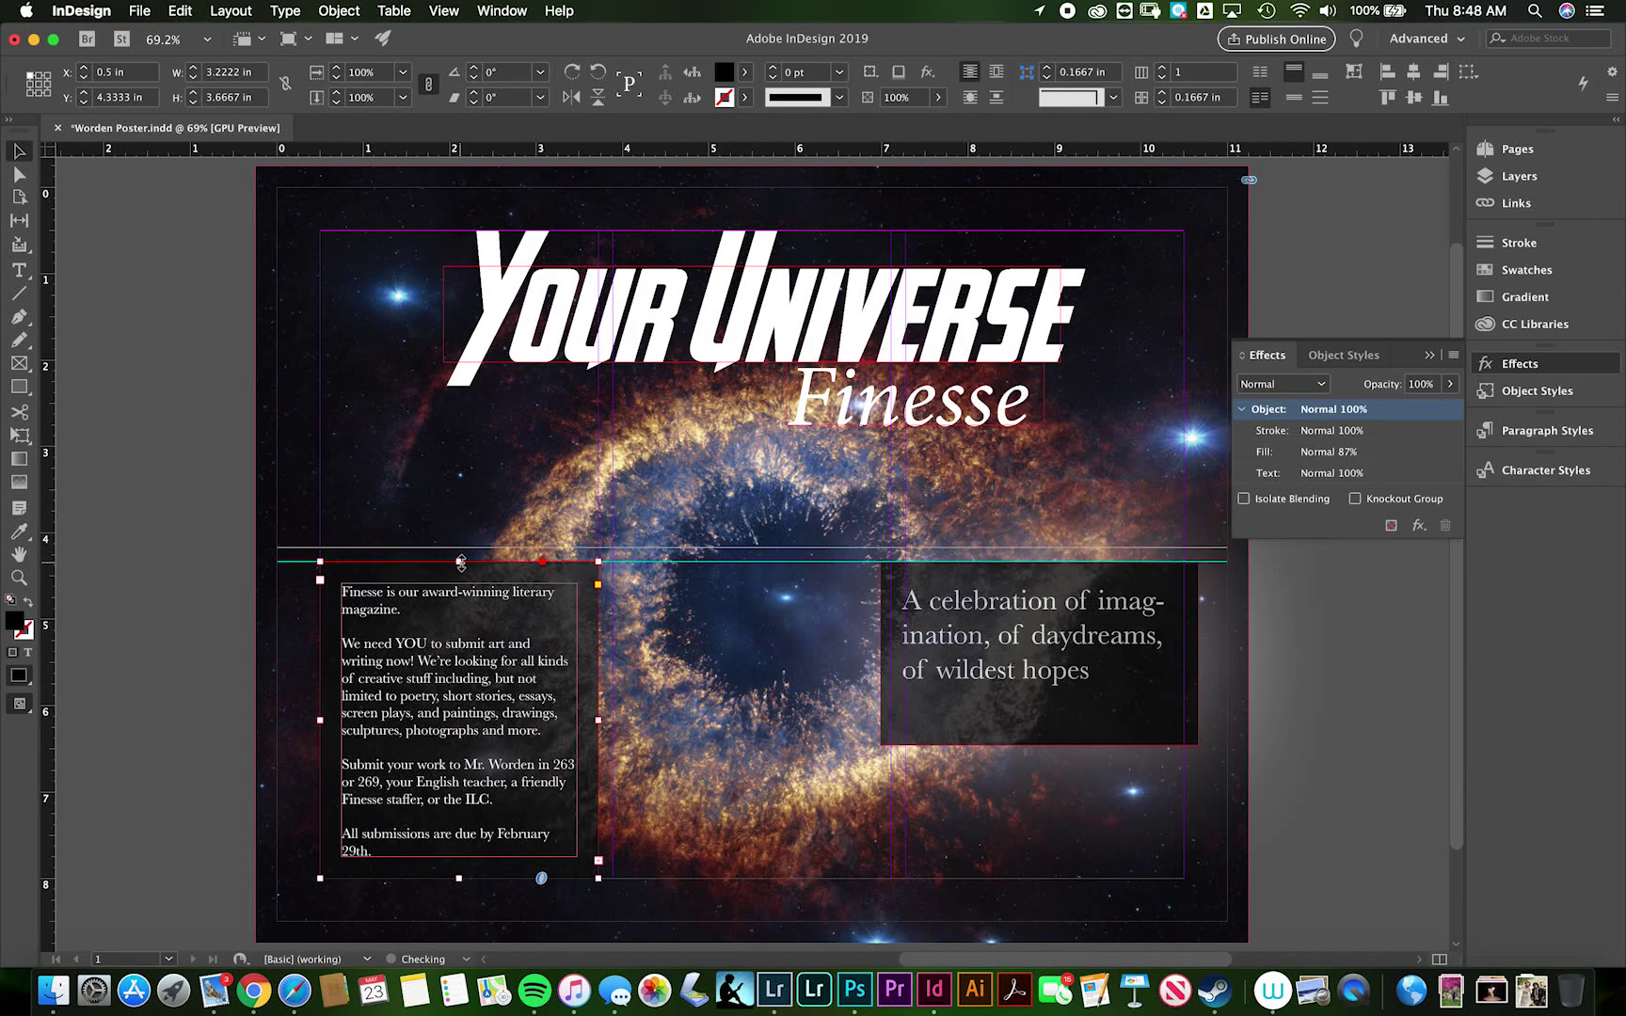
Place the text cursor in the body text after '29th.'.
{"action": "left_click", "coordinate": [735, 664]}
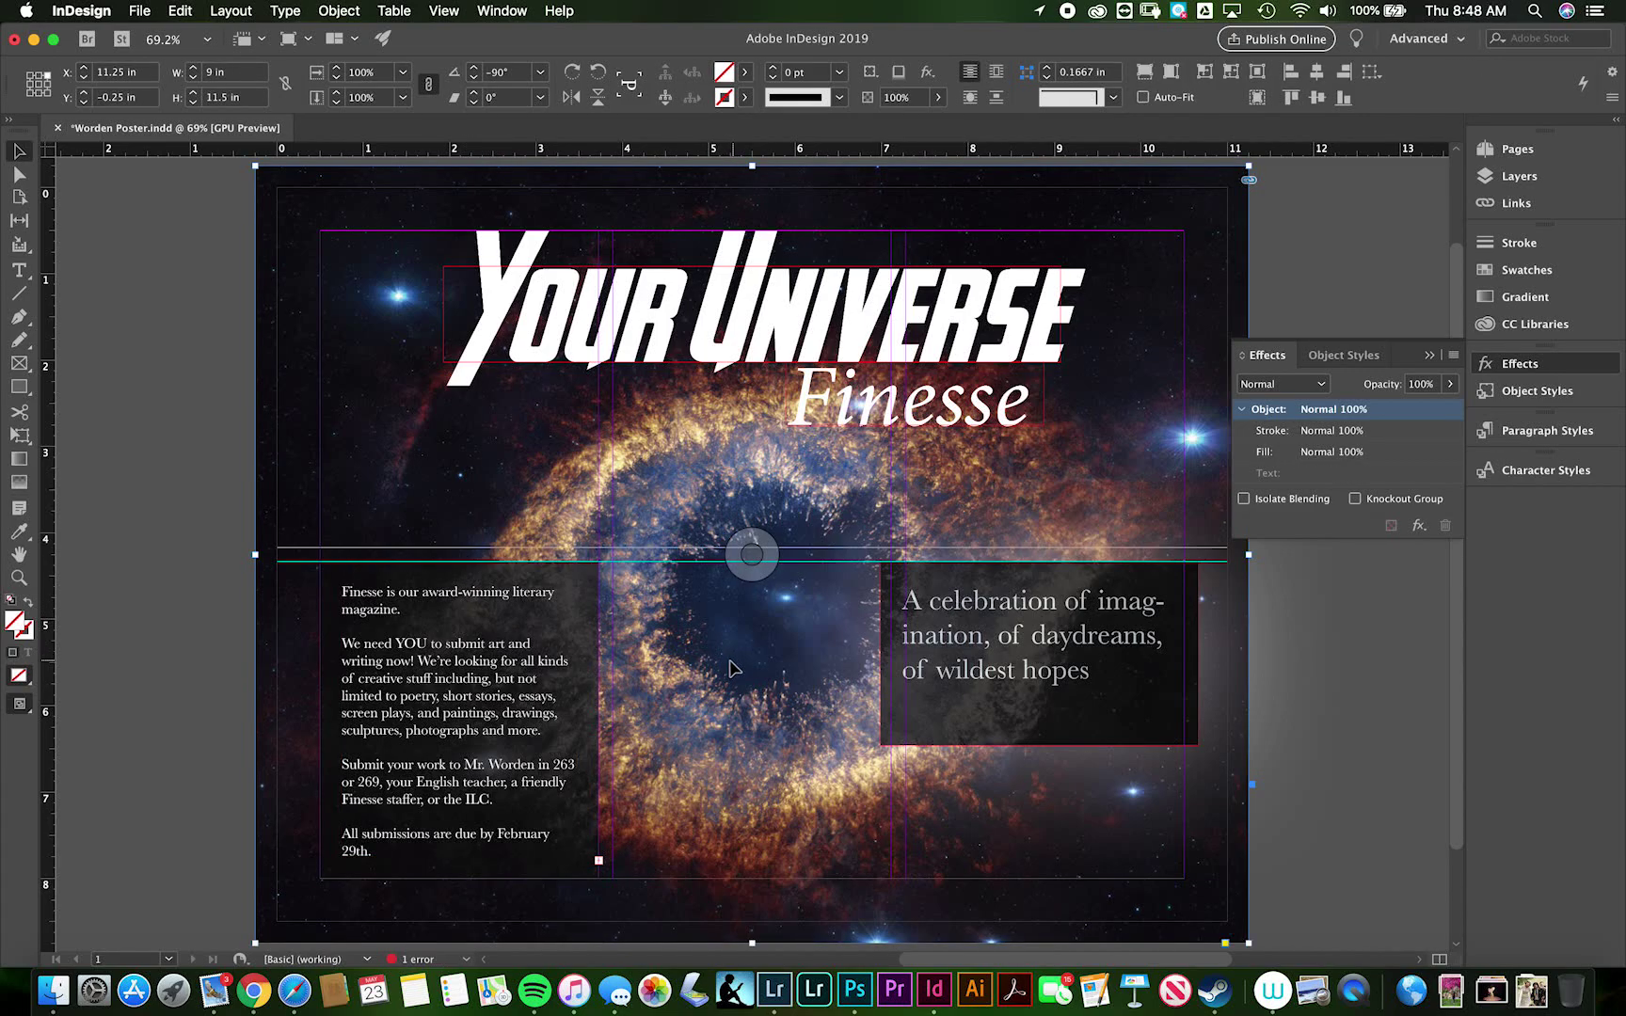
{"action": "left_click", "coordinate": [461, 815]}
{"action": "double_click", "coordinate": [411, 850]}
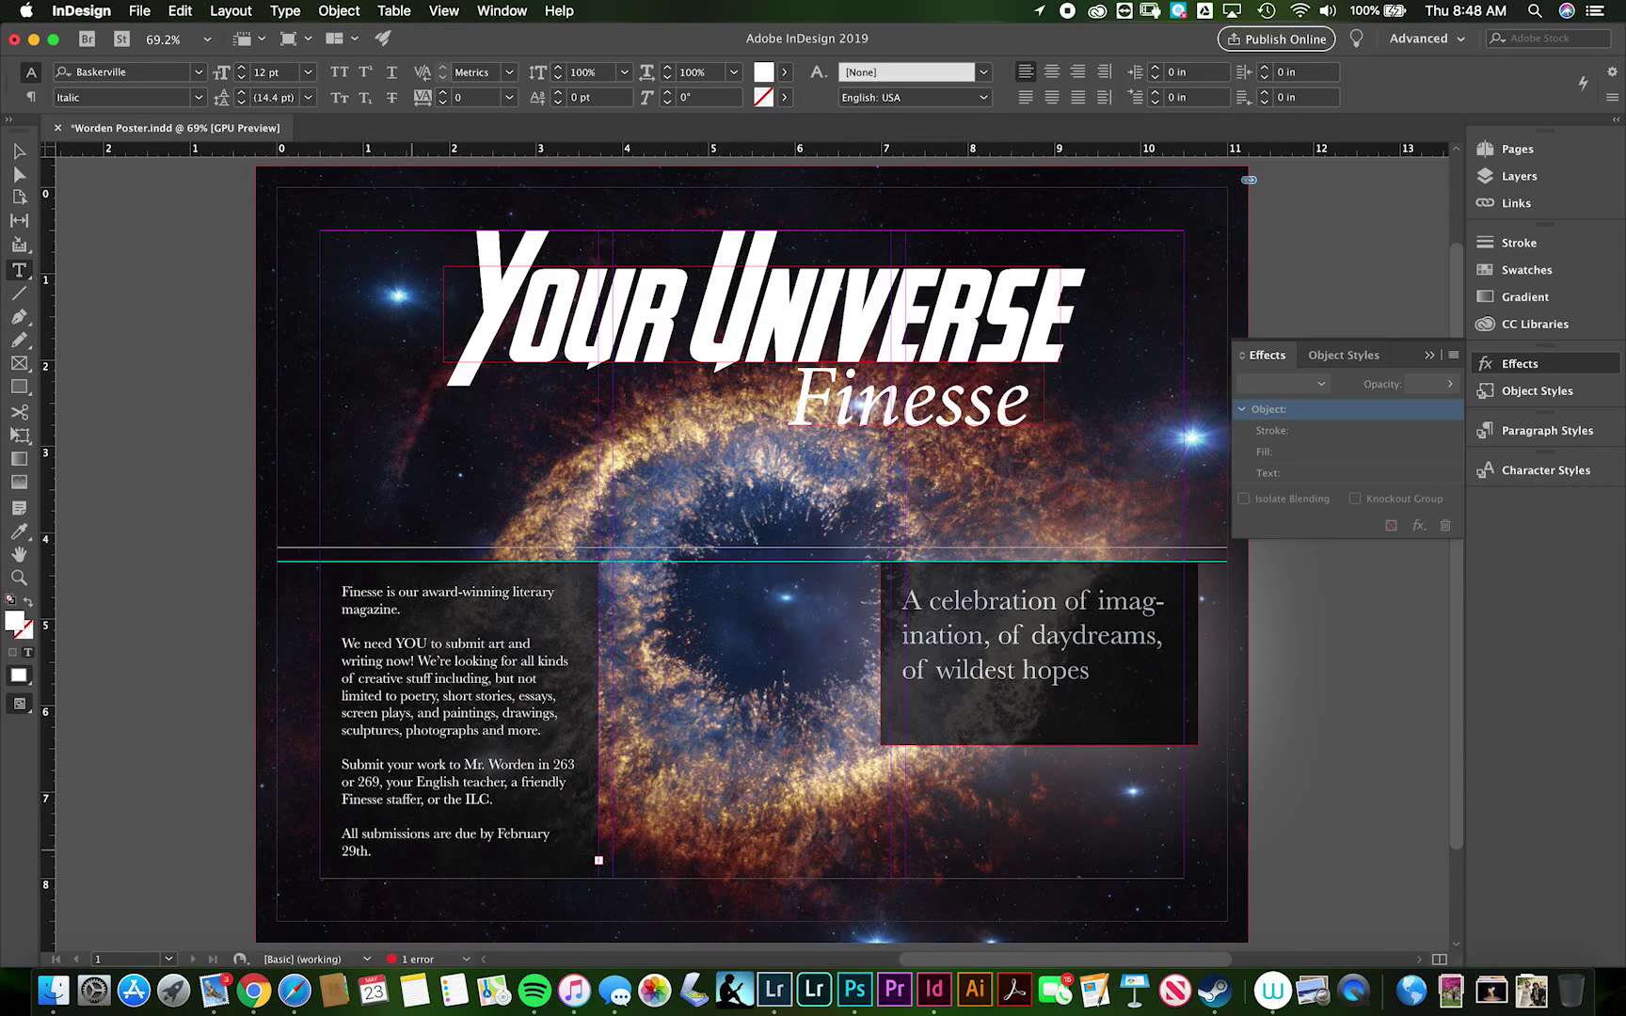
Undo the line-break edits in the body text near '29th'.
{"action": "key", "text": "super+z"}
{"action": "left_click", "coordinate": [368, 852]}
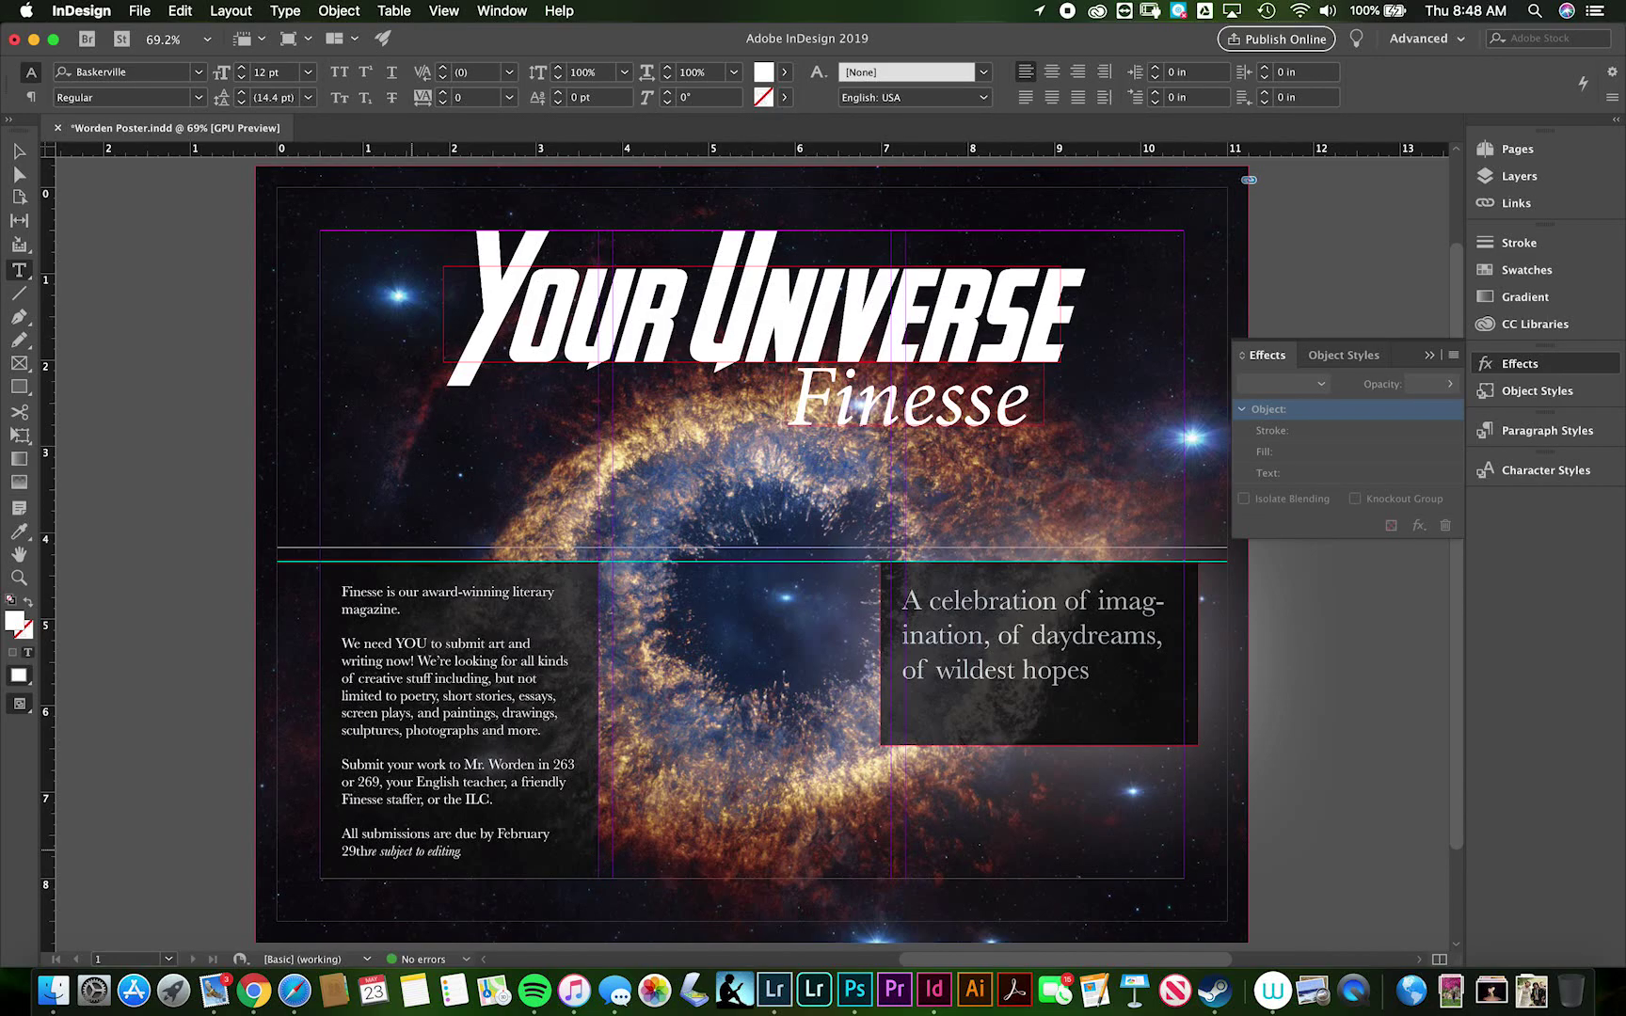
{"action": "key", "text": "super+z"}
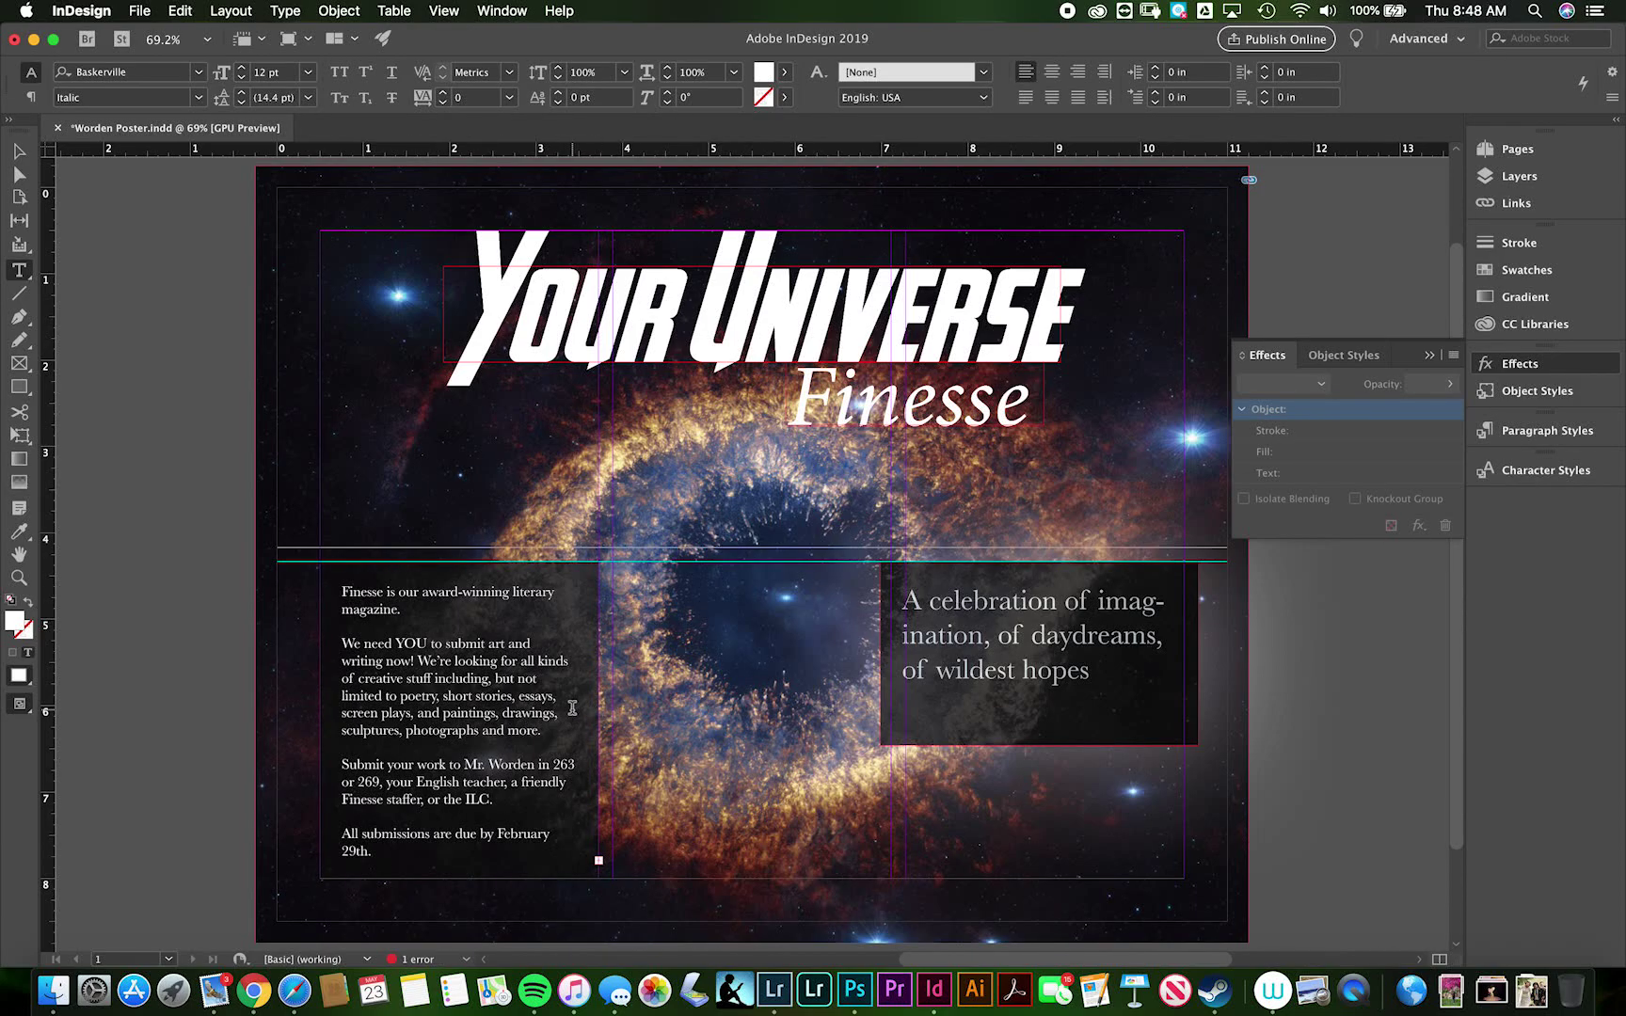
Widen the body panel on both sides and raise its top, matching the tagline panel's top.
{"action": "left_click", "coordinate": [19, 151]}
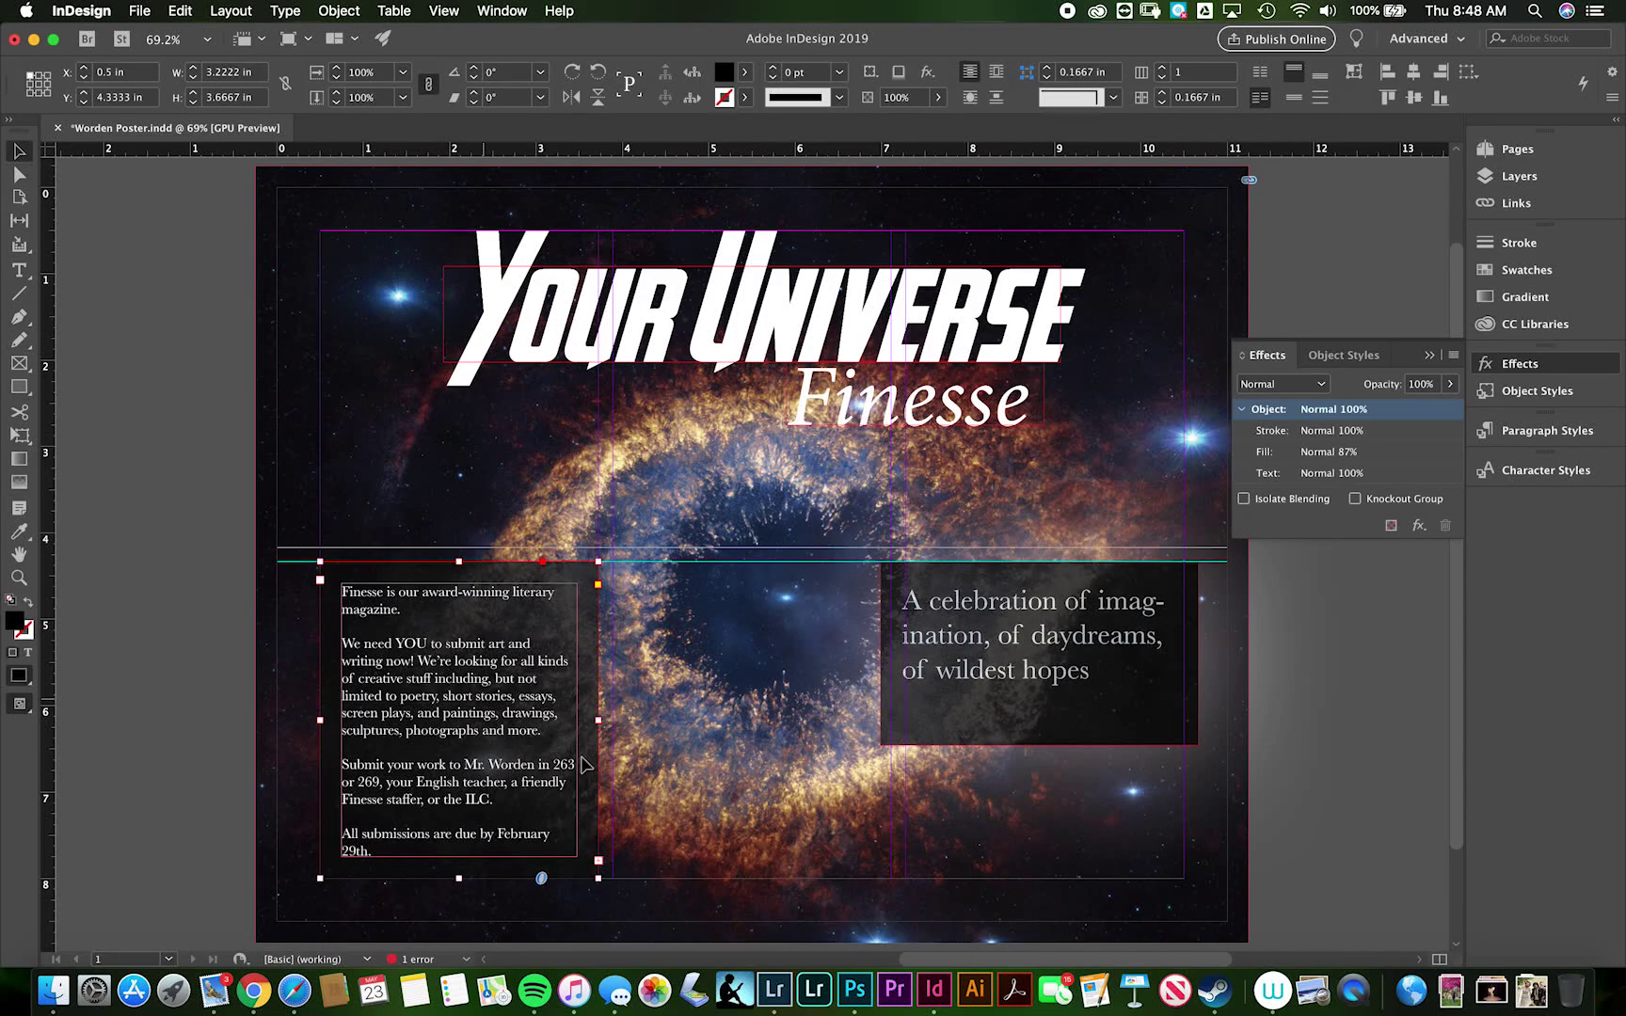
{"action": "left_click_drag", "start_coordinate": [600, 719], "coordinate": [613, 721]}
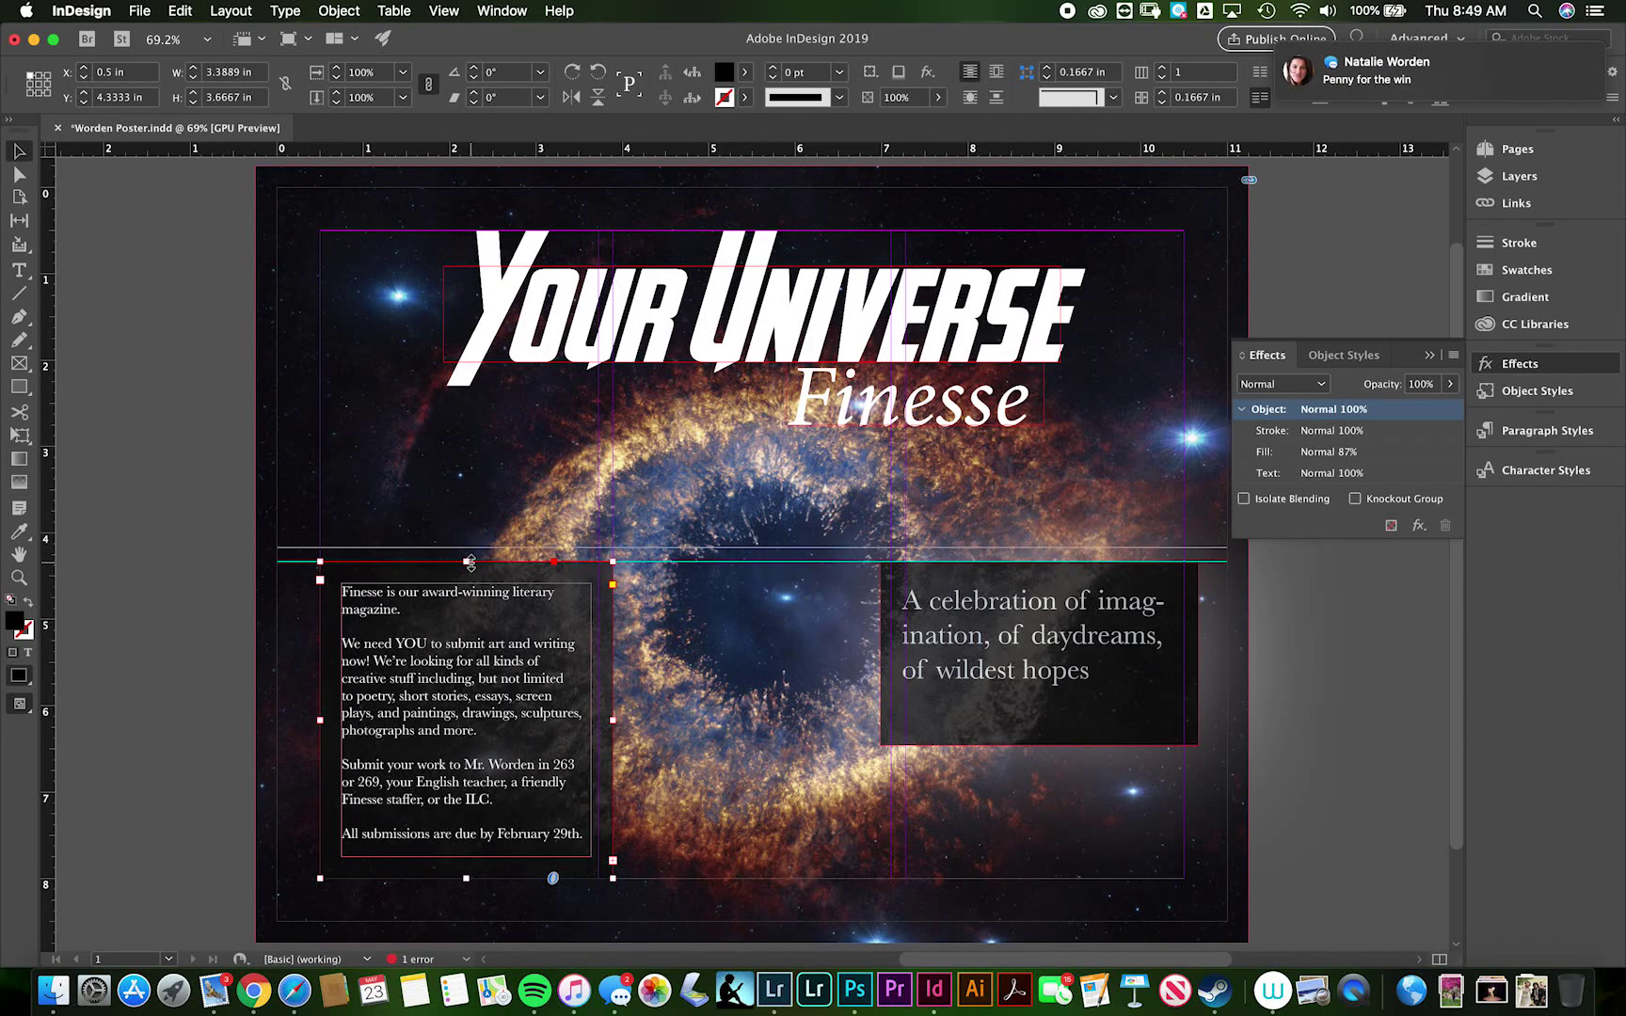
{"action": "left_click_drag", "start_coordinate": [468, 562], "coordinate": [467, 548]}
{"action": "left_click", "coordinate": [966, 593]}
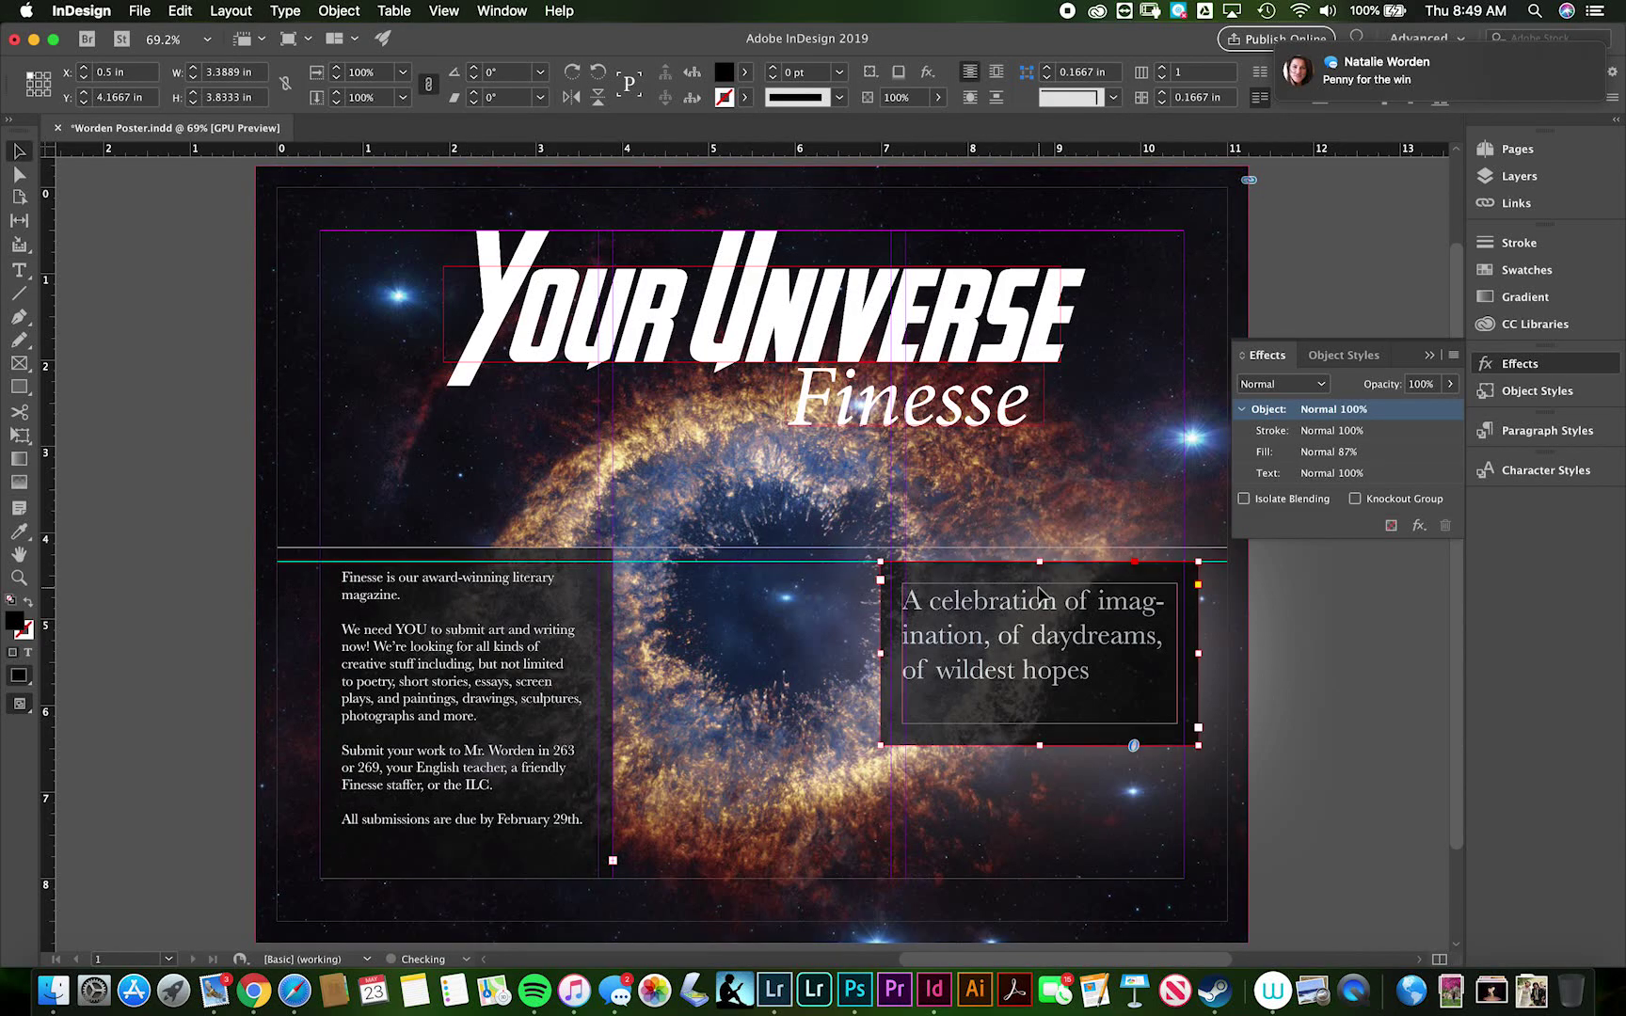
{"action": "left_click_drag", "start_coordinate": [1039, 557], "coordinate": [1040, 549]}
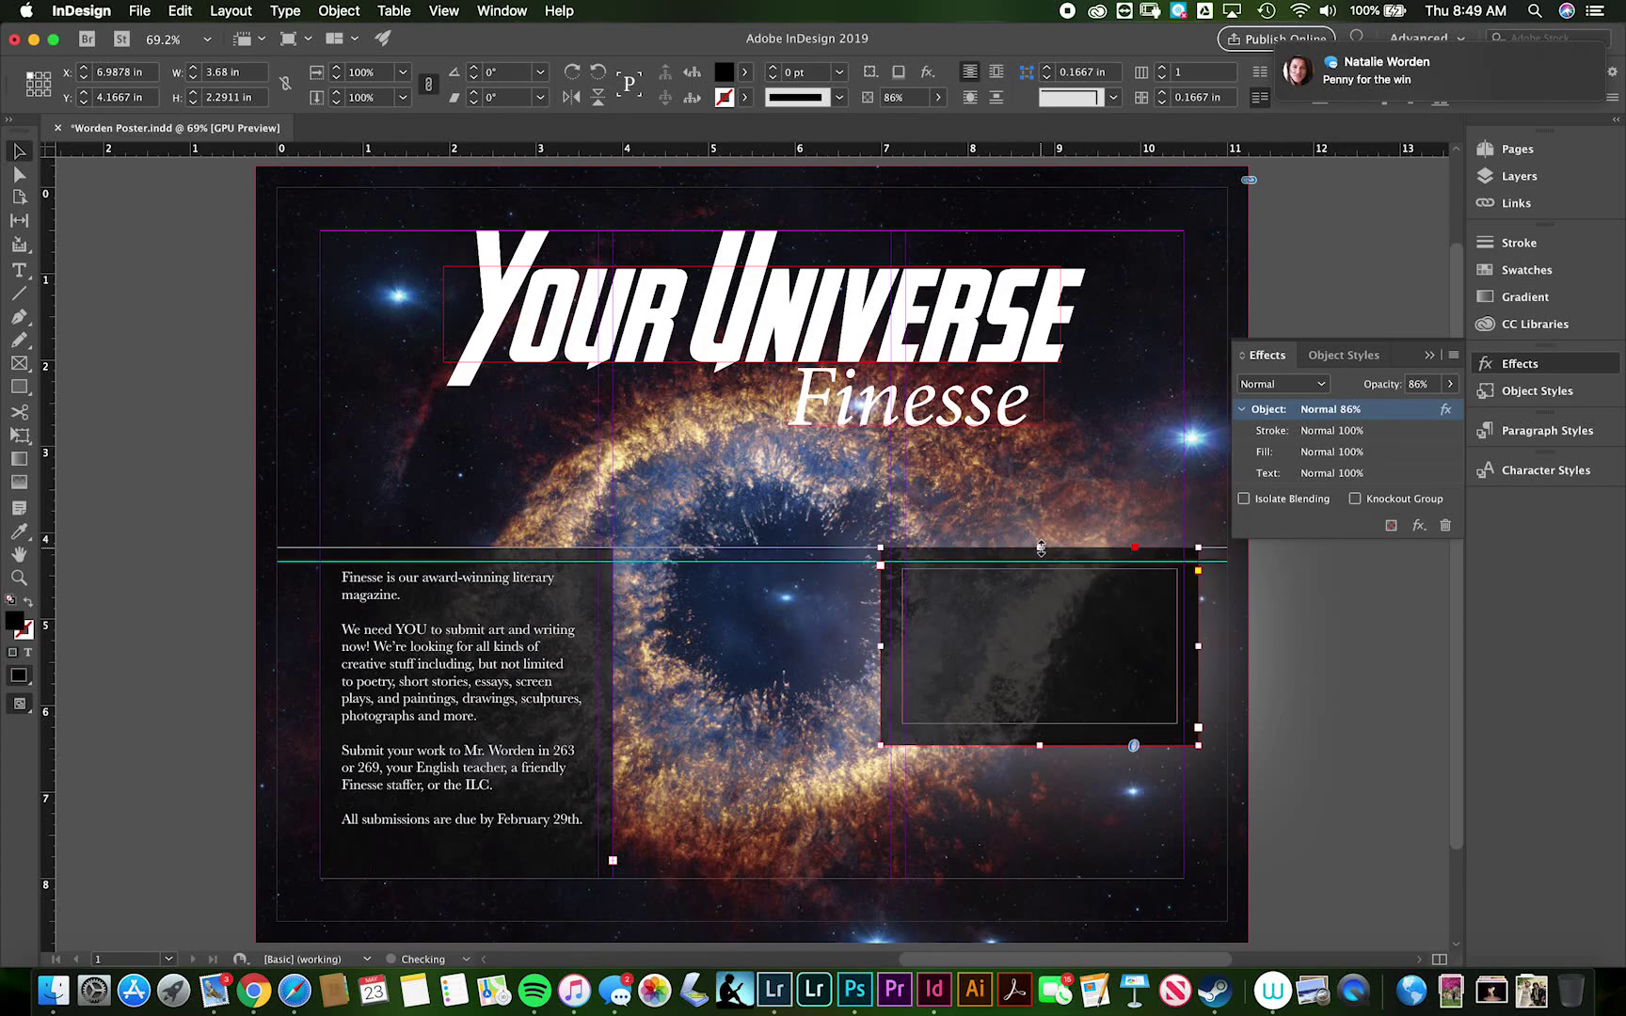
{"action": "left_click", "coordinate": [458, 880]}
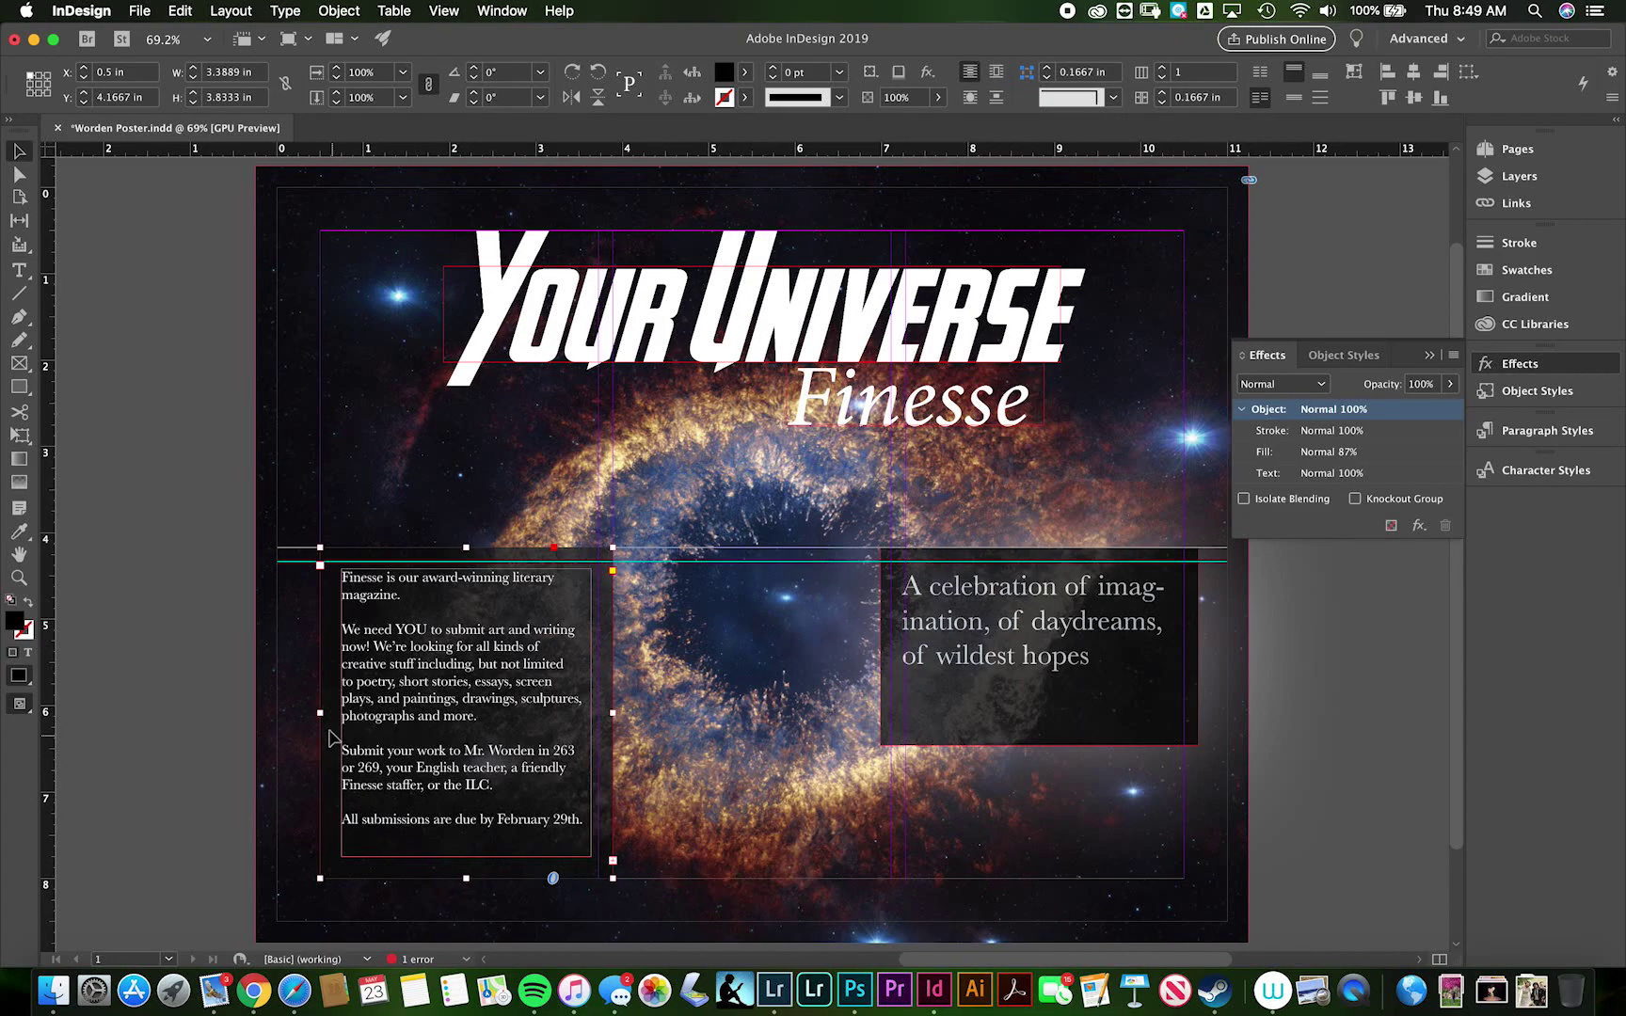
{"action": "left_click_drag", "start_coordinate": [320, 715], "coordinate": [302, 715]}
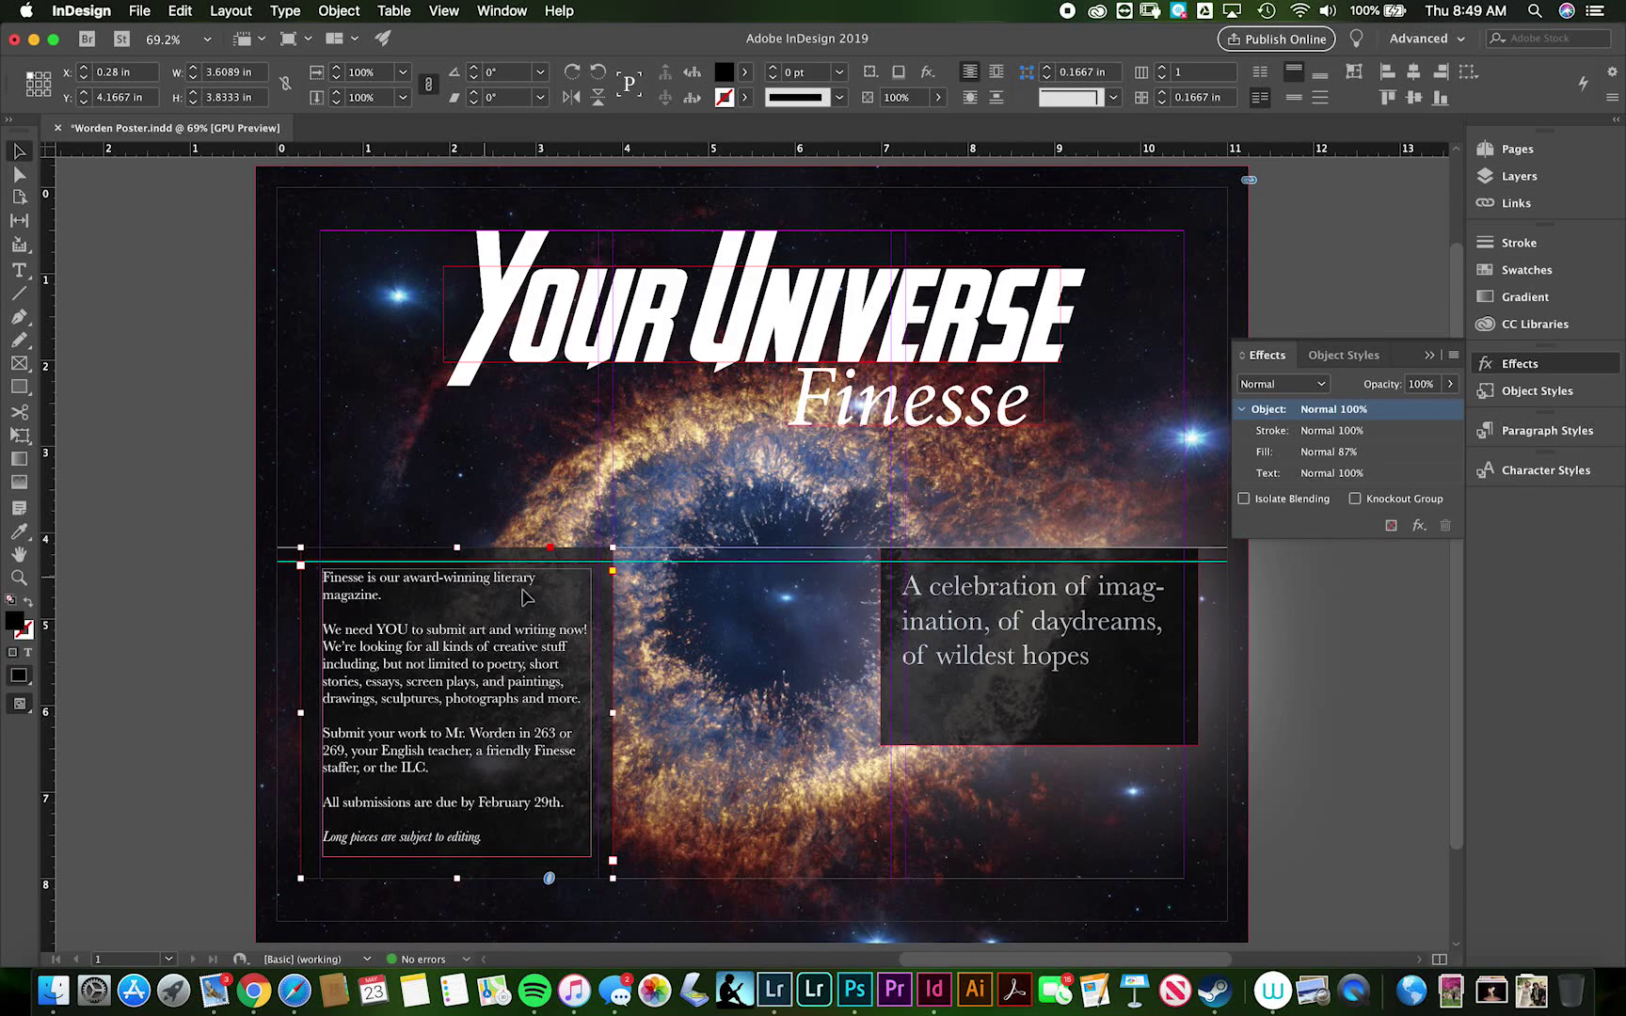
Preview the poster without guides and frame edges, then show them again.
{"action": "left_click", "coordinate": [725, 670]}
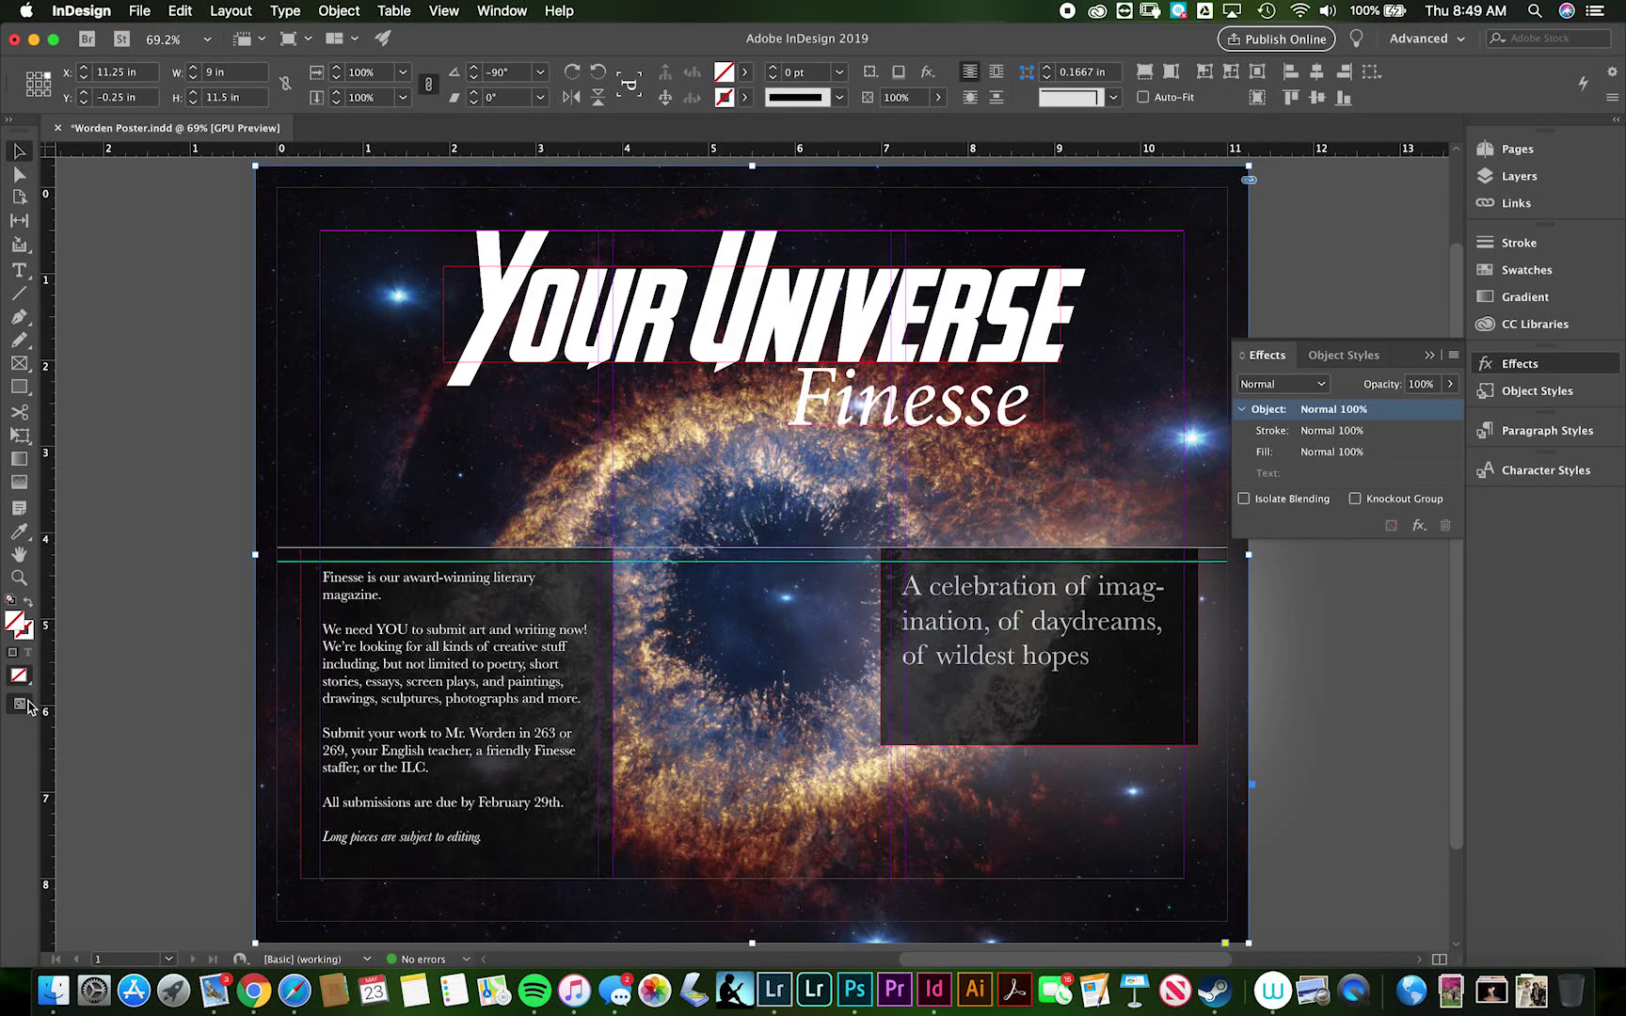
{"action": "left_click_drag", "start_coordinate": [29, 707], "coordinate": [94, 745]}
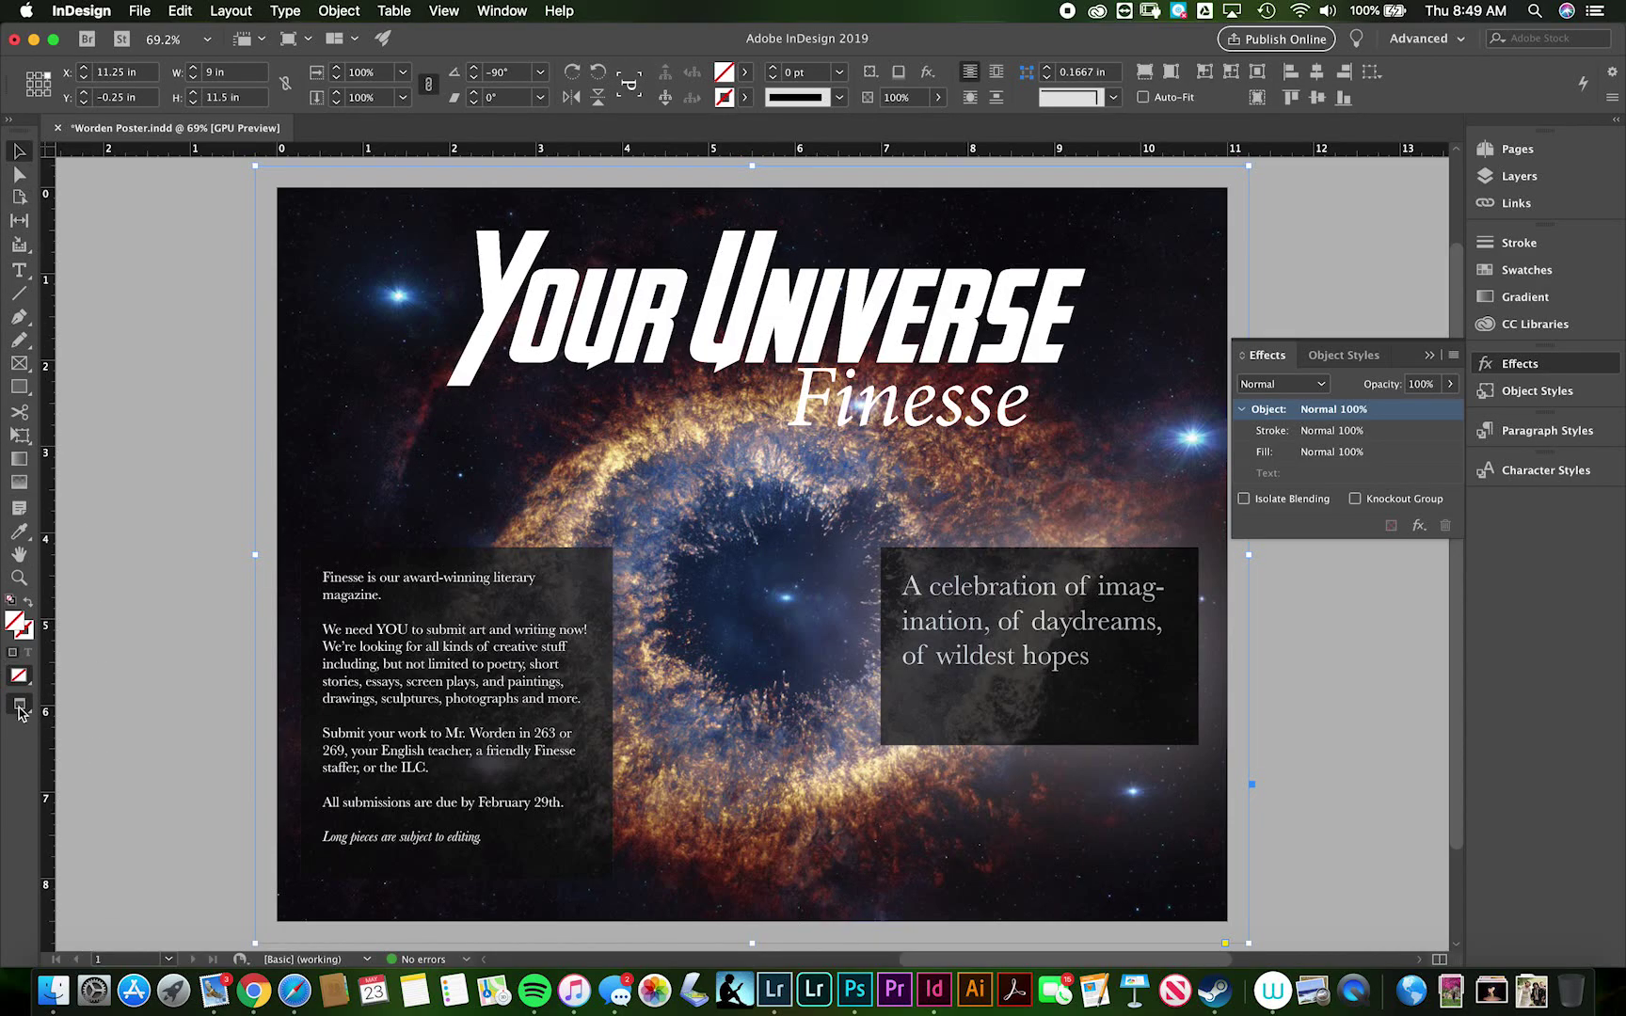
{"action": "left_click_drag", "start_coordinate": [20, 712], "coordinate": [85, 725]}
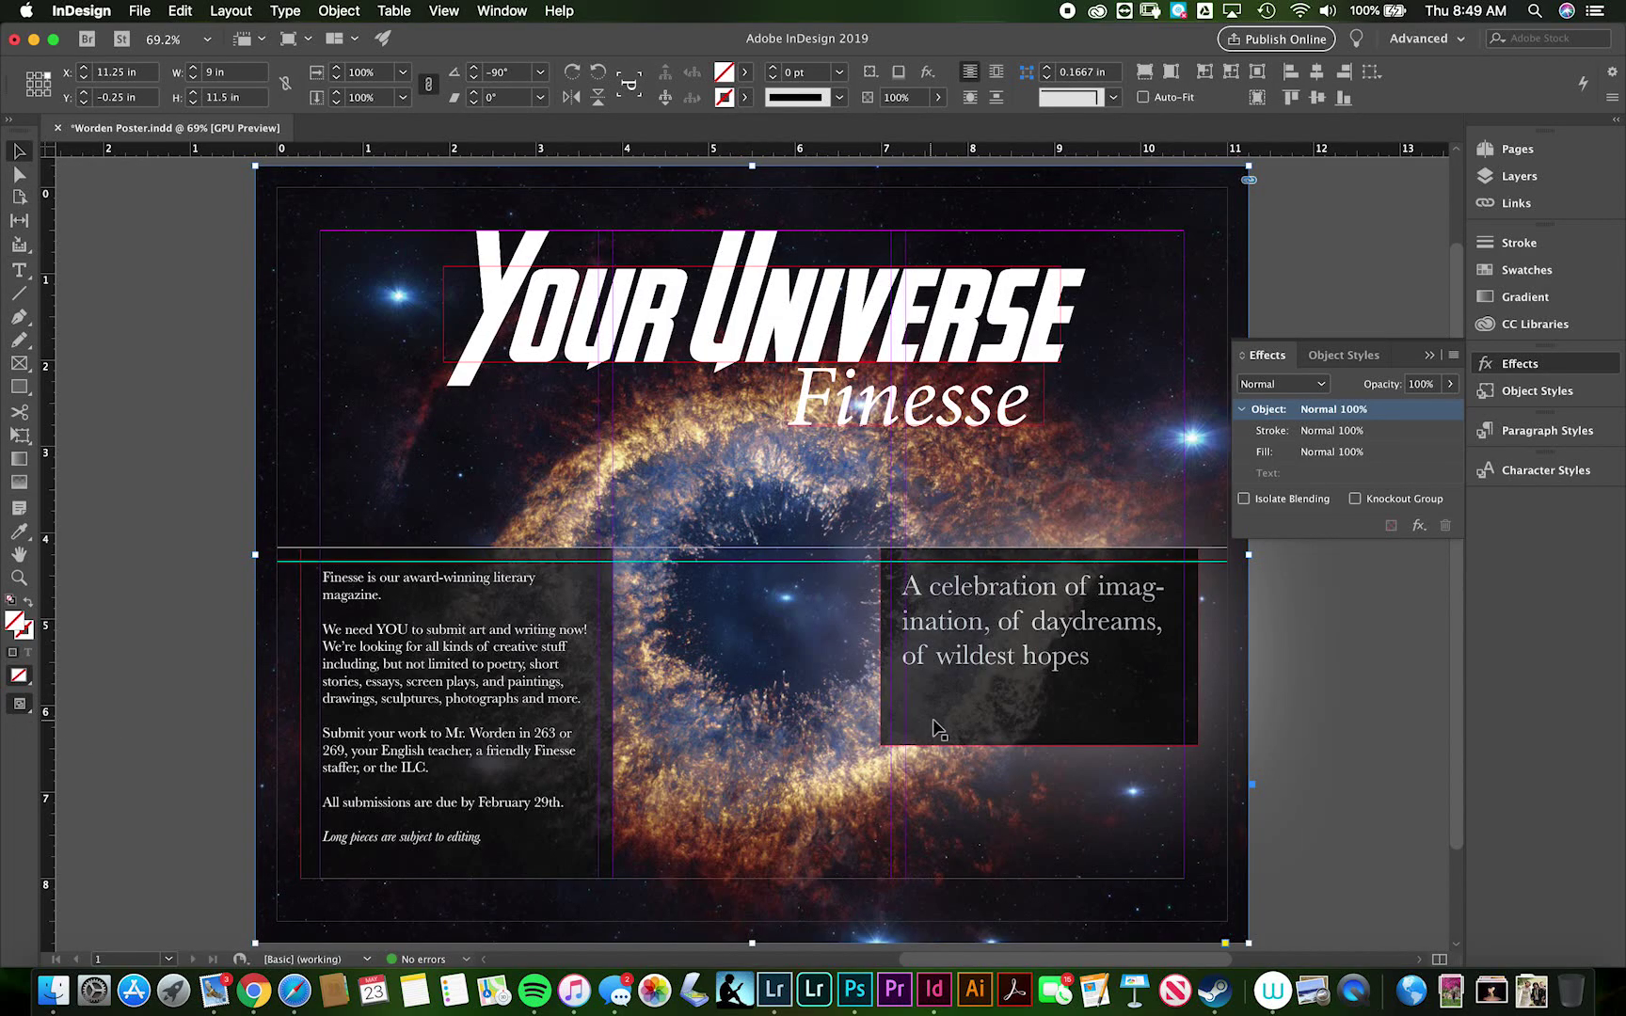
Shorten the tagline panel from the bottom, then lengthen it back to about 2.12 in tall.
{"action": "left_click", "coordinate": [1068, 718]}
{"action": "left_click_drag", "start_coordinate": [1040, 746], "coordinate": [1042, 704]}
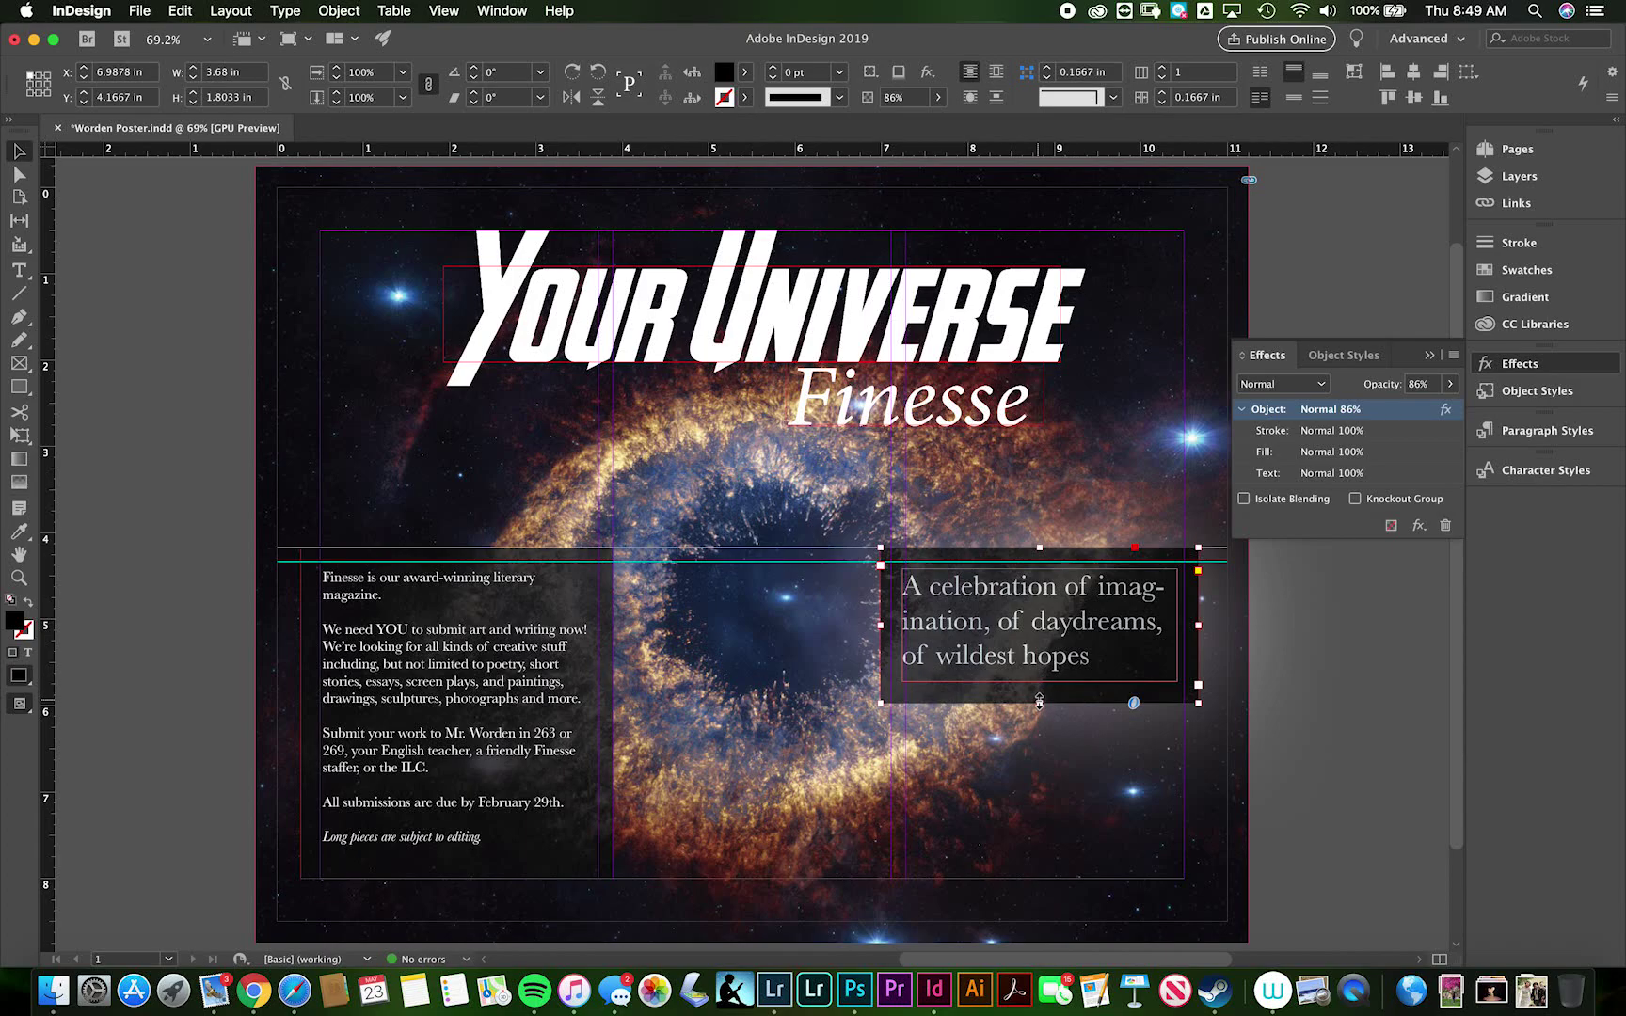
{"action": "mouse_move", "coordinate": [1038, 703]}
{"action": "left_mouse_down"}
{"action": "mouse_move", "coordinate": [1039, 757]}
{"action": "mouse_move", "coordinate": [1039, 731]}
{"action": "left_mouse_up"}
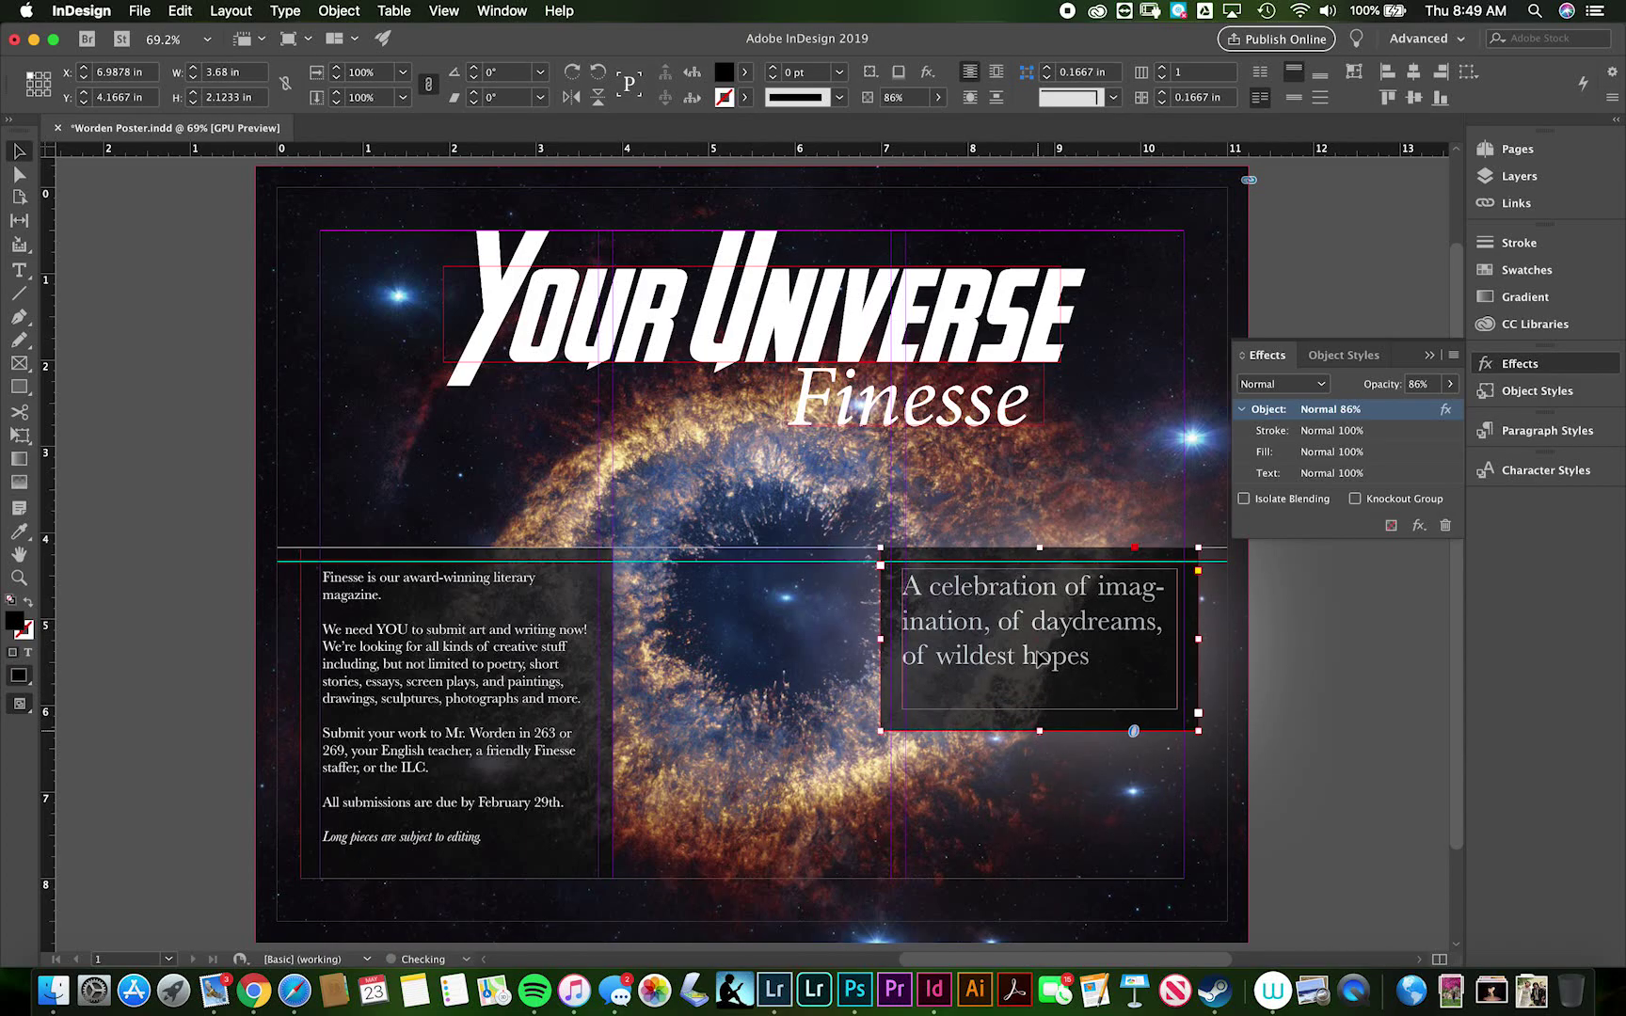
Select the tagline paragraph and turn off hyphenation.
{"action": "triple_click", "coordinate": [999, 621]}
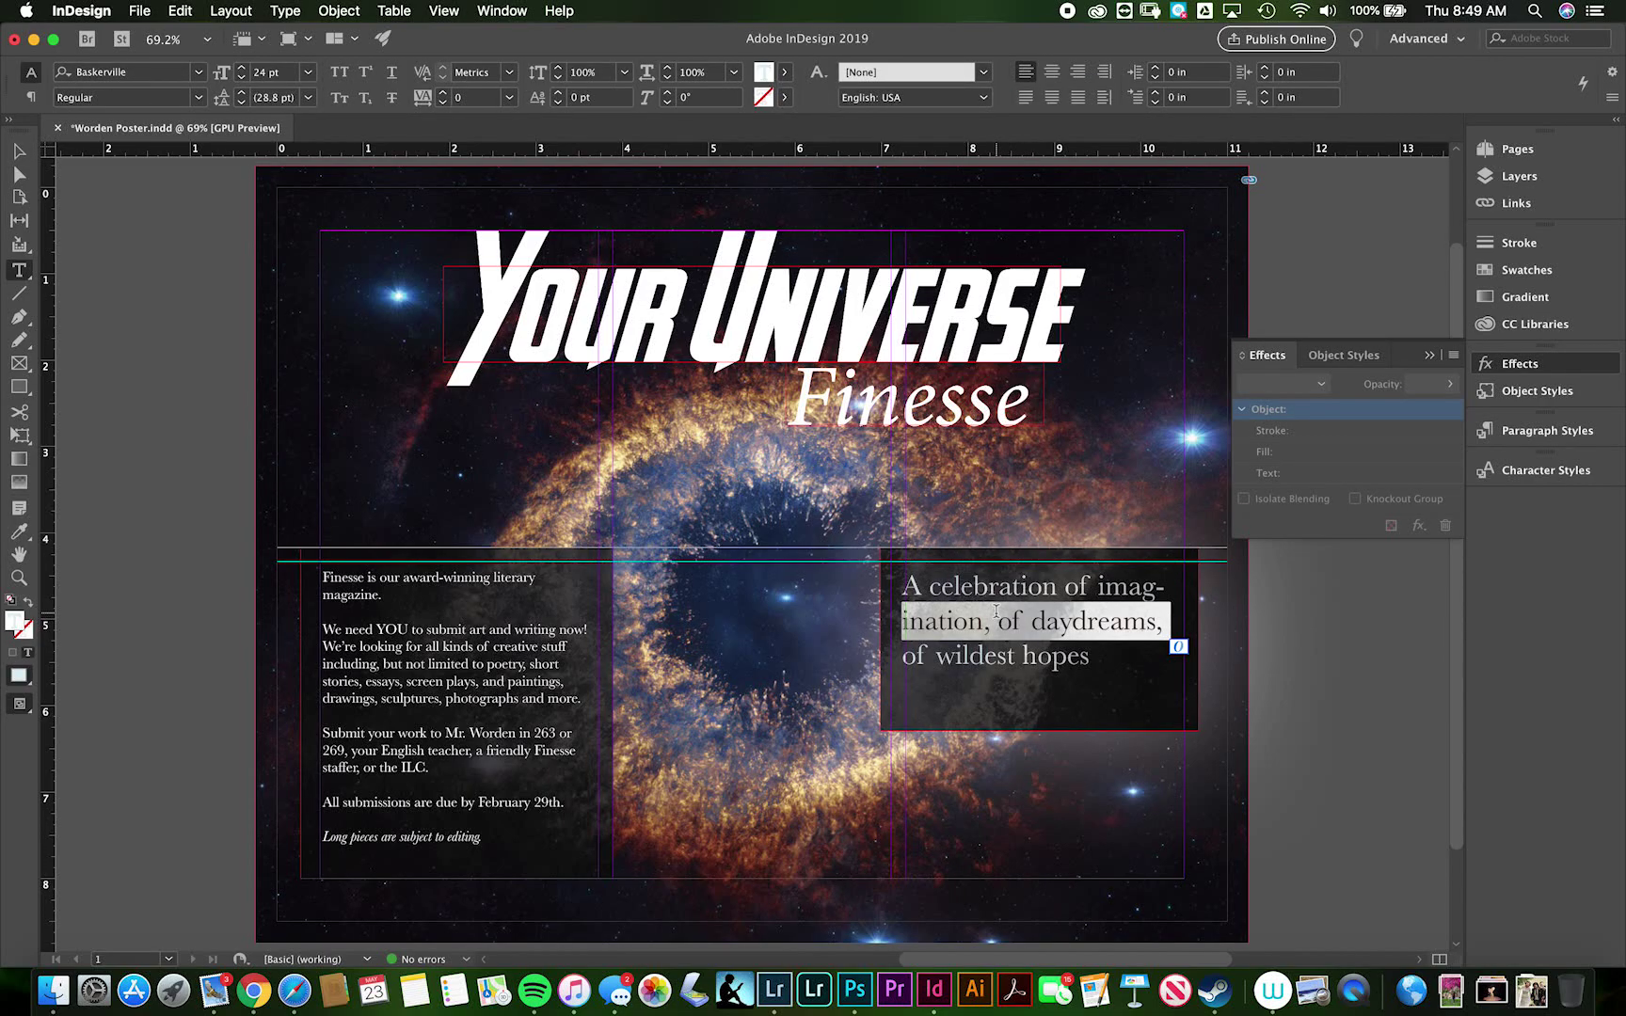
{"action": "left_click", "coordinate": [999, 621]}
{"action": "left_click", "coordinate": [31, 96]}
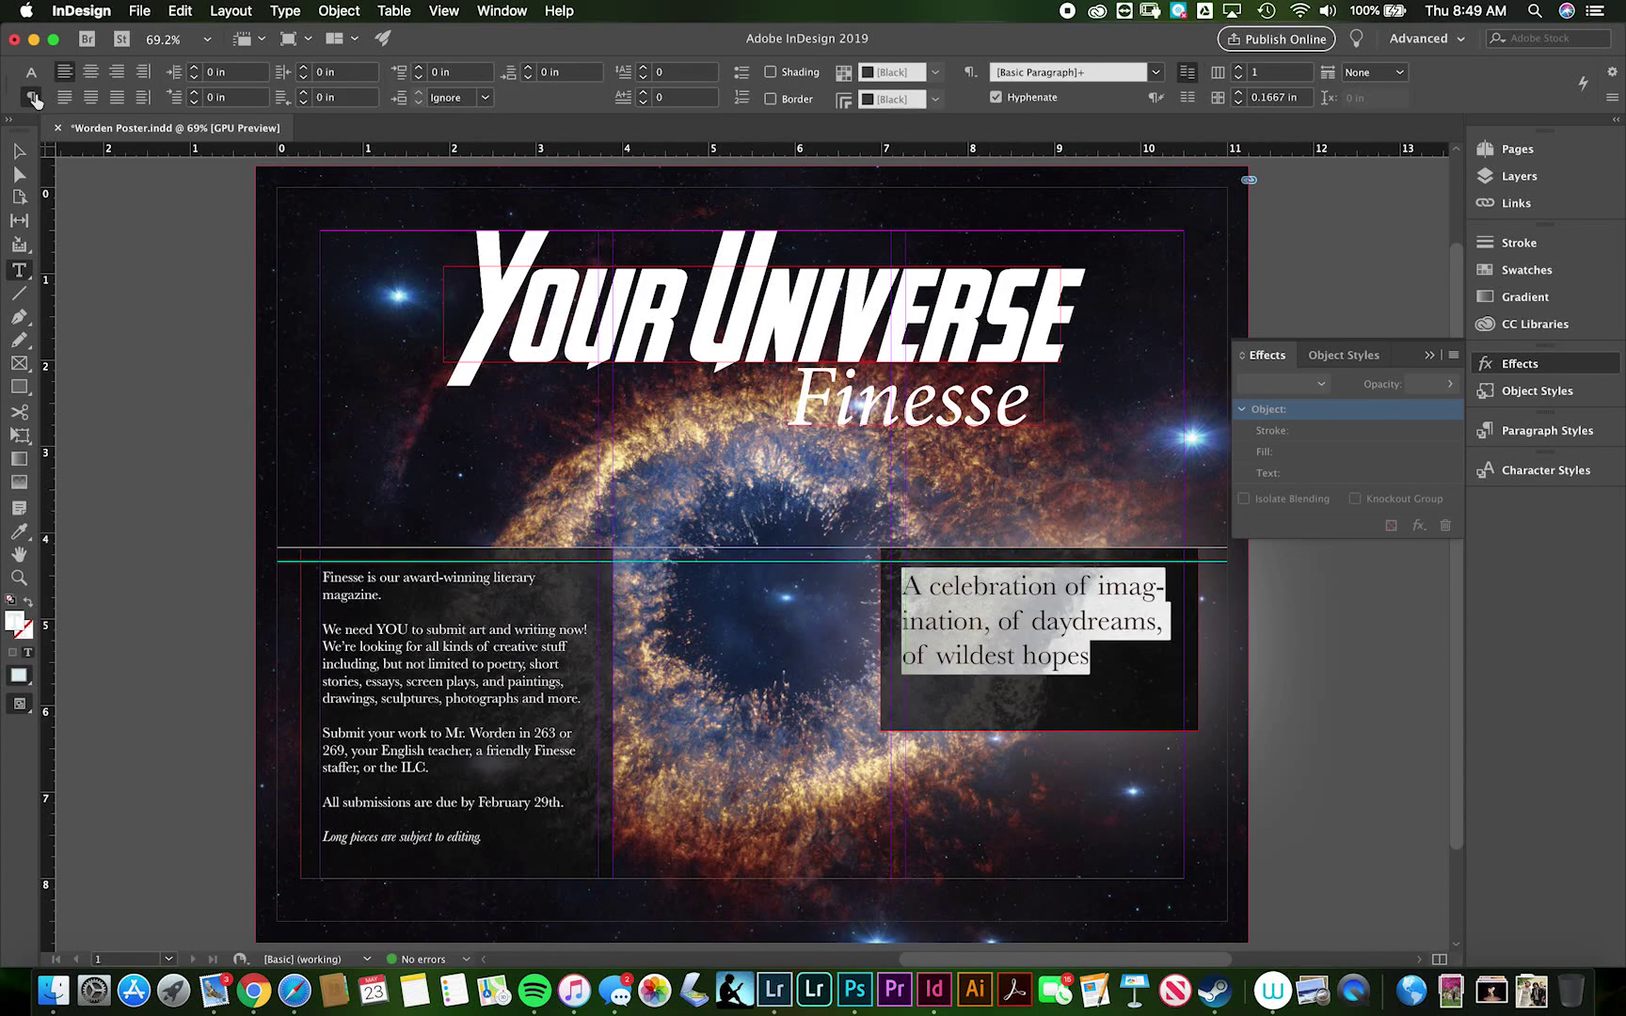
{"action": "left_click", "coordinate": [995, 98]}
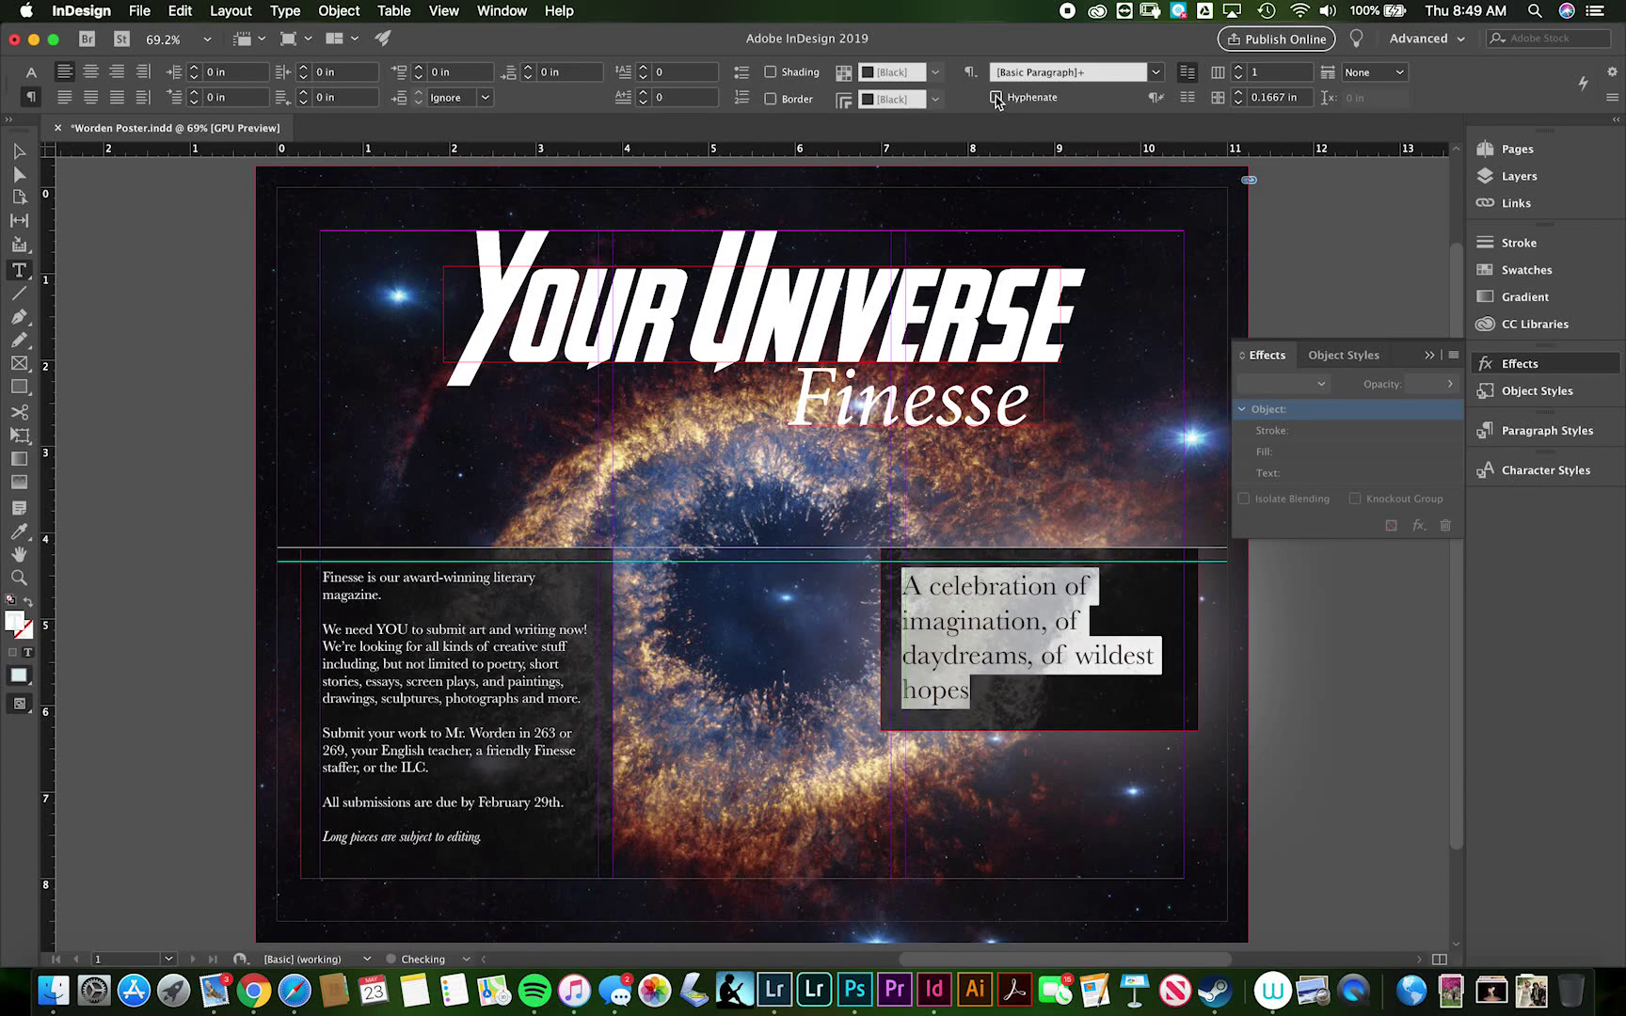
Make the tagline Italic at 26 pt.
{"action": "left_click", "coordinate": [31, 72]}
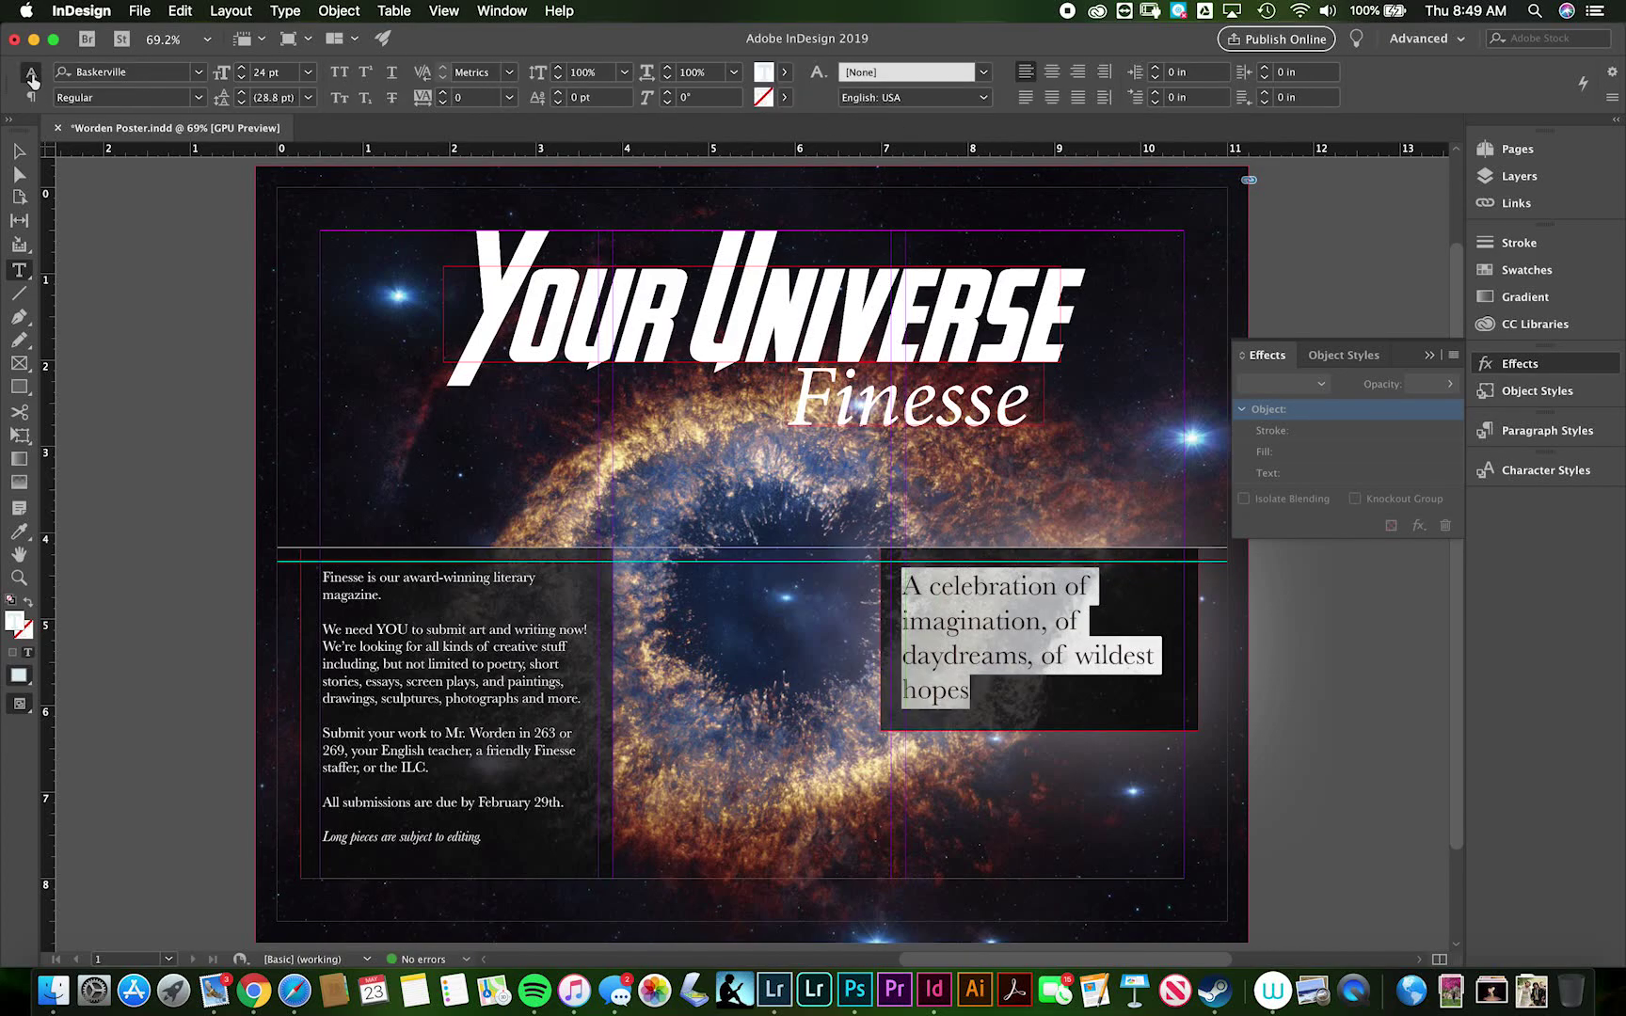
{"action": "left_click", "coordinate": [198, 97]}
{"action": "left_click", "coordinate": [162, 134]}
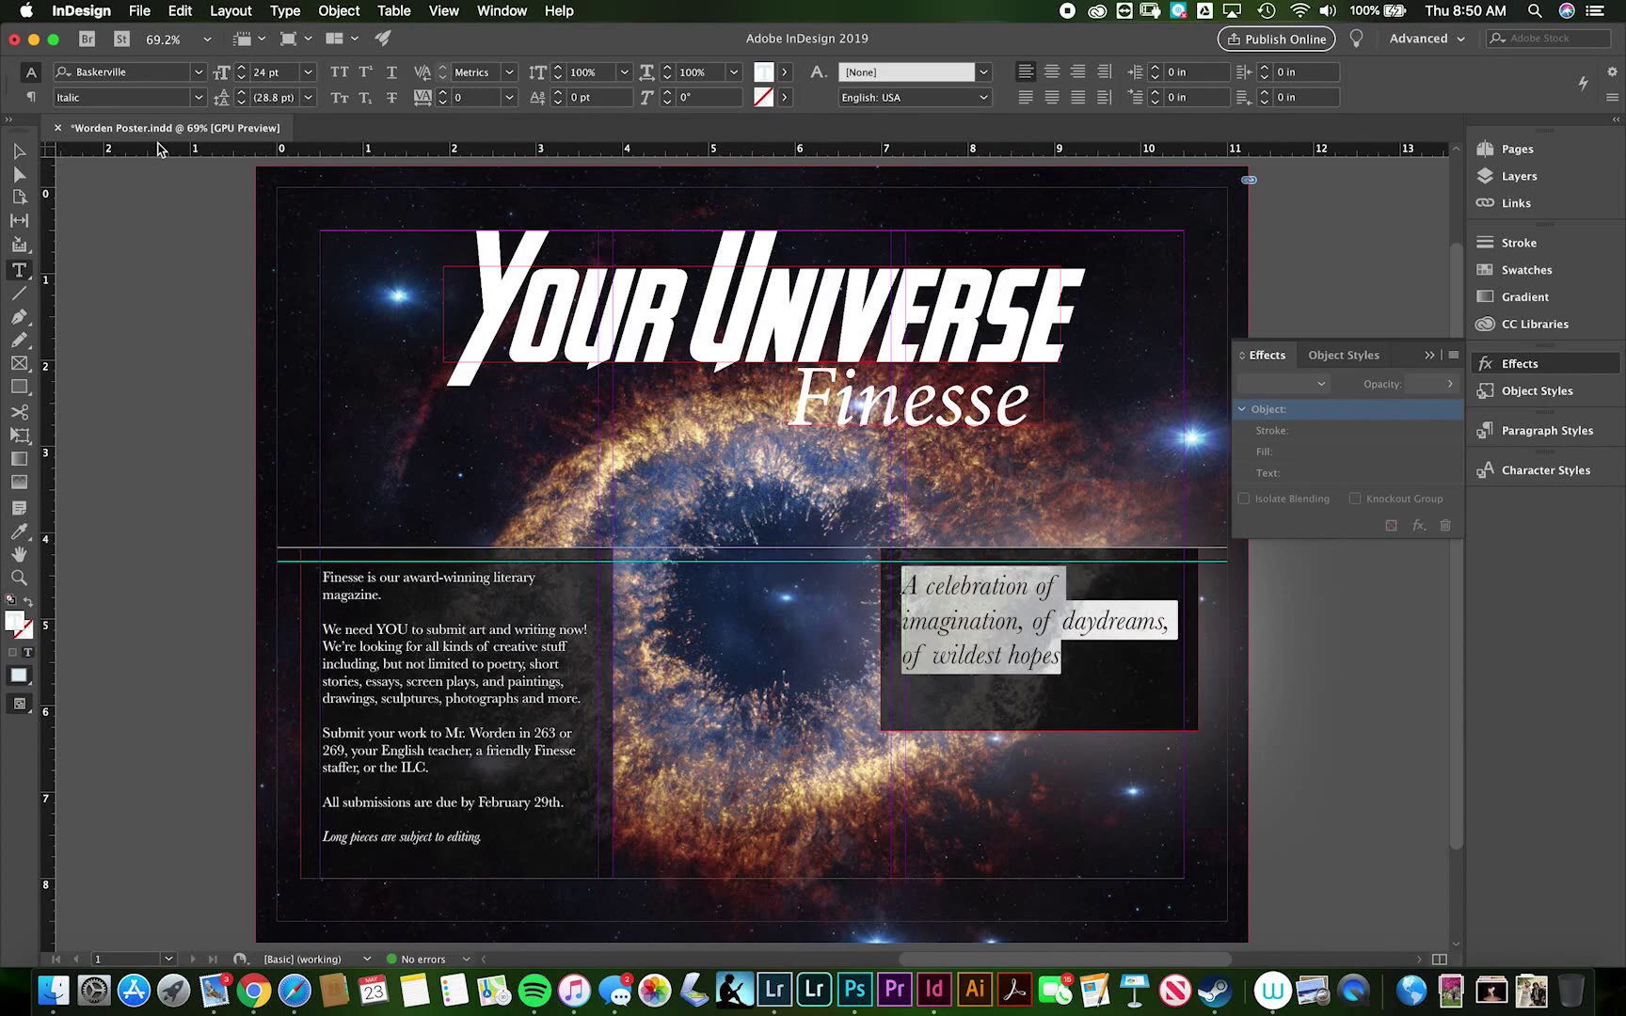
{"action": "left_click", "coordinate": [242, 69]}
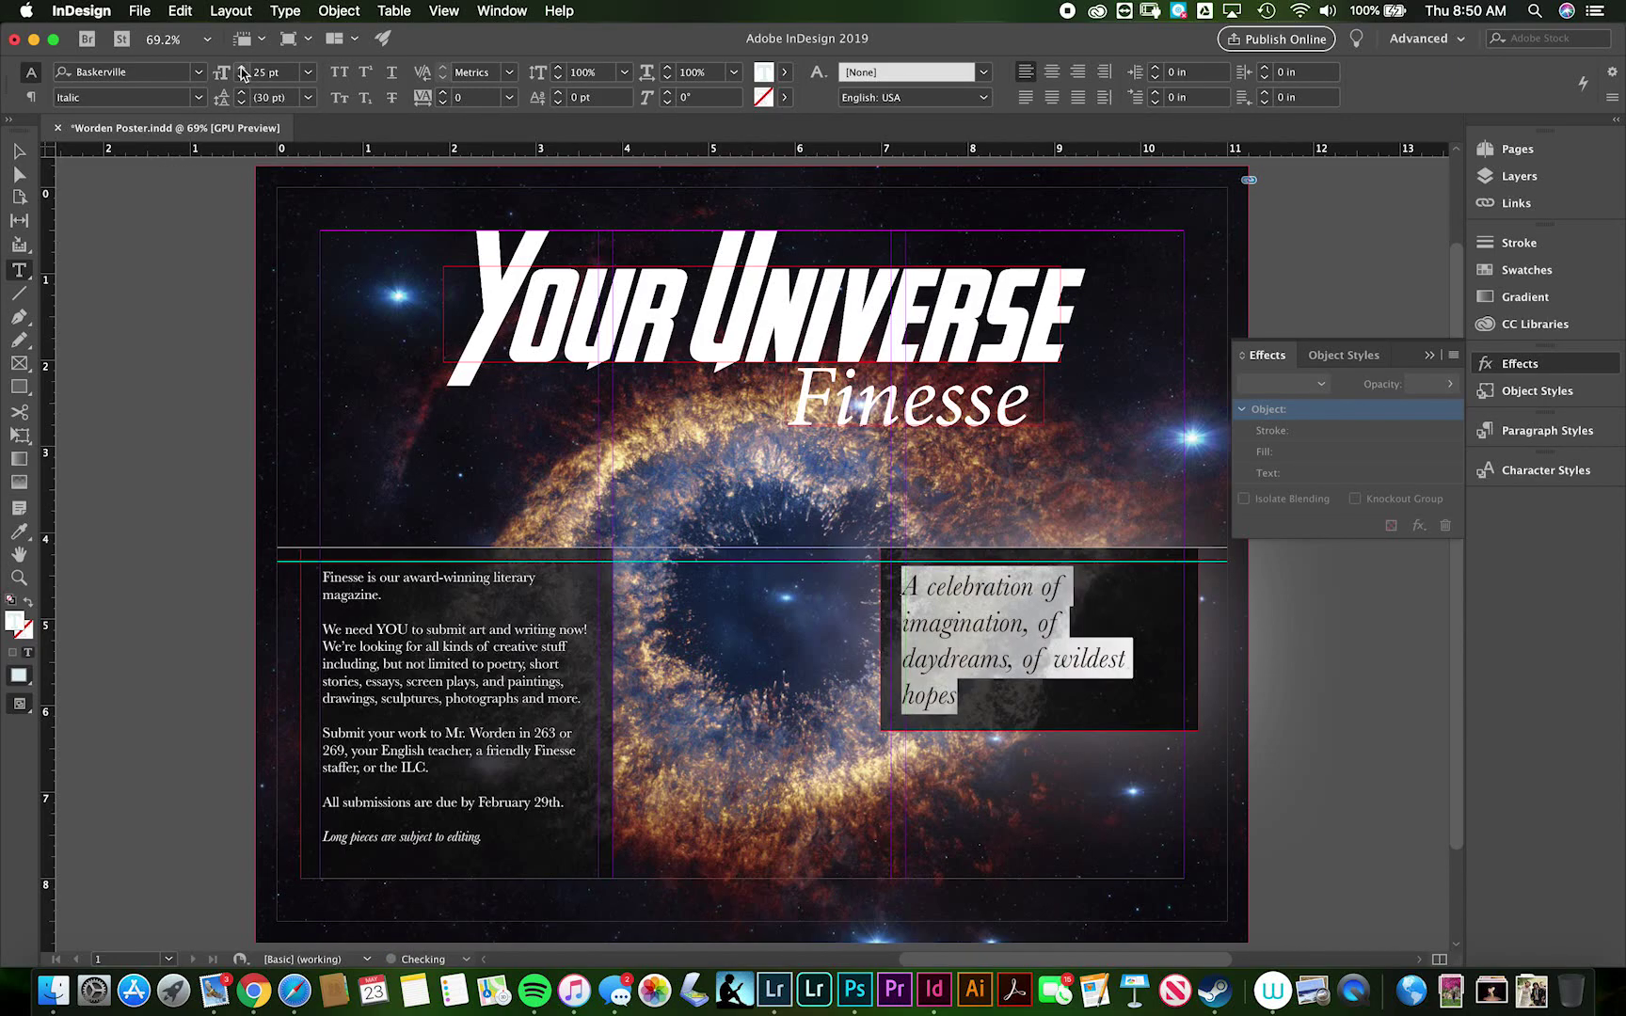
{"action": "left_click", "coordinate": [242, 68]}
{"action": "left_click", "coordinate": [242, 69]}
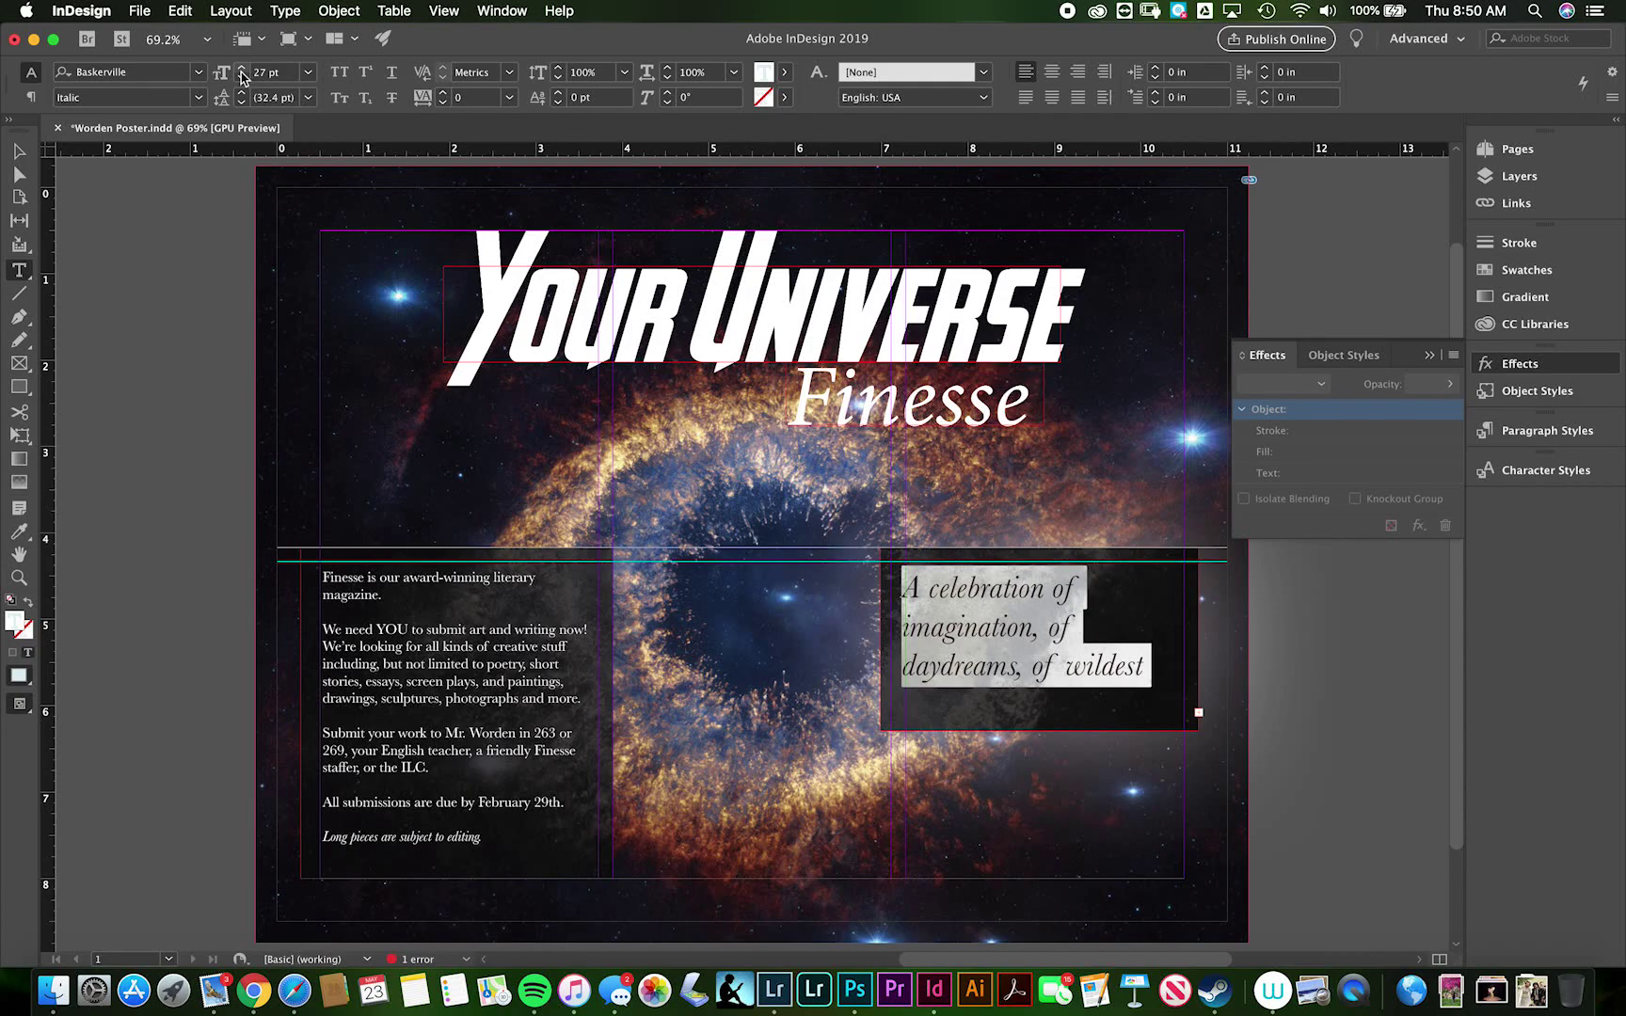
{"action": "left_click", "coordinate": [242, 77]}
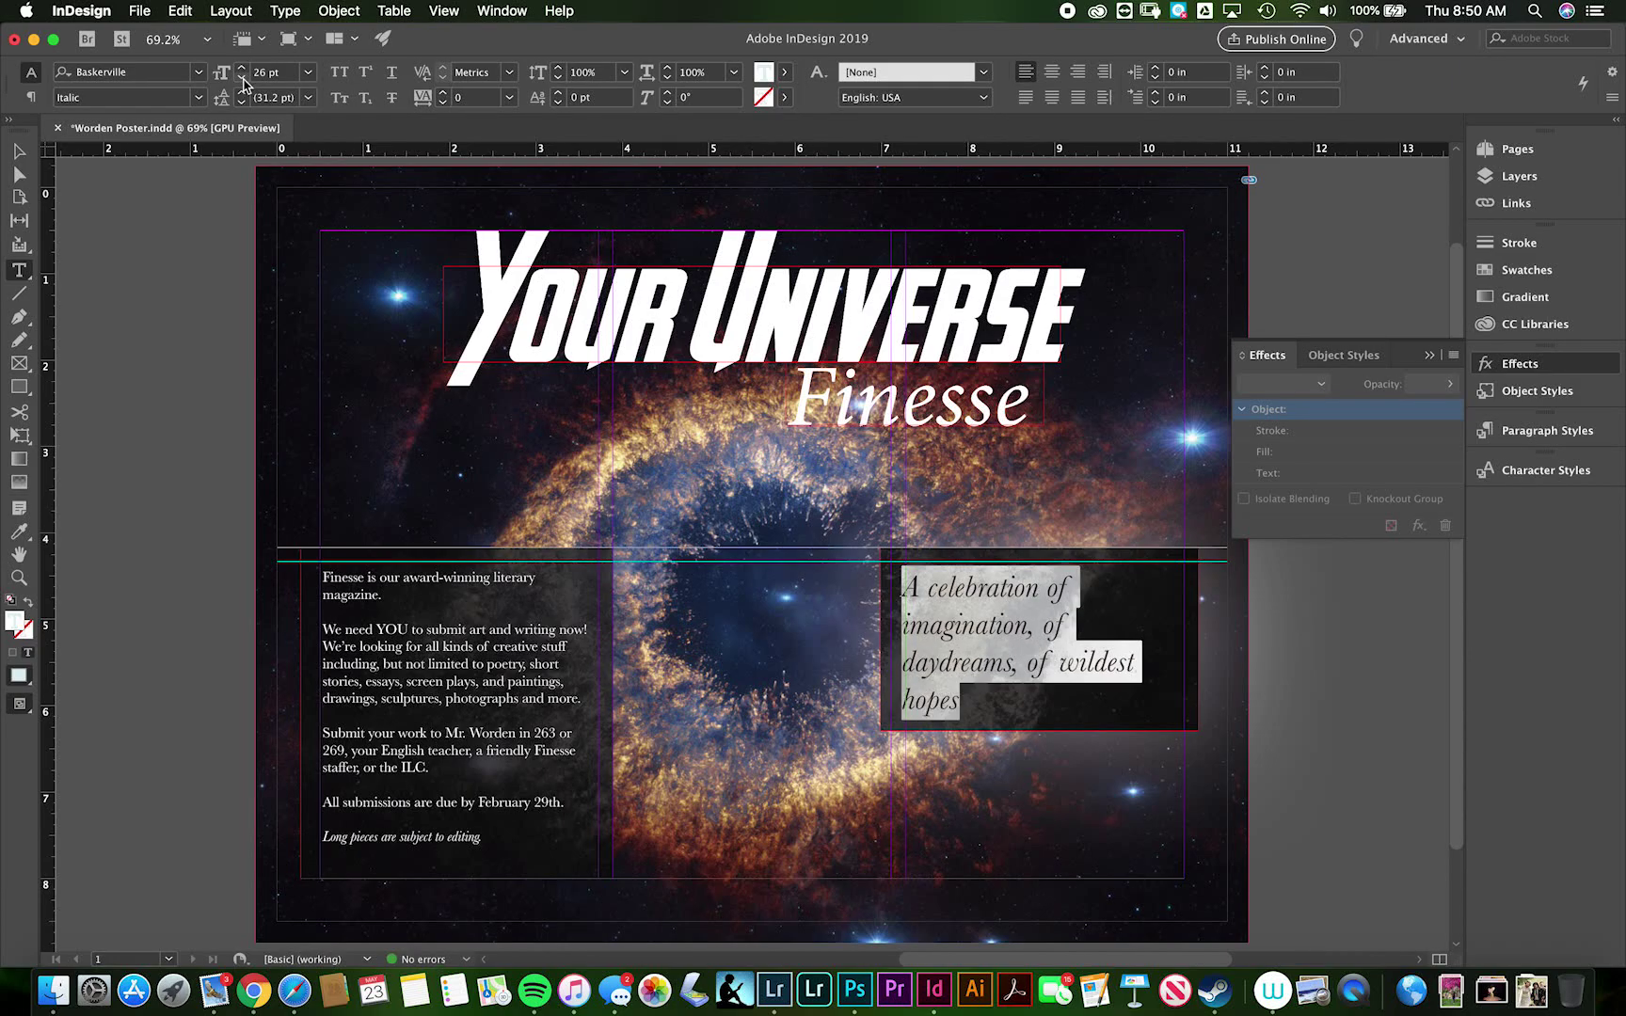
Switch the poster to Preview screen mode.
{"action": "left_click", "coordinate": [19, 150]}
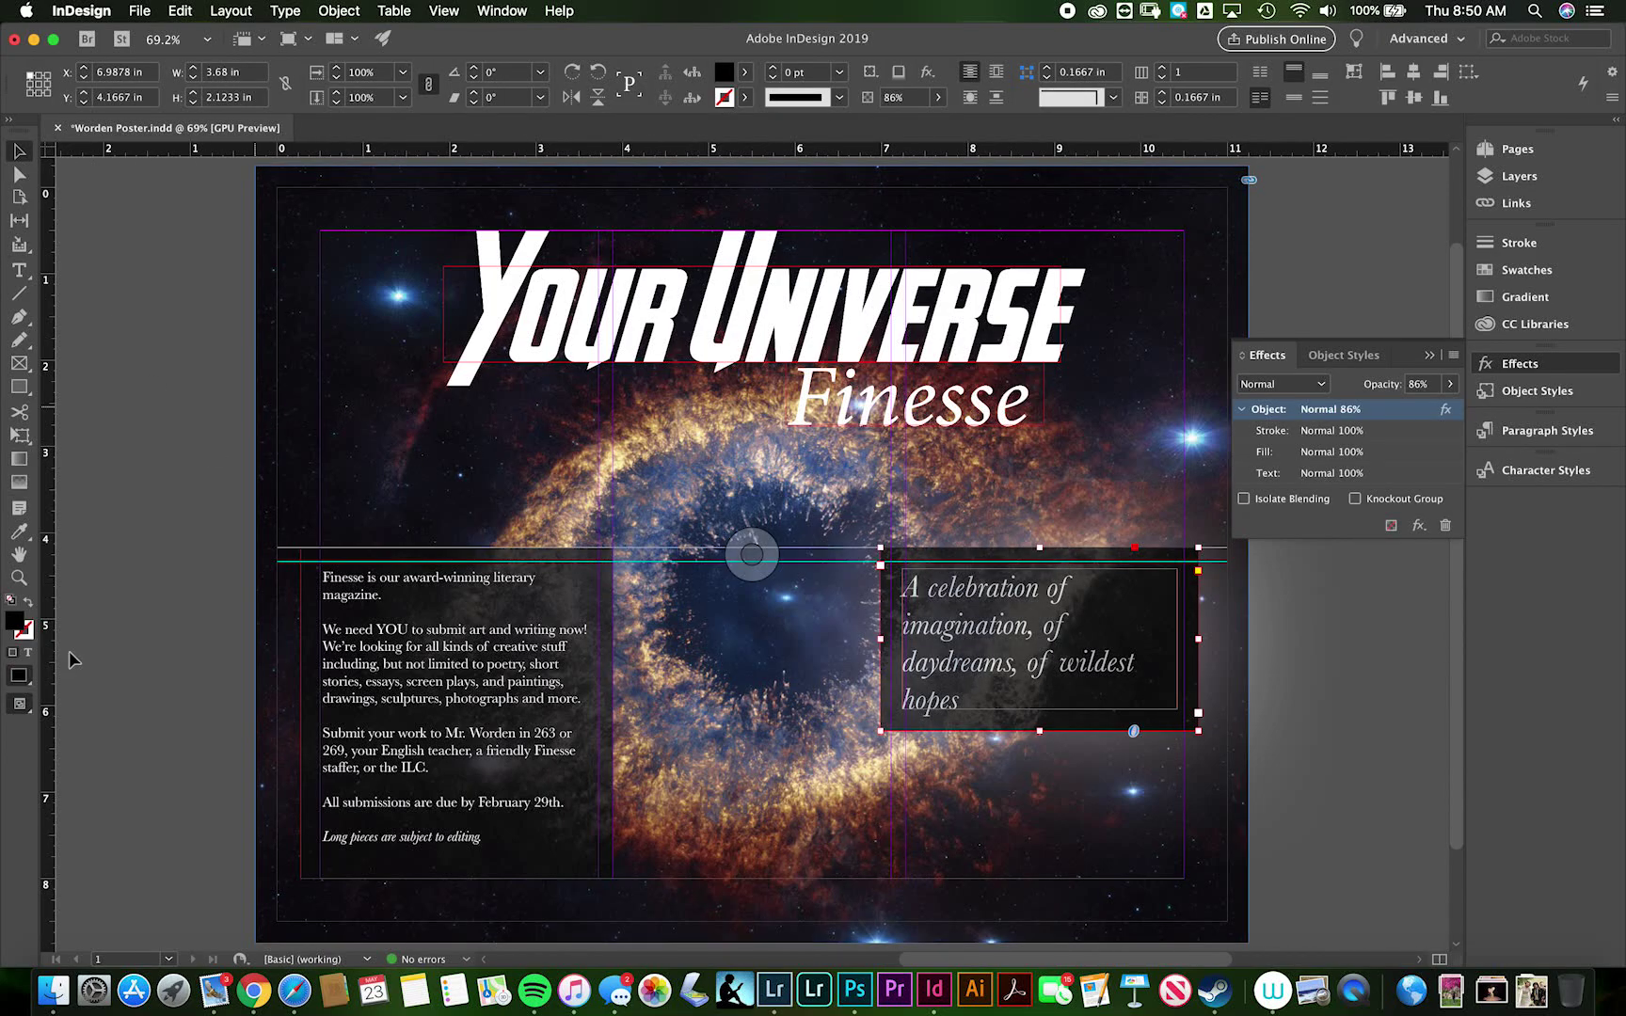
{"action": "left_click", "coordinate": [19, 704]}
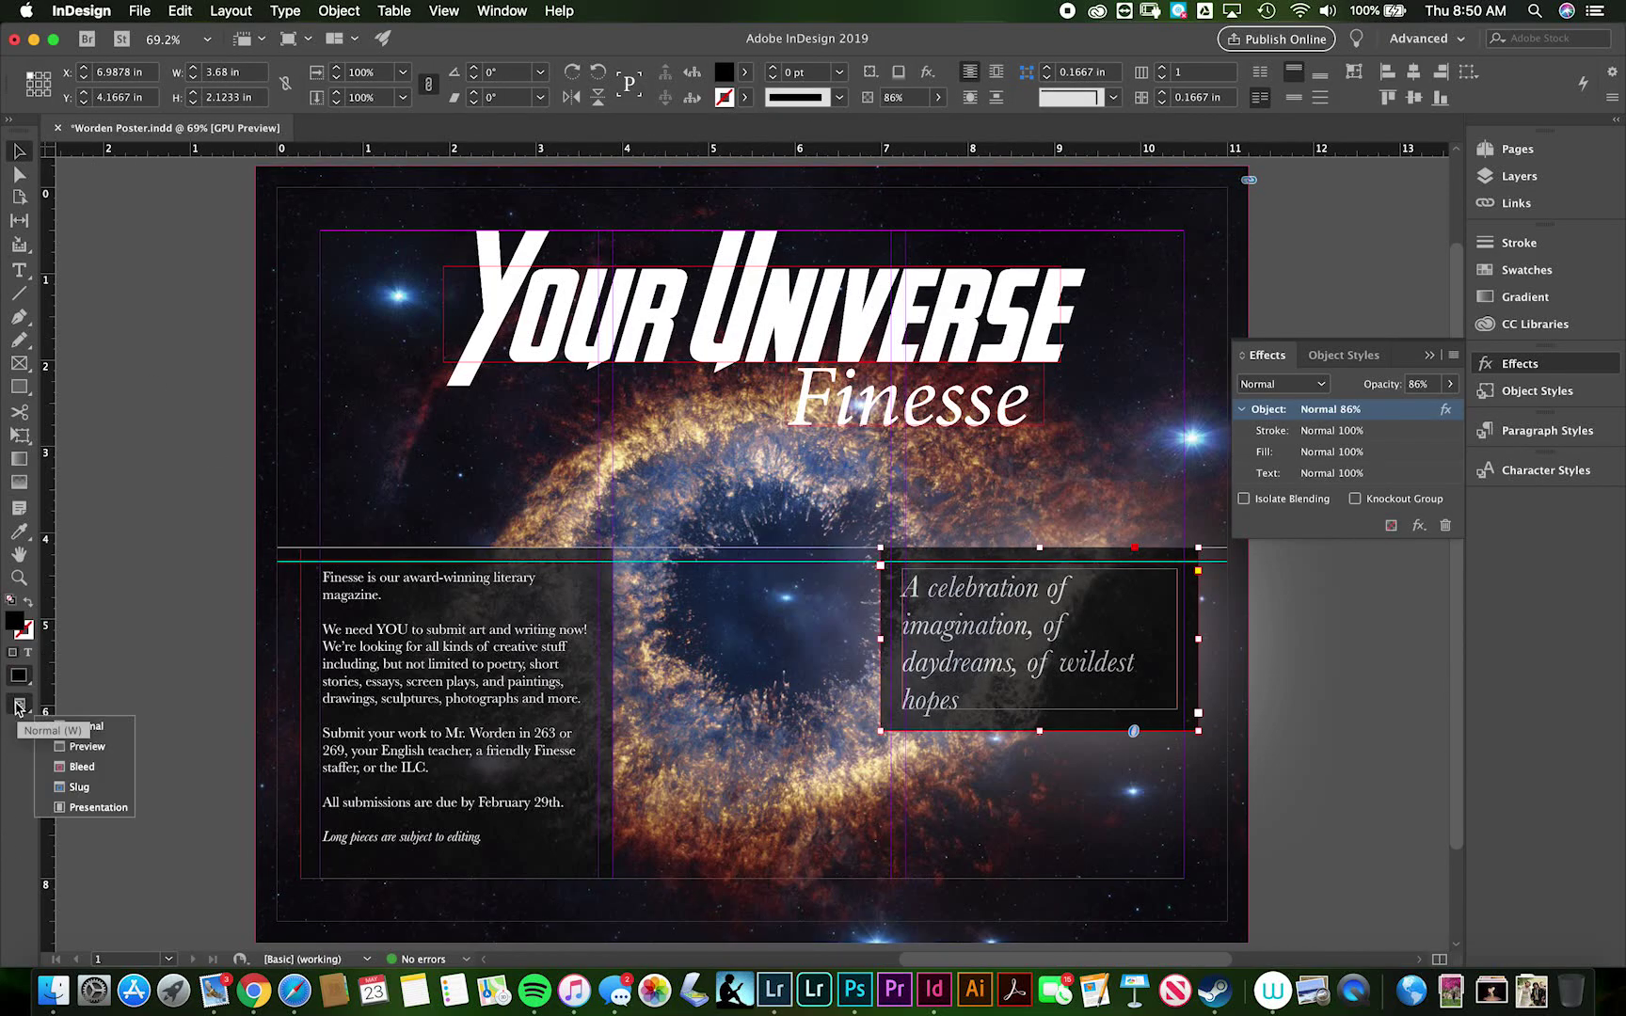
{"action": "left_click", "coordinate": [85, 746]}
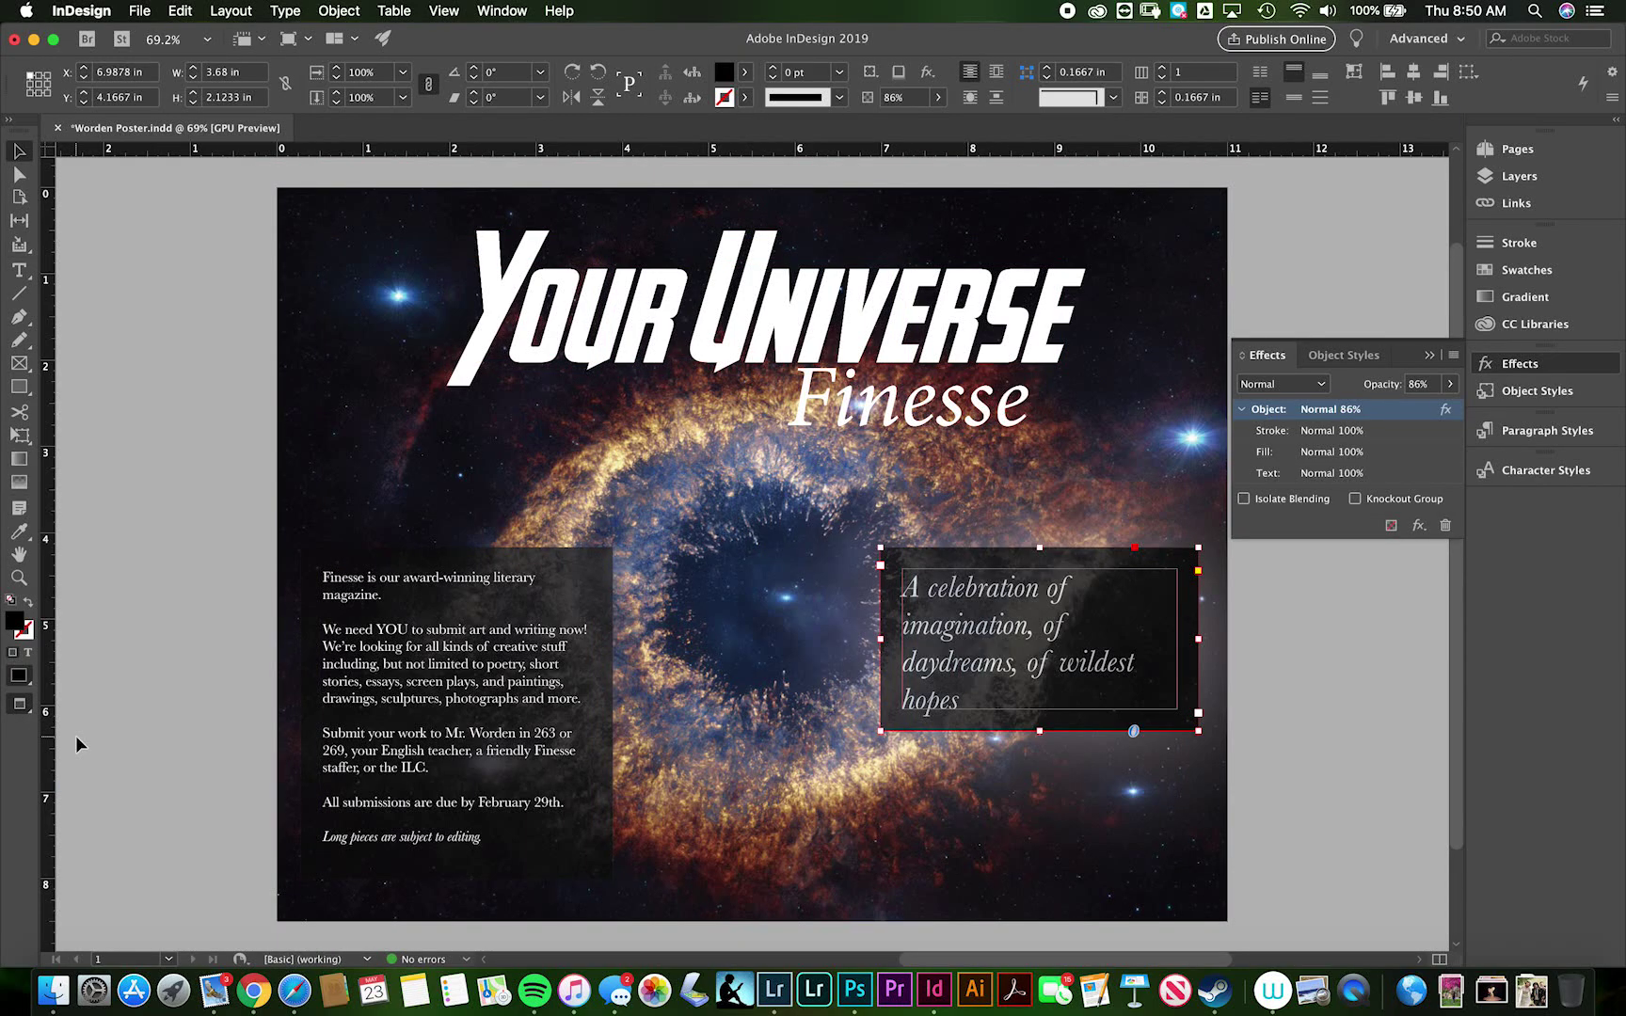
Deselect everything and return the poster to Normal screen mode with guides showing.
{"action": "left_click", "coordinate": [75, 736]}
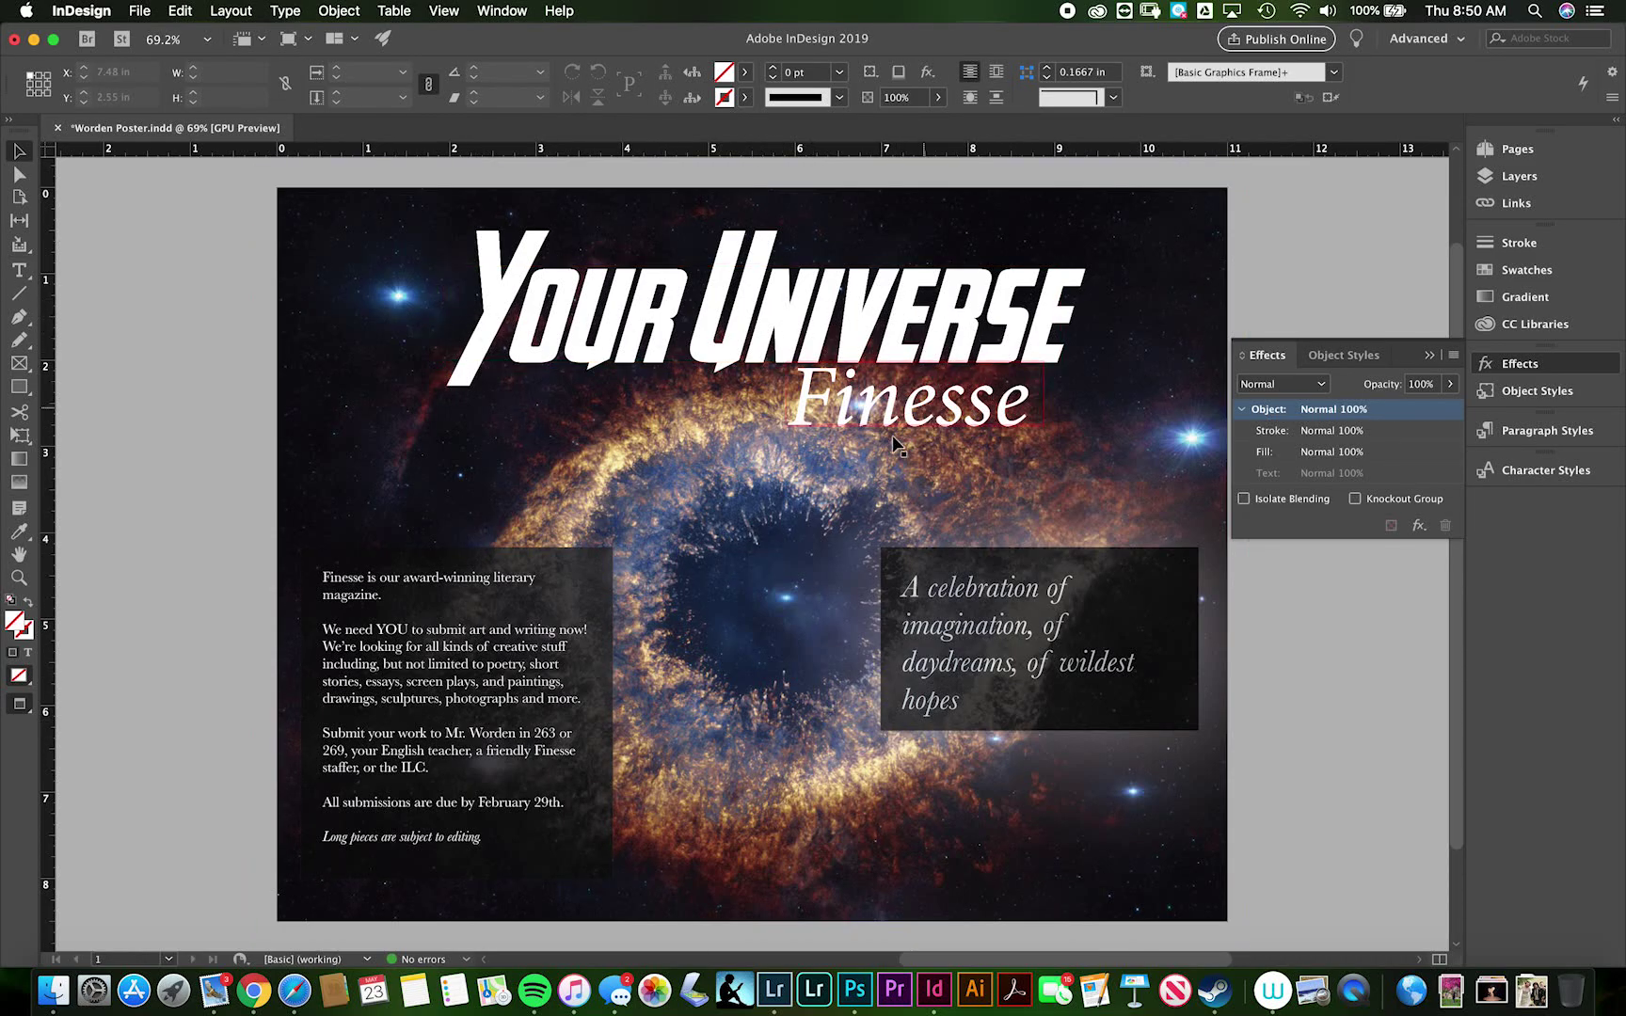
{"action": "left_click", "coordinate": [752, 556]}
{"action": "left_click_drag", "start_coordinate": [28, 711], "coordinate": [119, 716]}
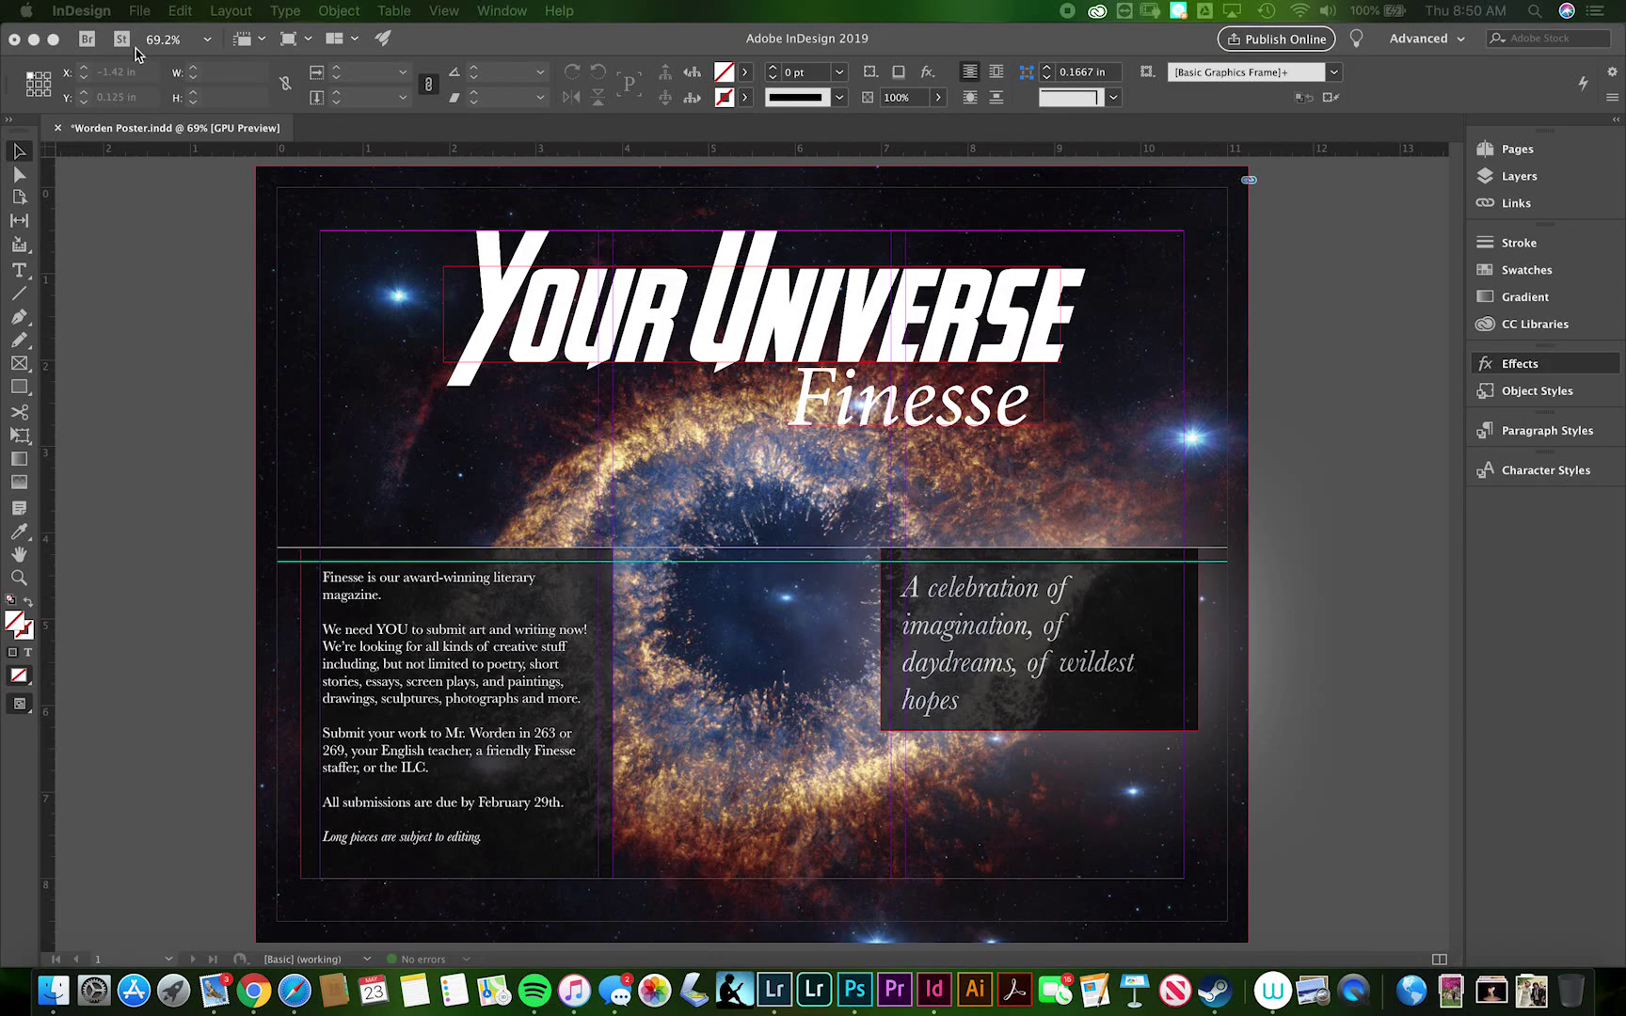
Save Worden Poster.indd with Cmd+S, glance at Finder, and come back to InDesign.
{"action": "left_click", "coordinate": [140, 11]}
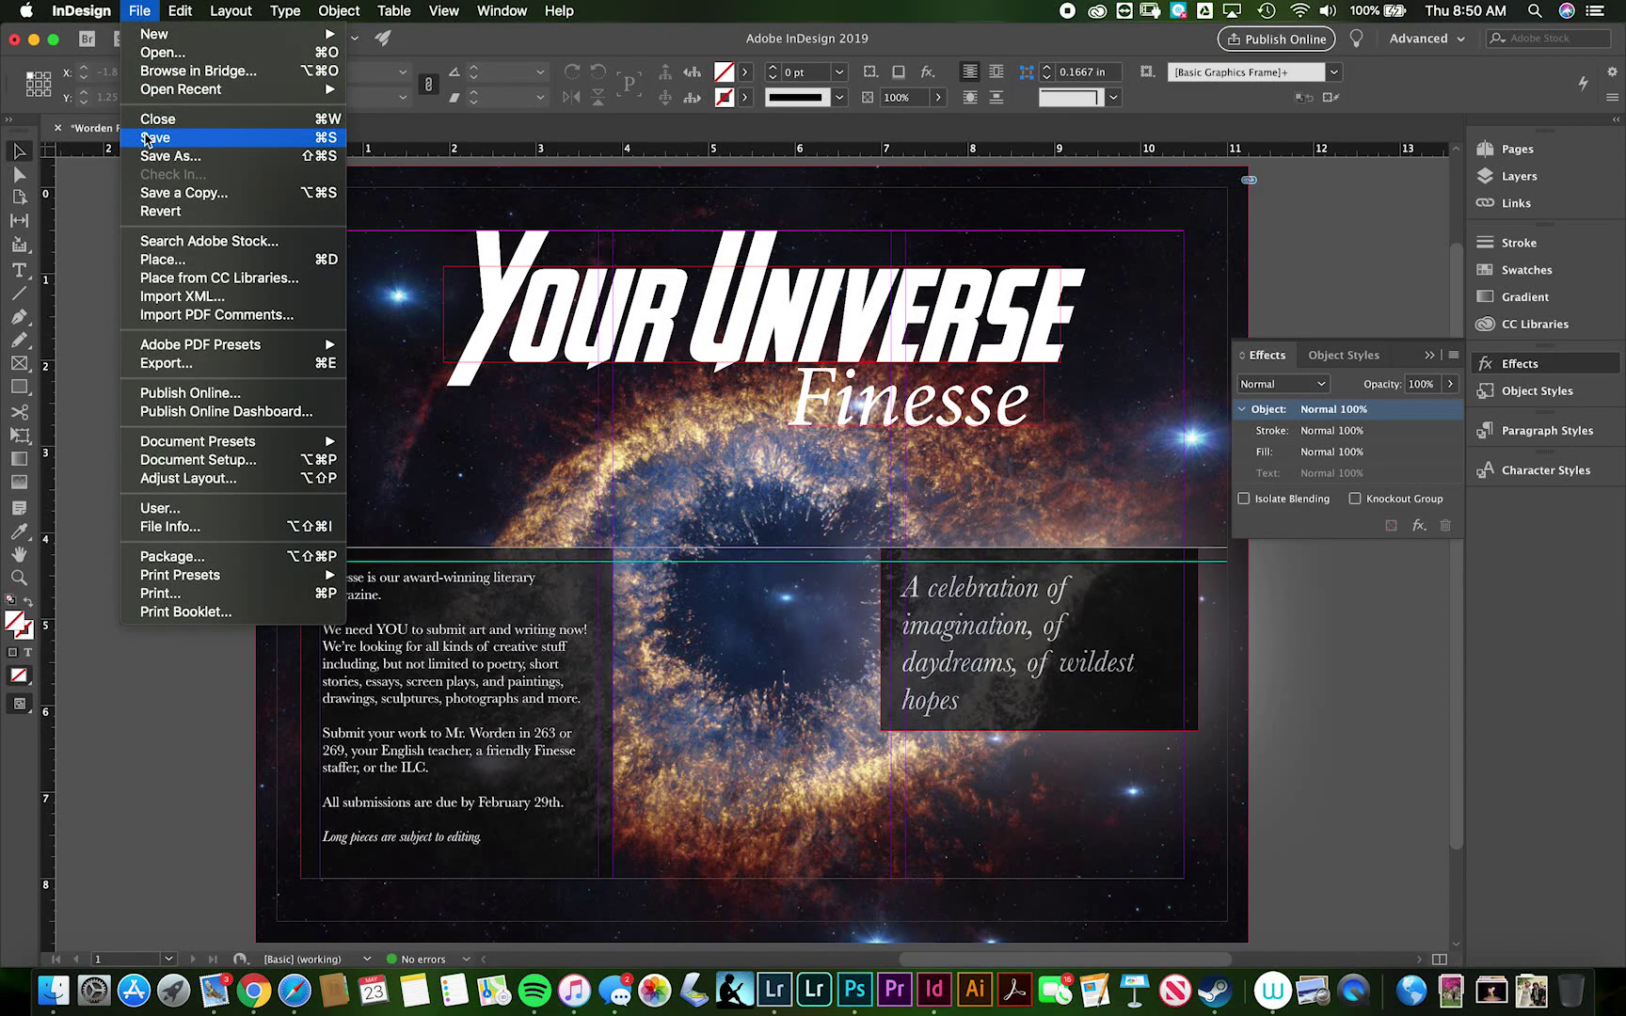
{"action": "key", "text": "Escape"}
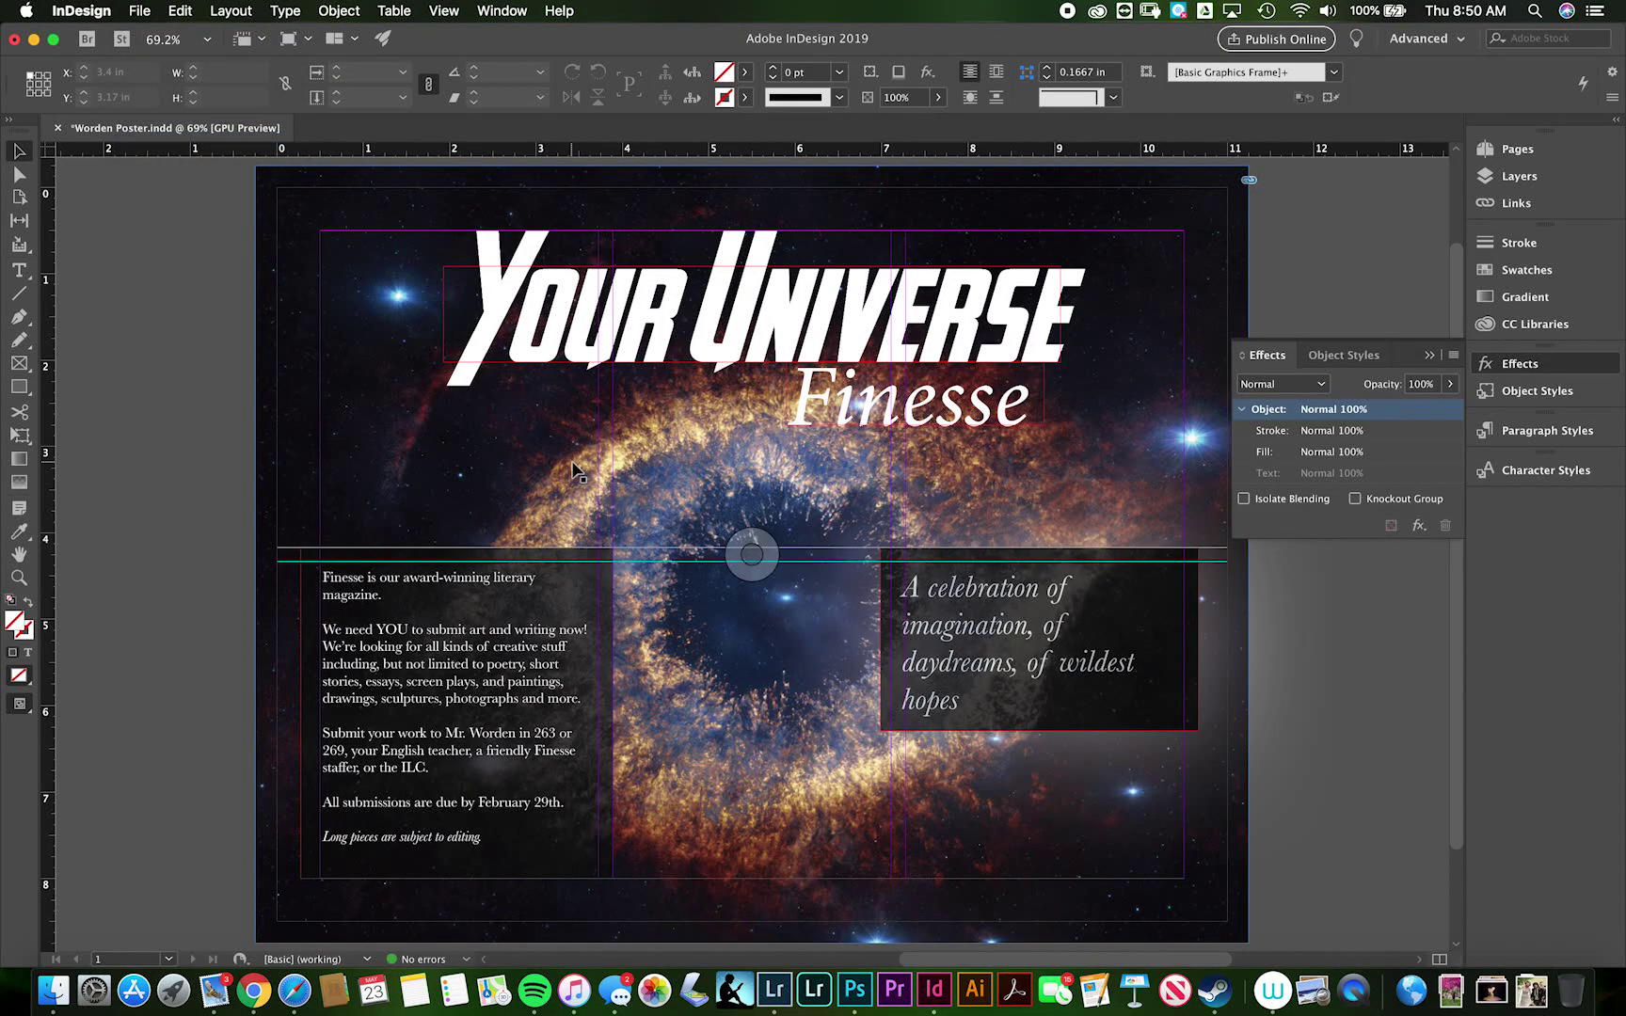
{"action": "left_click", "coordinate": [142, 13]}
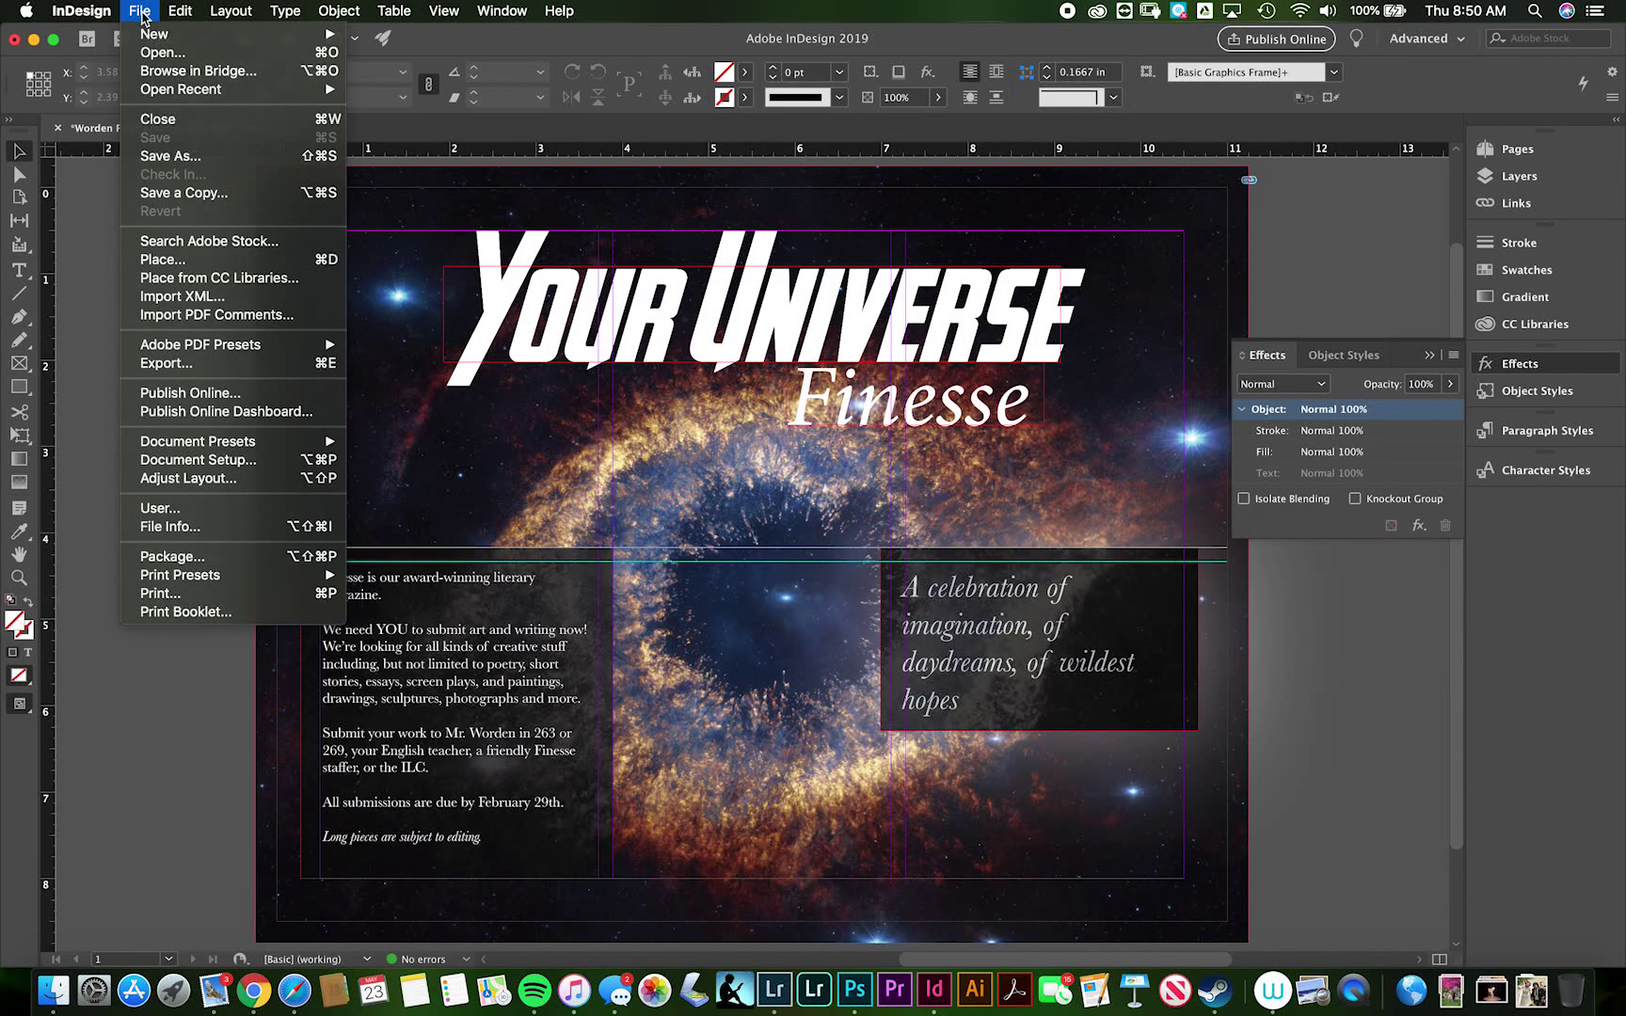
{"action": "left_click", "coordinate": [141, 13]}
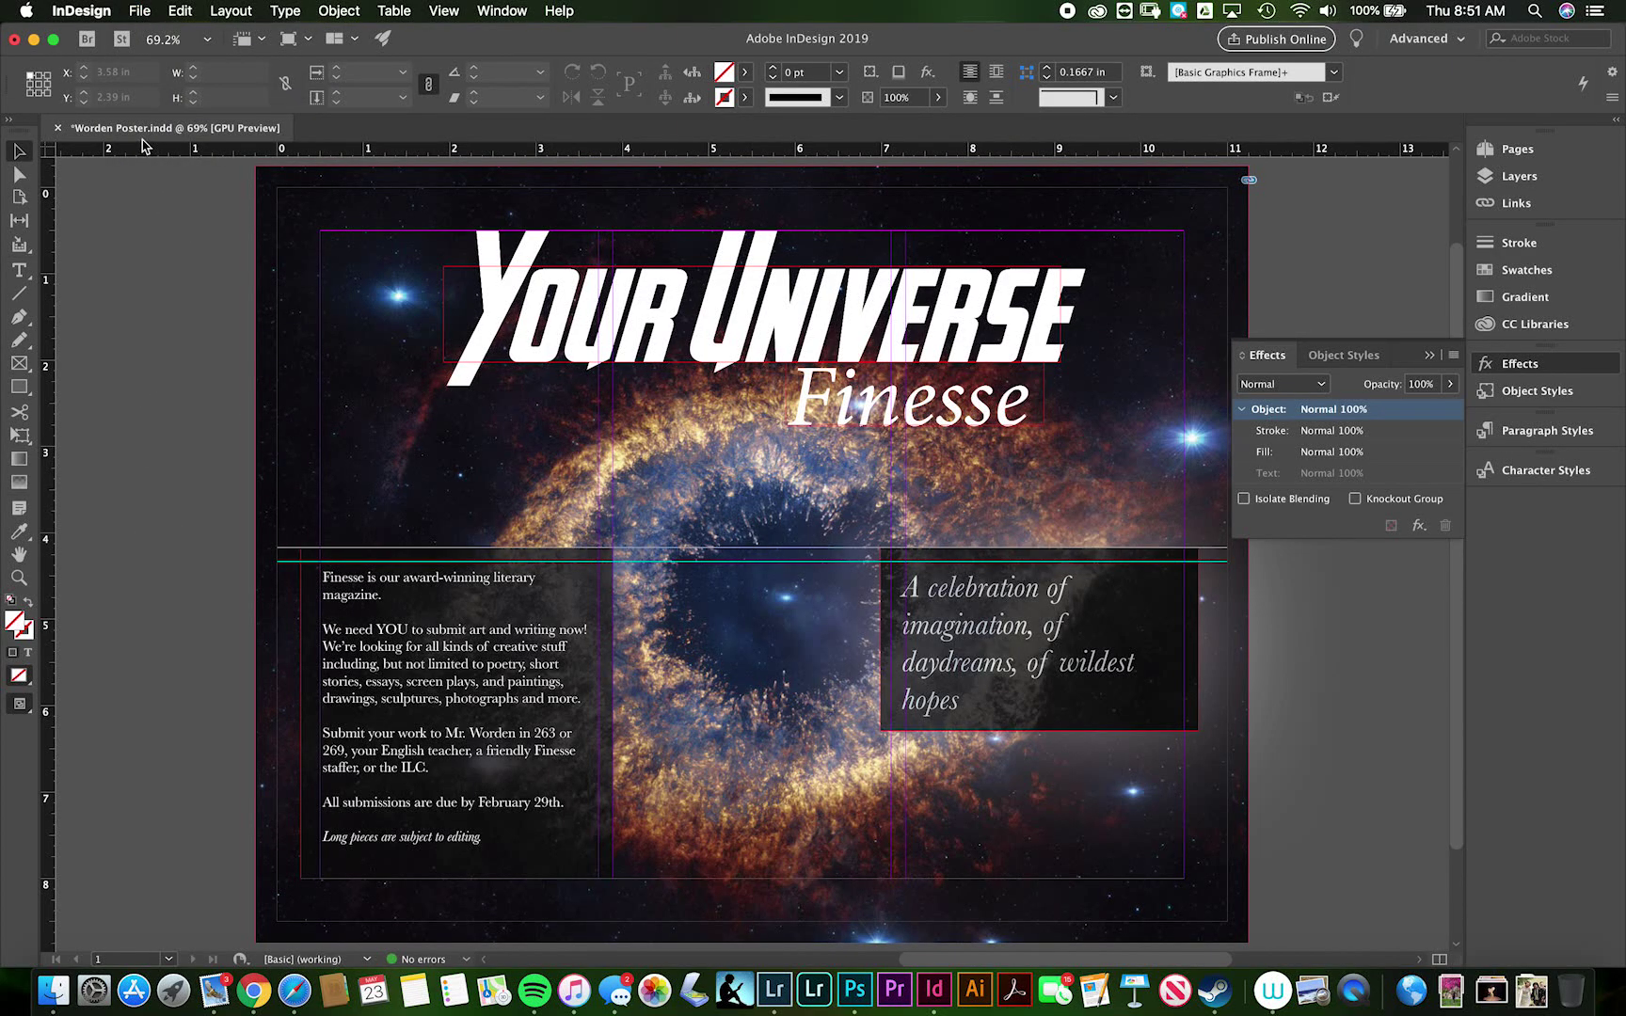
{"action": "key", "text": "super+s"}
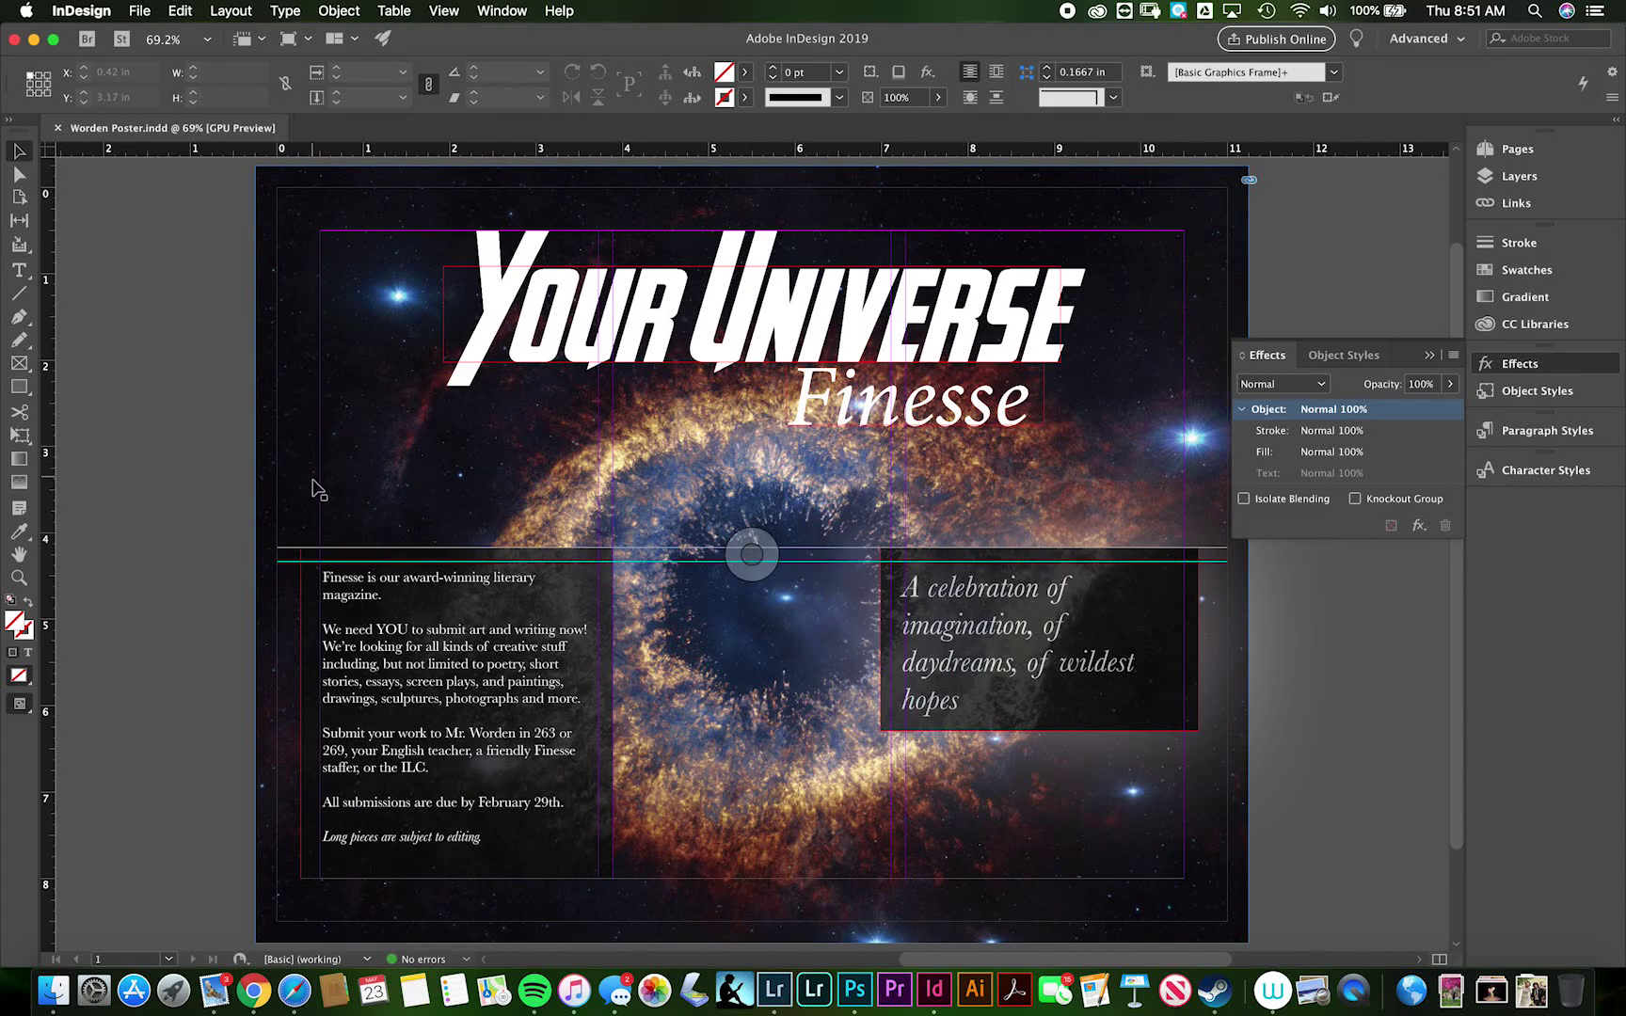
{"action": "key", "text": "super+Tab"}
{"action": "key", "text": "super+Tab"}
{"action": "key", "text": "super+Tab"}
{"action": "key", "text": "super+Tab"}
{"action": "key", "text": "super+Tab"}
{"action": "key", "text": "super+Tab"}
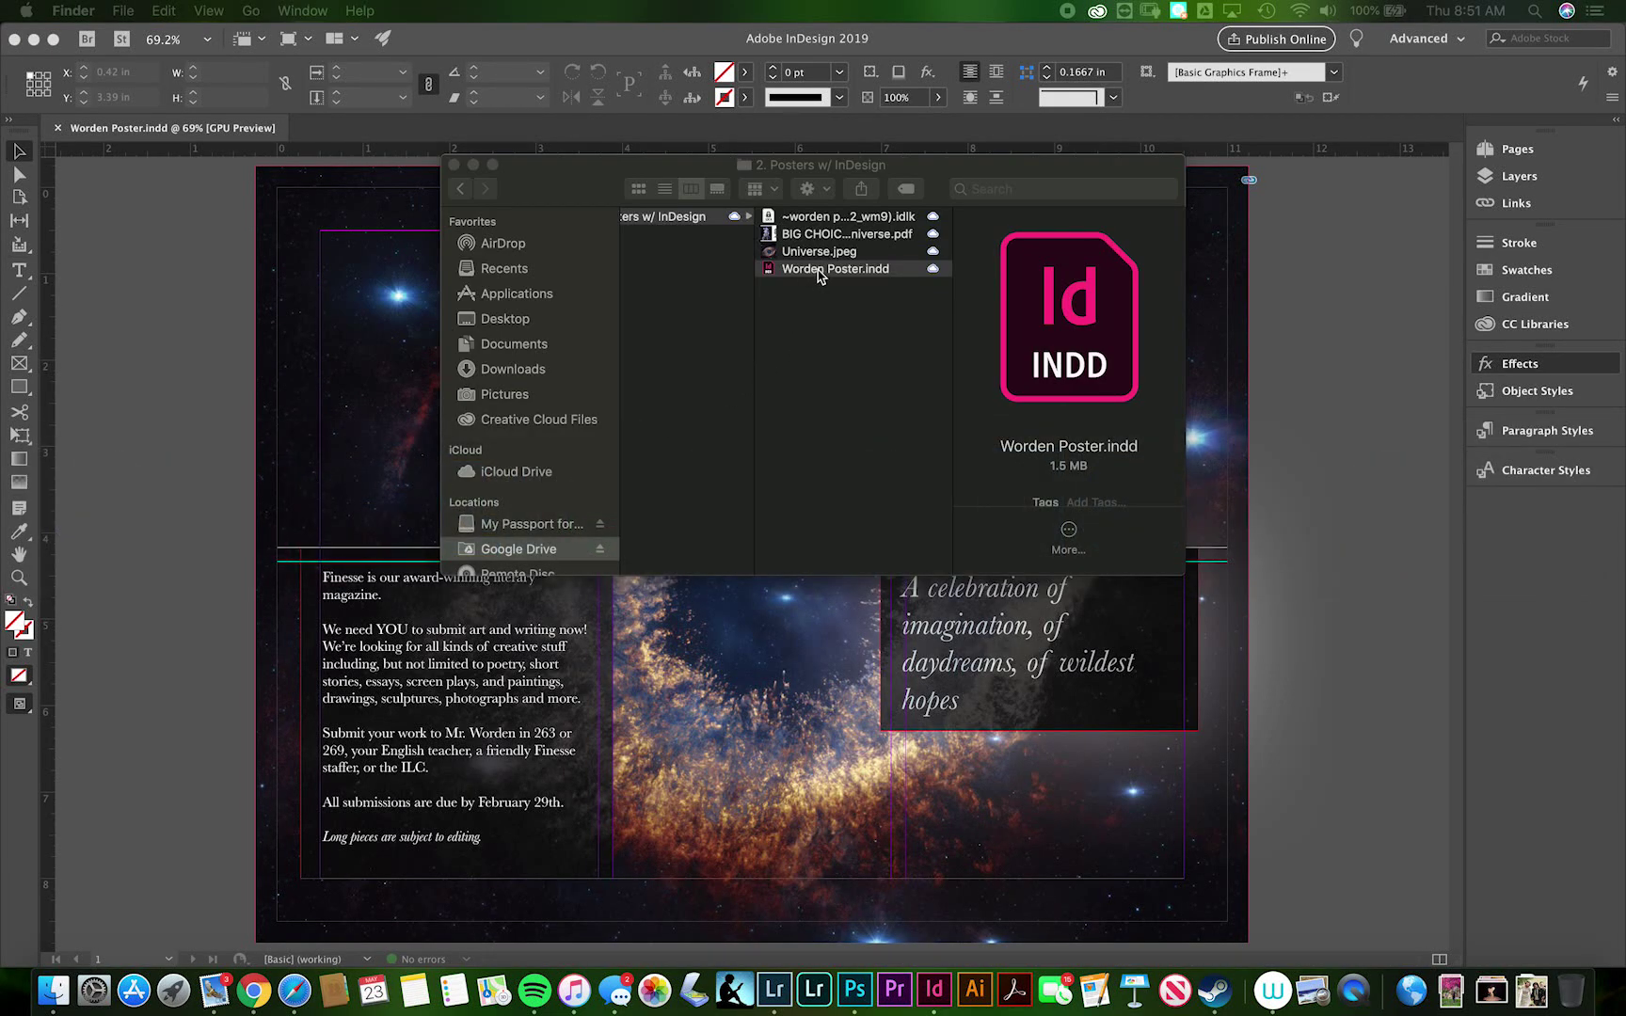
{"action": "left_click", "coordinate": [132, 403]}
{"action": "left_click", "coordinate": [151, 11]}
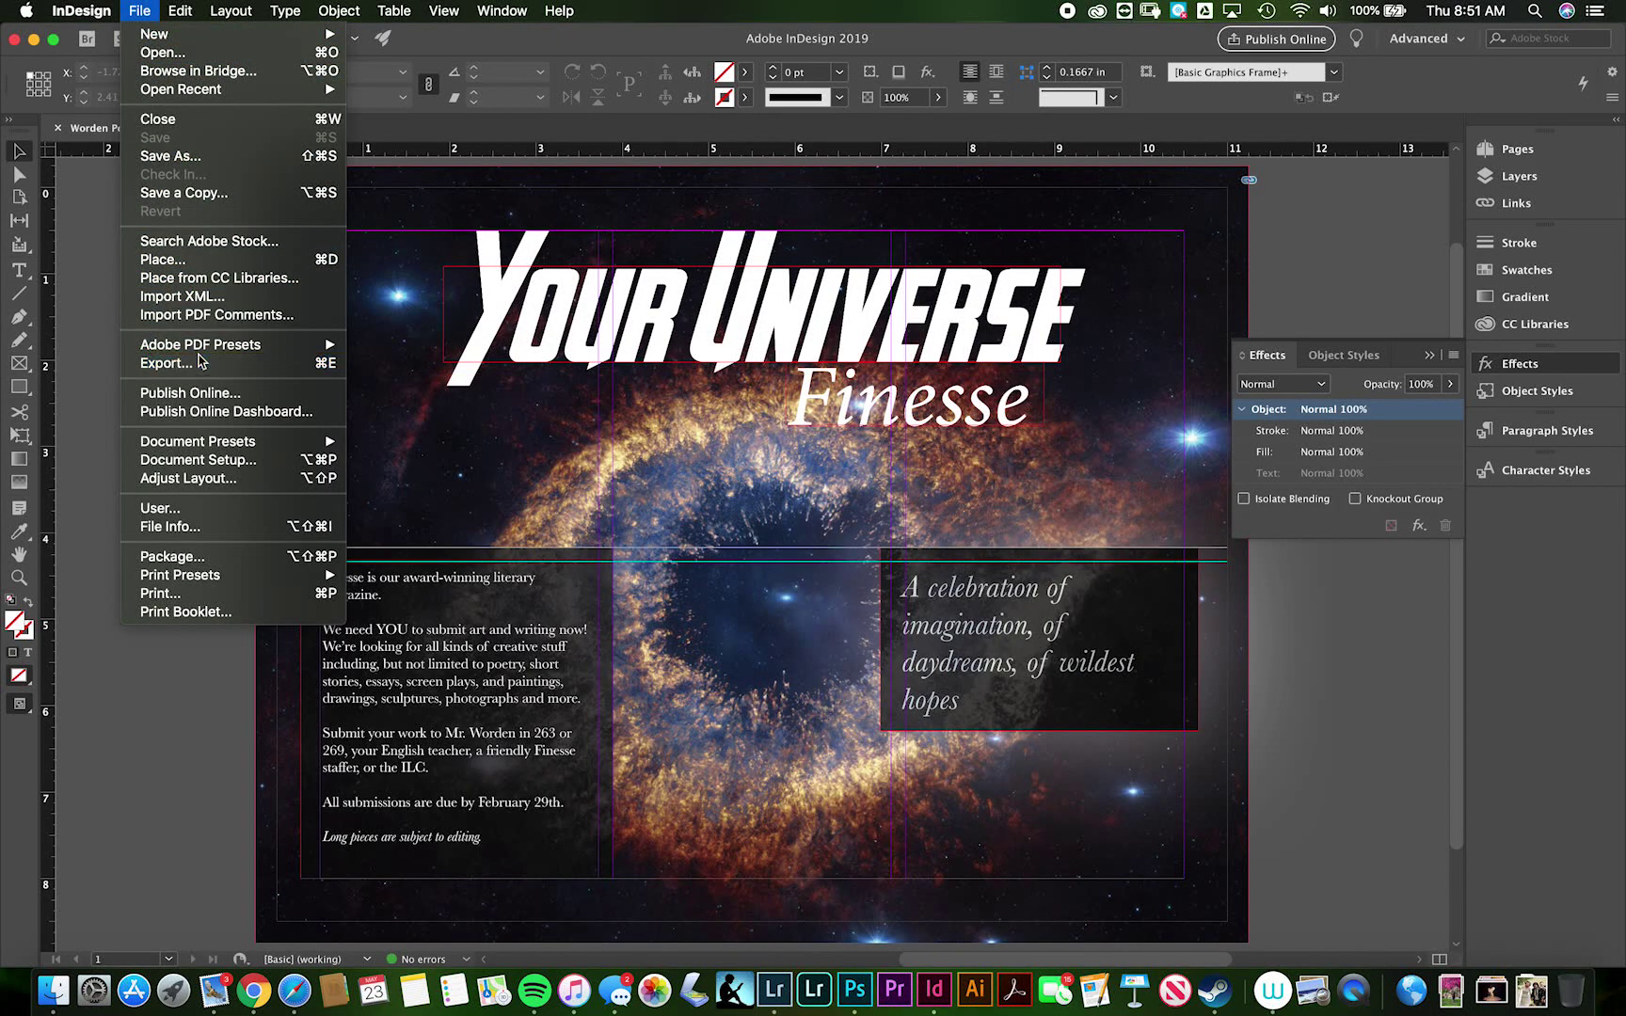
Export the poster as 'Worden Poster' PDF to the posters folder using the [High Quality Print] preset.
{"action": "left_click", "coordinate": [612, 498]}
{"action": "key", "text": "super+e"}
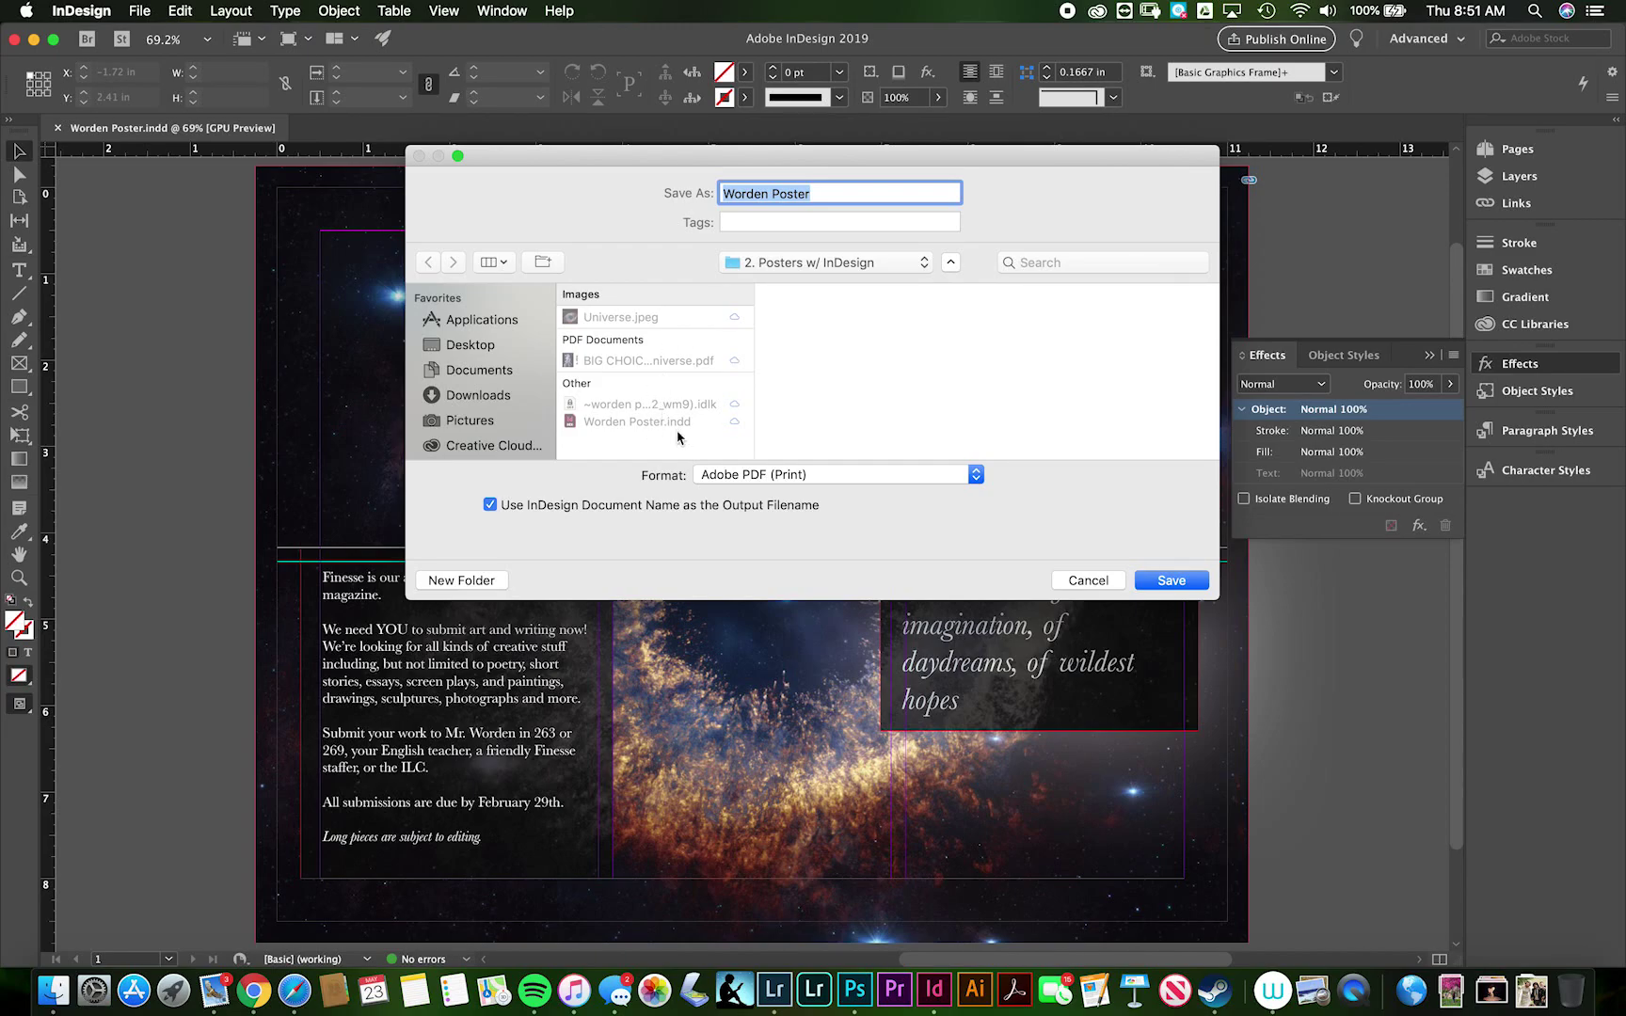
{"action": "left_click", "coordinate": [1174, 585]}
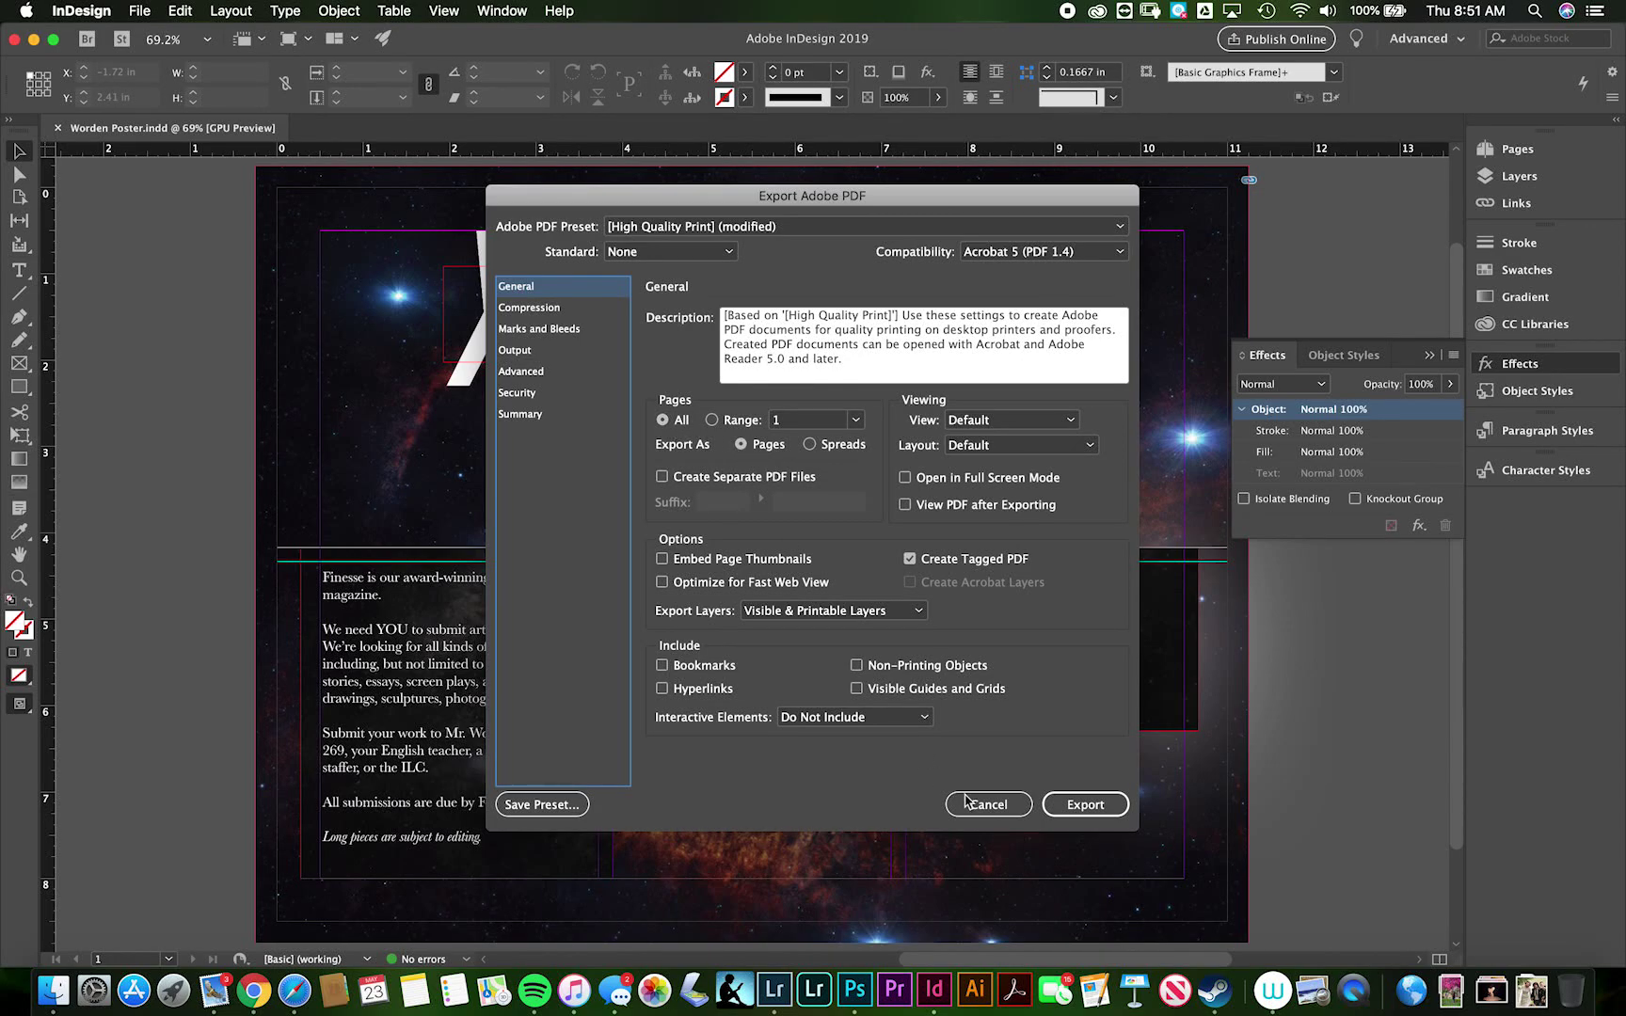
{"action": "left_click", "coordinate": [1063, 804]}
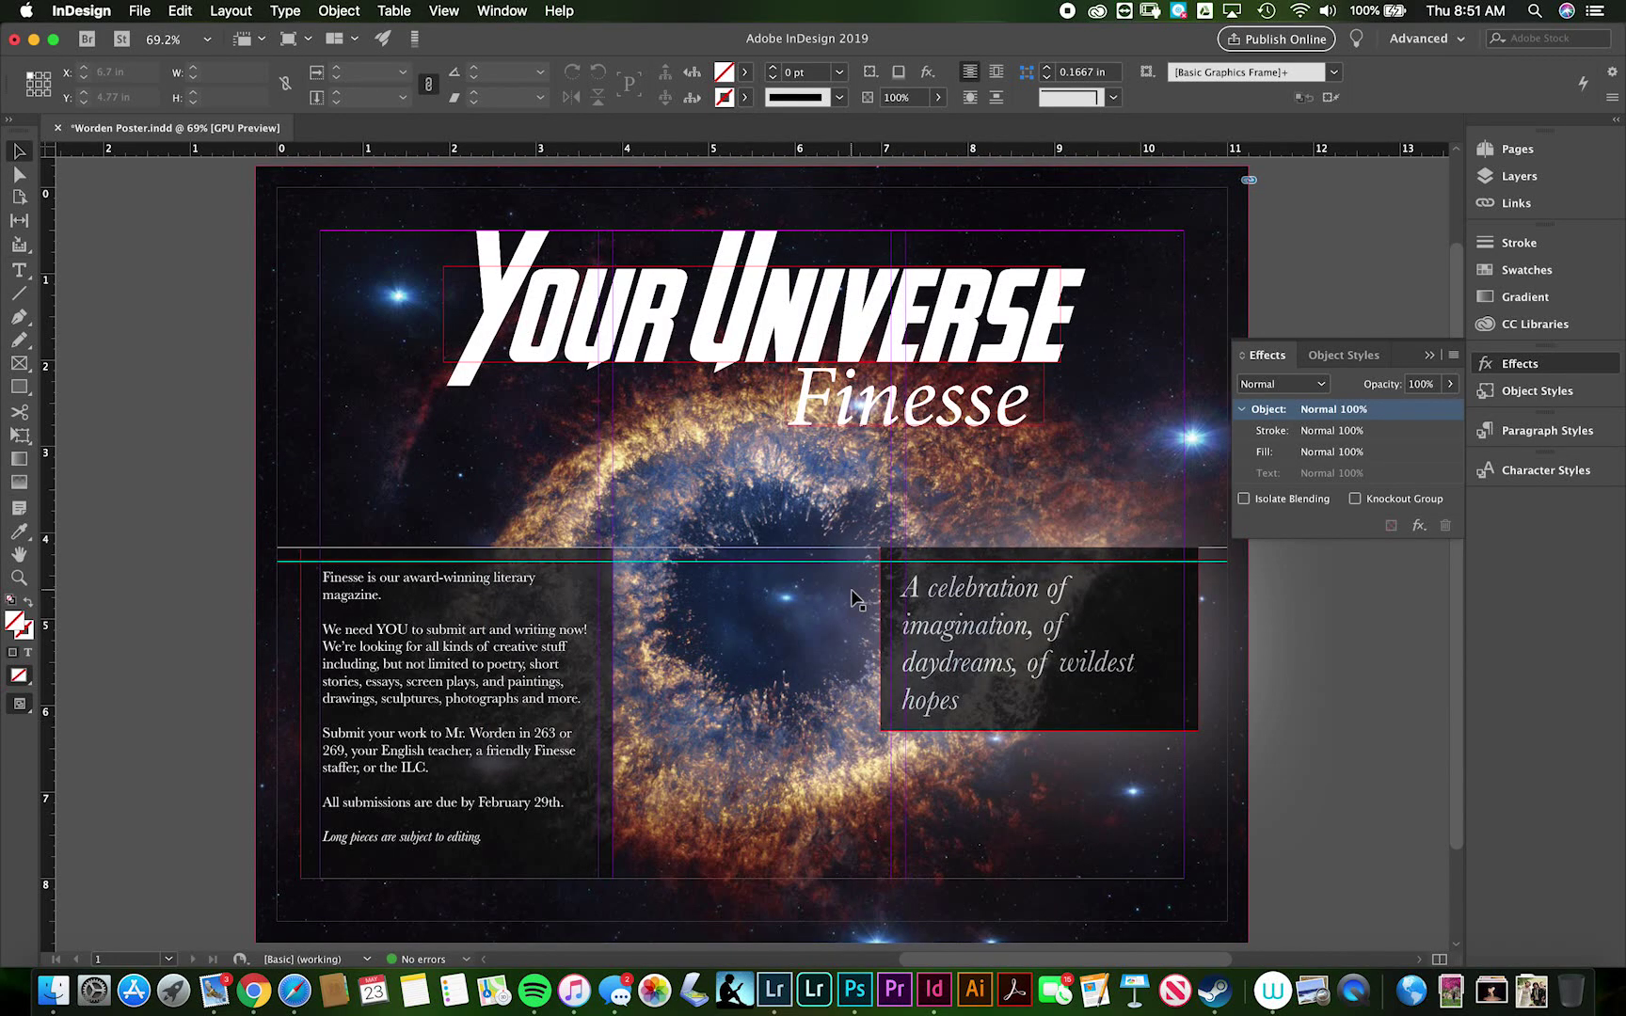
Open Worden Poster.pdf from the posters folder in Preview, scroll through it, and close it.
{"action": "left_click", "coordinate": [53, 990]}
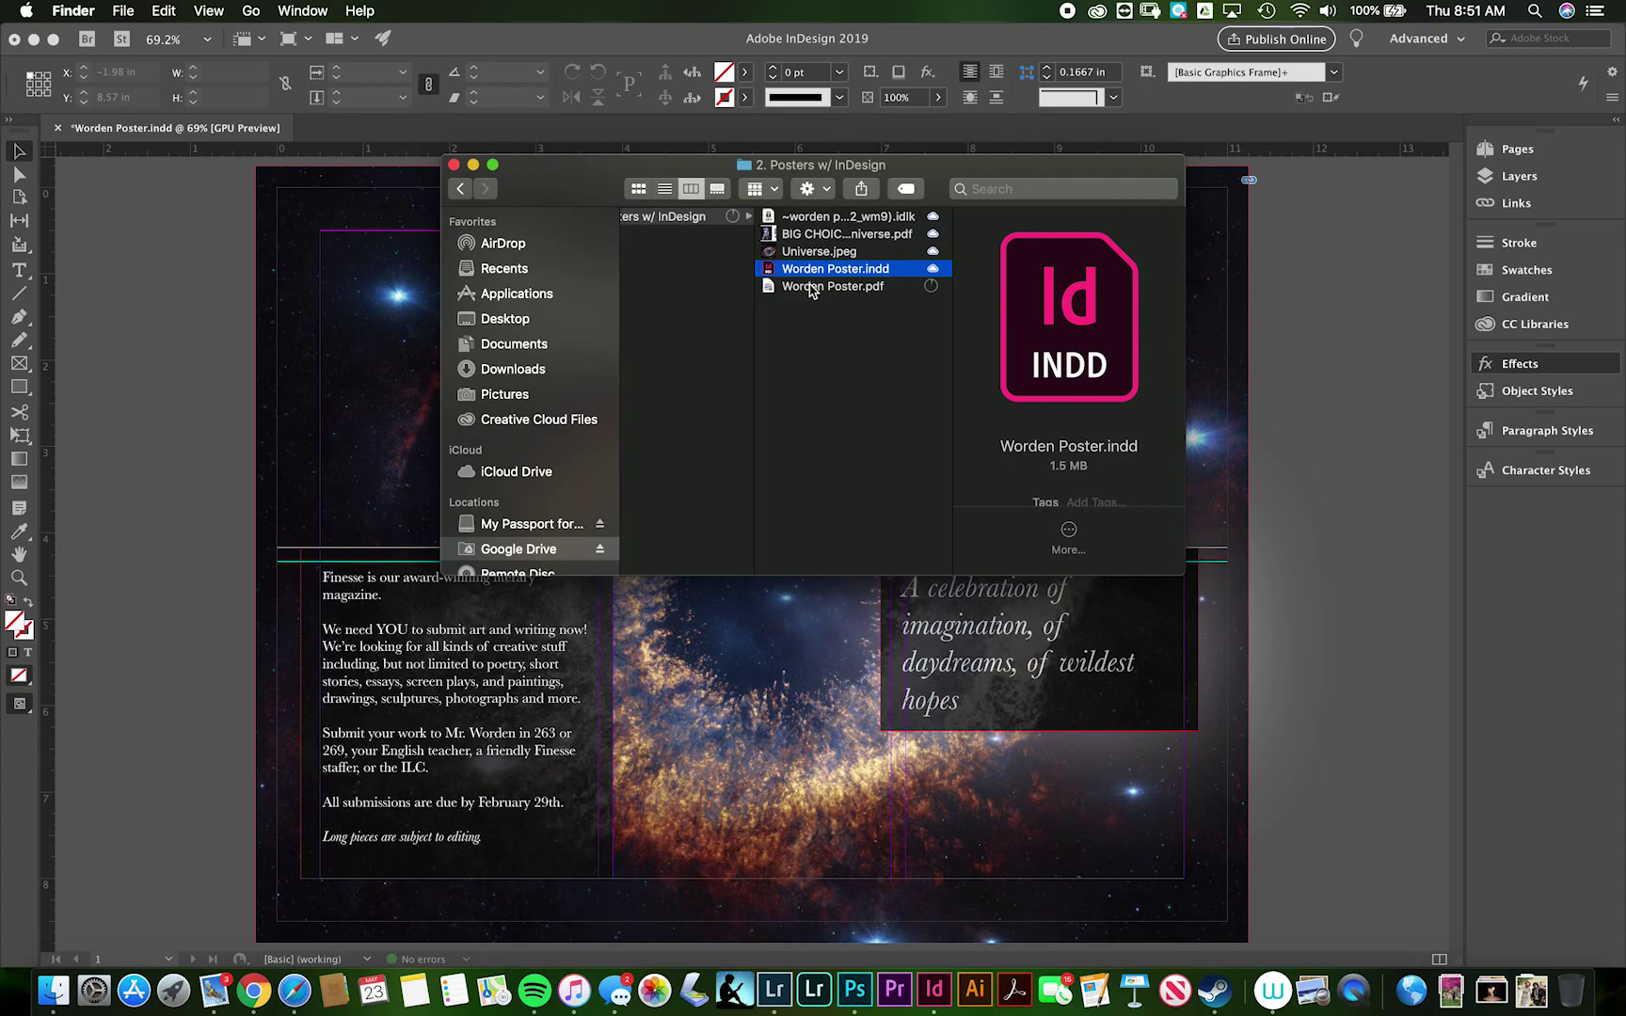
{"action": "double_click", "coordinate": [810, 287]}
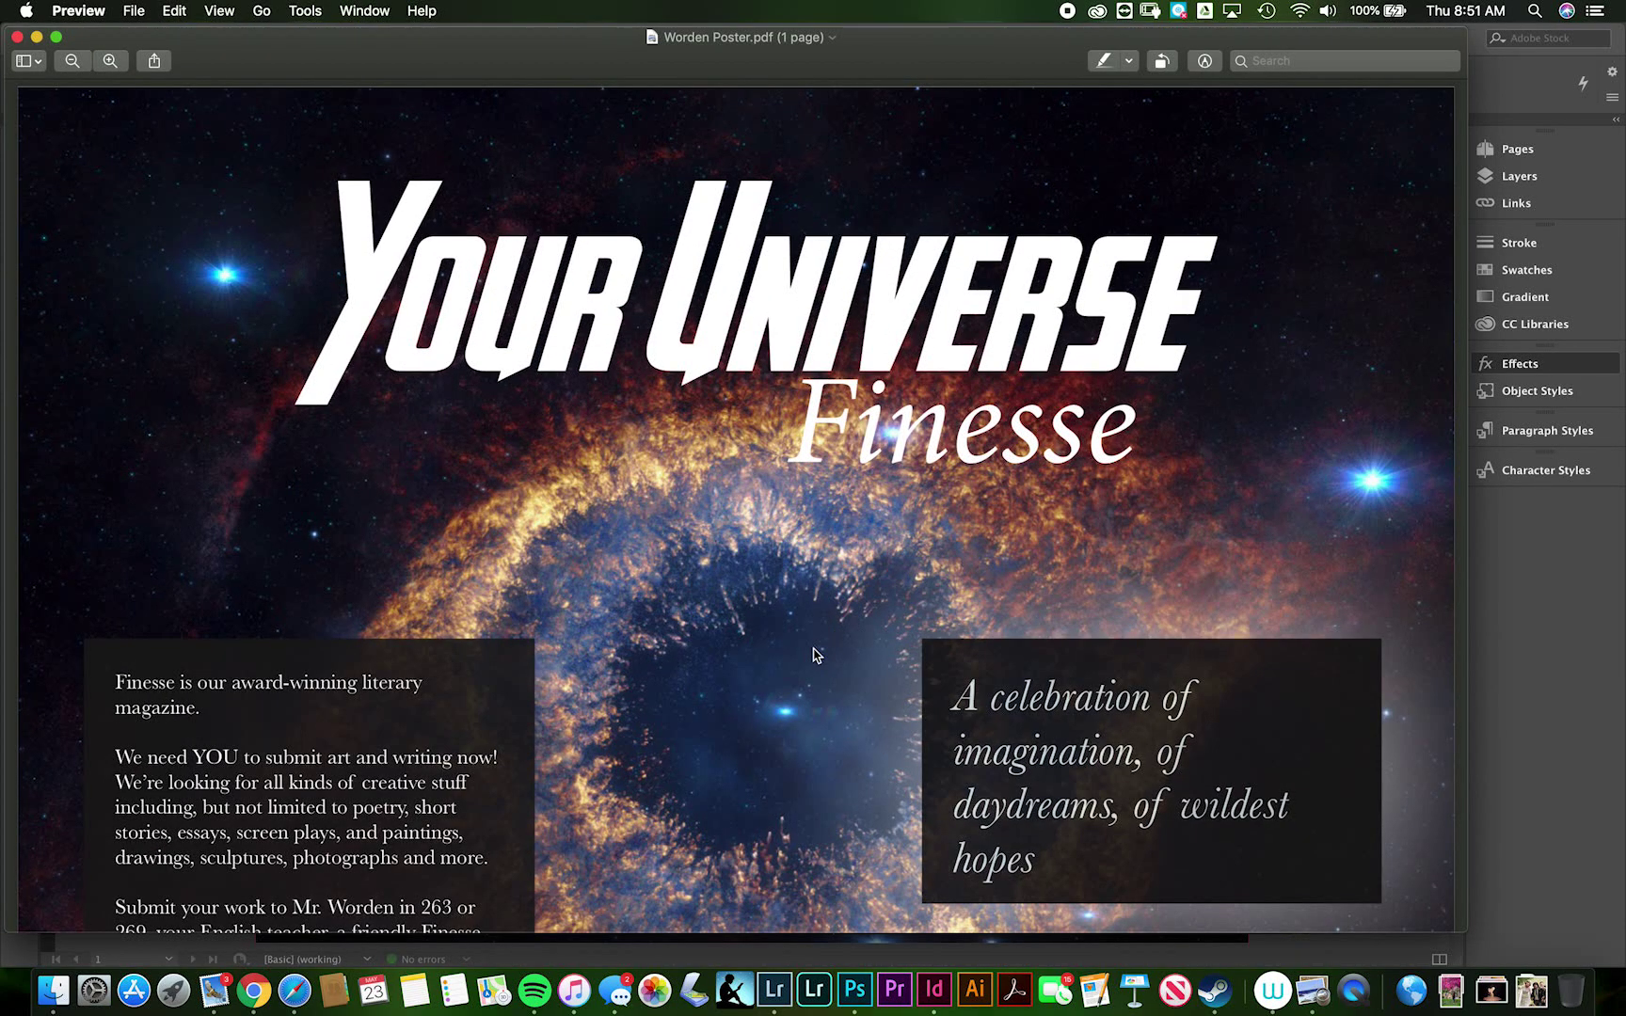
{"action": "scroll", "coordinate": [815, 655], "scroll_direction": "down", "scroll_amount": 5}
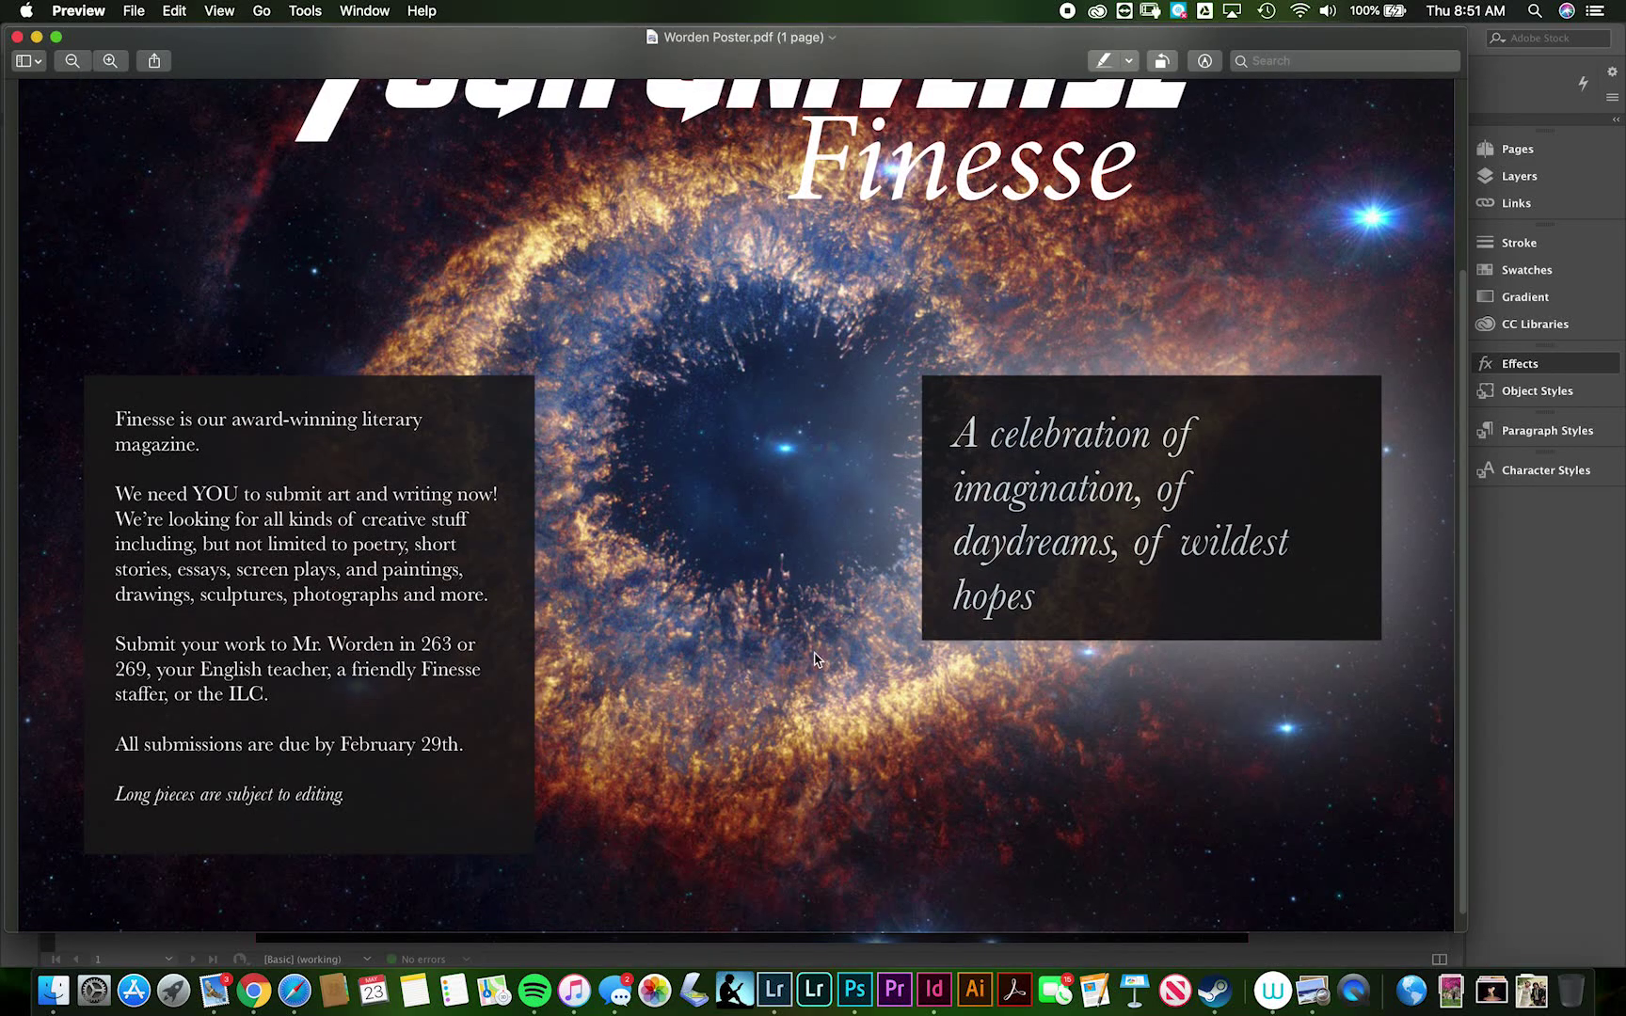
{"action": "scroll", "coordinate": [814, 655], "scroll_direction": "down", "scroll_amount": 5}
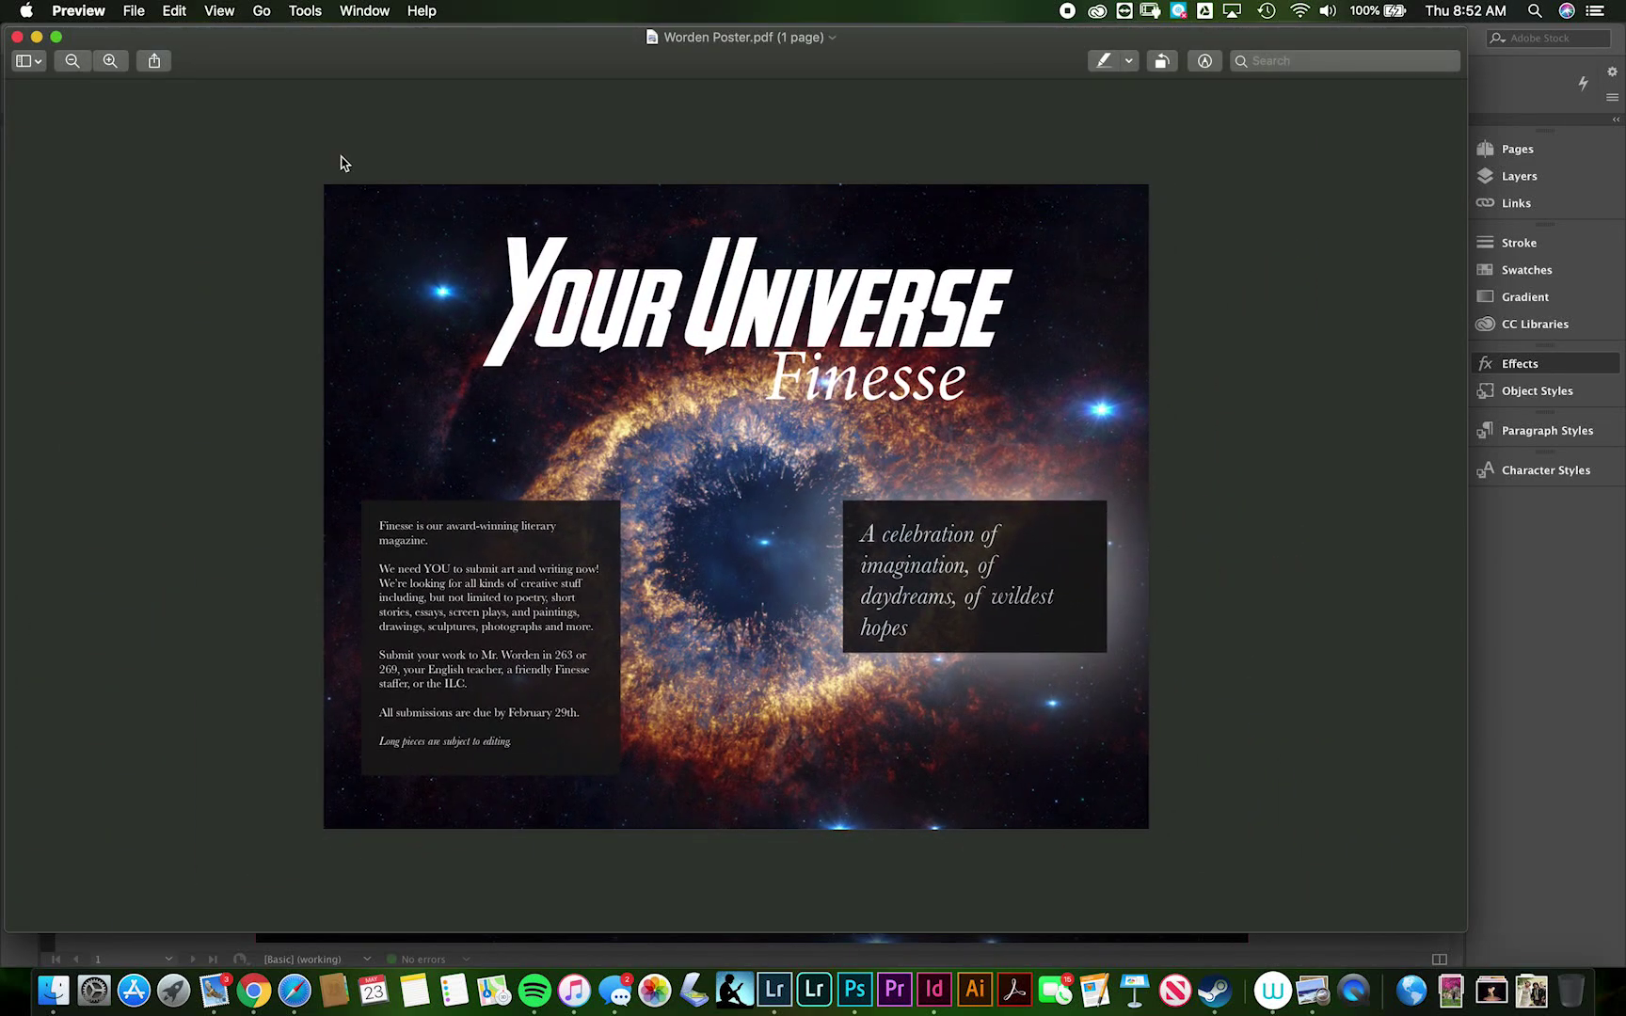
{"action": "left_click", "coordinate": [17, 37]}
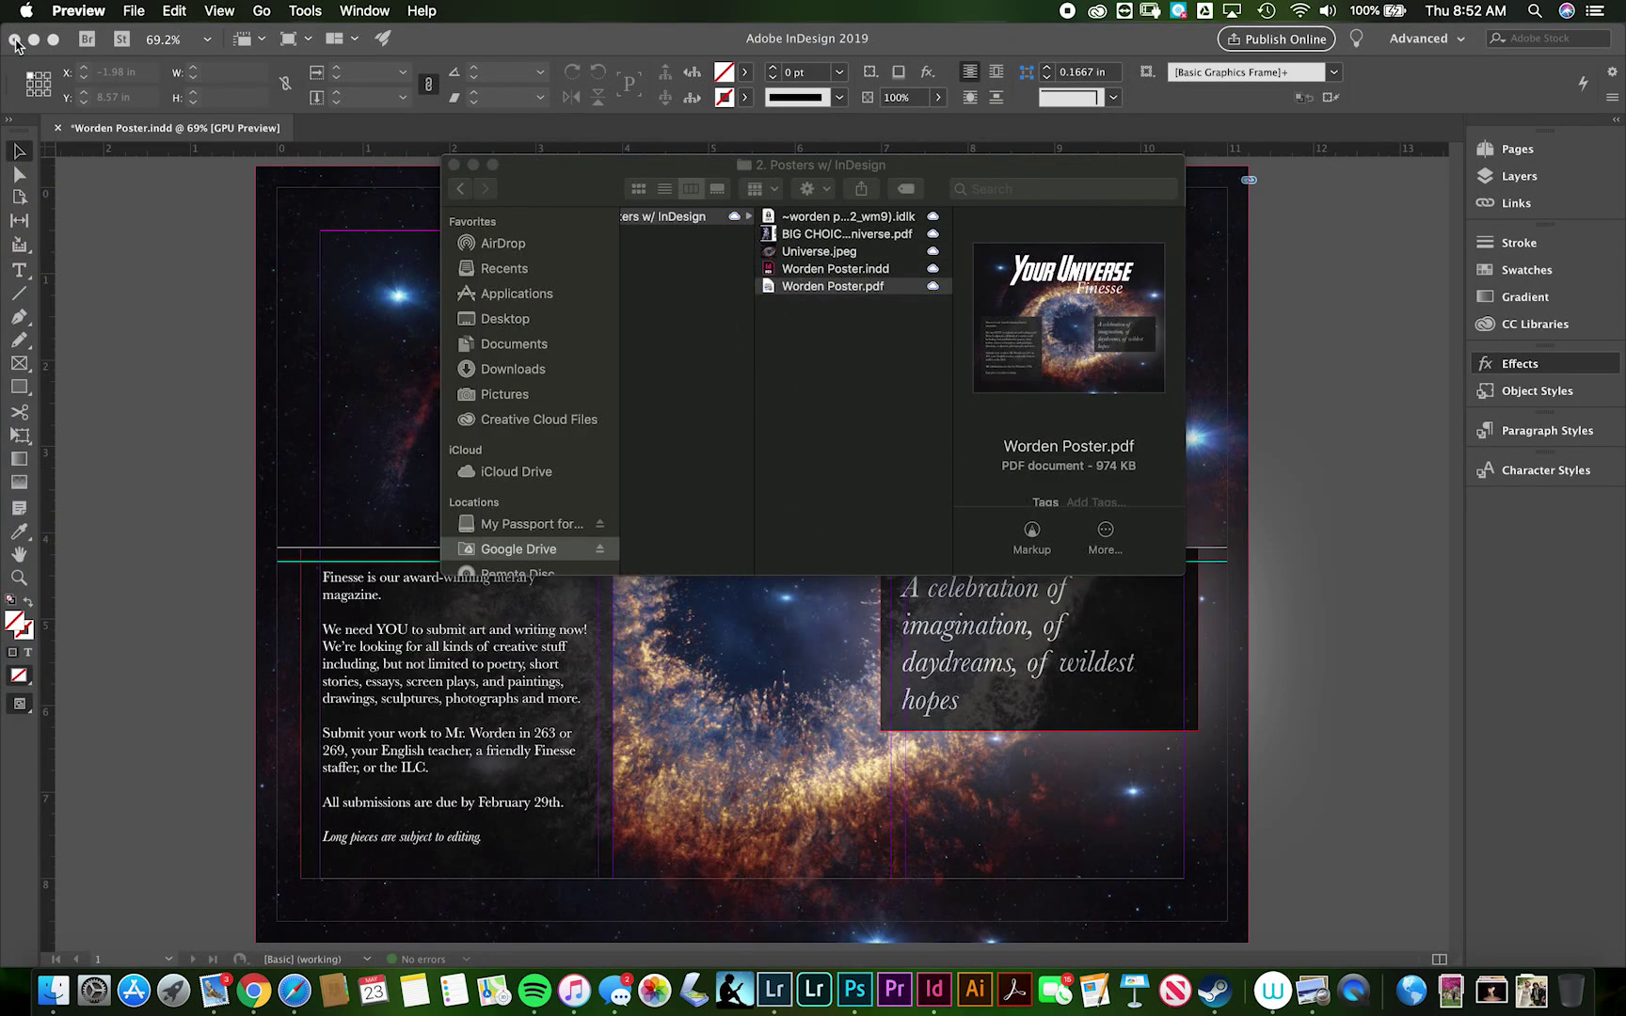